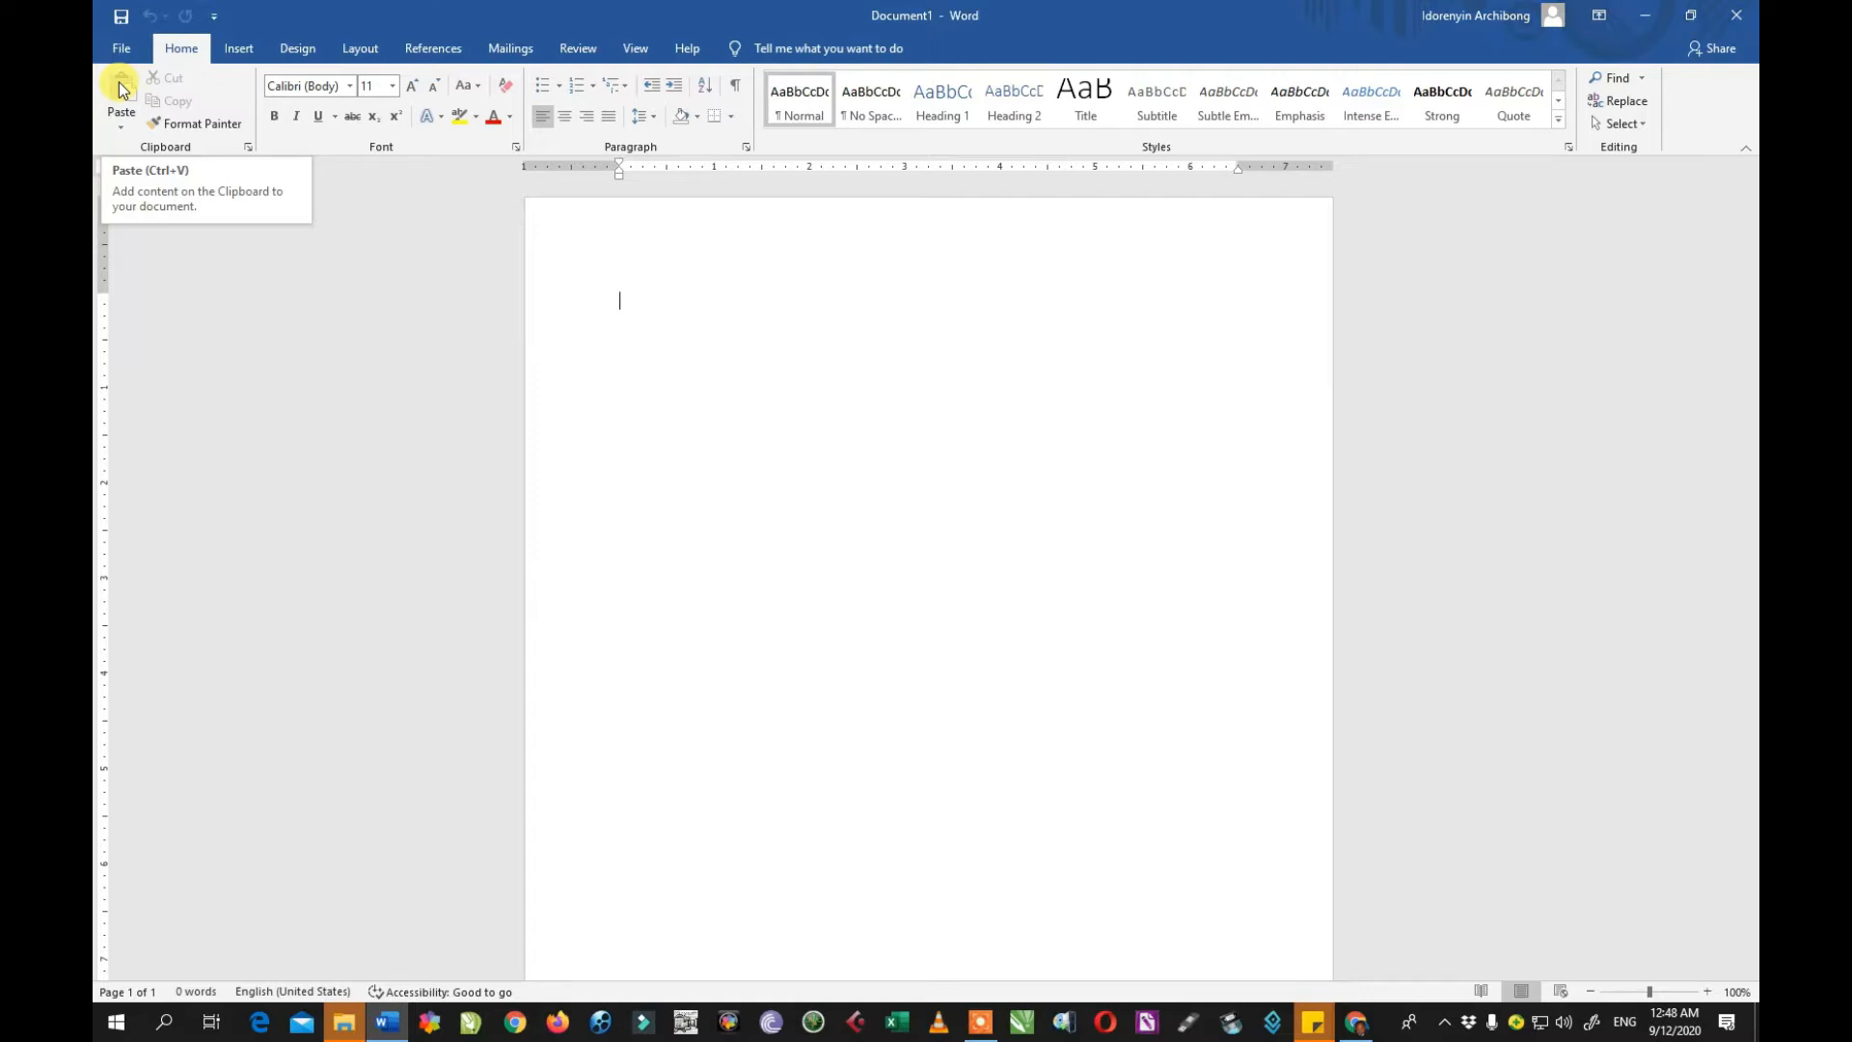
Step: Switch to the lipsum.com page in Chrome and copy the "What is Lorem Ipsum?" heading with its paragraph
{"action": "left_click", "coordinate": [1360, 1024]}
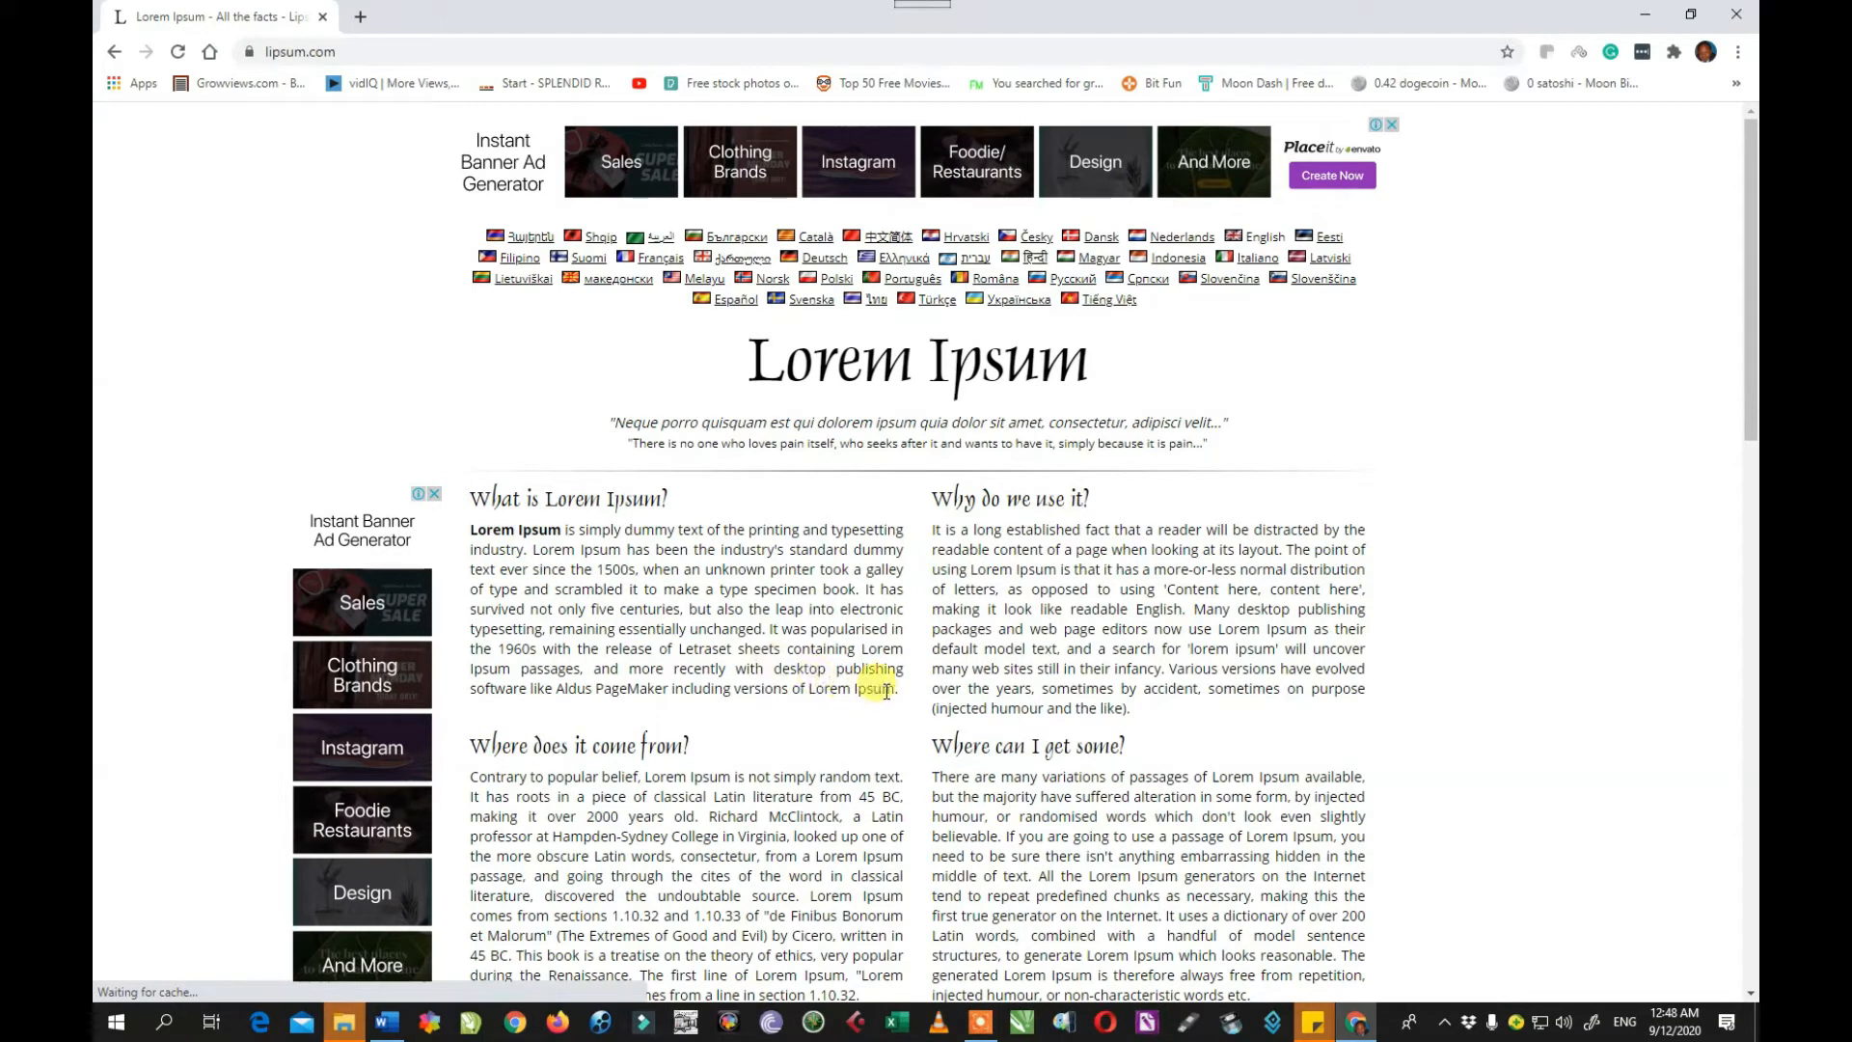
{"action": "left_click_drag", "start_coordinate": [897, 691], "coordinate": [468, 482]}
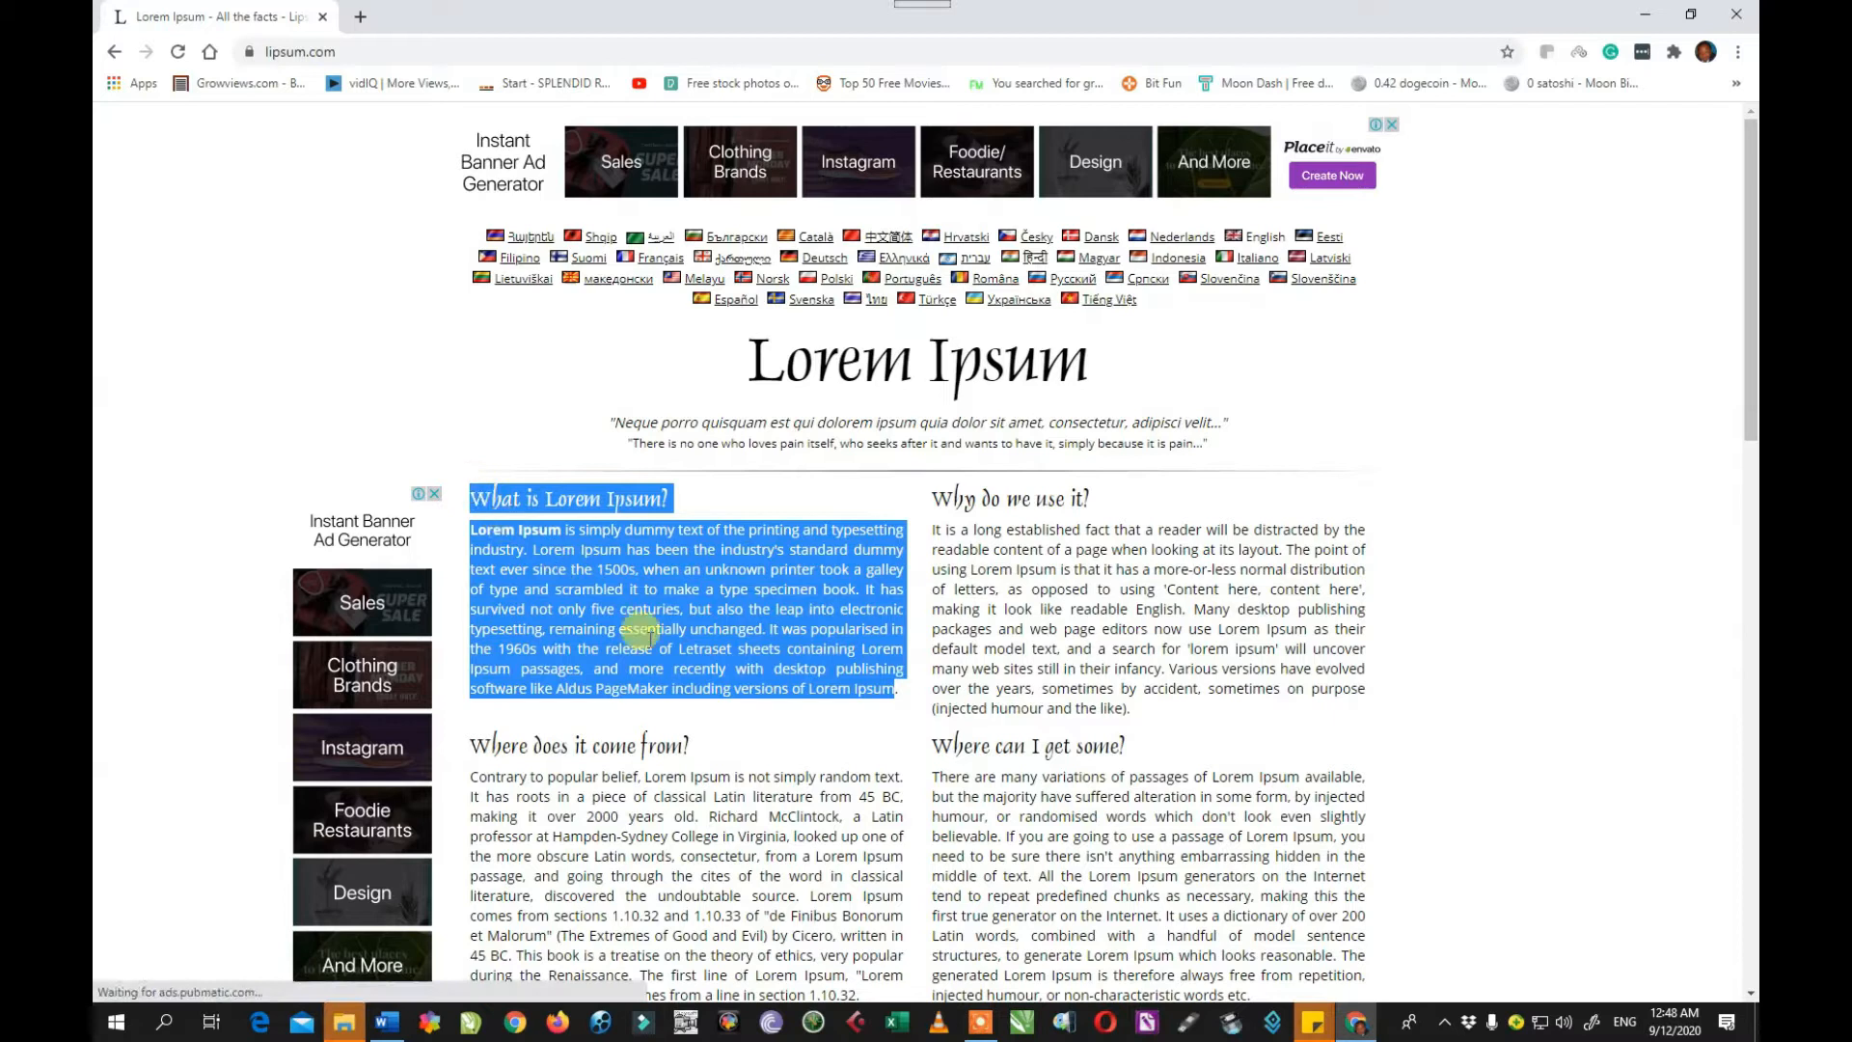
{"action": "right_click", "coordinate": [564, 552]}
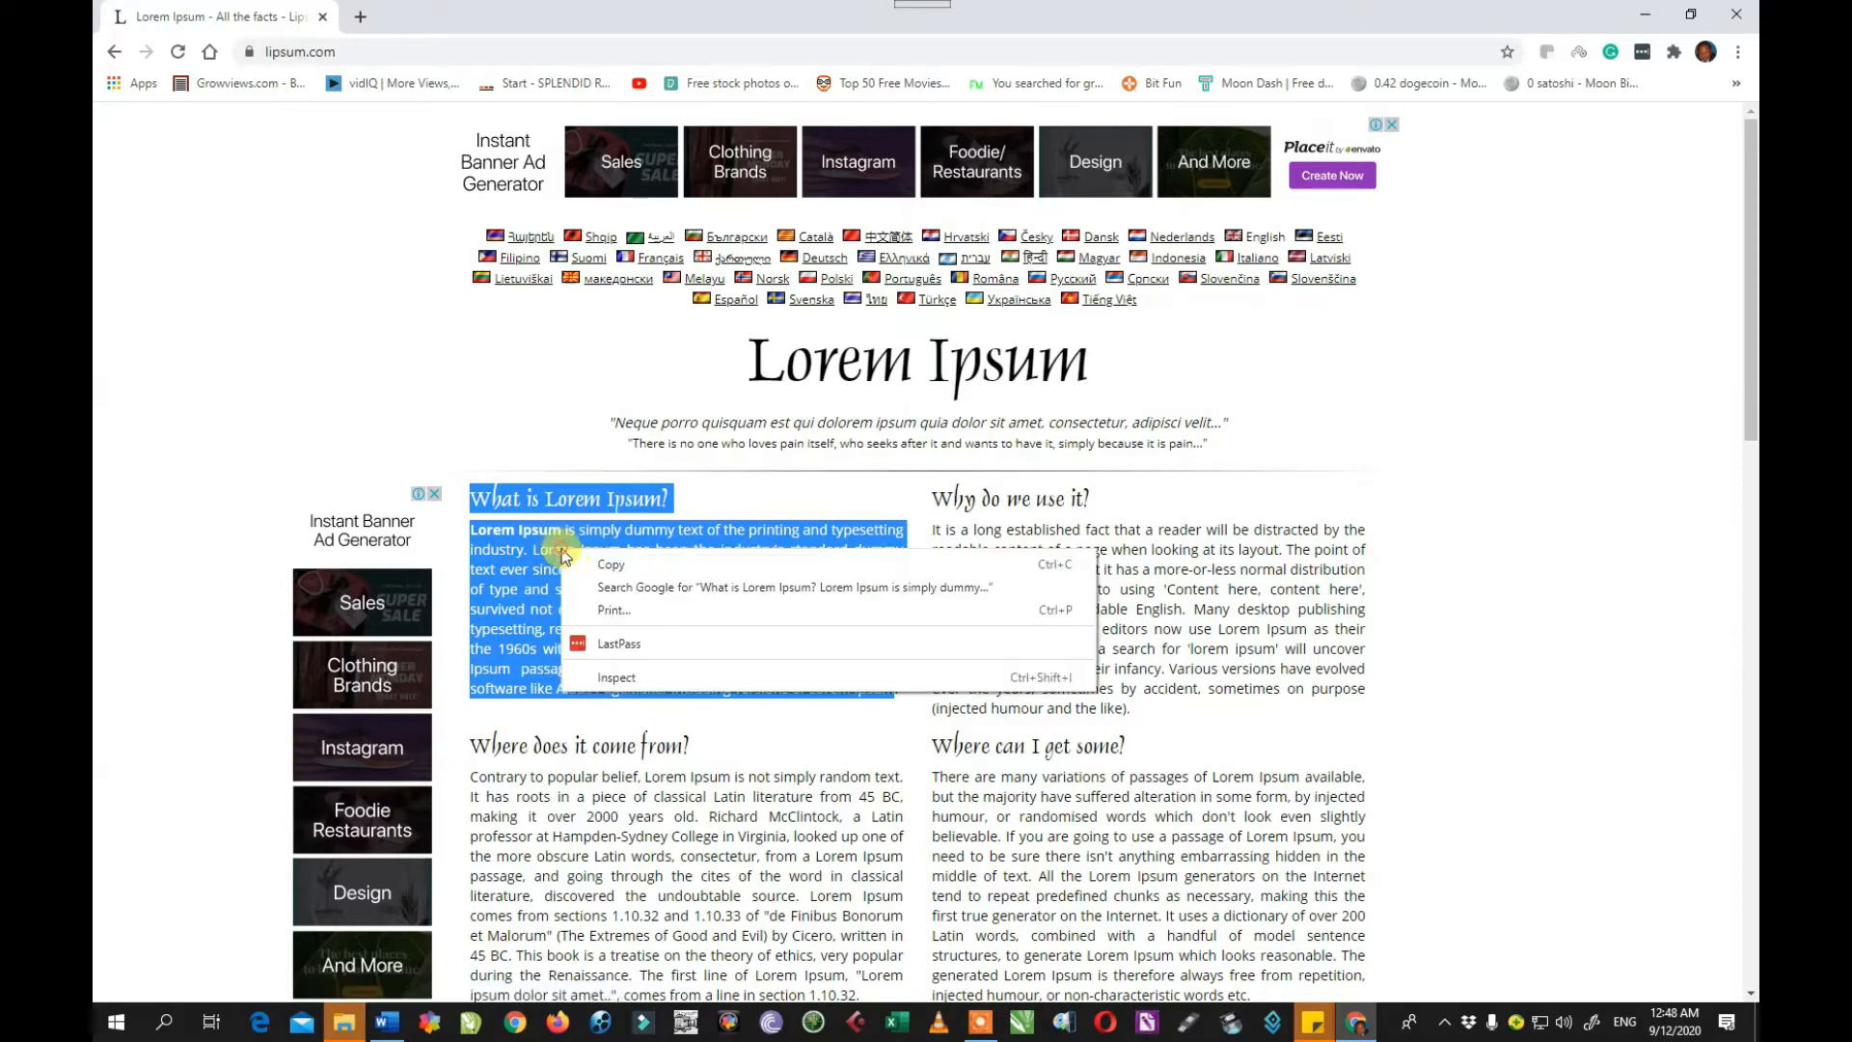
{"action": "left_click", "coordinate": [612, 567]}
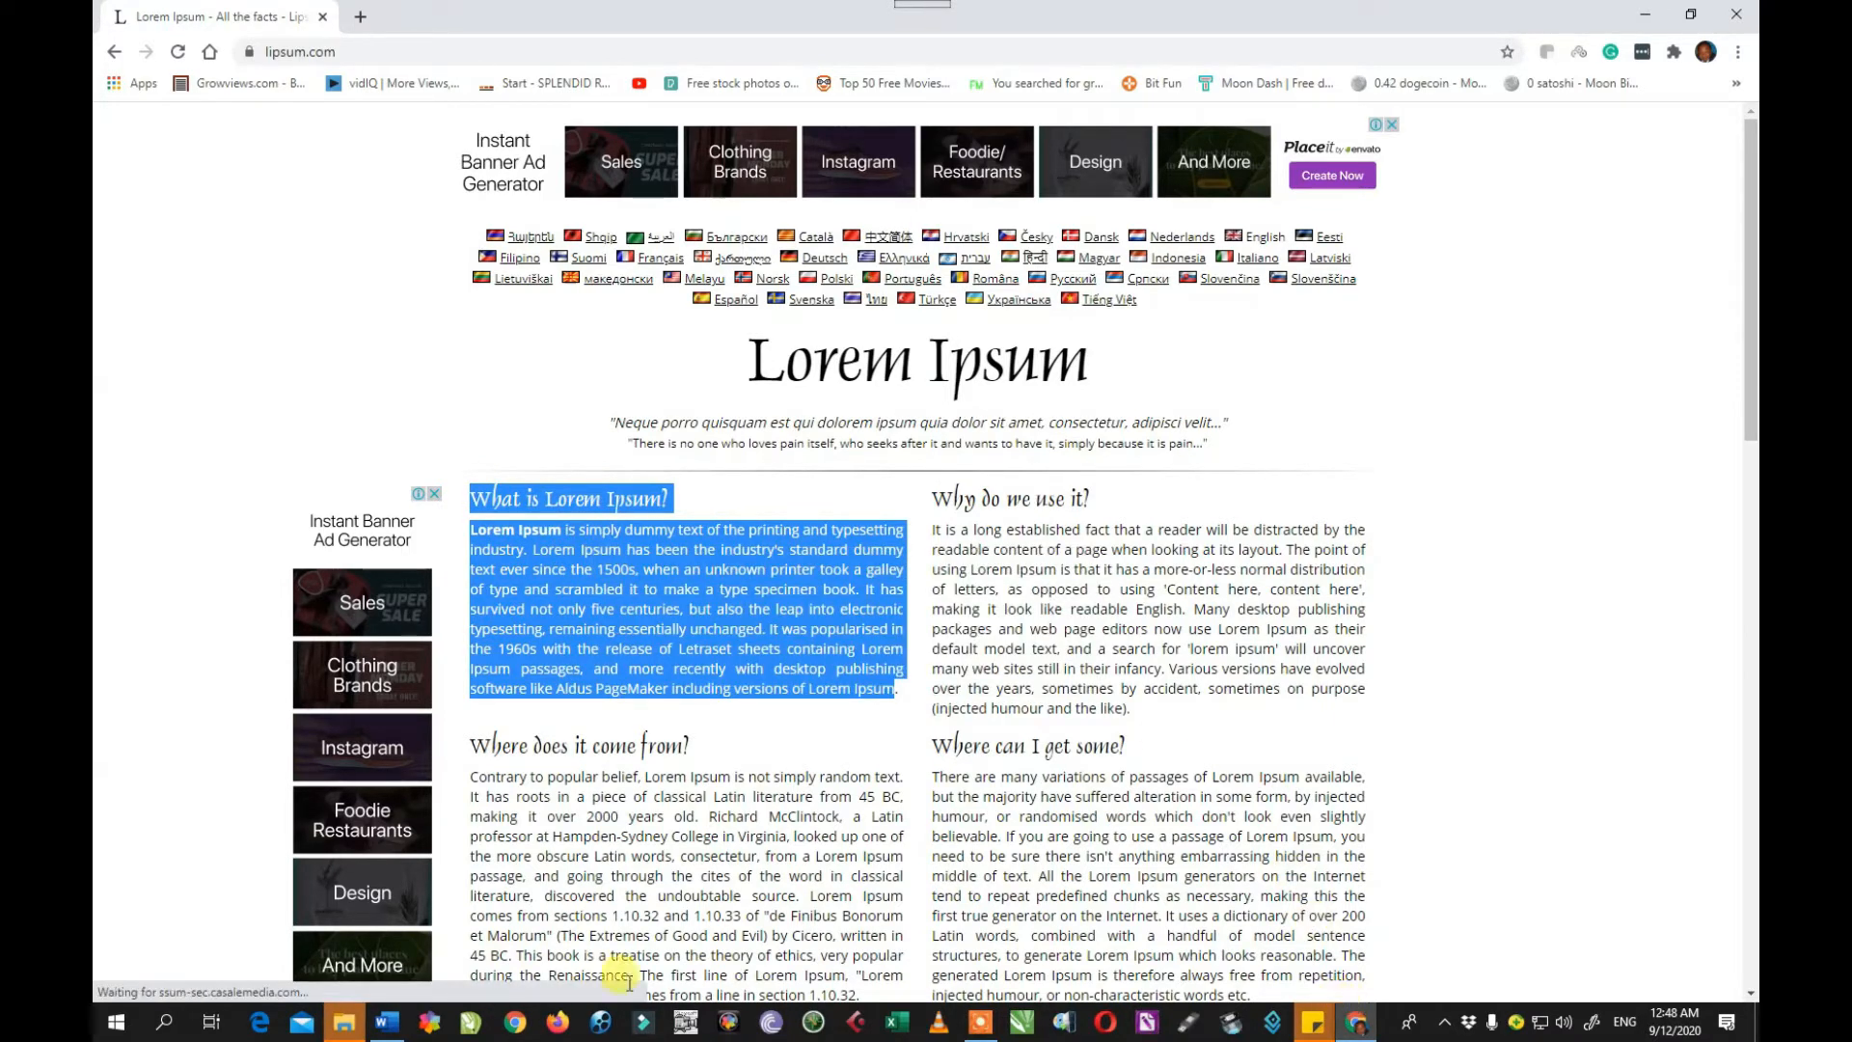
Step: Switch to Word and paste the copied heading and paragraph into the blank document
{"action": "left_click", "coordinate": [389, 1020]}
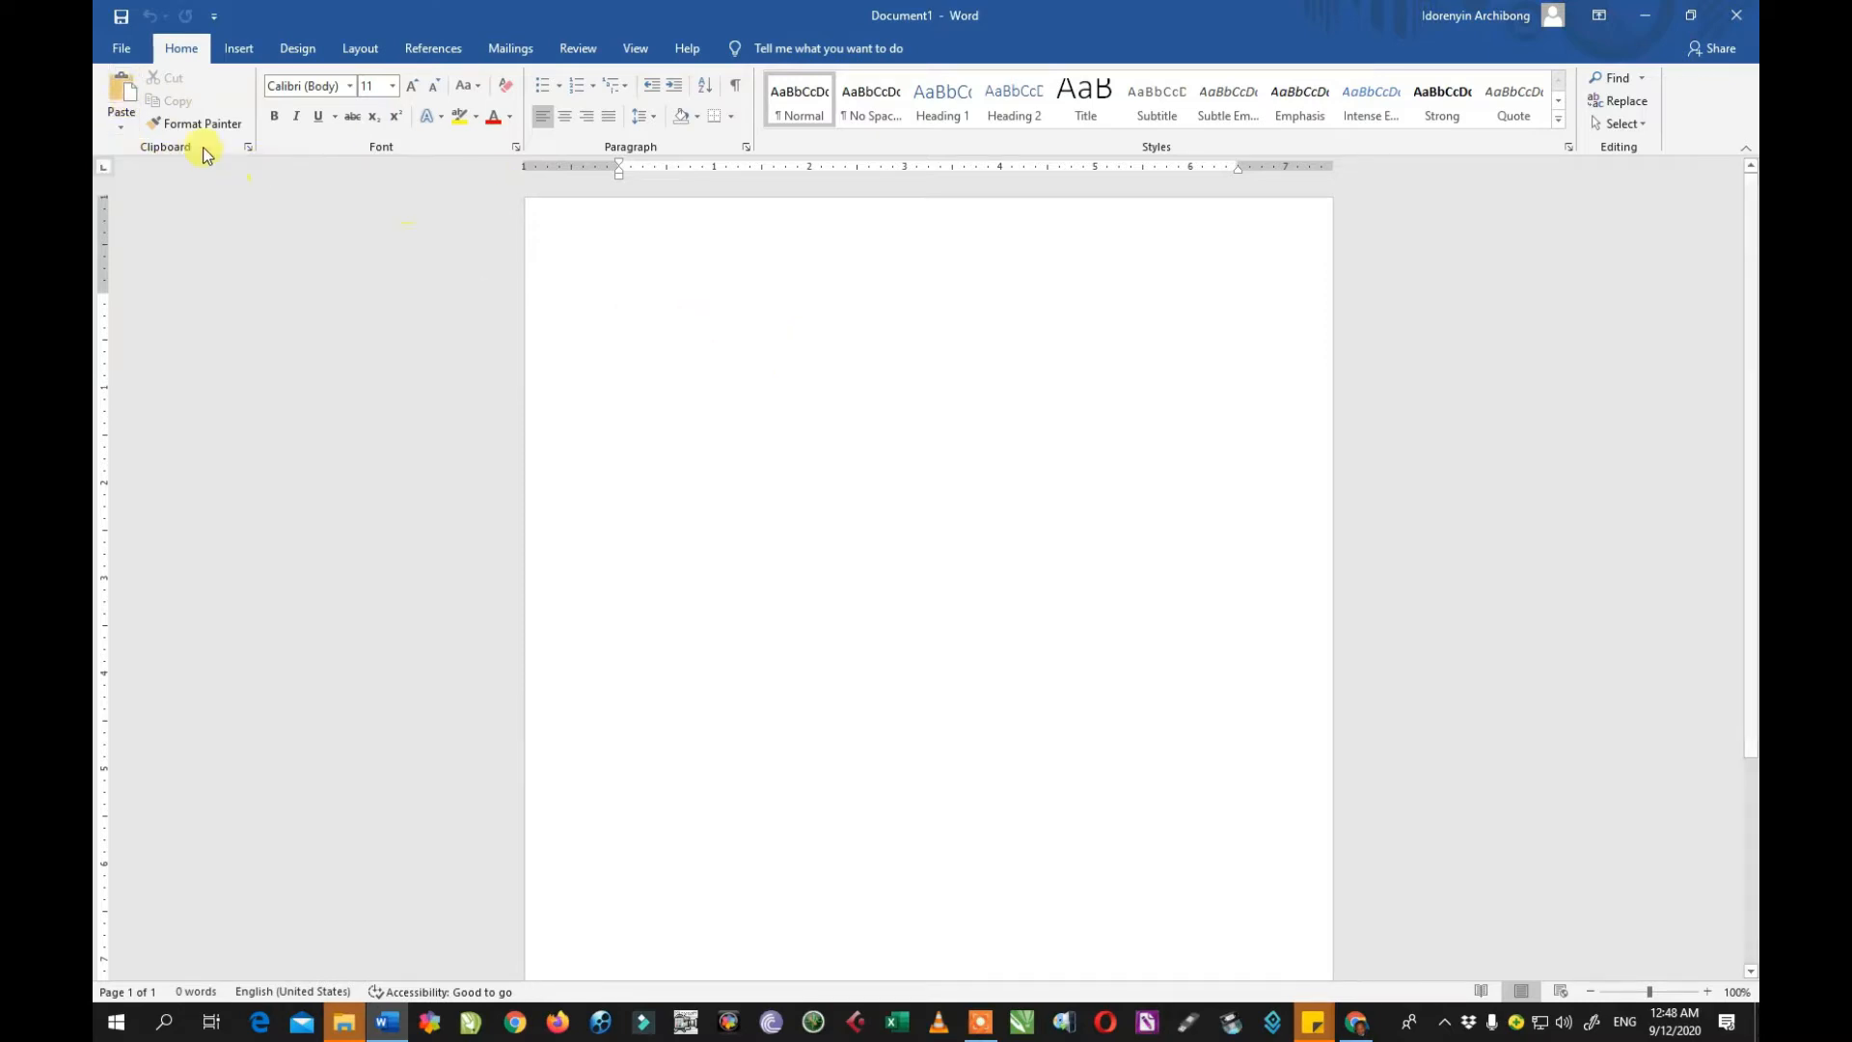
{"action": "left_click", "coordinate": [126, 95]}
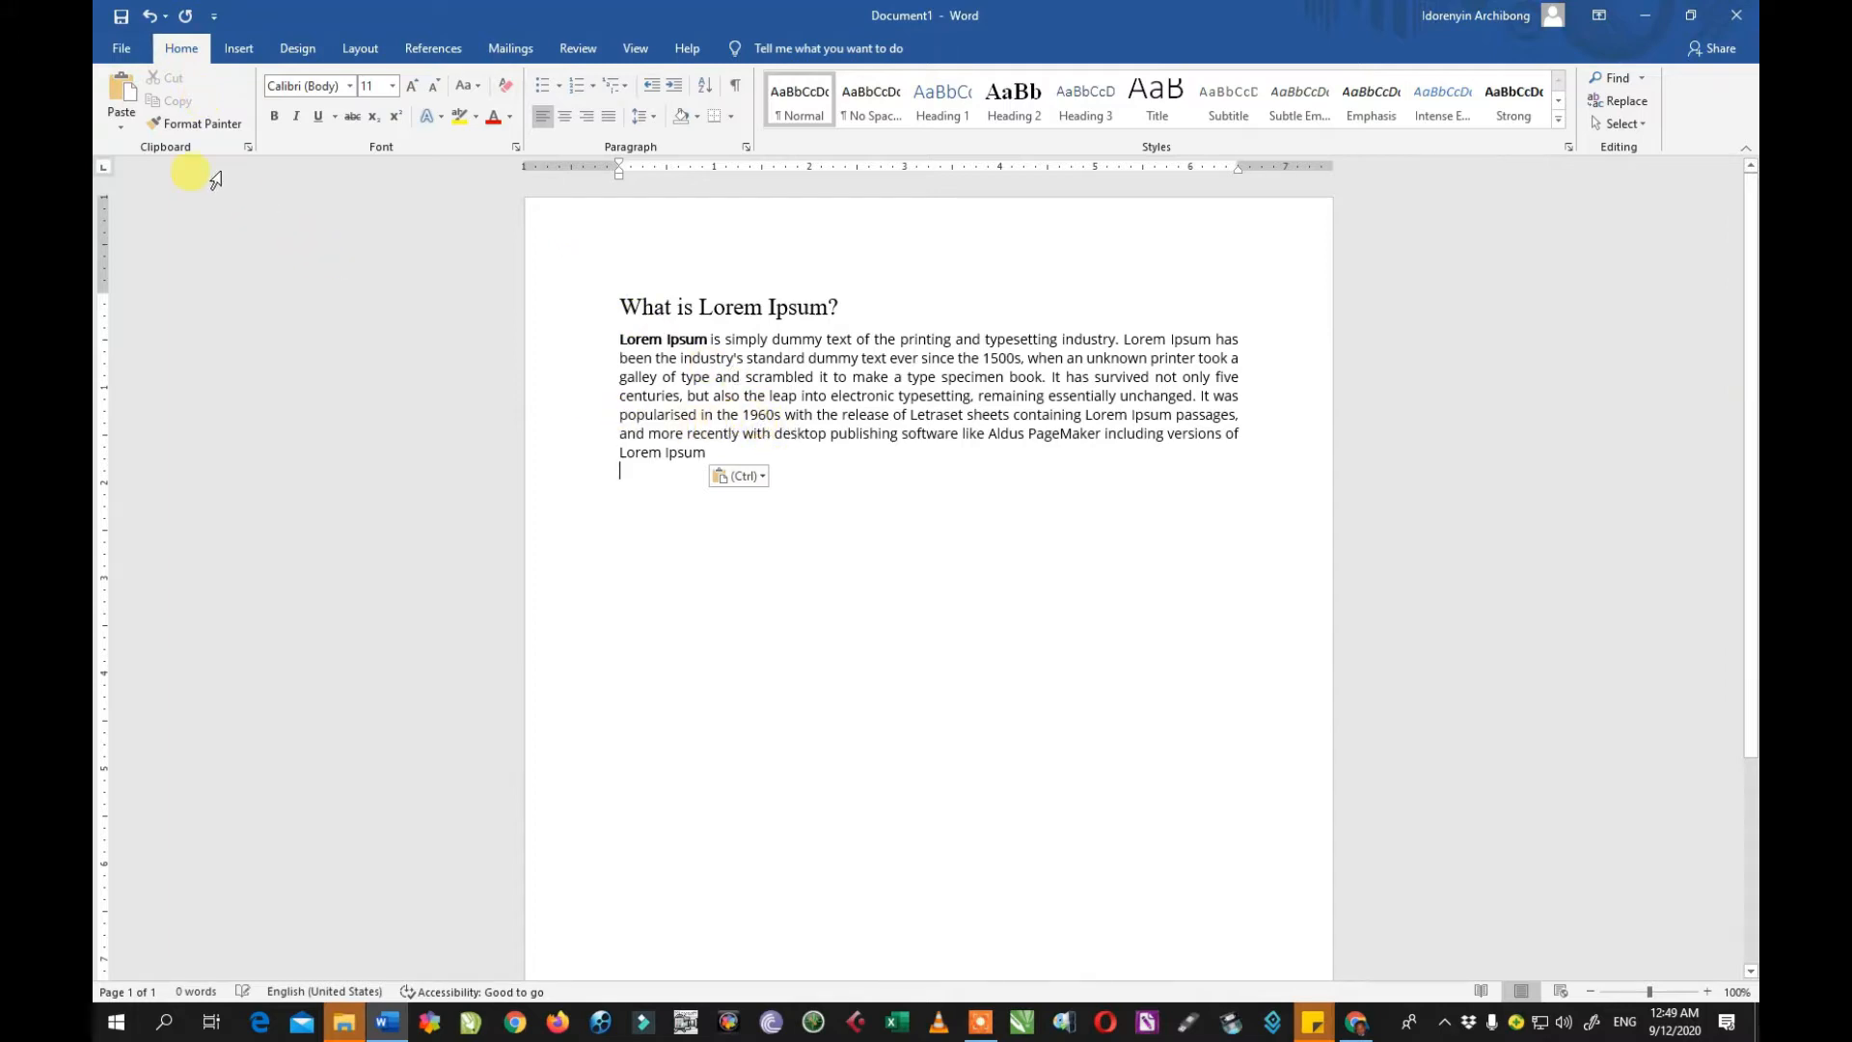
{"action": "left_click", "coordinate": [196, 123]}
{"action": "left_click", "coordinate": [768, 632]}
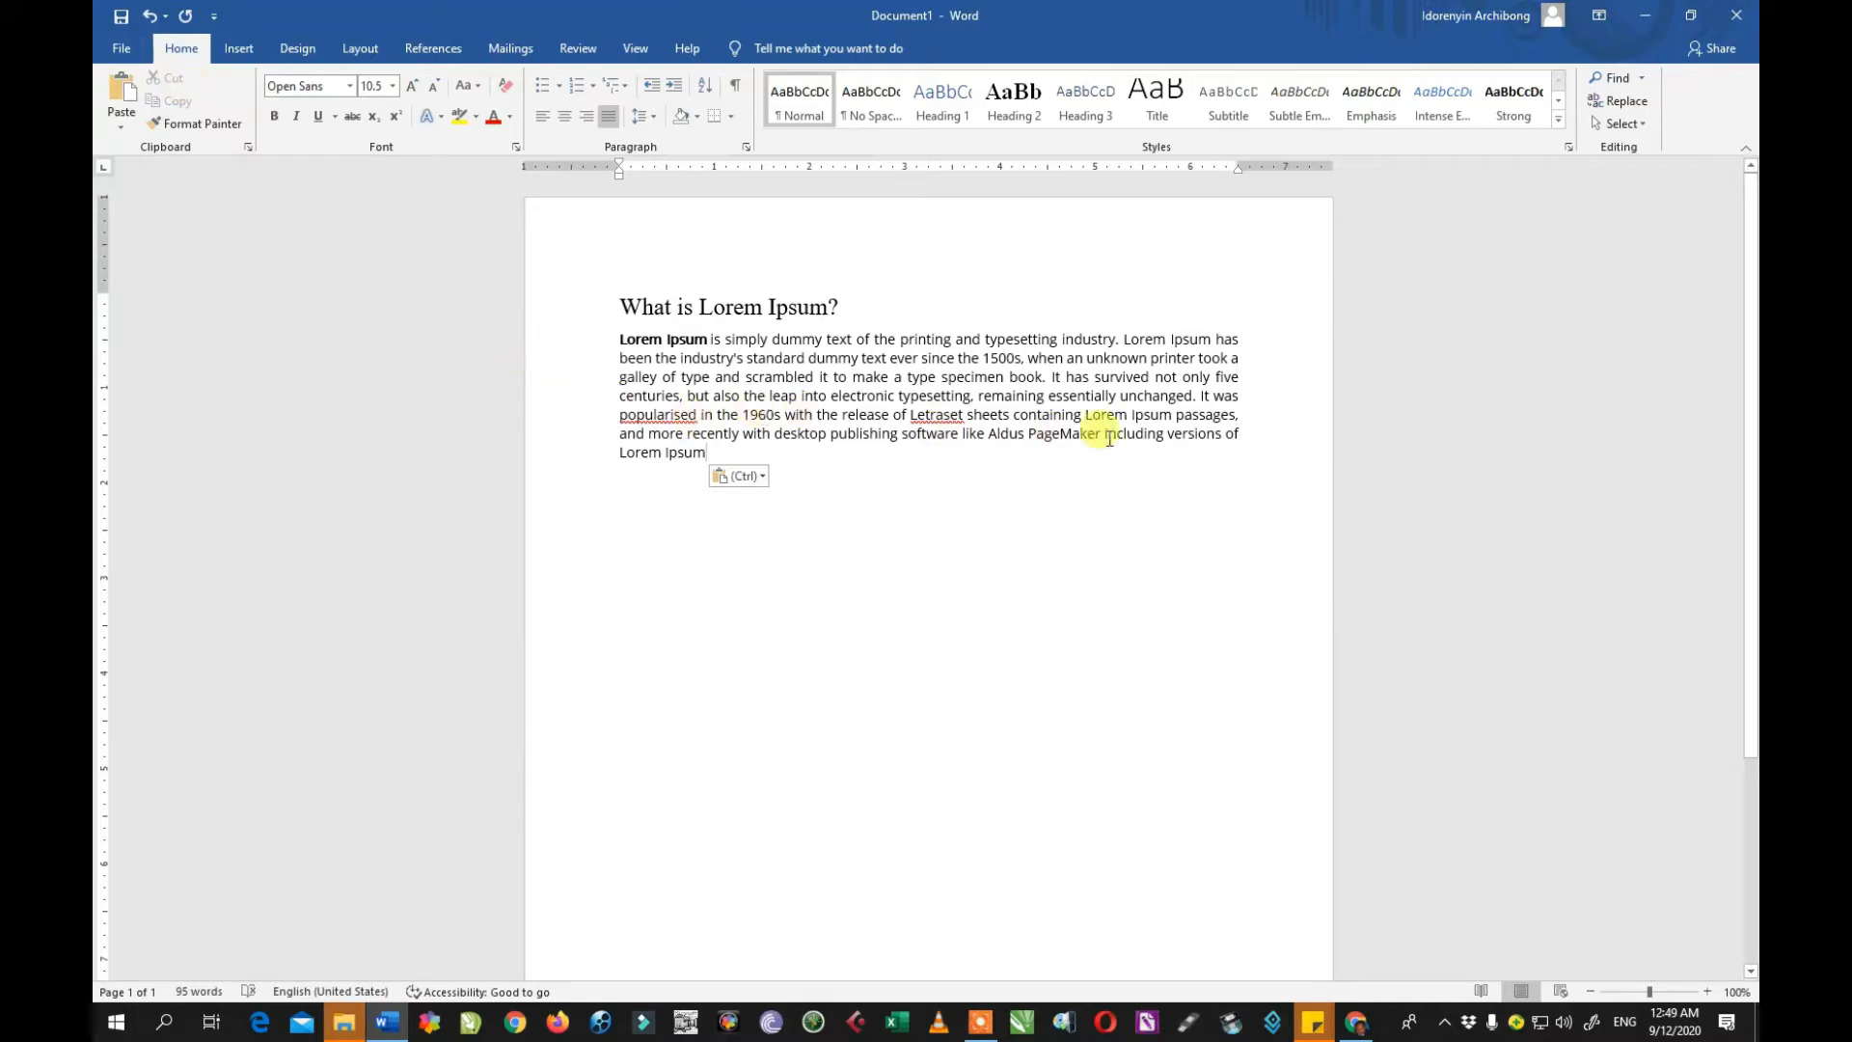
Step: Move the "What is Lorem Ipsum?" heading below the paragraph by cutting and pasting it
{"action": "left_click_drag", "start_coordinate": [857, 312], "coordinate": [643, 309]}
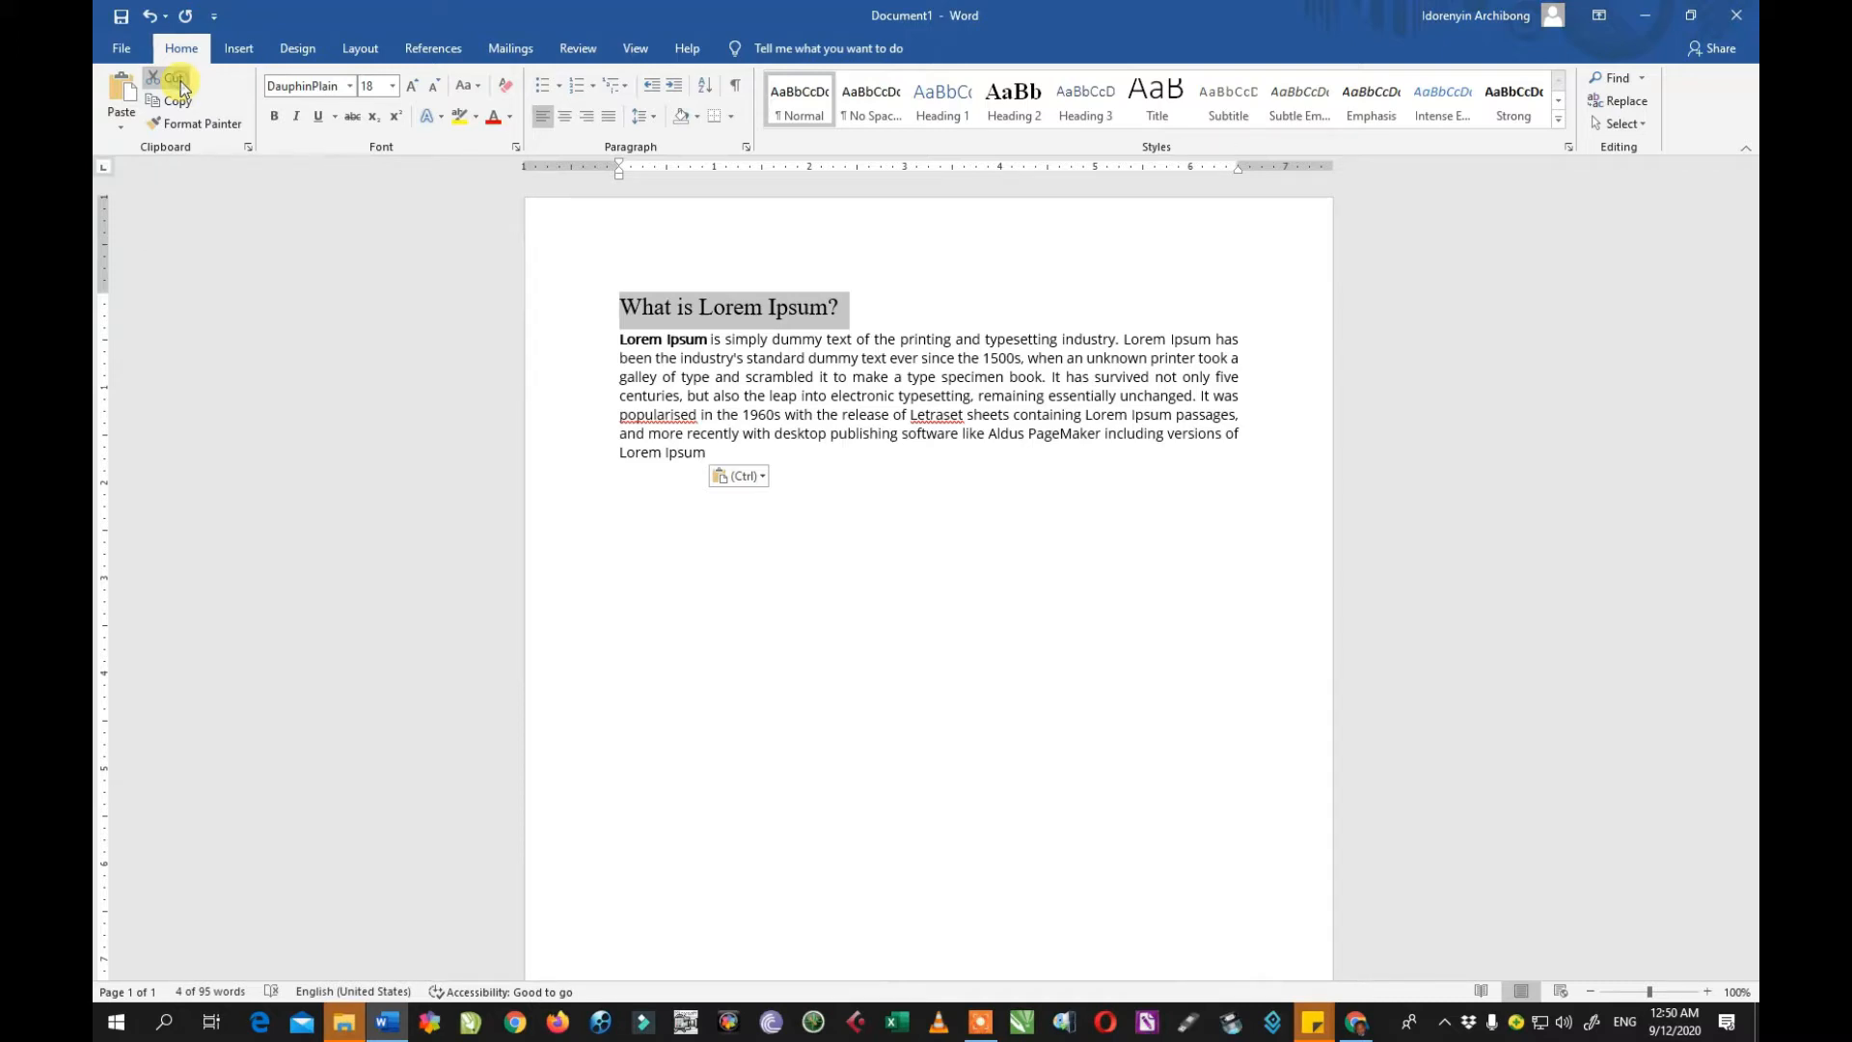
{"action": "left_click", "coordinate": [178, 83]}
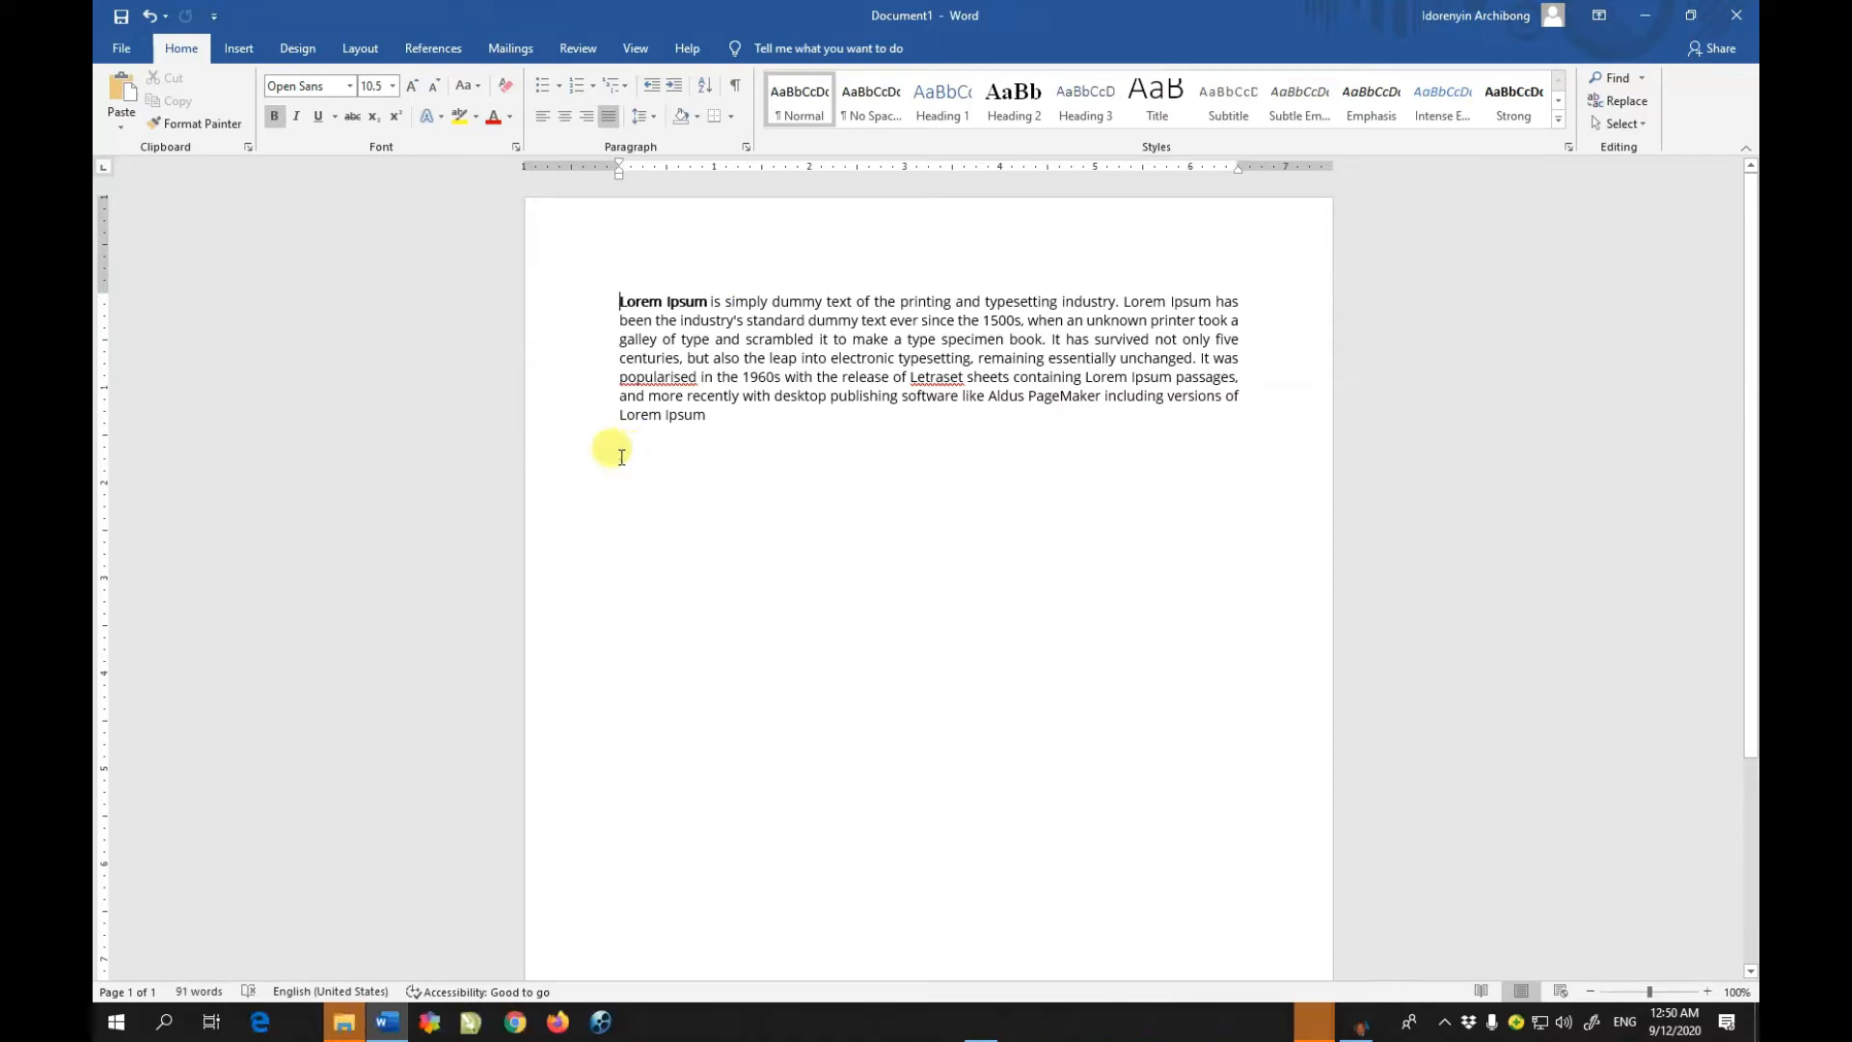
{"action": "left_click", "coordinate": [620, 459]}
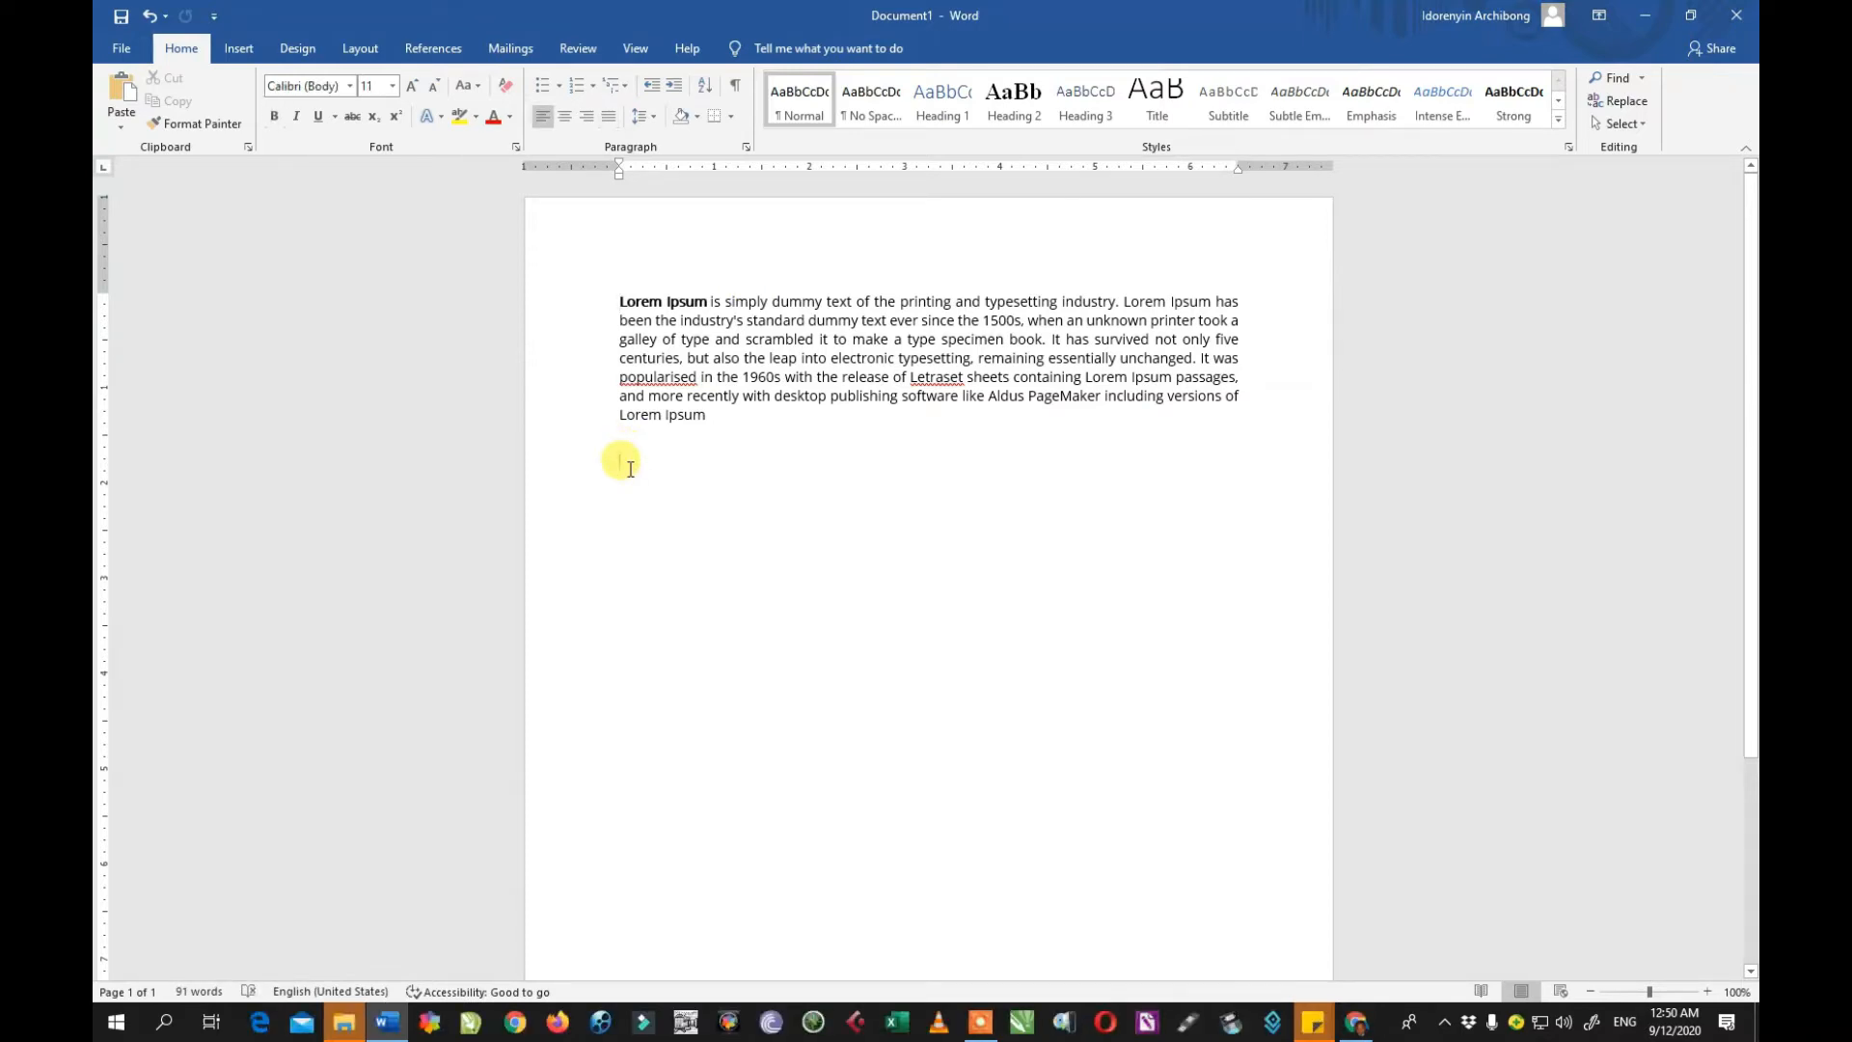
{"action": "left_click", "coordinate": [122, 96]}
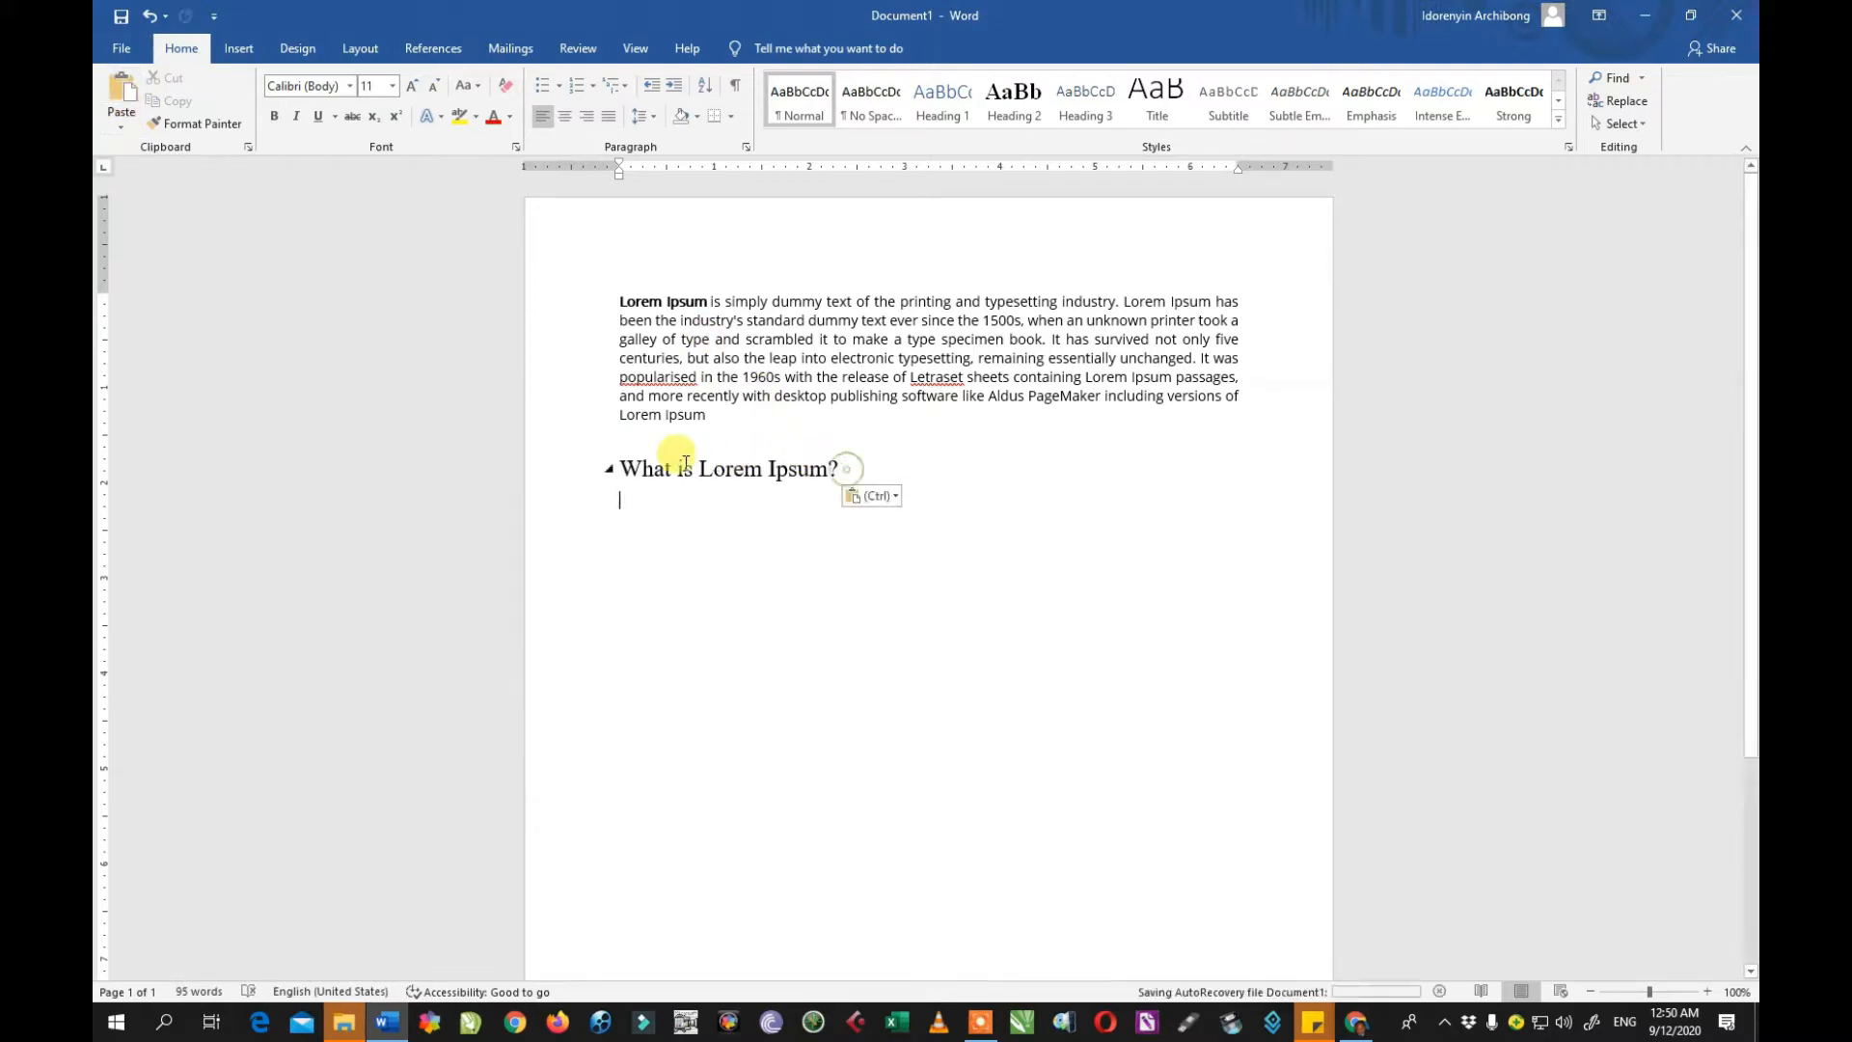
Step: Copy the "What is Lorem Ipsum?" heading and paste it on a new line above the paragraph
{"action": "left_click", "coordinate": [609, 469]}
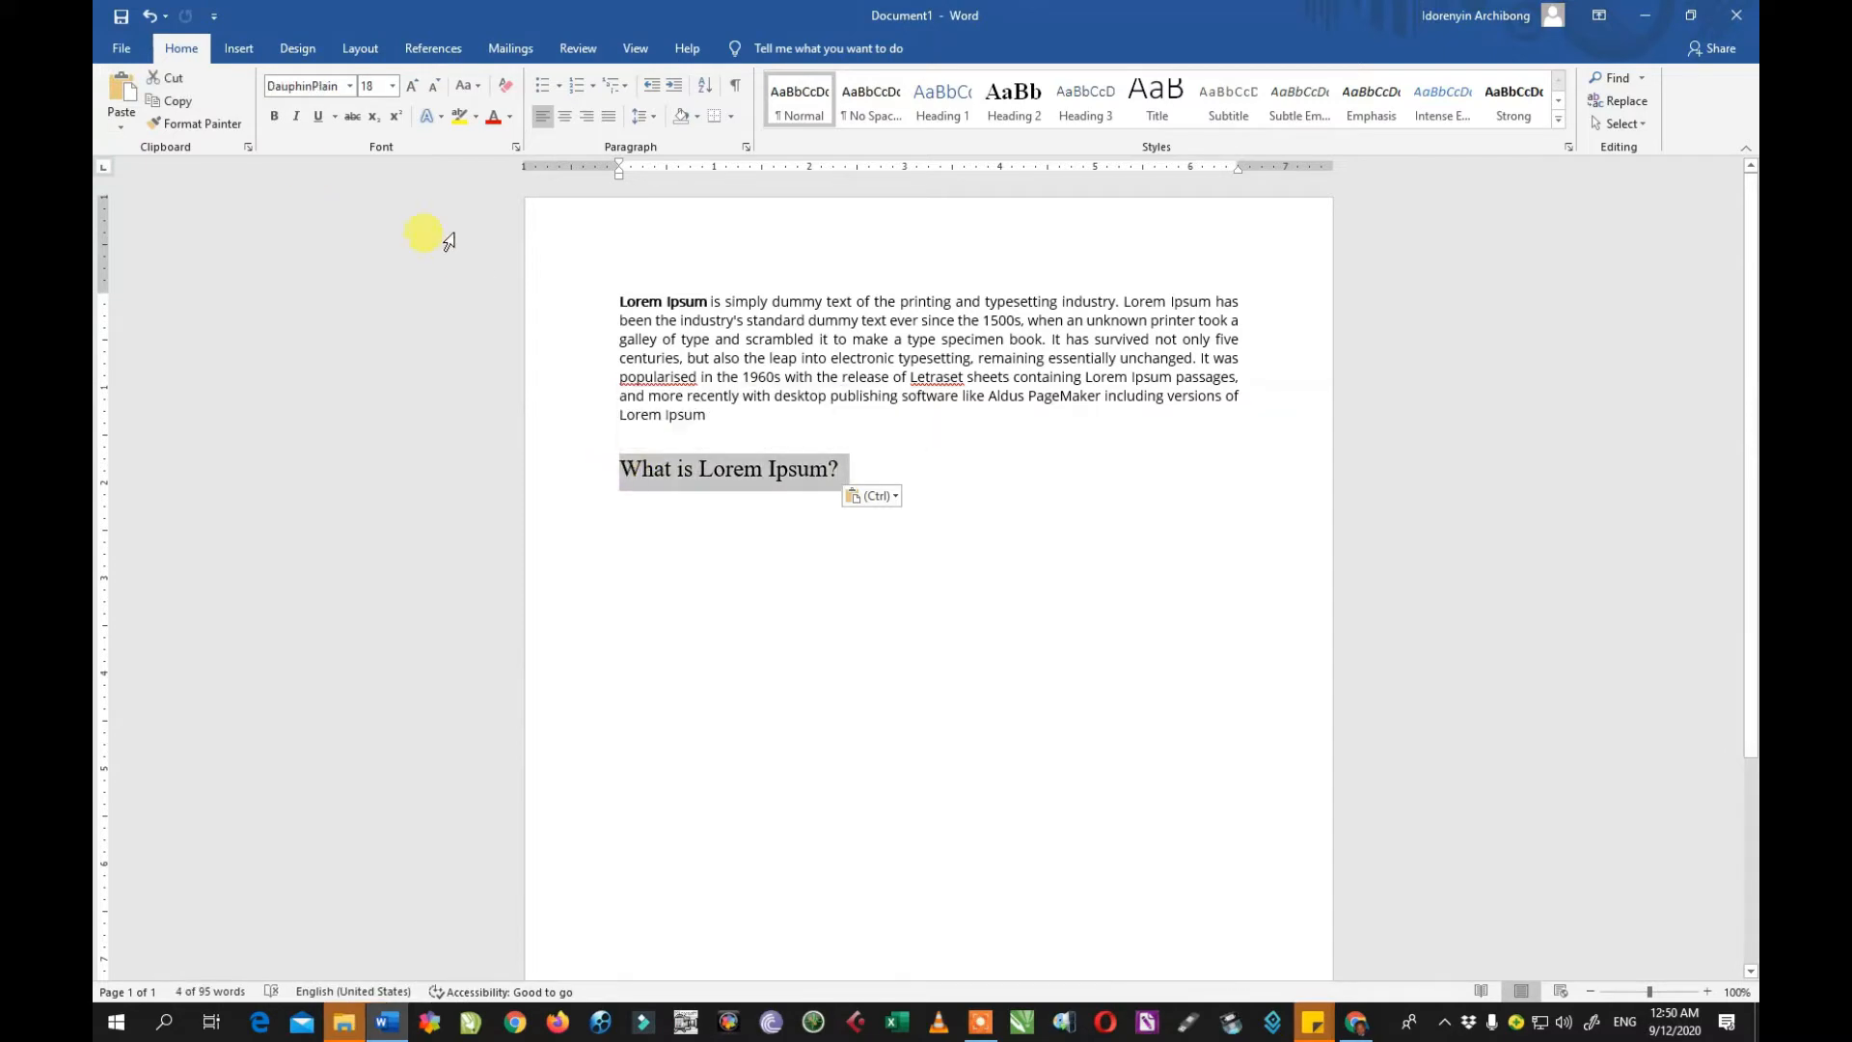
{"action": "left_click", "coordinate": [171, 102]}
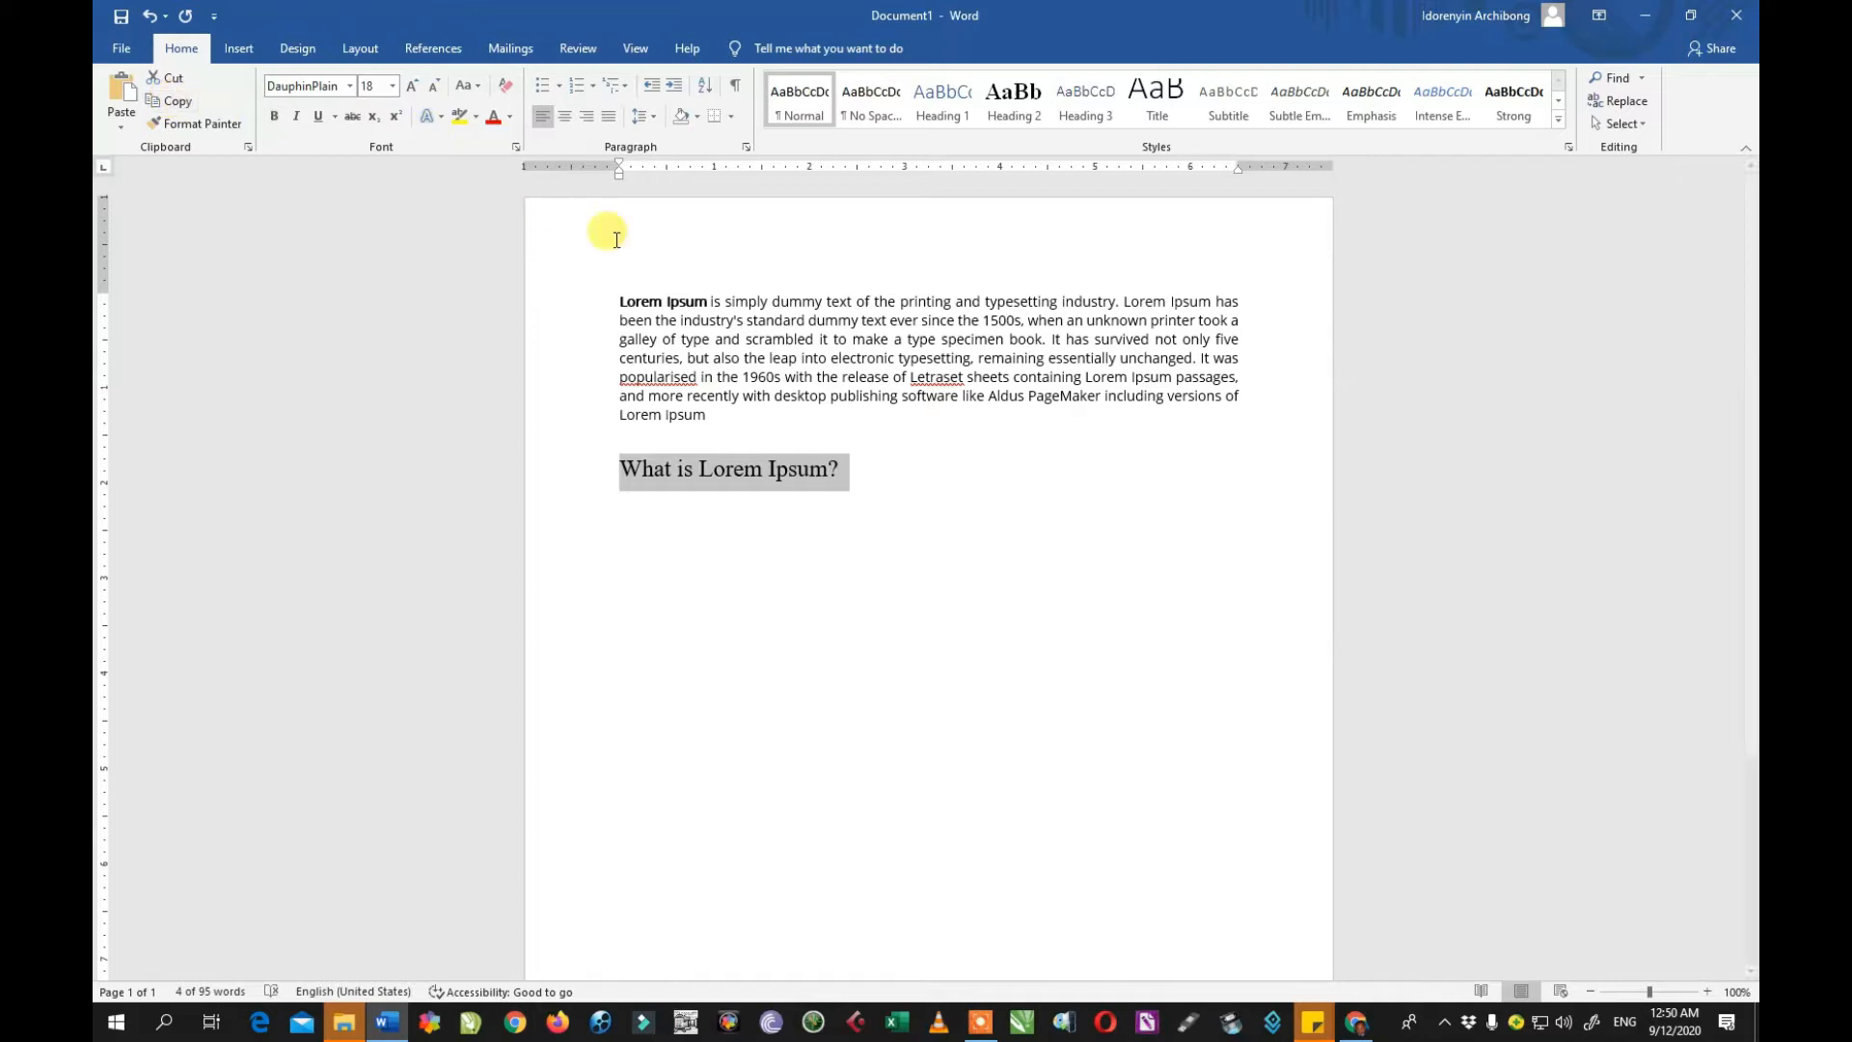
{"action": "left_click", "coordinate": [620, 285]}
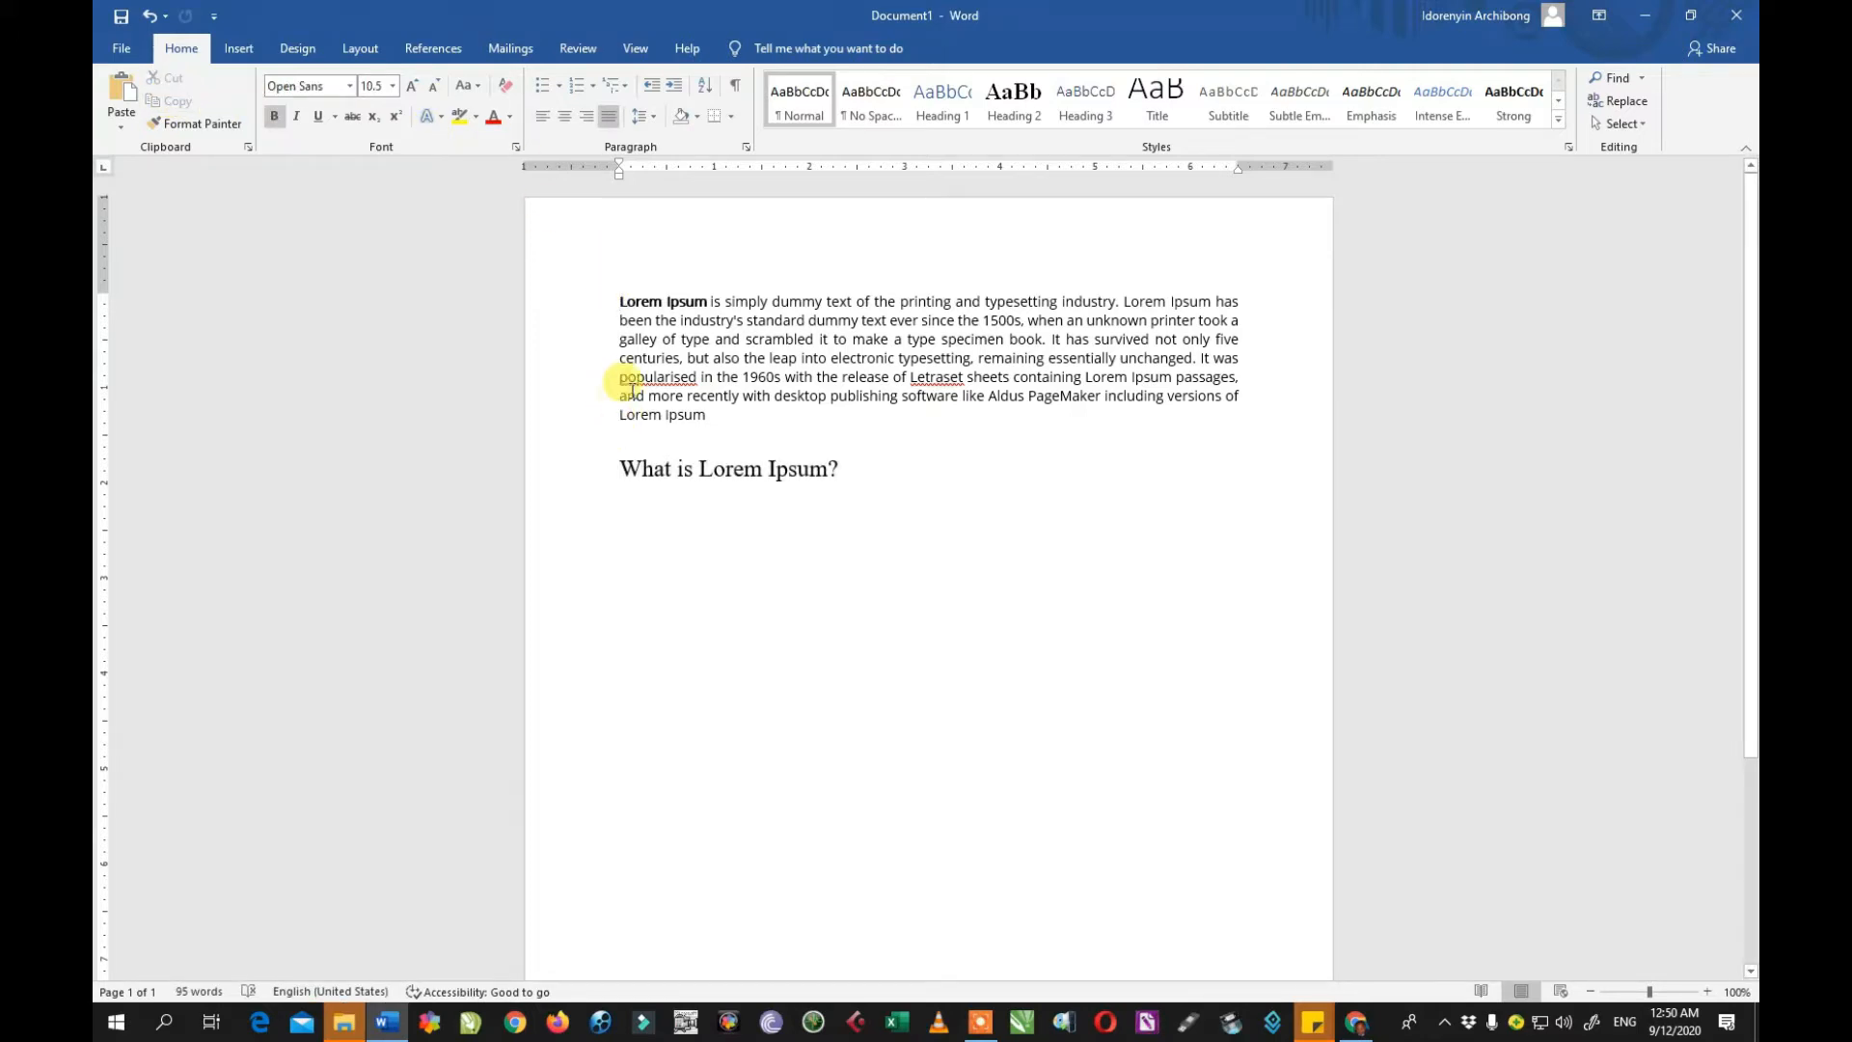
{"action": "key", "text": "Return"}
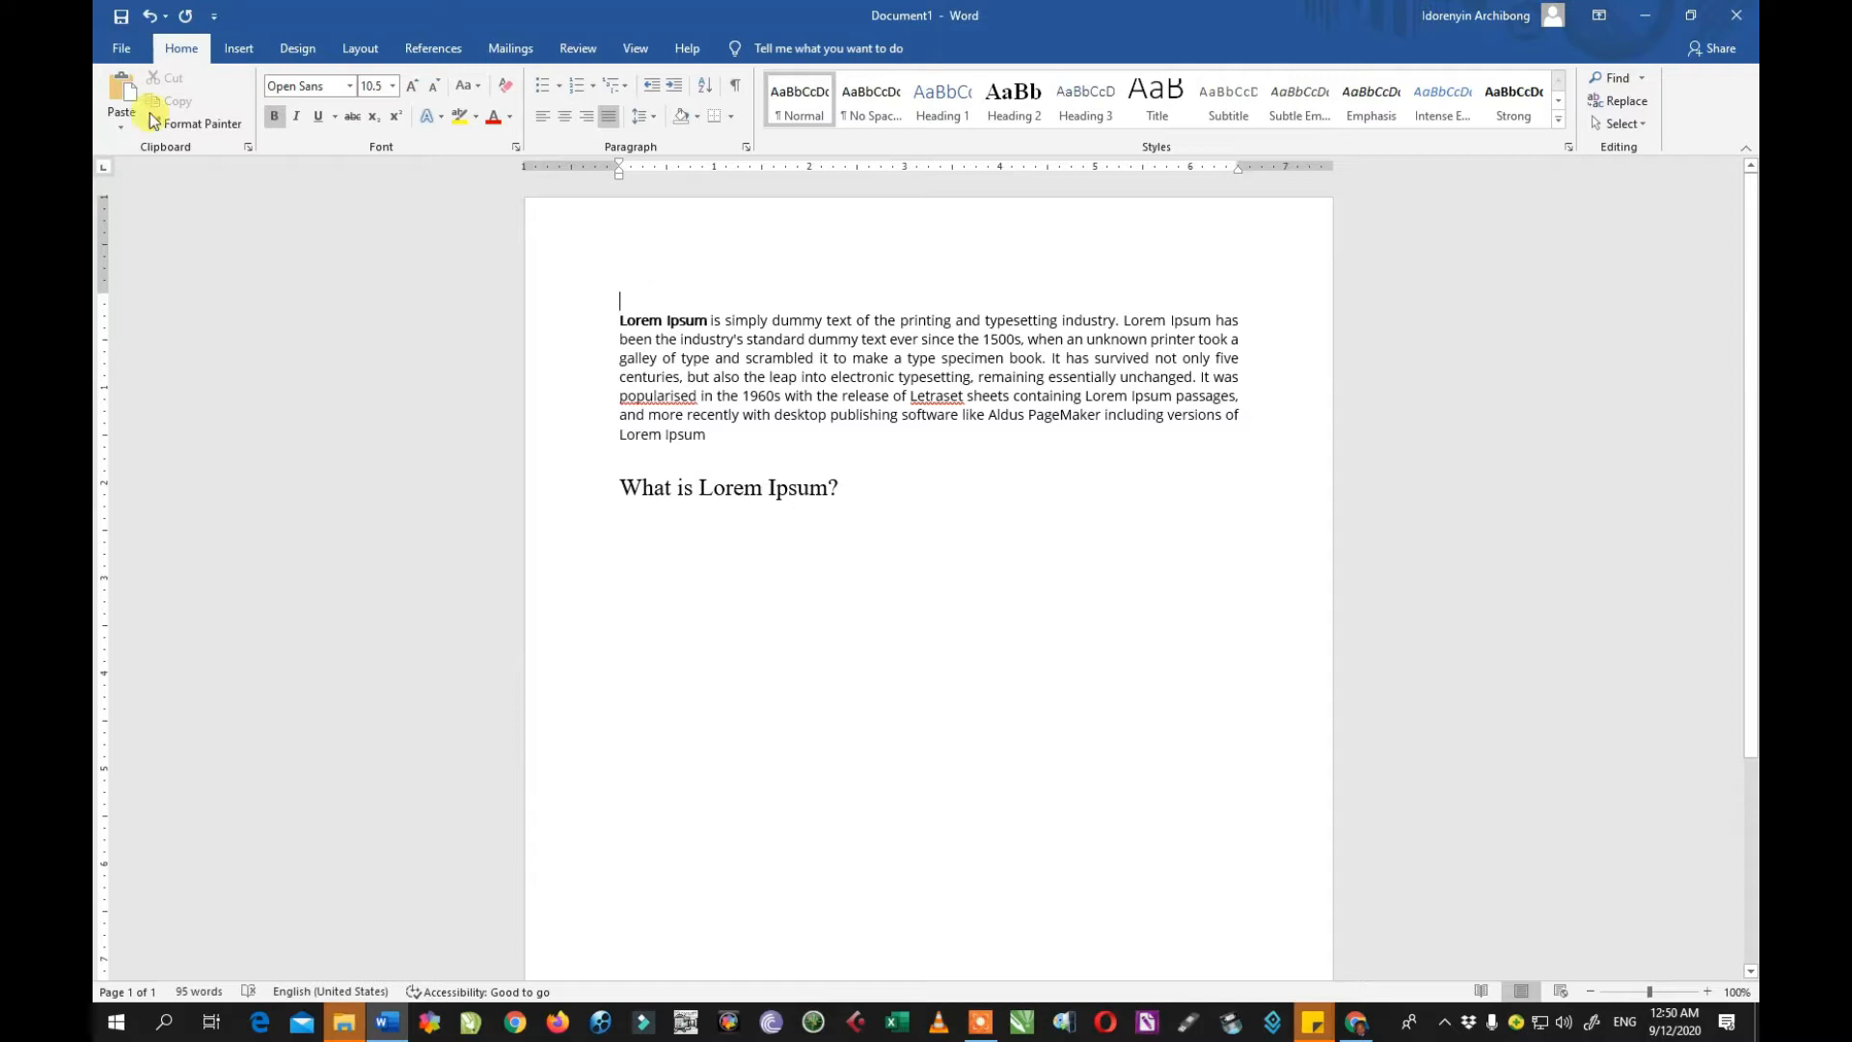
{"action": "left_click", "coordinate": [125, 85]}
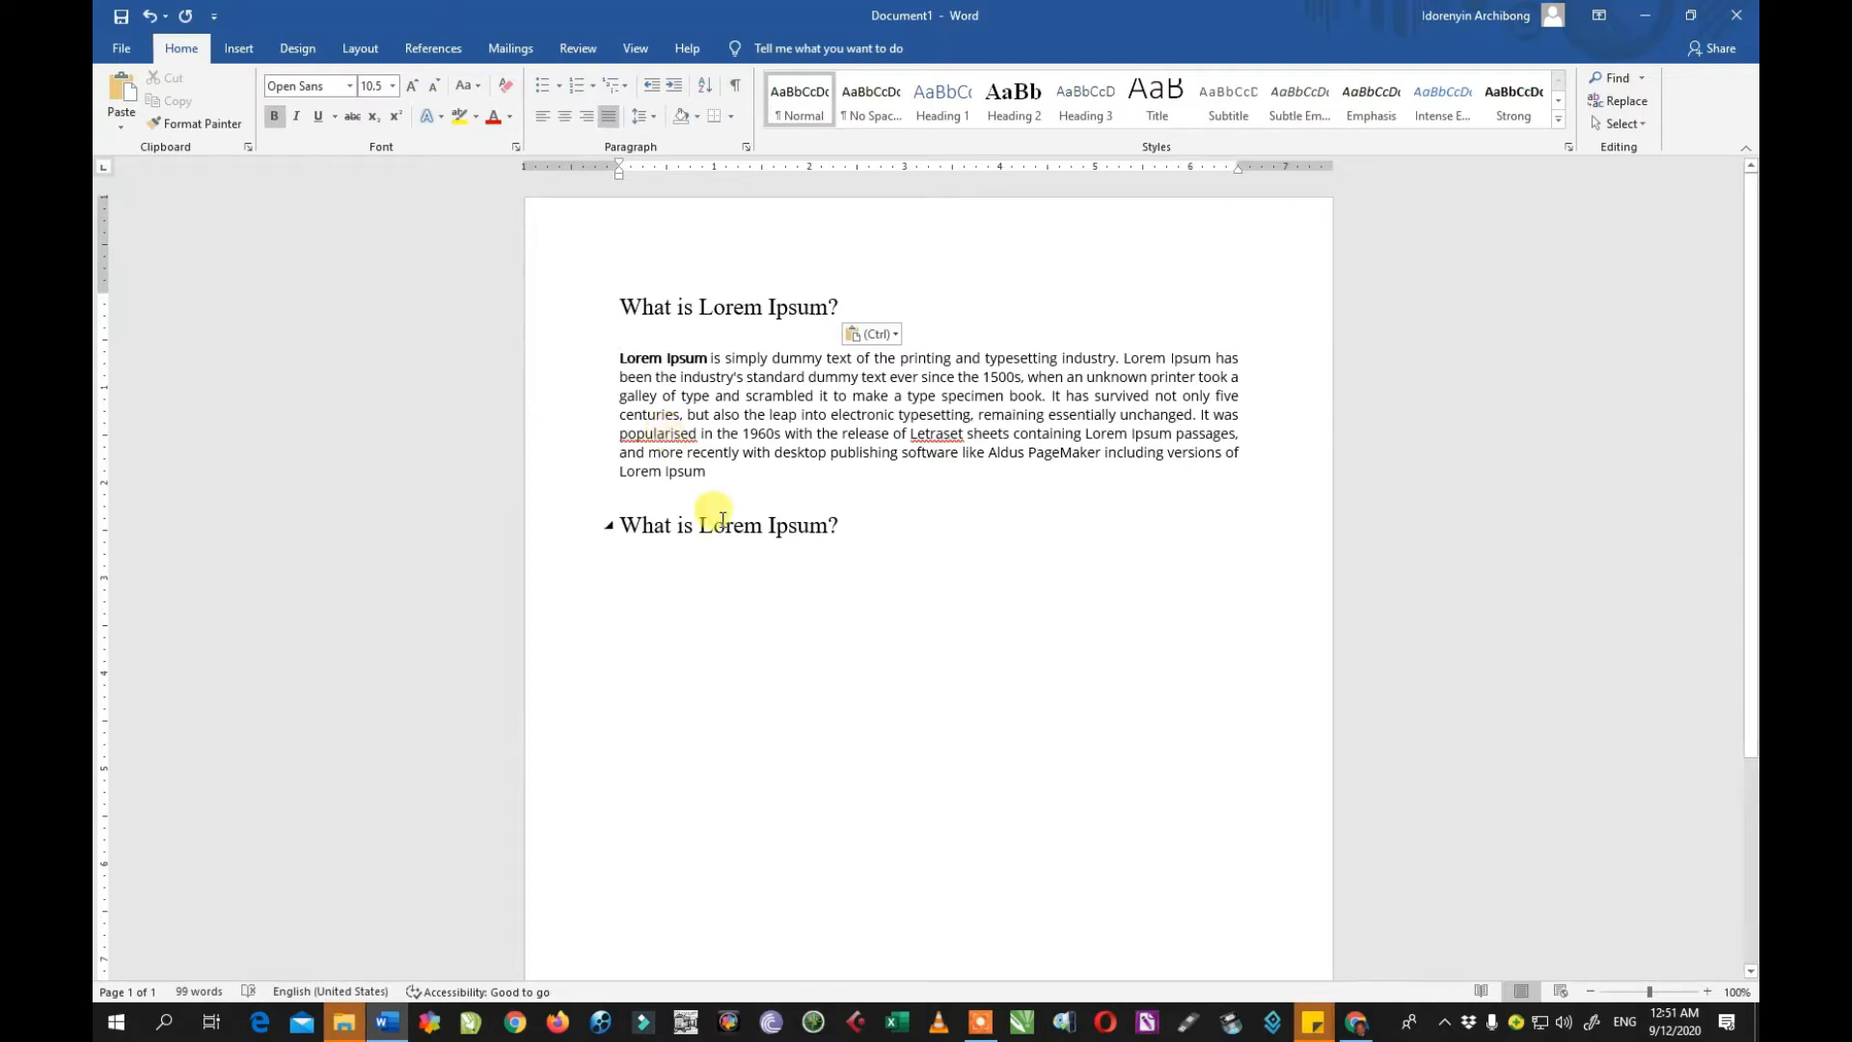
Step: Set the upper heading and the paragraph to the Calisto MT font at size 12
{"action": "left_click_drag", "start_coordinate": [711, 471], "coordinate": [613, 314]}
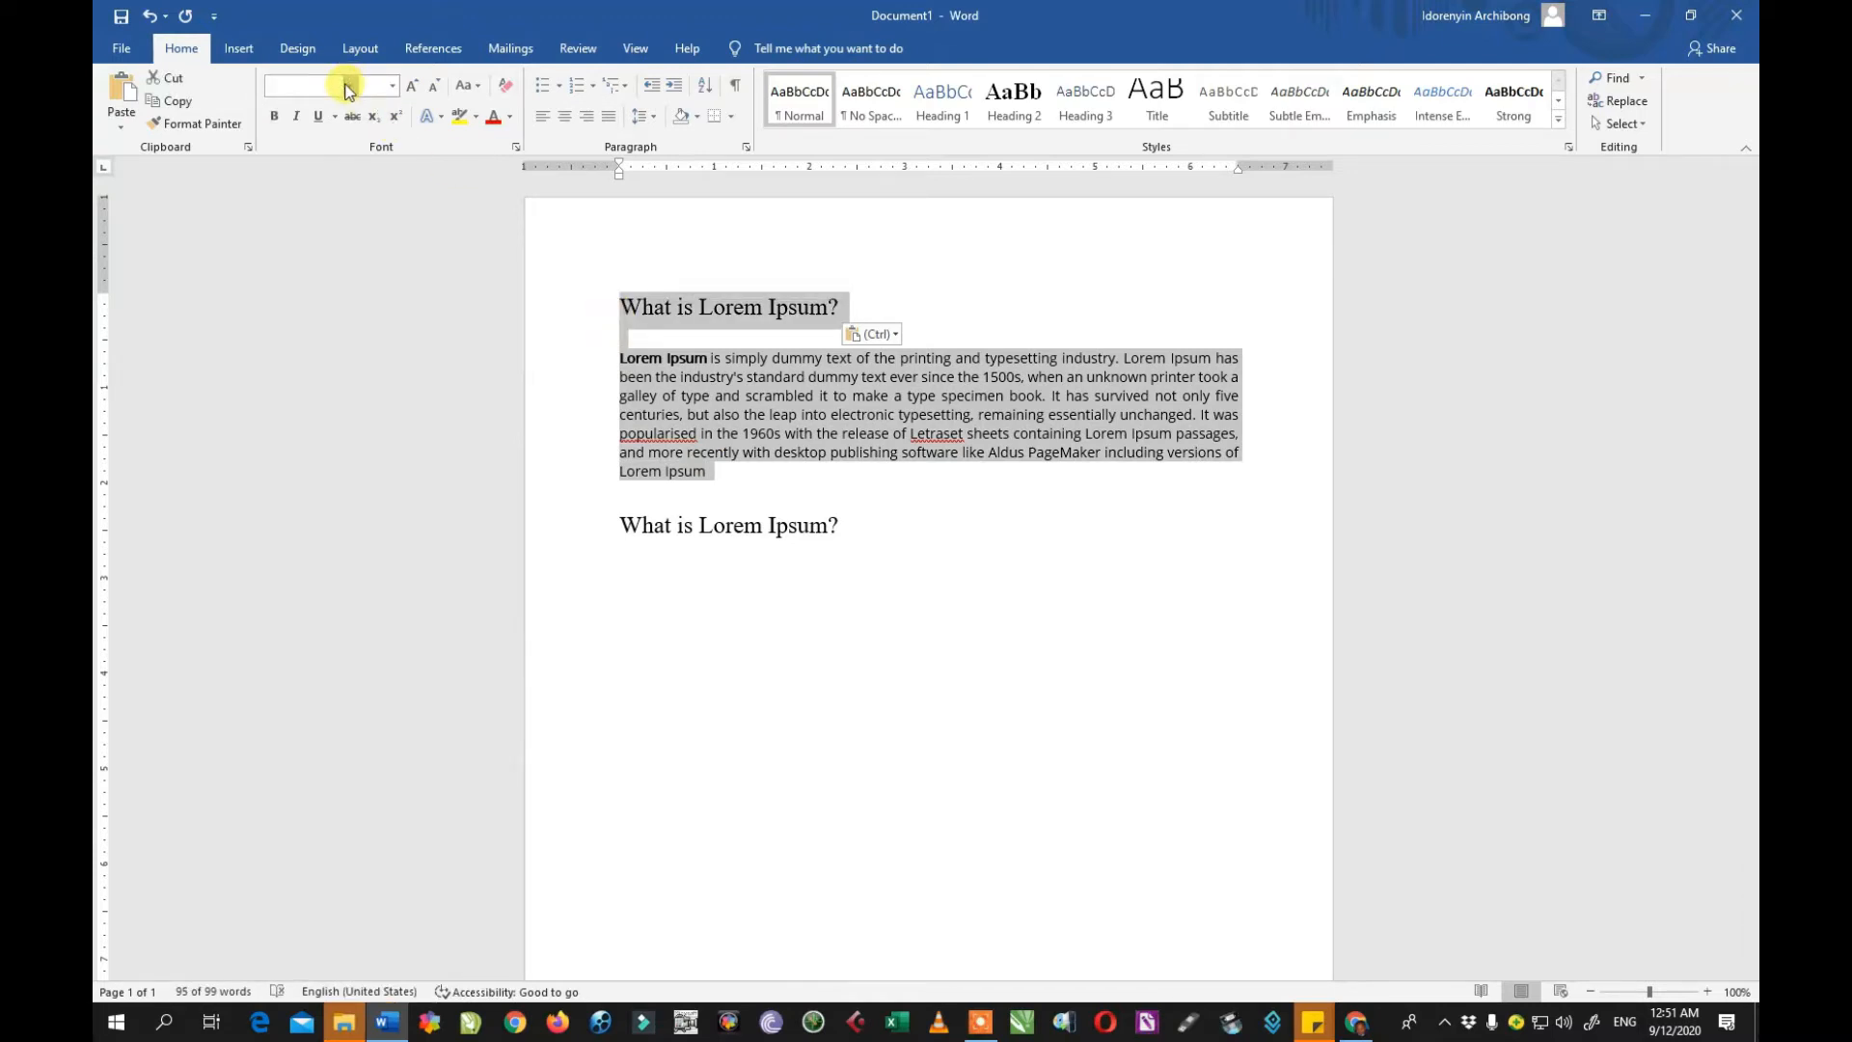
{"action": "left_click", "coordinate": [348, 89]}
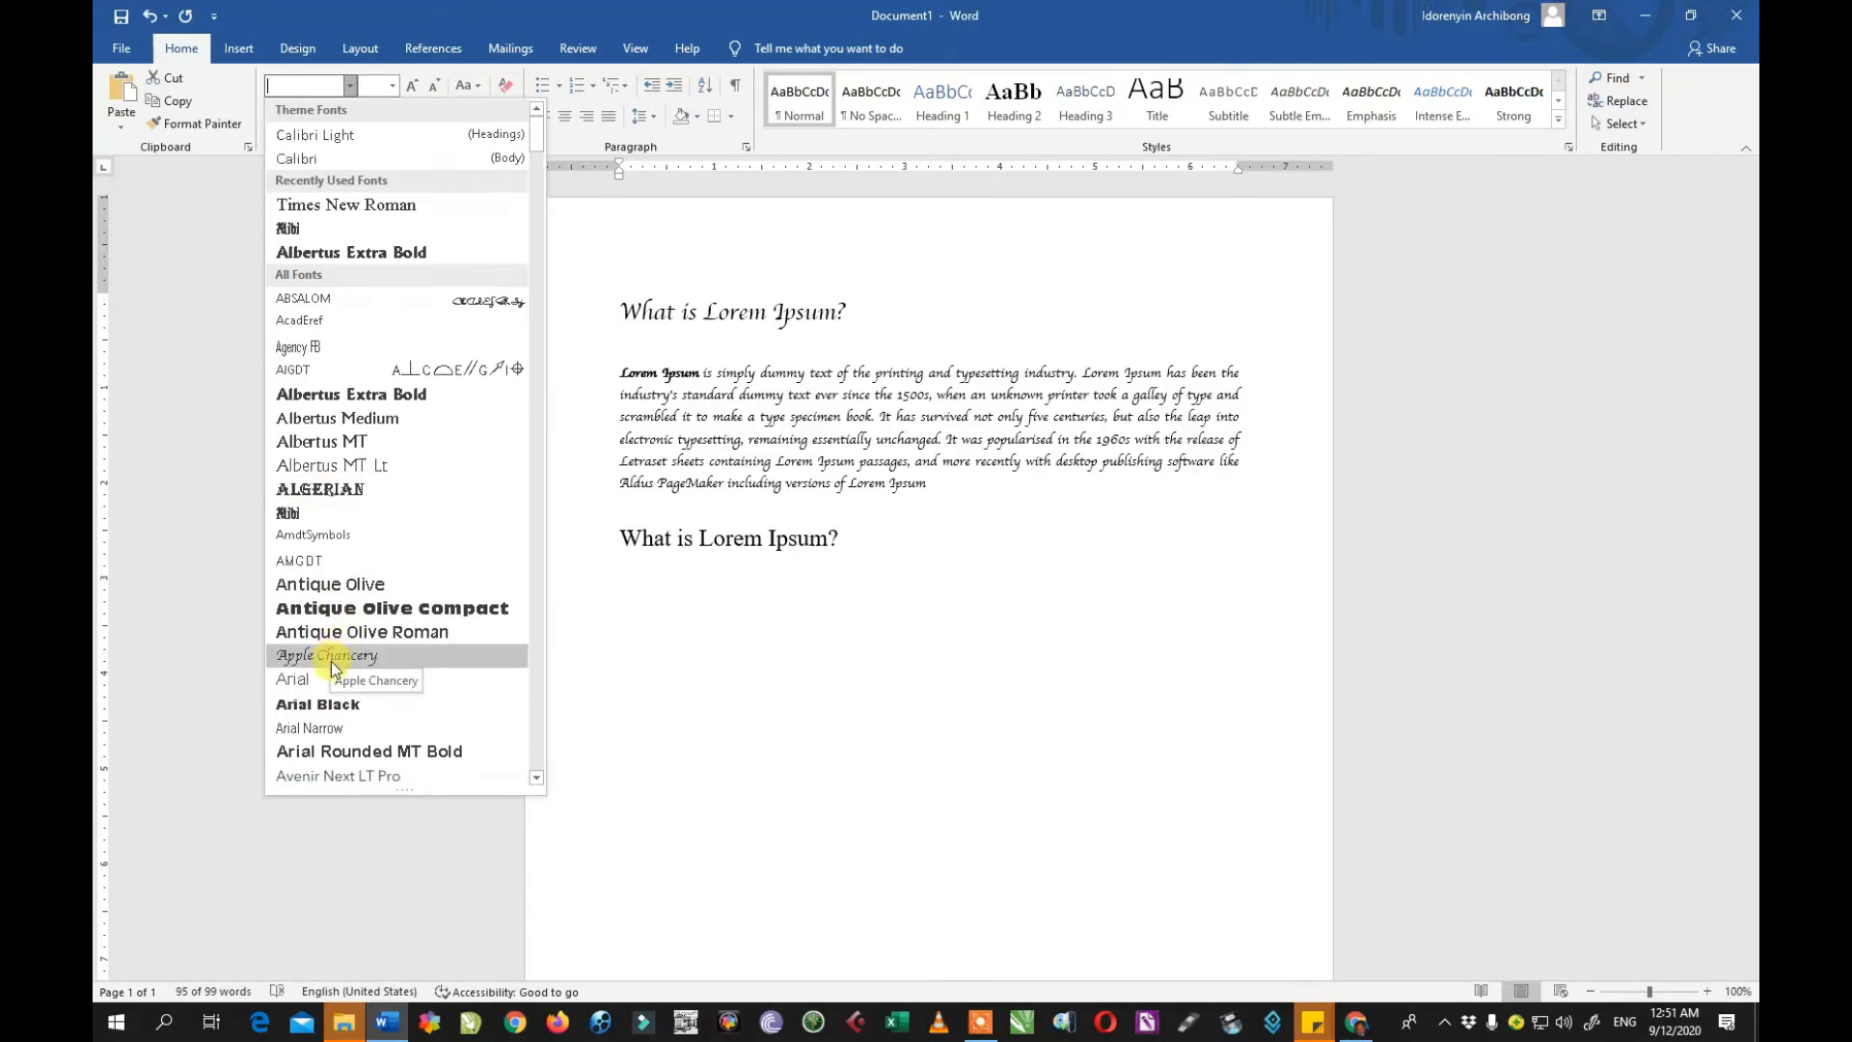
{"action": "scroll", "coordinate": [336, 662], "scroll_direction": "down", "scroll_amount": 2}
{"action": "scroll", "coordinate": [342, 718], "scroll_direction": "down", "scroll_amount": 6}
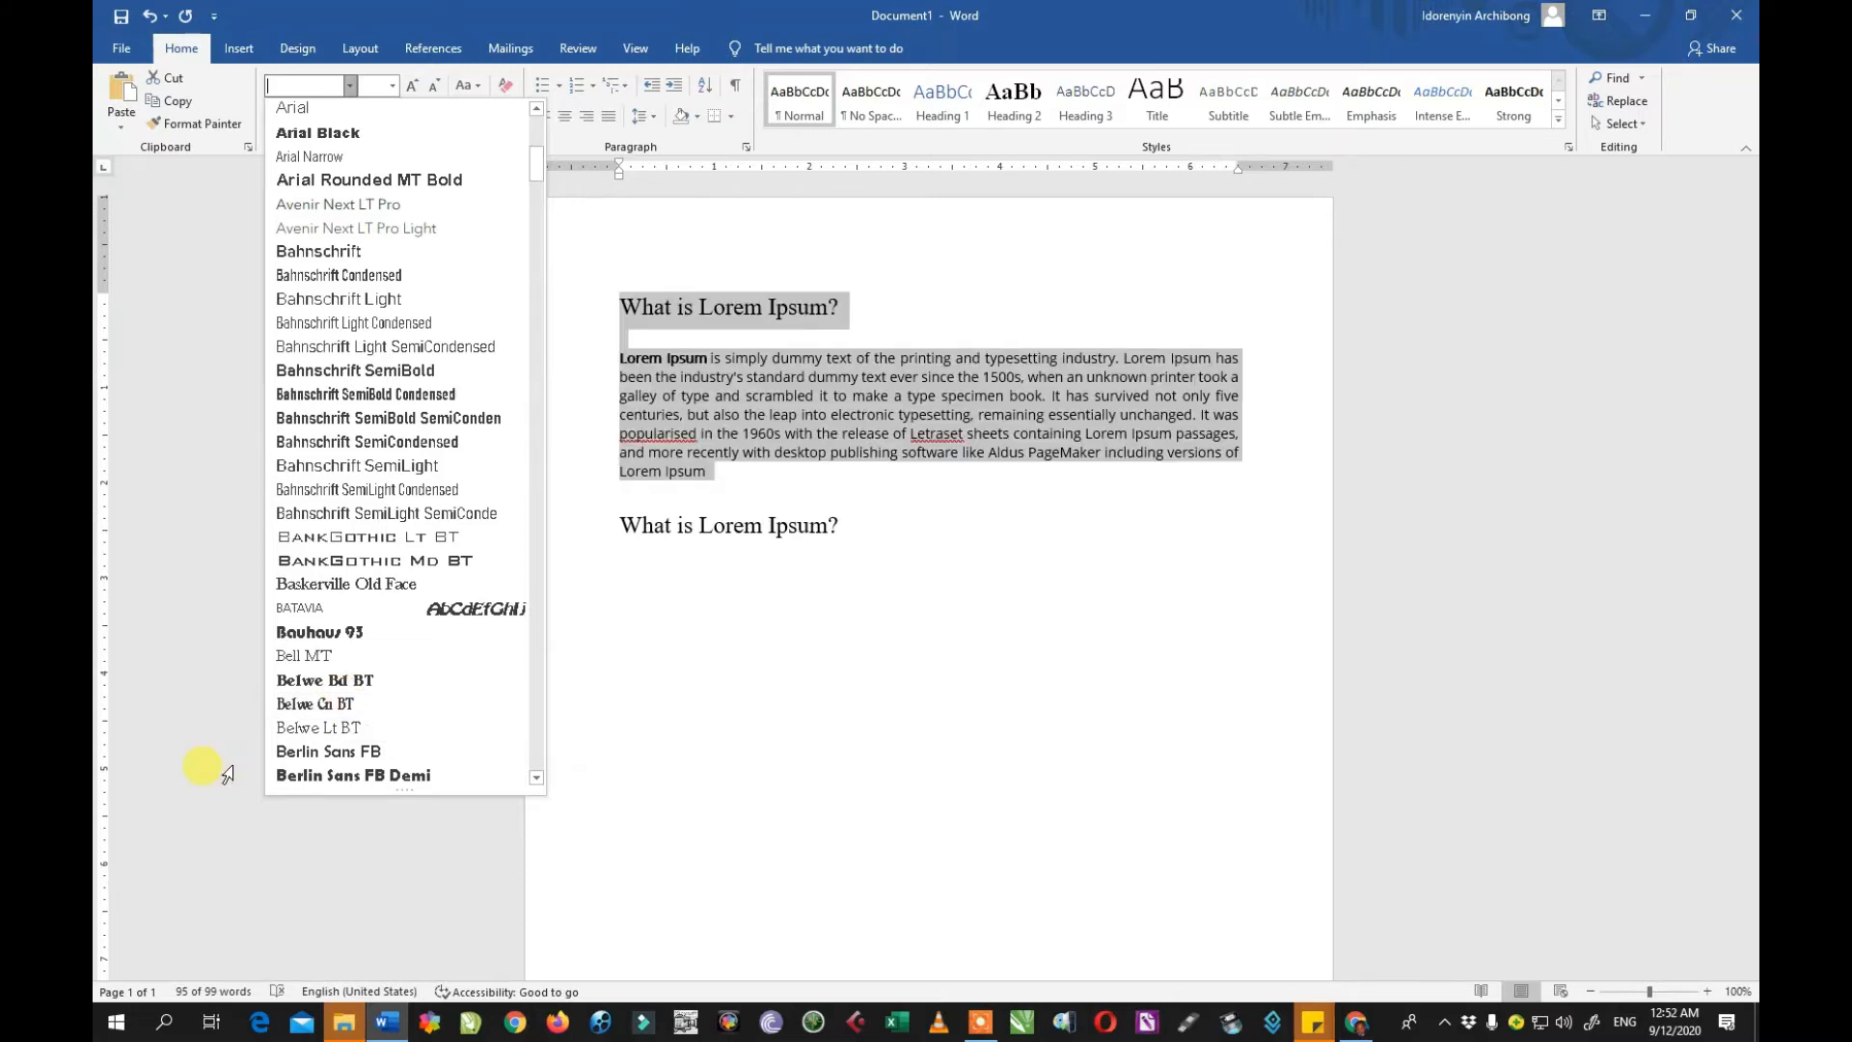
{"action": "scroll", "coordinate": [467, 281], "scroll_direction": "up", "scroll_amount": 10}
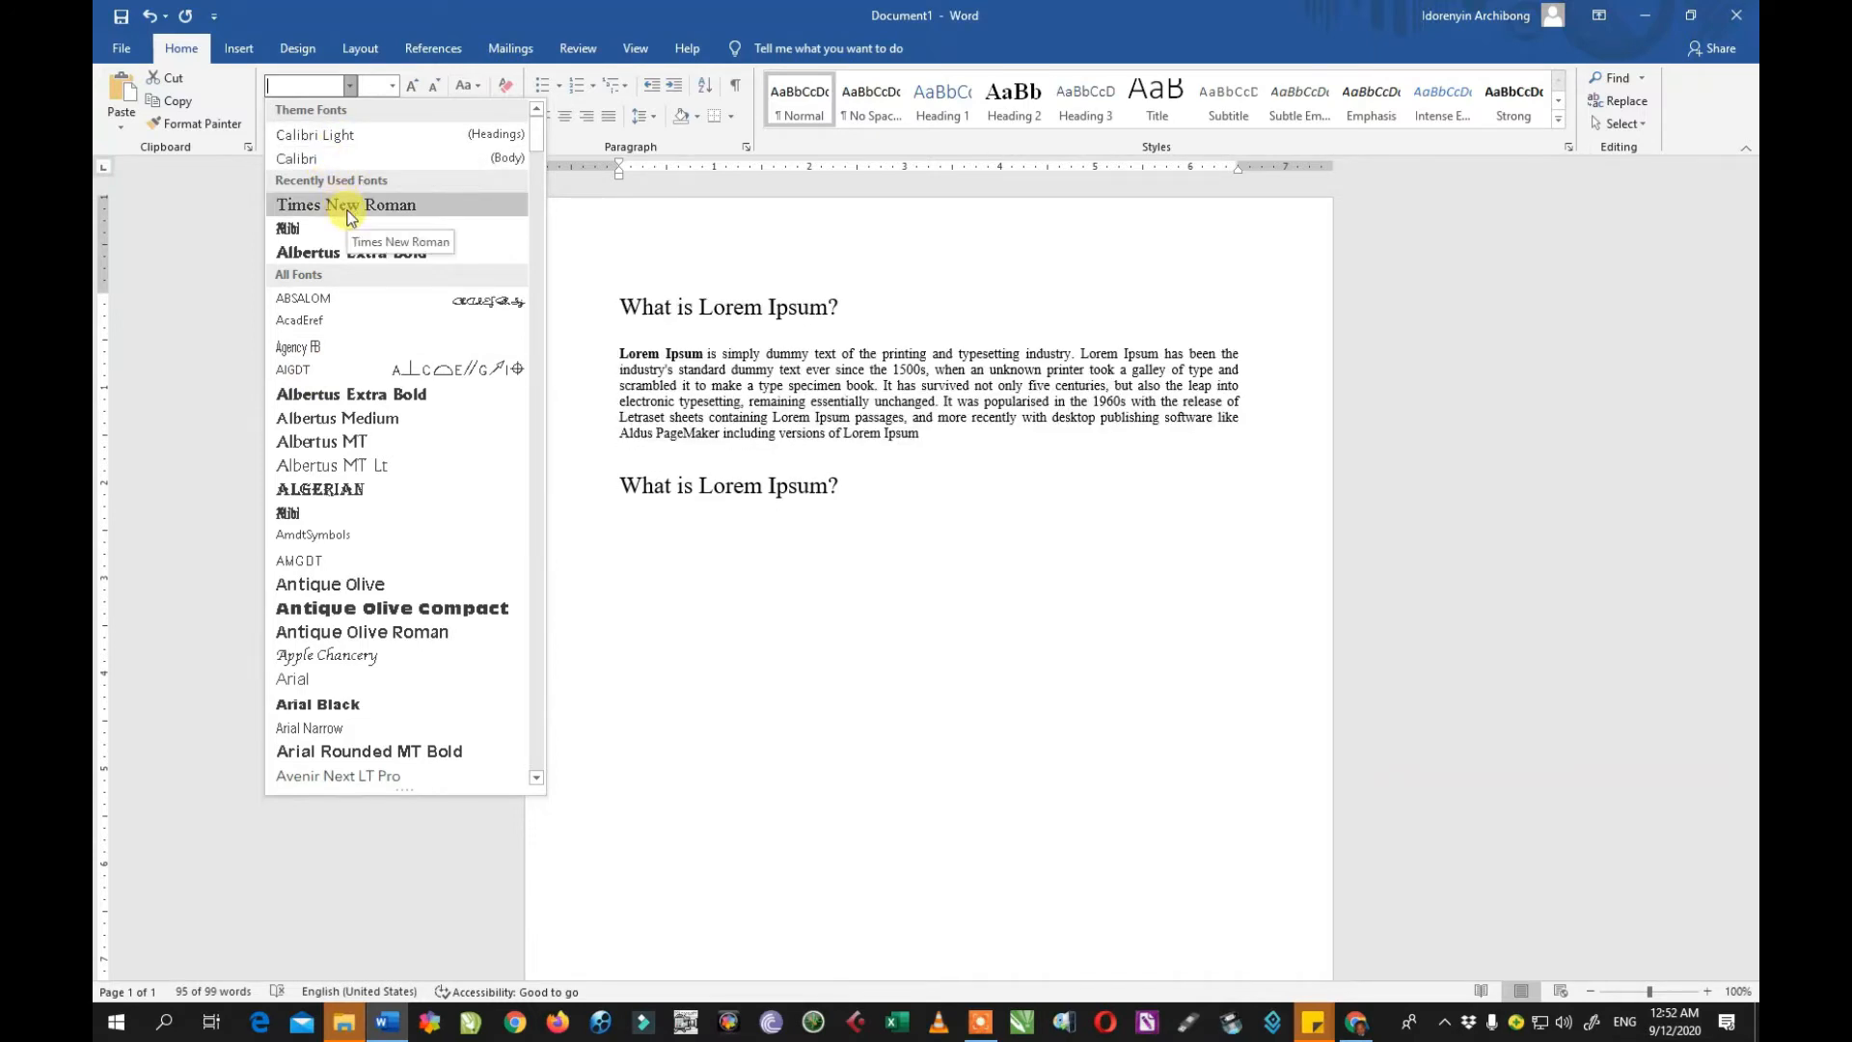
{"action": "scroll", "coordinate": [335, 465], "scroll_direction": "down", "scroll_amount": 10}
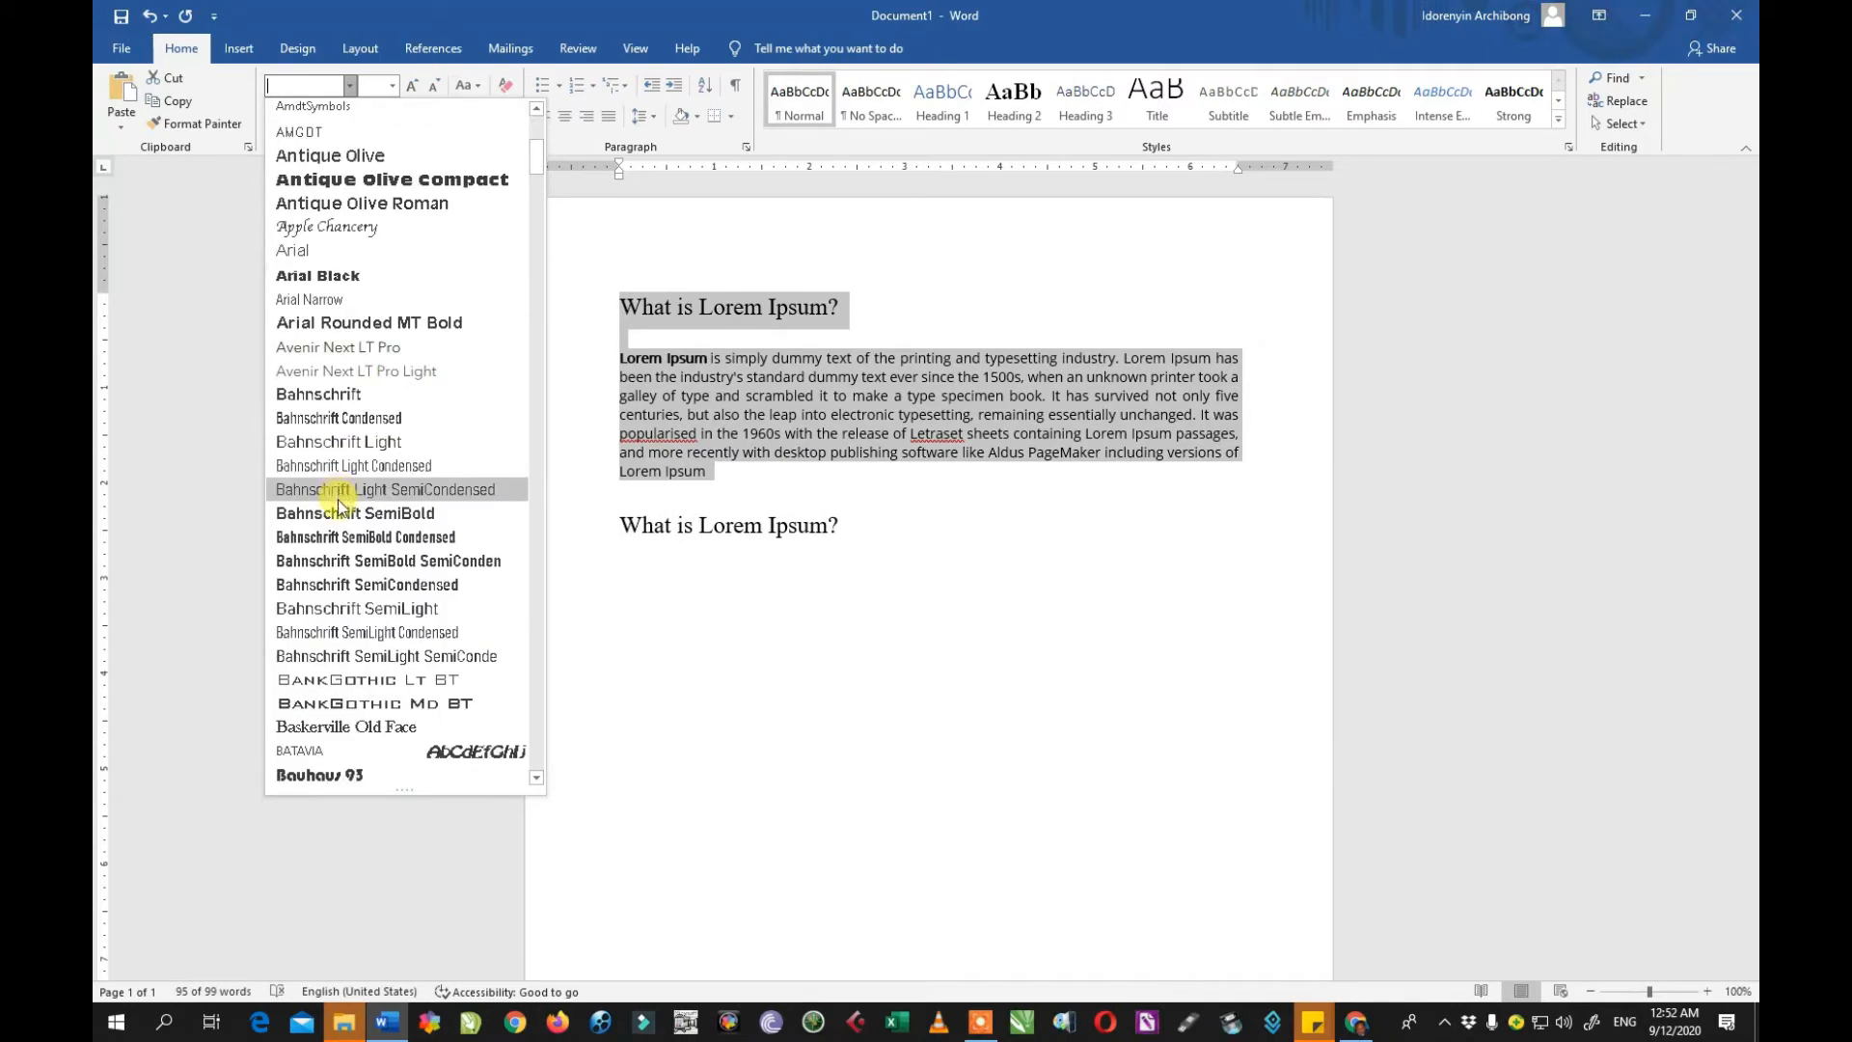
{"action": "scroll", "coordinate": [347, 562], "scroll_direction": "down", "scroll_amount": 6}
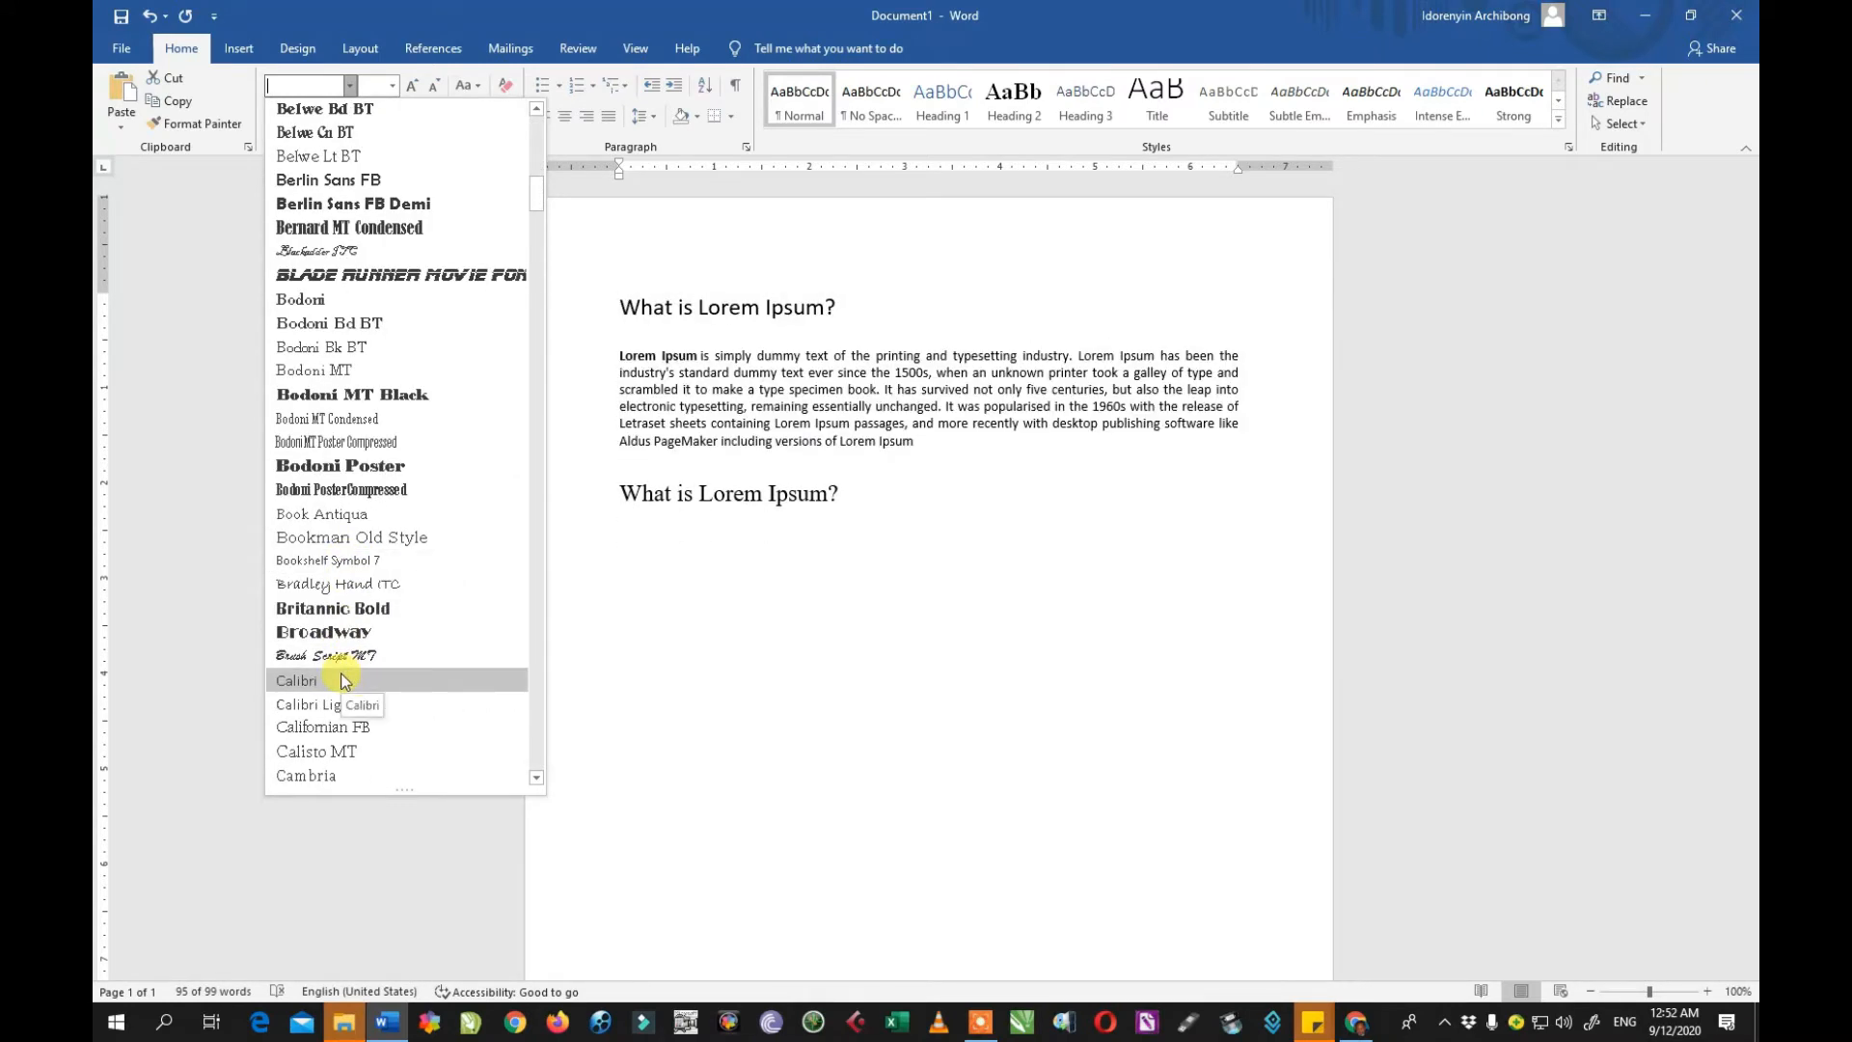
{"action": "left_click", "coordinate": [339, 749]}
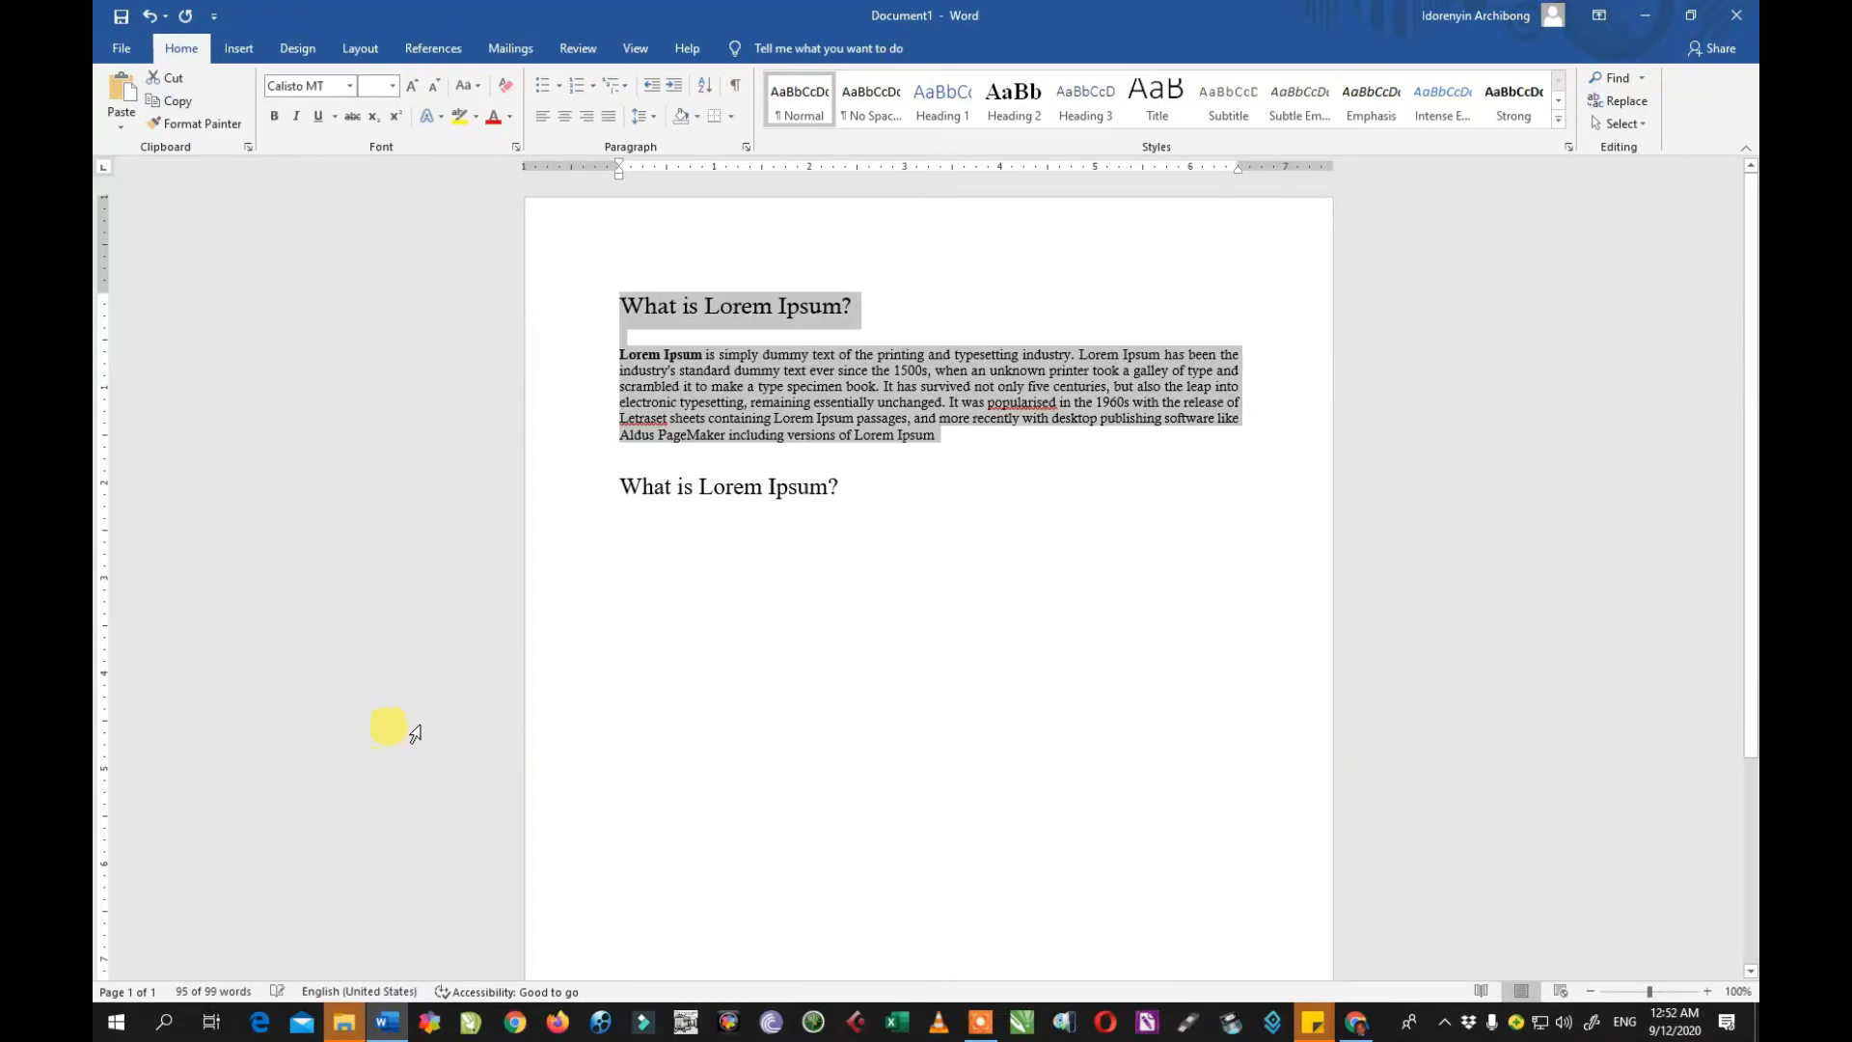
{"action": "left_click", "coordinate": [391, 90]}
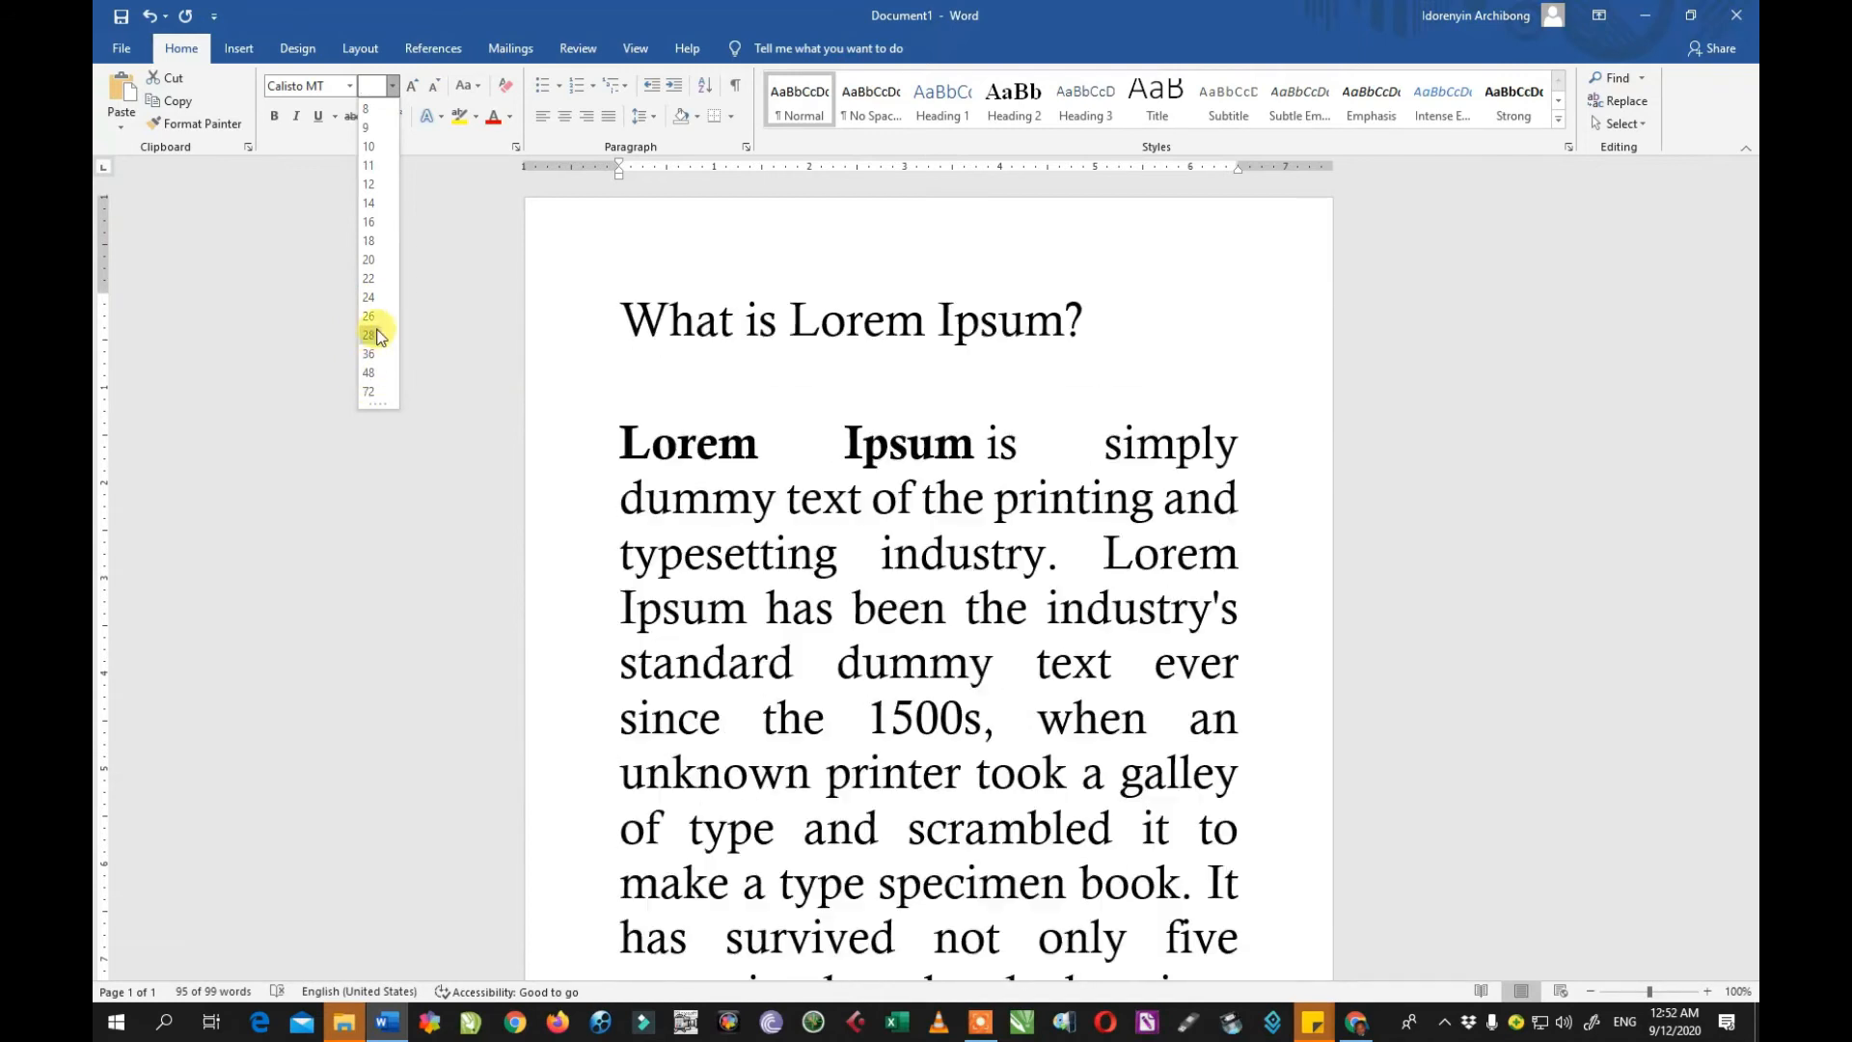
{"action": "left_click", "coordinate": [373, 188]}
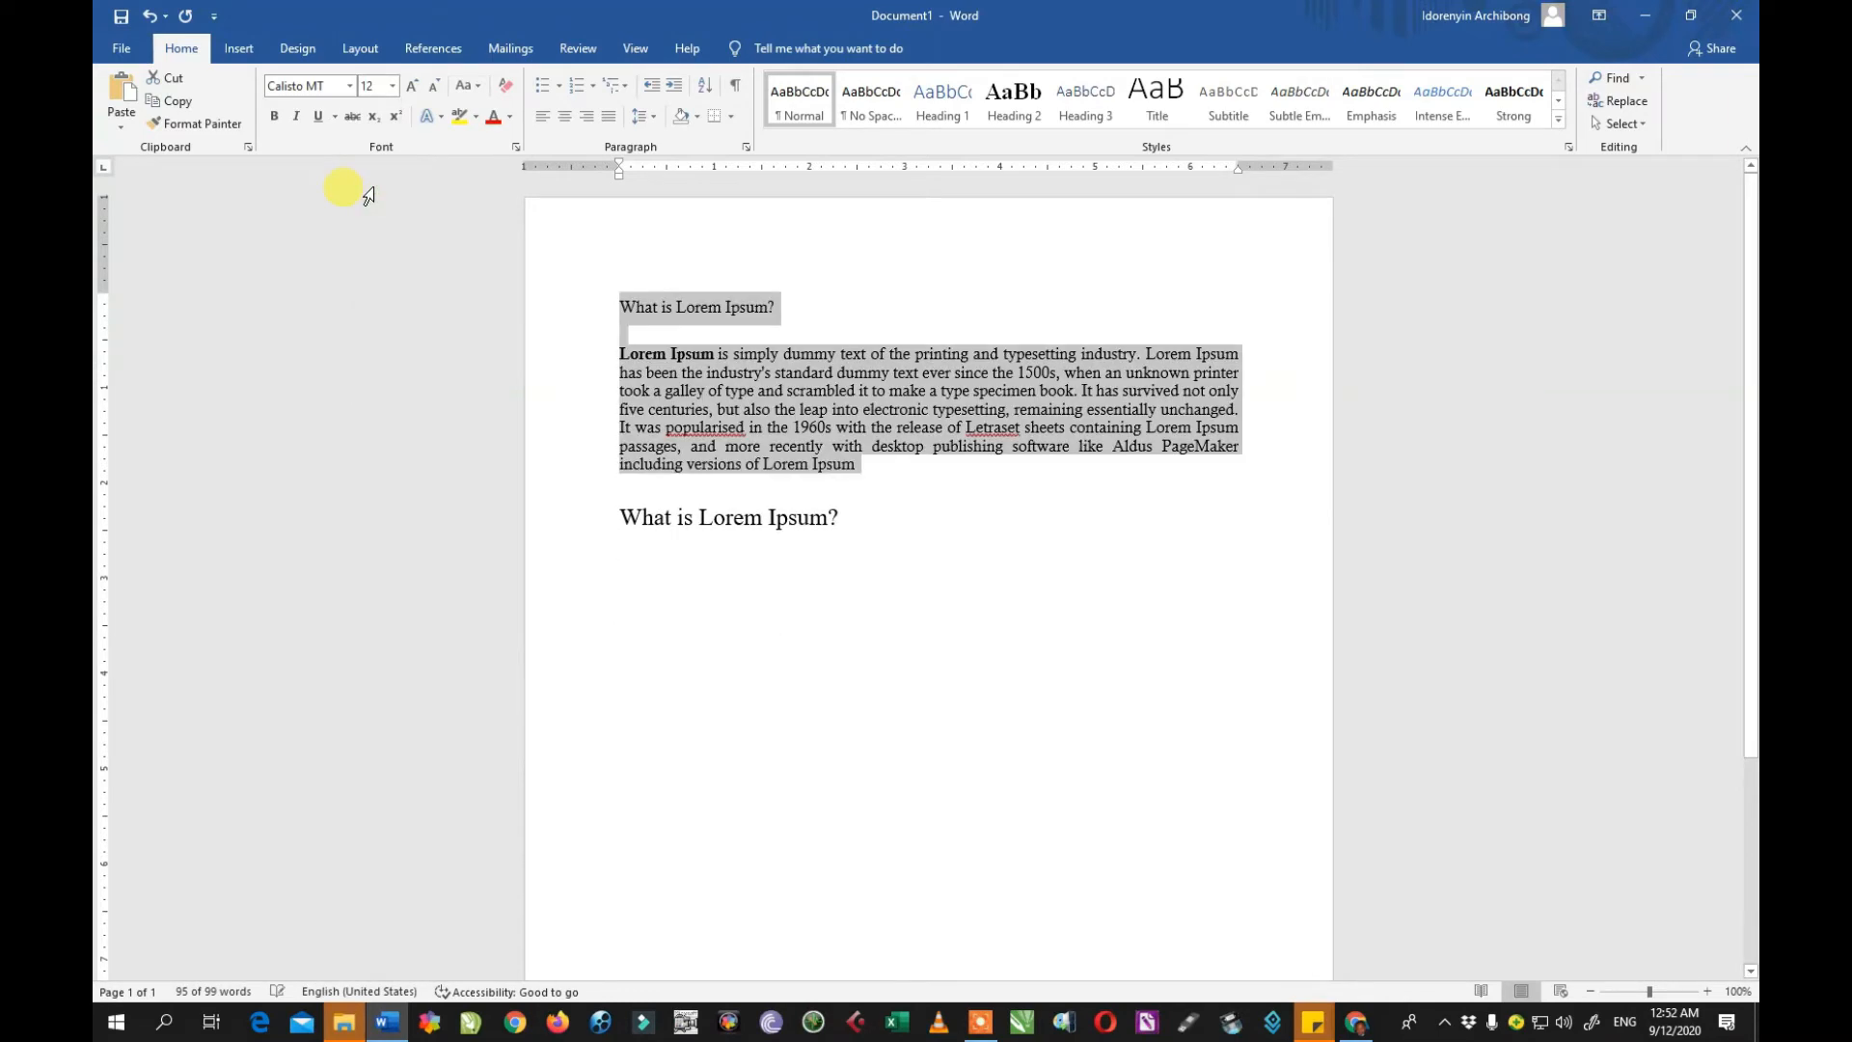
Step: Set the font size of the heading above the paragraph to 20
{"action": "left_click", "coordinate": [835, 339]}
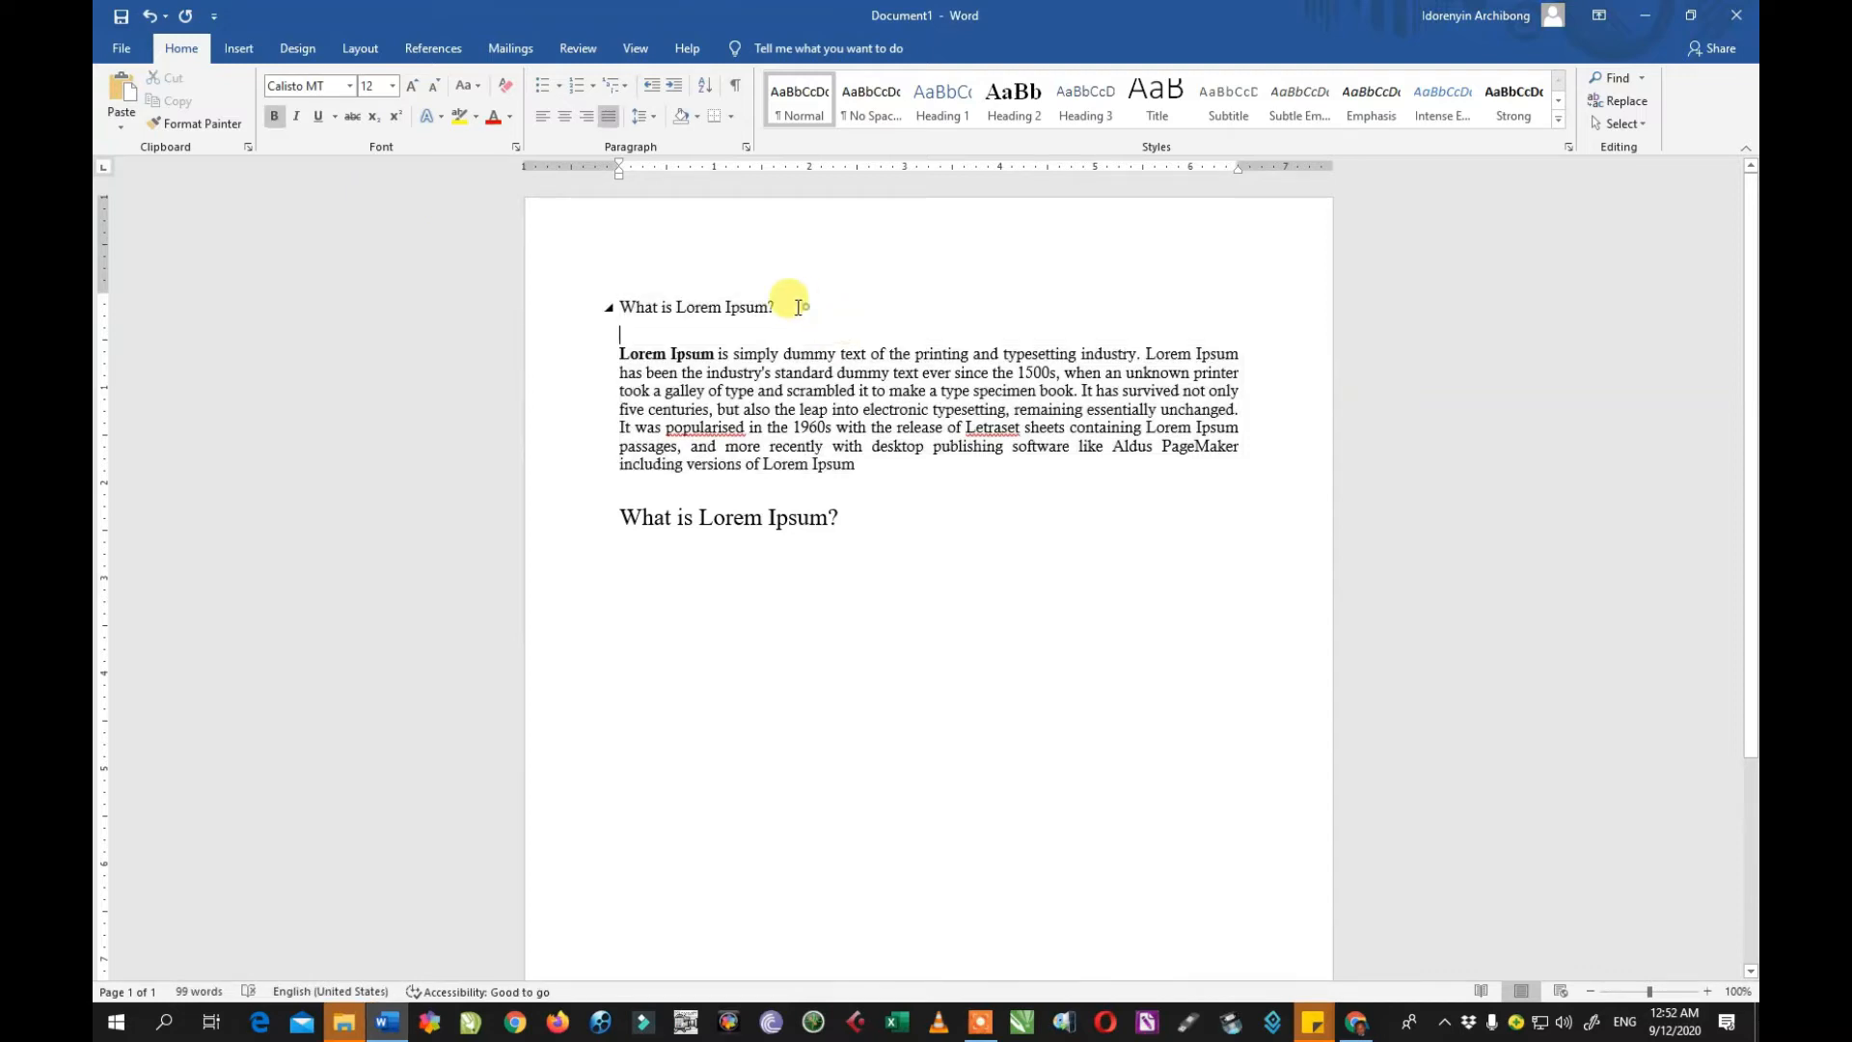
{"action": "triple_click", "coordinate": [637, 298]}
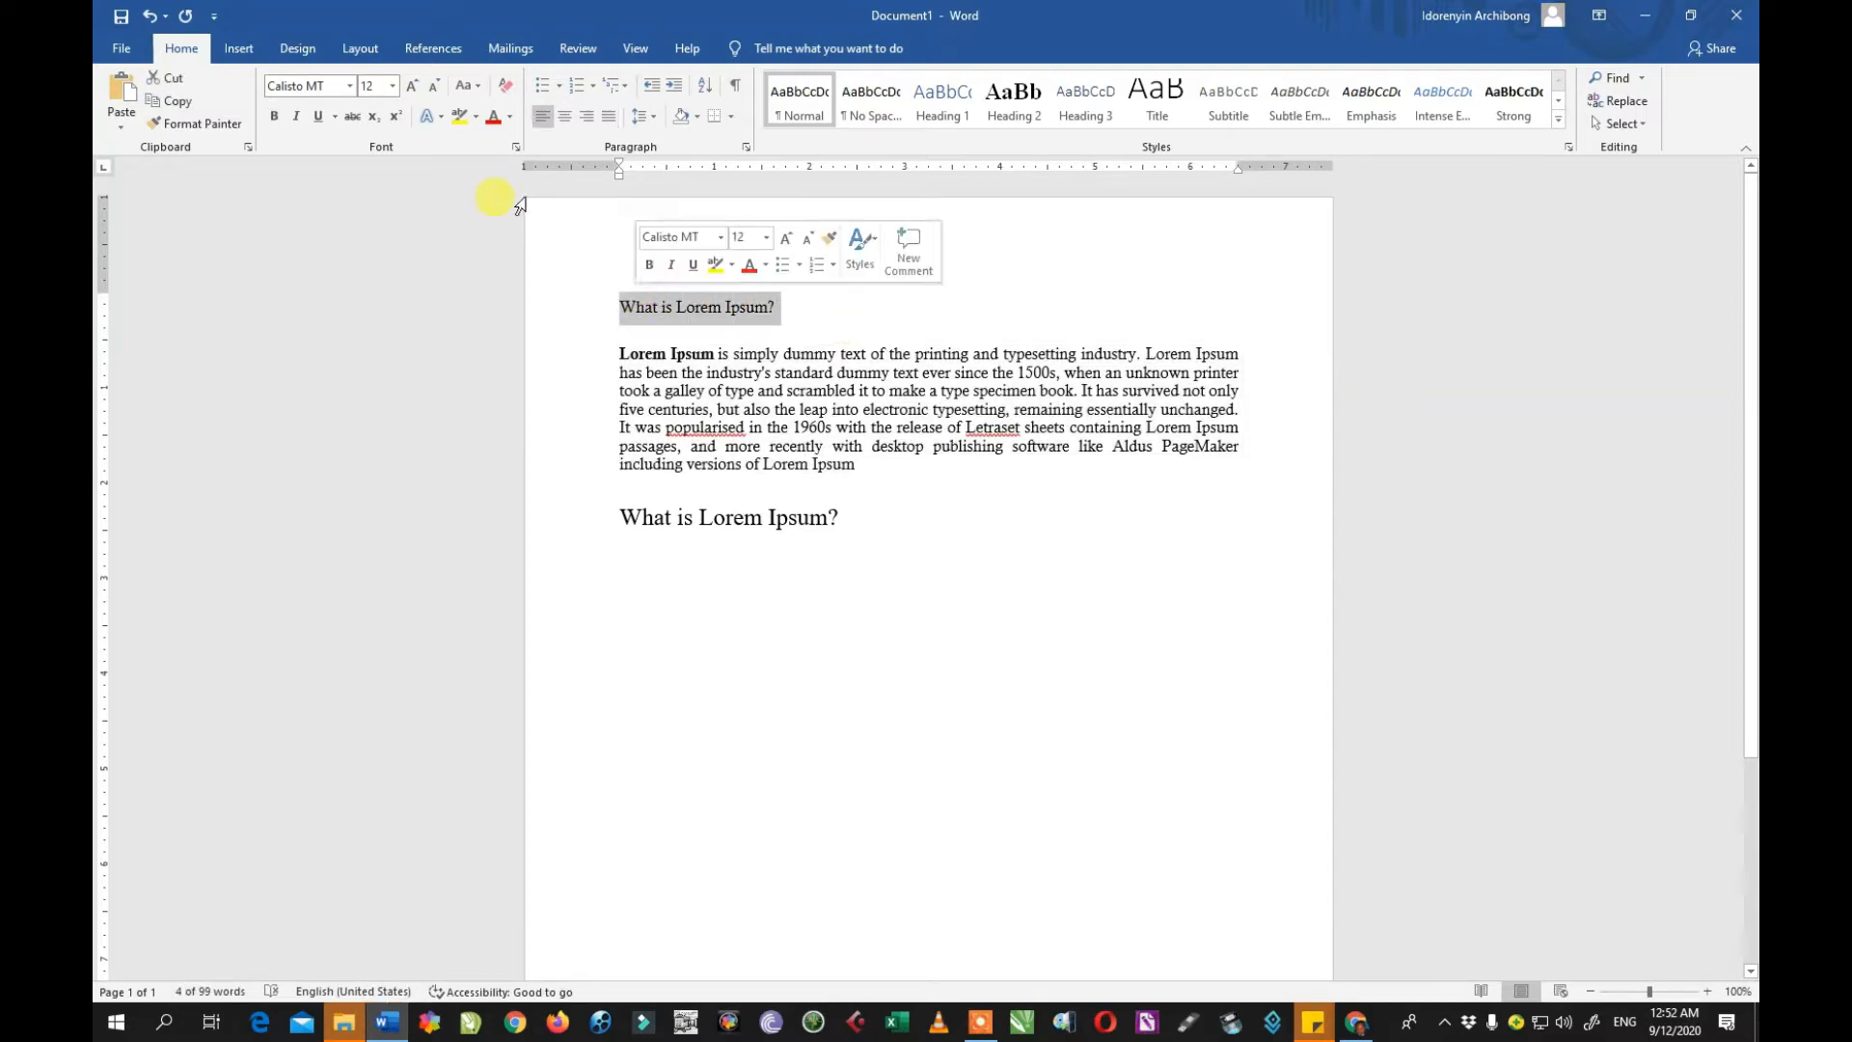
{"action": "left_click", "coordinate": [392, 86]}
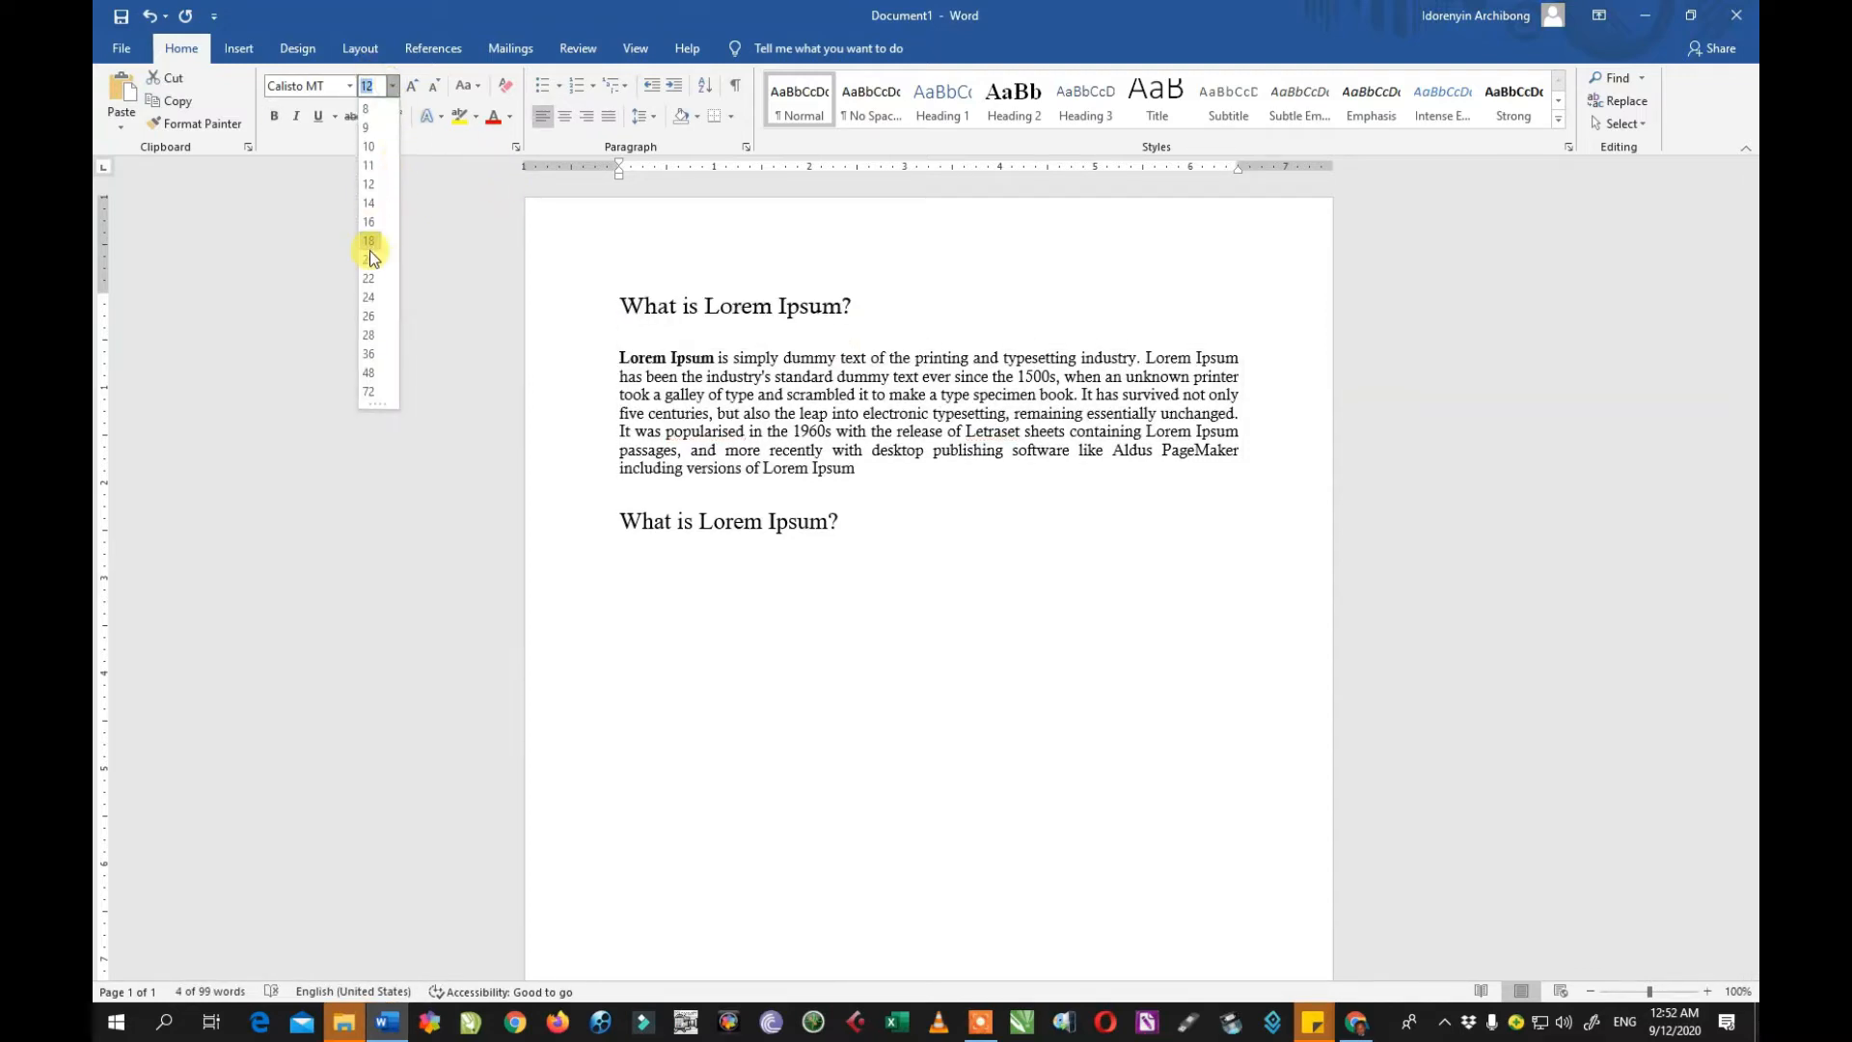
{"action": "left_click", "coordinate": [370, 261]}
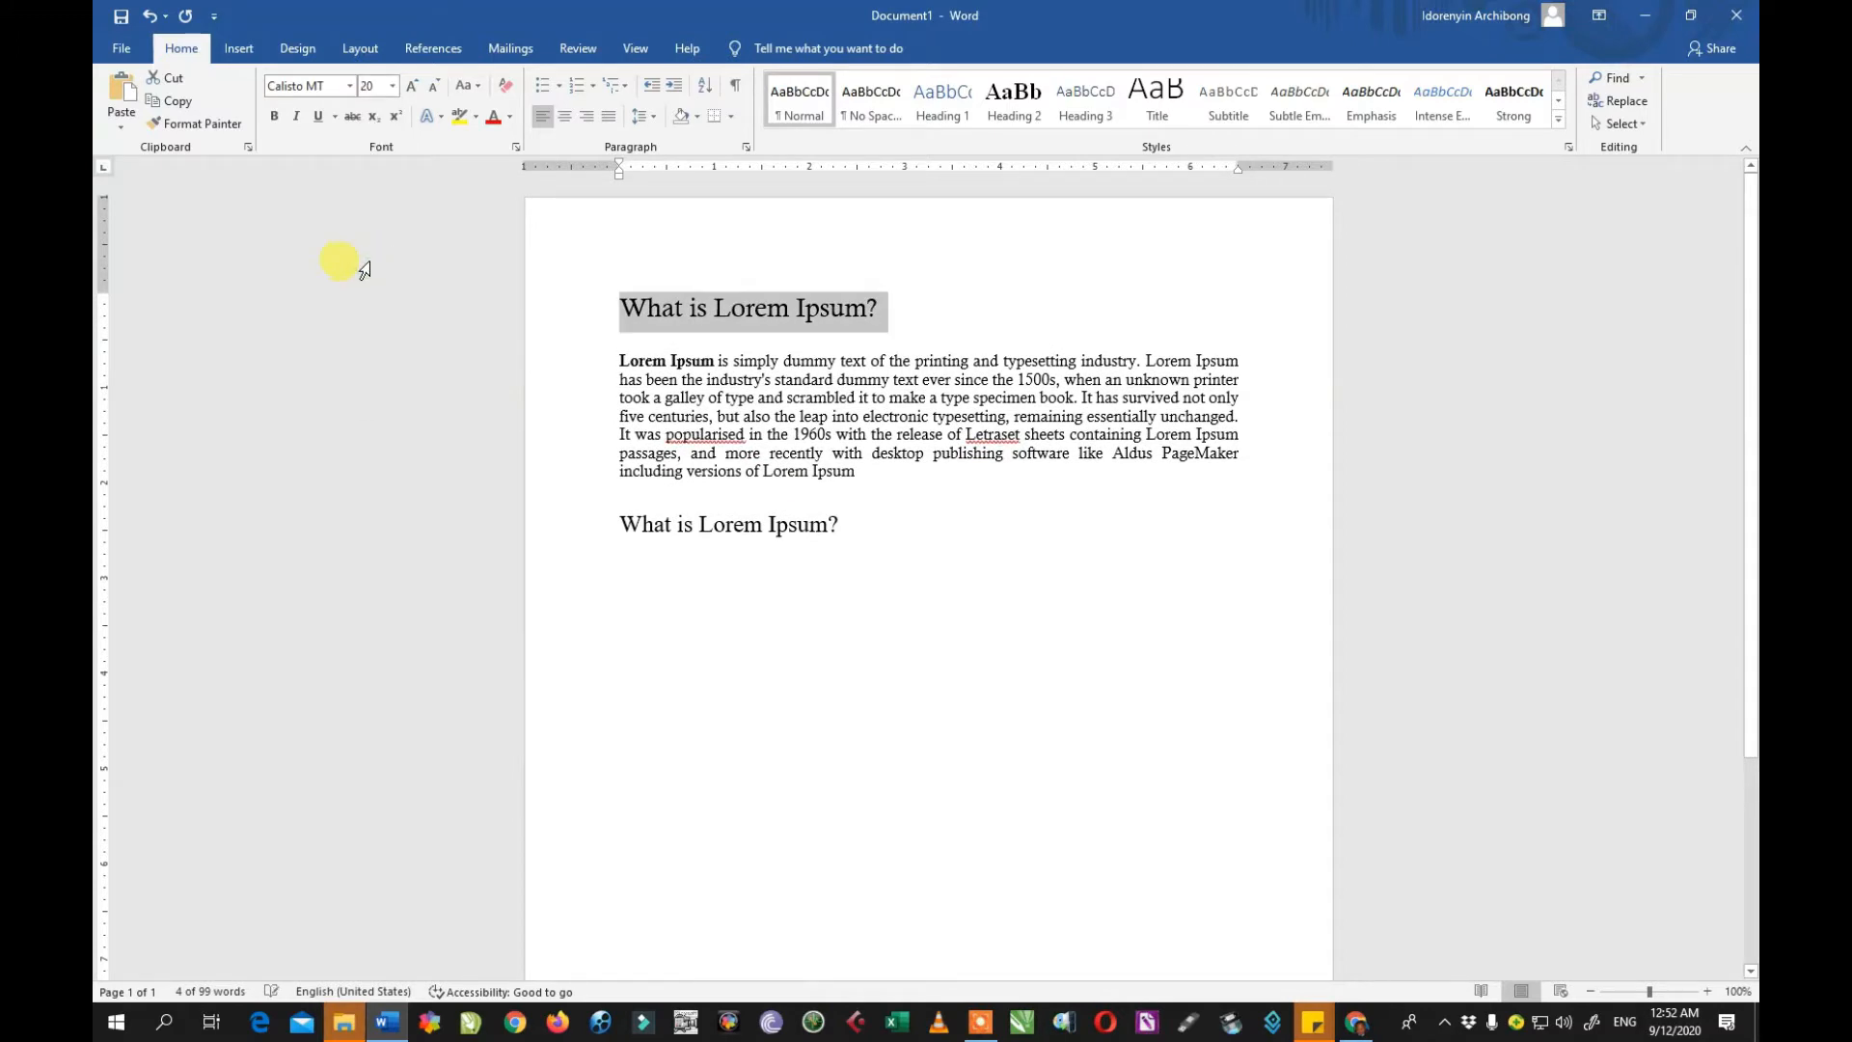
Step: Increase the upper heading's font size in increments up to 48
{"action": "left_click", "coordinate": [414, 89]}
{"action": "left_click", "coordinate": [415, 89]}
{"action": "left_click", "coordinate": [415, 89]}
{"action": "left_click", "coordinate": [415, 89]}
{"action": "left_click", "coordinate": [414, 89]}
{"action": "left_click", "coordinate": [415, 87]}
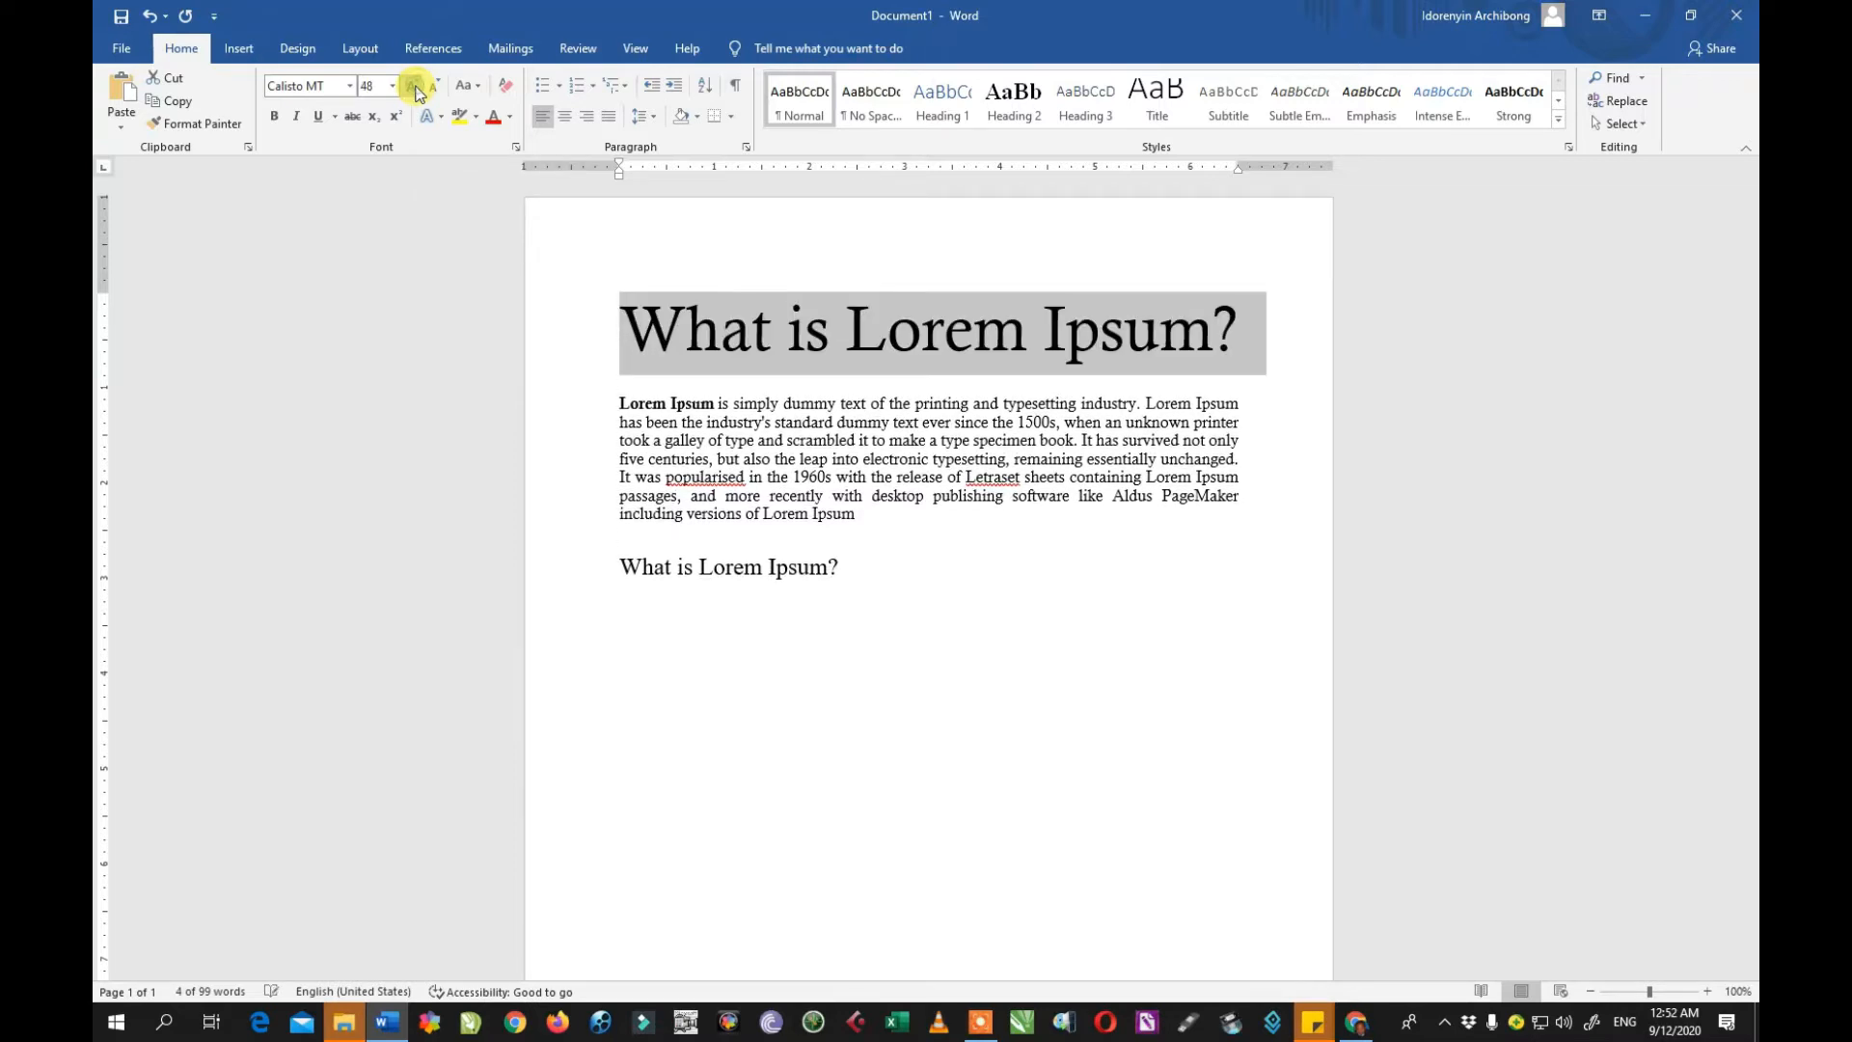
Step: Decrease the upper heading's font size in increments down to 18
{"action": "left_click", "coordinate": [432, 87]}
{"action": "left_click", "coordinate": [431, 85]}
{"action": "left_click", "coordinate": [431, 85]}
{"action": "left_click", "coordinate": [432, 85]}
{"action": "left_click", "coordinate": [431, 85]}
{"action": "left_click", "coordinate": [431, 85]}
{"action": "left_click", "coordinate": [432, 85]}
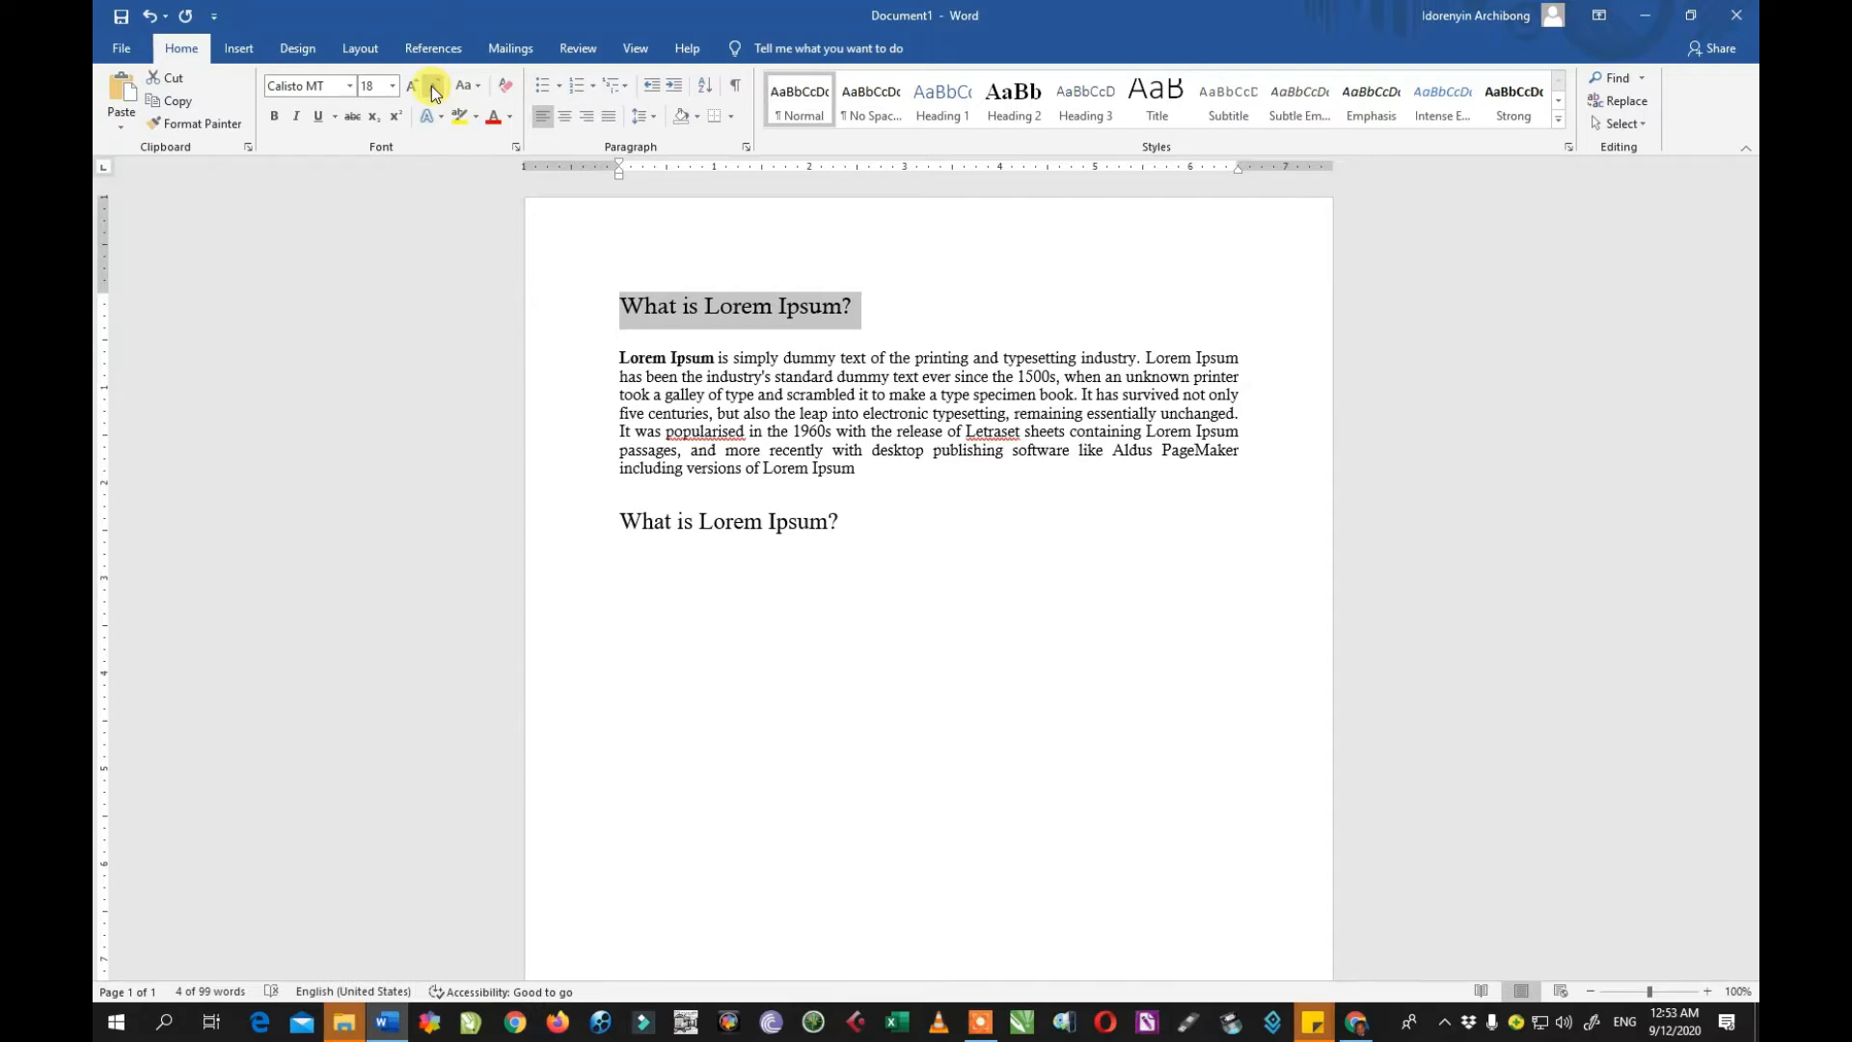
Step: Increase the upper heading's font size in increments to 28
{"action": "left_click", "coordinate": [419, 87]}
{"action": "left_click", "coordinate": [419, 86]}
{"action": "left_click", "coordinate": [419, 87]}
{"action": "left_click", "coordinate": [419, 87]}
{"action": "left_click", "coordinate": [419, 87]}
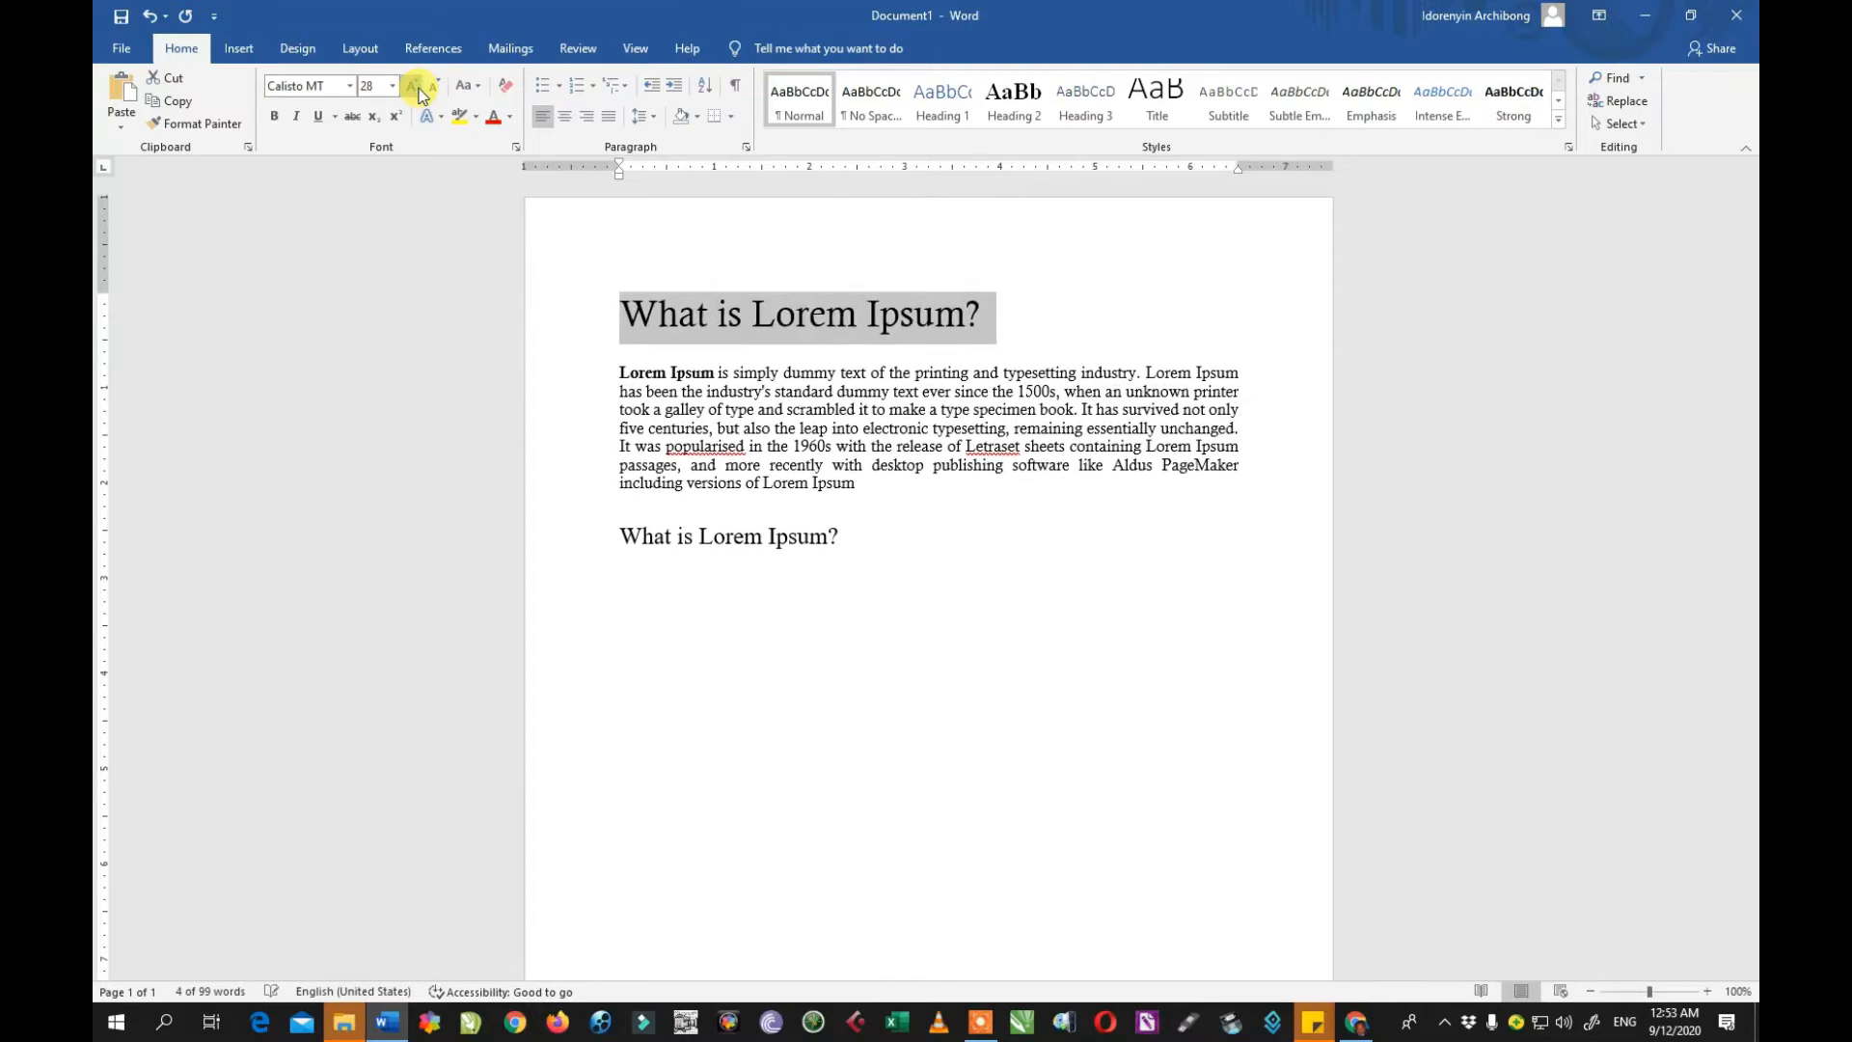
Step: Bring the upper heading's font size back to 20 in increments
{"action": "left_click", "coordinate": [431, 89]}
{"action": "left_click", "coordinate": [431, 89]}
{"action": "left_click", "coordinate": [431, 88]}
{"action": "left_click", "coordinate": [431, 89]}
{"action": "left_click", "coordinate": [431, 88]}
{"action": "left_click", "coordinate": [414, 87]}
{"action": "left_click", "coordinate": [414, 87]}
{"action": "left_click", "coordinate": [431, 88]}
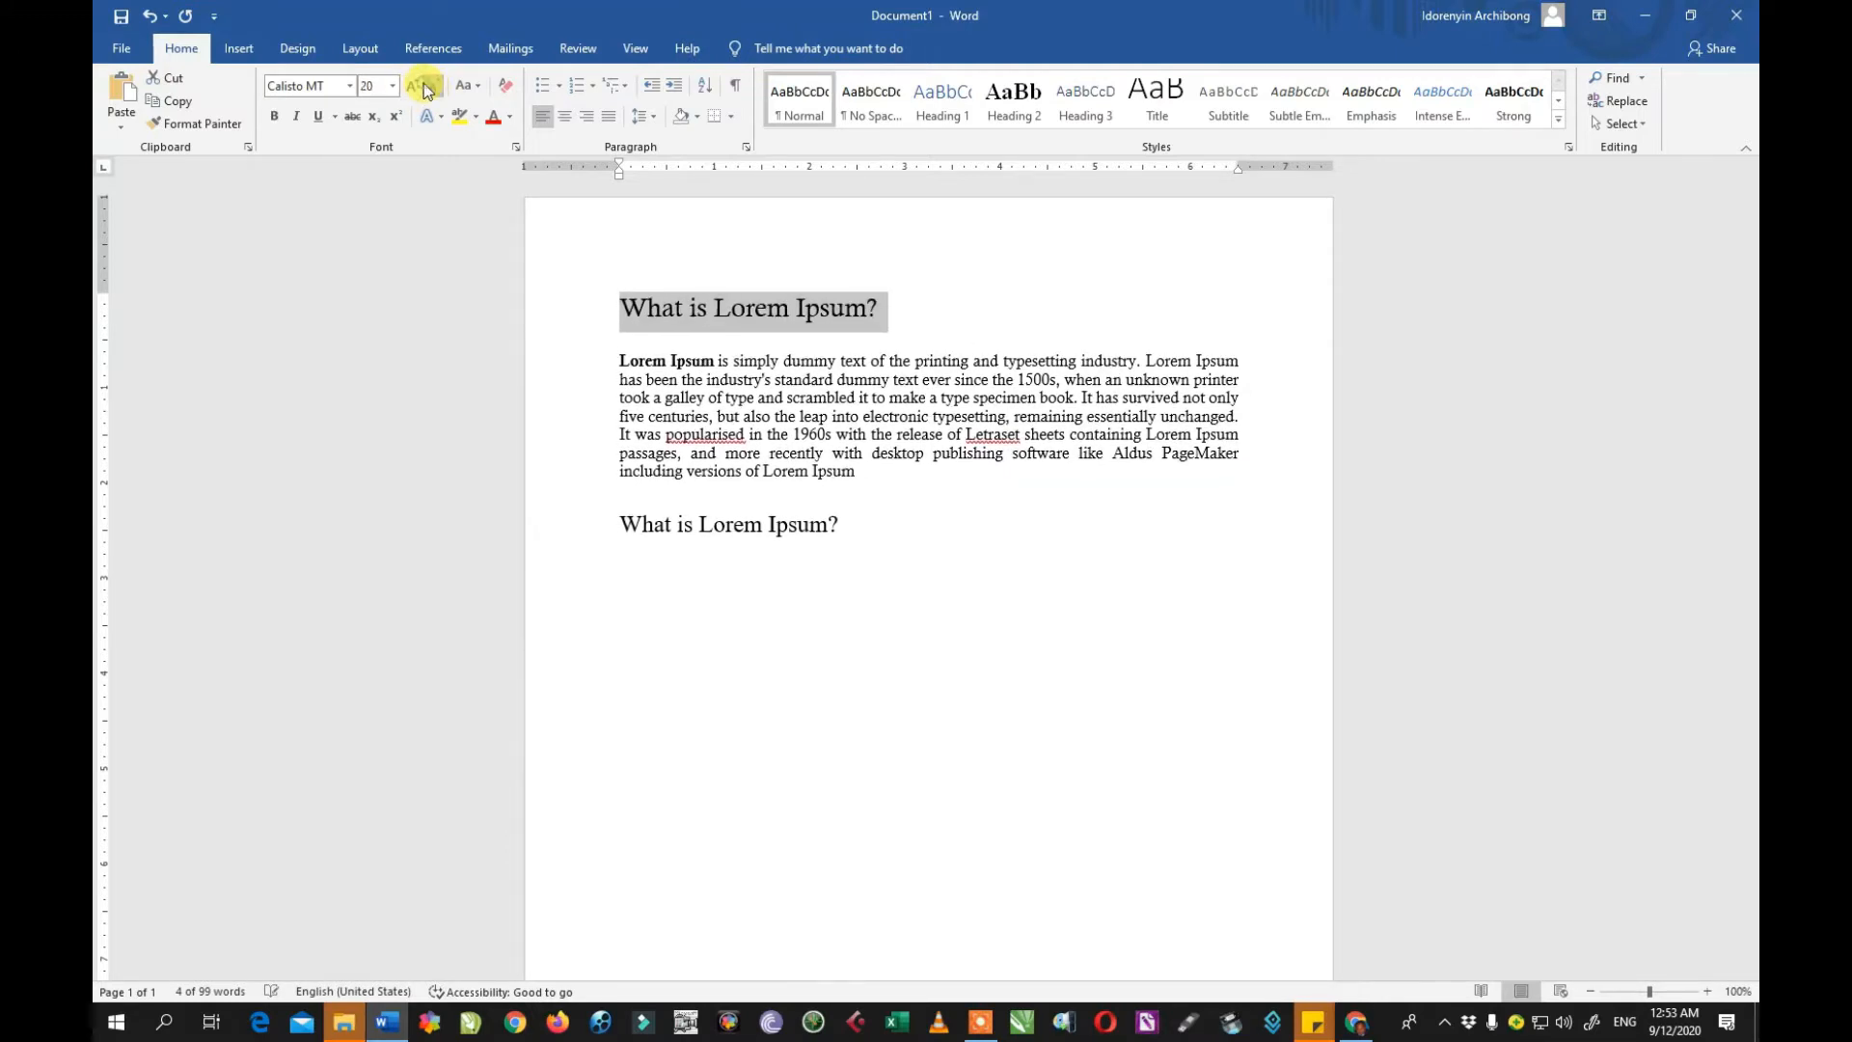
Step: Apply bold, italic and underline formatting to the upper "What is Lorem Ipsum?" heading
{"action": "left_click", "coordinate": [276, 118]}
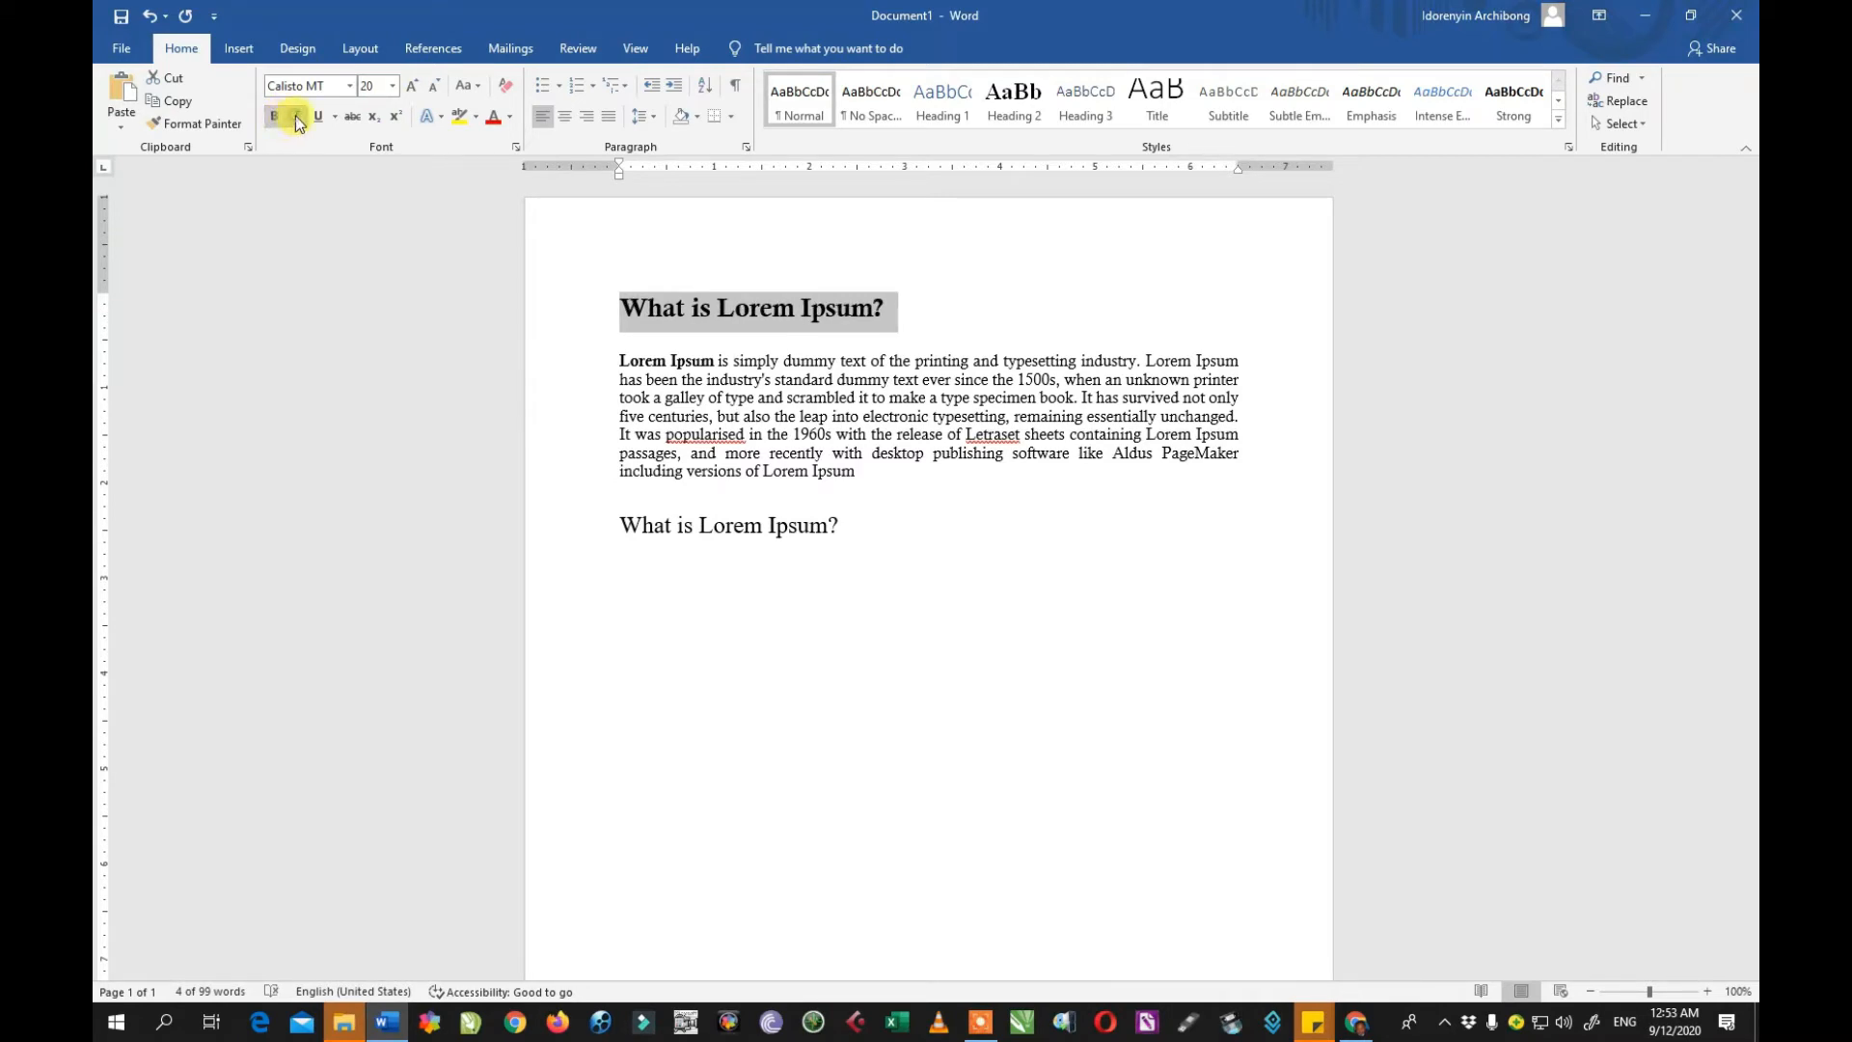
{"action": "left_click", "coordinate": [295, 115]}
{"action": "left_click", "coordinate": [320, 114]}
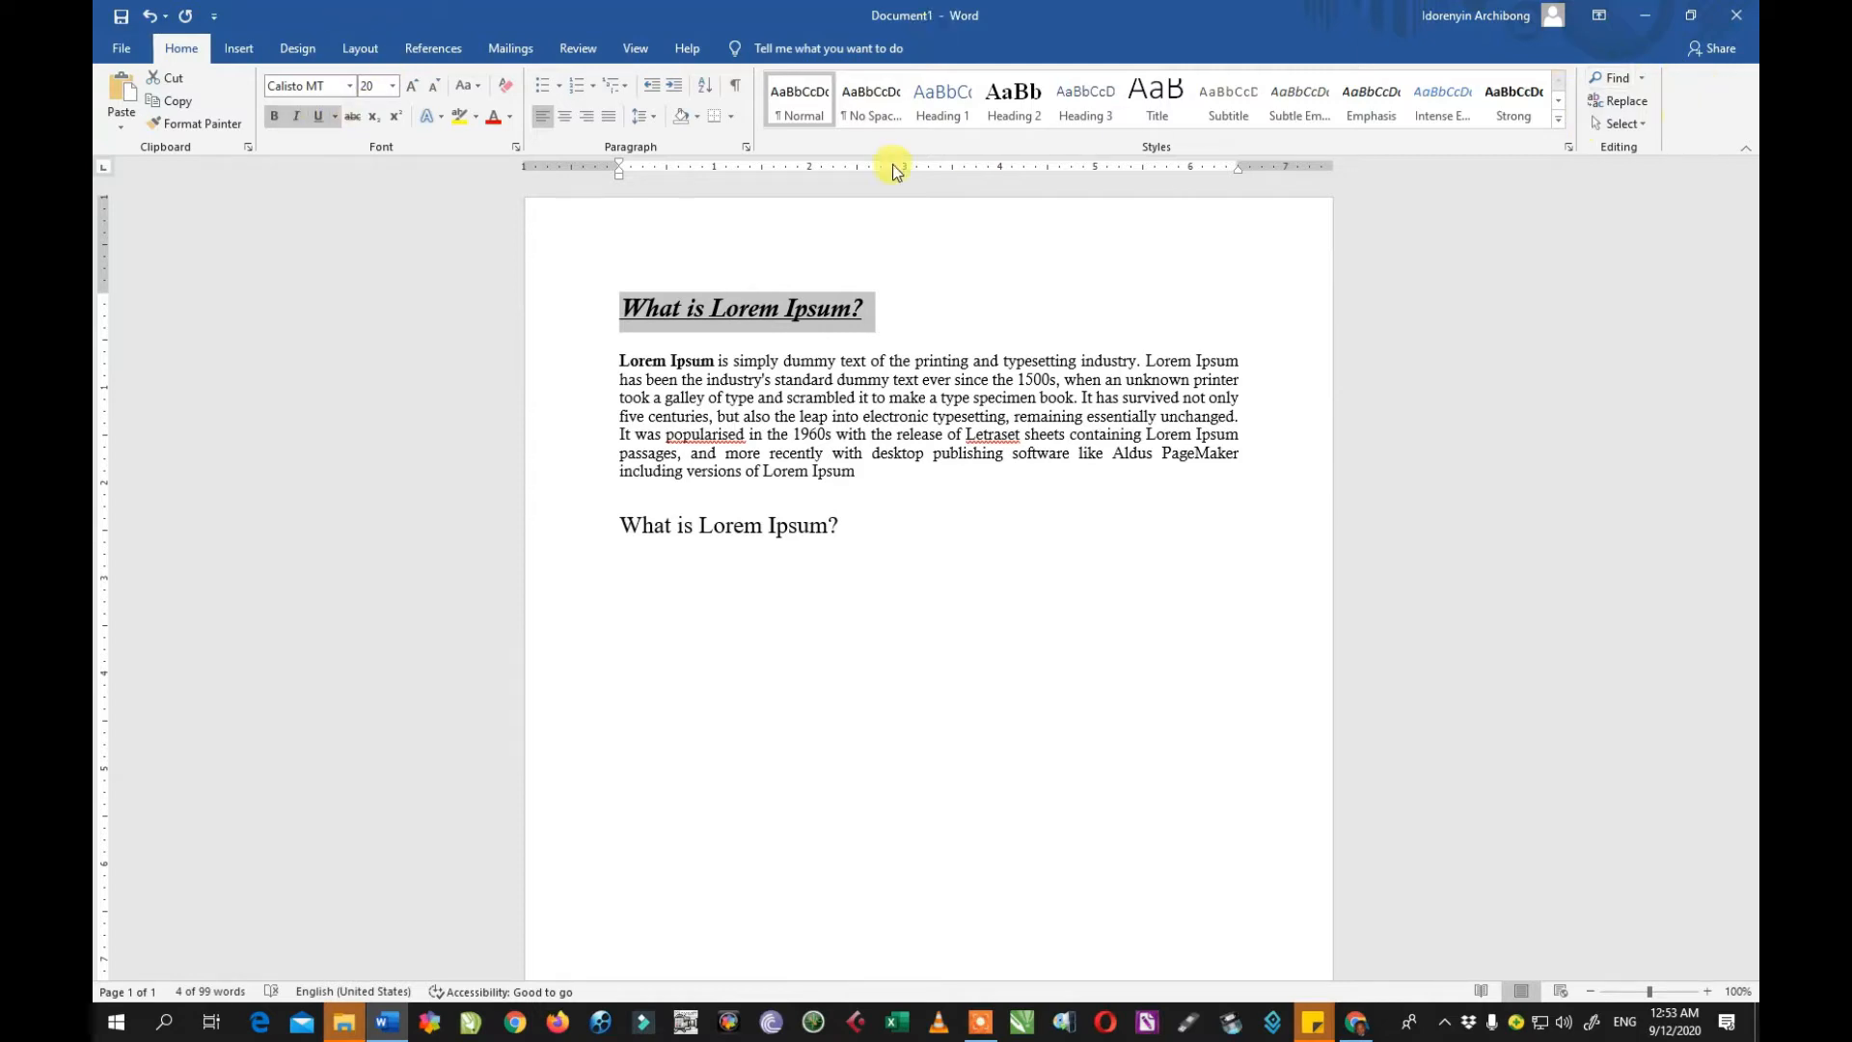
Step: Open the detailed underline settings for the upper heading and choose the double wavy underline style
{"action": "left_click", "coordinate": [333, 121]}
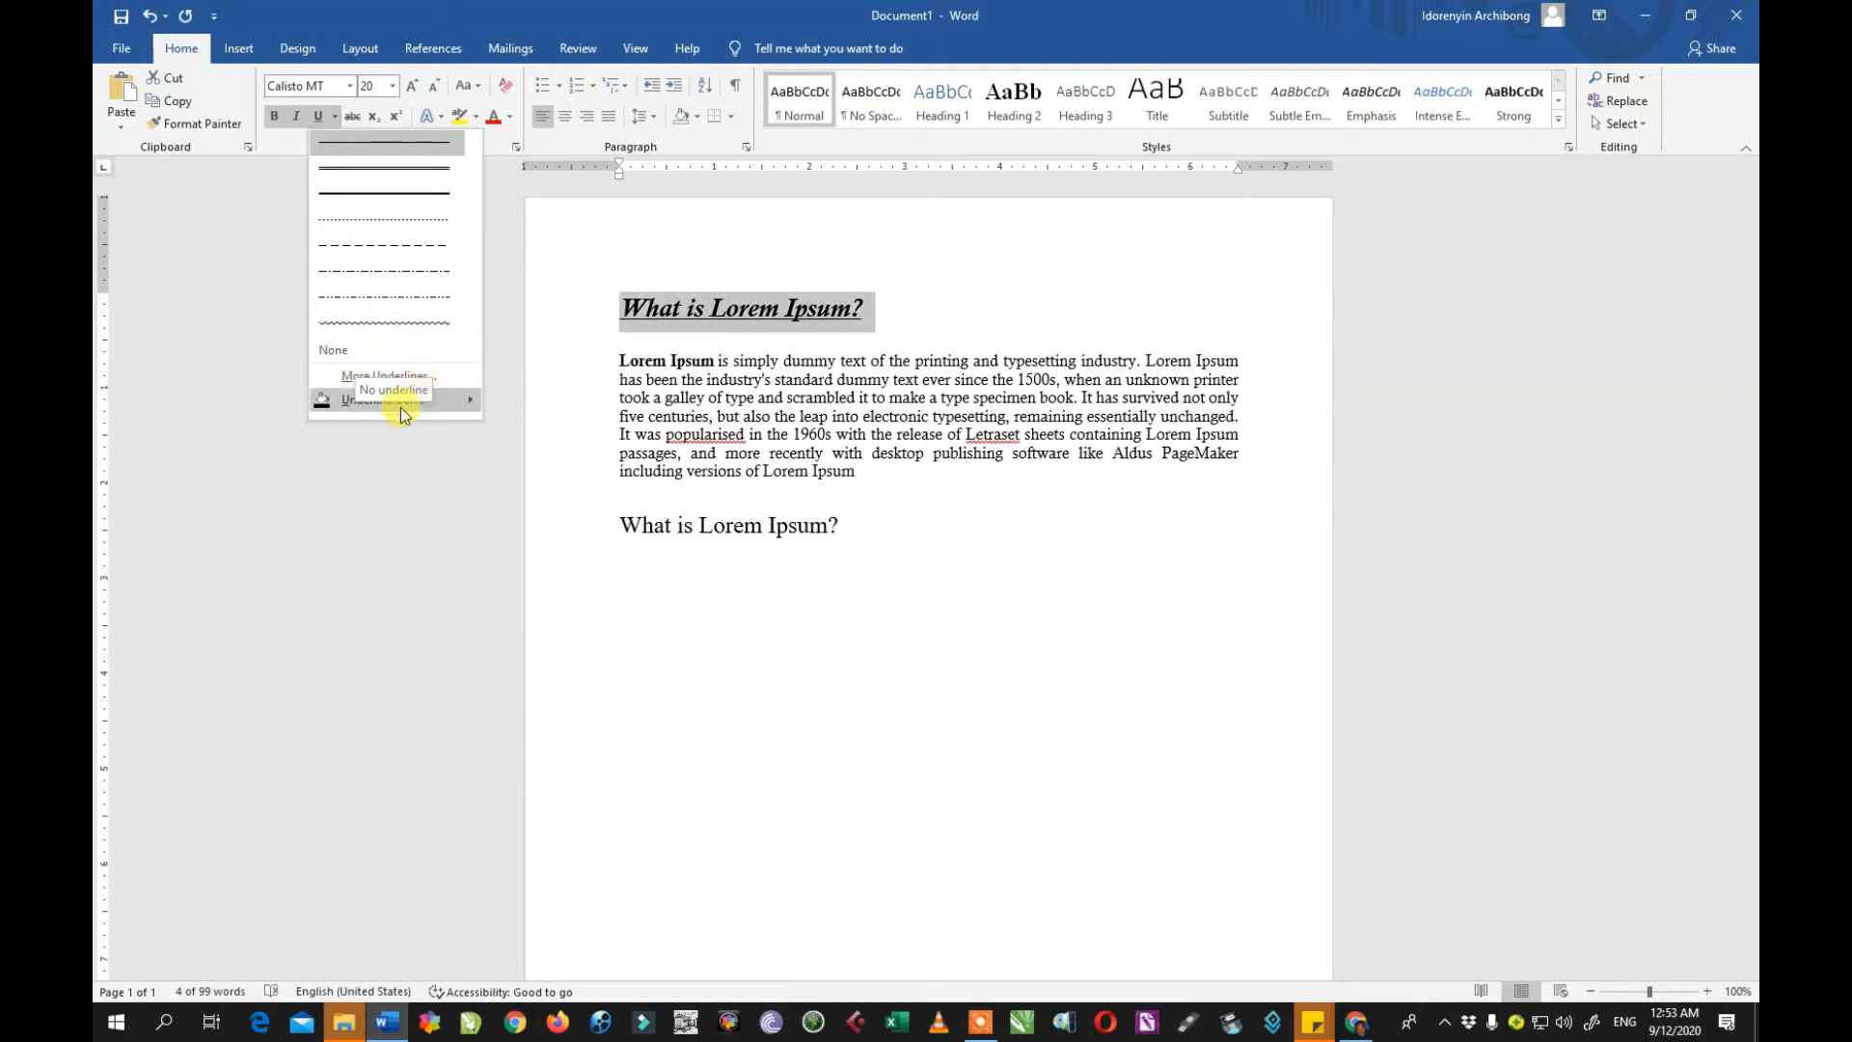
{"action": "left_click", "coordinate": [355, 378]}
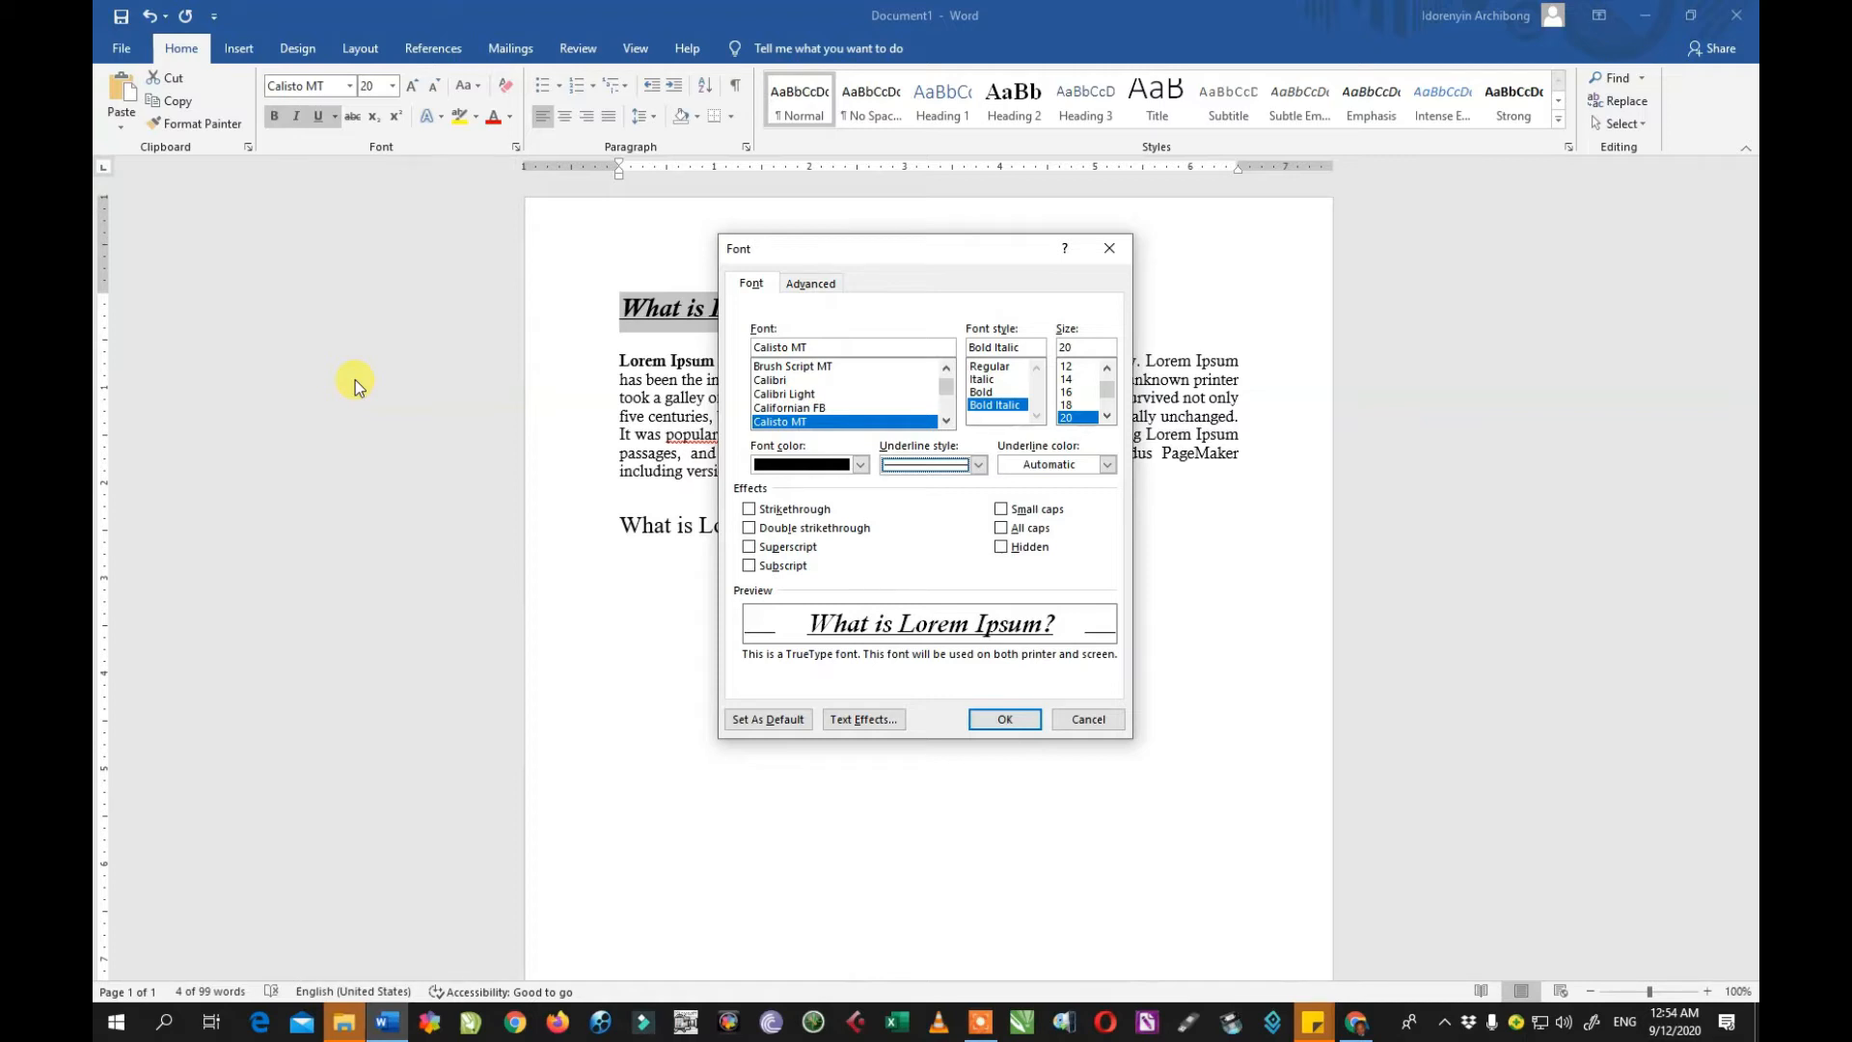
{"action": "left_click", "coordinate": [978, 465]}
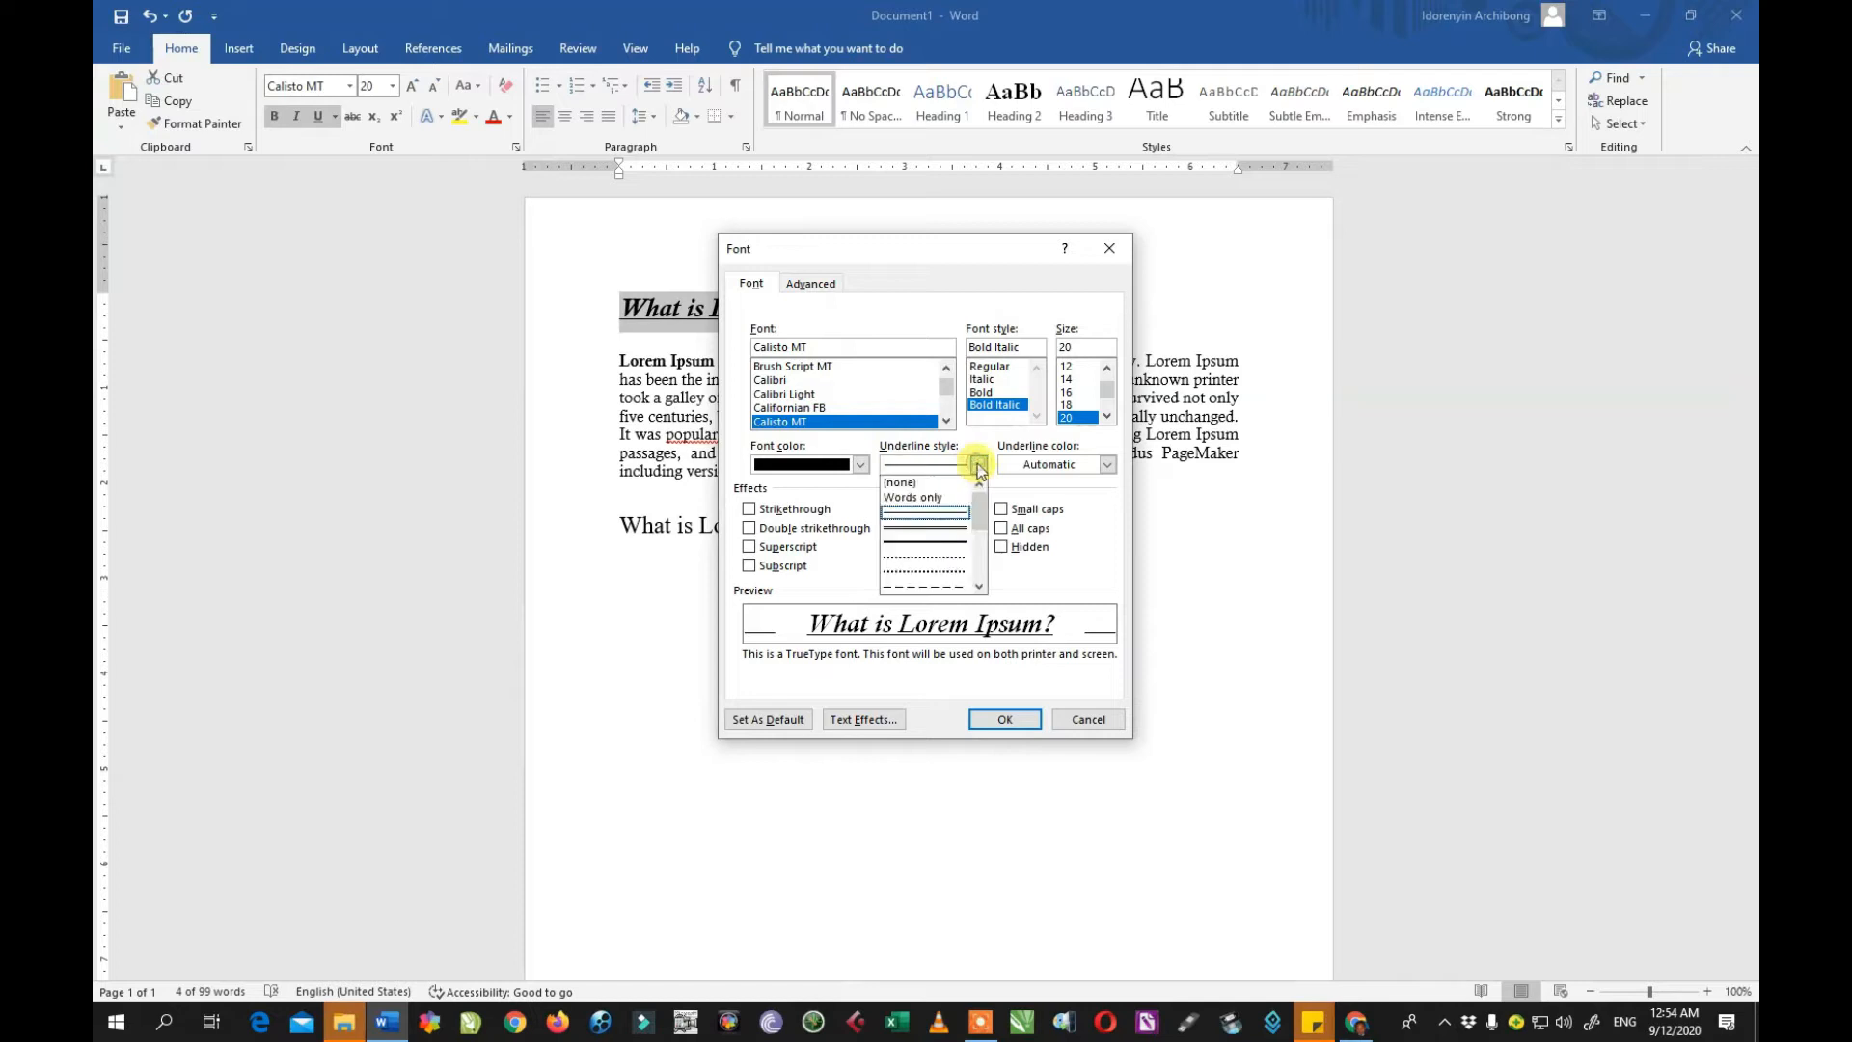
{"action": "left_click", "coordinate": [979, 587]}
{"action": "left_click", "coordinate": [979, 586]}
{"action": "left_click", "coordinate": [979, 586]}
{"action": "left_click", "coordinate": [979, 586]}
{"action": "left_click", "coordinate": [979, 586]}
{"action": "left_click", "coordinate": [979, 586]}
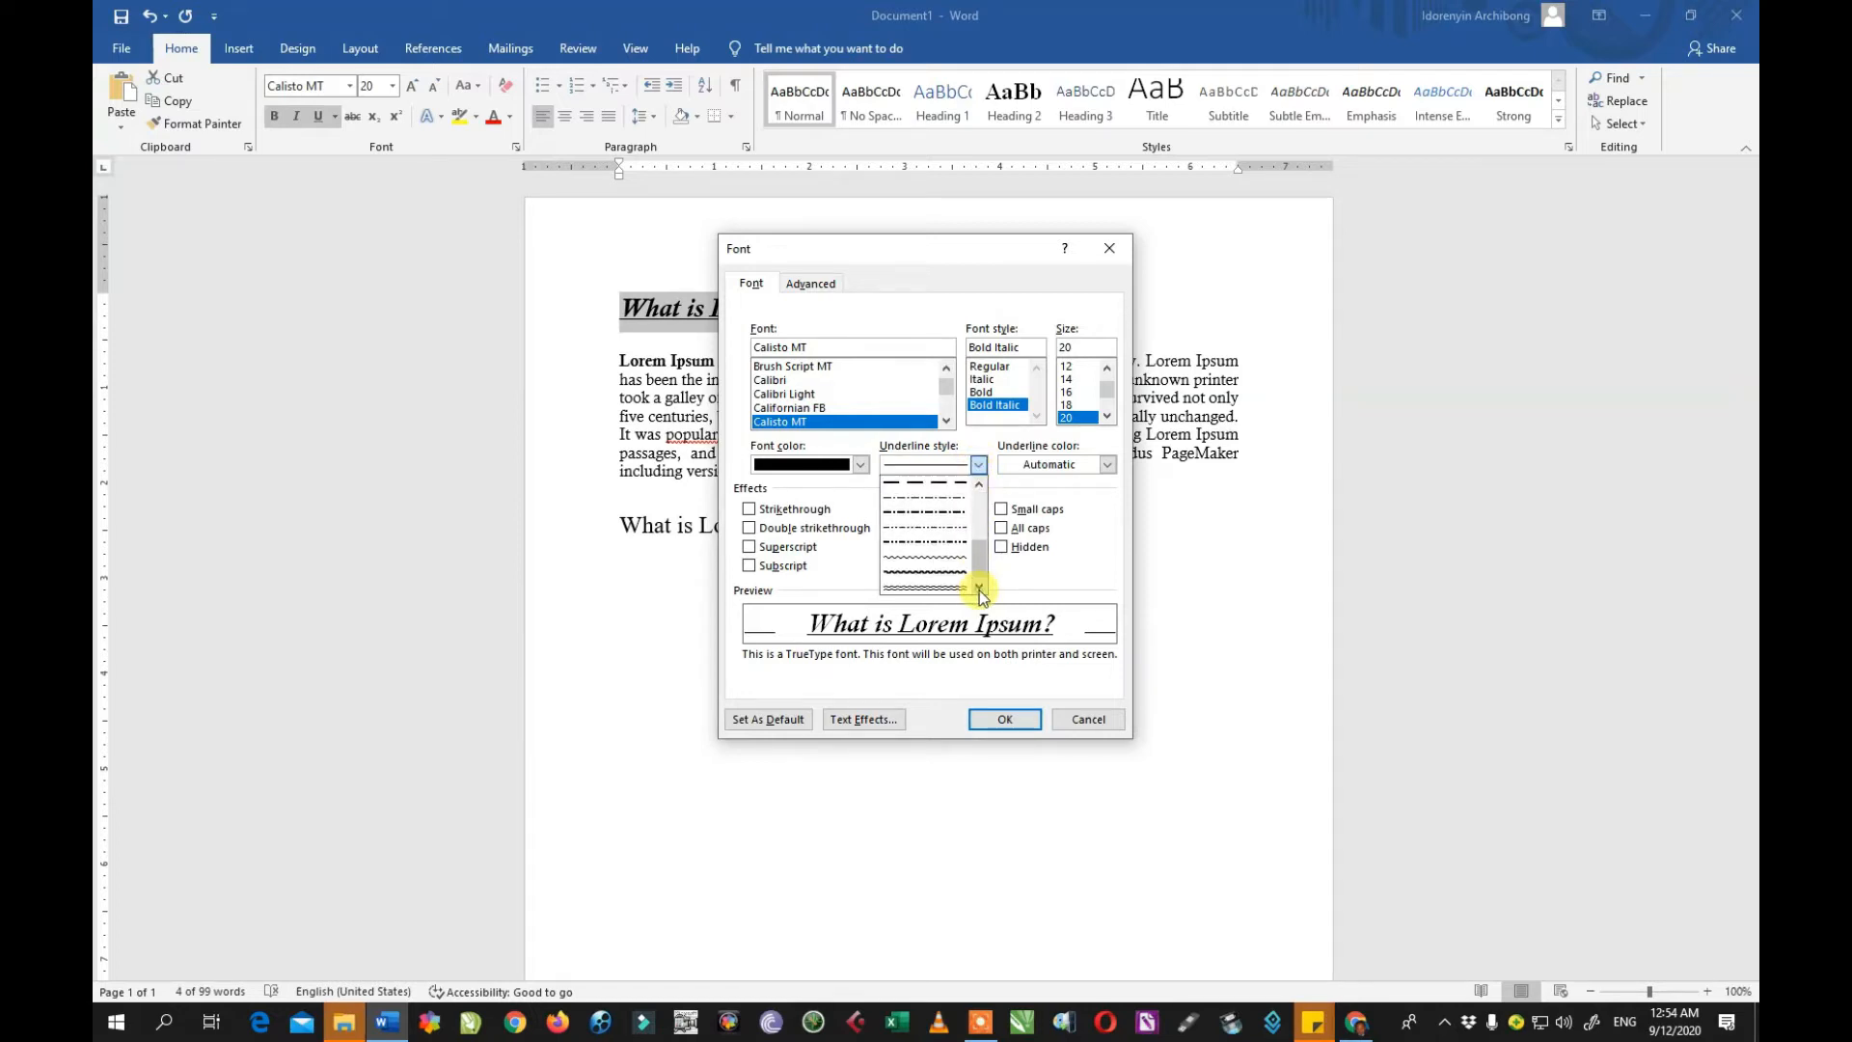
{"action": "left_click", "coordinate": [929, 587]}
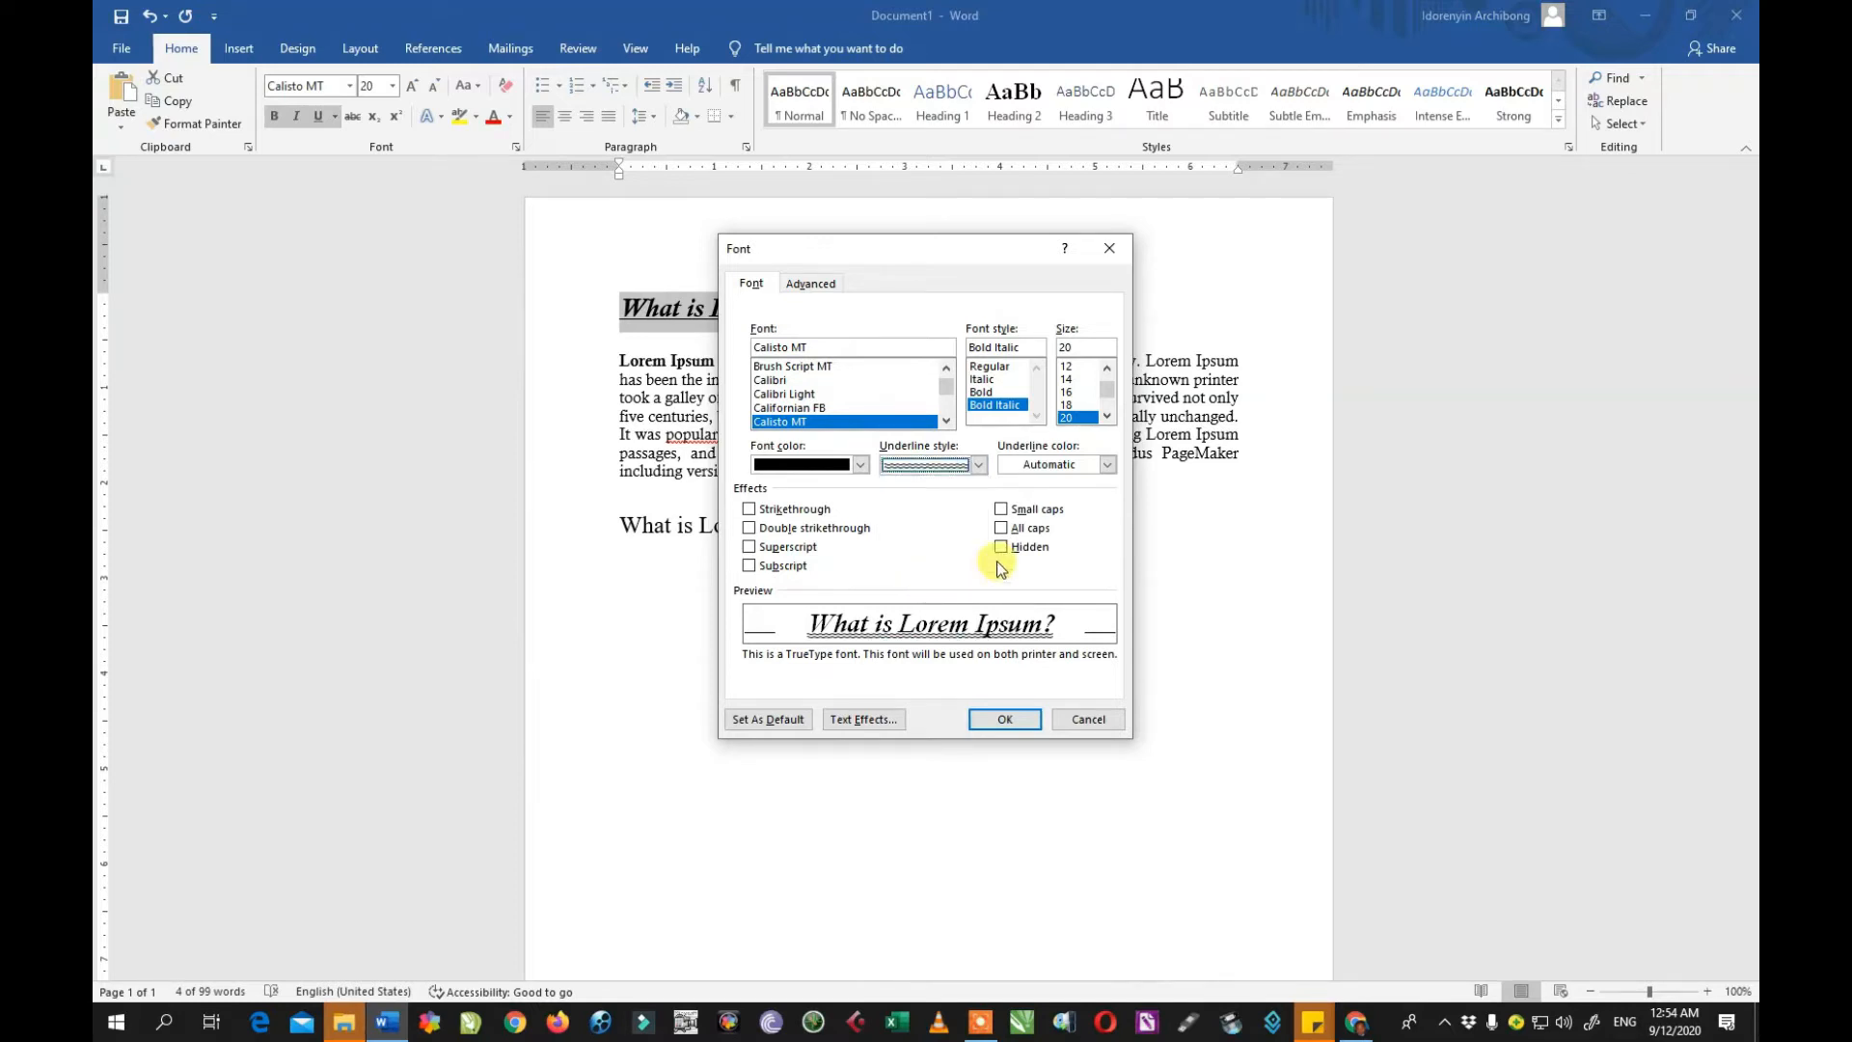
Step: Set the upper heading's underline color to dark orange and its font color to blue in the Font dialog
{"action": "left_click", "coordinate": [1073, 463]}
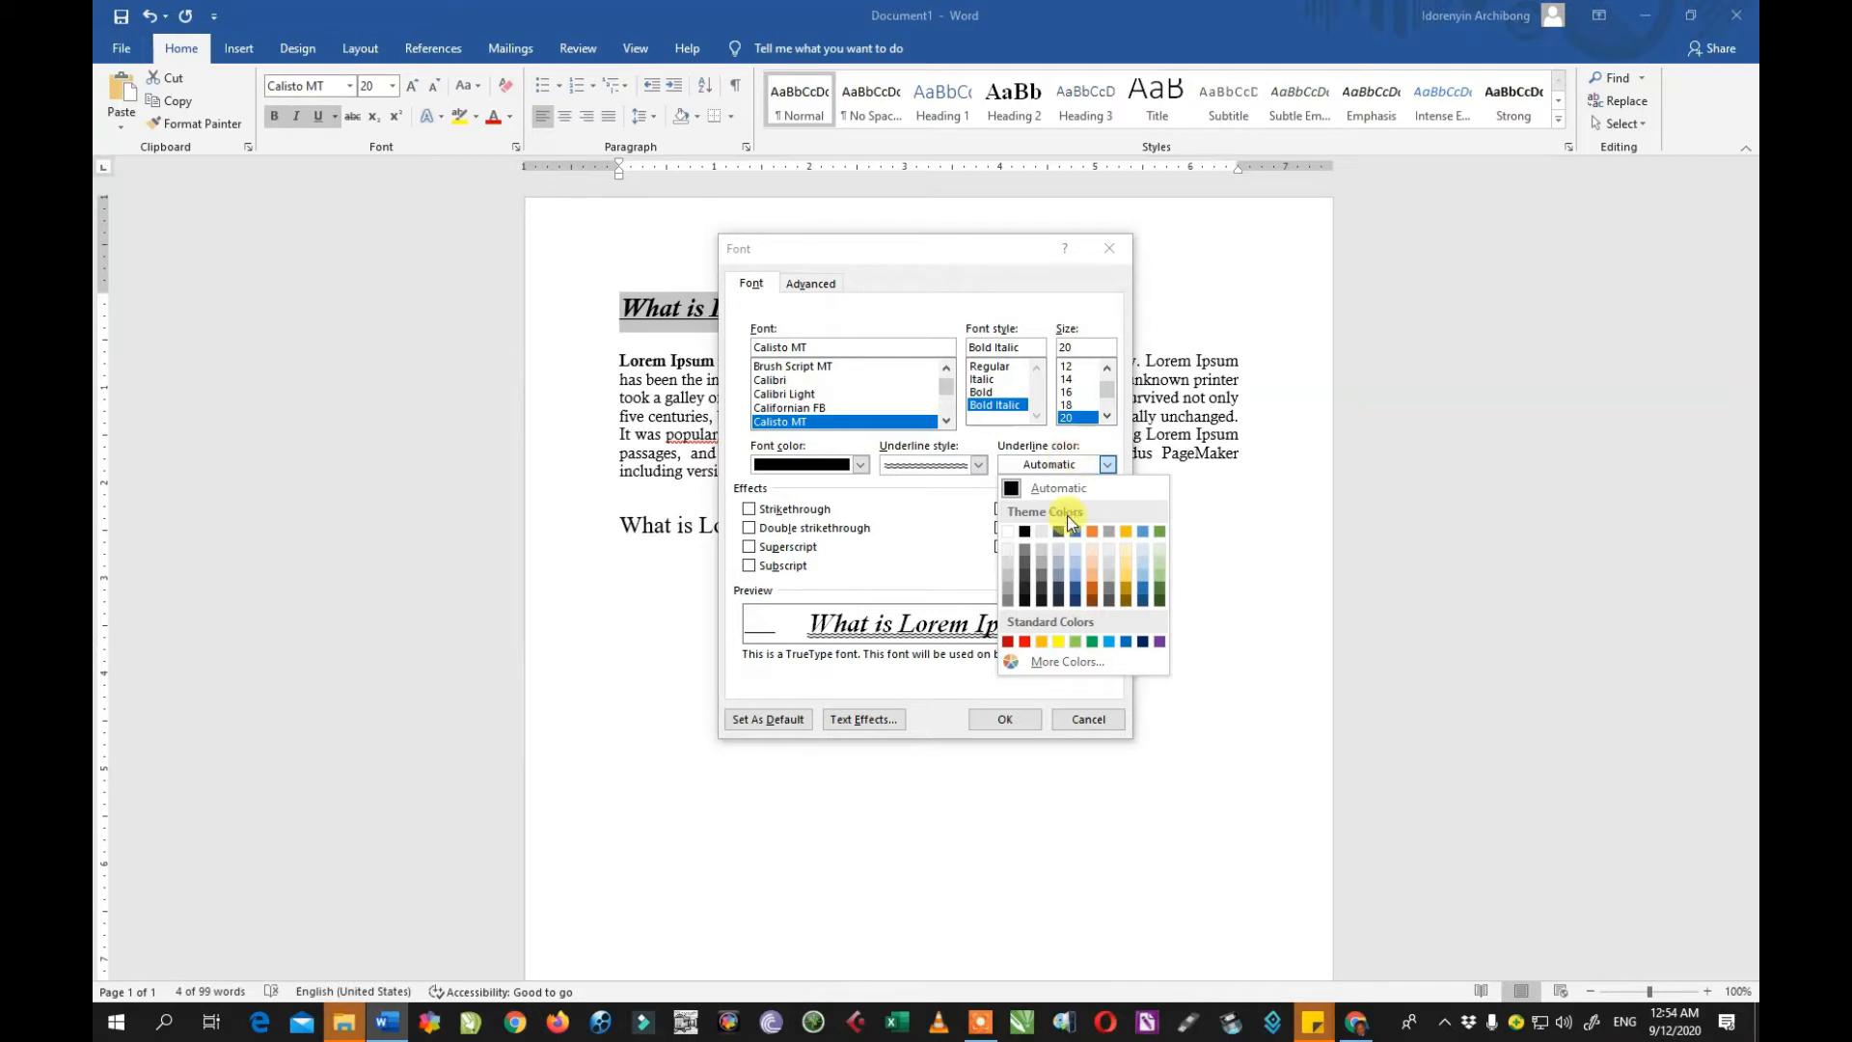
{"action": "left_click", "coordinate": [1092, 587]}
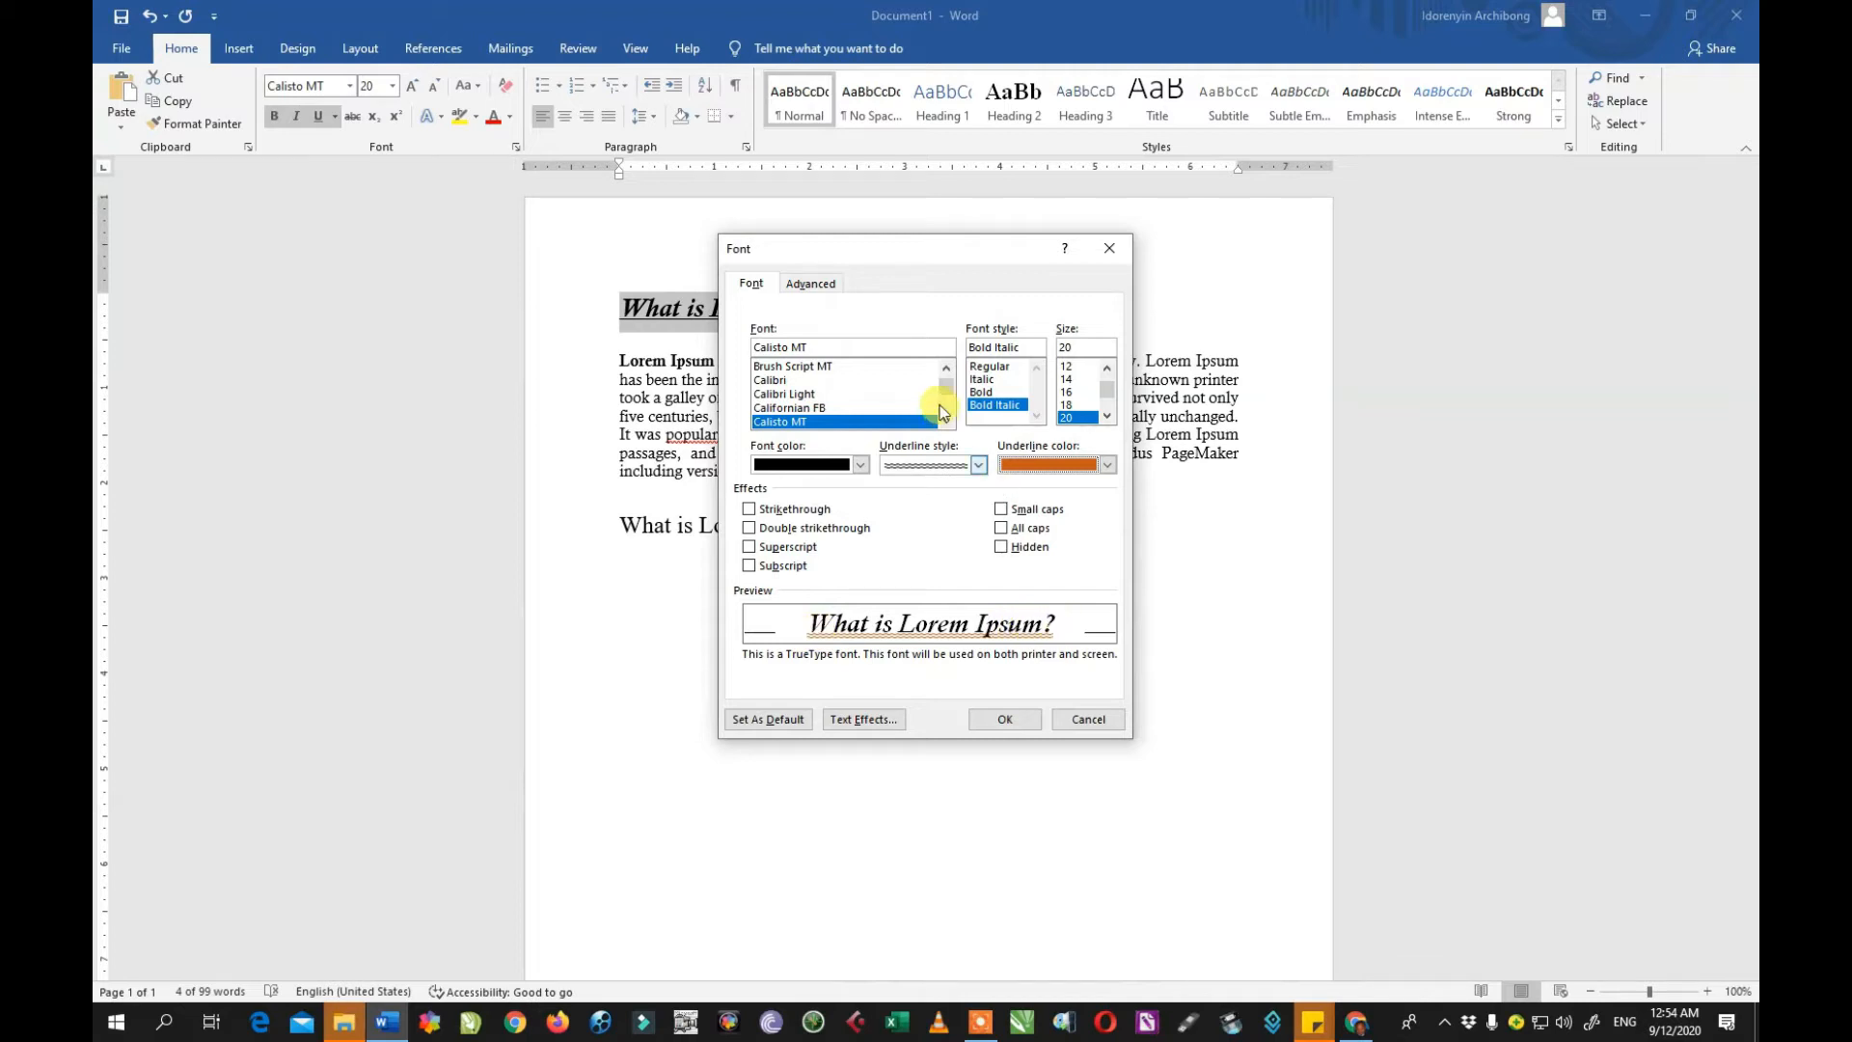
{"action": "left_click", "coordinate": [859, 464]}
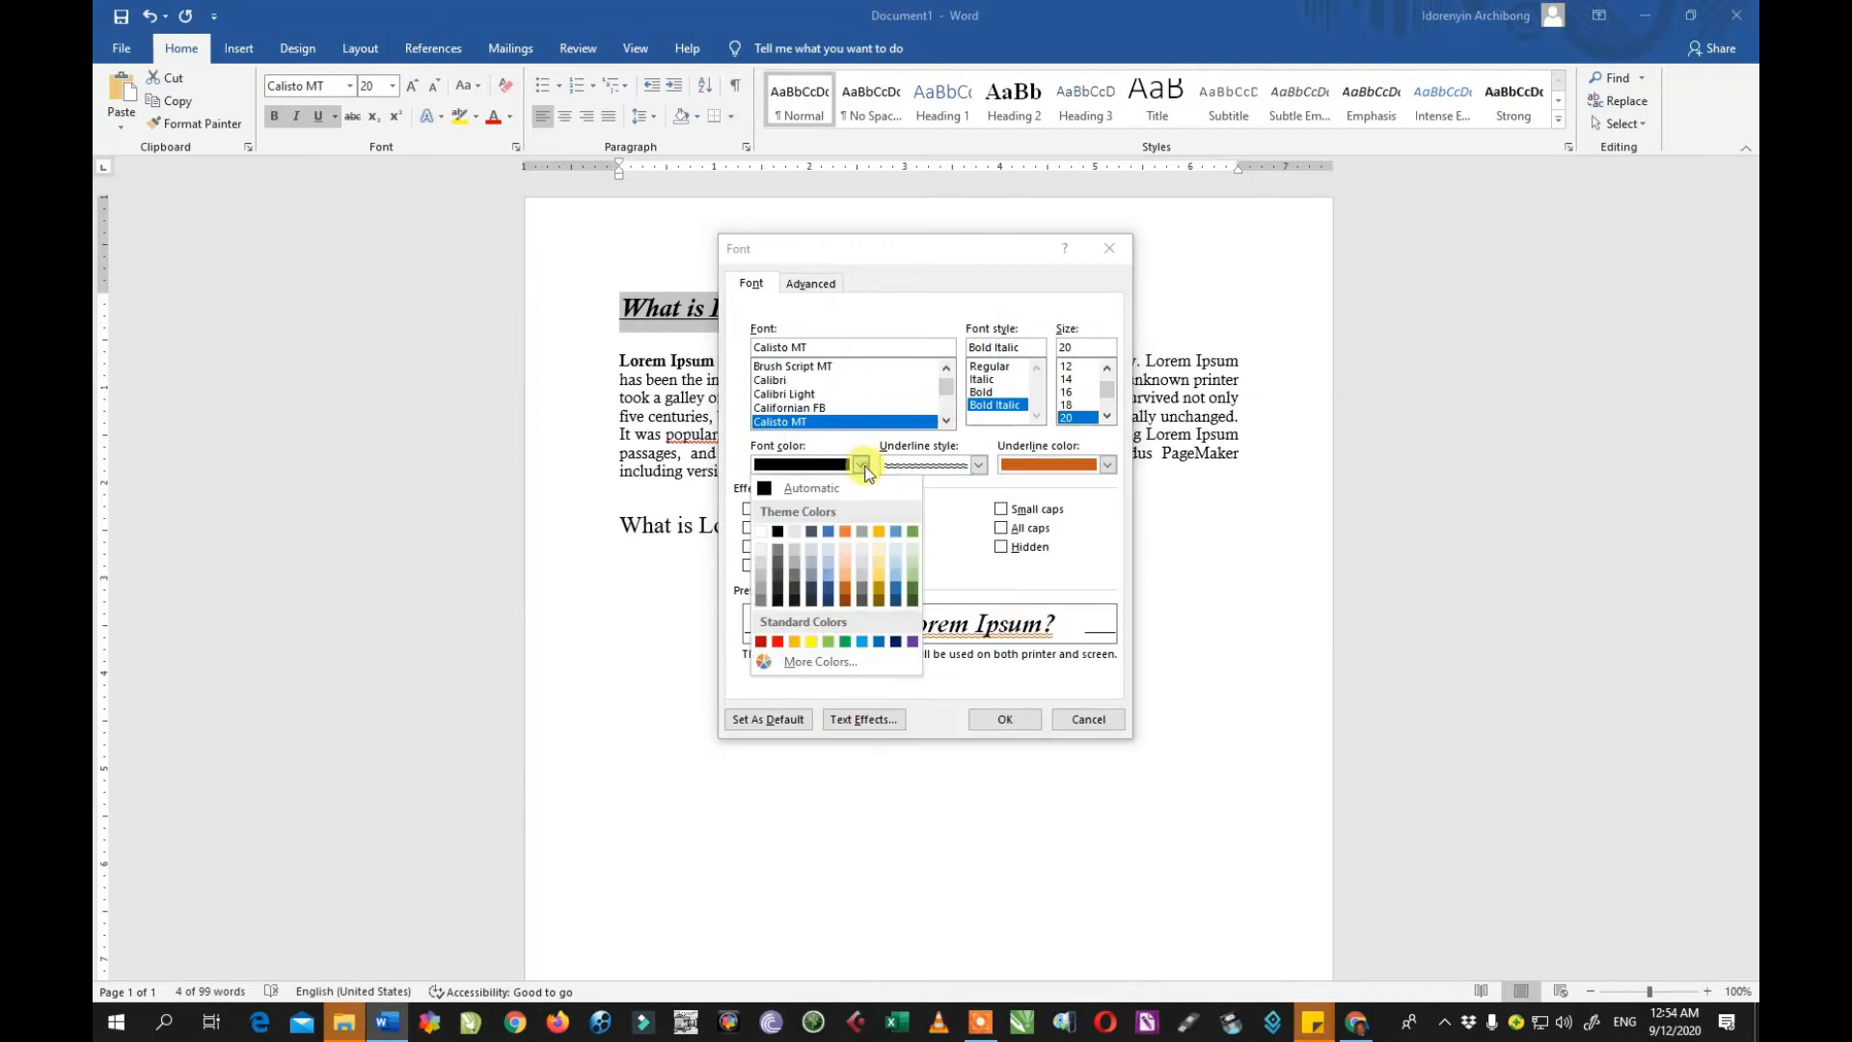
{"action": "left_click", "coordinate": [828, 531]}
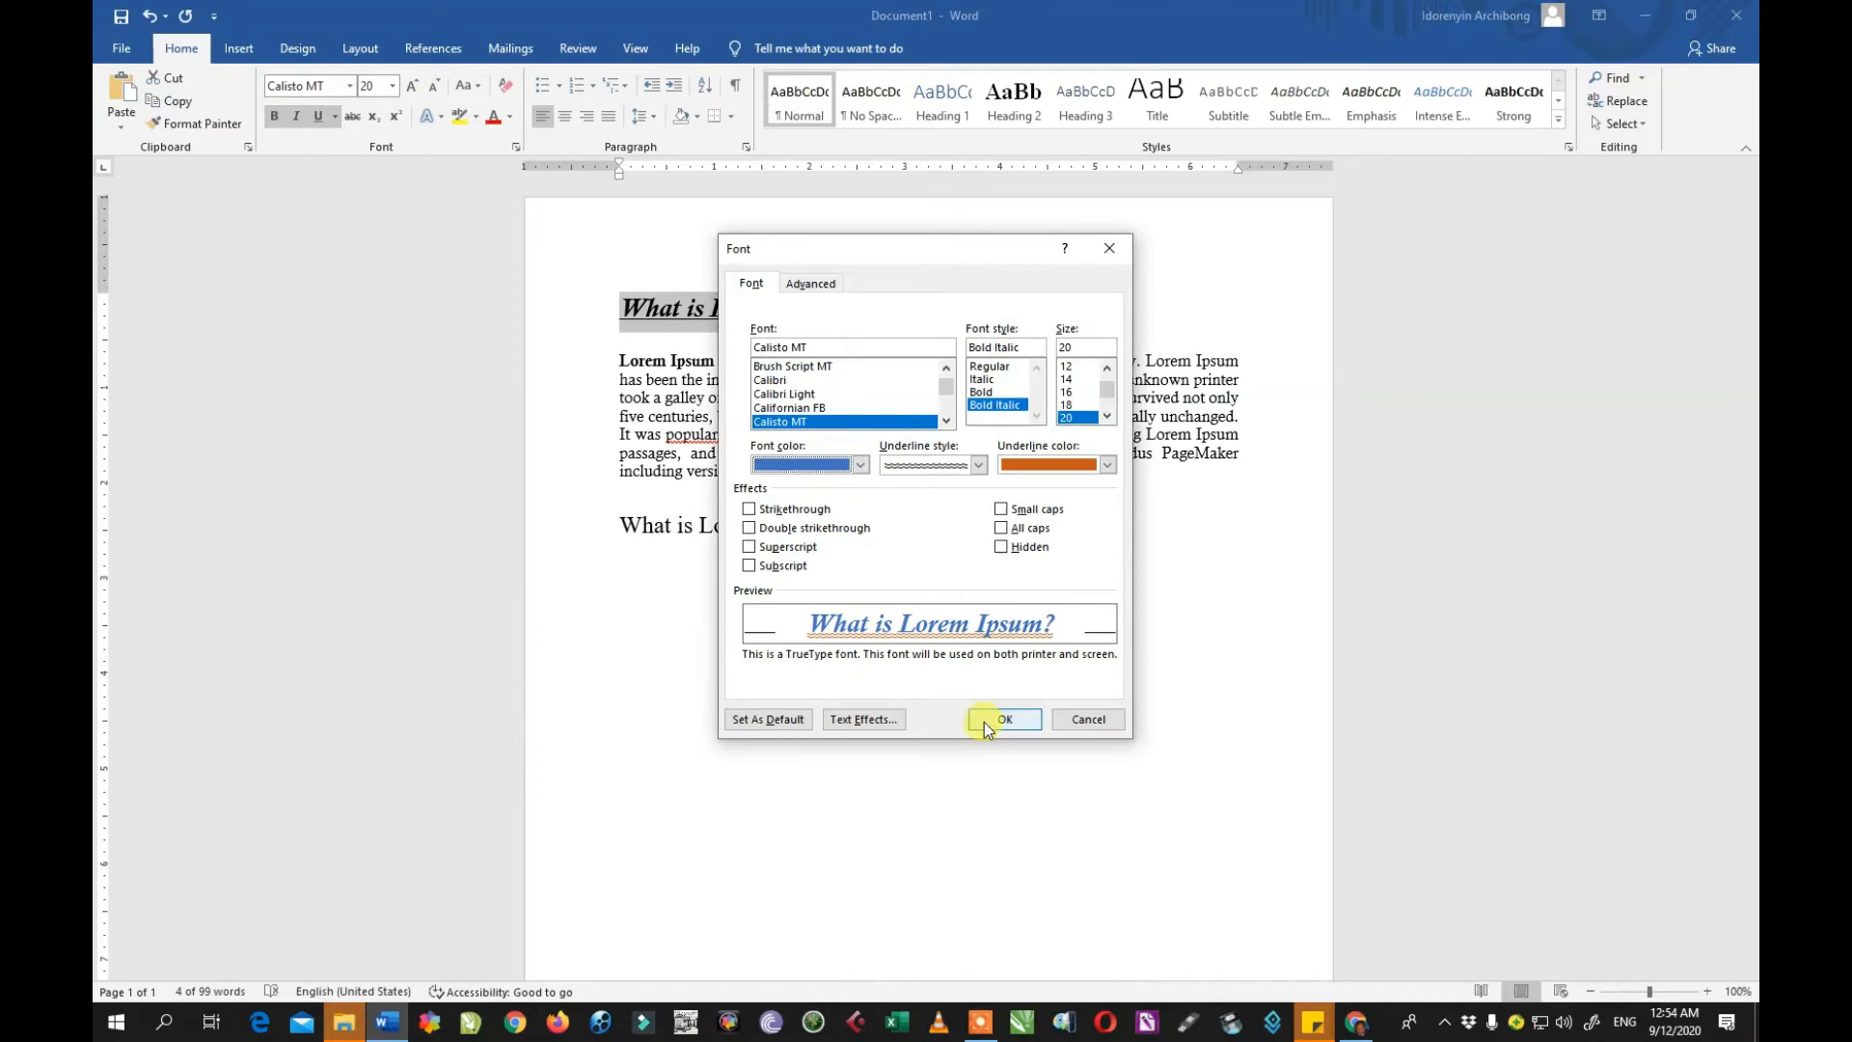
Step: Set the heading's font and underline colors to Automatic, choose the long-dash underline style, and apply the font settings
{"action": "left_click", "coordinate": [863, 468]}
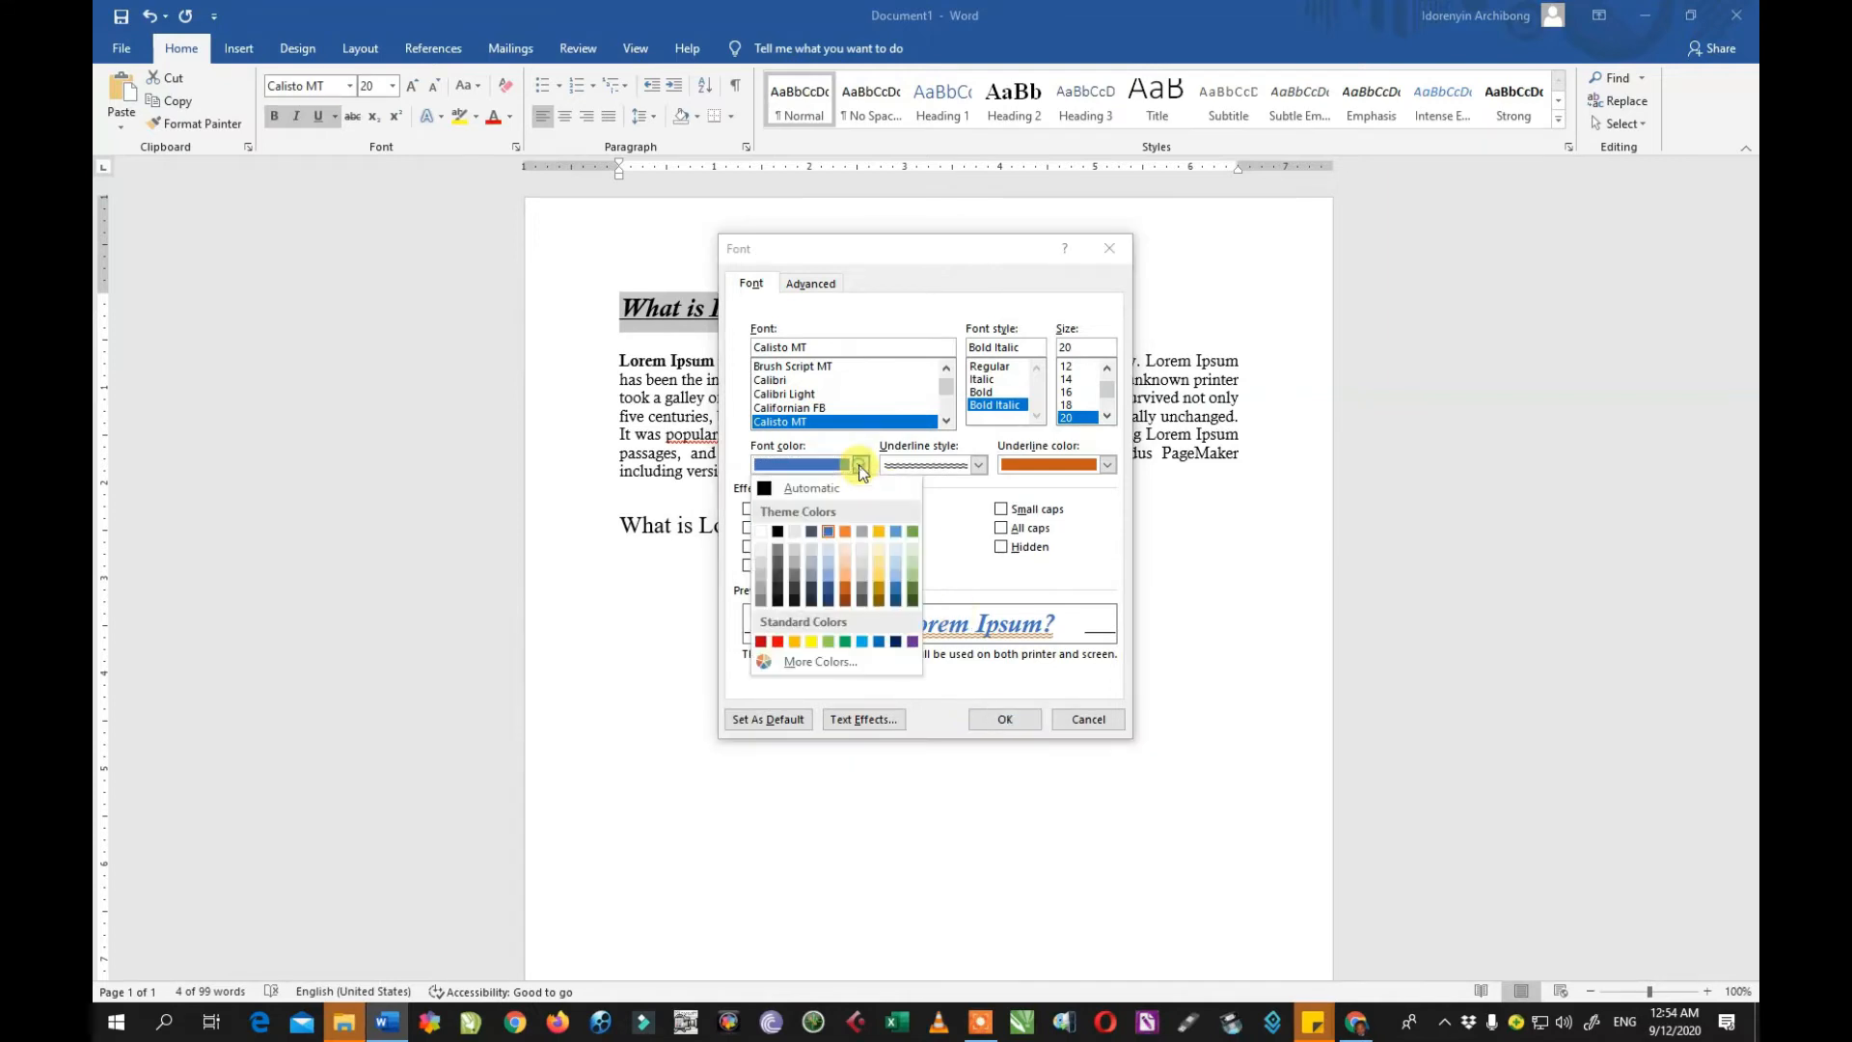
{"action": "left_click", "coordinate": [807, 482]}
{"action": "left_click", "coordinate": [957, 472]}
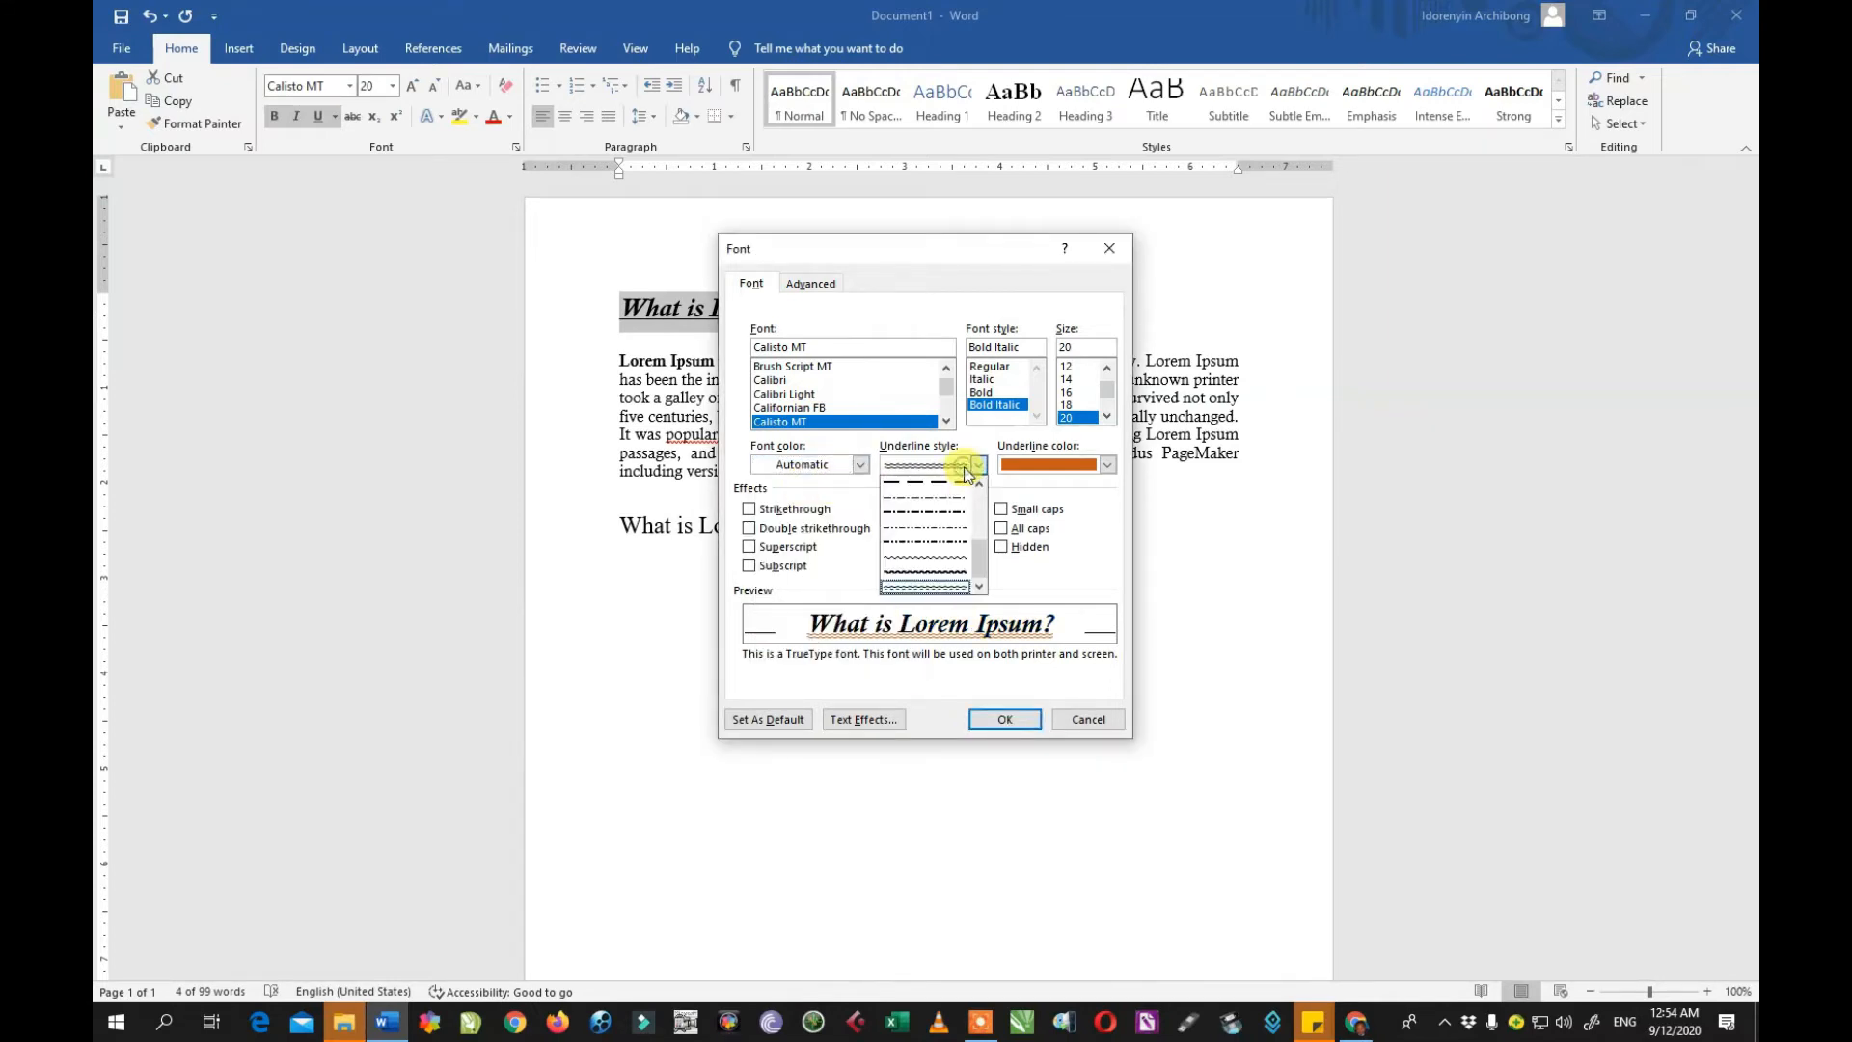
{"action": "left_click", "coordinate": [941, 485]}
{"action": "left_click", "coordinate": [1107, 465]}
{"action": "left_click", "coordinate": [1080, 487]}
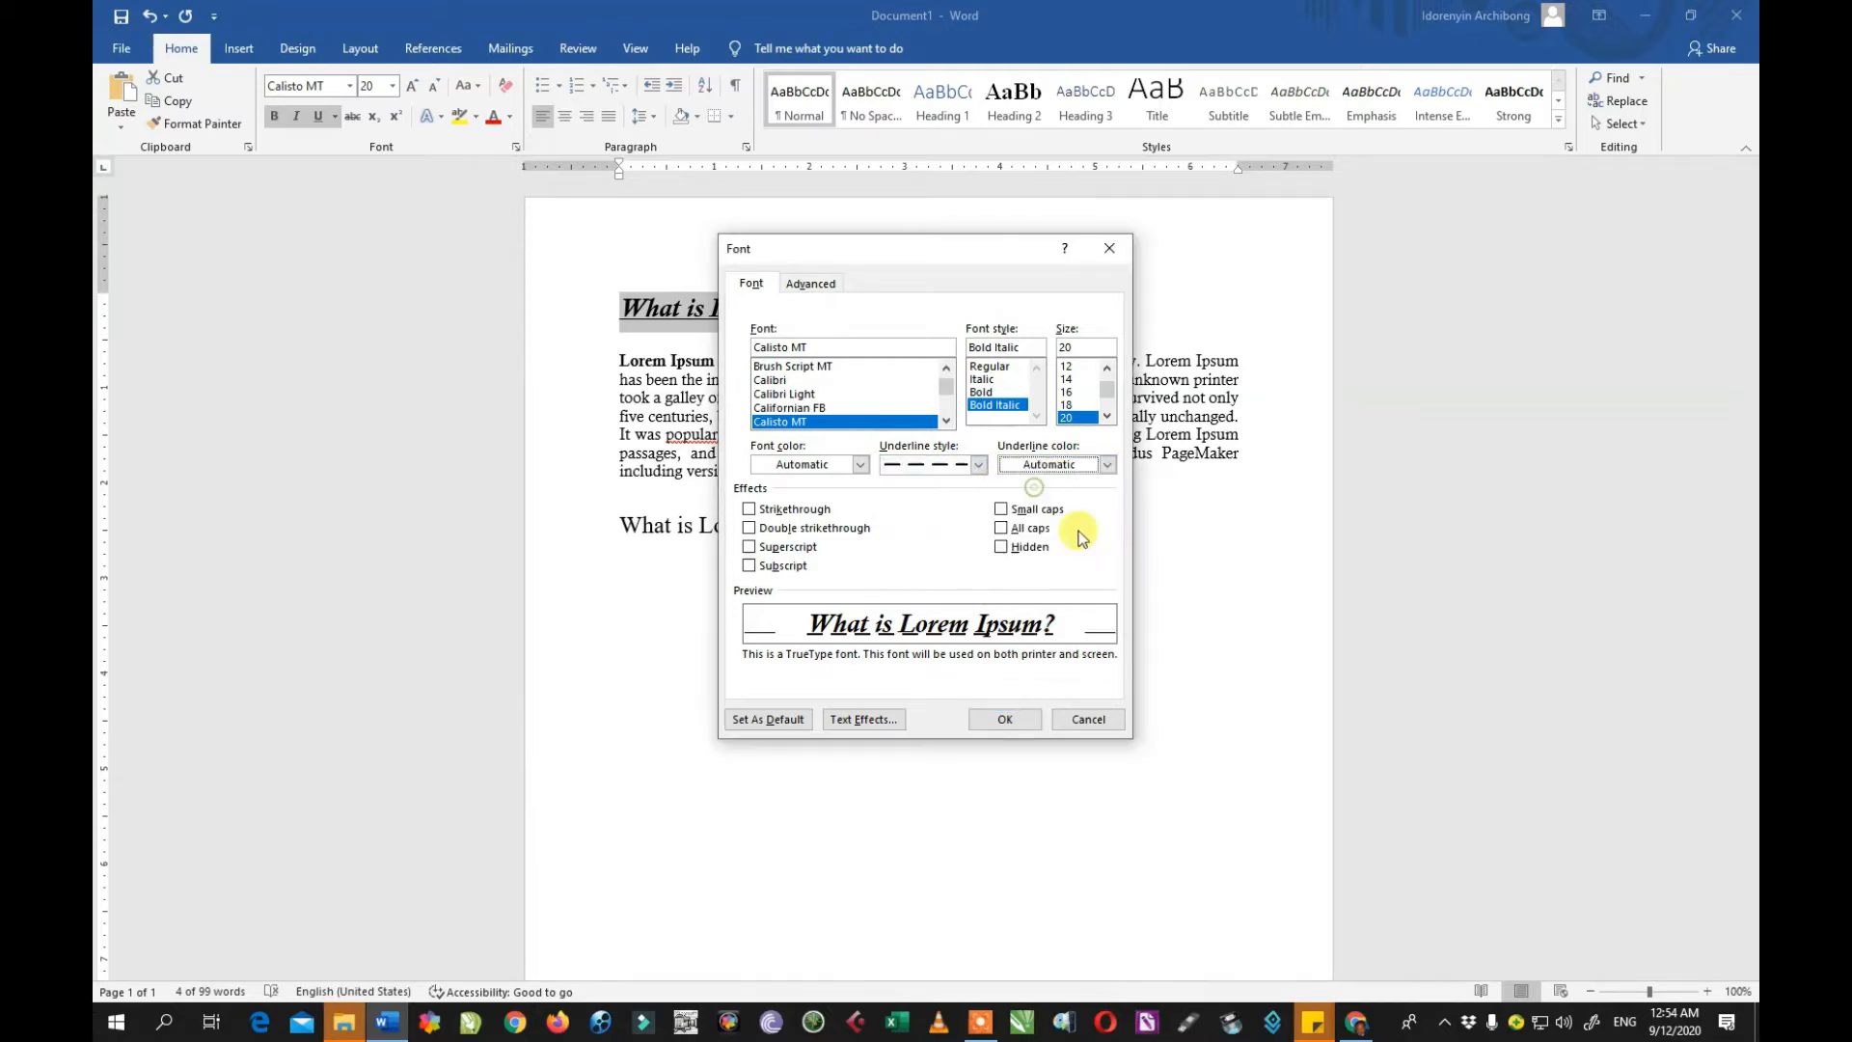
{"action": "left_click", "coordinate": [1017, 719]}
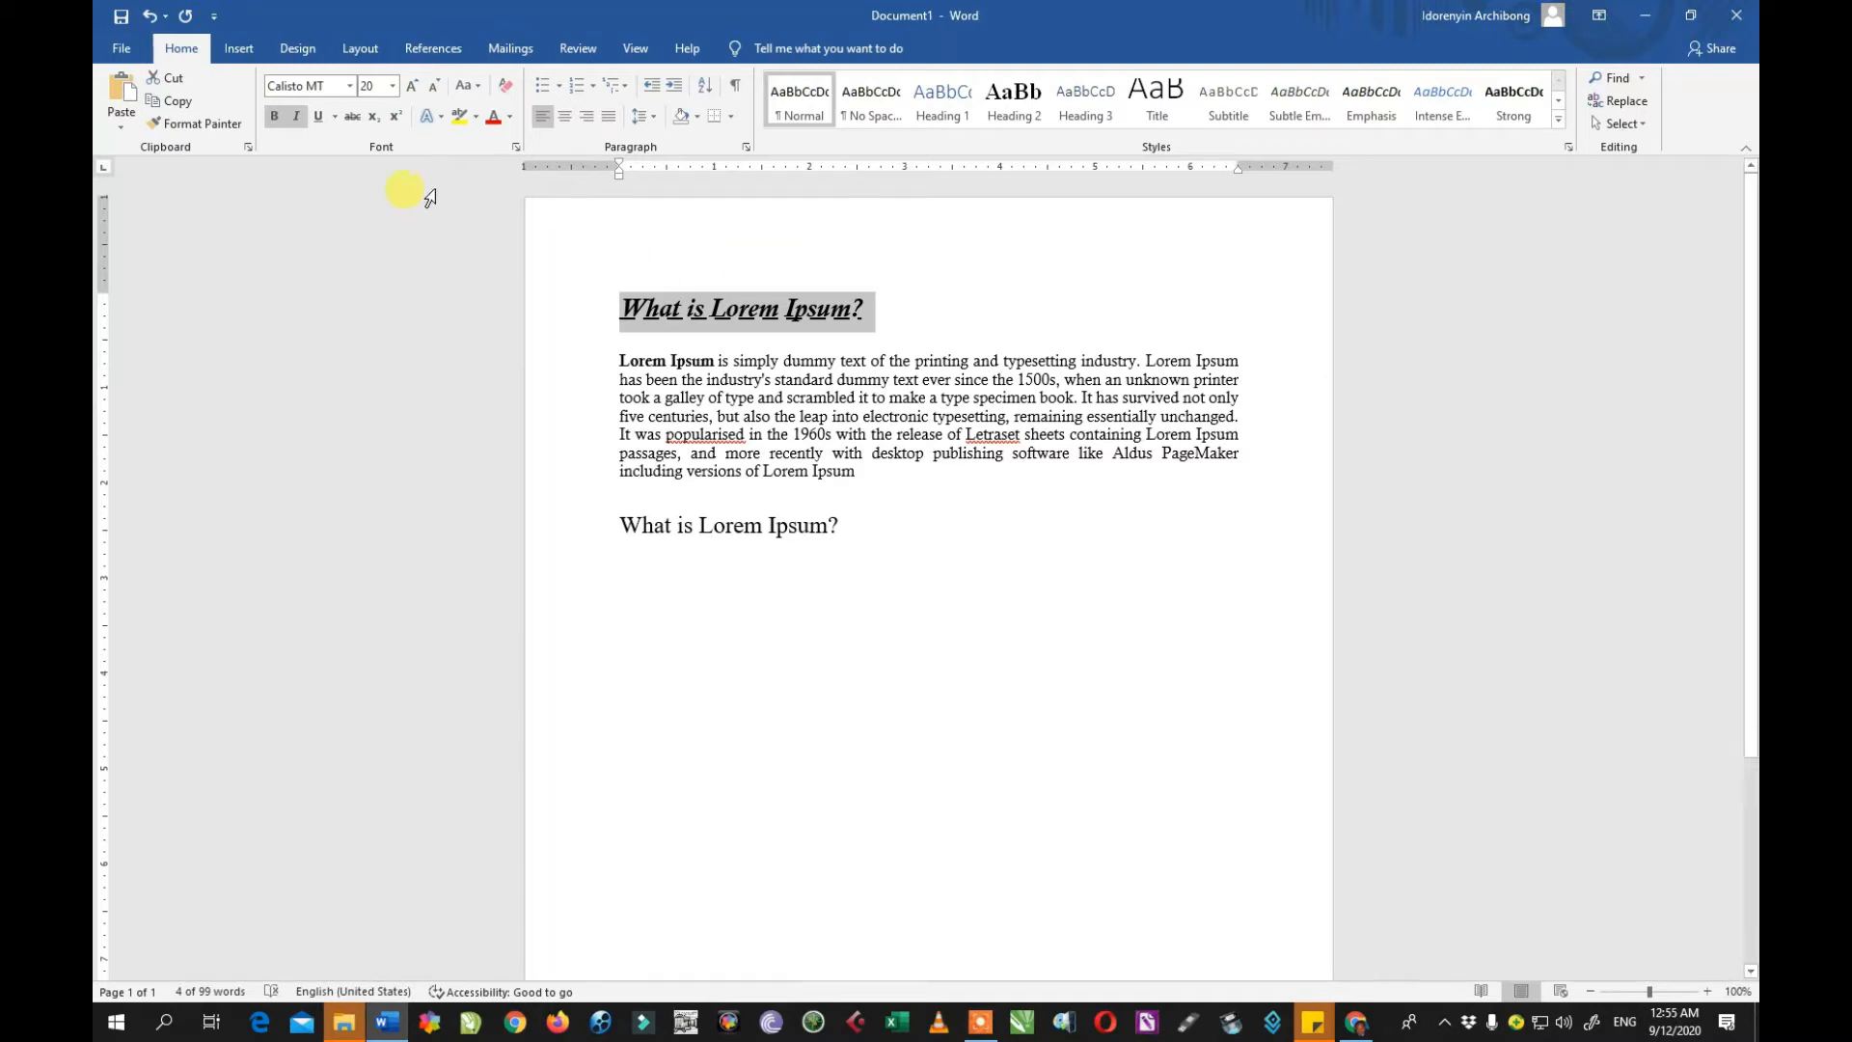
Step: Apply strikethrough to the lower "What is Lorem Ipsum?" heading
{"action": "left_click_drag", "start_coordinate": [859, 525], "coordinate": [623, 525]}
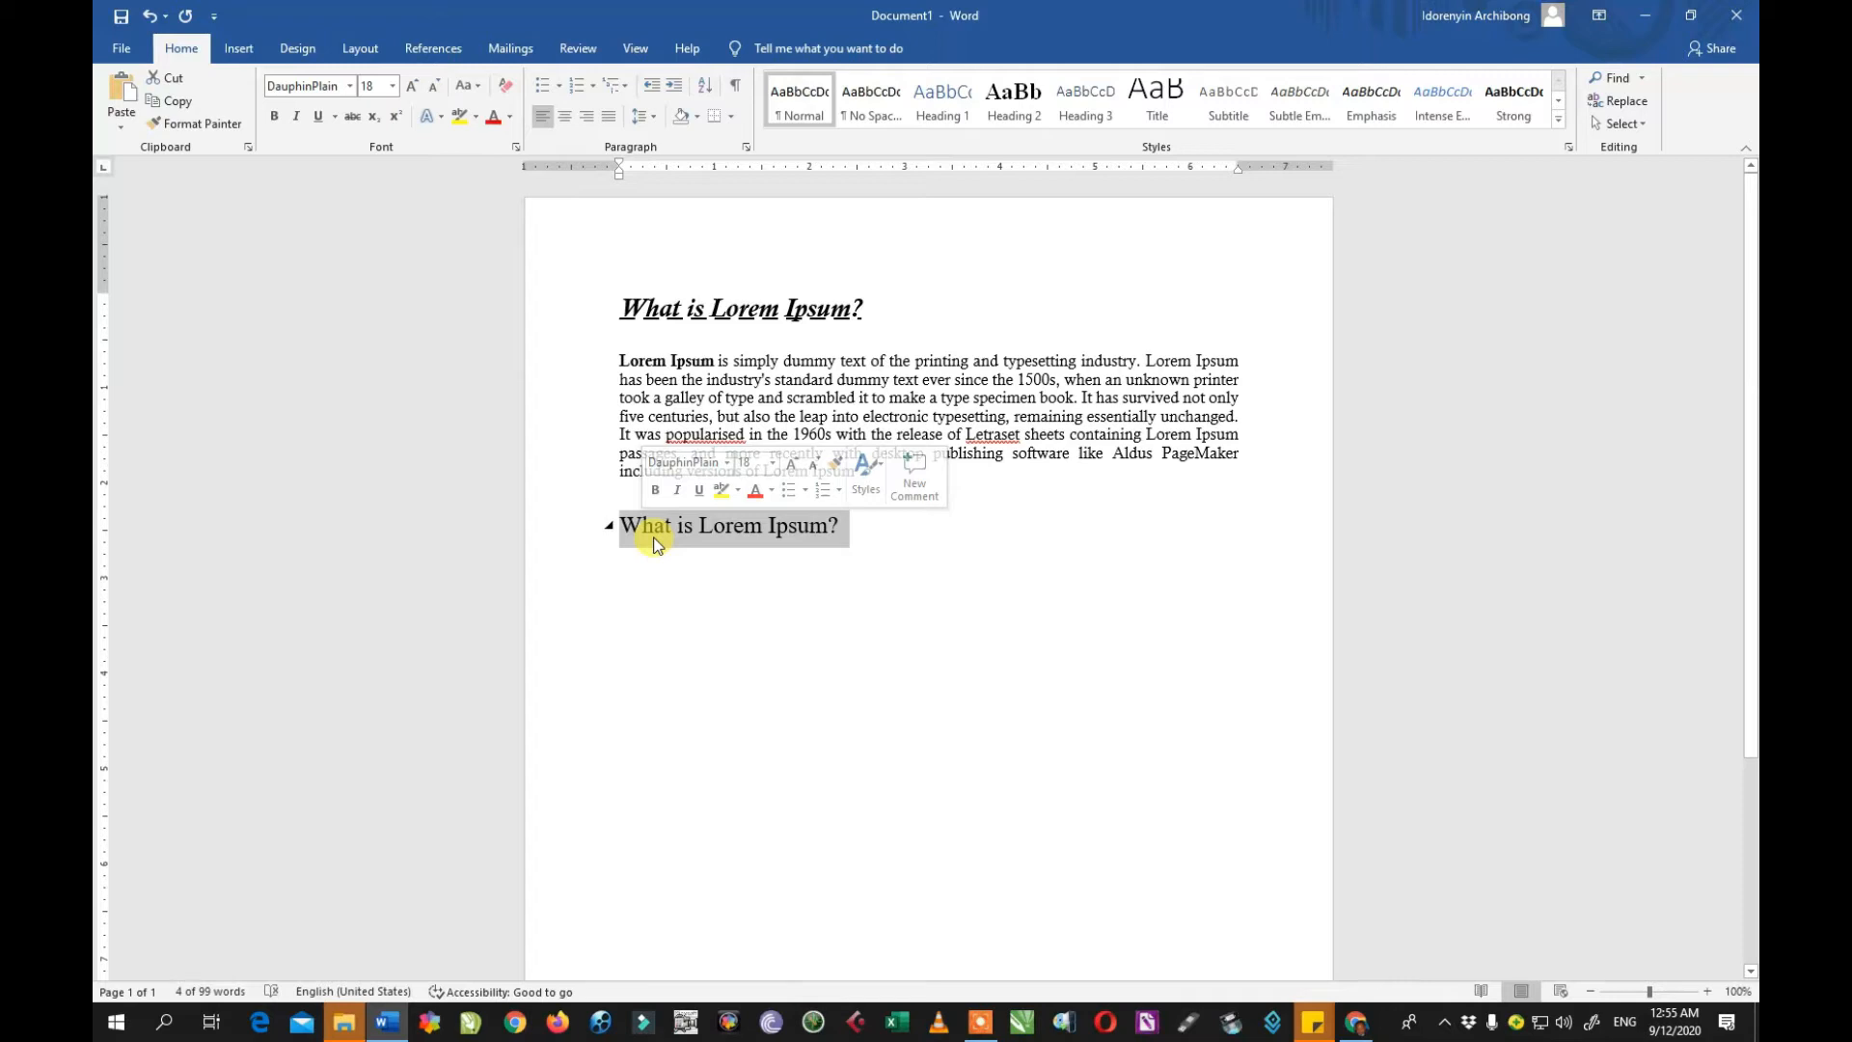
{"action": "left_click", "coordinate": [354, 117]}
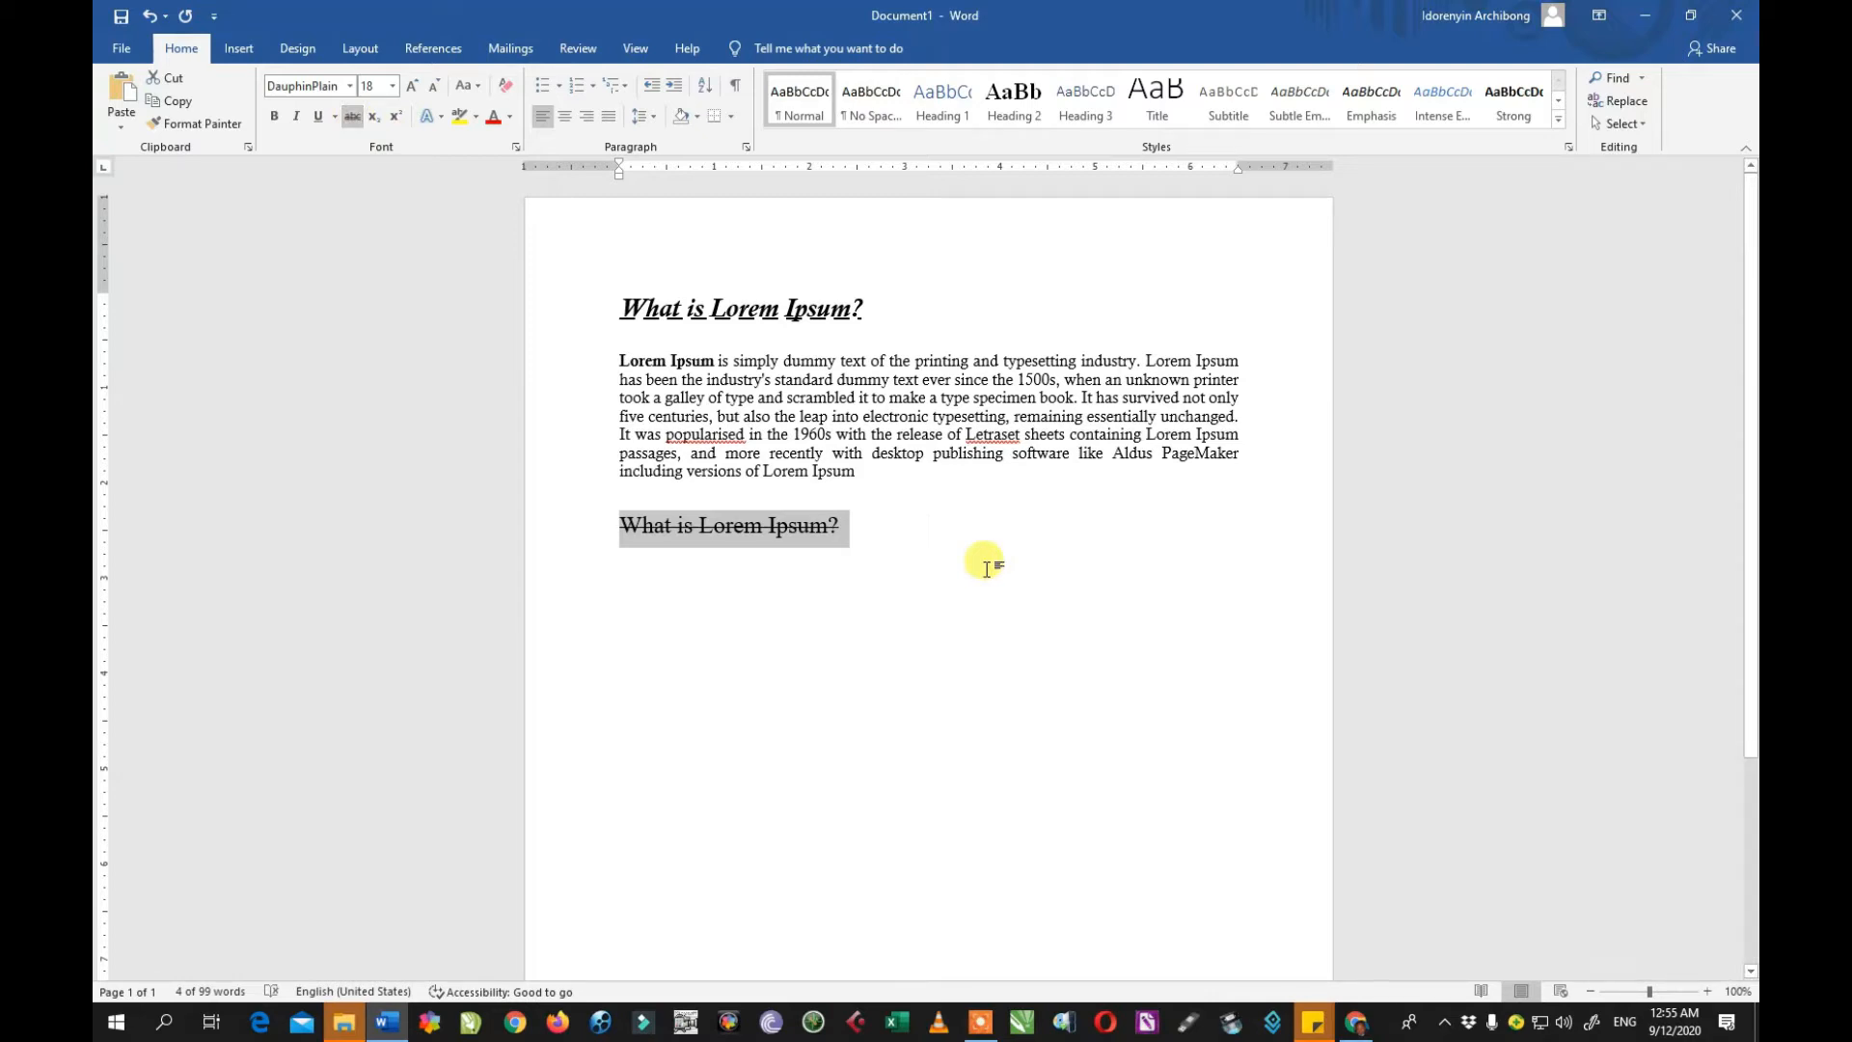
{"action": "left_click", "coordinate": [902, 528]}
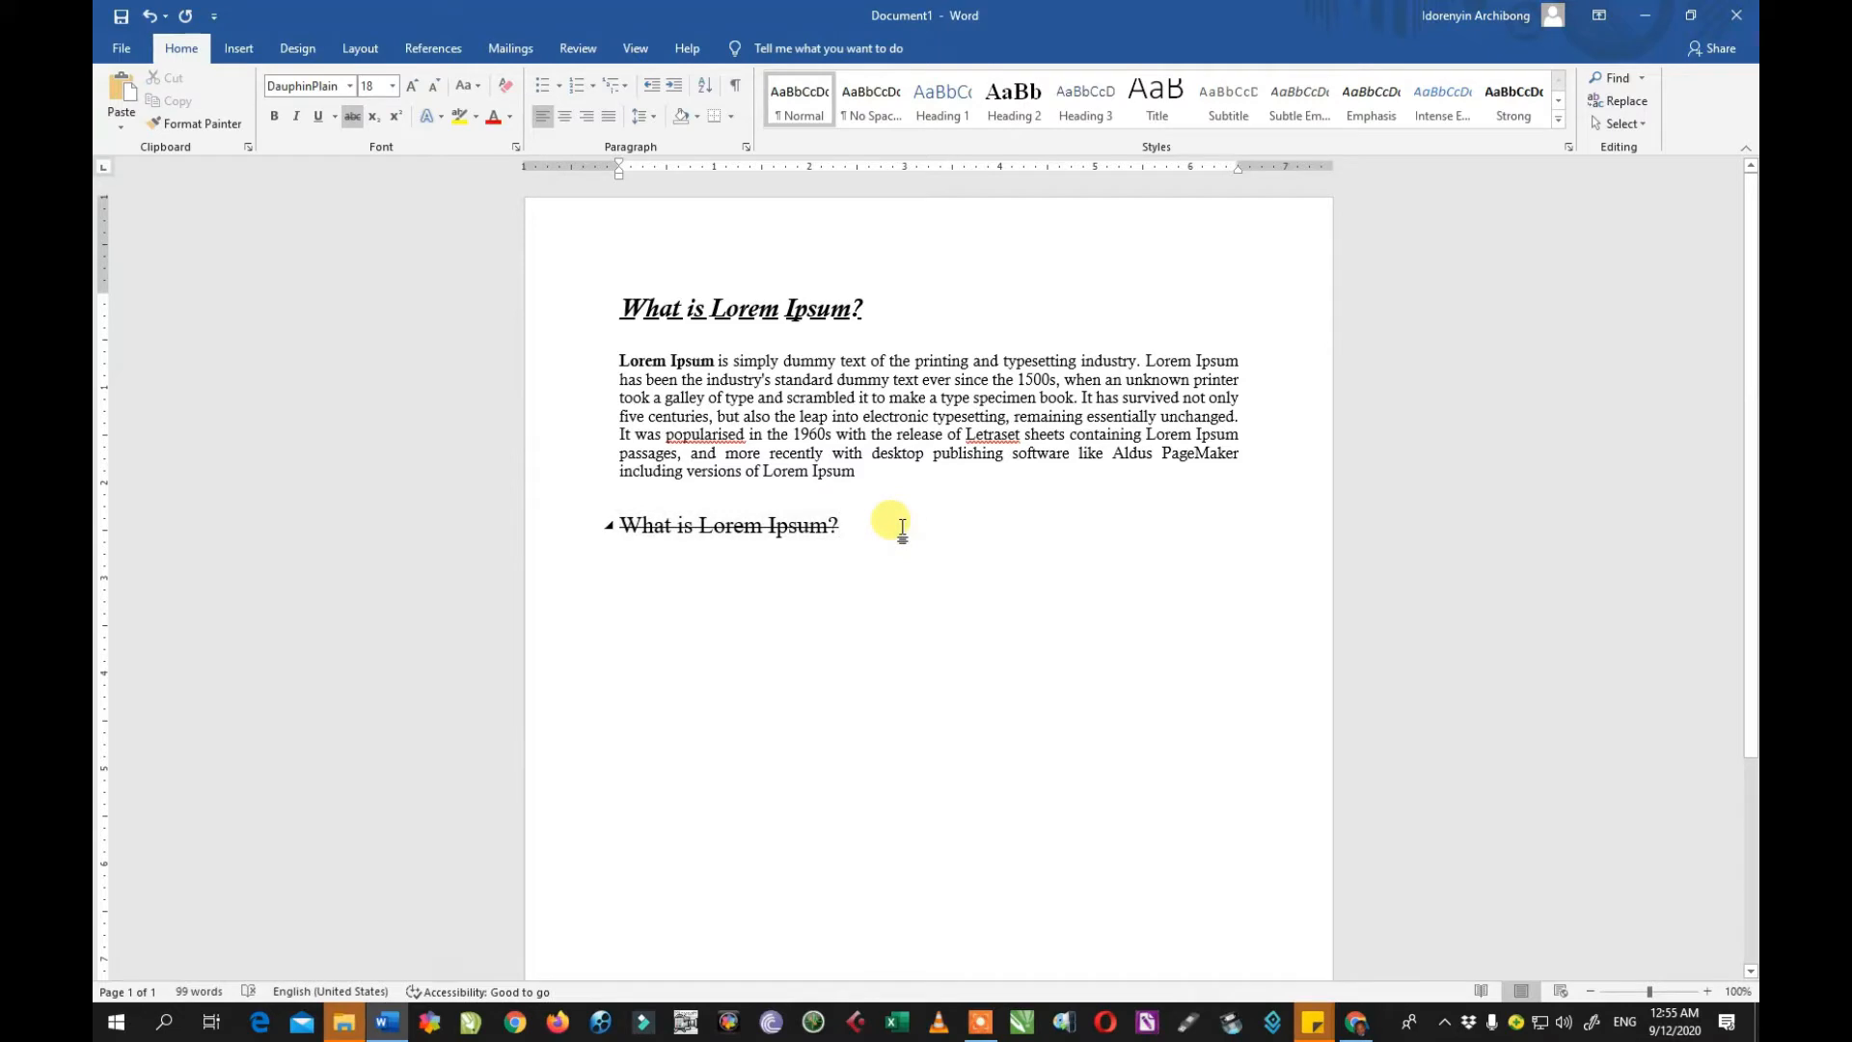
Step: Add the number 10 on a new line below the lower heading and remove its strikethrough
{"action": "key", "text": "Return"}
{"action": "key", "text": "Return"}
{"action": "type", "text": "10"}
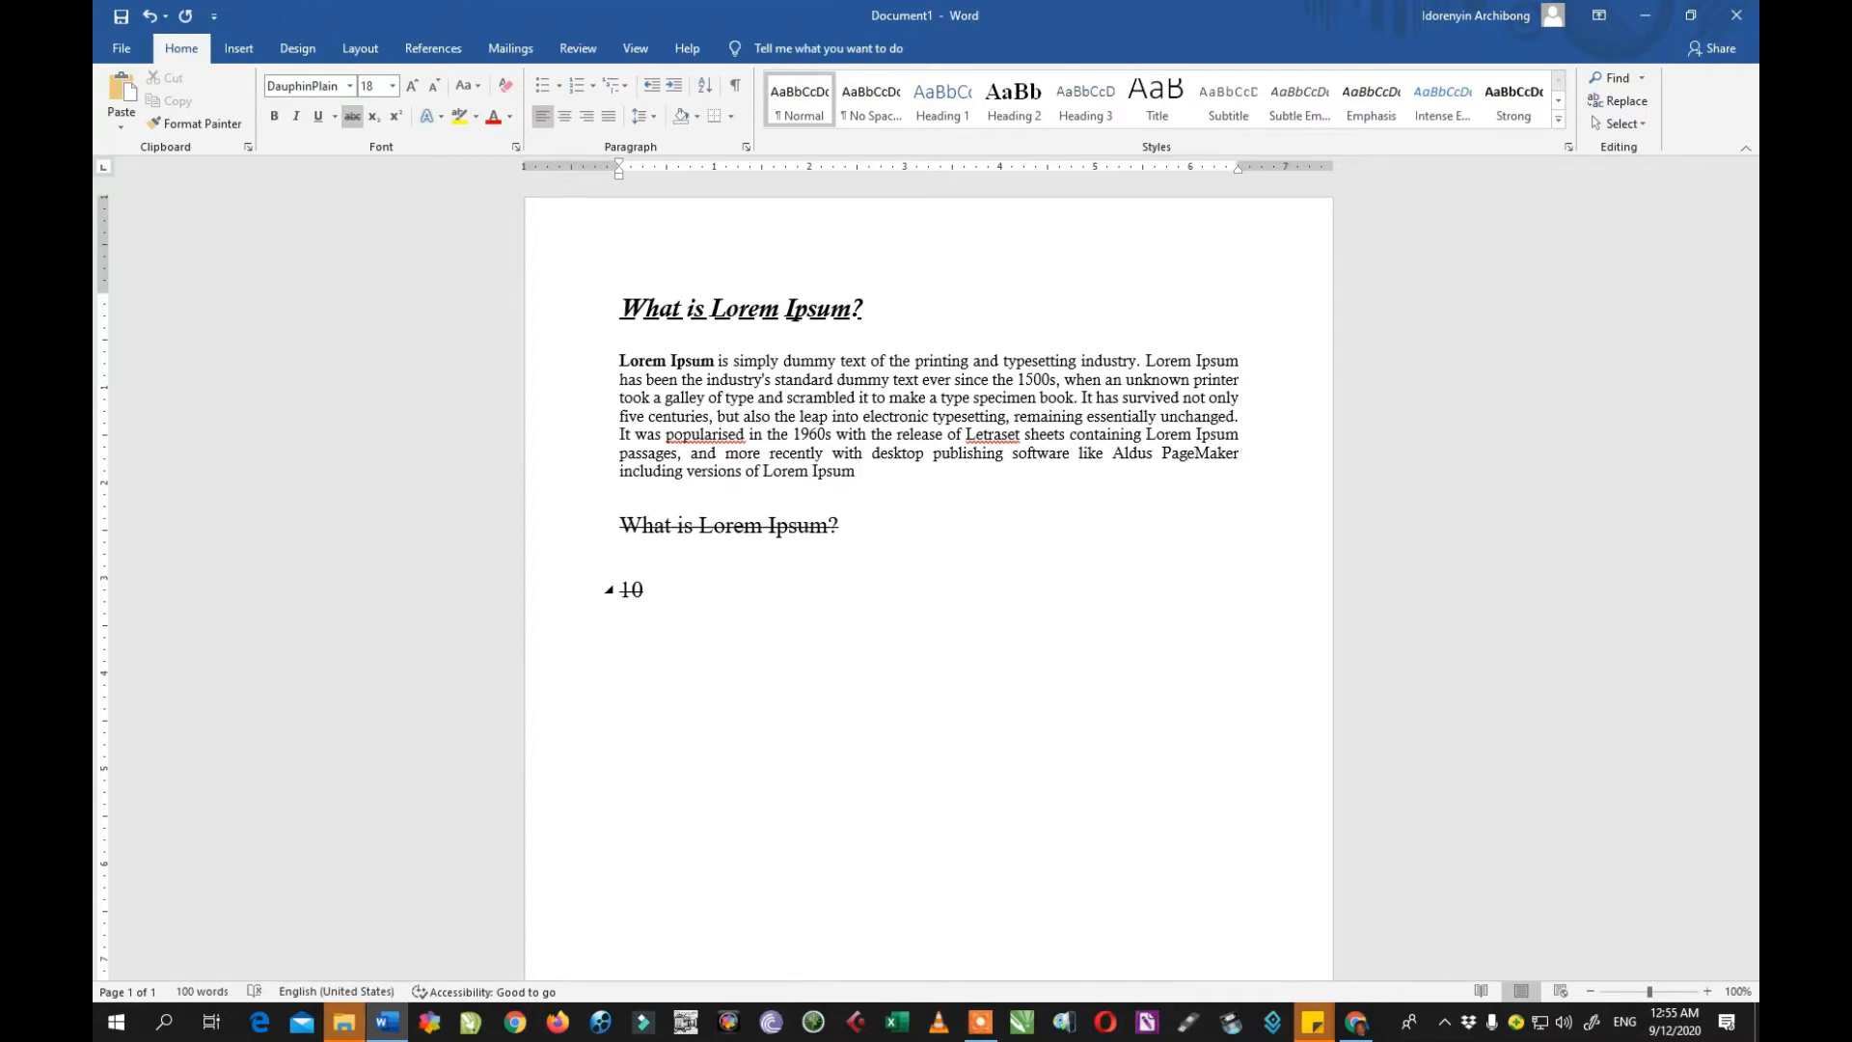
{"action": "left_click", "coordinate": [352, 116]}
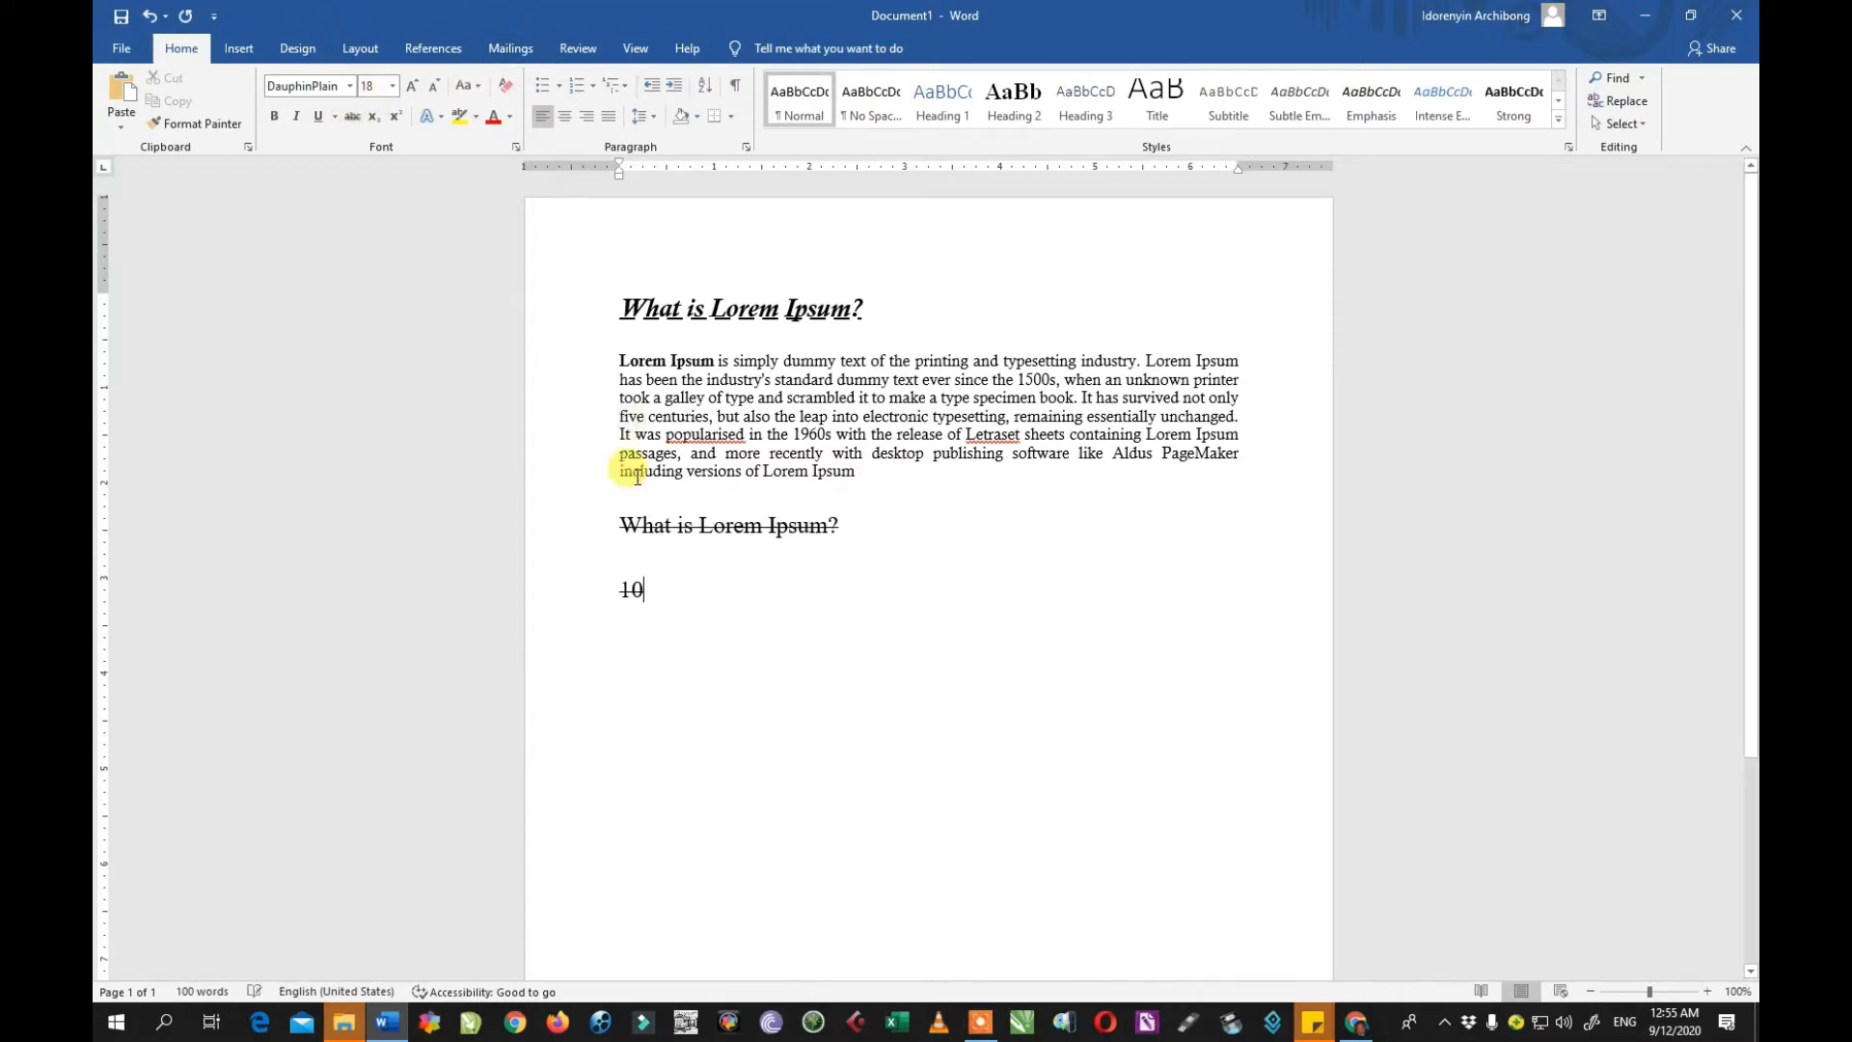
{"action": "double_click", "coordinate": [632, 589]}
{"action": "left_click", "coordinate": [354, 117]}
{"action": "left_click", "coordinate": [699, 595]}
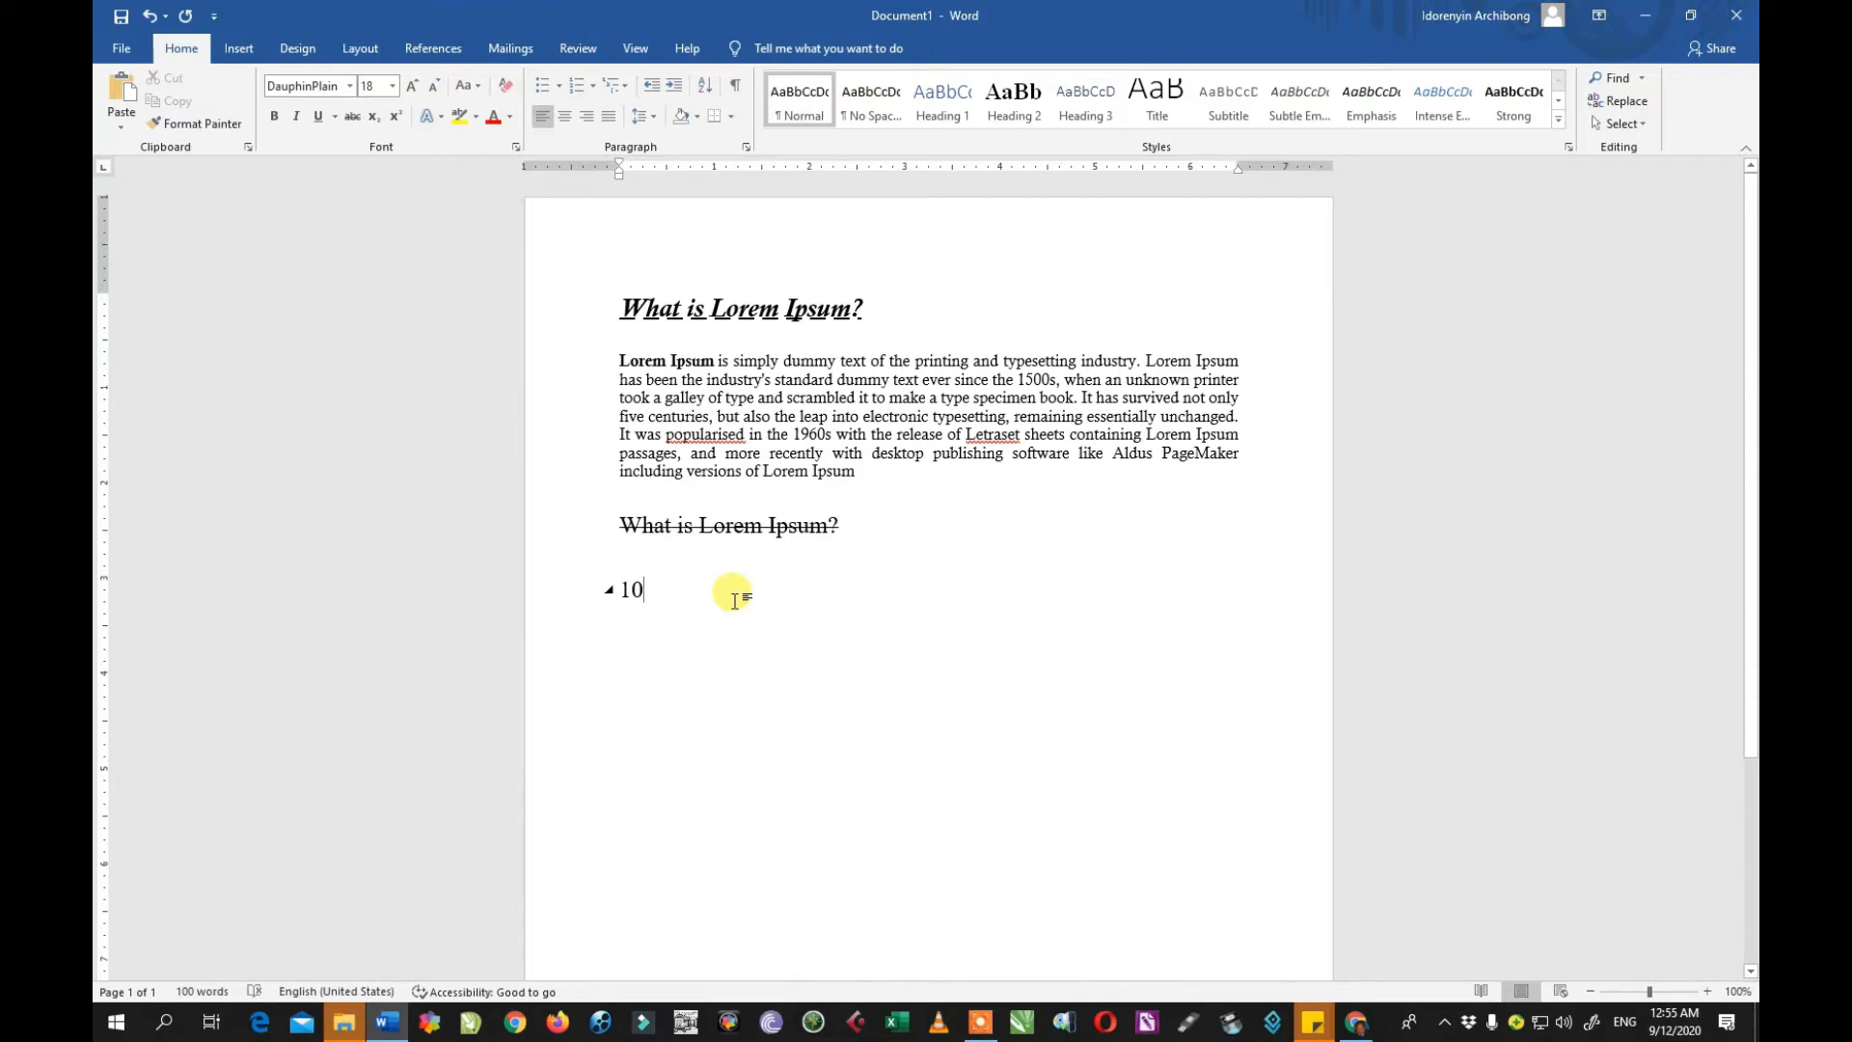
Step: Append a 2 to the number 10 and format only that 2 as subscript
{"action": "type", "text": "2"}
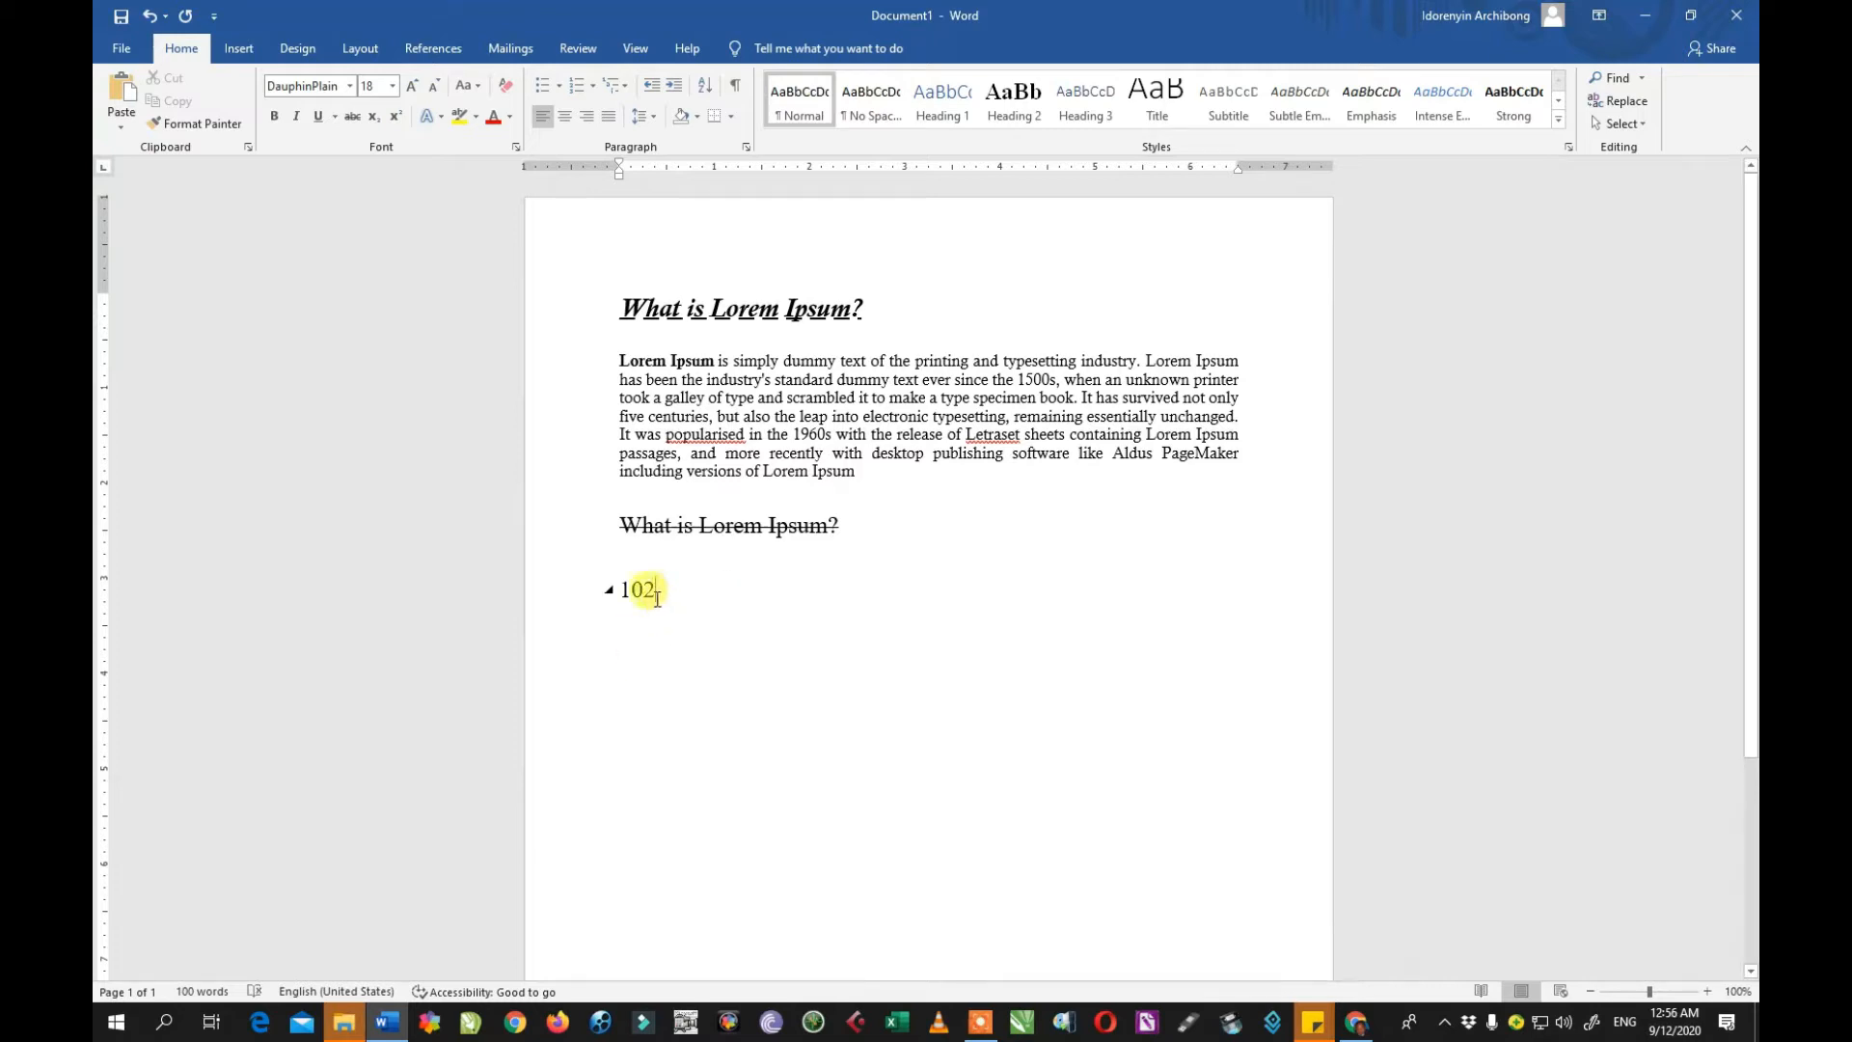
{"action": "left_click_drag", "start_coordinate": [655, 593], "coordinate": [643, 593]}
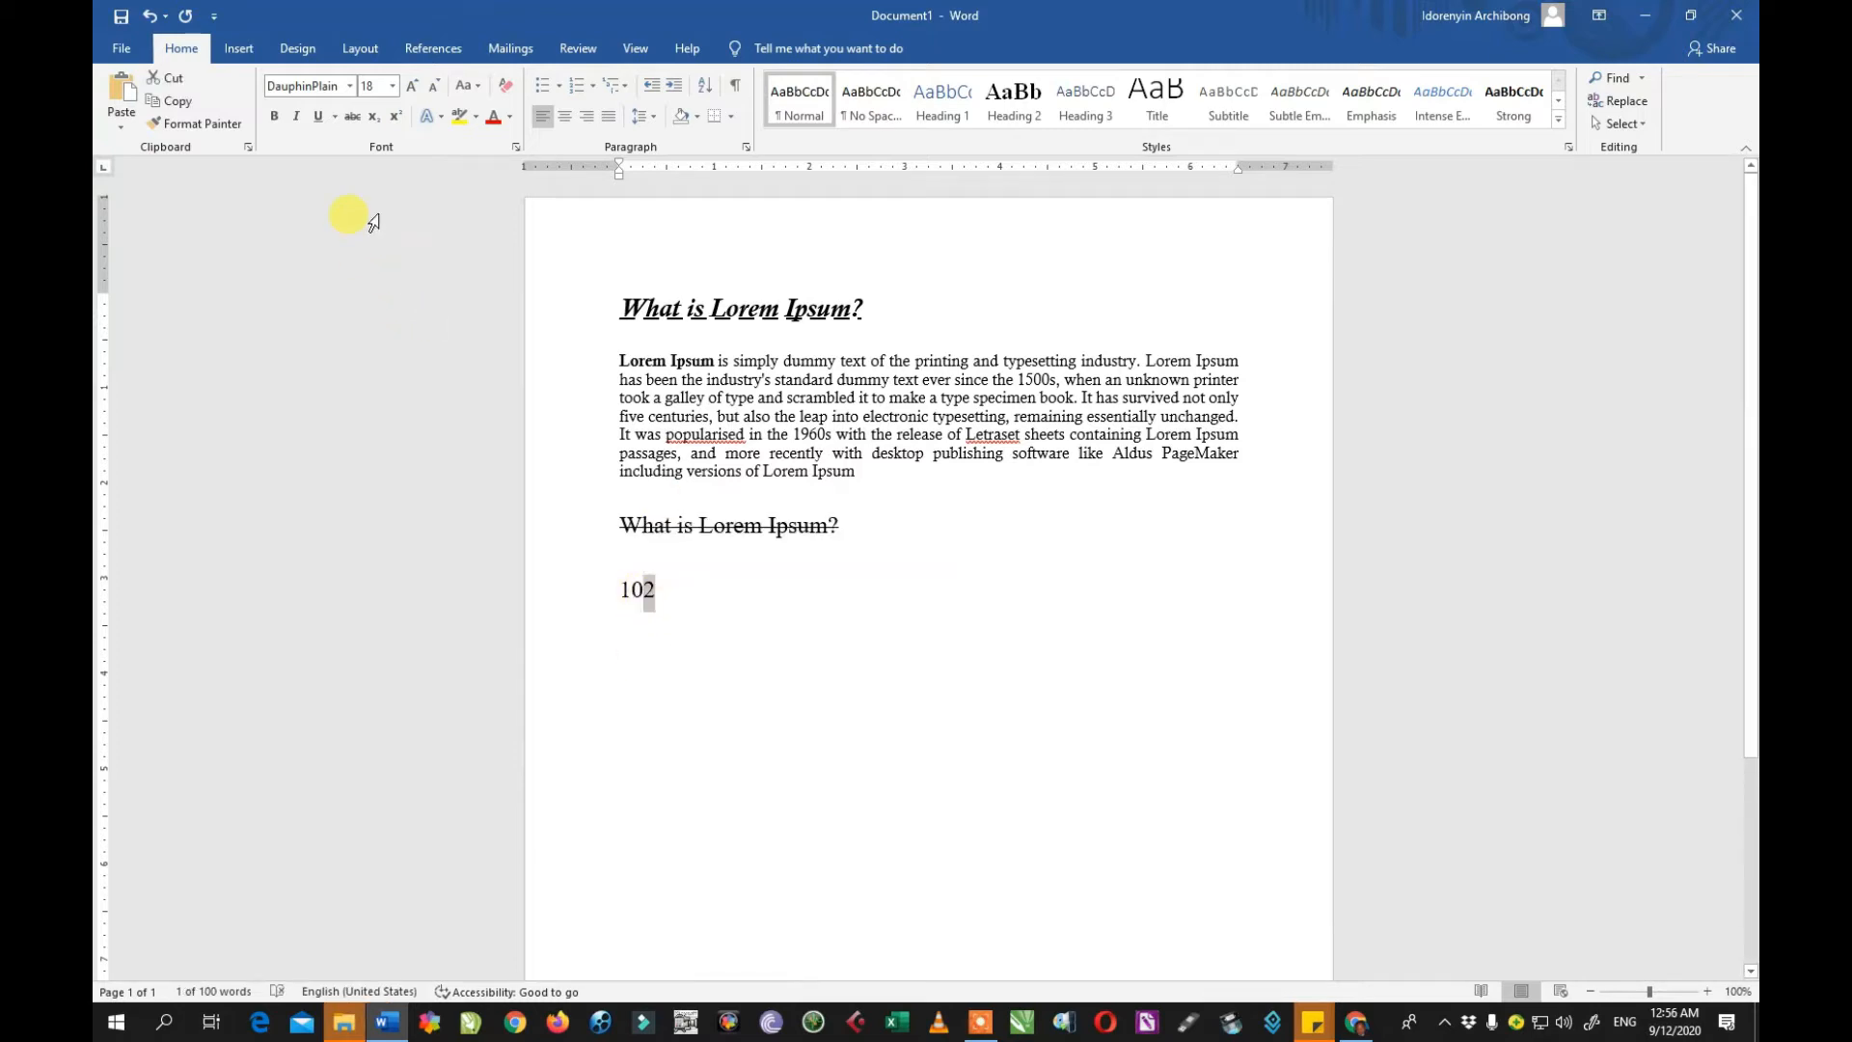
{"action": "left_click", "coordinate": [376, 120]}
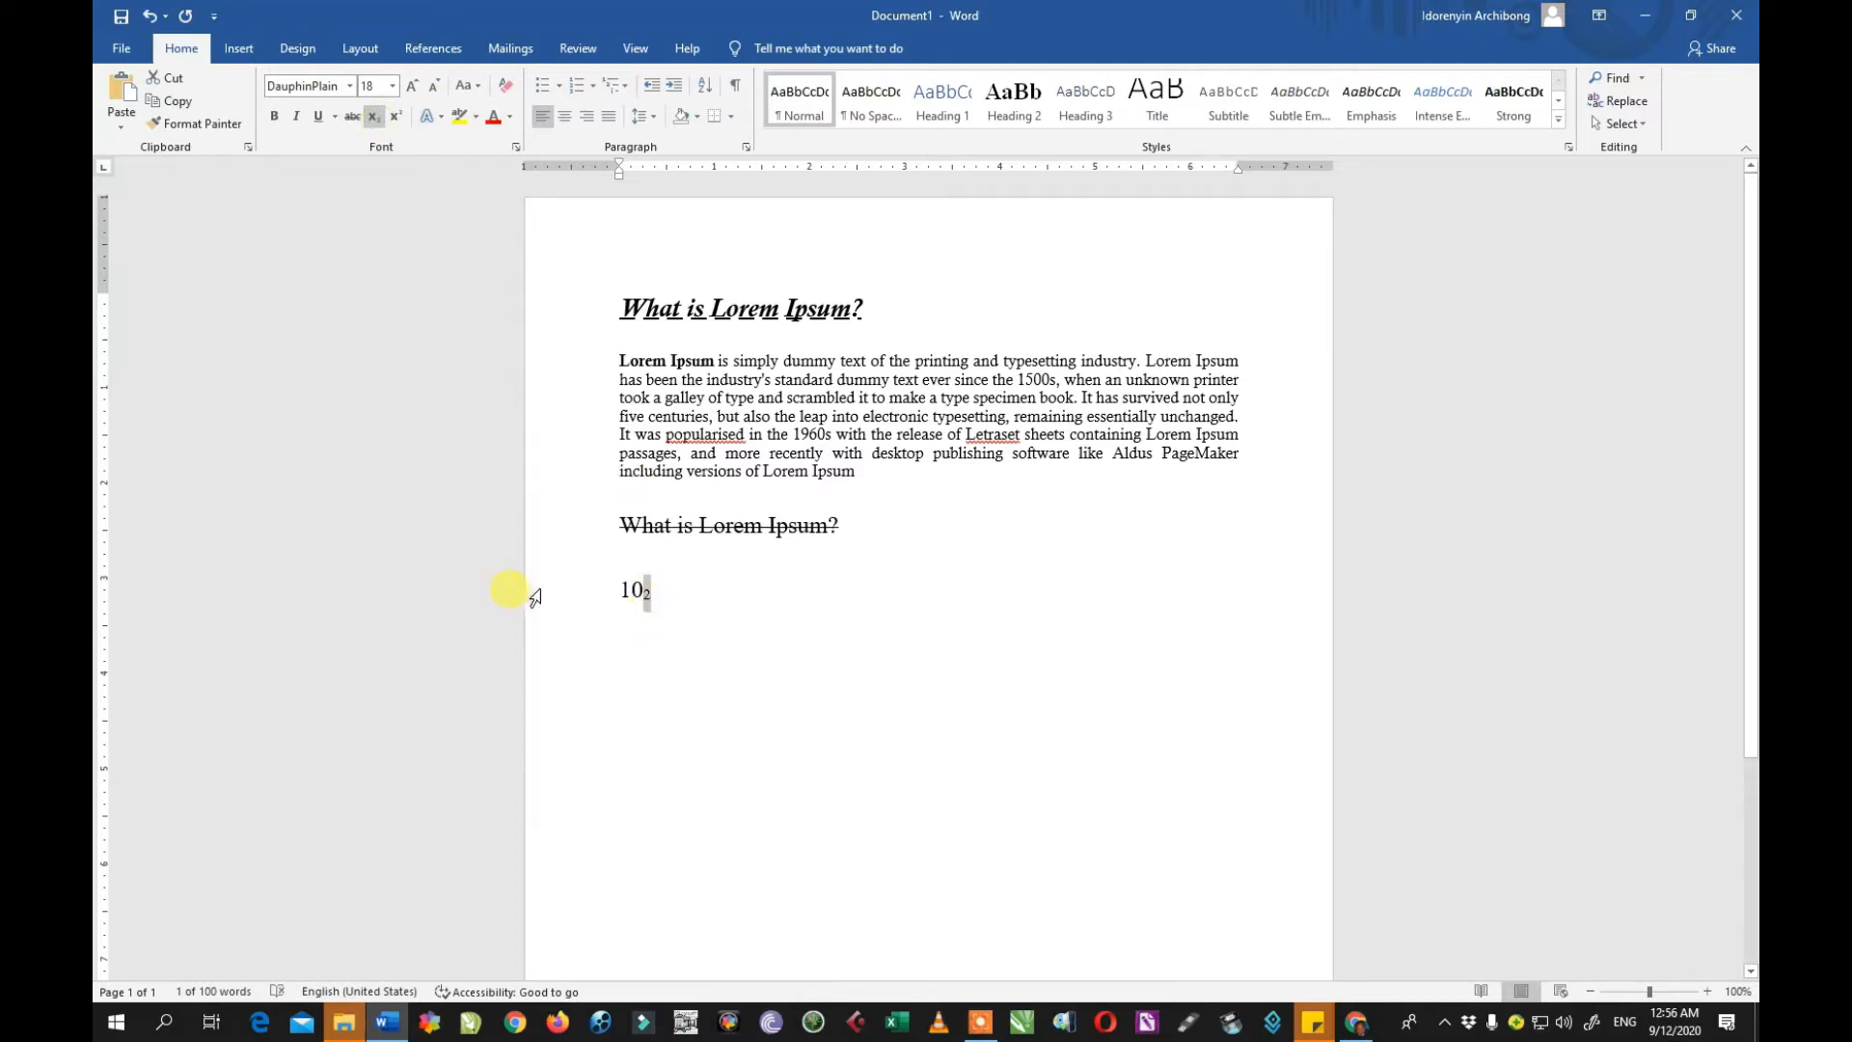
{"action": "left_click", "coordinate": [668, 591]}
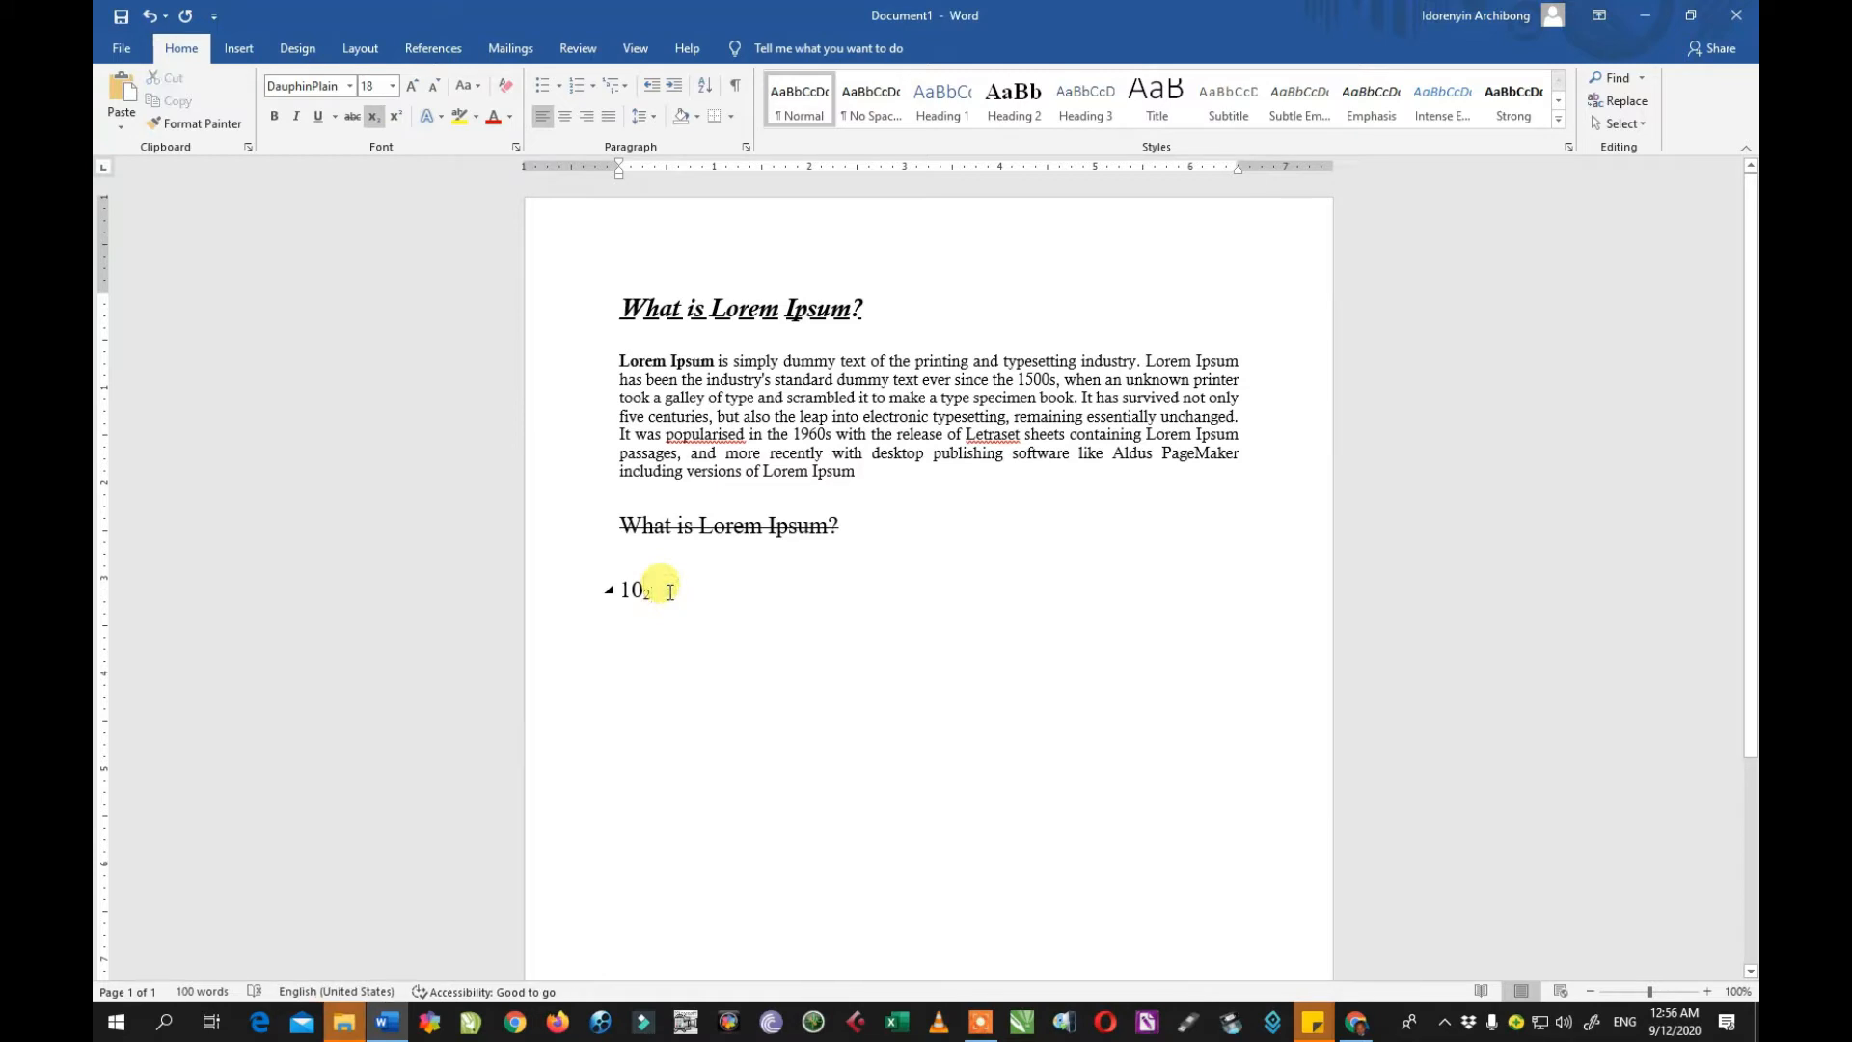
Step: Enter 3x-1 on a new line below the subscript example and format the x-1 part as superscript
{"action": "key", "text": "Return"}
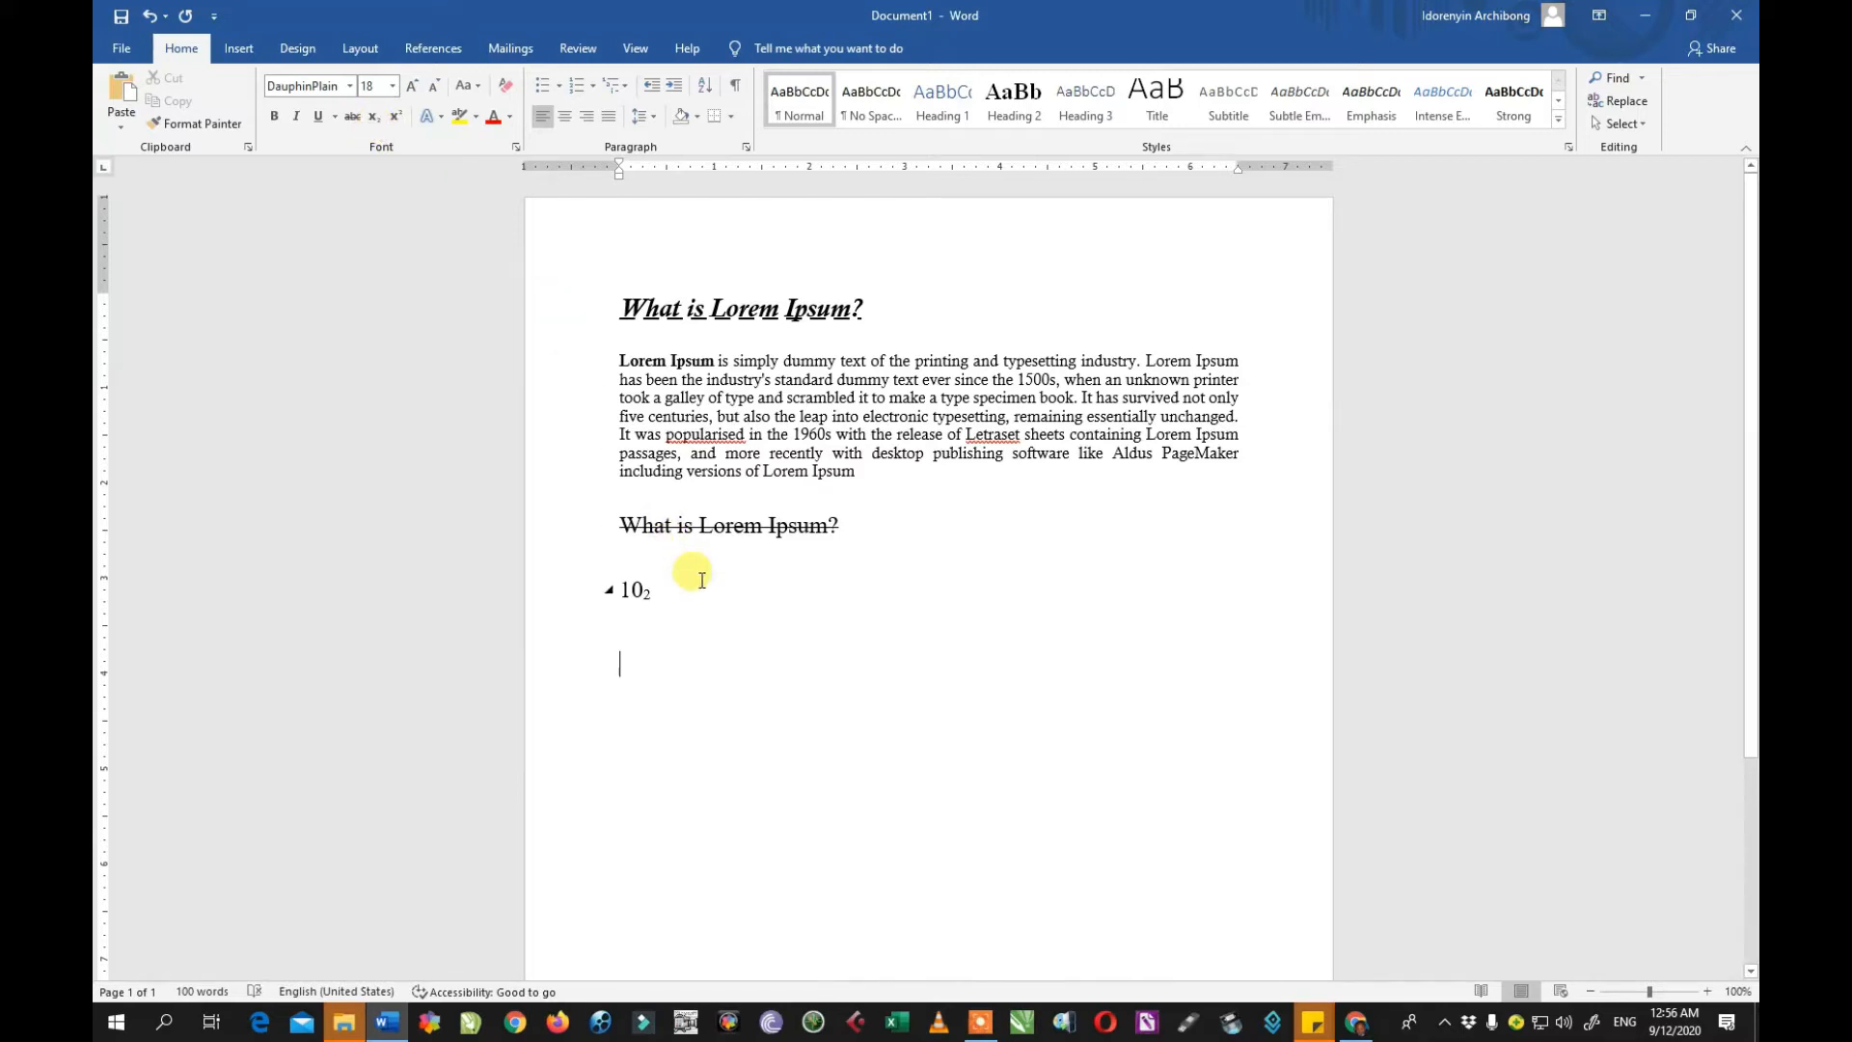
{"action": "type", "text": "3"}
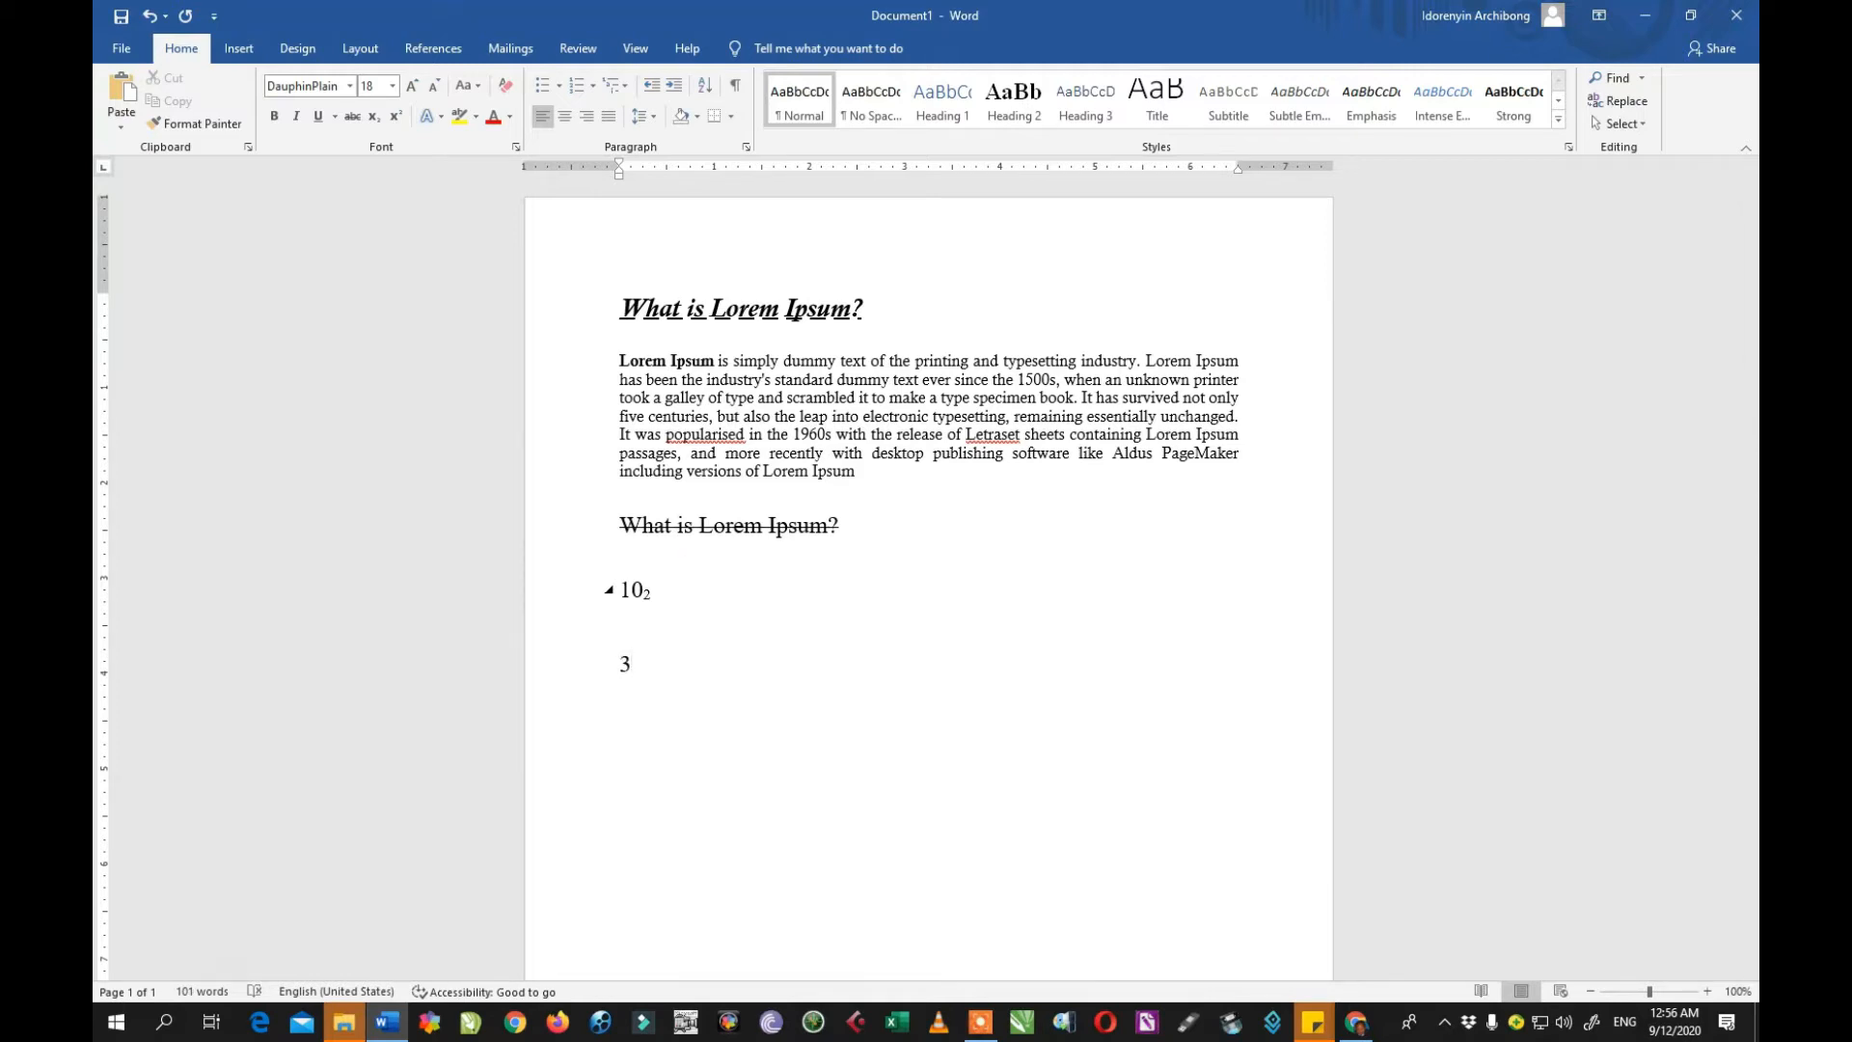
{"action": "type", "text": "x-1"}
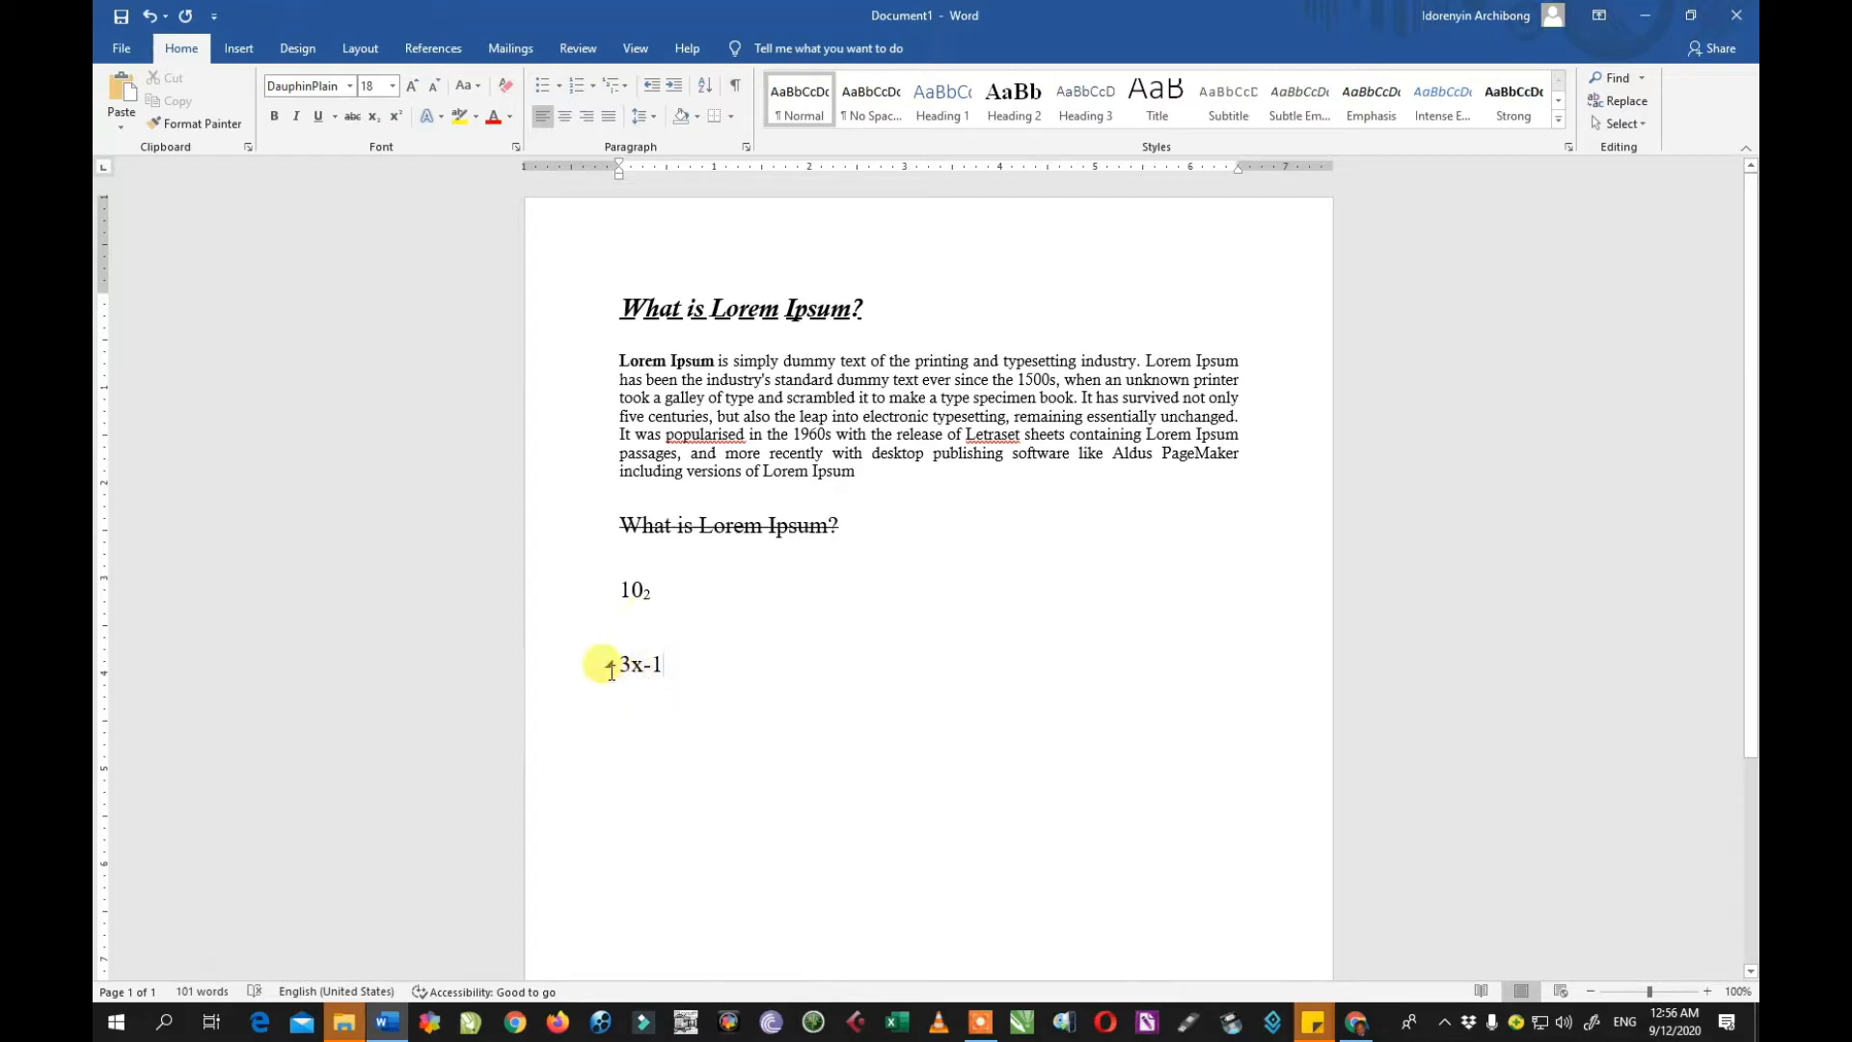
{"action": "left_click_drag", "start_coordinate": [667, 665], "coordinate": [634, 670]}
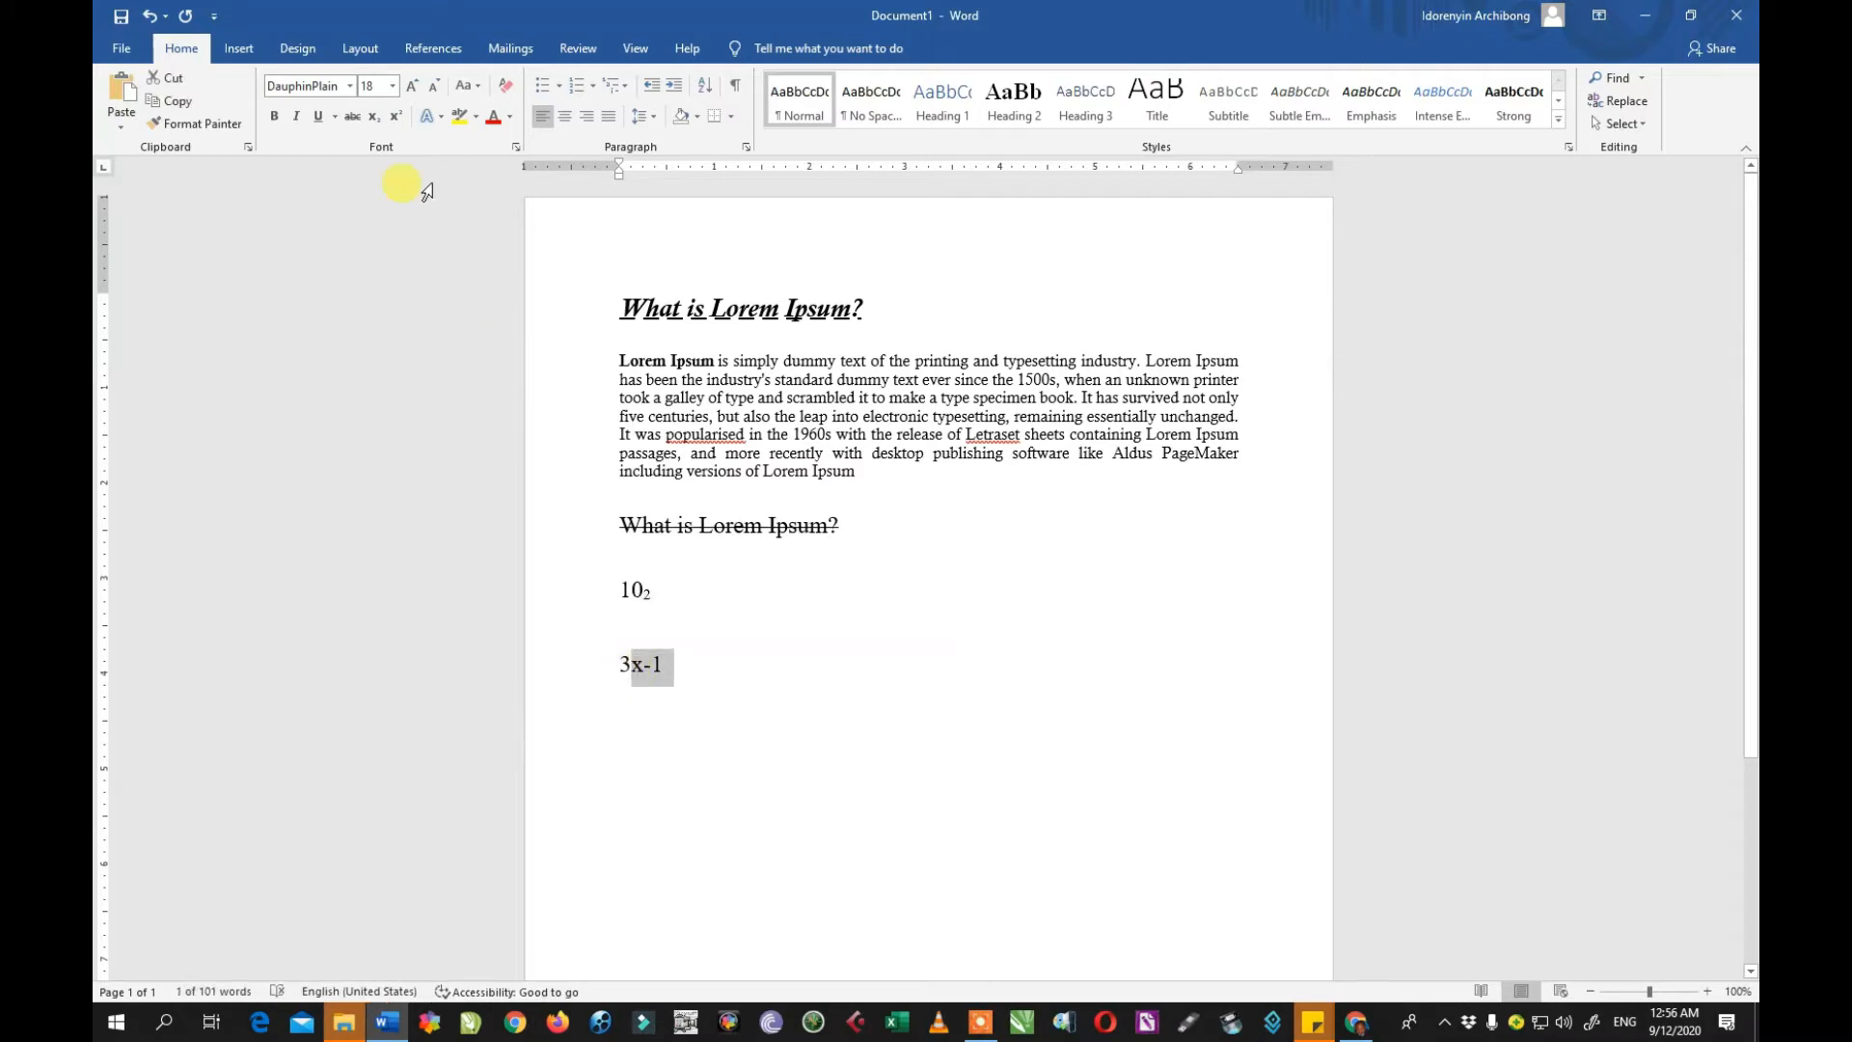
{"action": "left_click", "coordinate": [395, 115]}
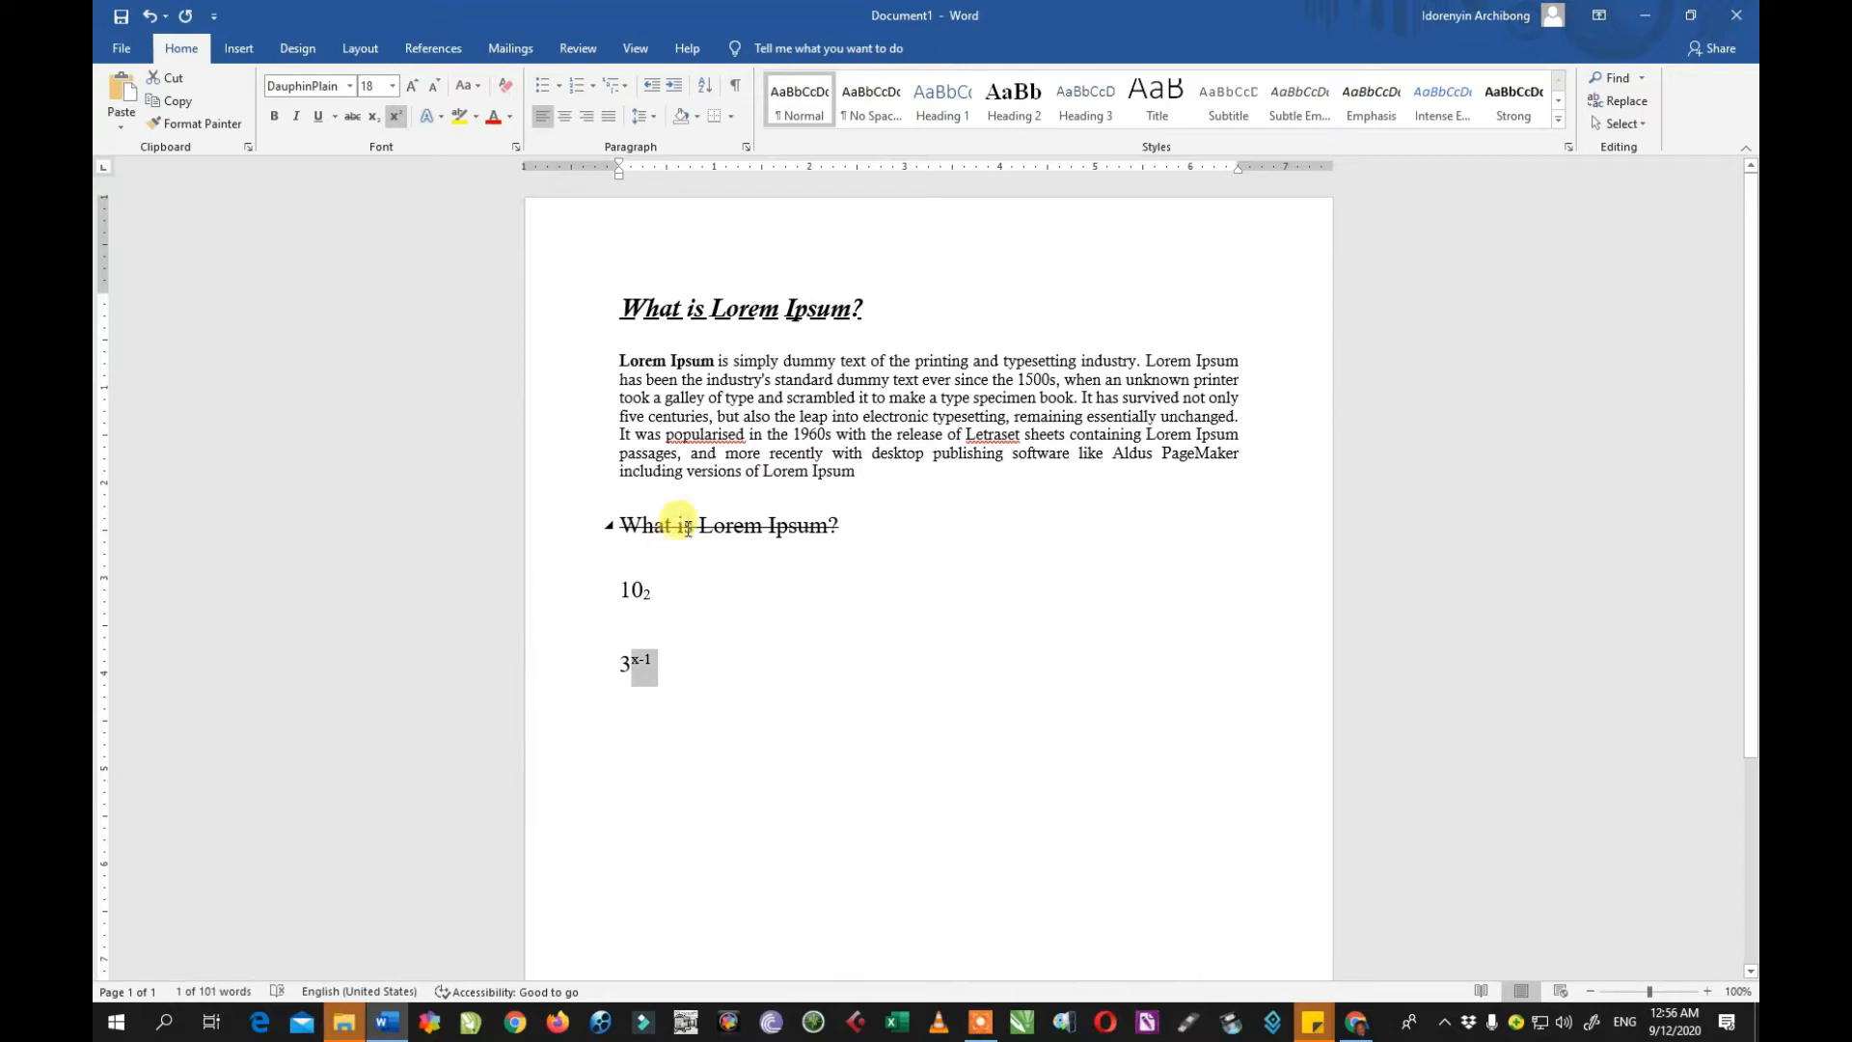
{"action": "left_click", "coordinate": [723, 680]}
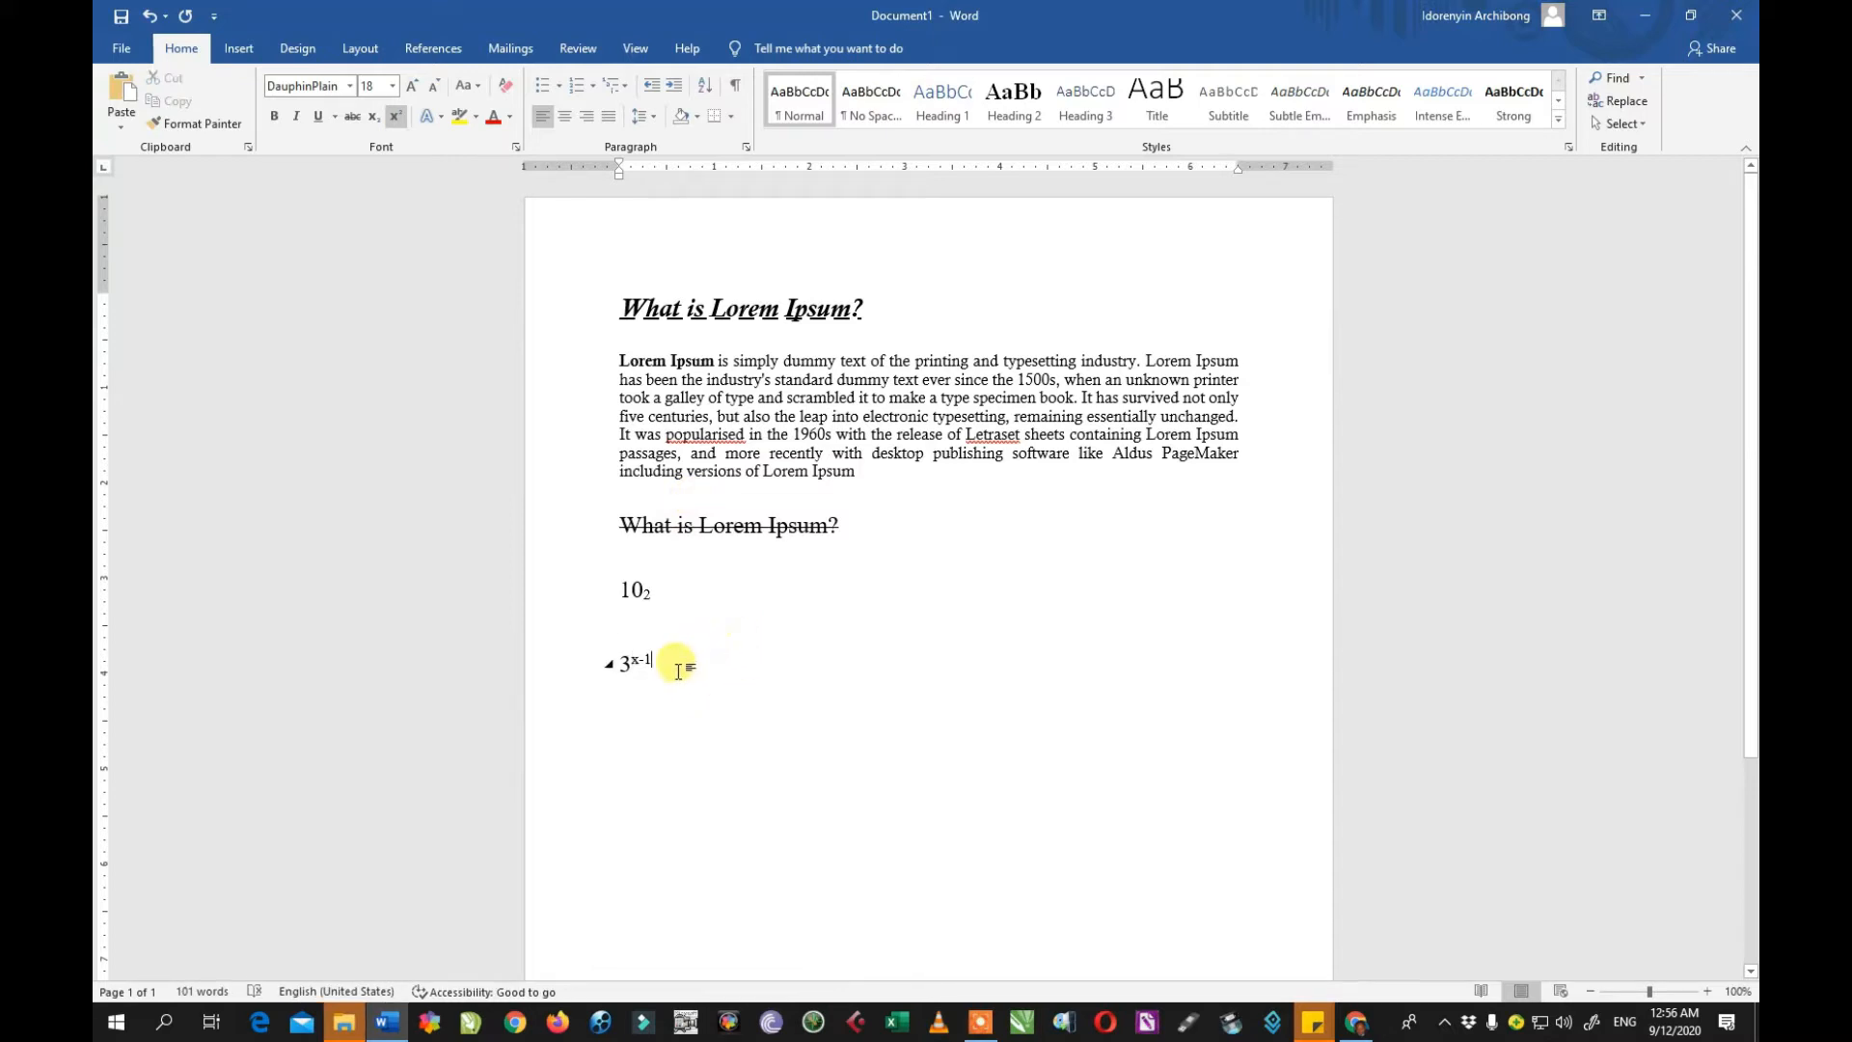
Step: Remove the superscript from x-1 and the subscript from the 2 after 10
{"action": "left_click_drag", "start_coordinate": [638, 663], "coordinate": [634, 657]}
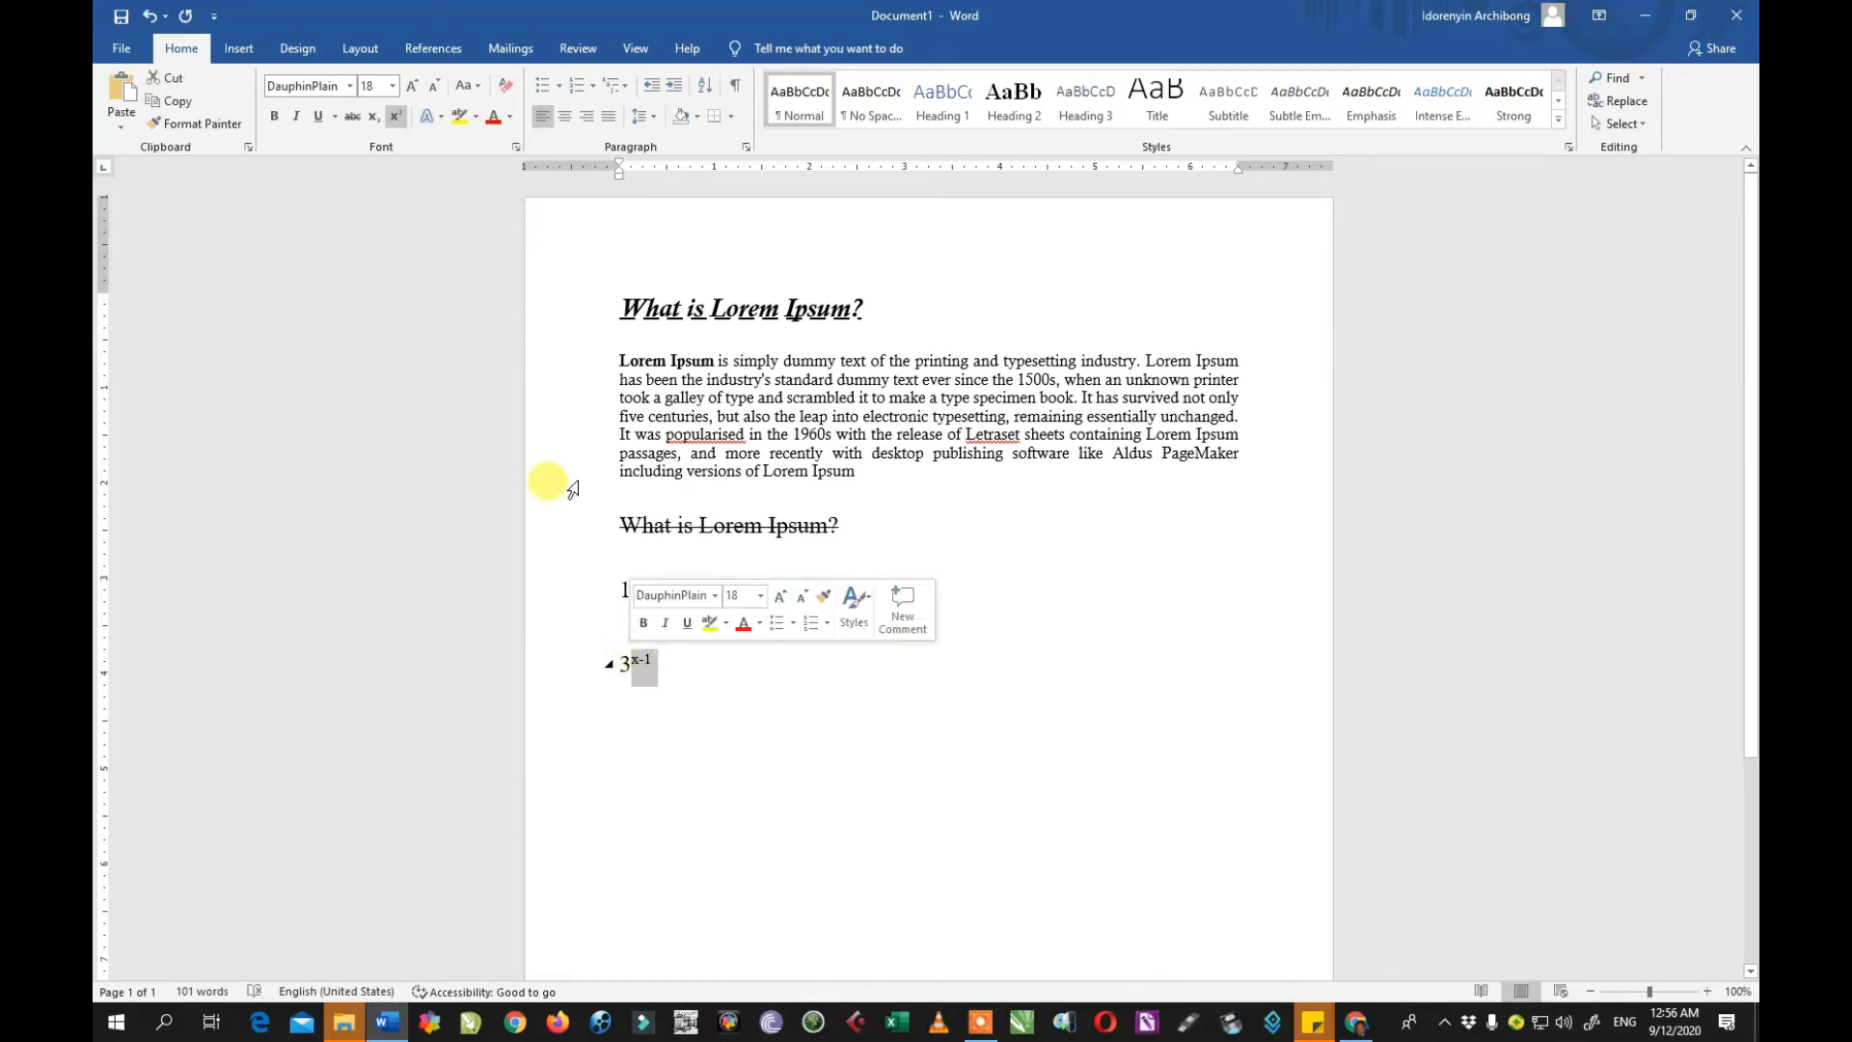
{"action": "left_click", "coordinate": [395, 118]}
{"action": "left_click", "coordinate": [396, 118]}
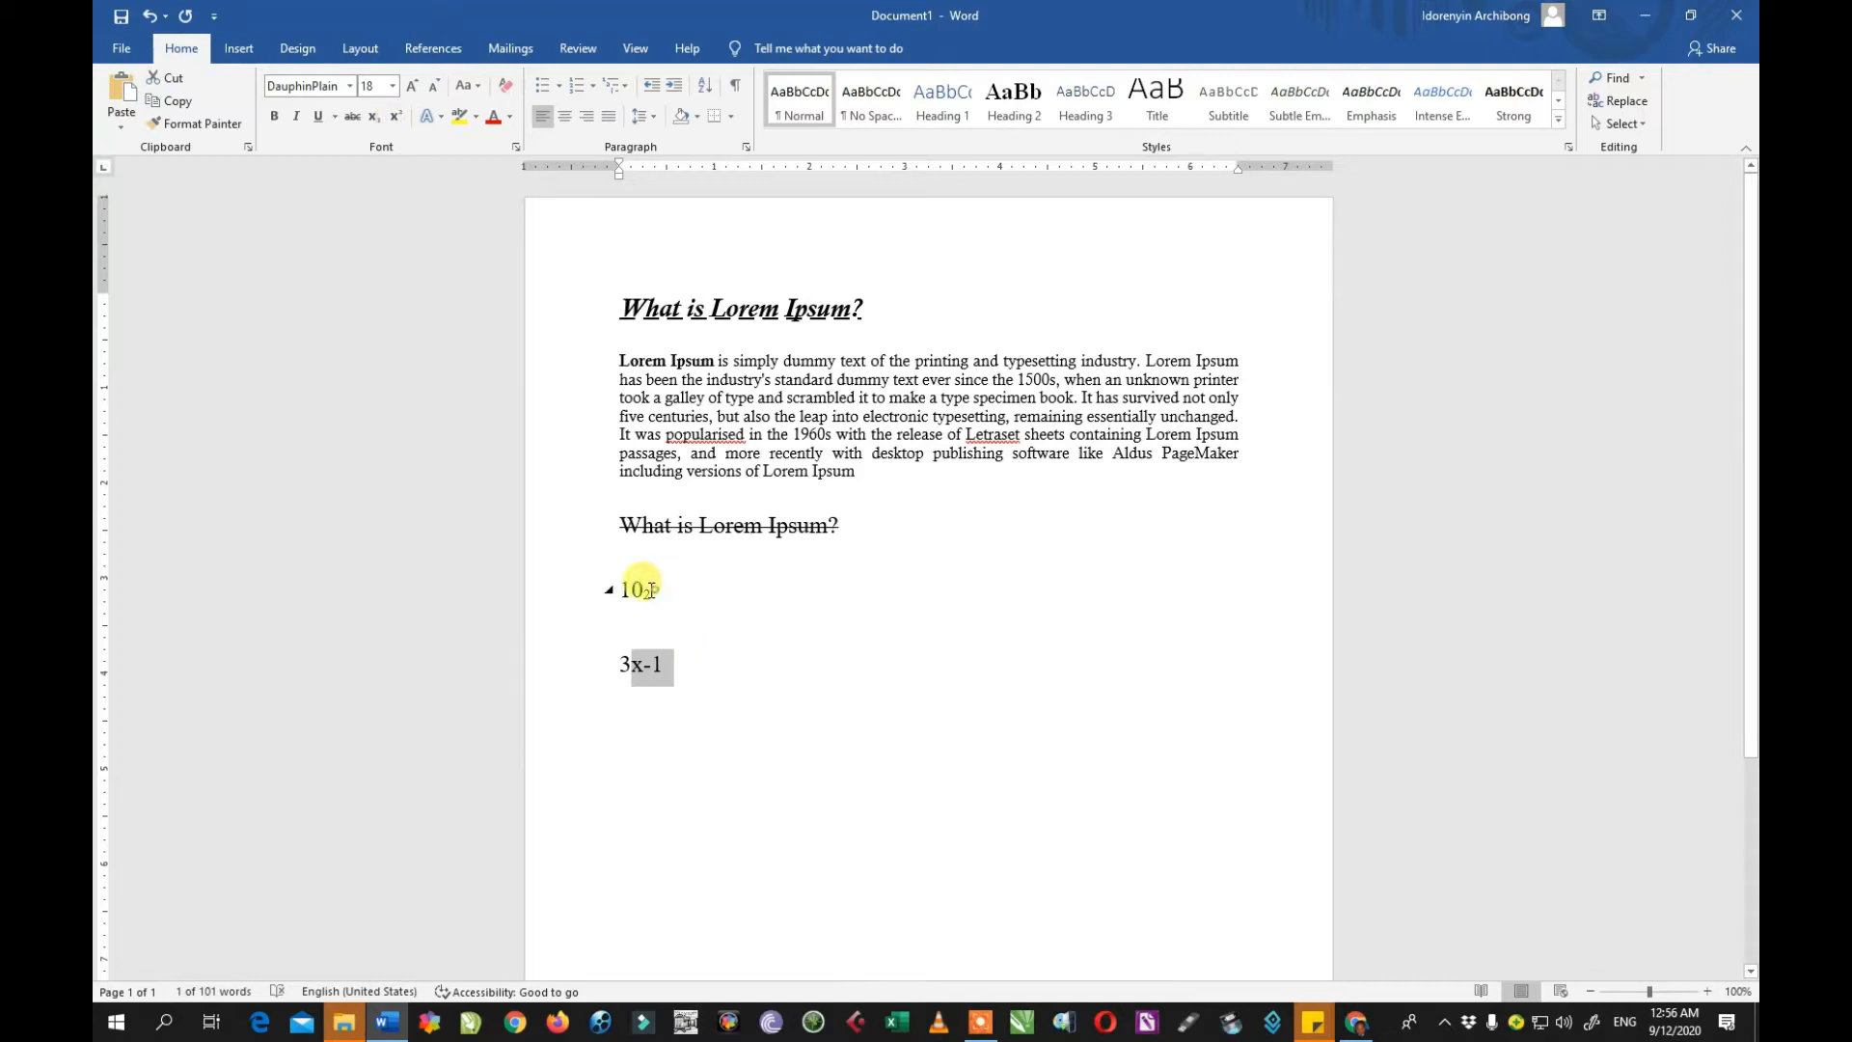
{"action": "left_click_drag", "start_coordinate": [641, 589], "coordinate": [646, 590]}
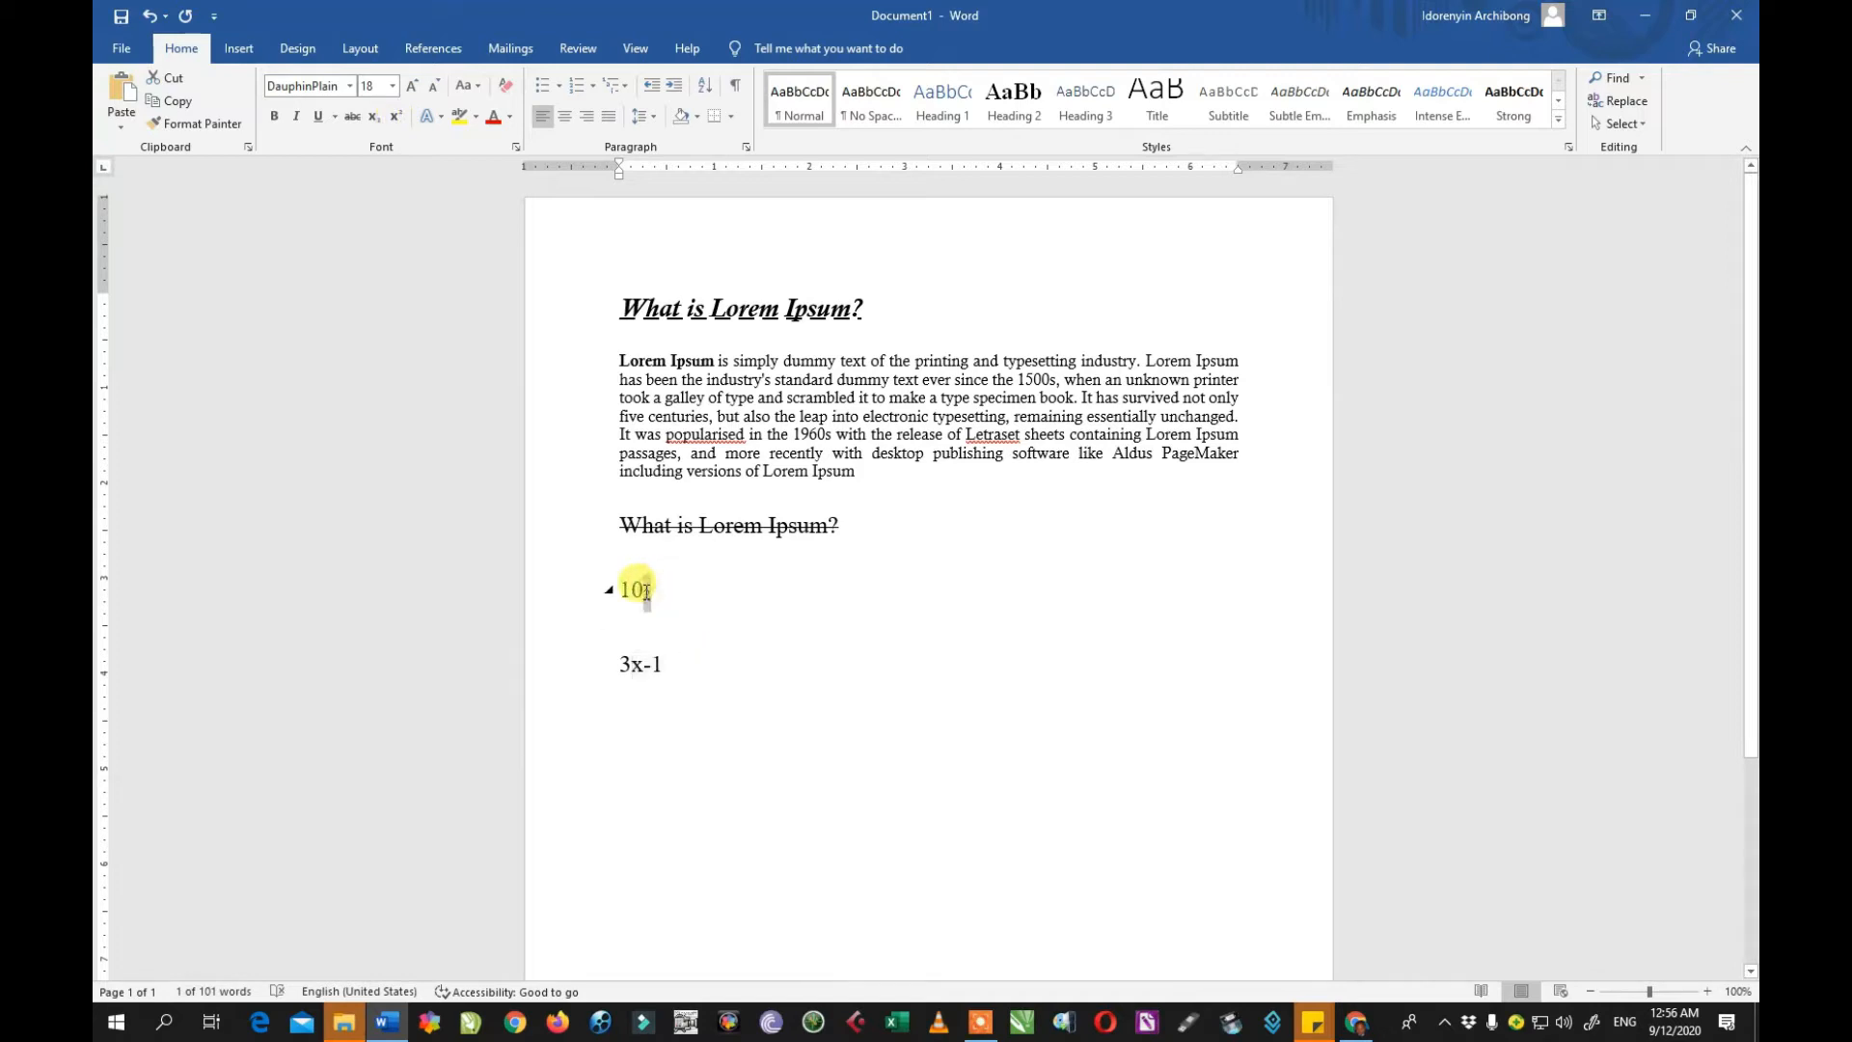
{"action": "left_click", "coordinate": [373, 118]}
{"action": "left_click", "coordinate": [822, 633]}
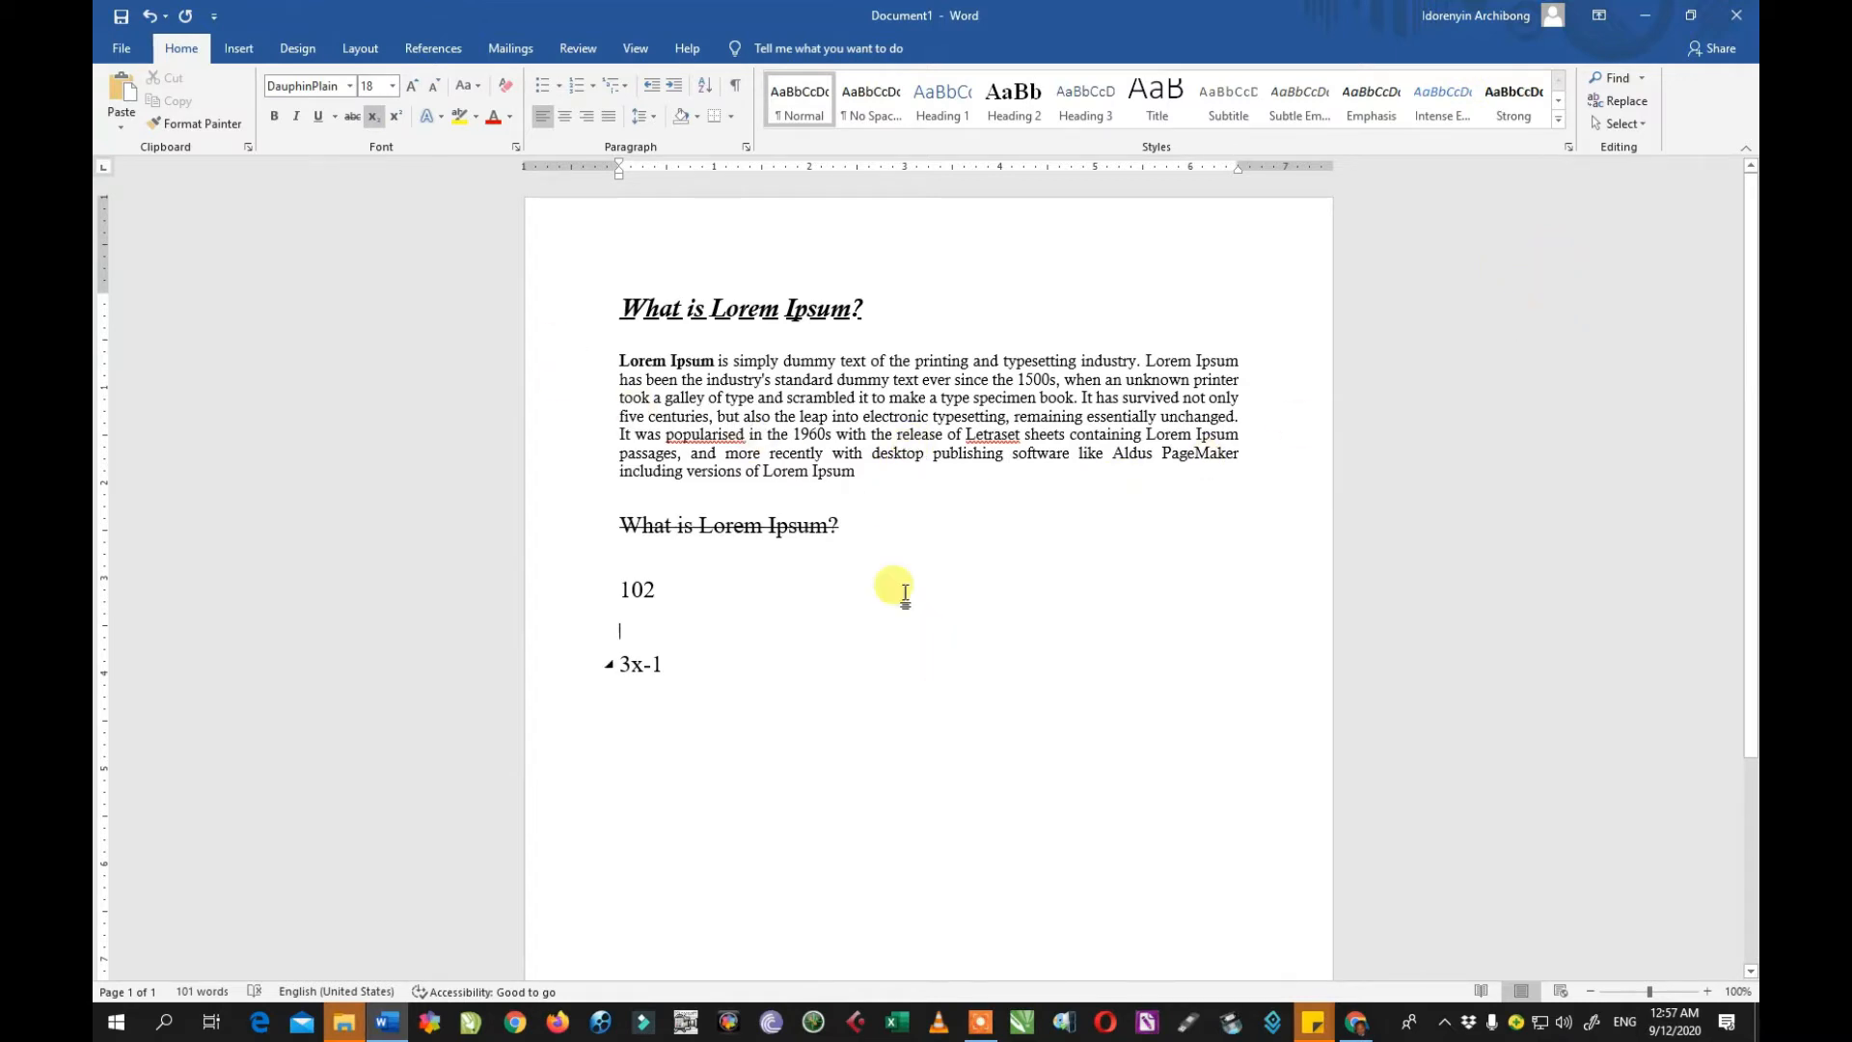
Step: Delete the lower struck-through heading together with the 102 and 3x-1 lines beneath it
{"action": "scroll", "coordinate": [888, 509], "scroll_direction": "down", "scroll_amount": 3}
{"action": "left_click_drag", "start_coordinate": [785, 574], "coordinate": [644, 380]}
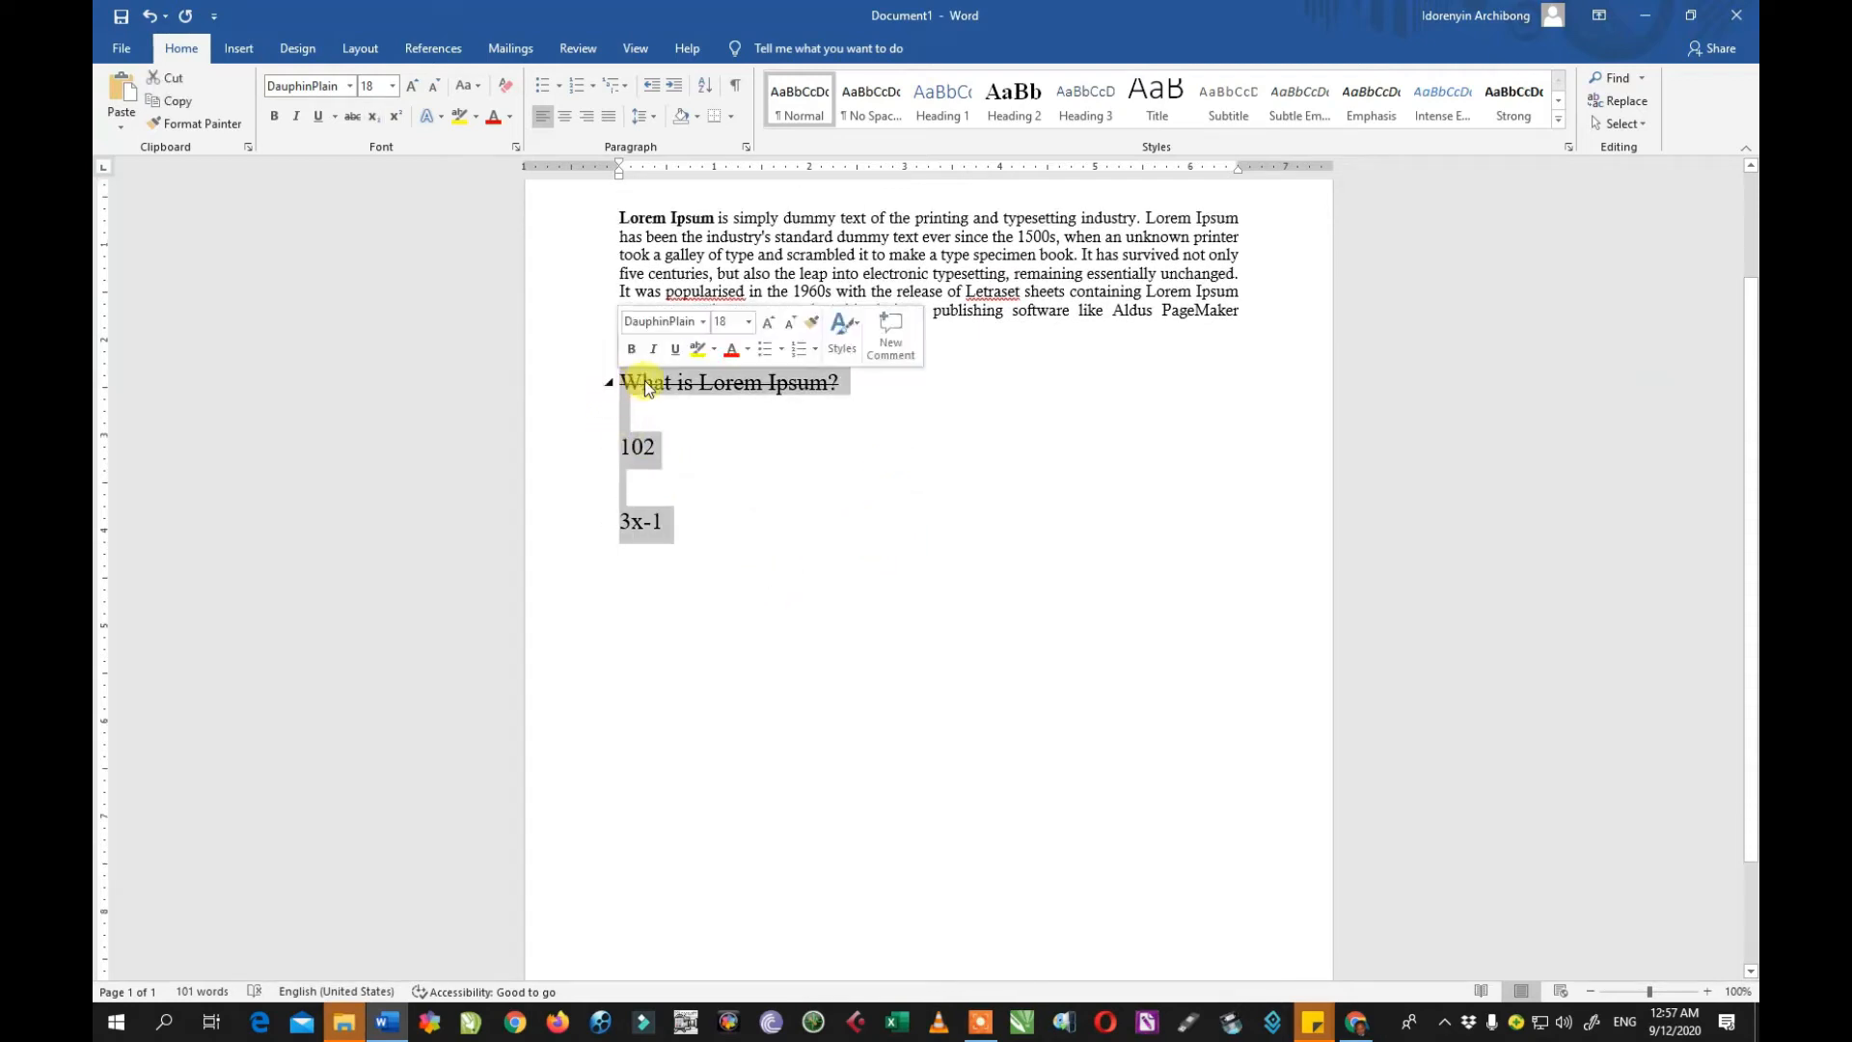
{"action": "key", "text": "Delete"}
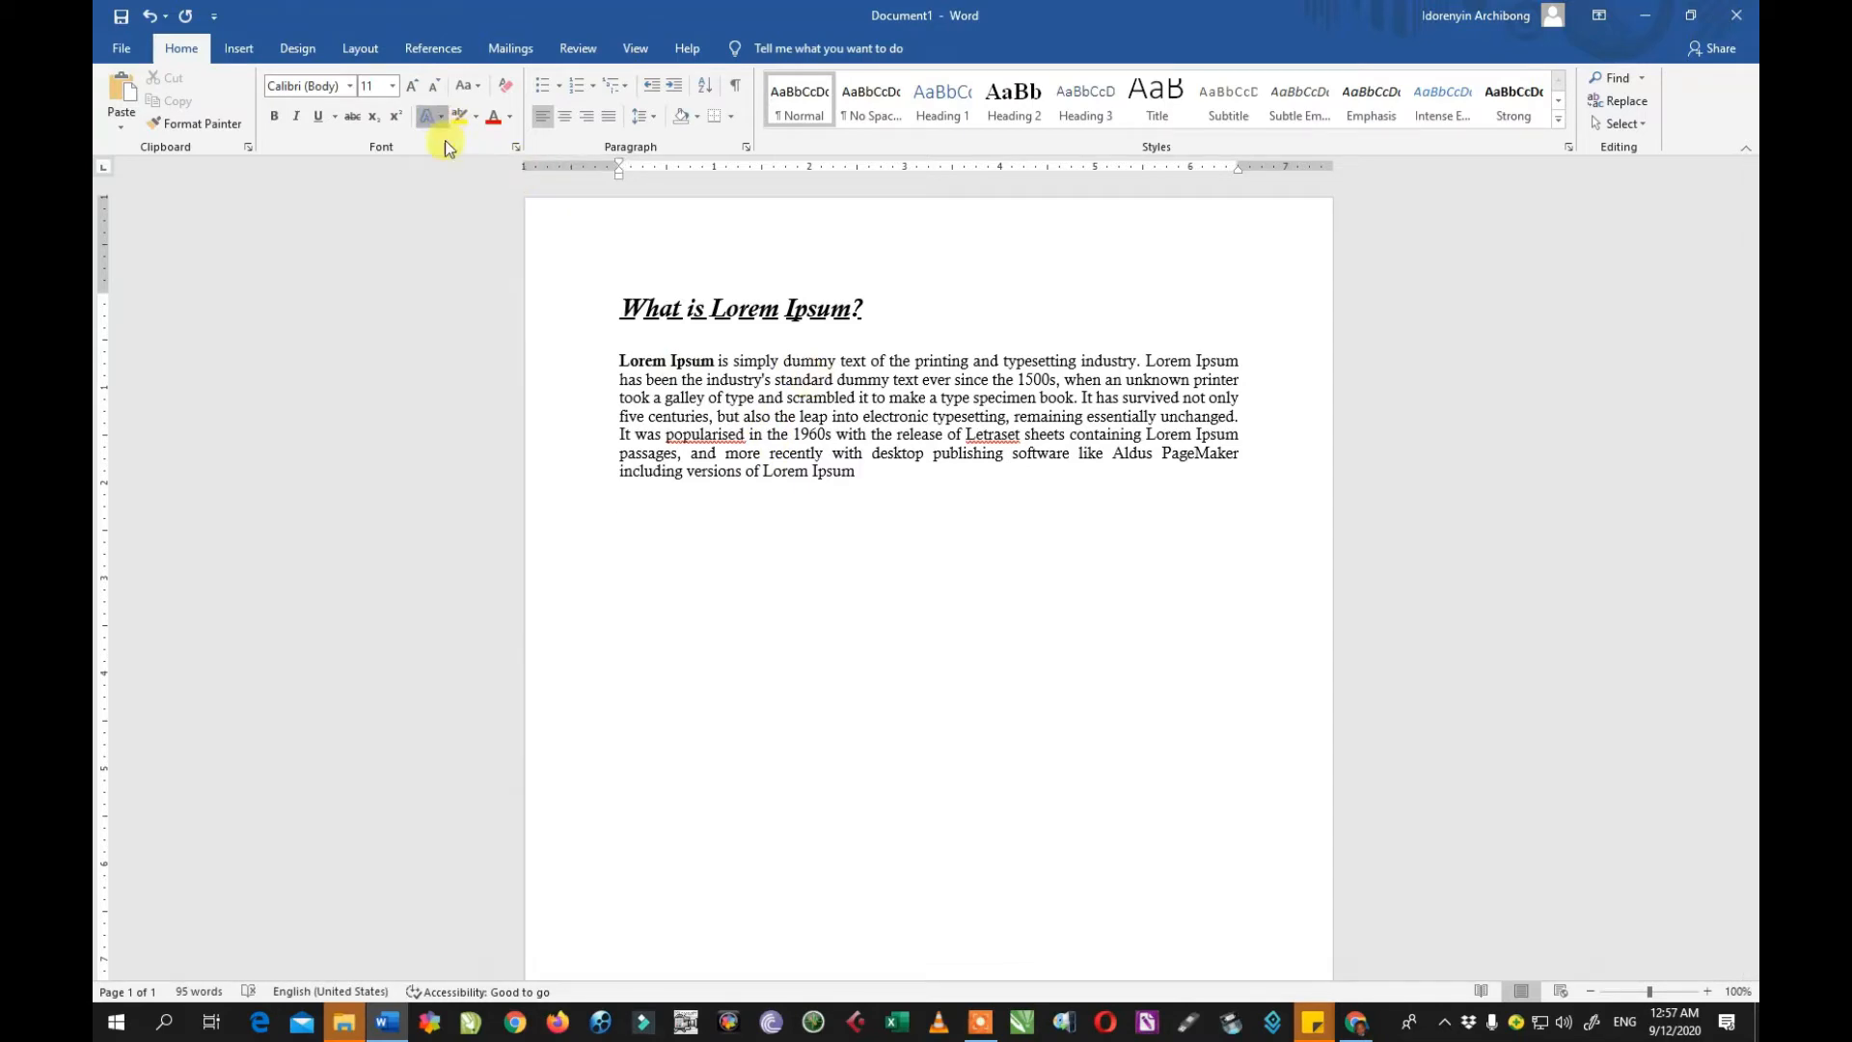
Step: Remove the bold formatting and the underline from the heading "What is Lorem Ipsum?"
{"action": "left_click", "coordinate": [435, 117]}
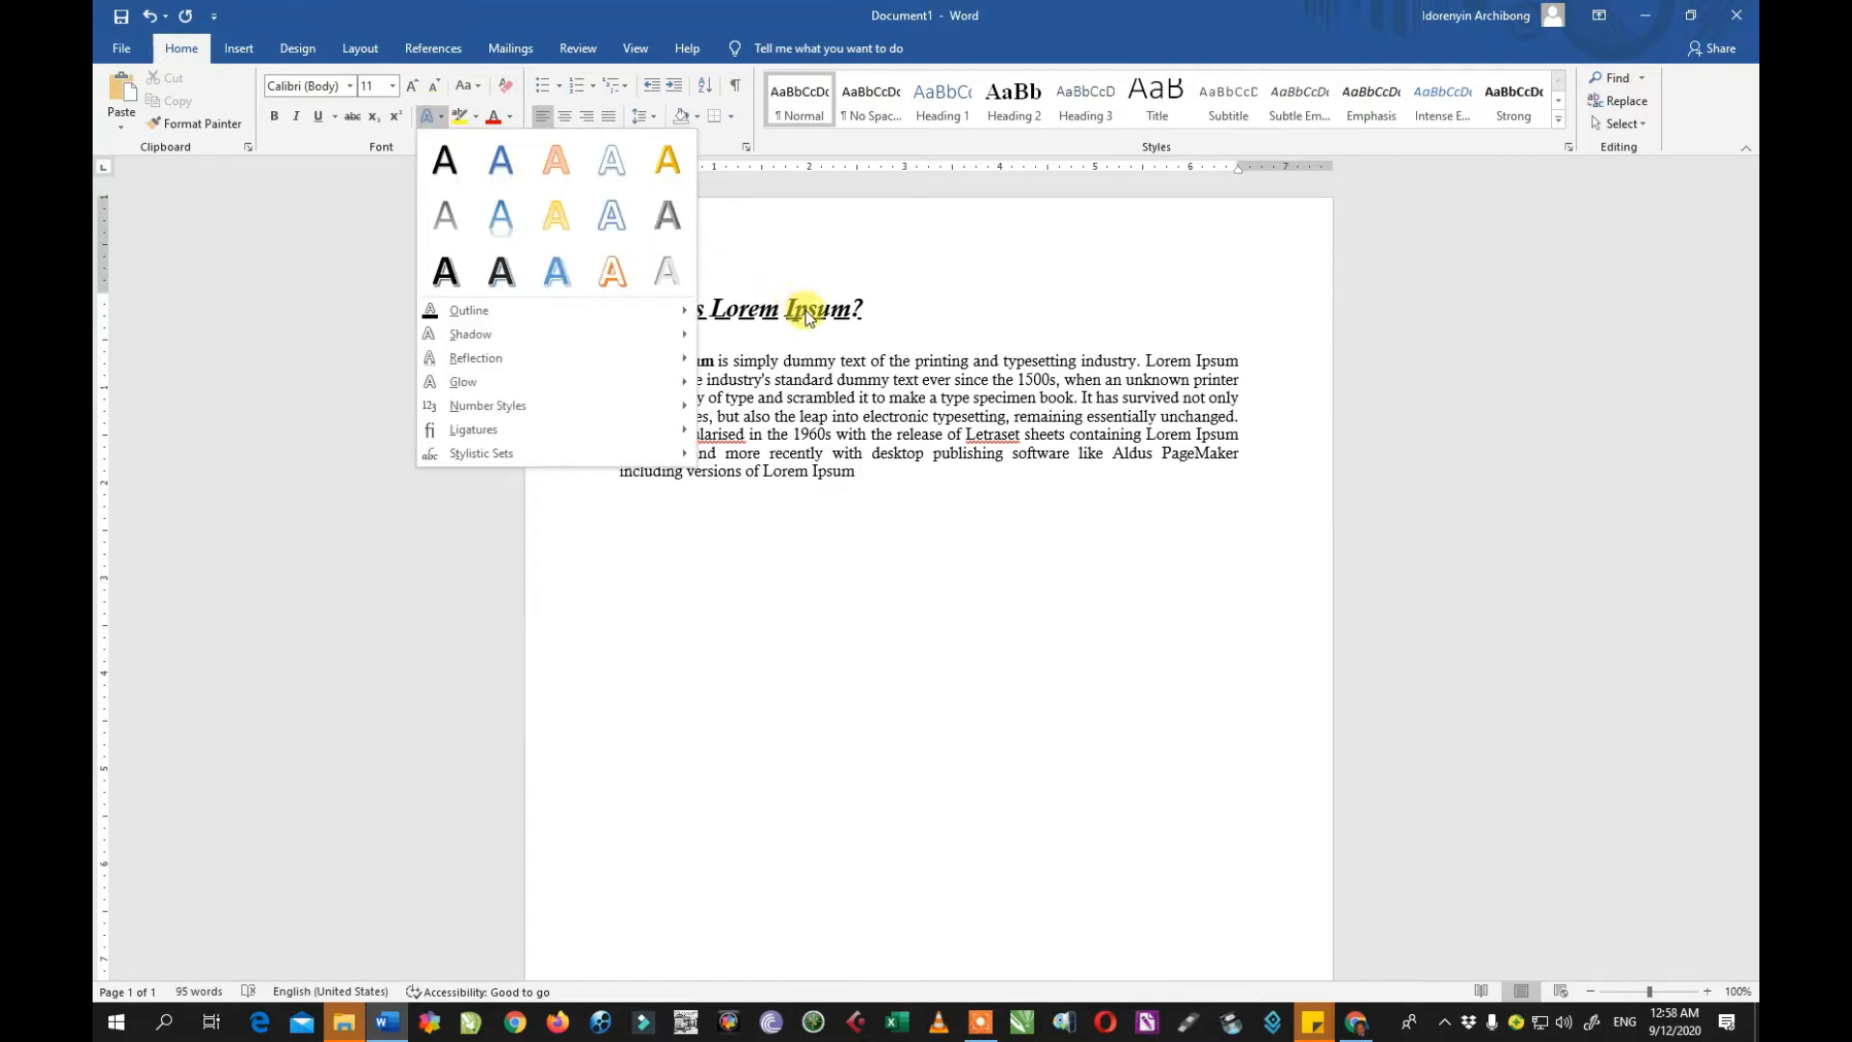
{"action": "left_click", "coordinate": [868, 309]}
{"action": "left_click_drag", "start_coordinate": [873, 310], "coordinate": [627, 291]}
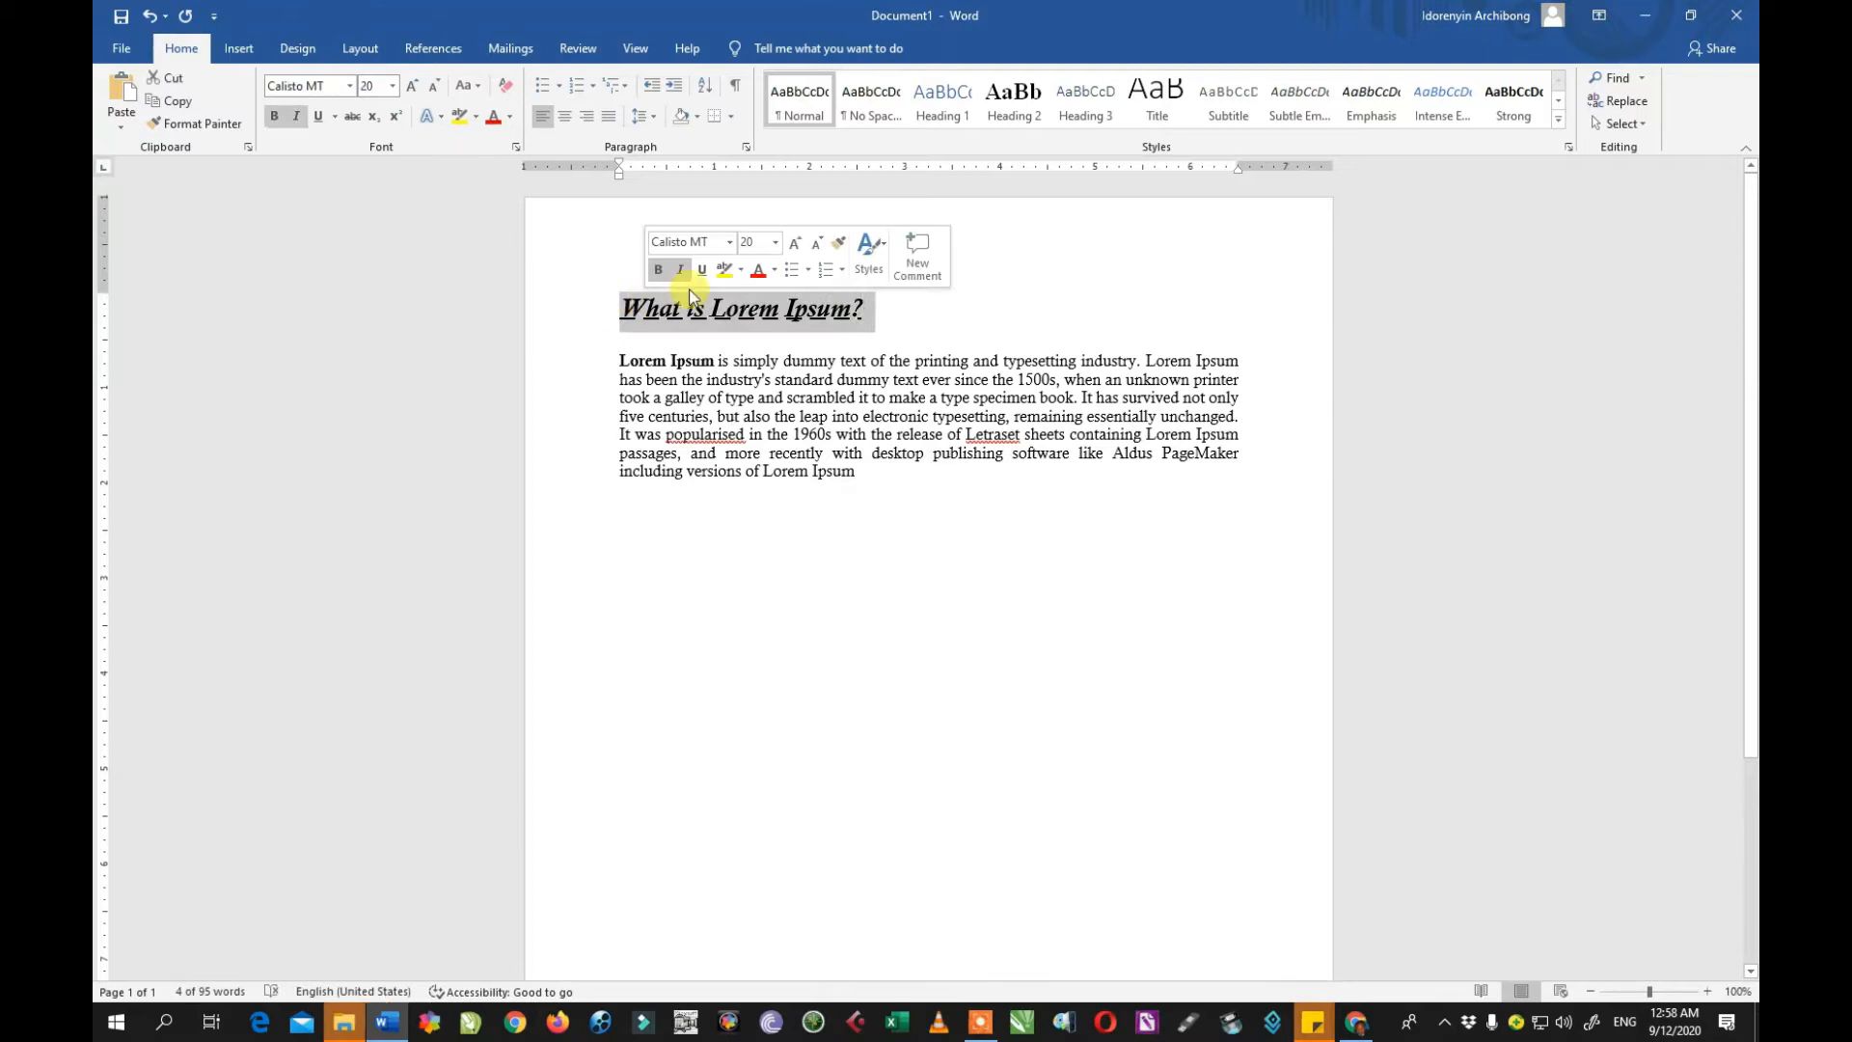
{"action": "left_click", "coordinate": [274, 118]}
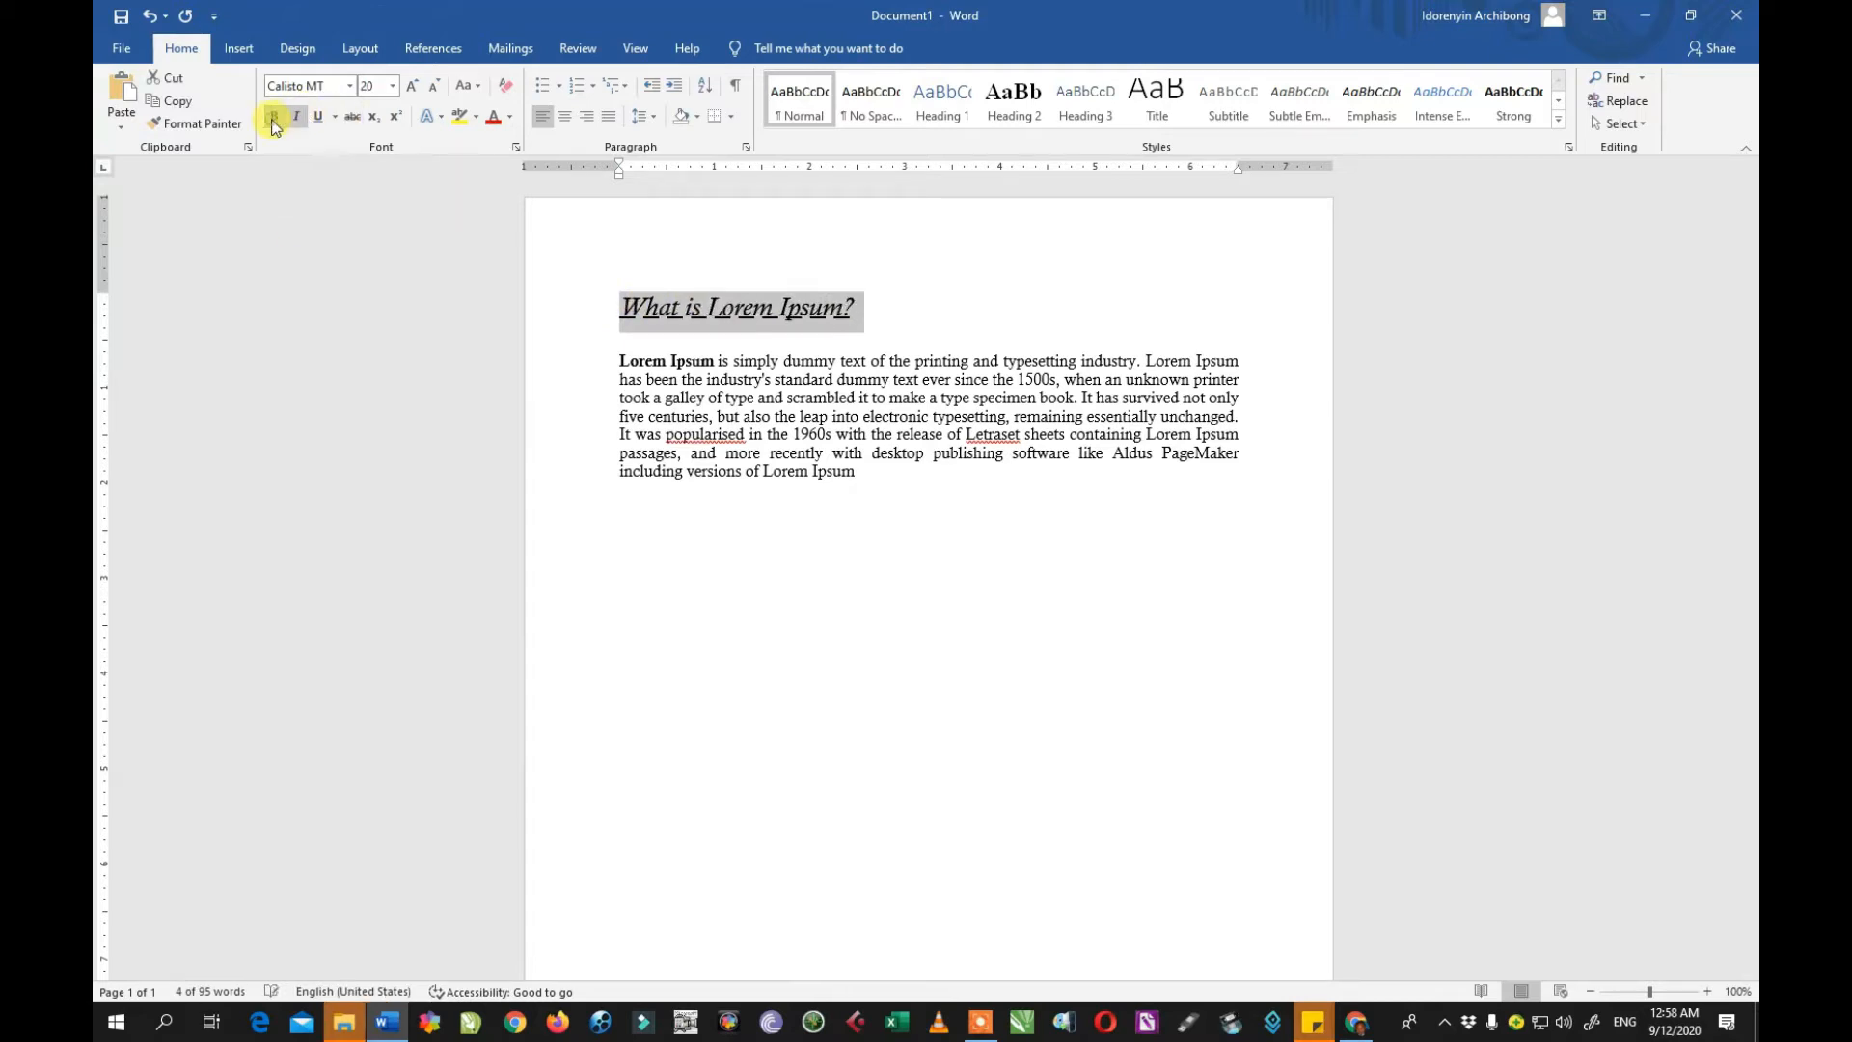
{"action": "left_click", "coordinate": [320, 122]}
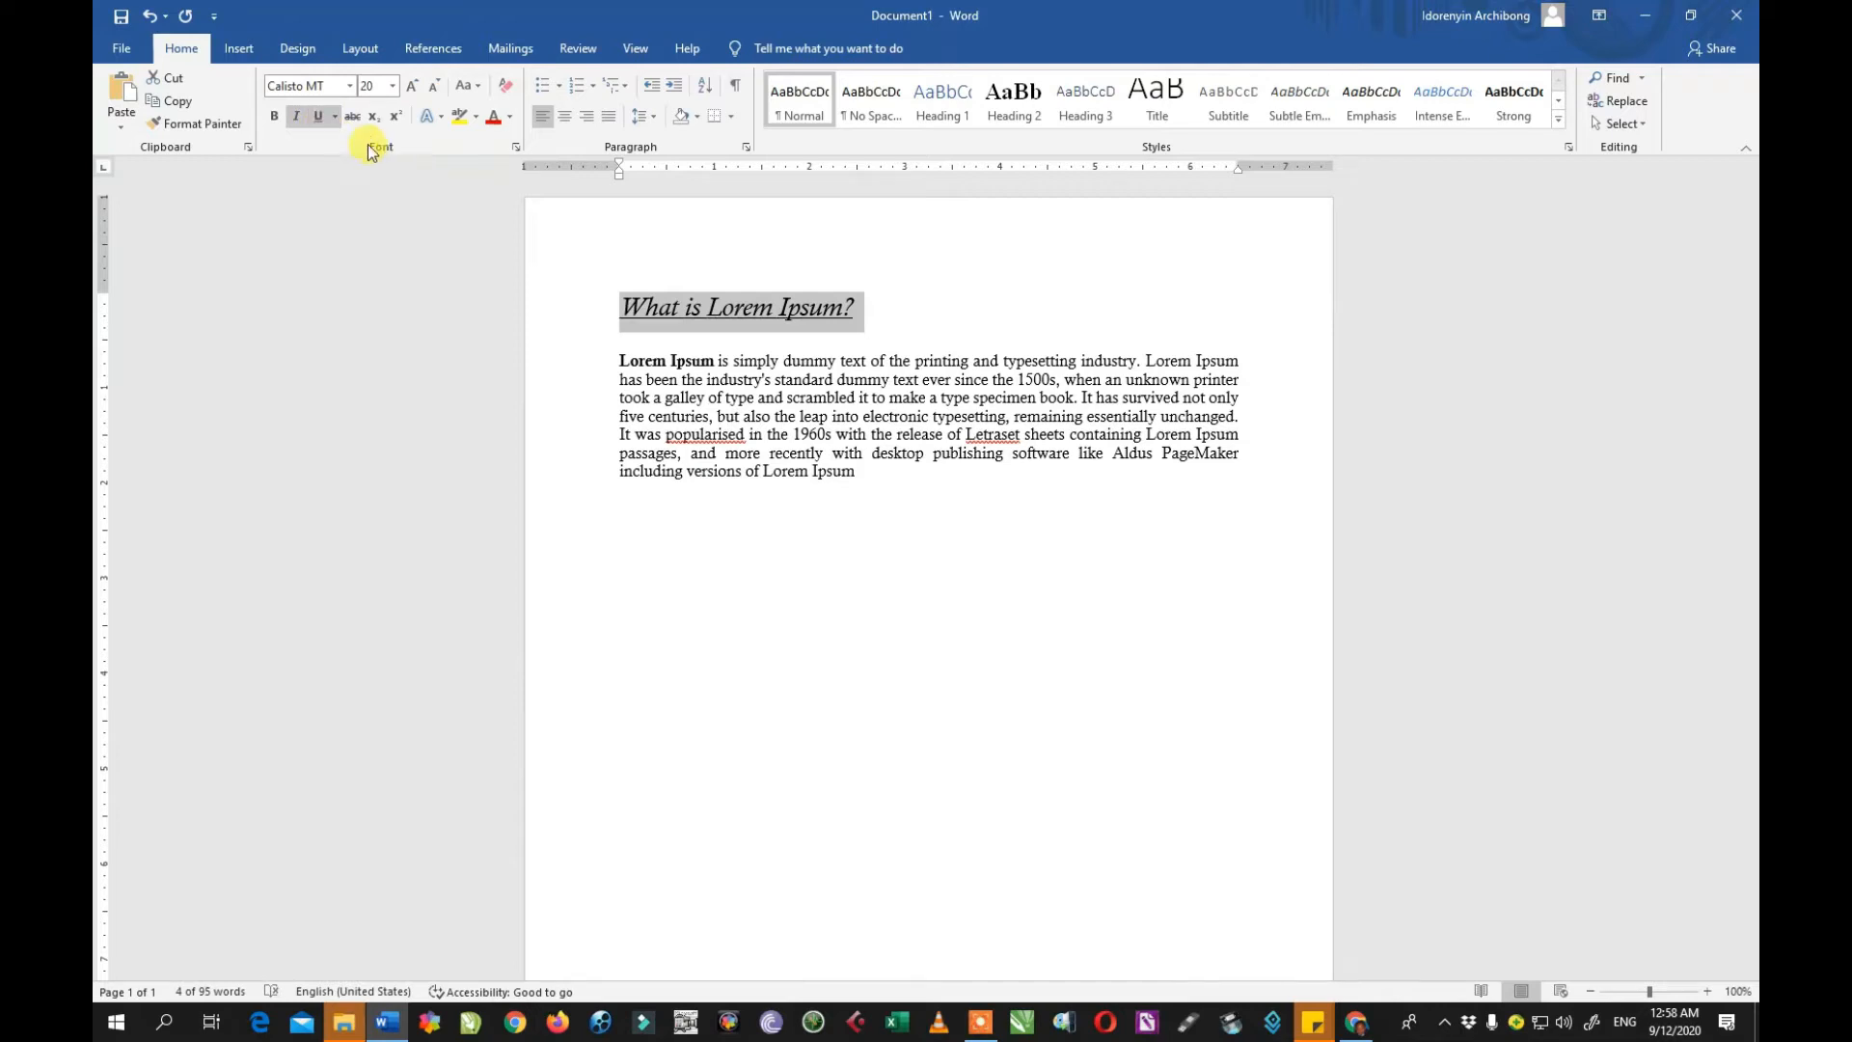
{"action": "left_click", "coordinate": [332, 116]}
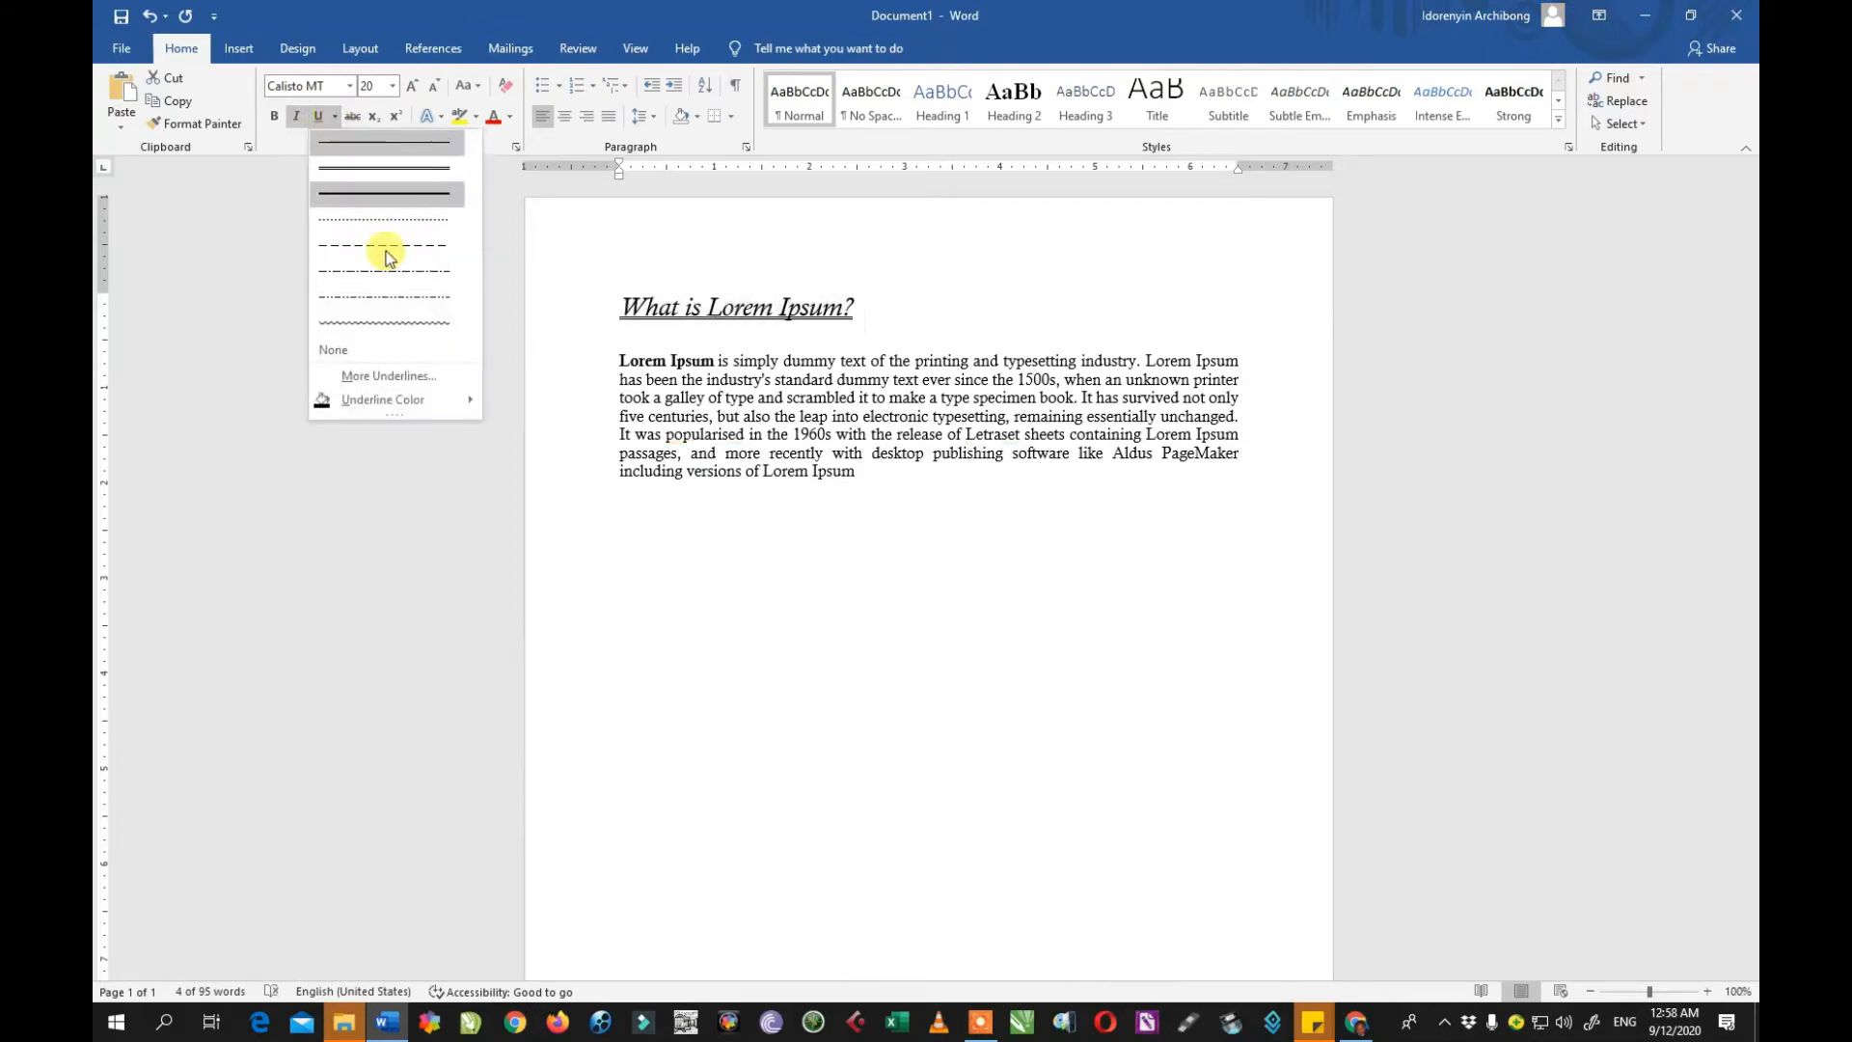
{"action": "left_click", "coordinate": [387, 351]}
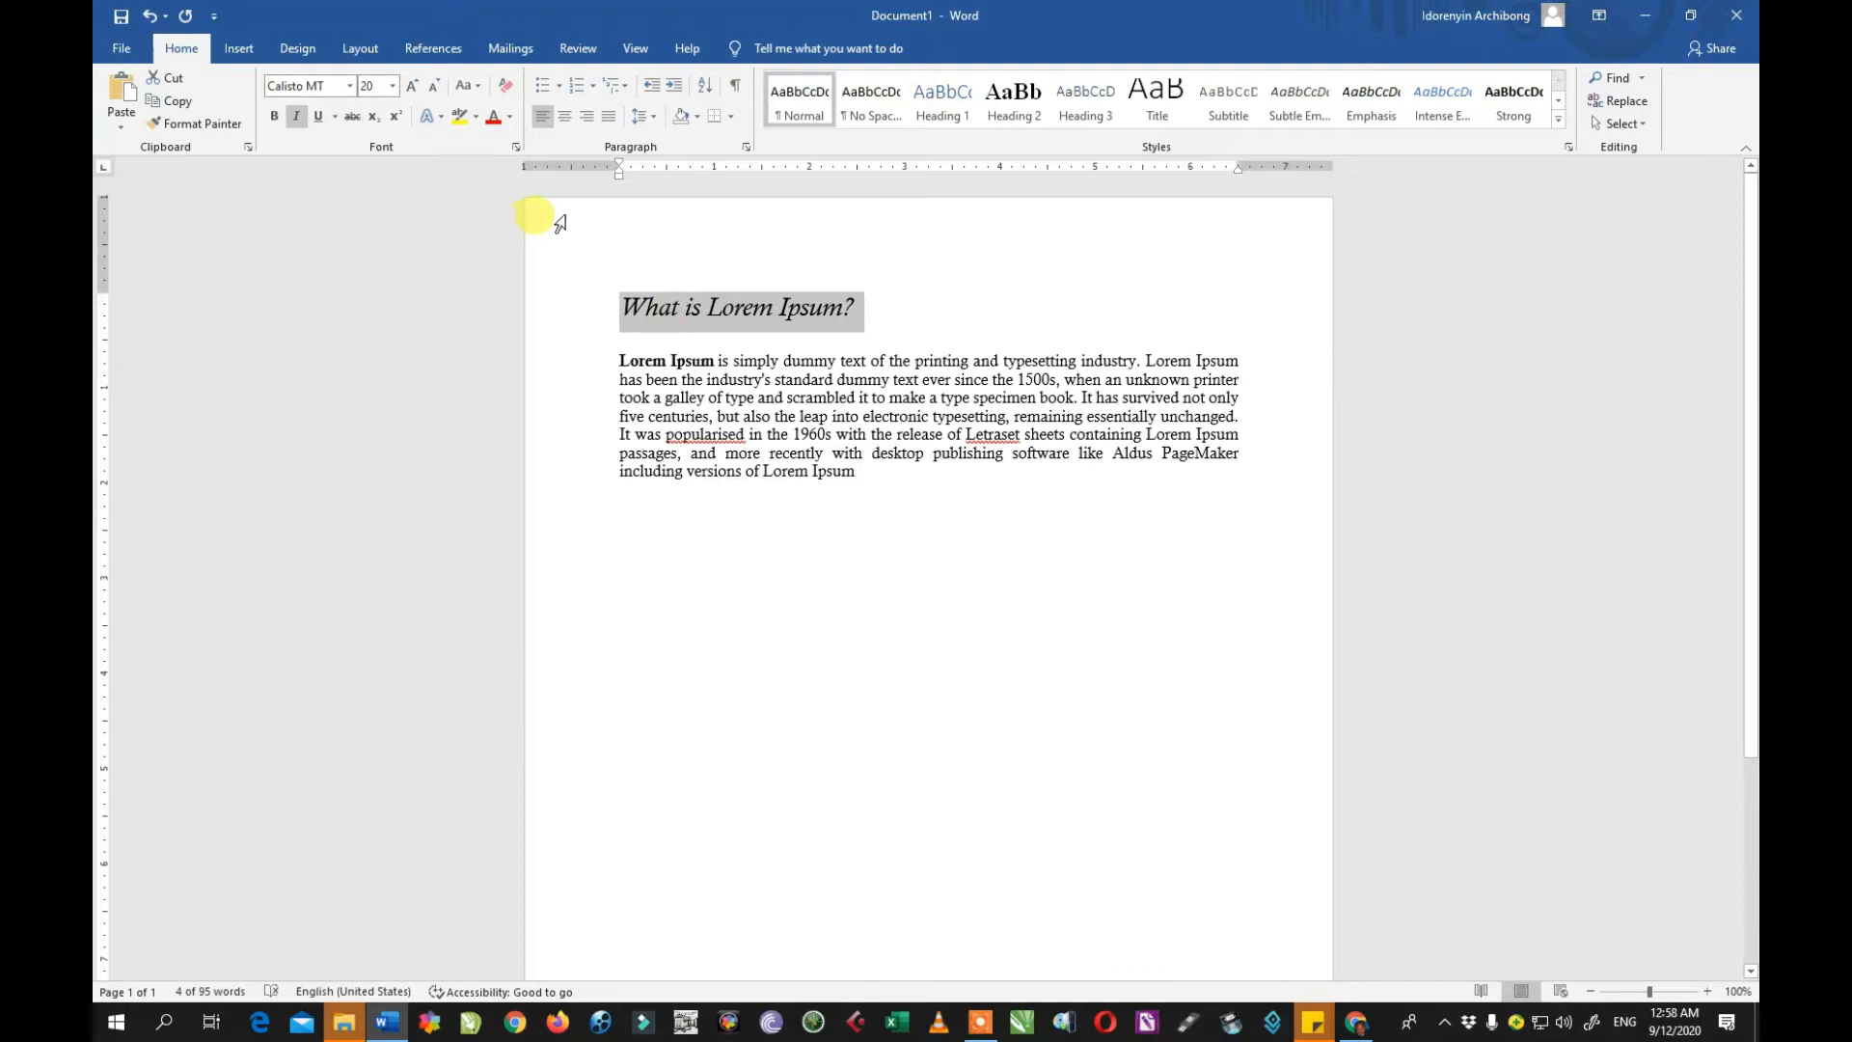
Step: Apply the black preset text effect with a blue shadow to the heading "What is Lorem Ipsum?"
{"action": "left_click", "coordinate": [432, 118]}
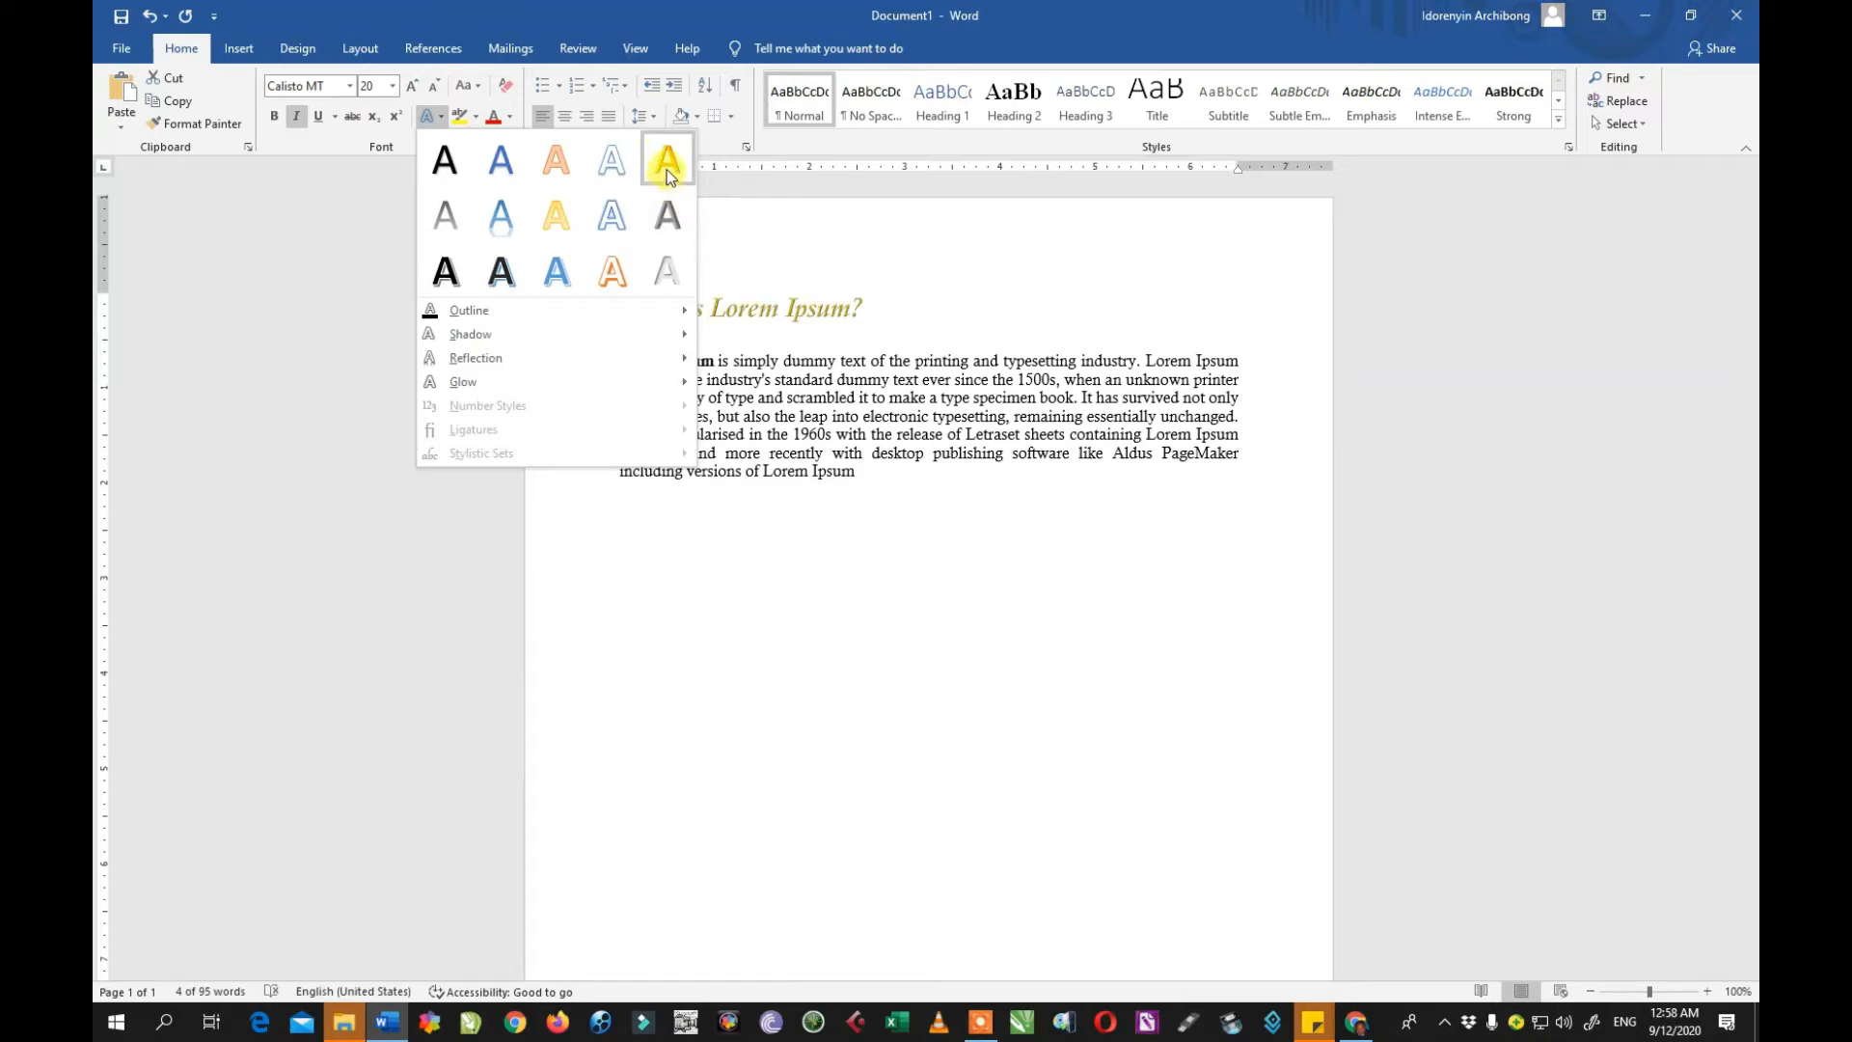
{"action": "left_click", "coordinate": [502, 270]}
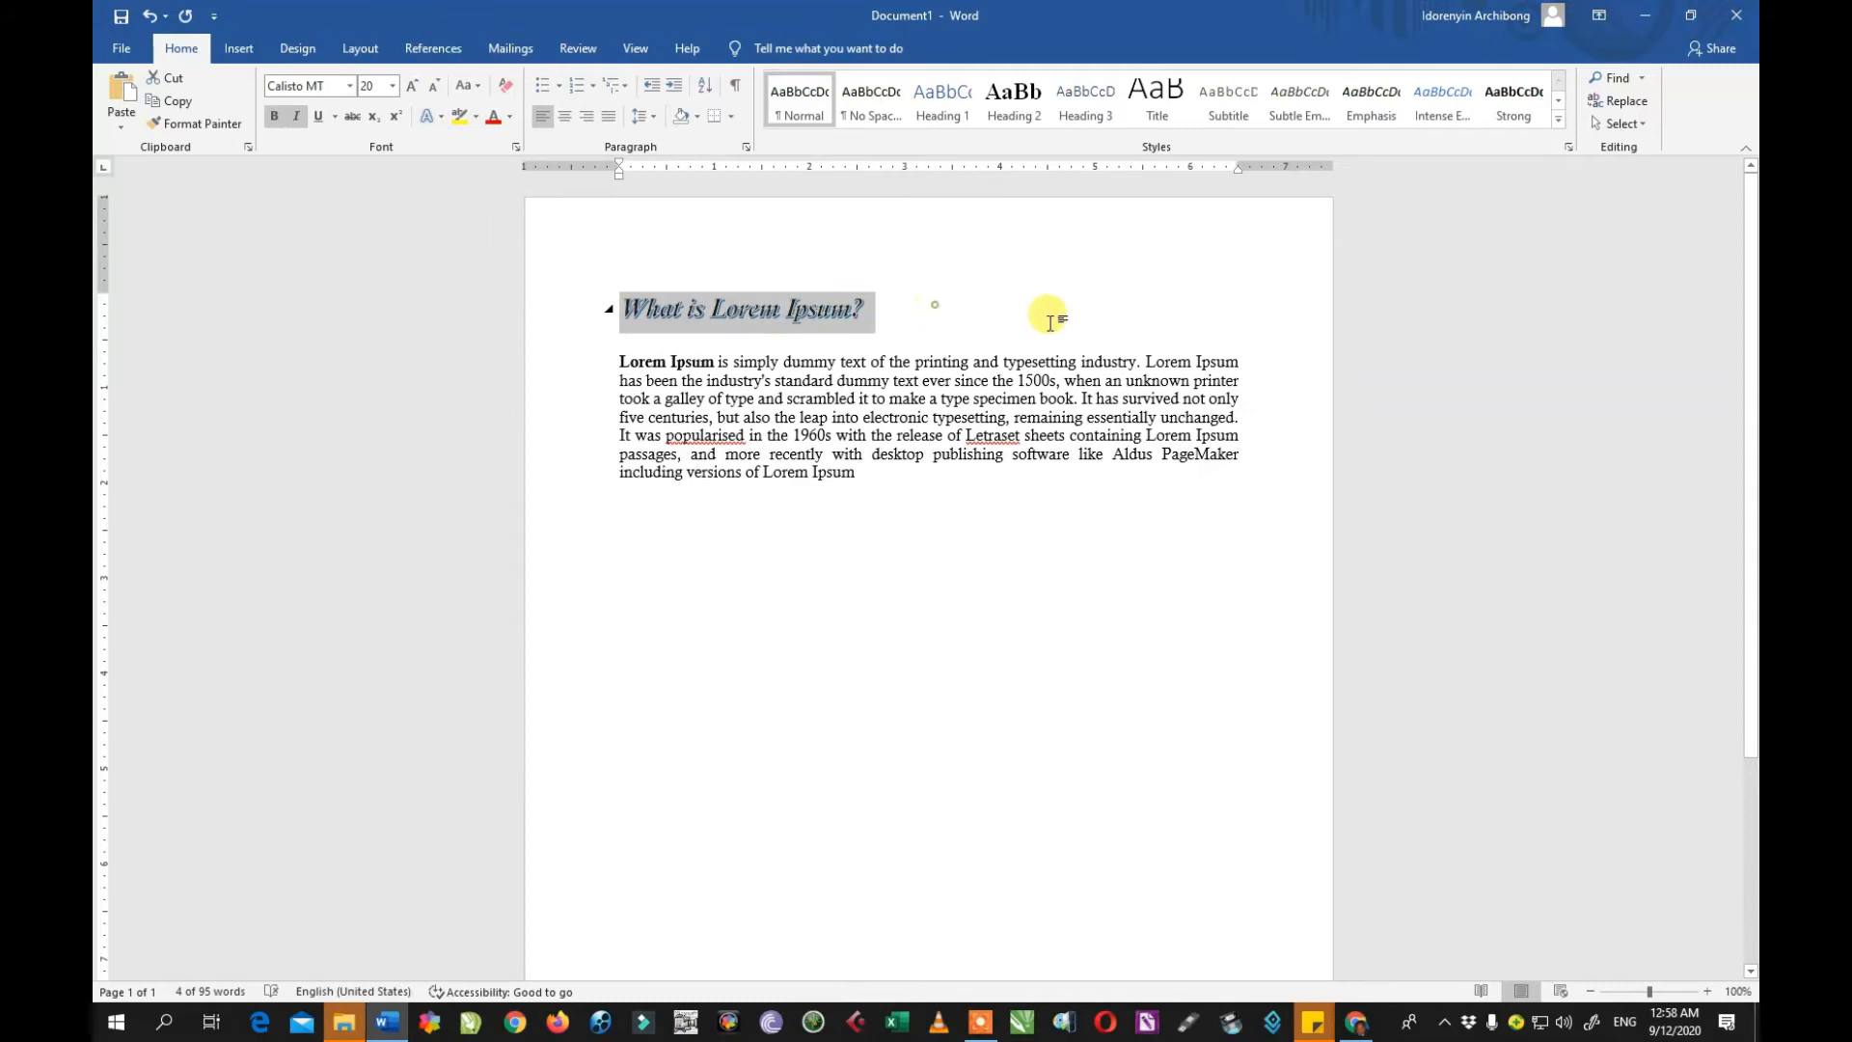
{"action": "left_click", "coordinate": [1100, 321]}
Step: Change the heading's text effect to the black preset with a grey shadow
{"action": "left_click_drag", "start_coordinate": [901, 313], "coordinate": [590, 280]}
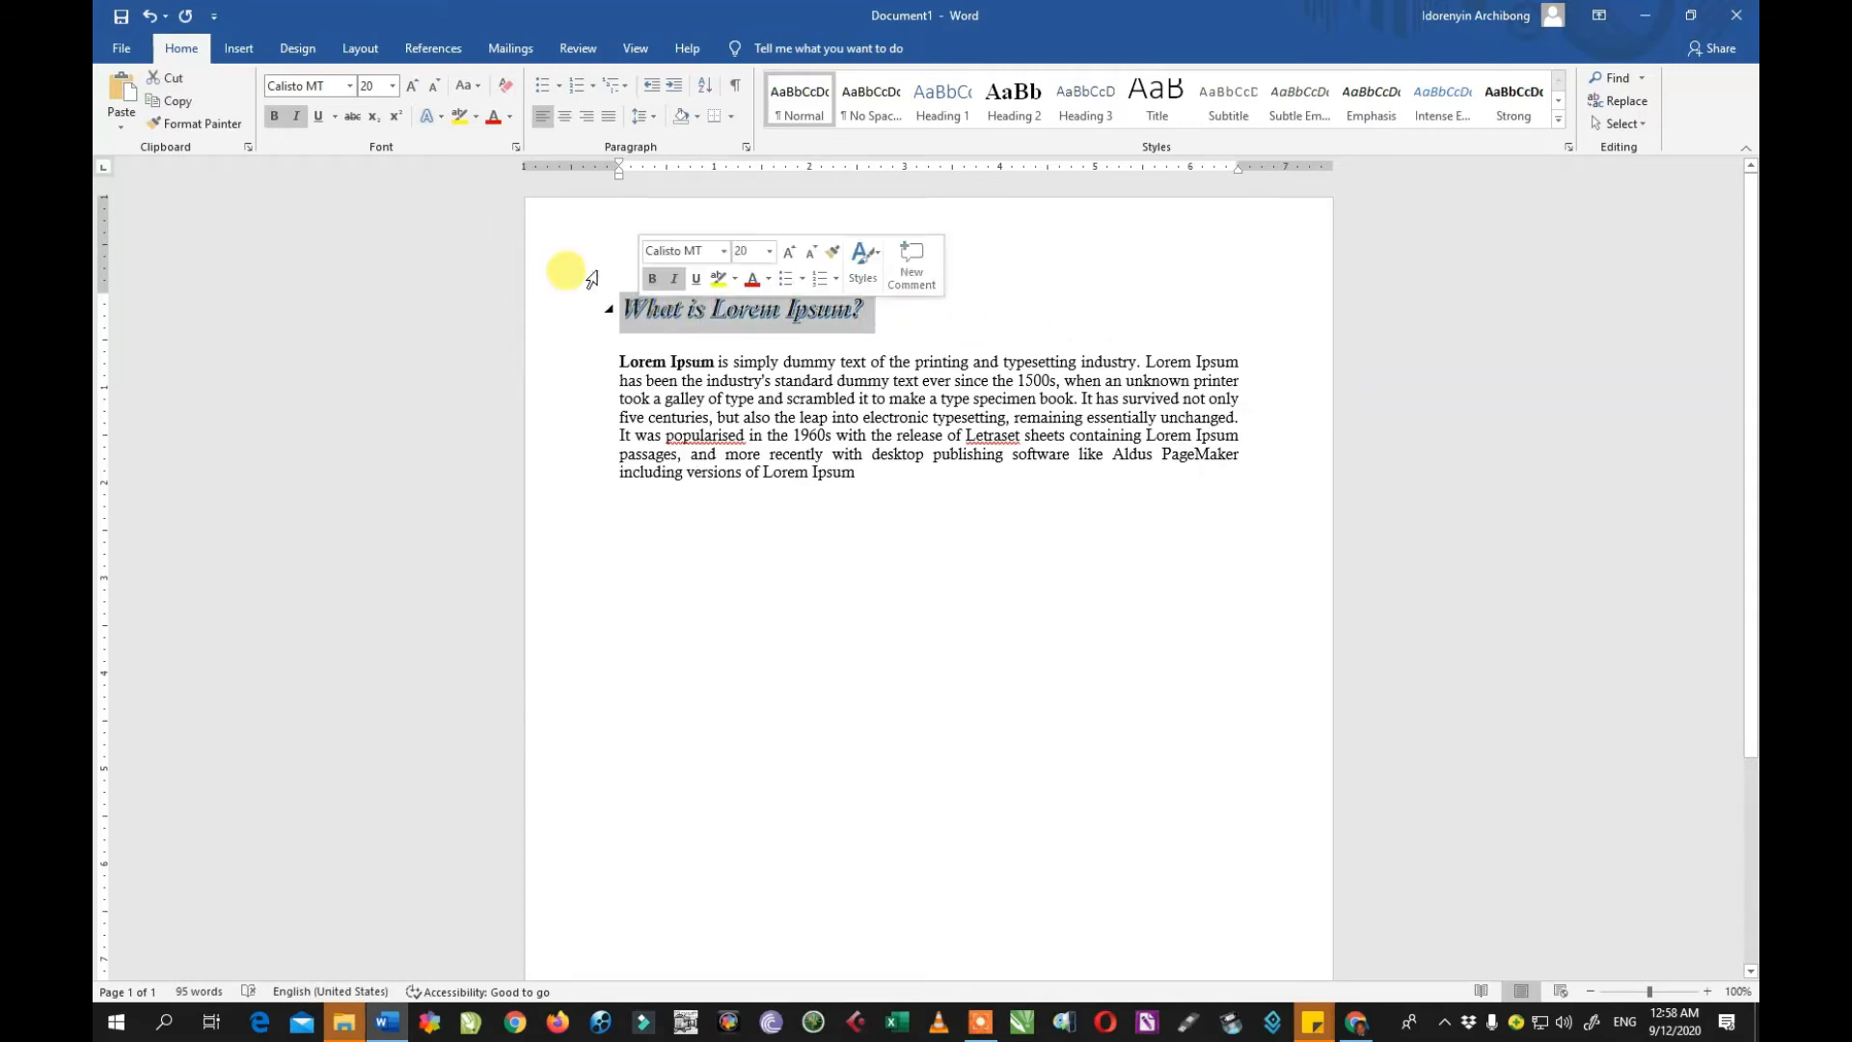
{"action": "left_click", "coordinate": [434, 118]}
{"action": "left_click", "coordinate": [418, 273]}
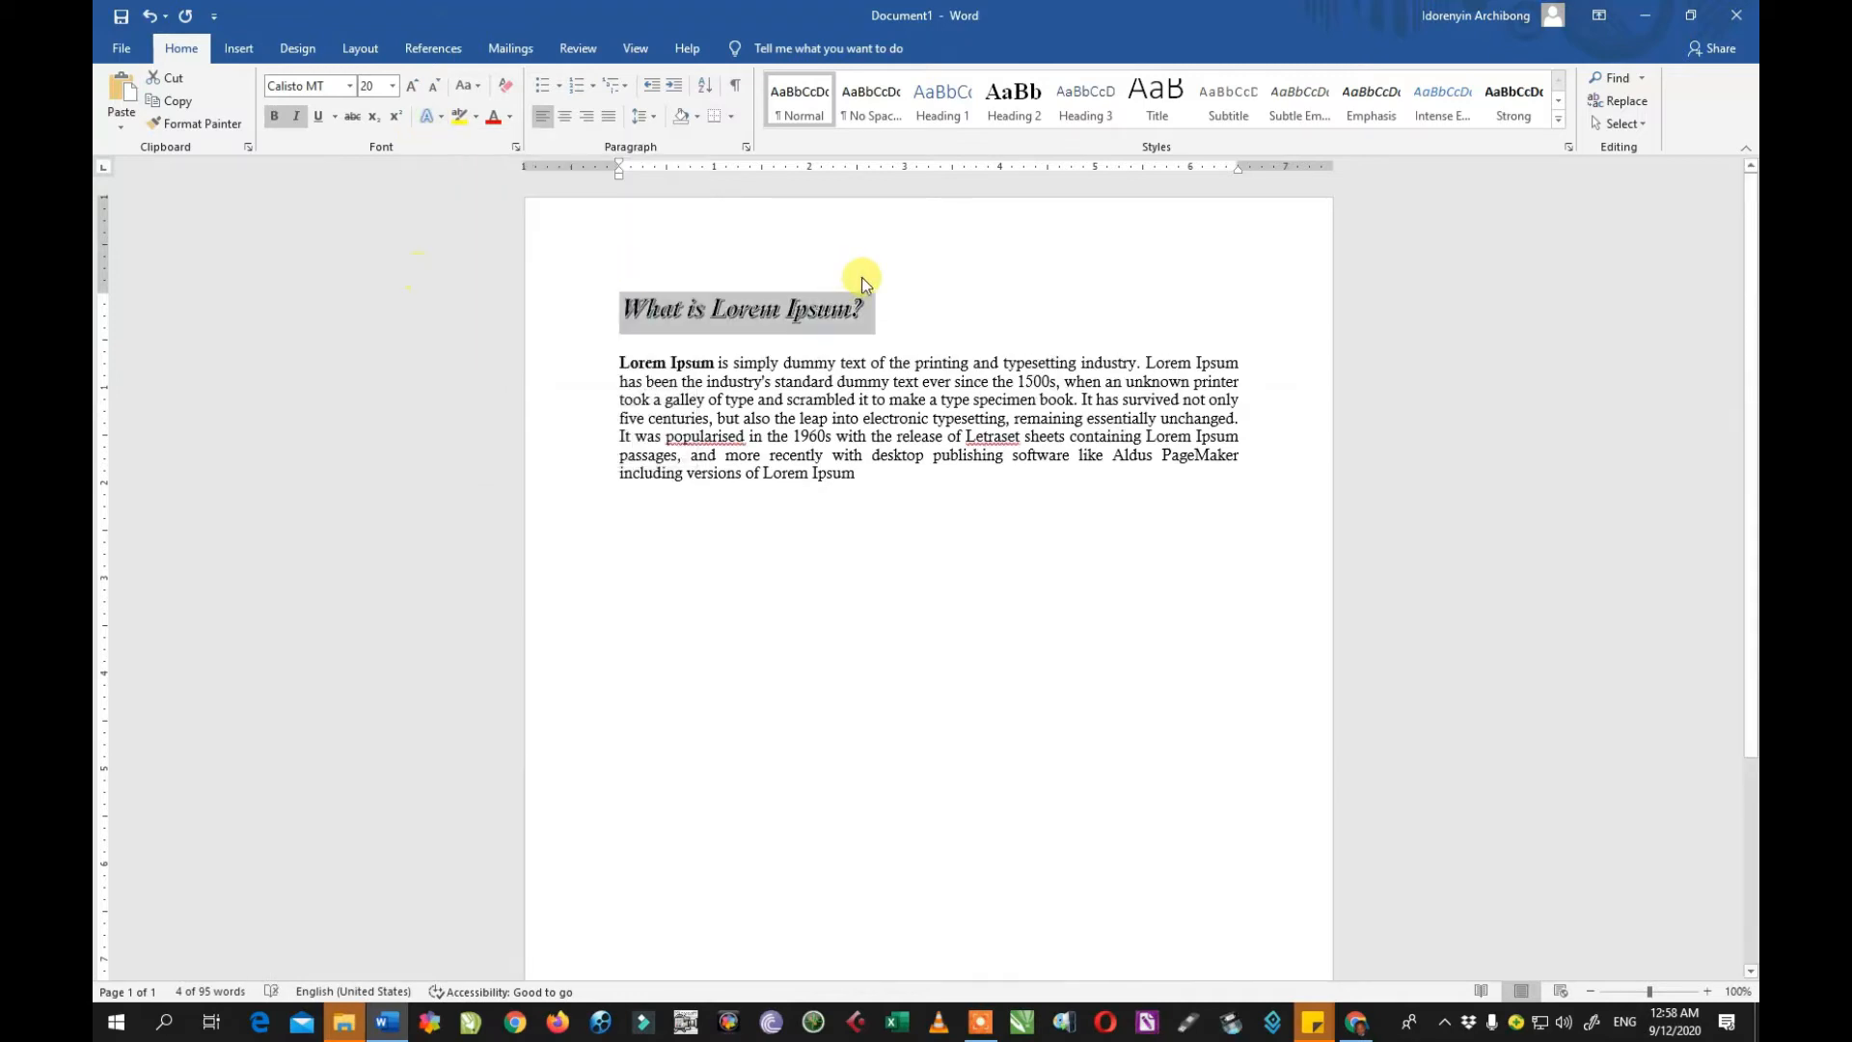
{"action": "left_click", "coordinate": [914, 283]}
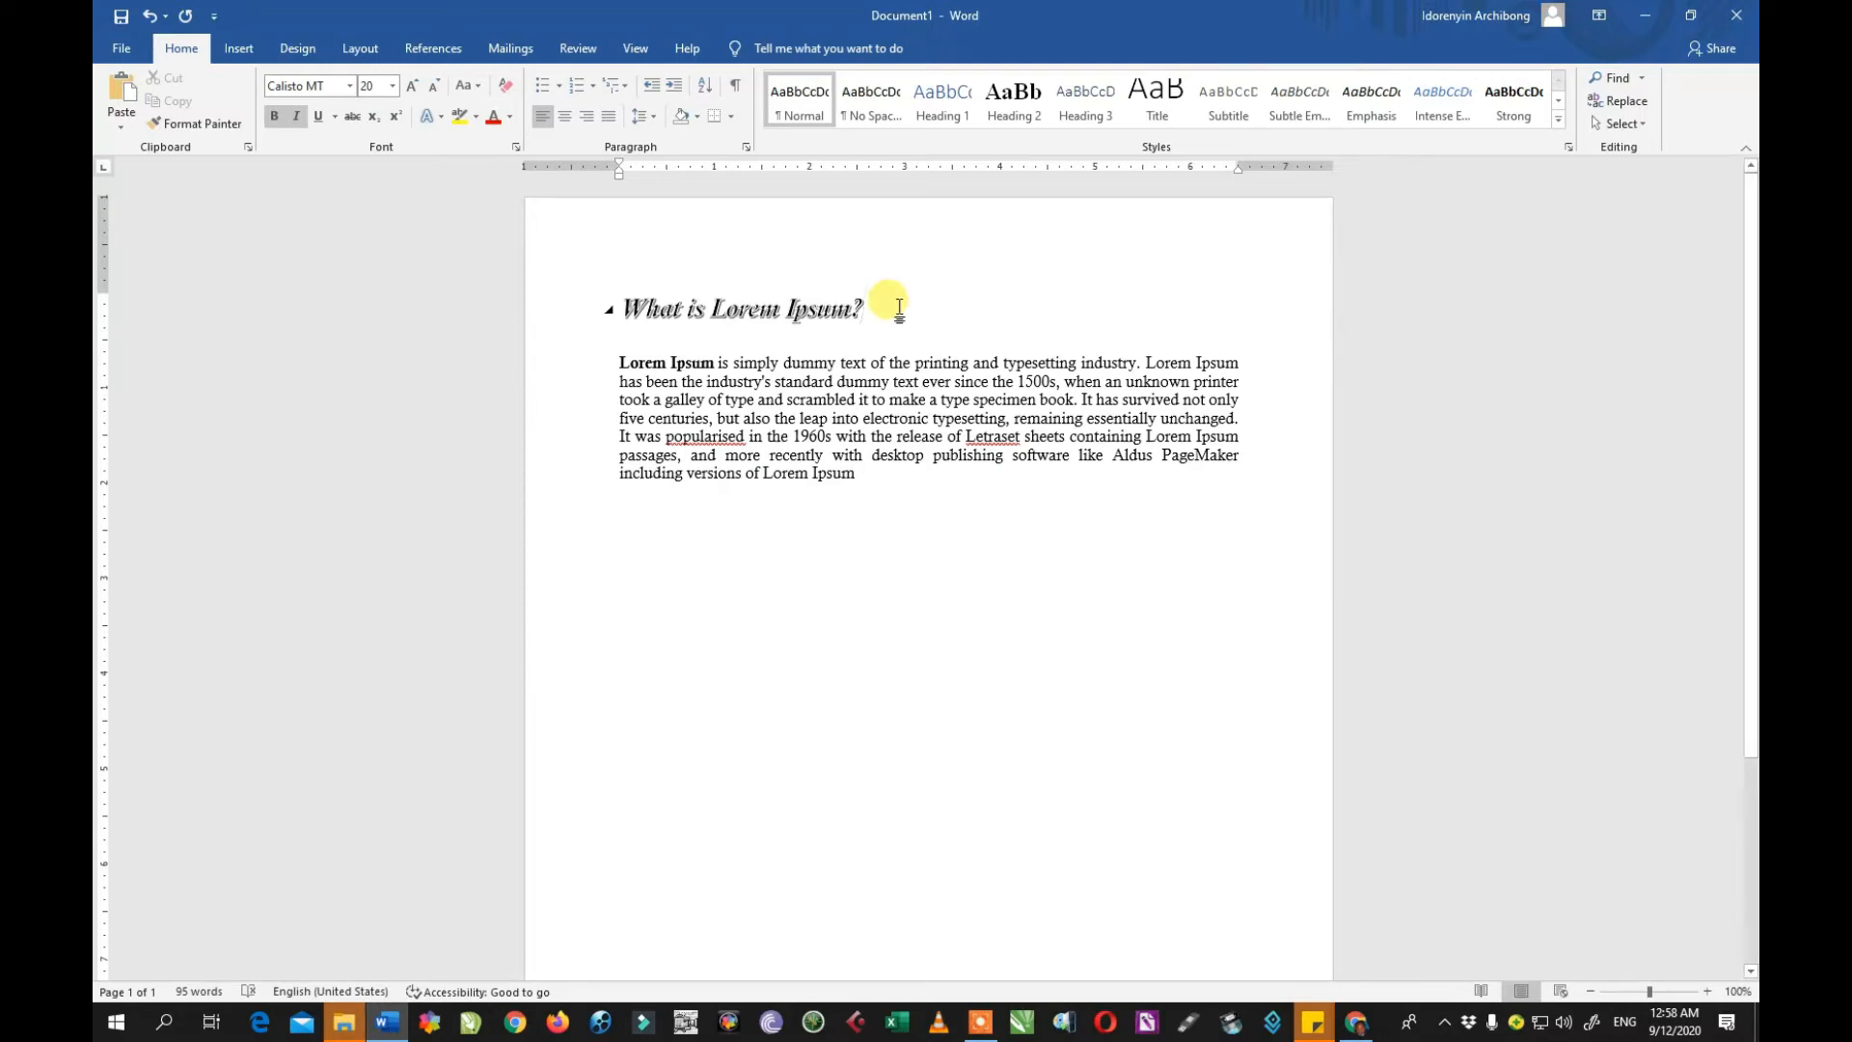
Step: Highlight the heading "What is Lorem Ipsum?" in yellow
{"action": "left_click_drag", "start_coordinate": [899, 307], "coordinate": [621, 305]}
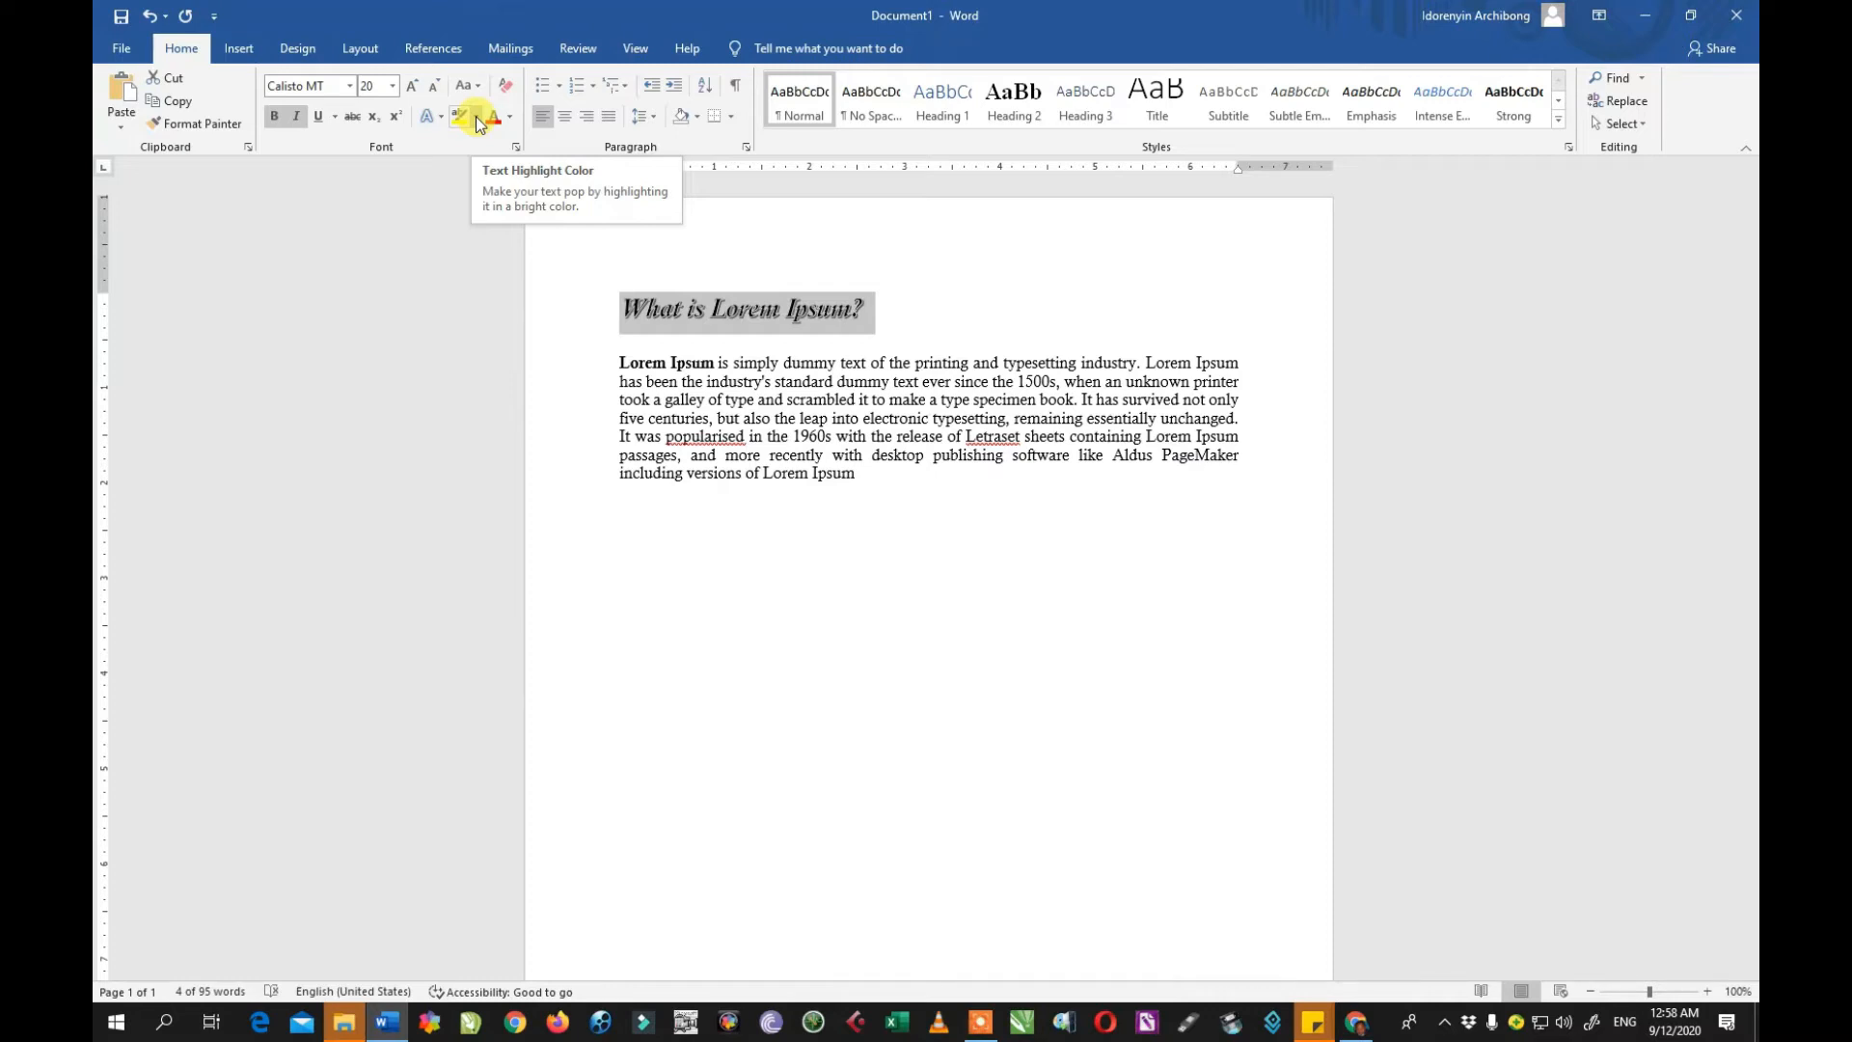
{"action": "left_click", "coordinate": [477, 116]}
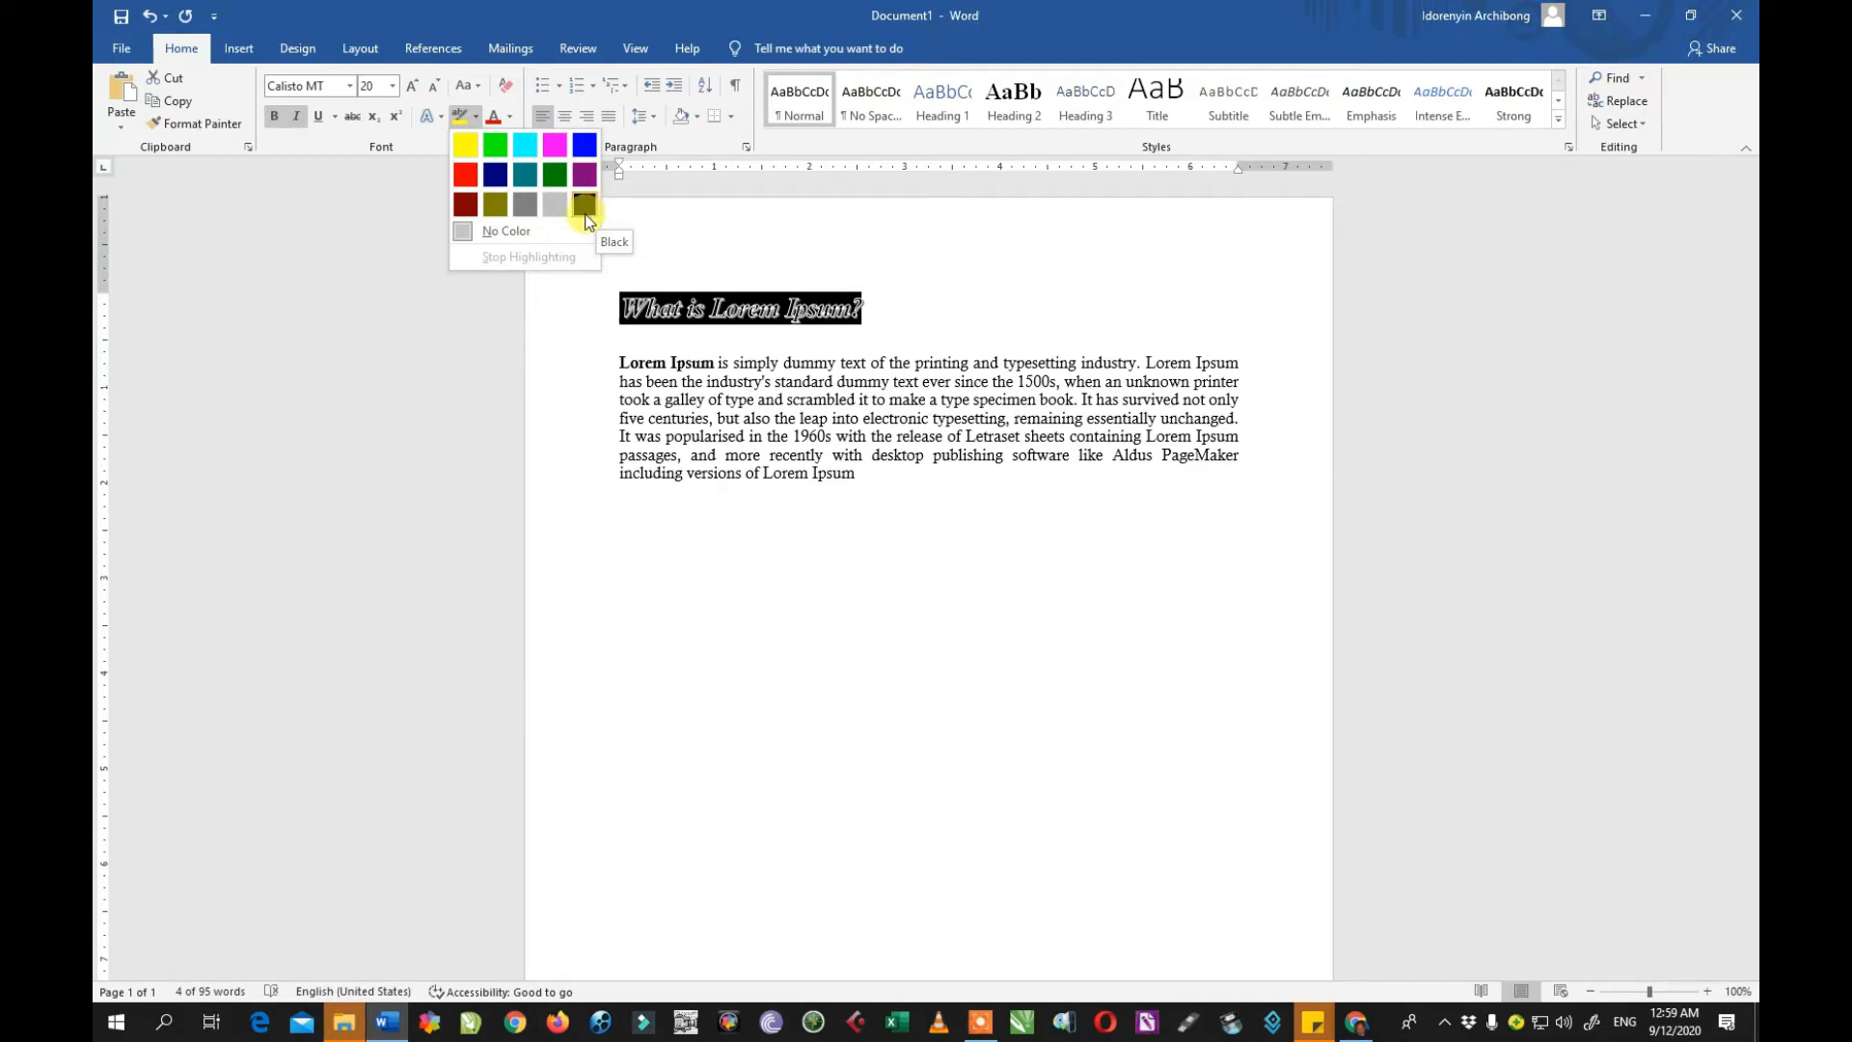
{"action": "left_click", "coordinate": [473, 147]}
{"action": "left_click", "coordinate": [970, 318]}
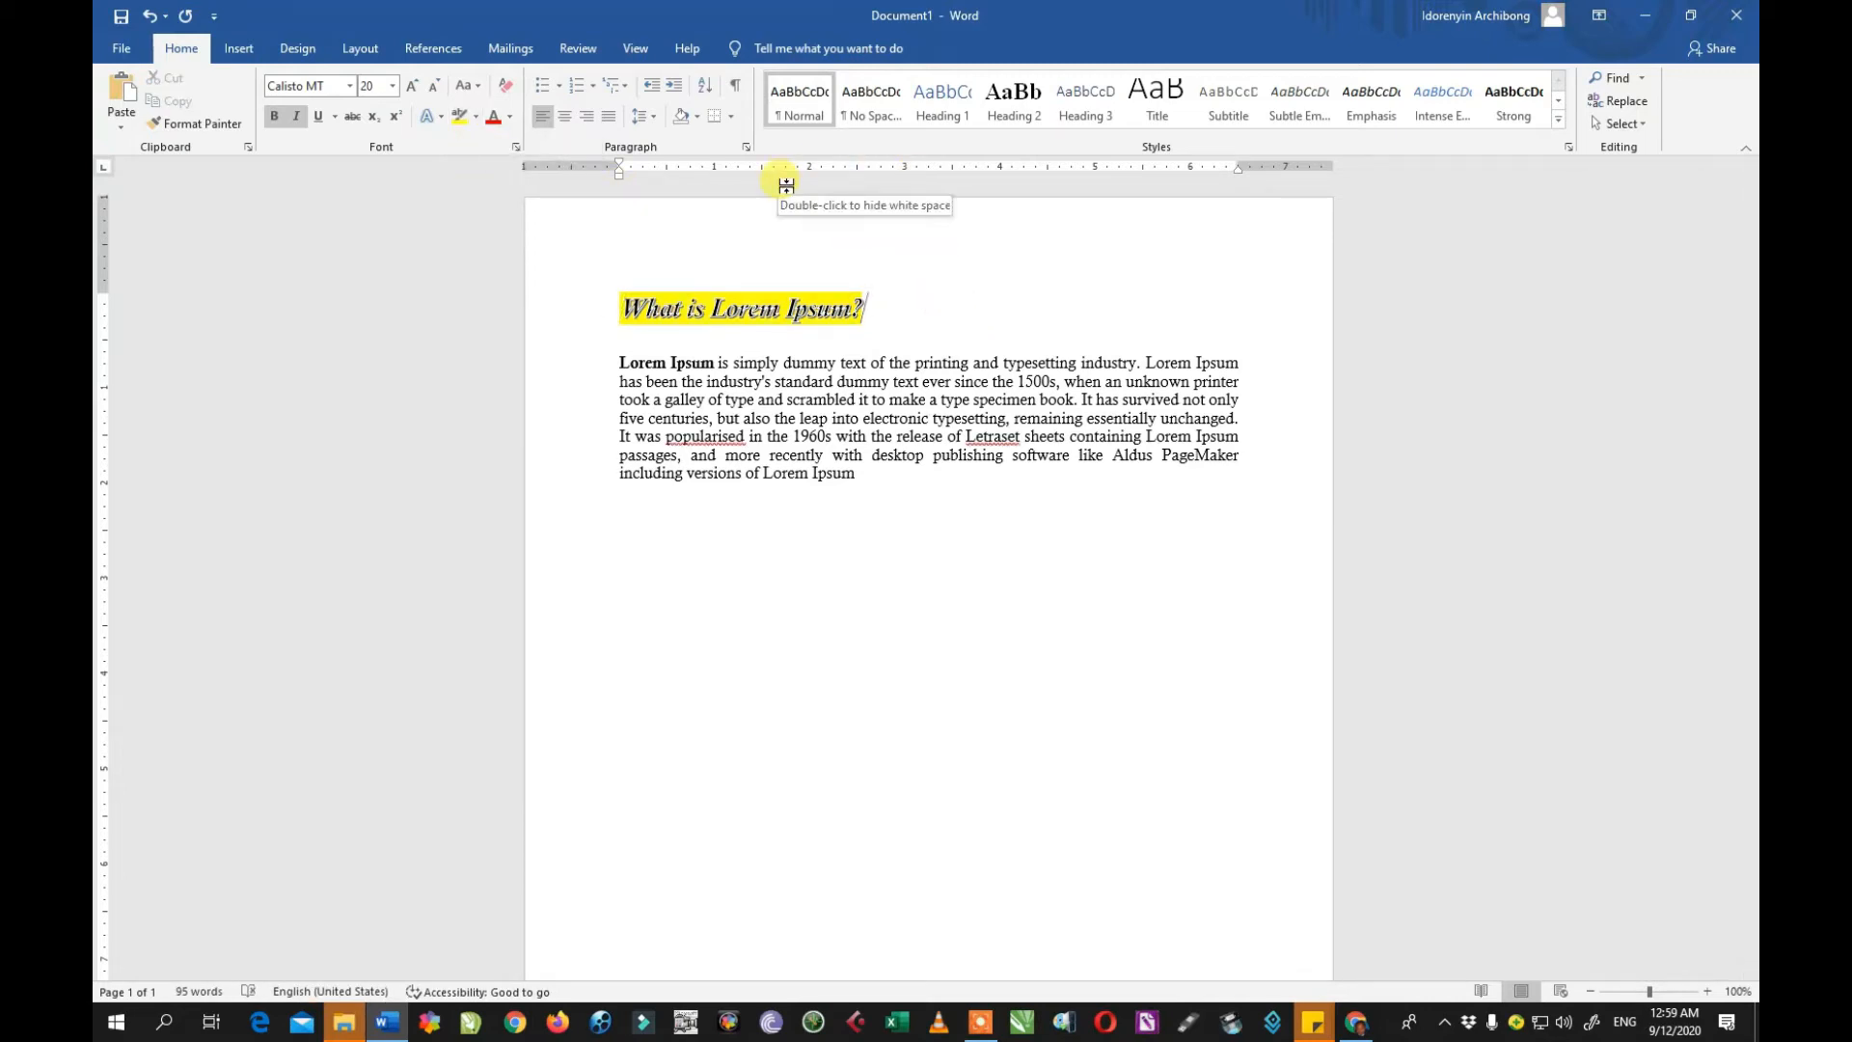
Step: Remove the heading's highlight by setting its highlight color to No Color
{"action": "left_click_drag", "start_coordinate": [902, 313], "coordinate": [607, 307]}
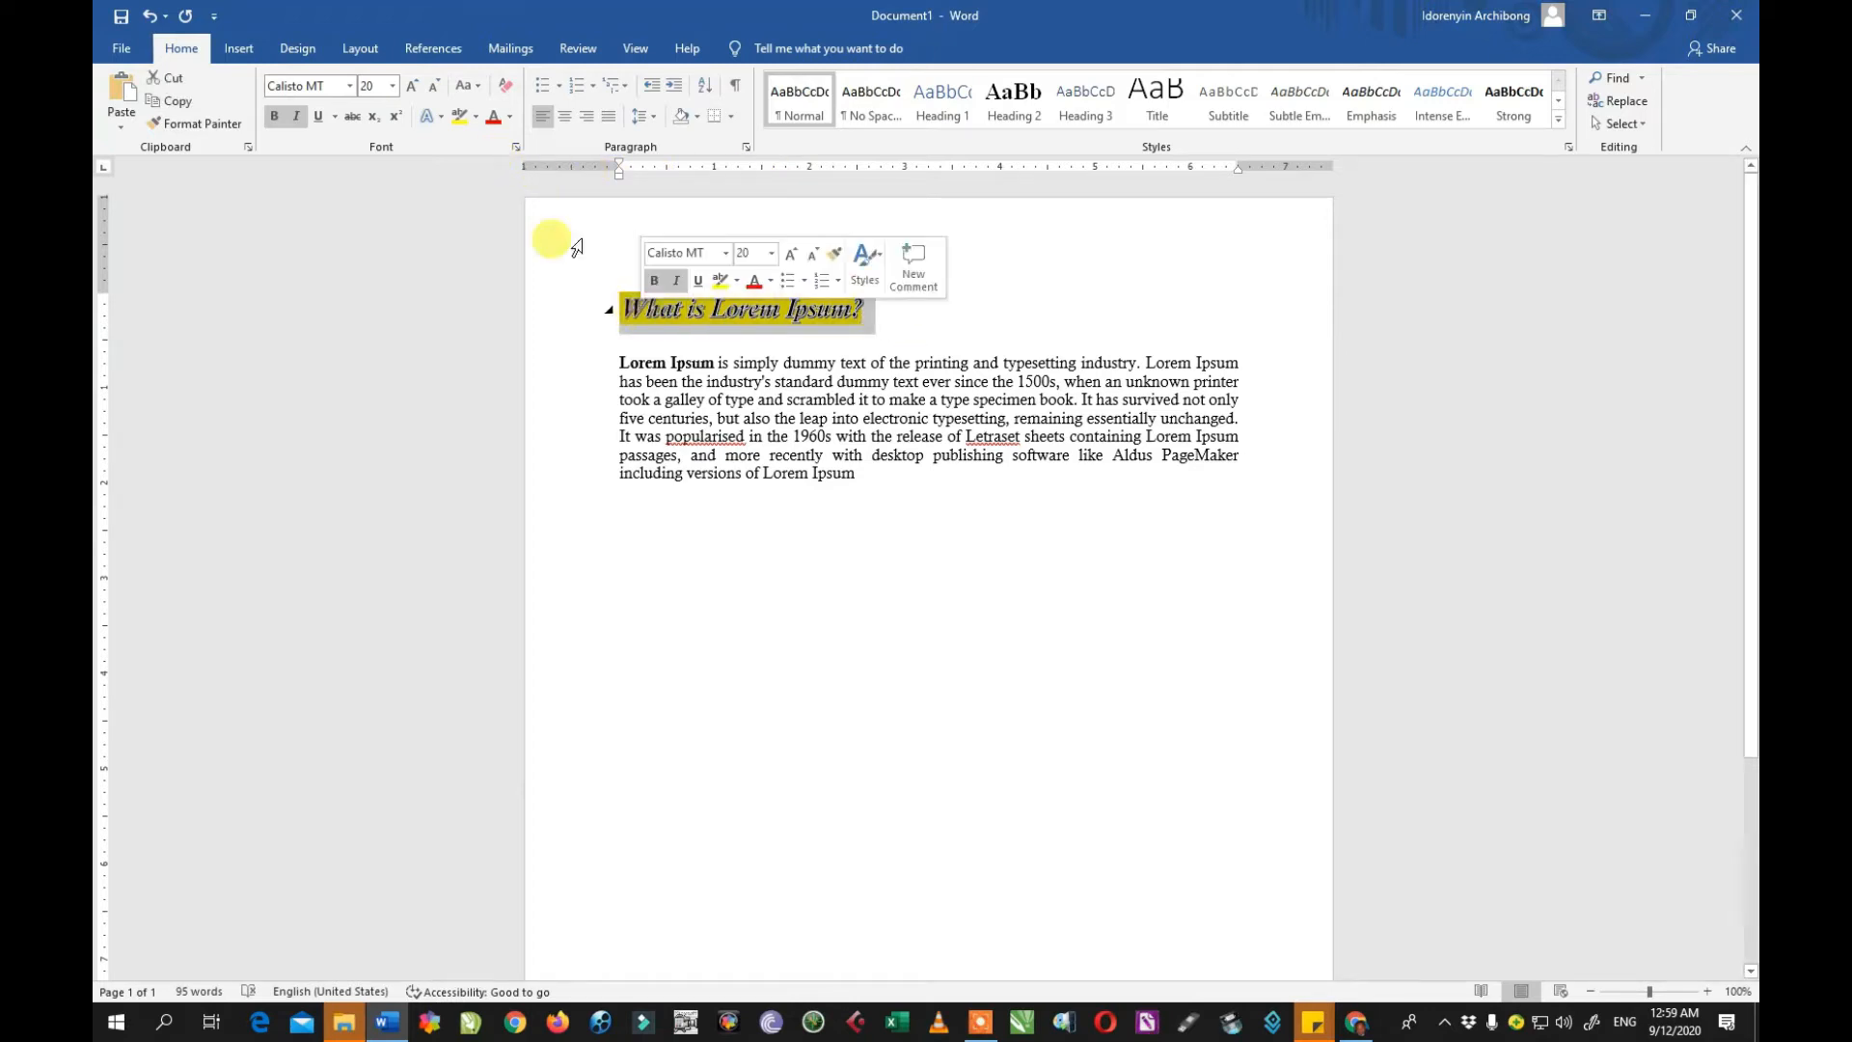
{"action": "left_click", "coordinate": [476, 117]}
{"action": "left_click", "coordinate": [506, 232]}
{"action": "left_click", "coordinate": [826, 270]}
Step: Switch the heading's text effect to the first preset, the plain black fill
{"action": "left_click_drag", "start_coordinate": [873, 308], "coordinate": [617, 306]}
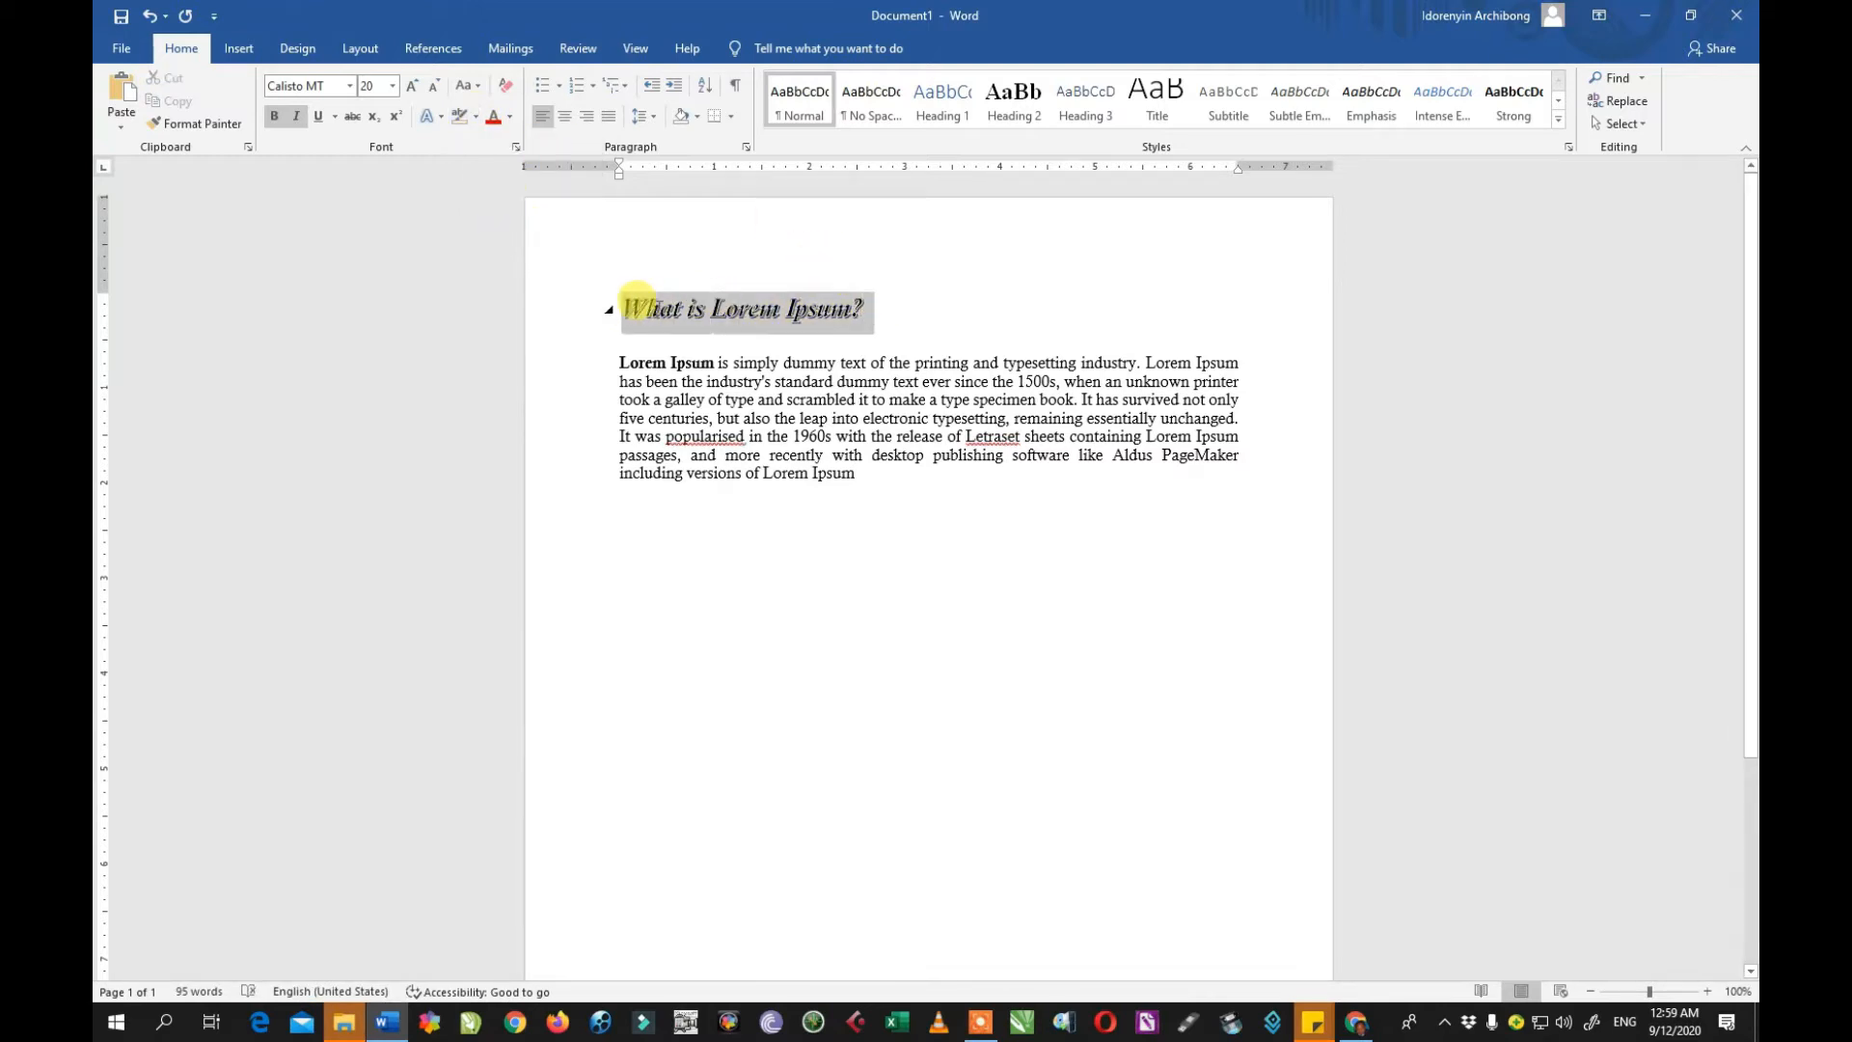
{"action": "left_click", "coordinate": [441, 118]}
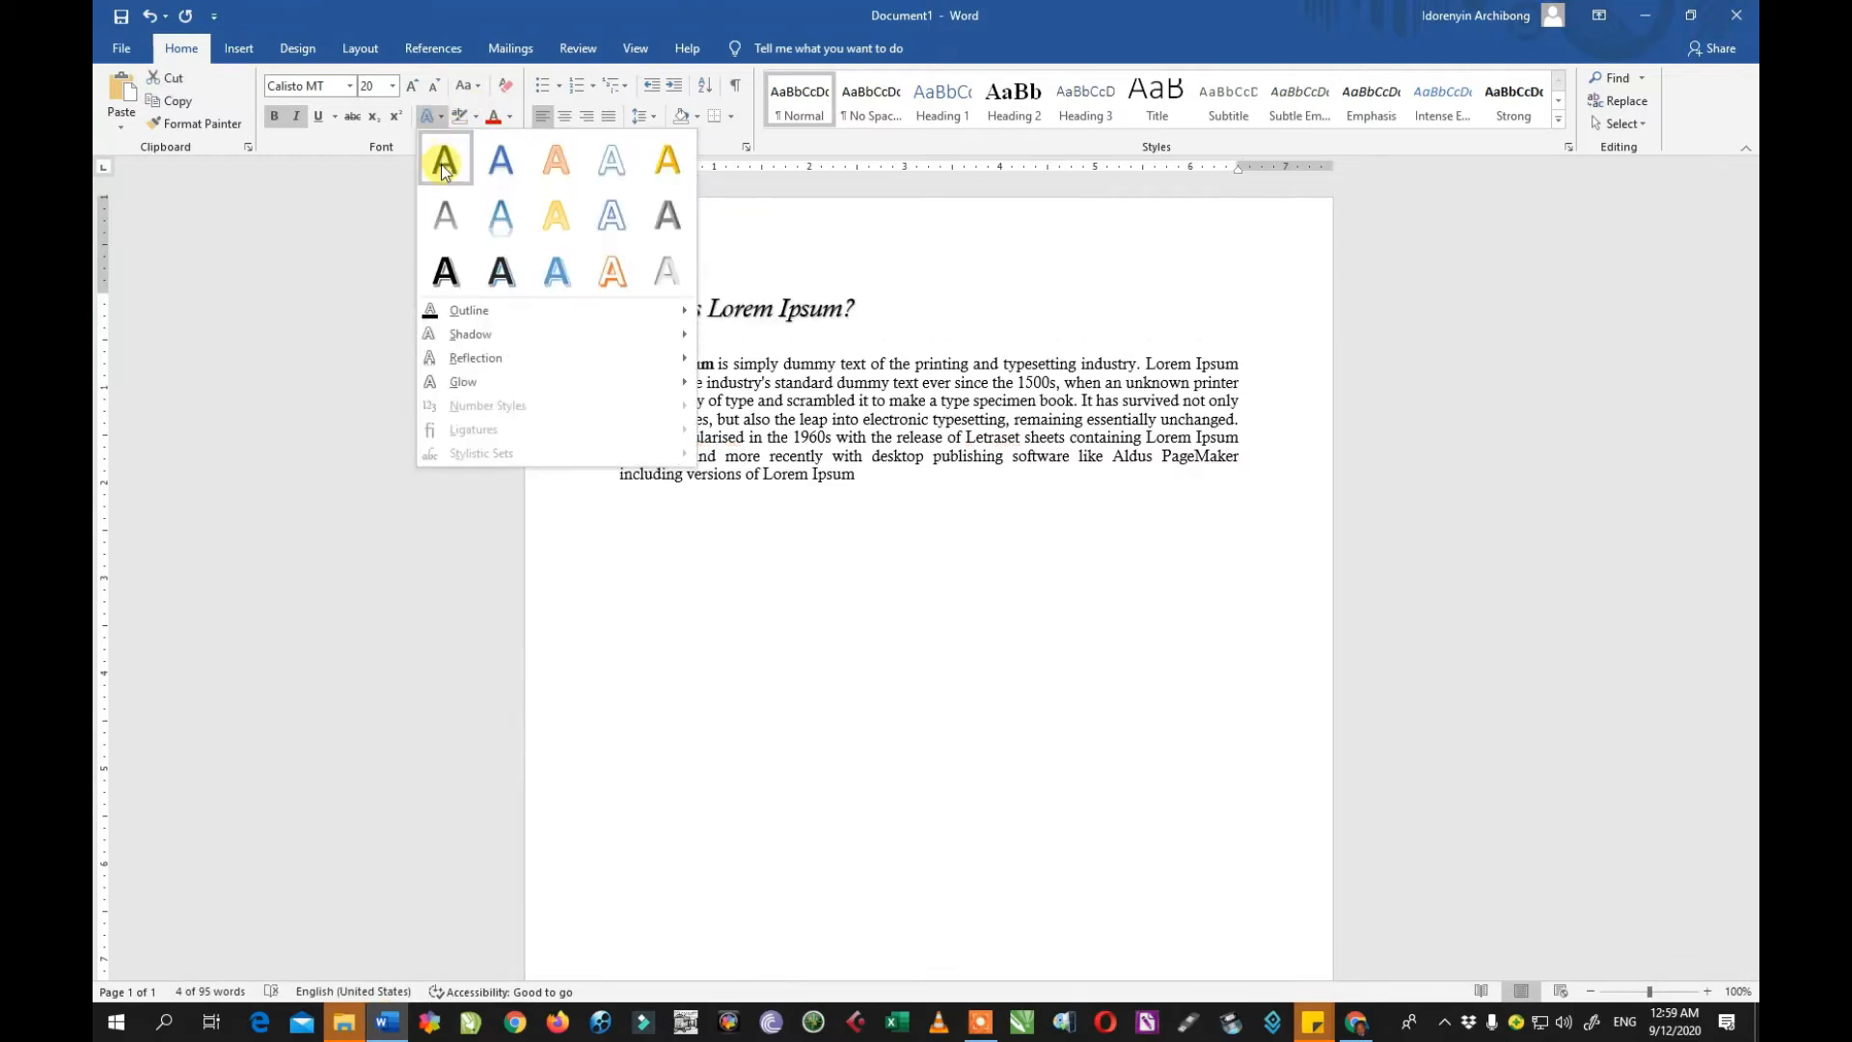
{"action": "left_click", "coordinate": [443, 161]}
{"action": "left_click", "coordinate": [1004, 294]}
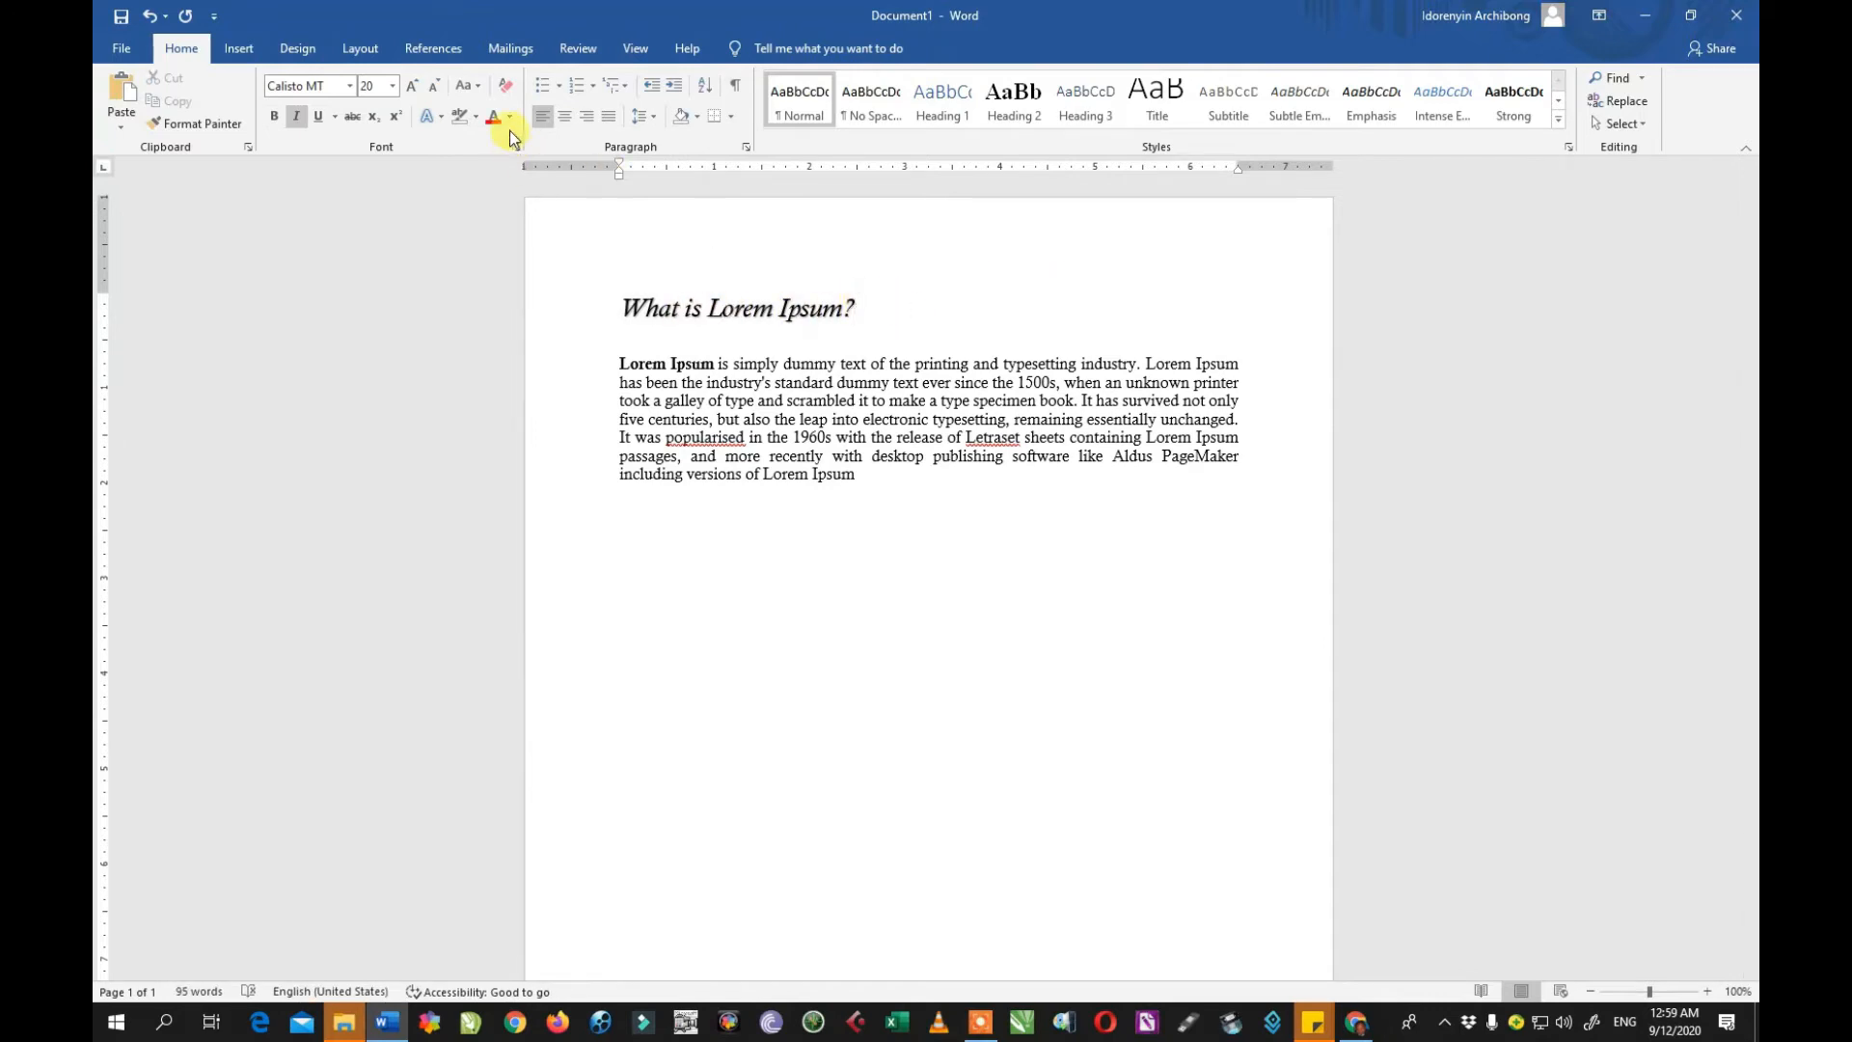
Step: Set the font color of the heading "What is Lorem Ipsum?" to standard red
{"action": "left_click_drag", "start_coordinate": [873, 310], "coordinate": [613, 307]}
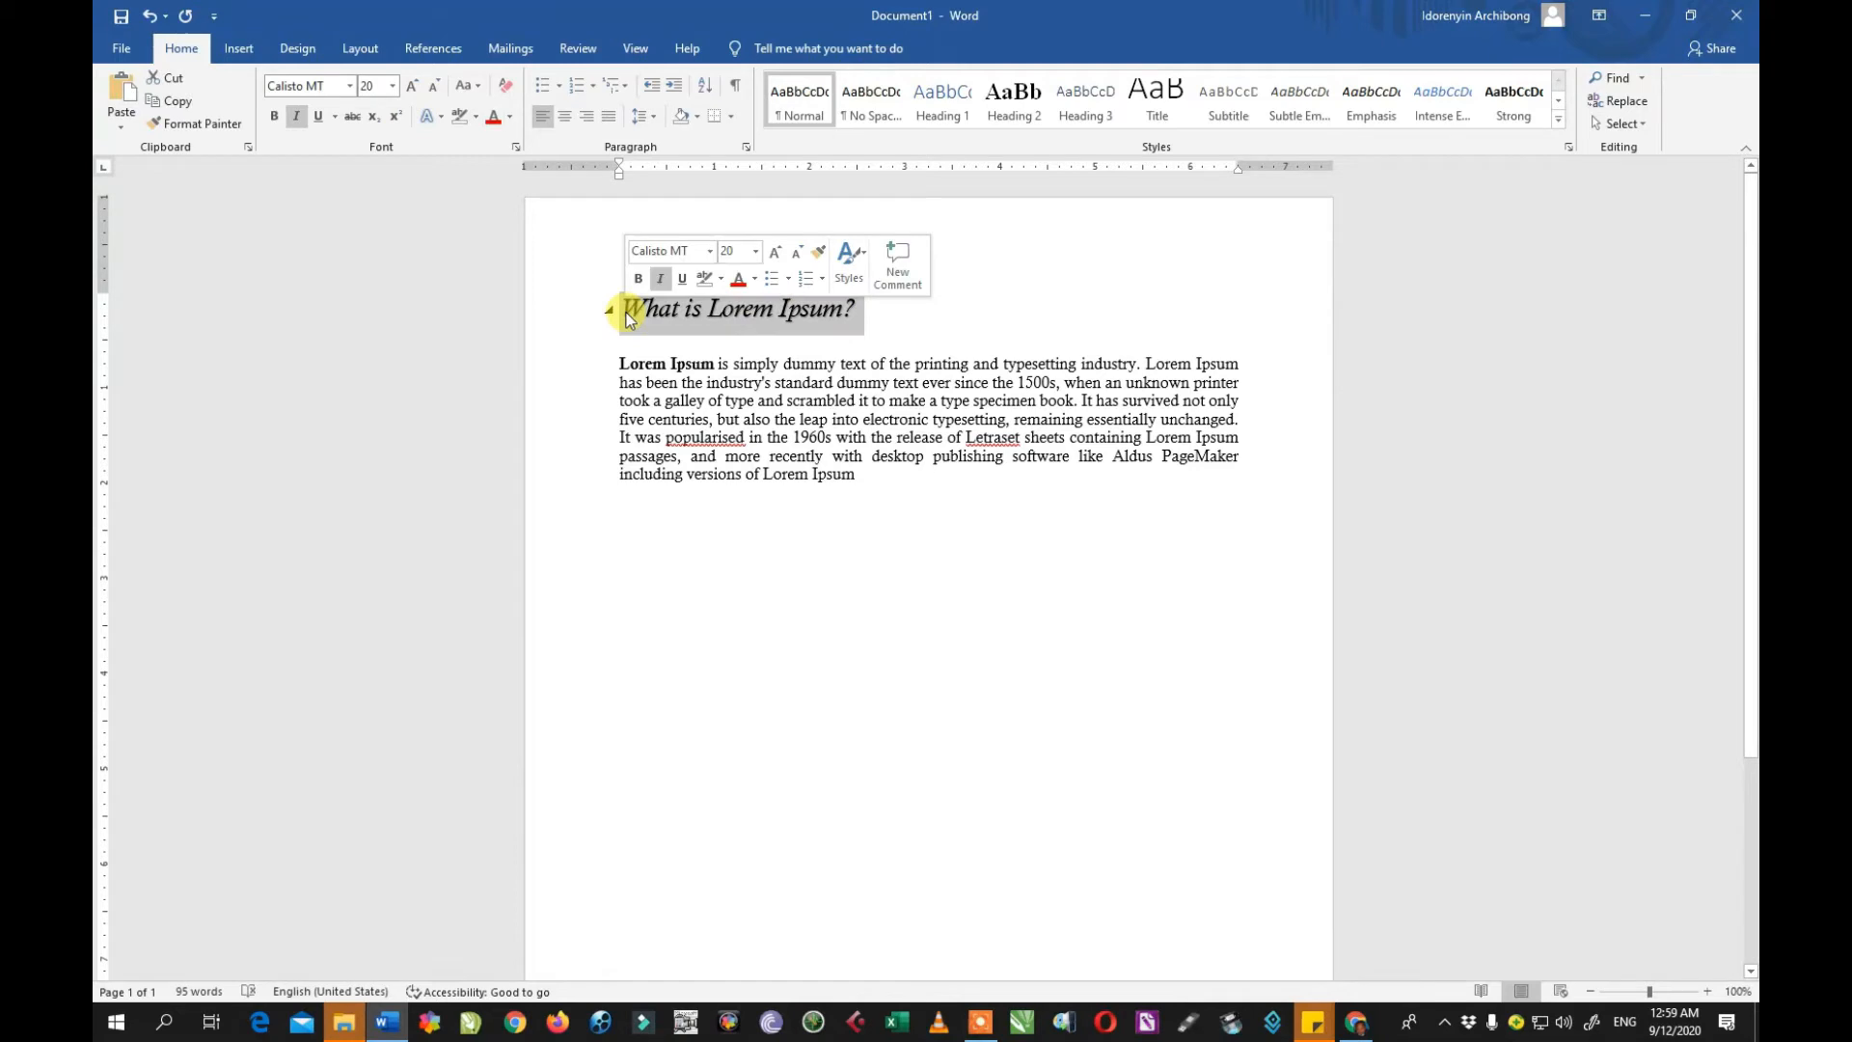
{"action": "left_click", "coordinate": [507, 120]}
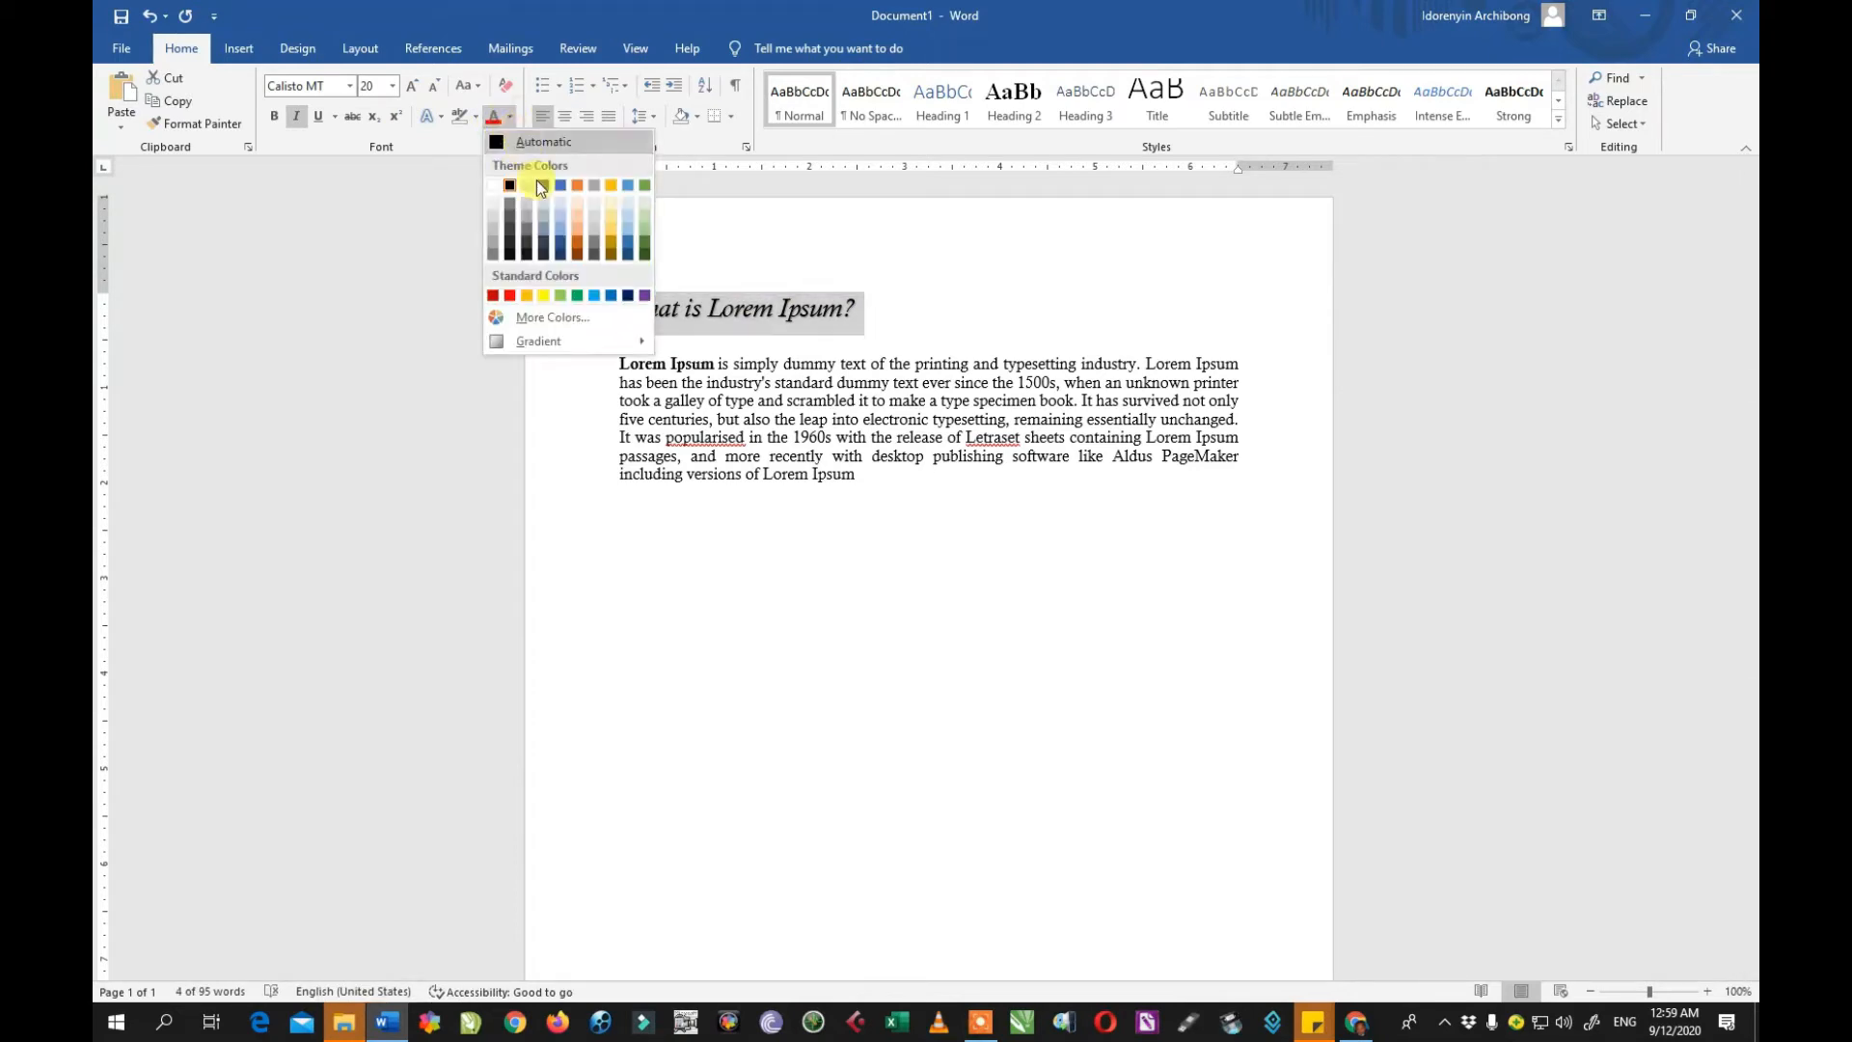
{"action": "left_click", "coordinate": [512, 297]}
{"action": "left_click", "coordinate": [917, 304]}
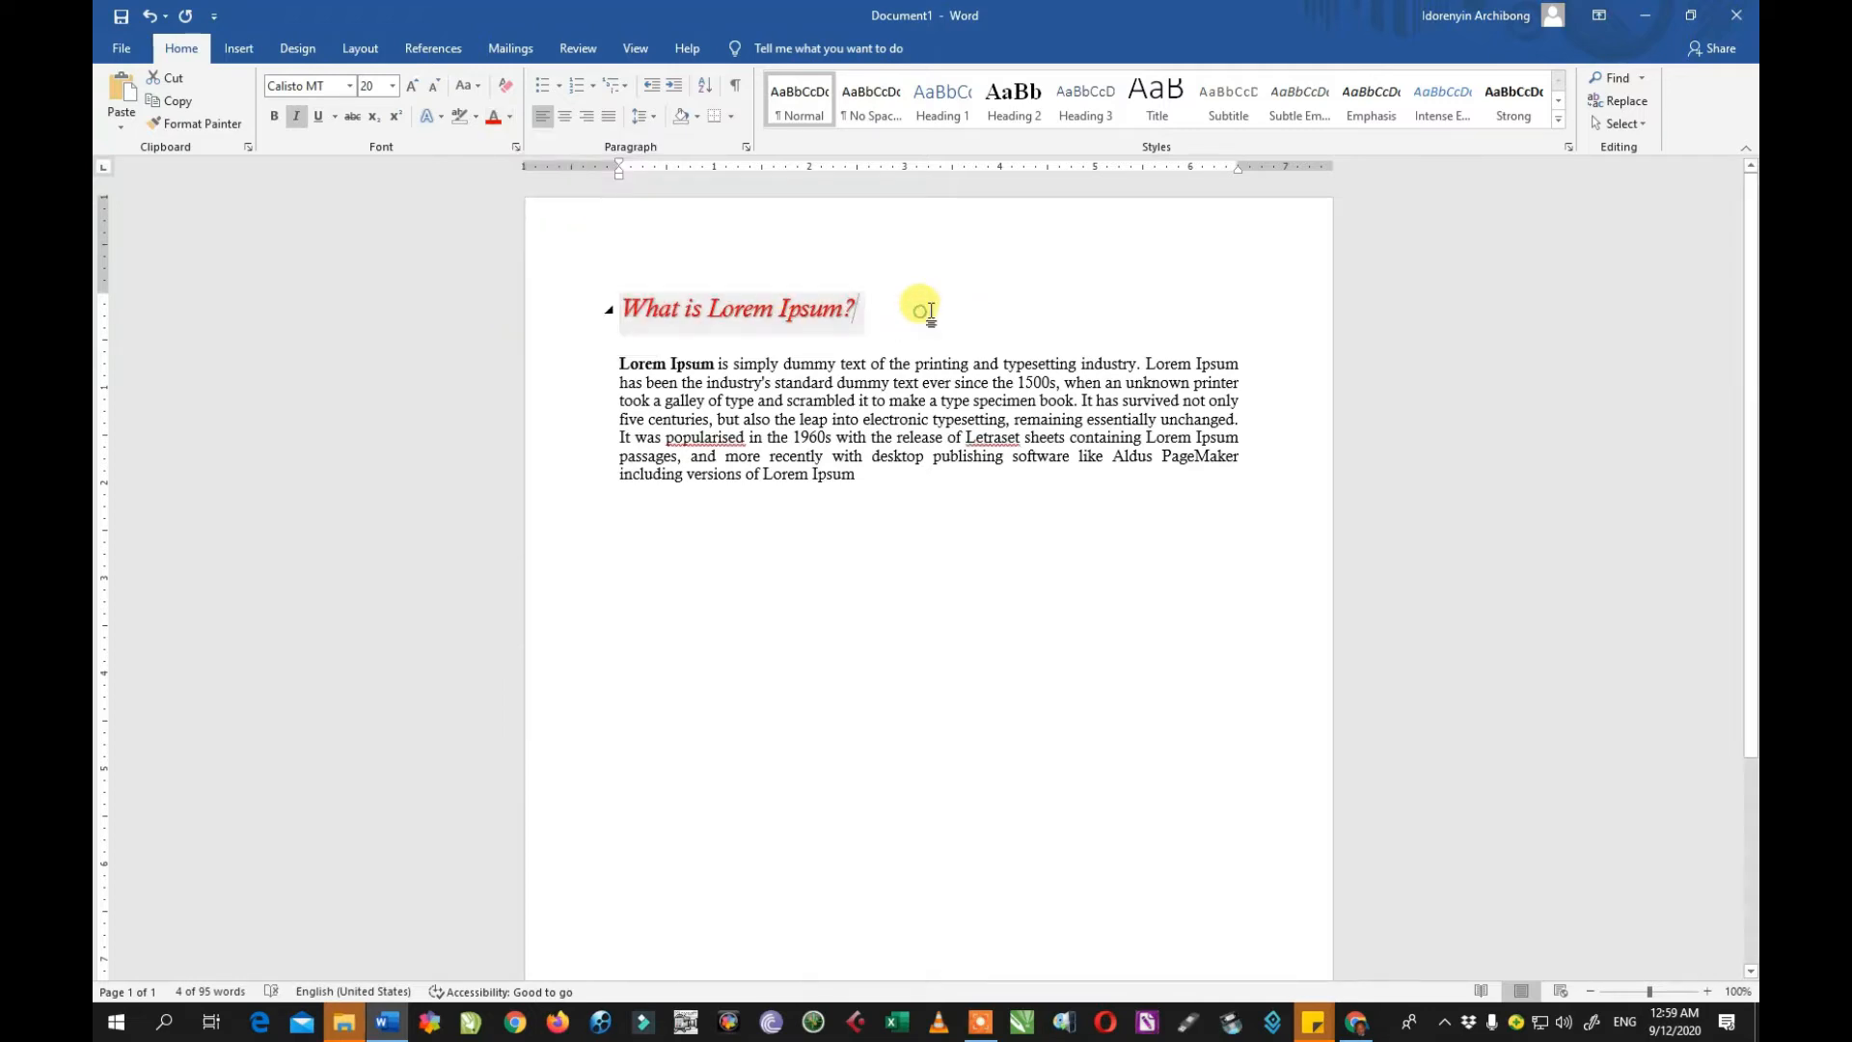
Step: Set the font color of the whole Lorem Ipsum body paragraph to standard dark blue
{"action": "left_click_drag", "start_coordinate": [862, 476], "coordinate": [607, 356]}
{"action": "left_click", "coordinate": [508, 117]}
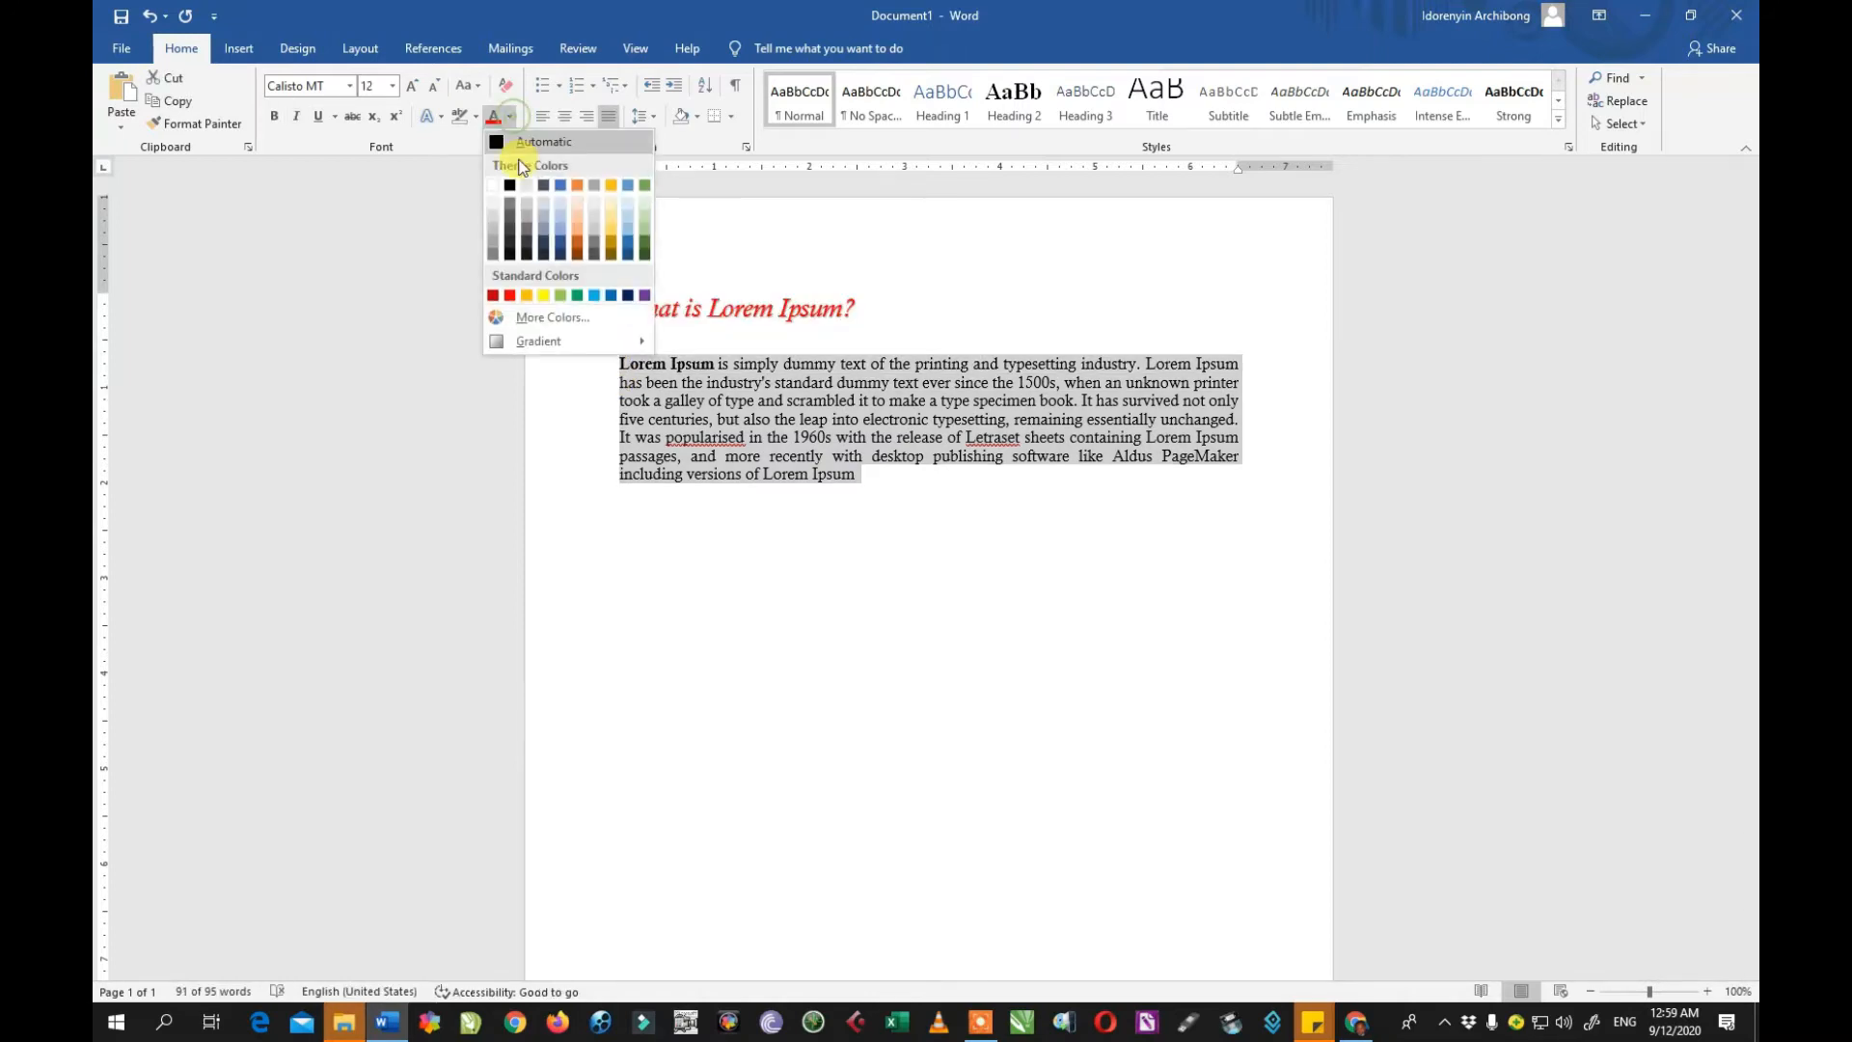
{"action": "left_click", "coordinate": [628, 297]}
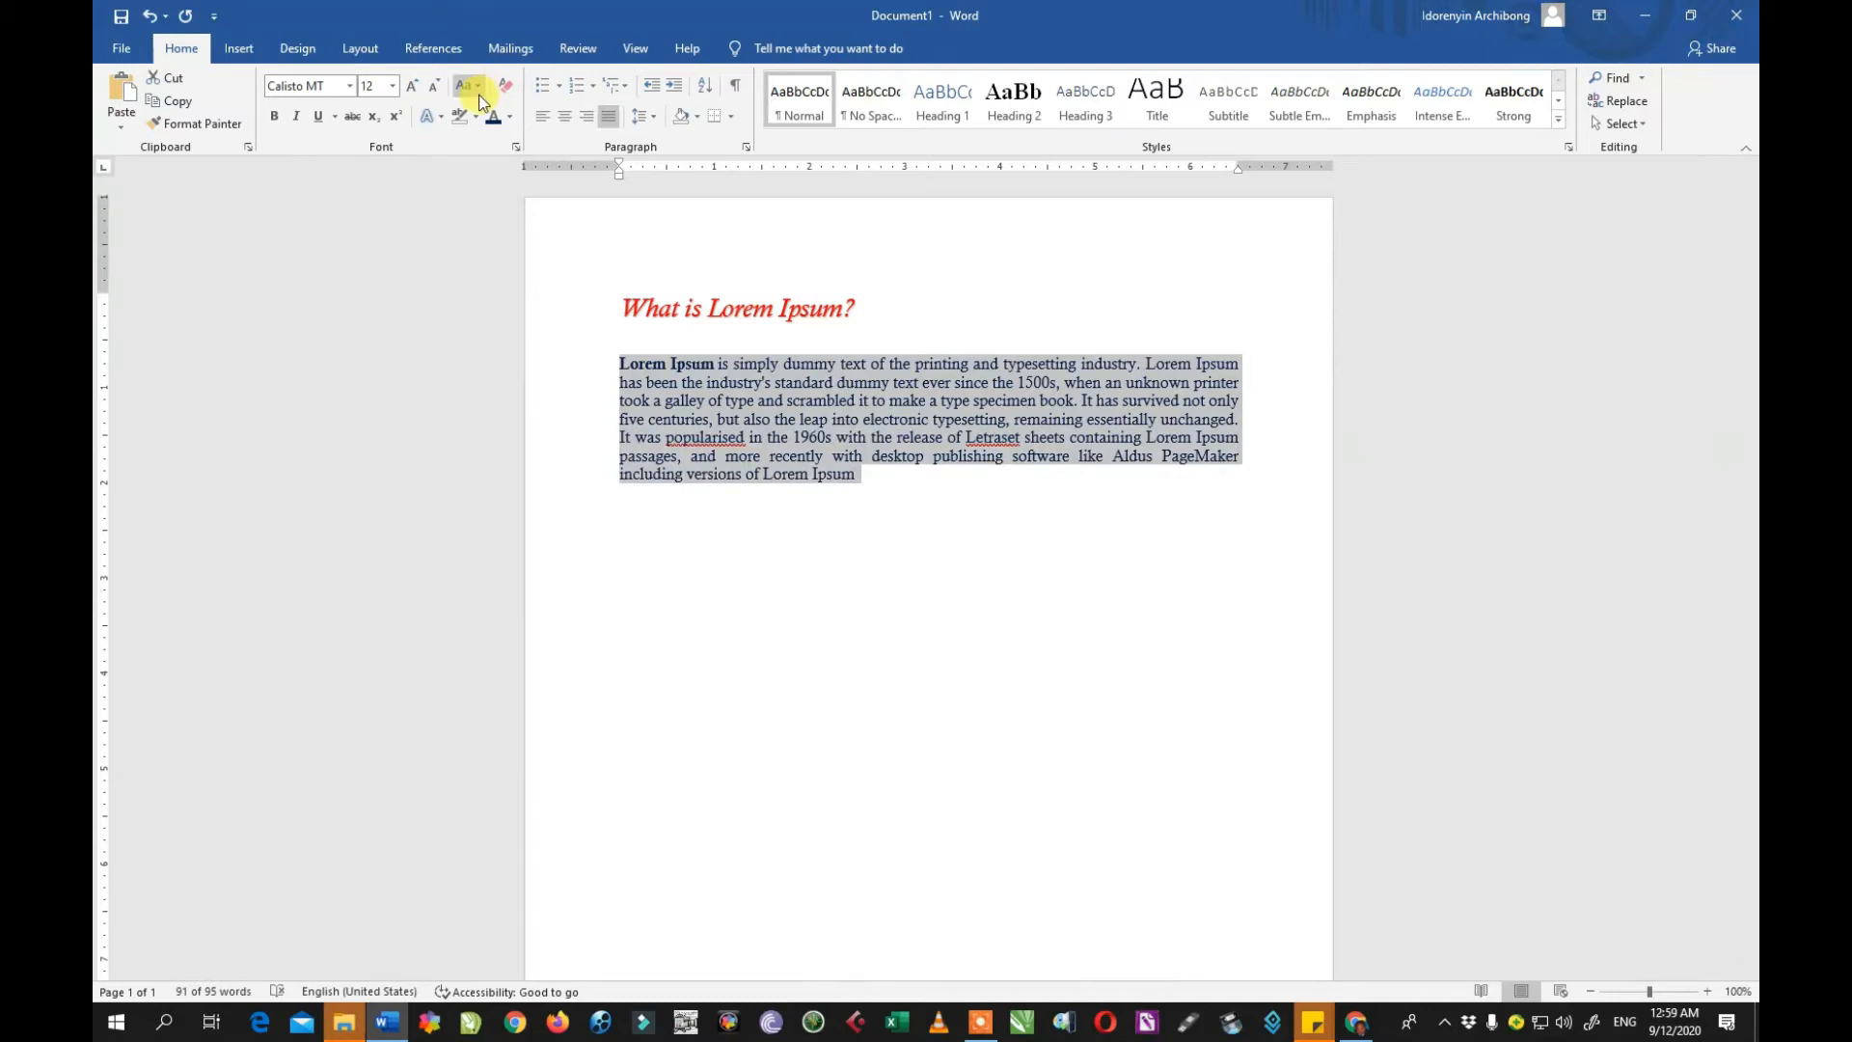
{"action": "left_click", "coordinate": [841, 437]}
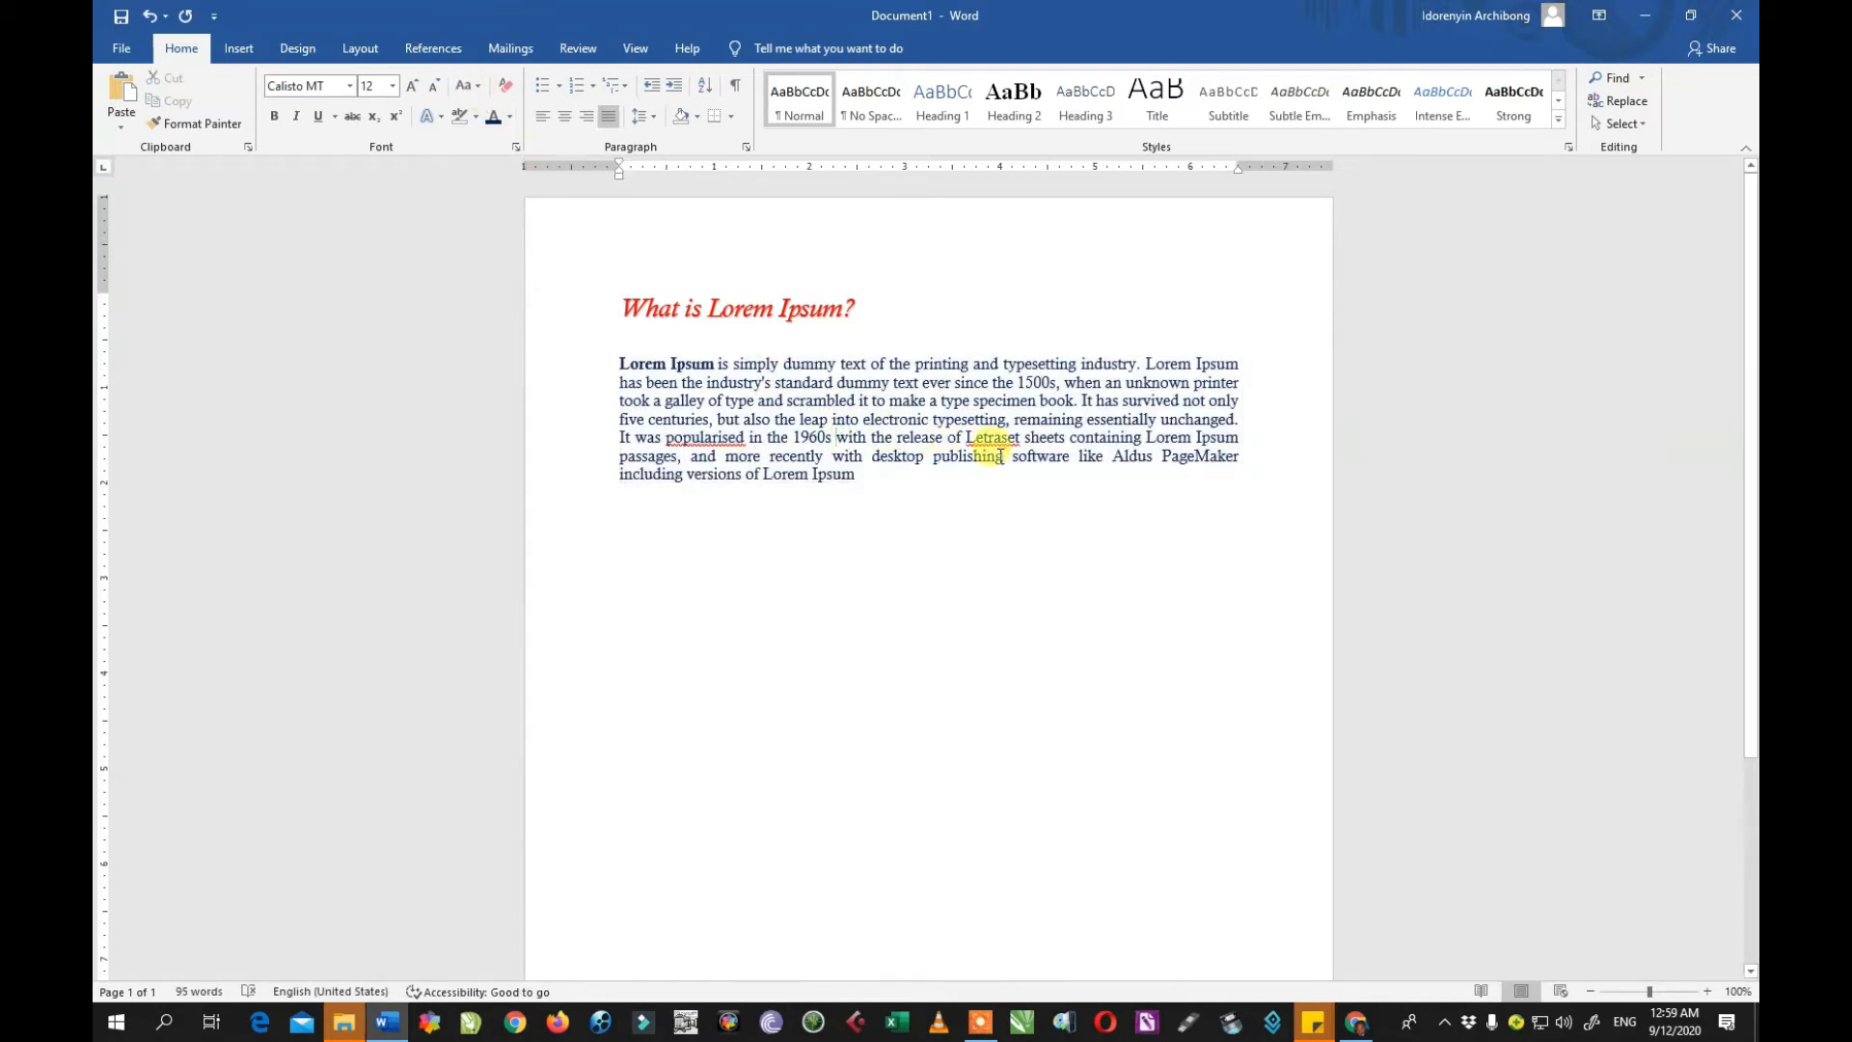
Step: Add the line "This is very interesting" below the body paragraph and open the letter-case options for it
{"action": "left_click", "coordinate": [864, 489]}
{"action": "key", "text": "Return"}
{"action": "key", "text": "Return"}
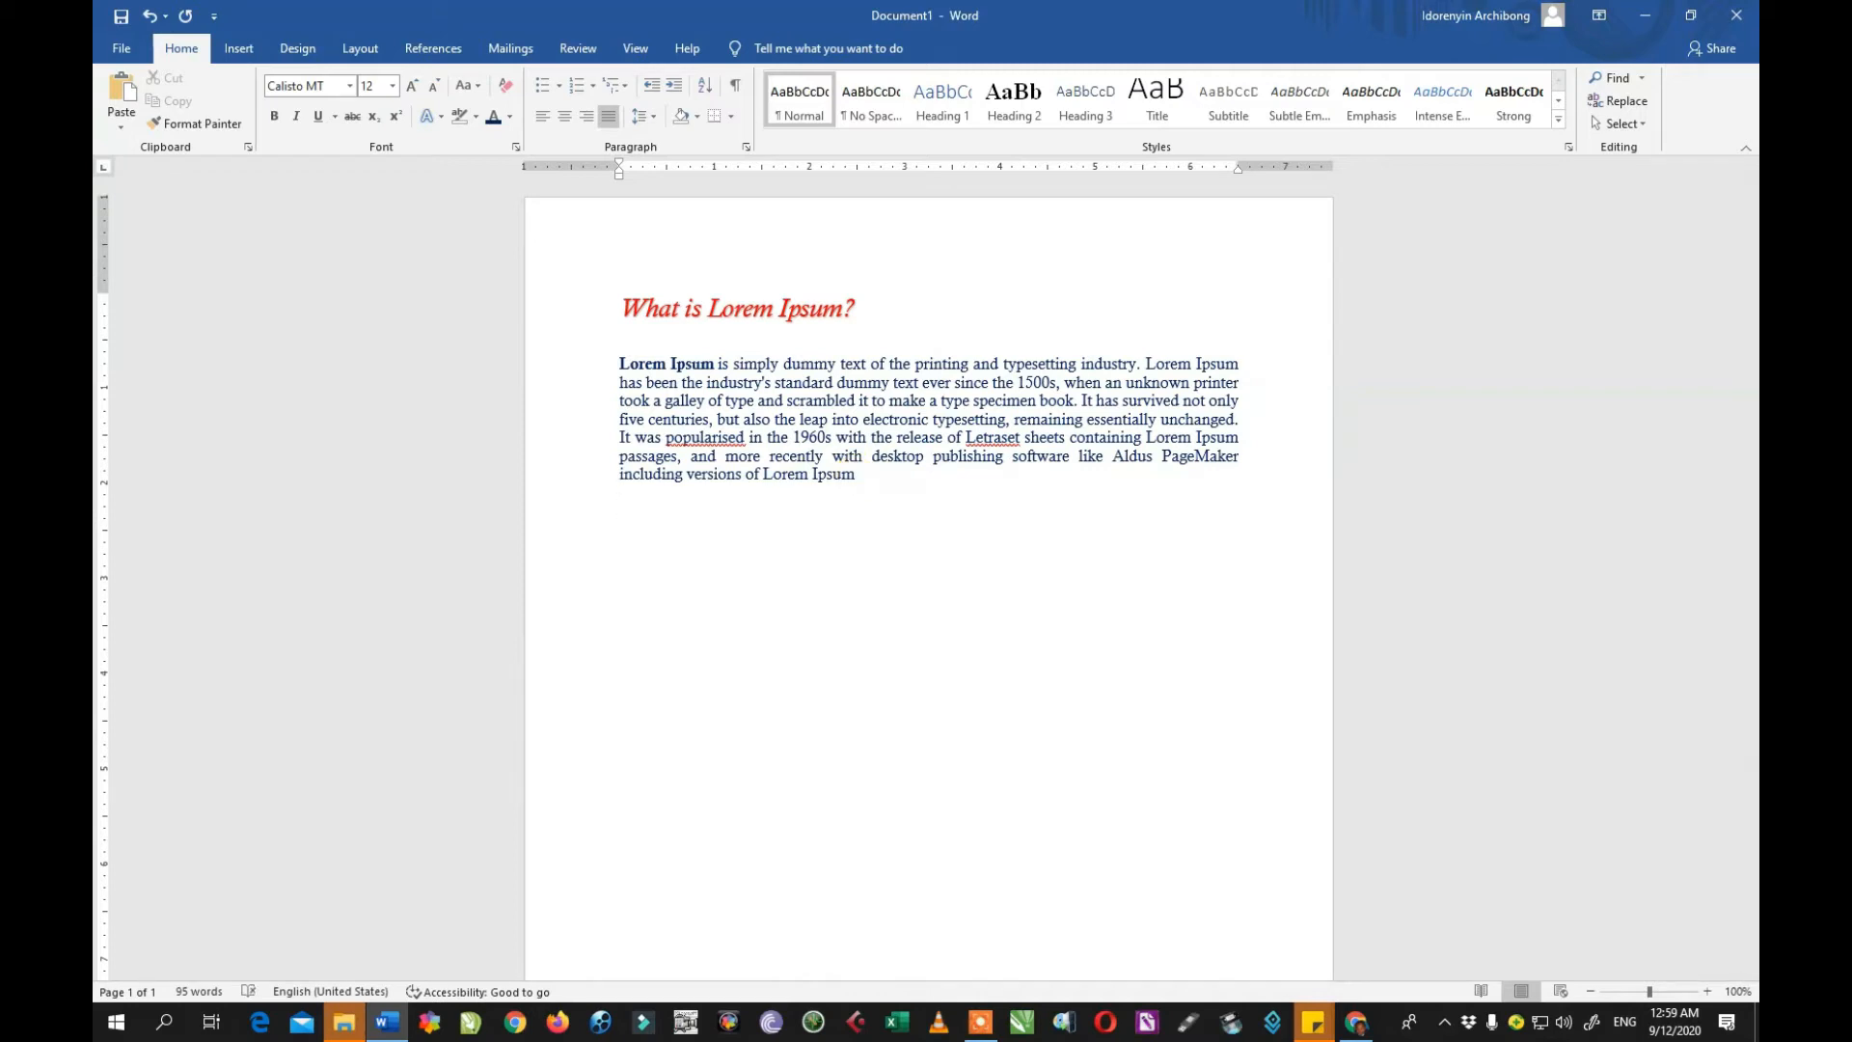
{"action": "type", "text": "This is very interesting"}
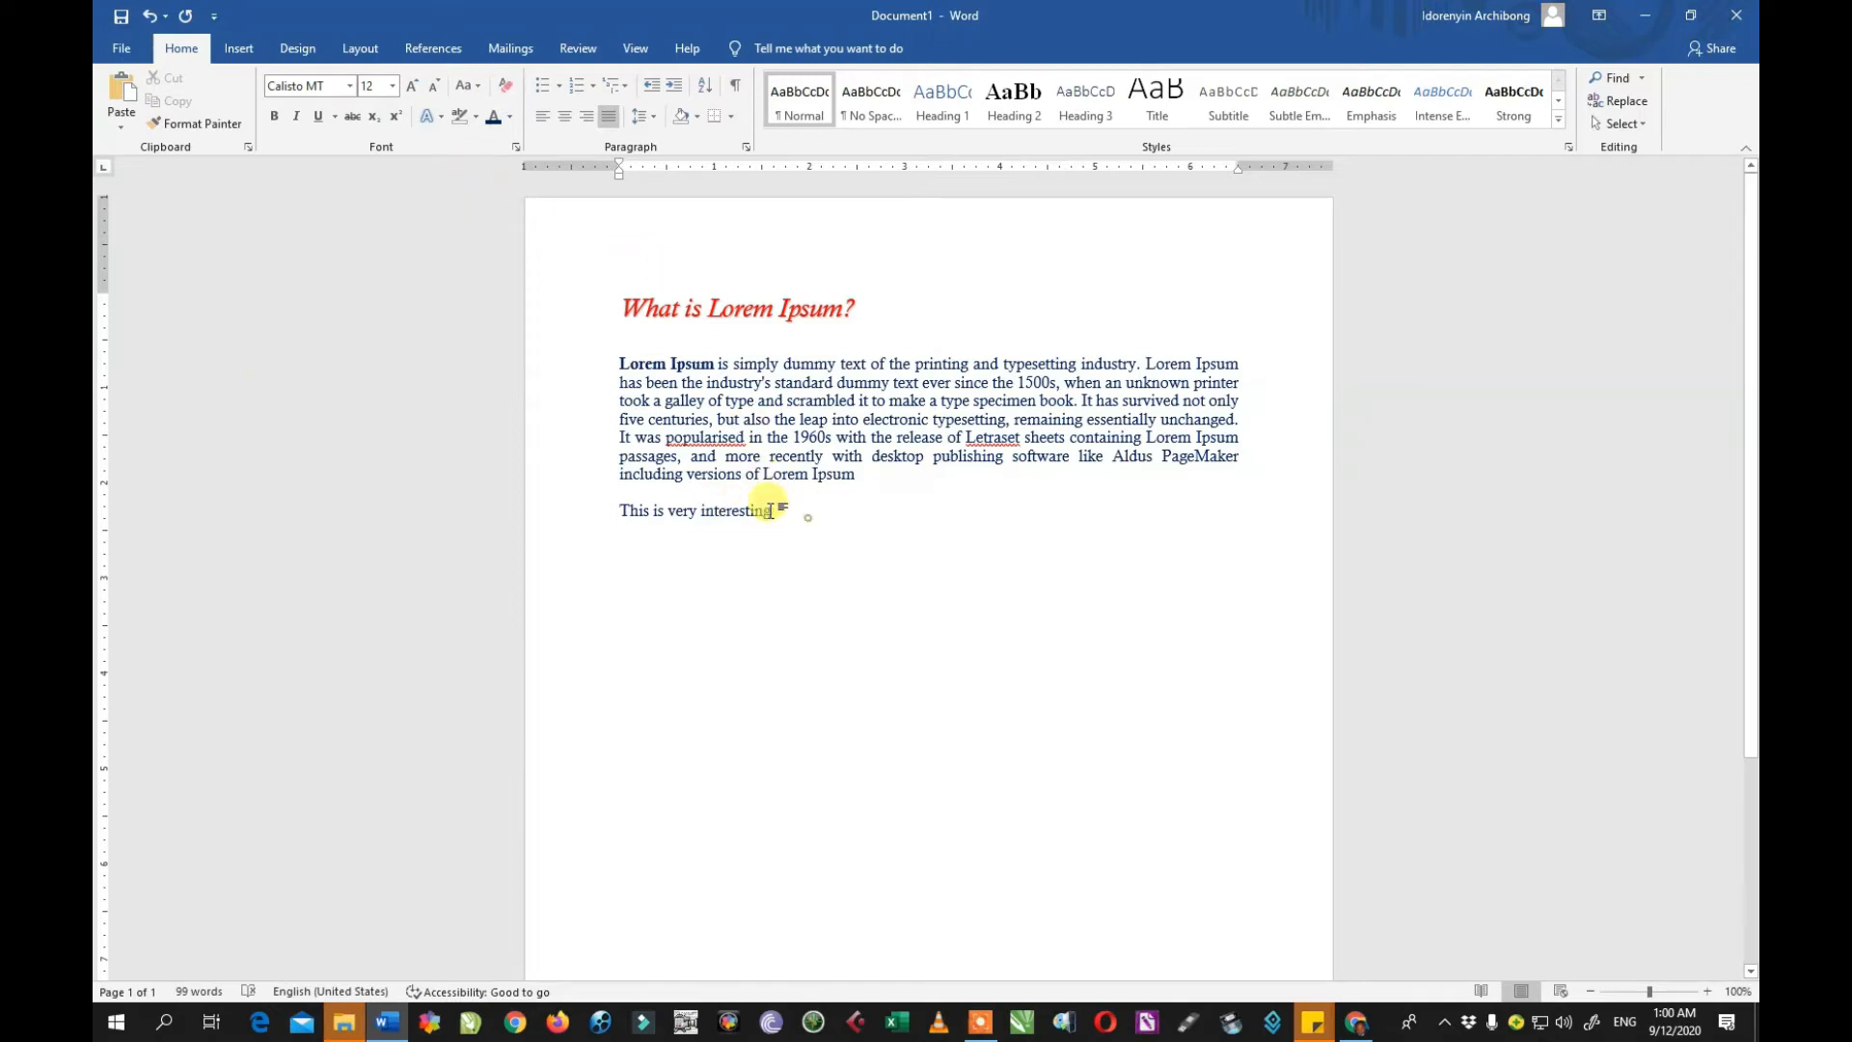
{"action": "left_click_drag", "start_coordinate": [780, 512], "coordinate": [620, 511]}
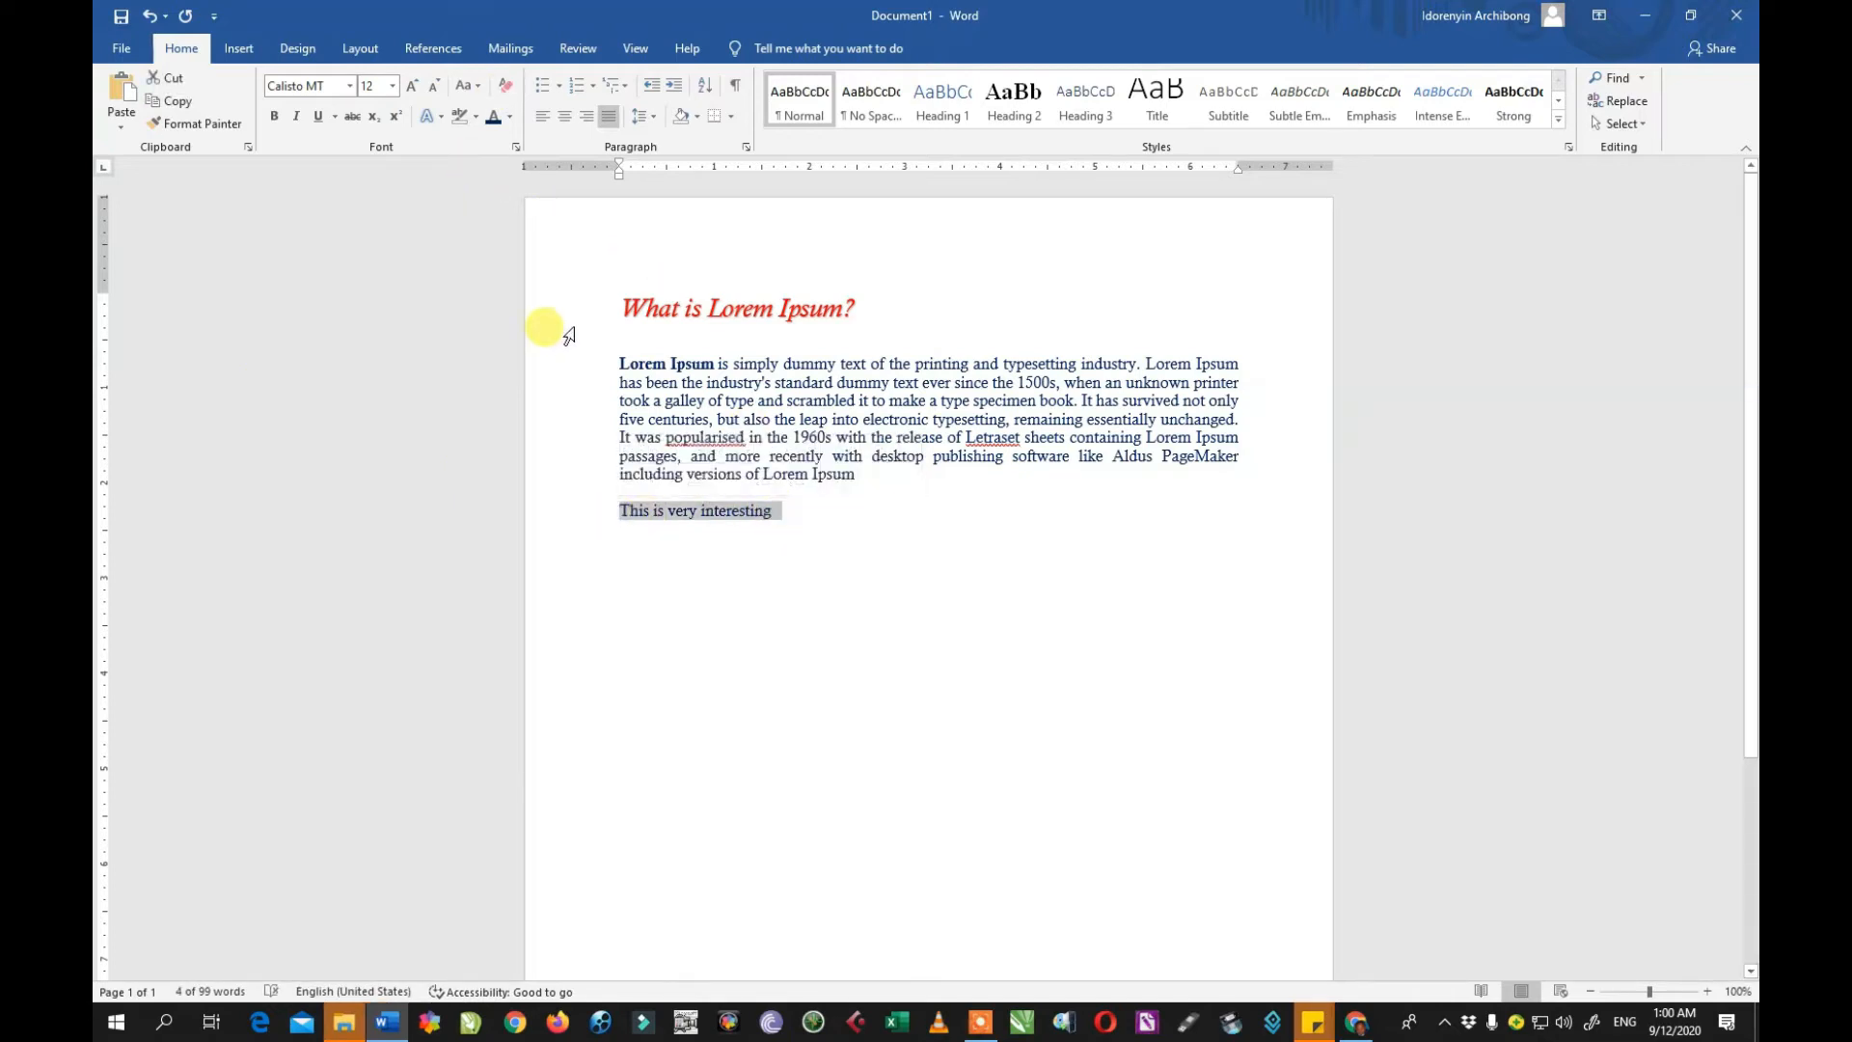
{"action": "left_click", "coordinate": [471, 89]}
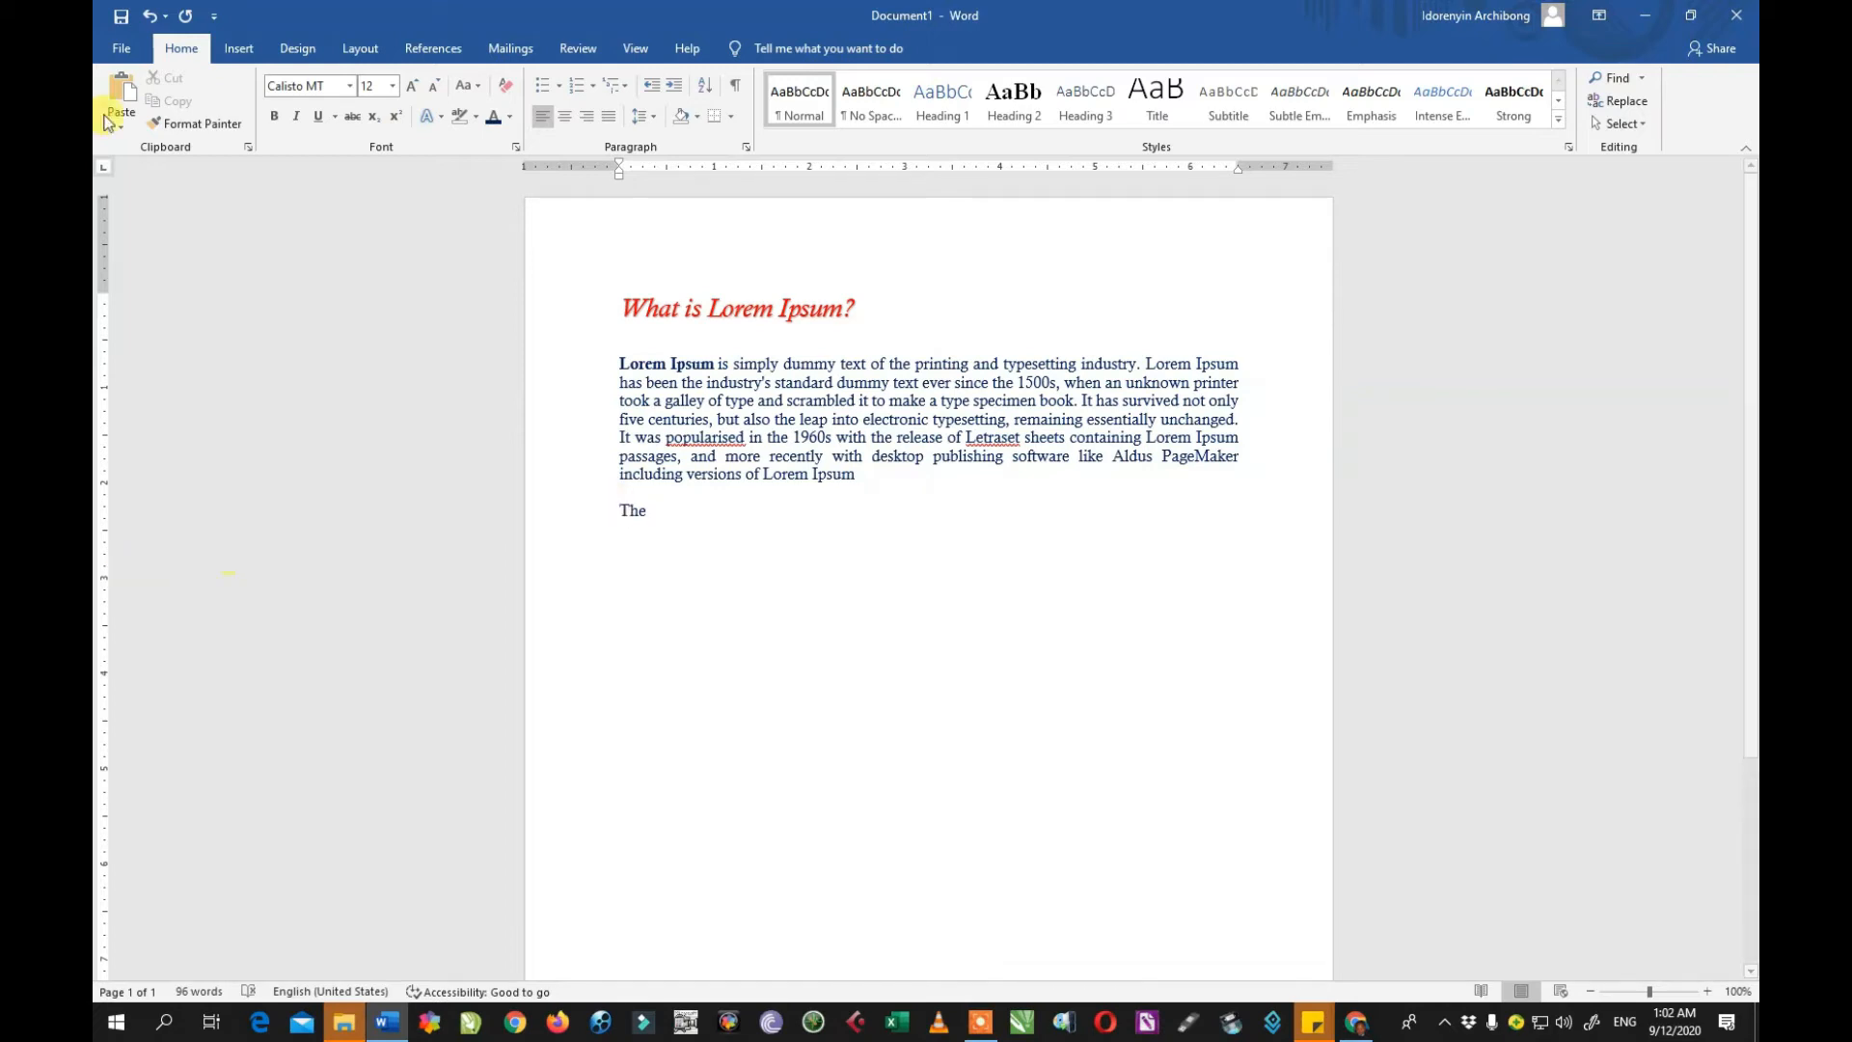
Step: Undo the automatic capital in "The" and complete the line as "the boy was very scared"
{"action": "left_click", "coordinate": [150, 16]}
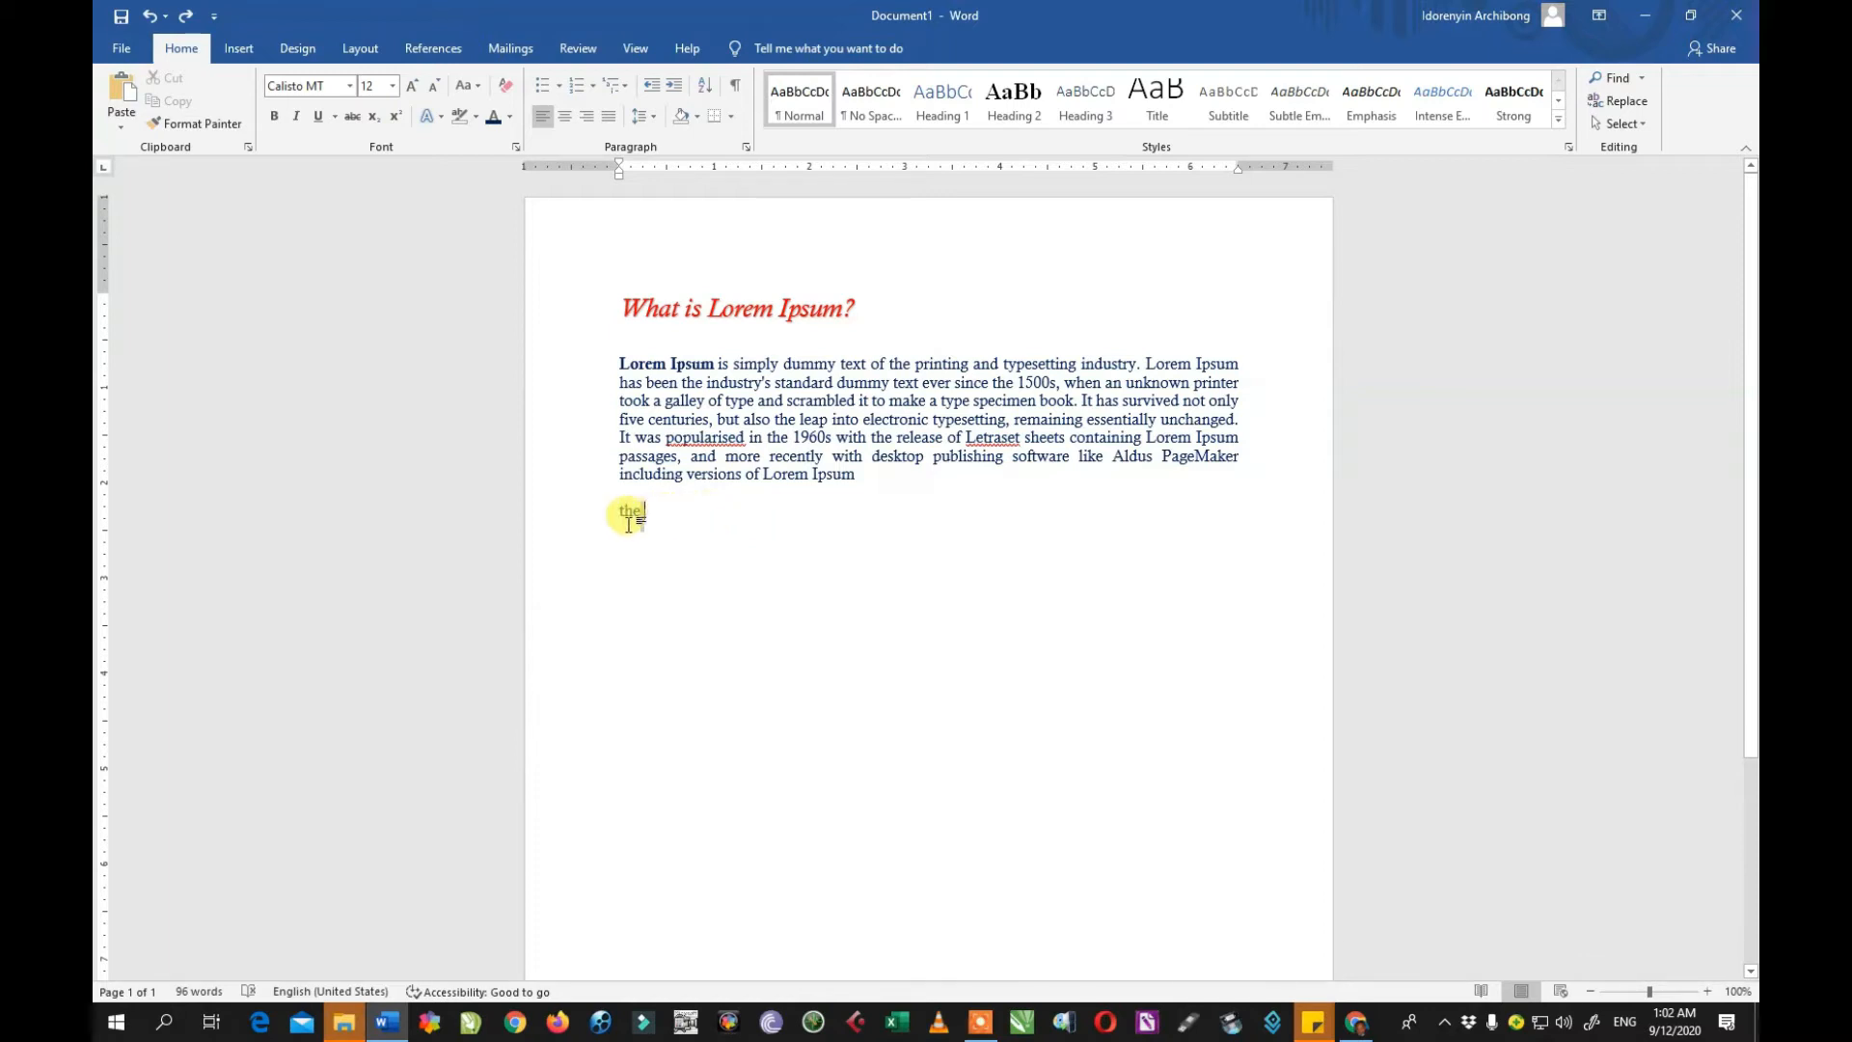
{"action": "type", "text": "b"}
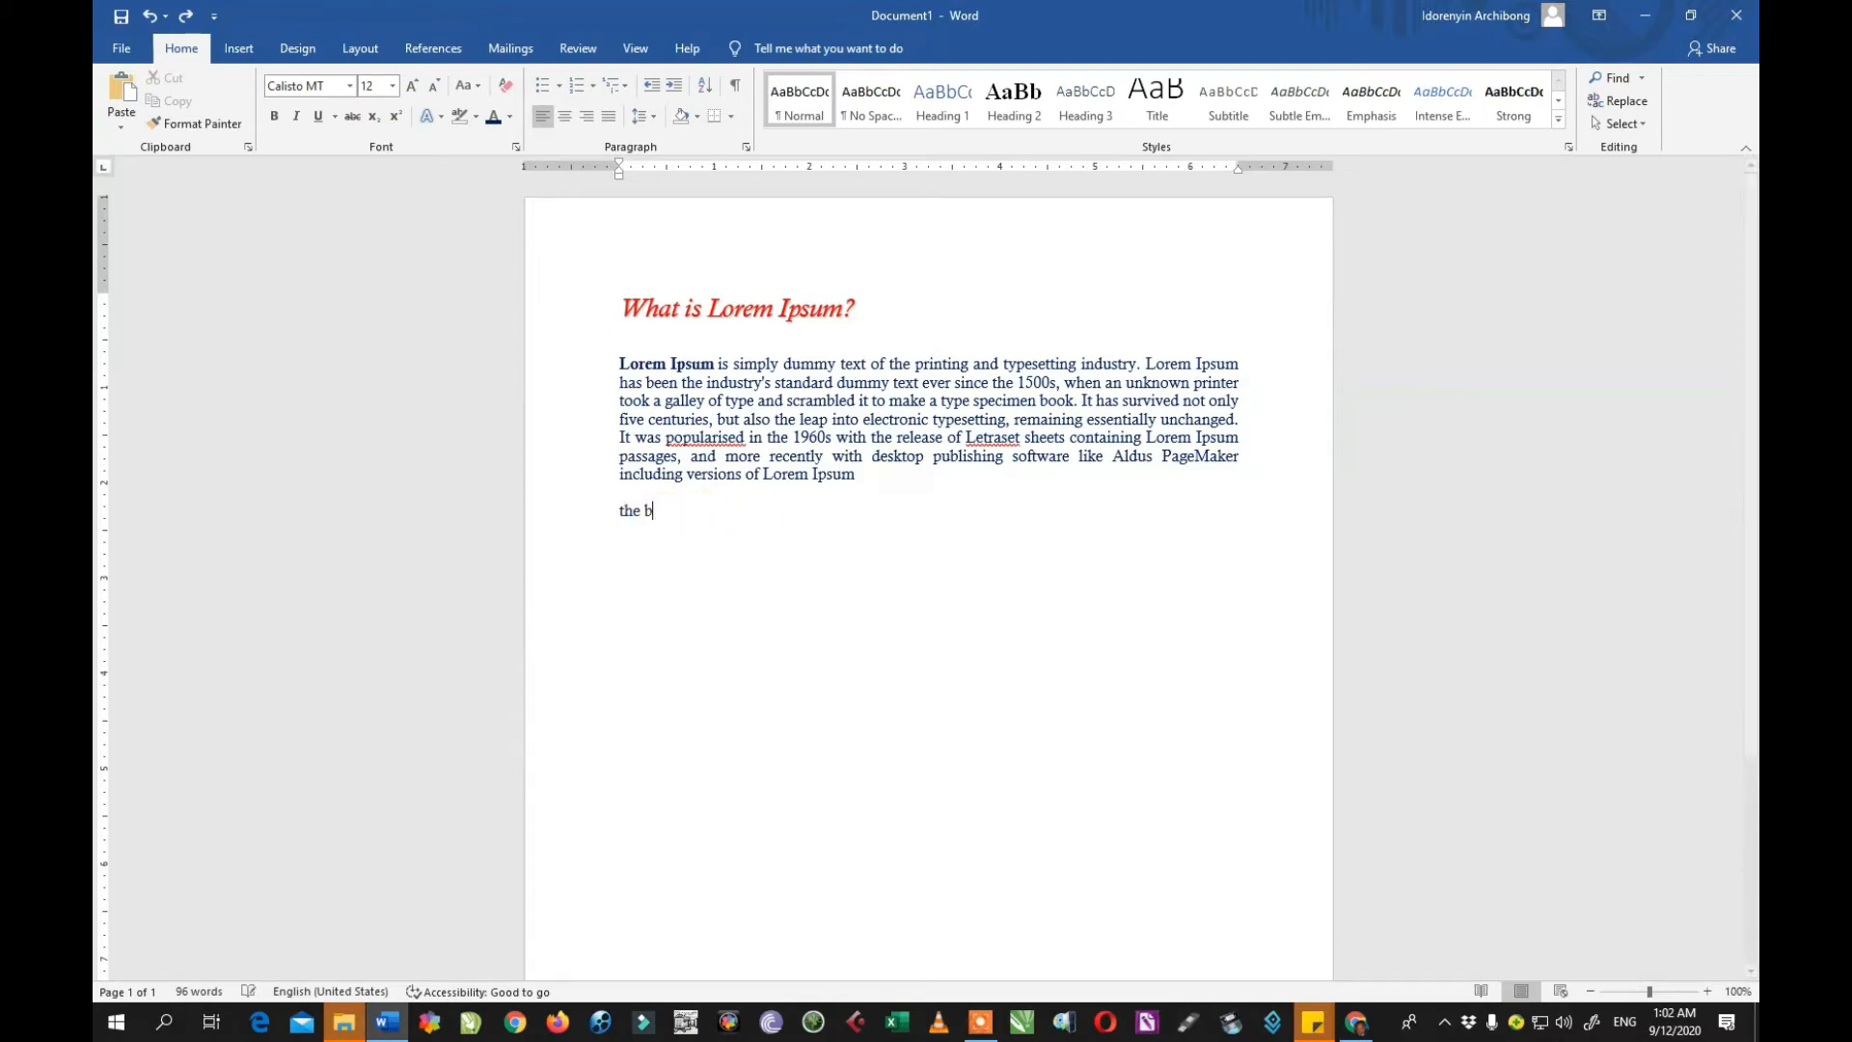
{"action": "type", "text": "oy was very scared"}
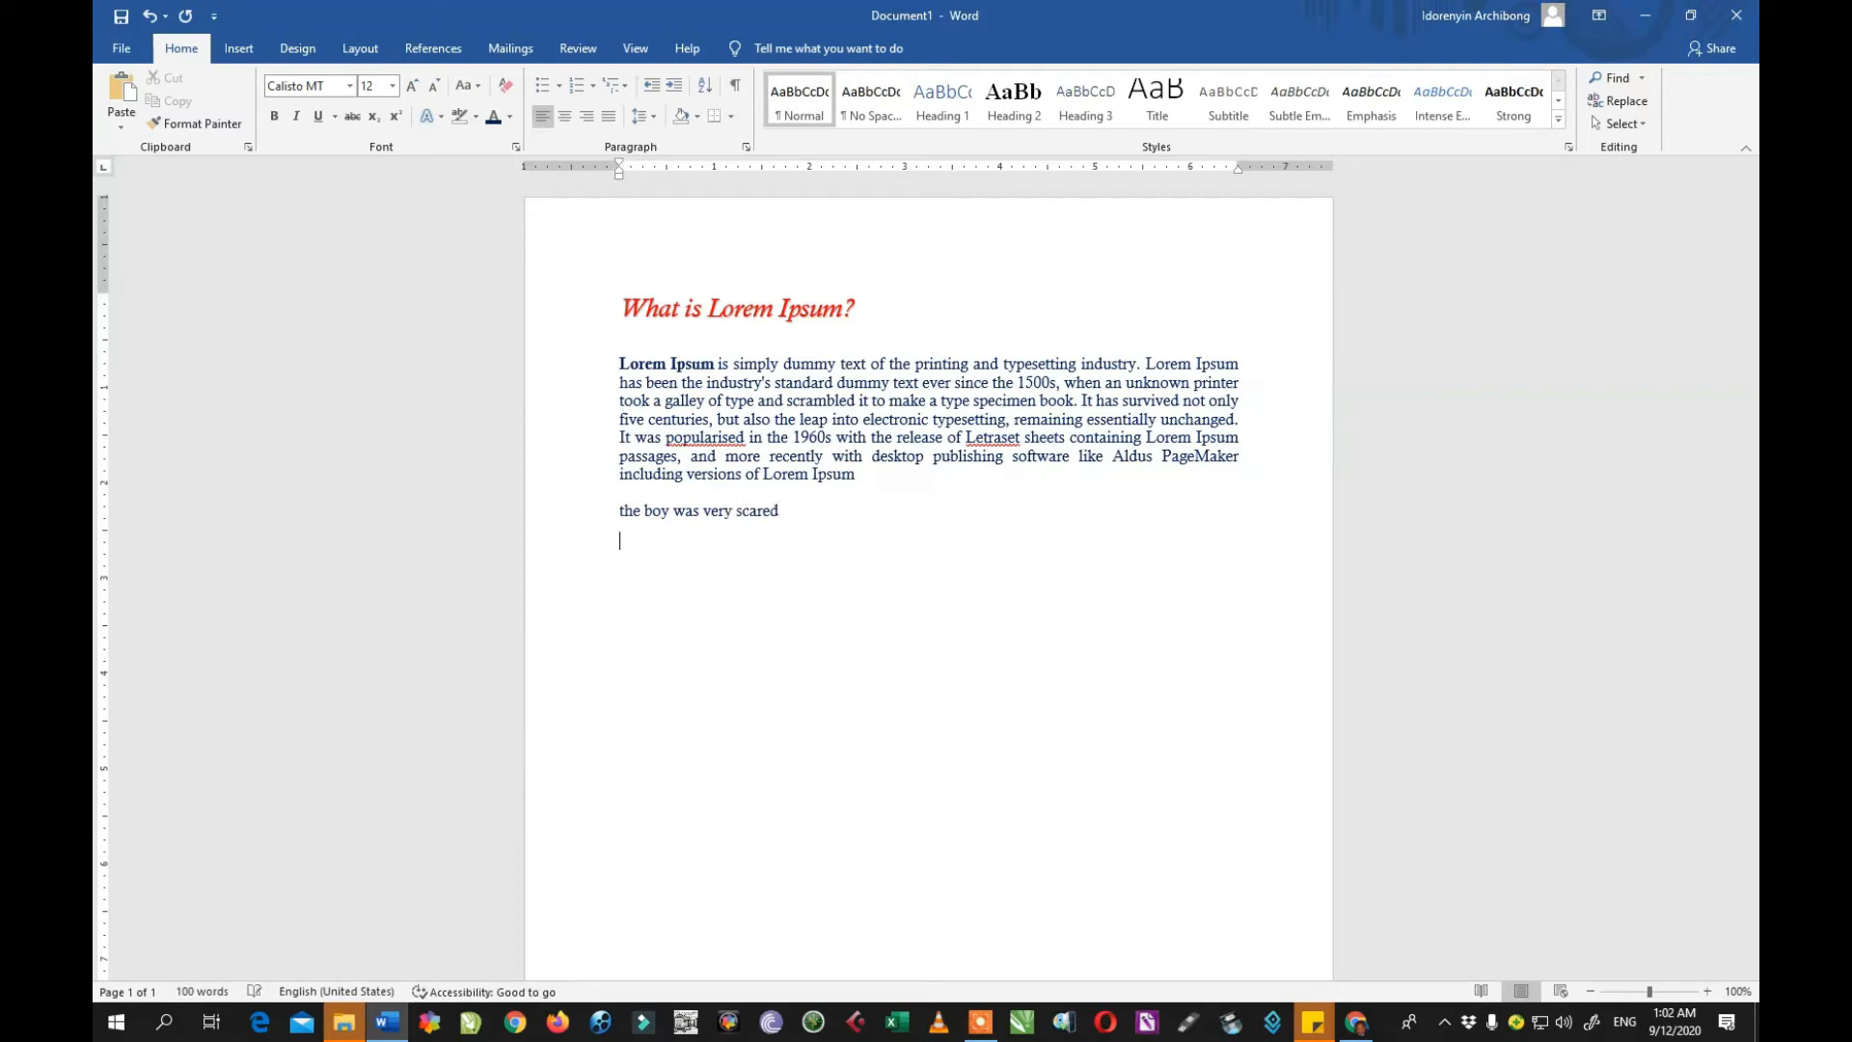
Step: Convert the line "the boy was very scared" to sentence case and back to lowercase
{"action": "left_click_drag", "start_coordinate": [800, 521], "coordinate": [620, 513]}
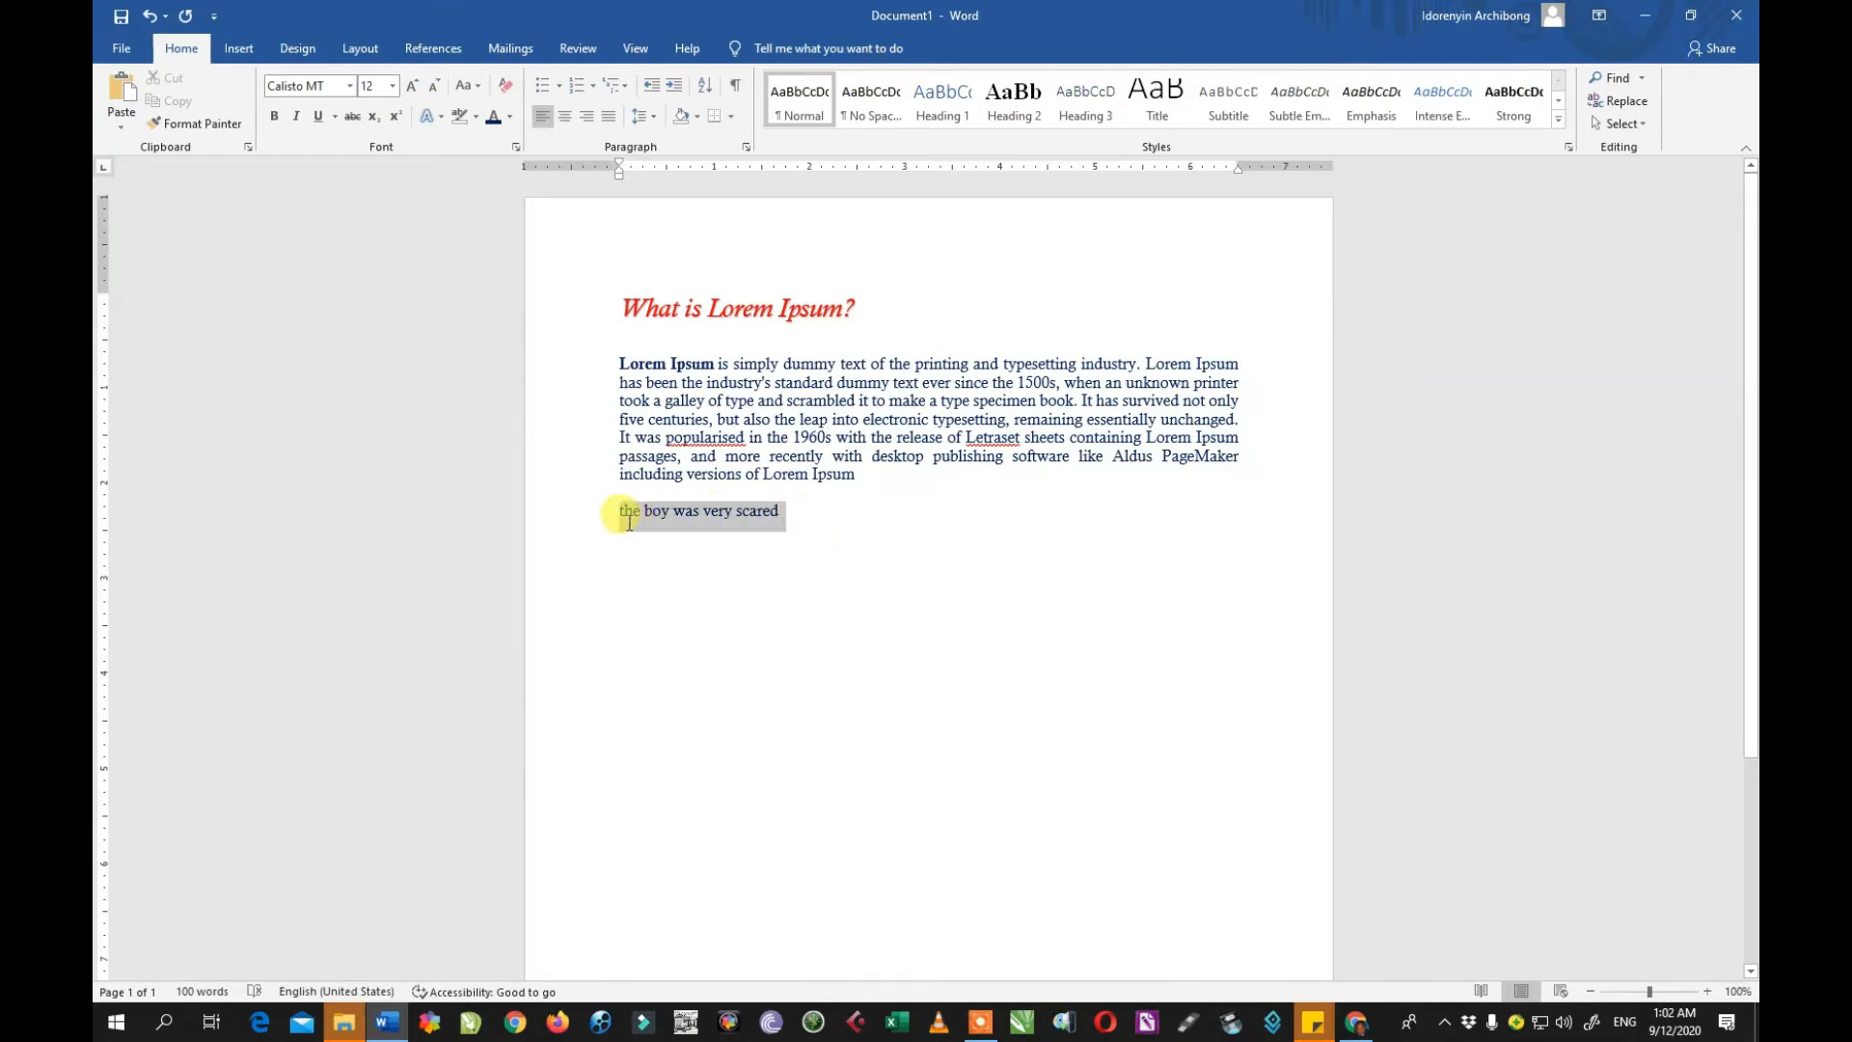
{"action": "left_click", "coordinate": [470, 87]}
{"action": "left_click", "coordinate": [498, 118]}
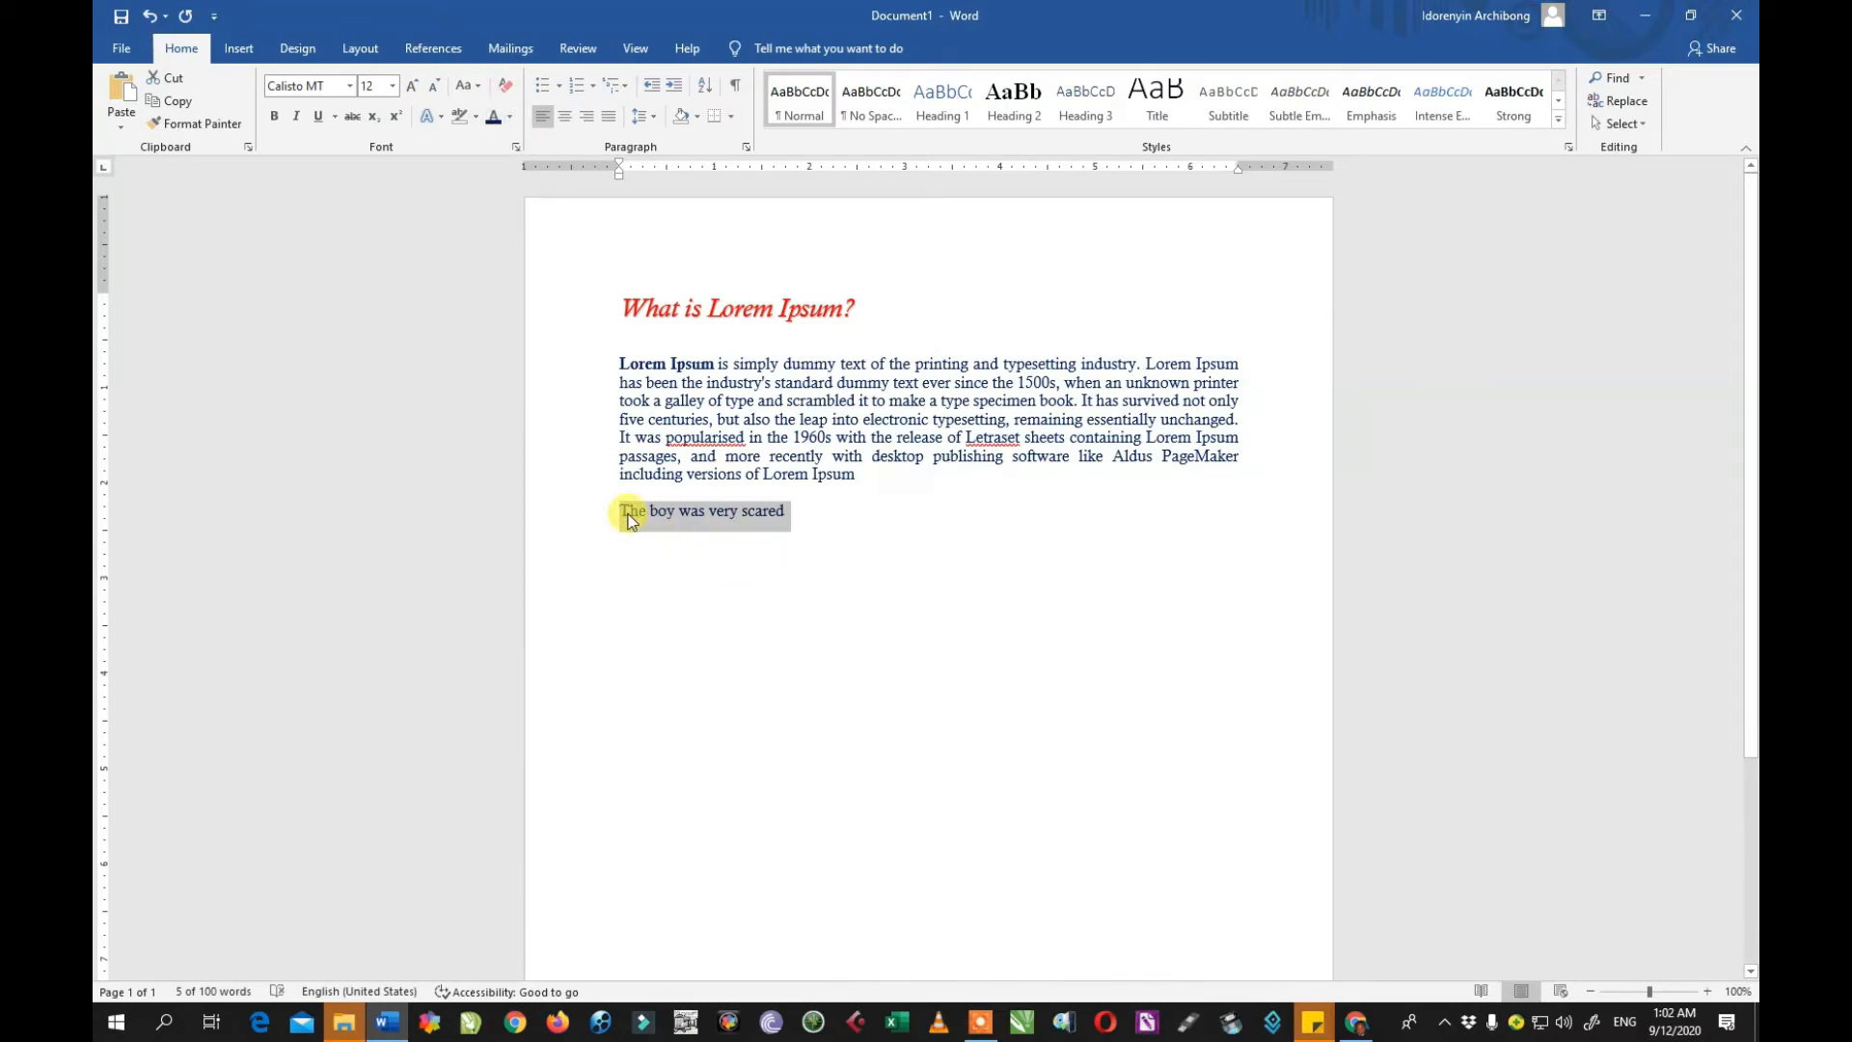
{"action": "left_click", "coordinate": [466, 85]}
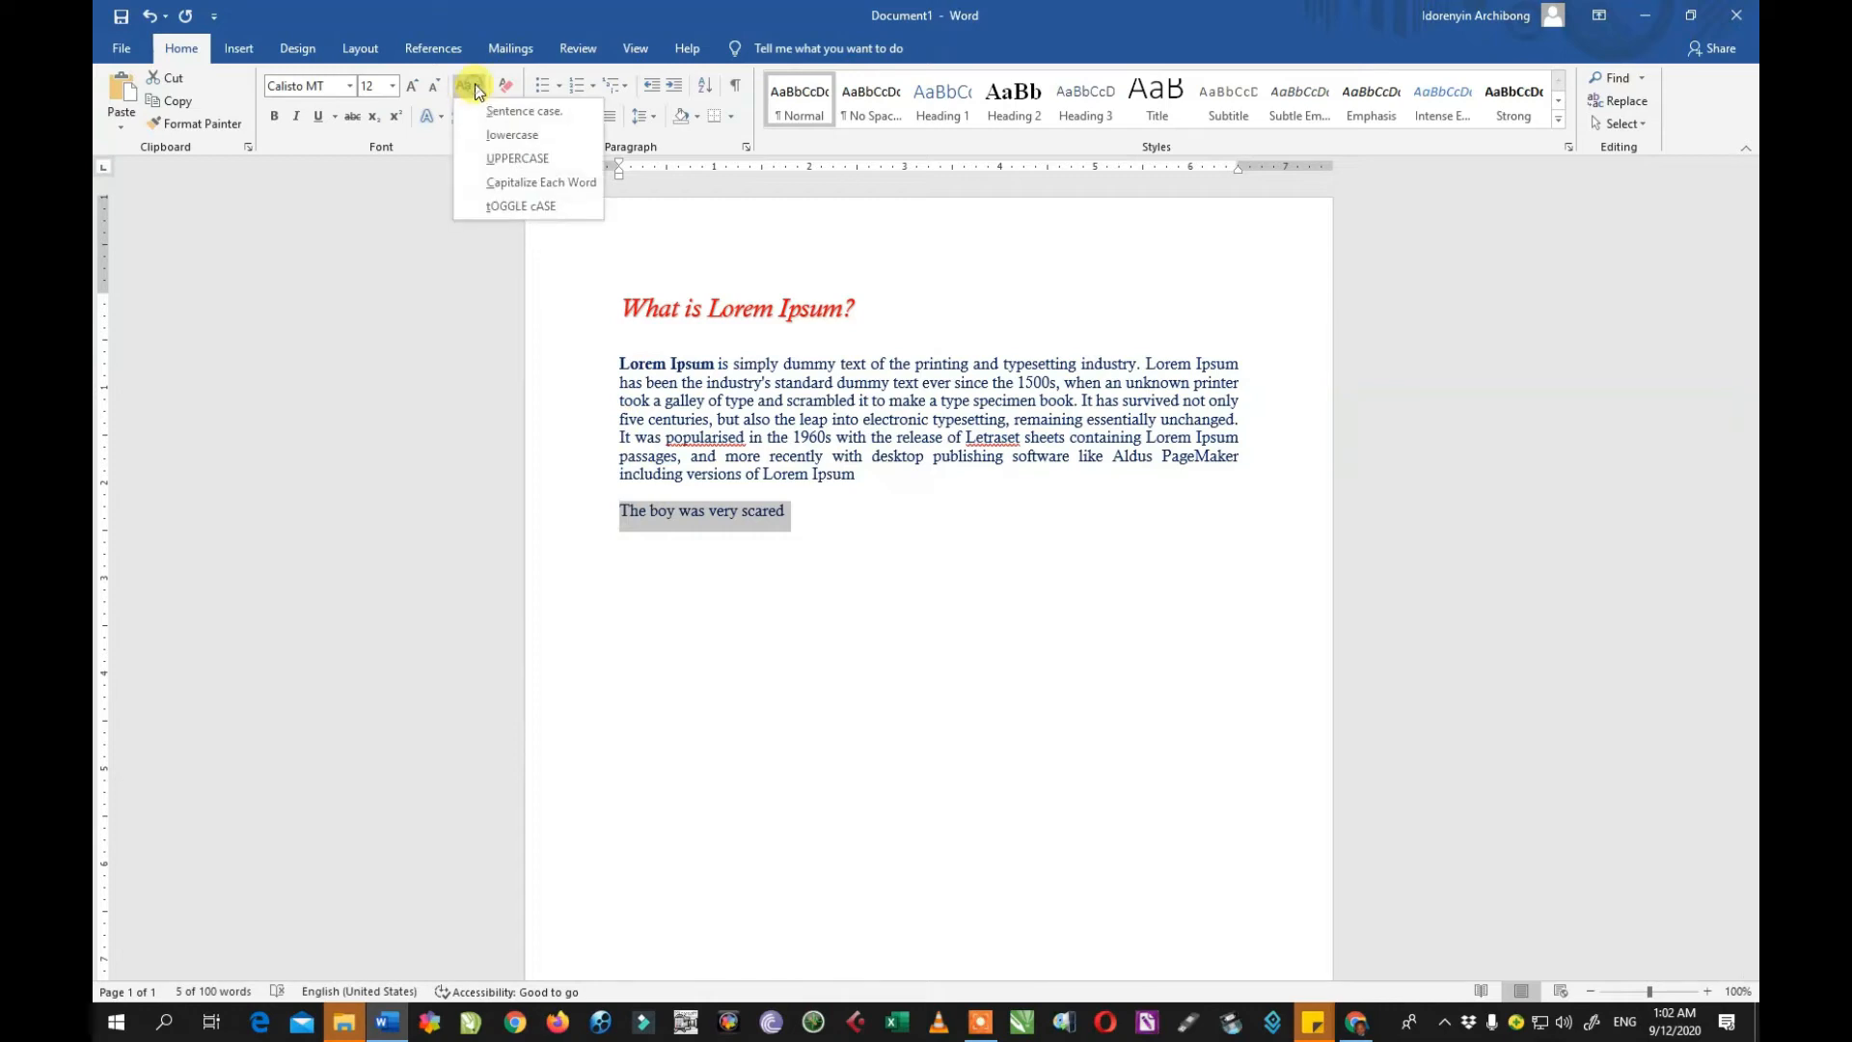
{"action": "left_click", "coordinate": [496, 139]}
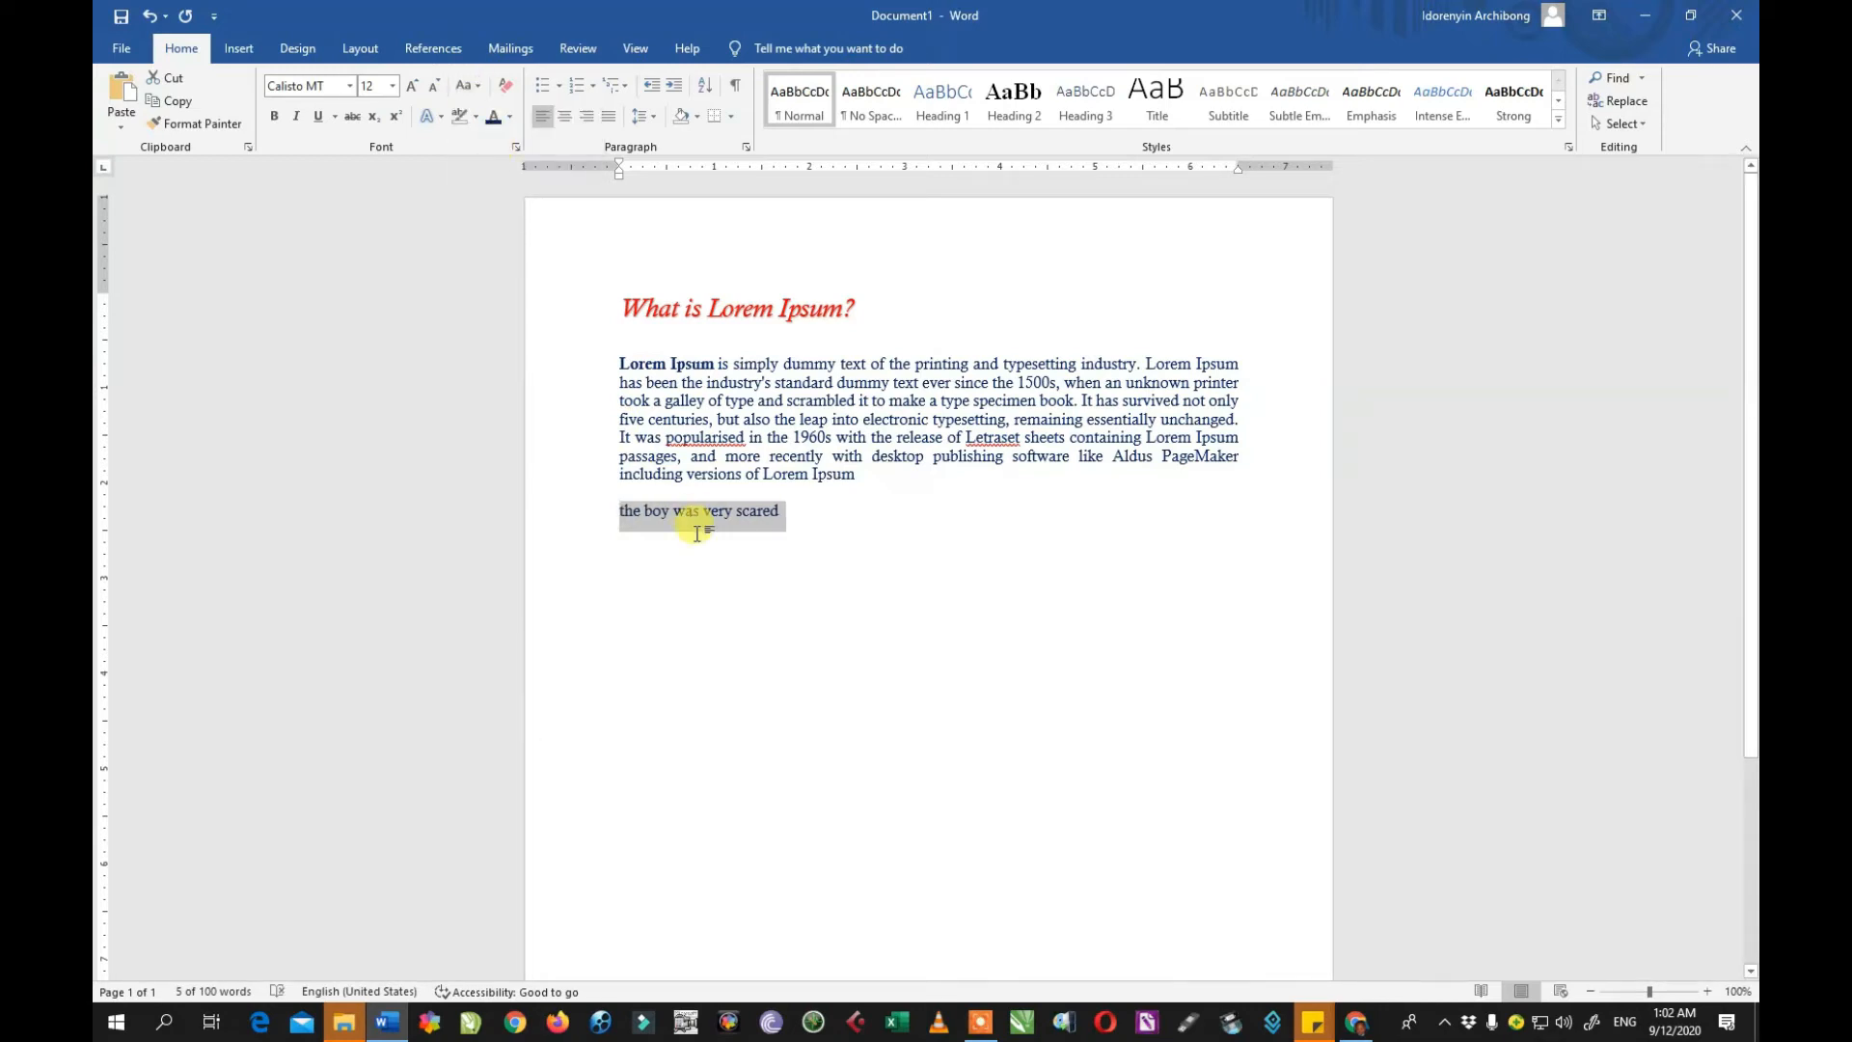
Step: Convert the line "the boy was very scared" to uppercase
{"action": "left_click", "coordinate": [466, 86]}
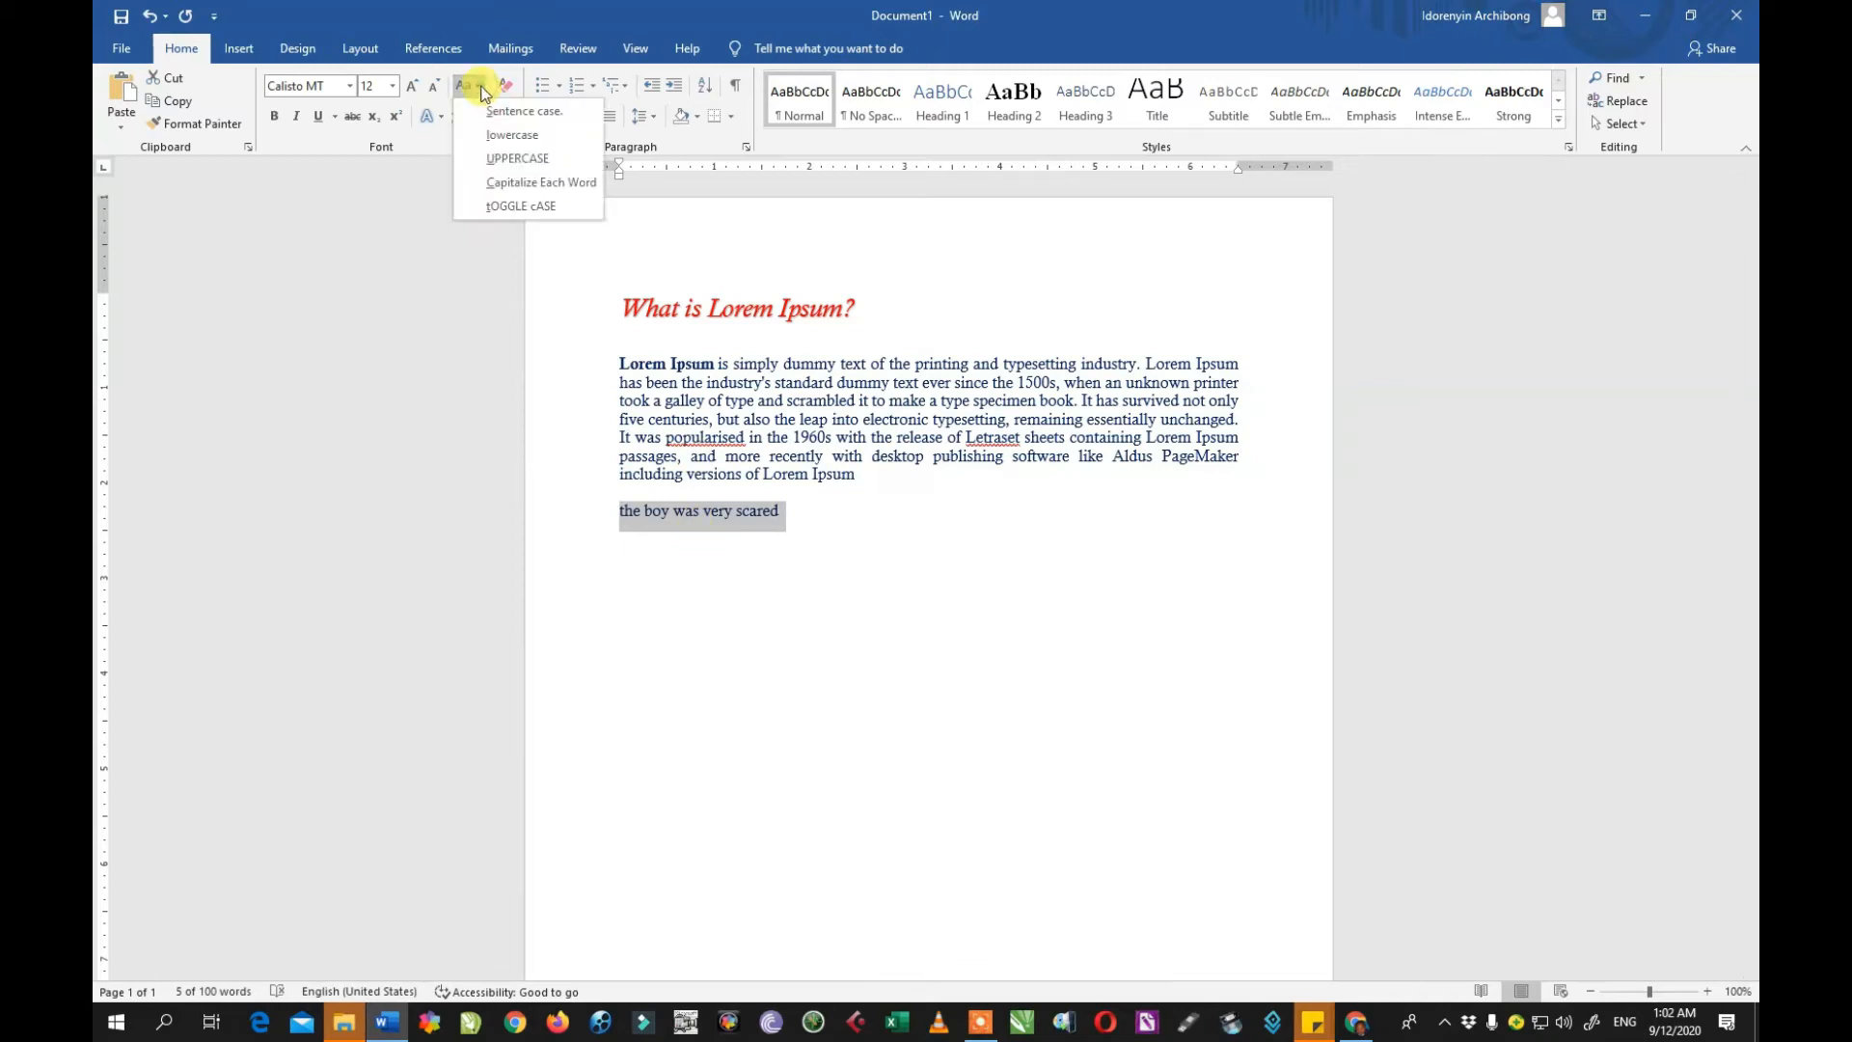
{"action": "left_click", "coordinate": [502, 158]}
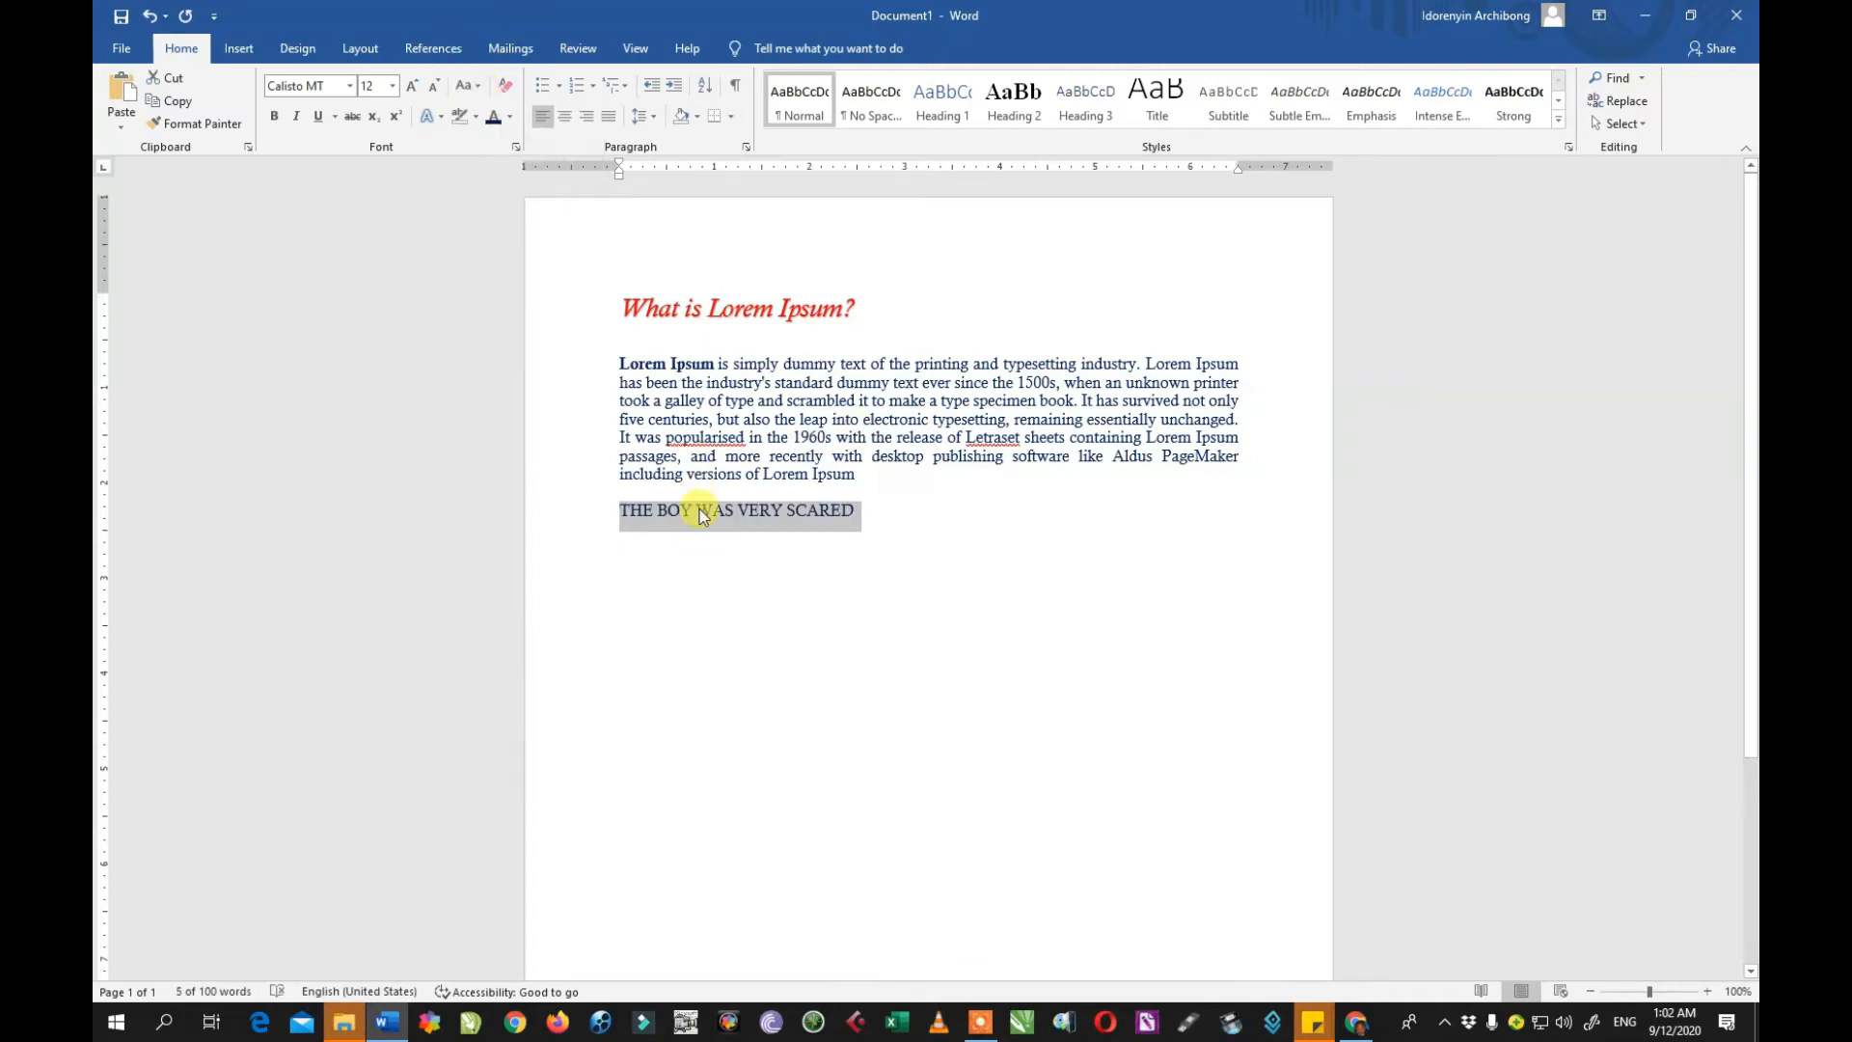
{"action": "left_click", "coordinate": [934, 529]}
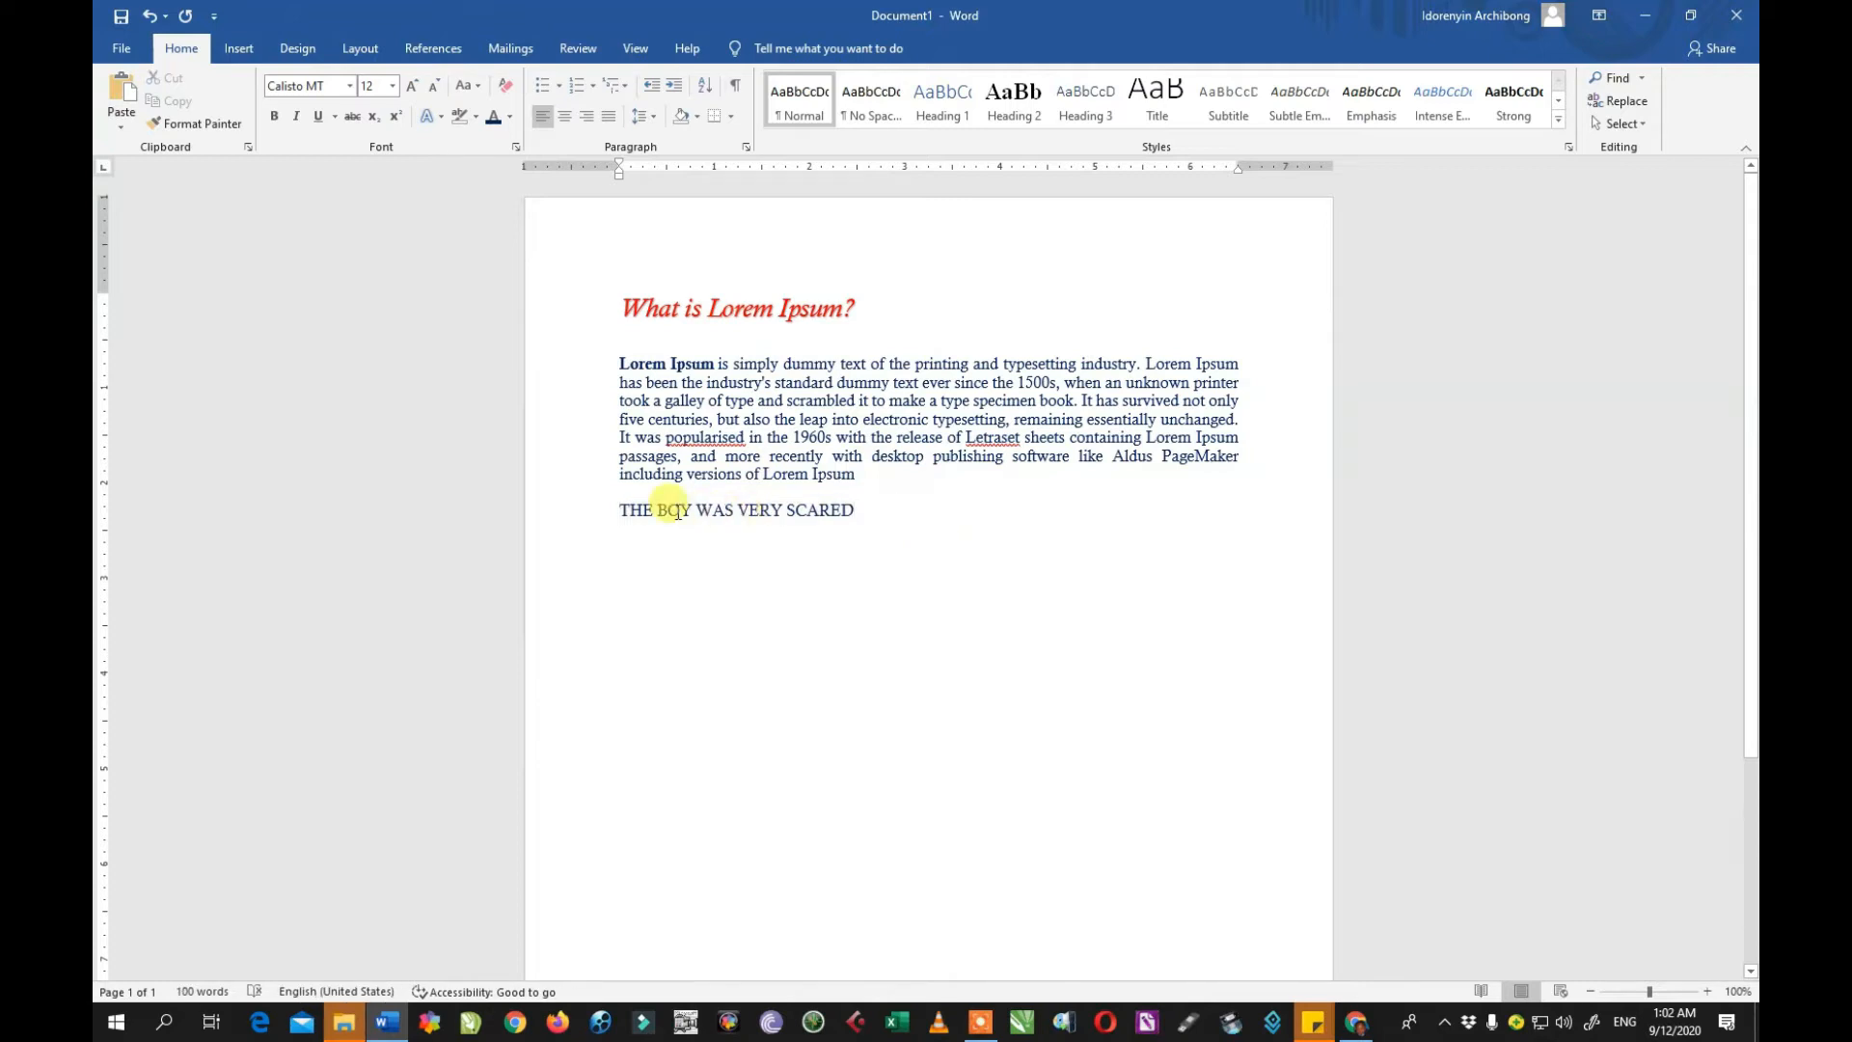
Step: Convert only the words "THE BOY" at the start of the last line to lowercase
{"action": "left_click_drag", "start_coordinate": [690, 509], "coordinate": [618, 510]}
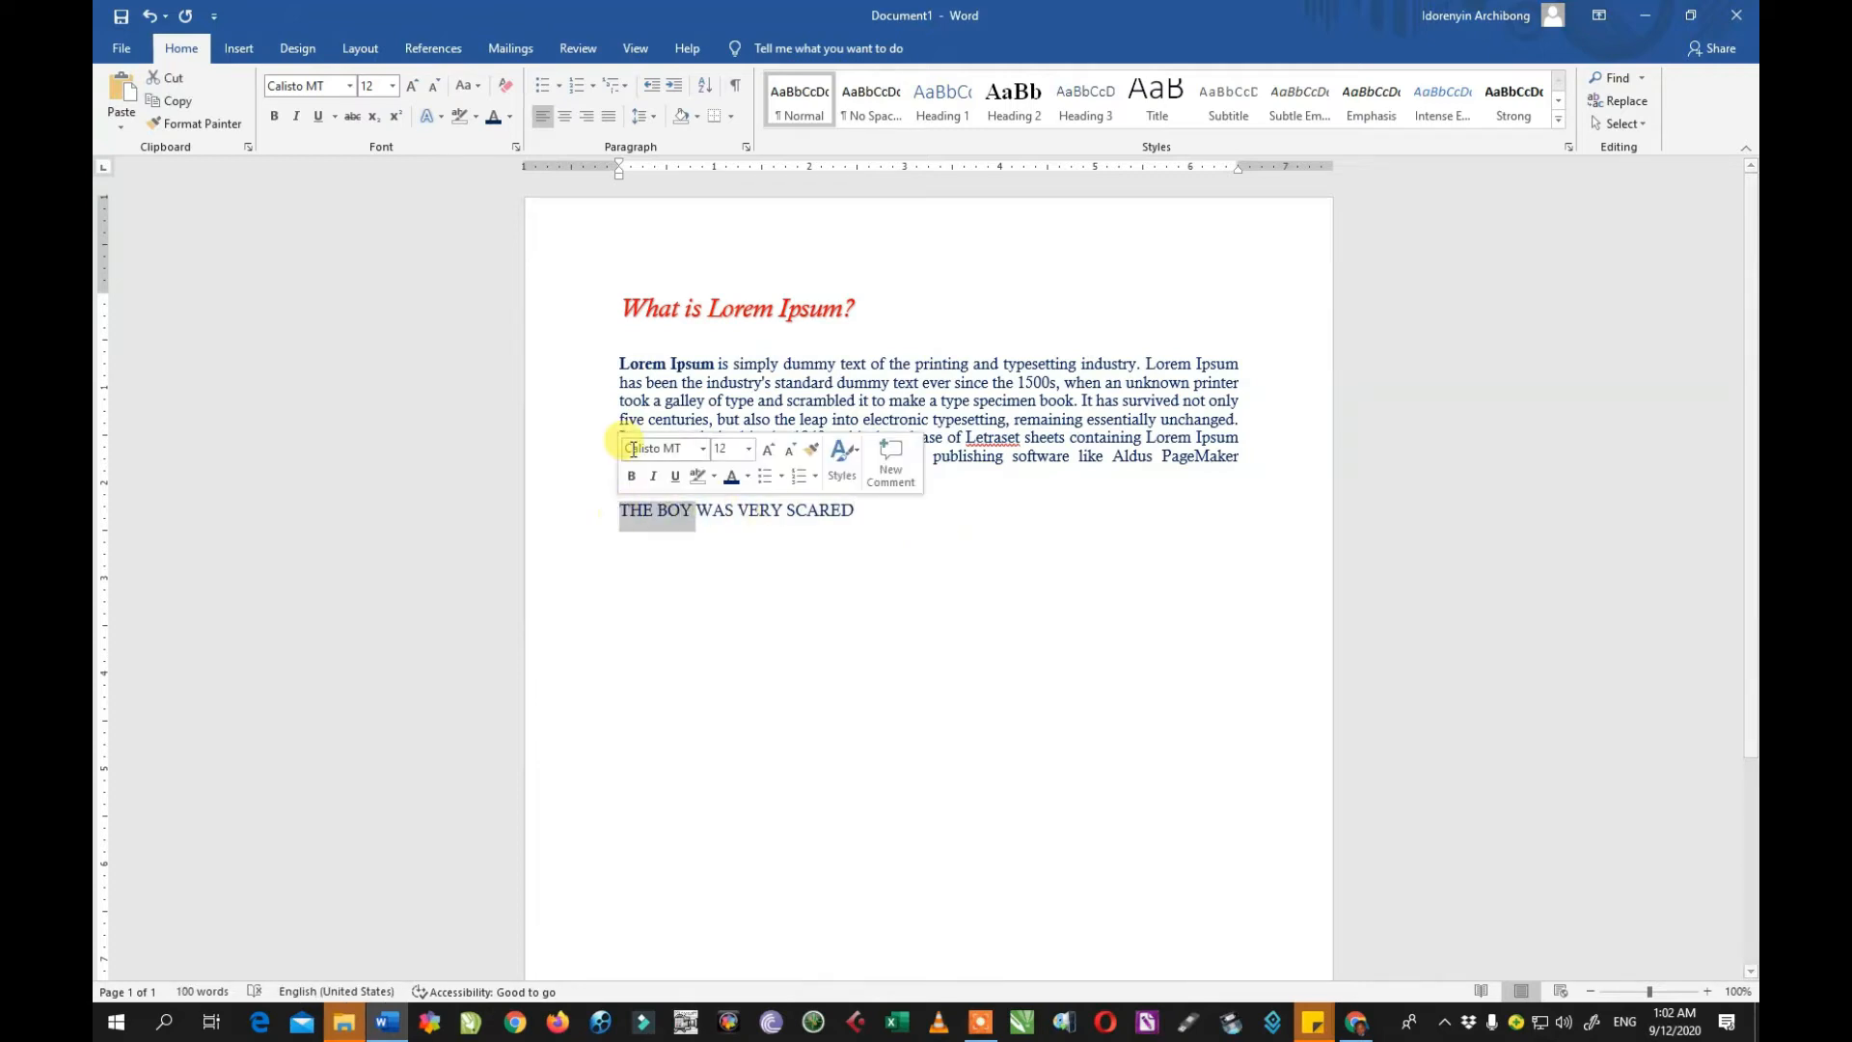
{"action": "left_click", "coordinate": [479, 90]}
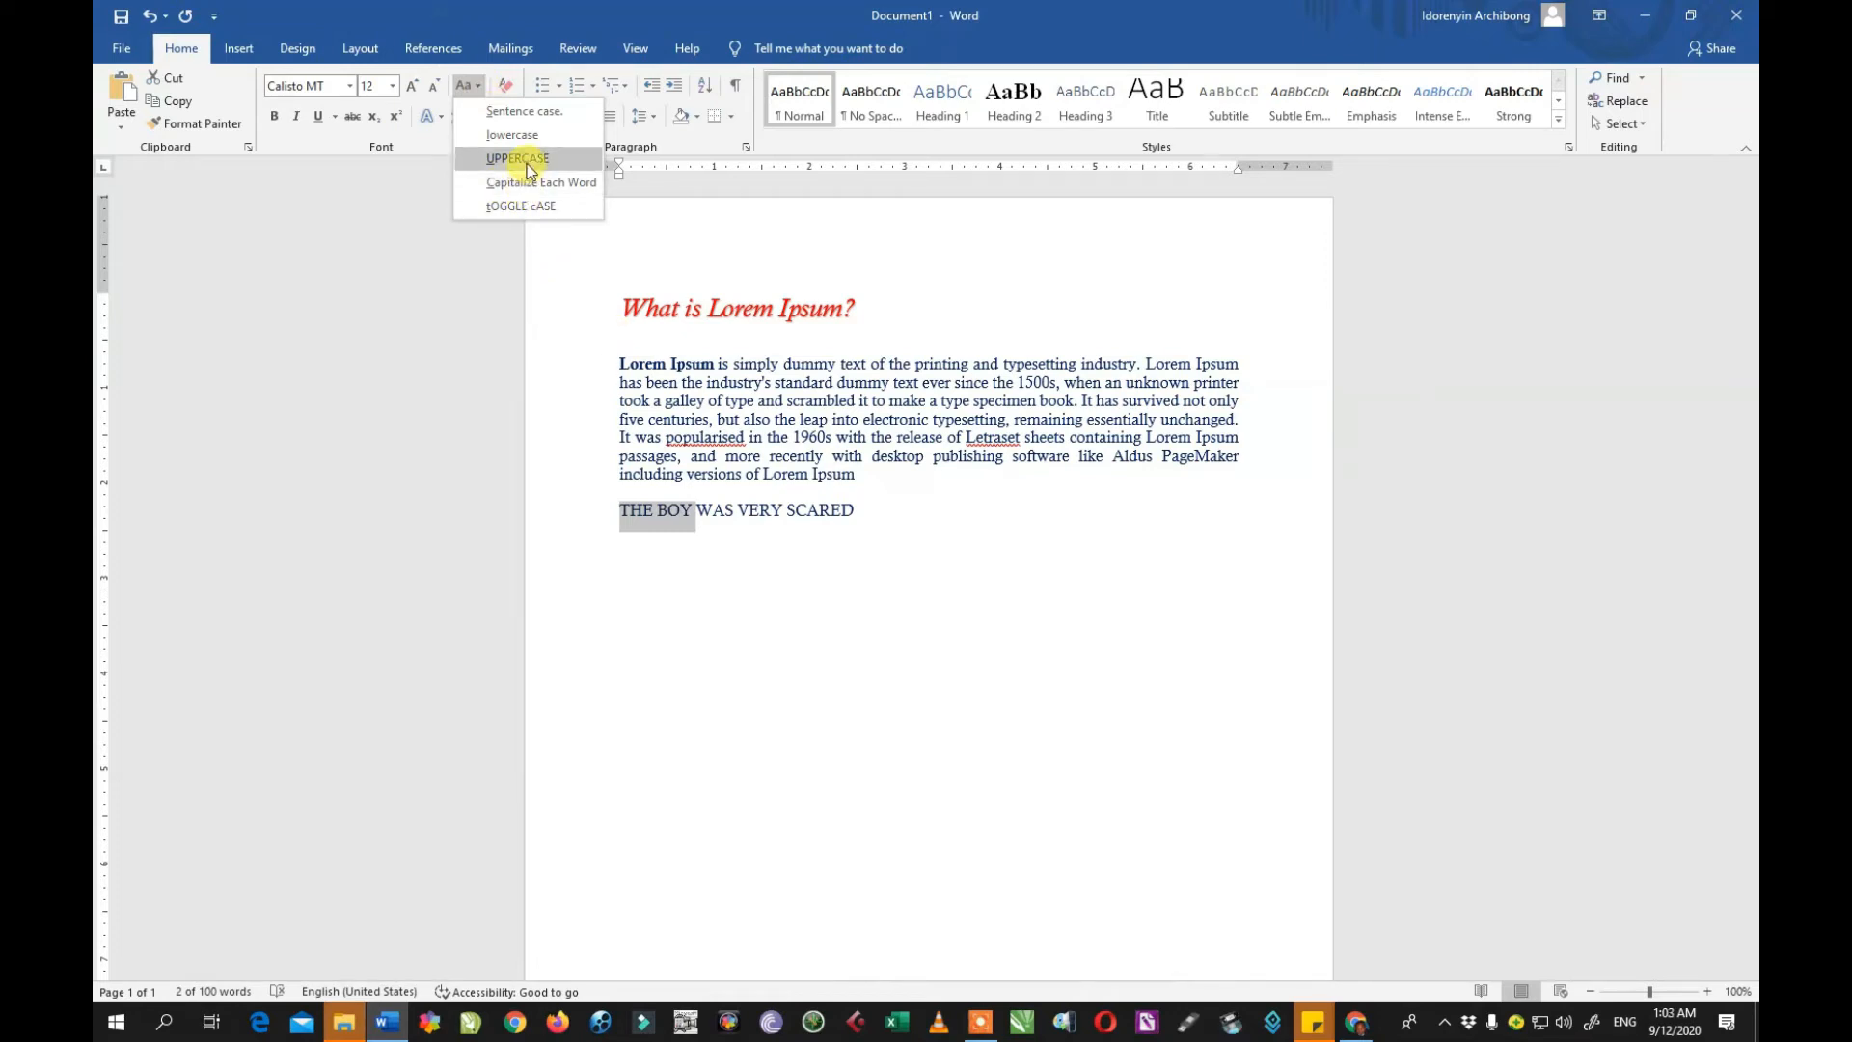
{"action": "left_click", "coordinate": [525, 136]}
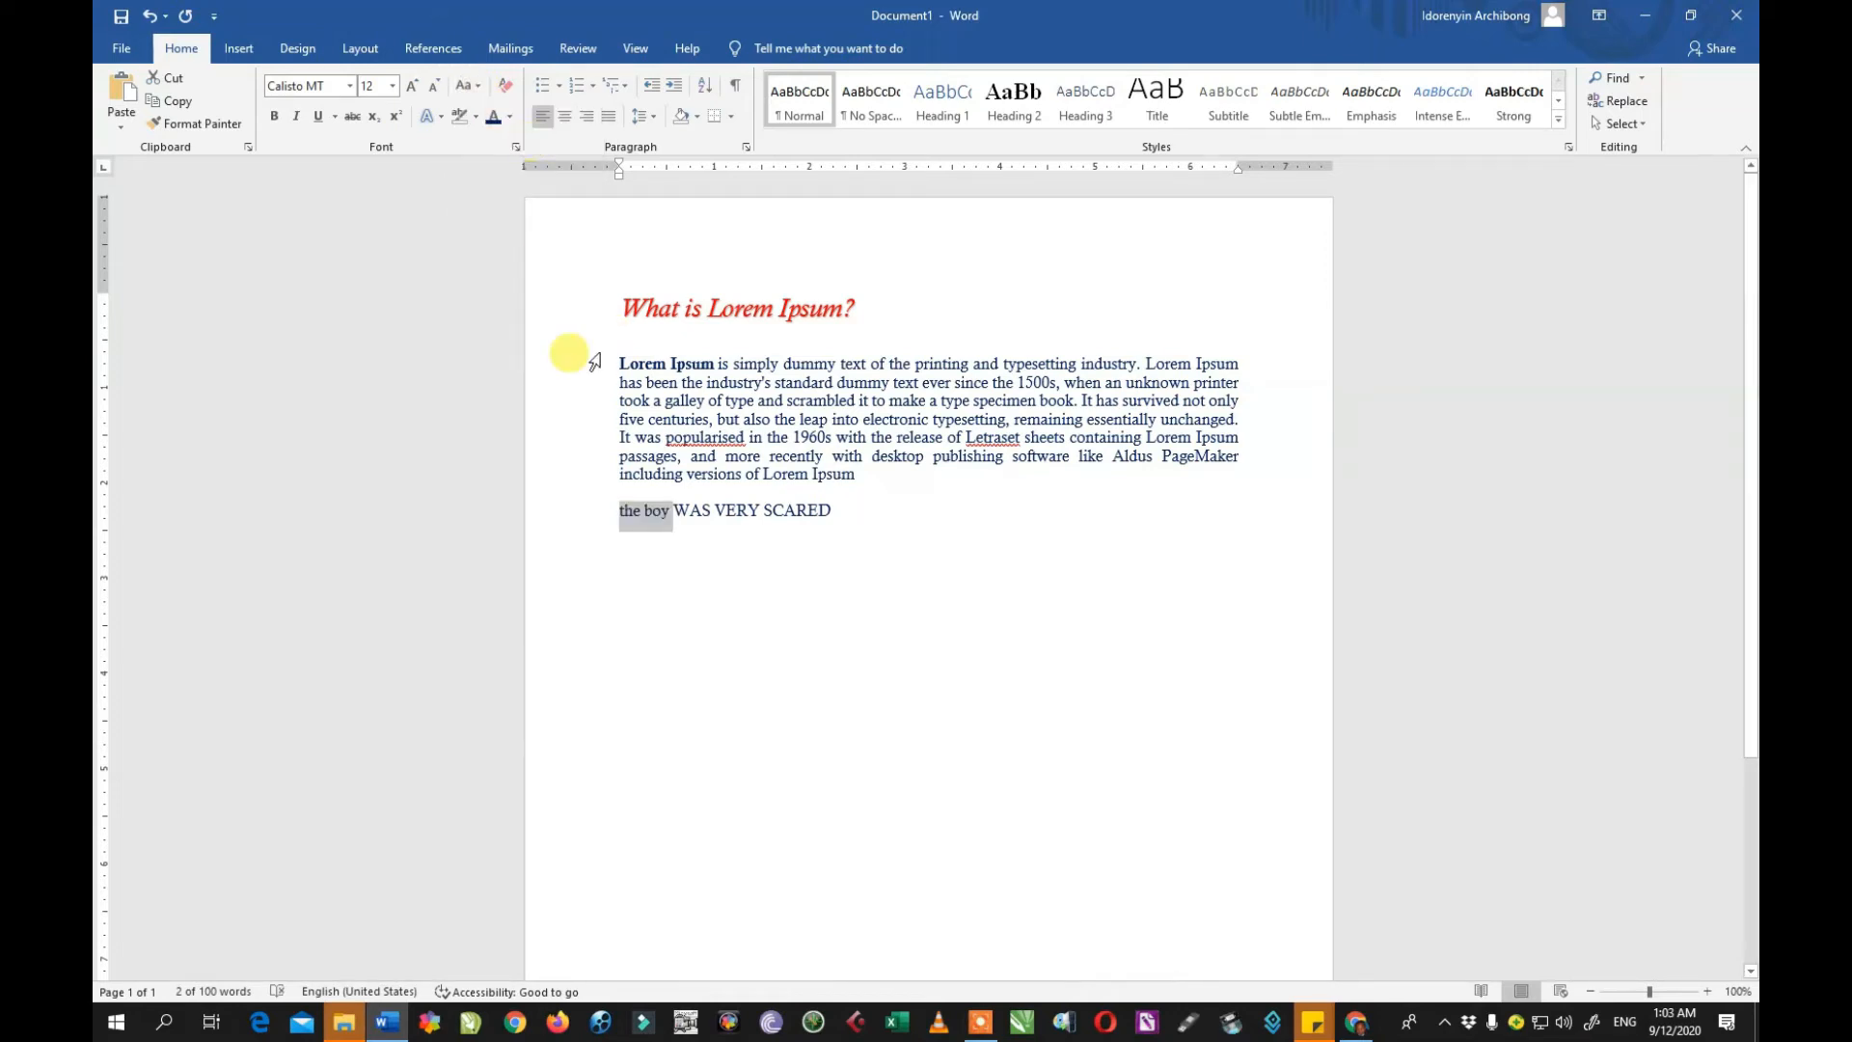
Step: Convert the whole mixed-case line below the body paragraph to uppercase
{"action": "left_click_drag", "start_coordinate": [846, 514], "coordinate": [592, 520]}
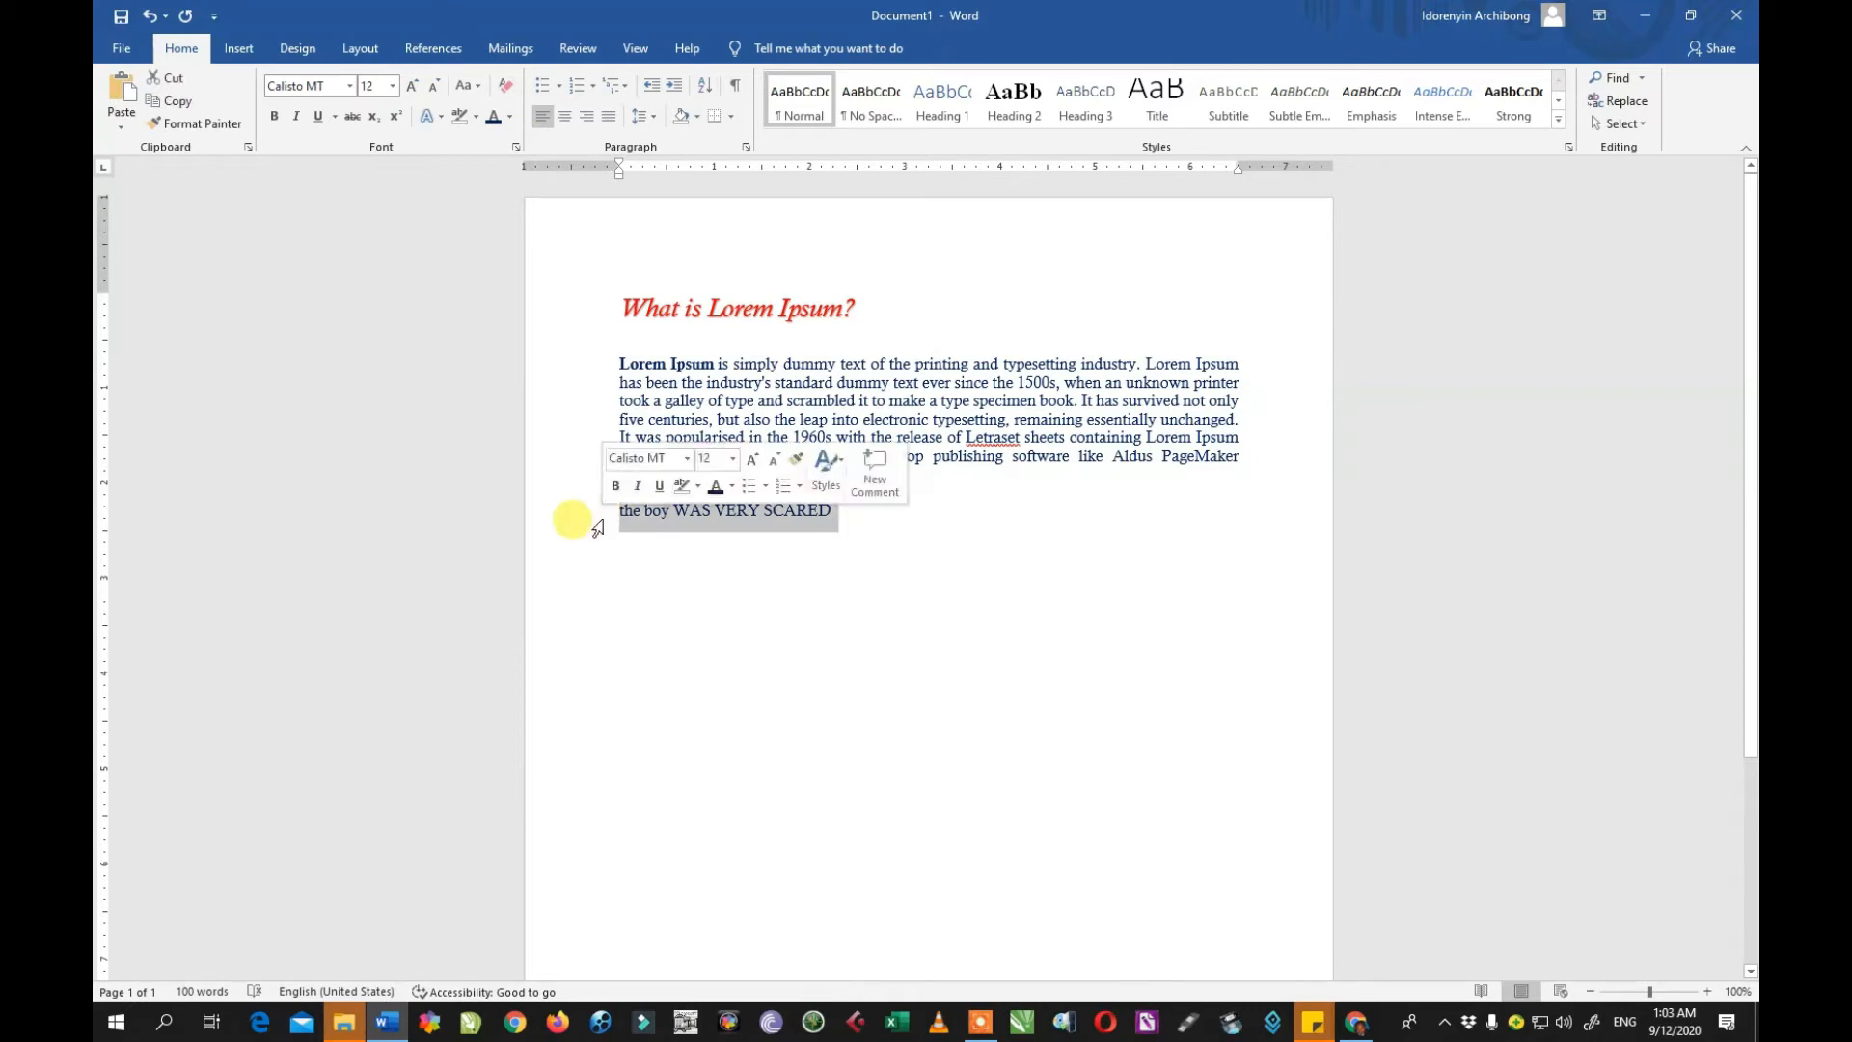
{"action": "left_click", "coordinate": [471, 84]}
{"action": "left_click", "coordinate": [487, 154]}
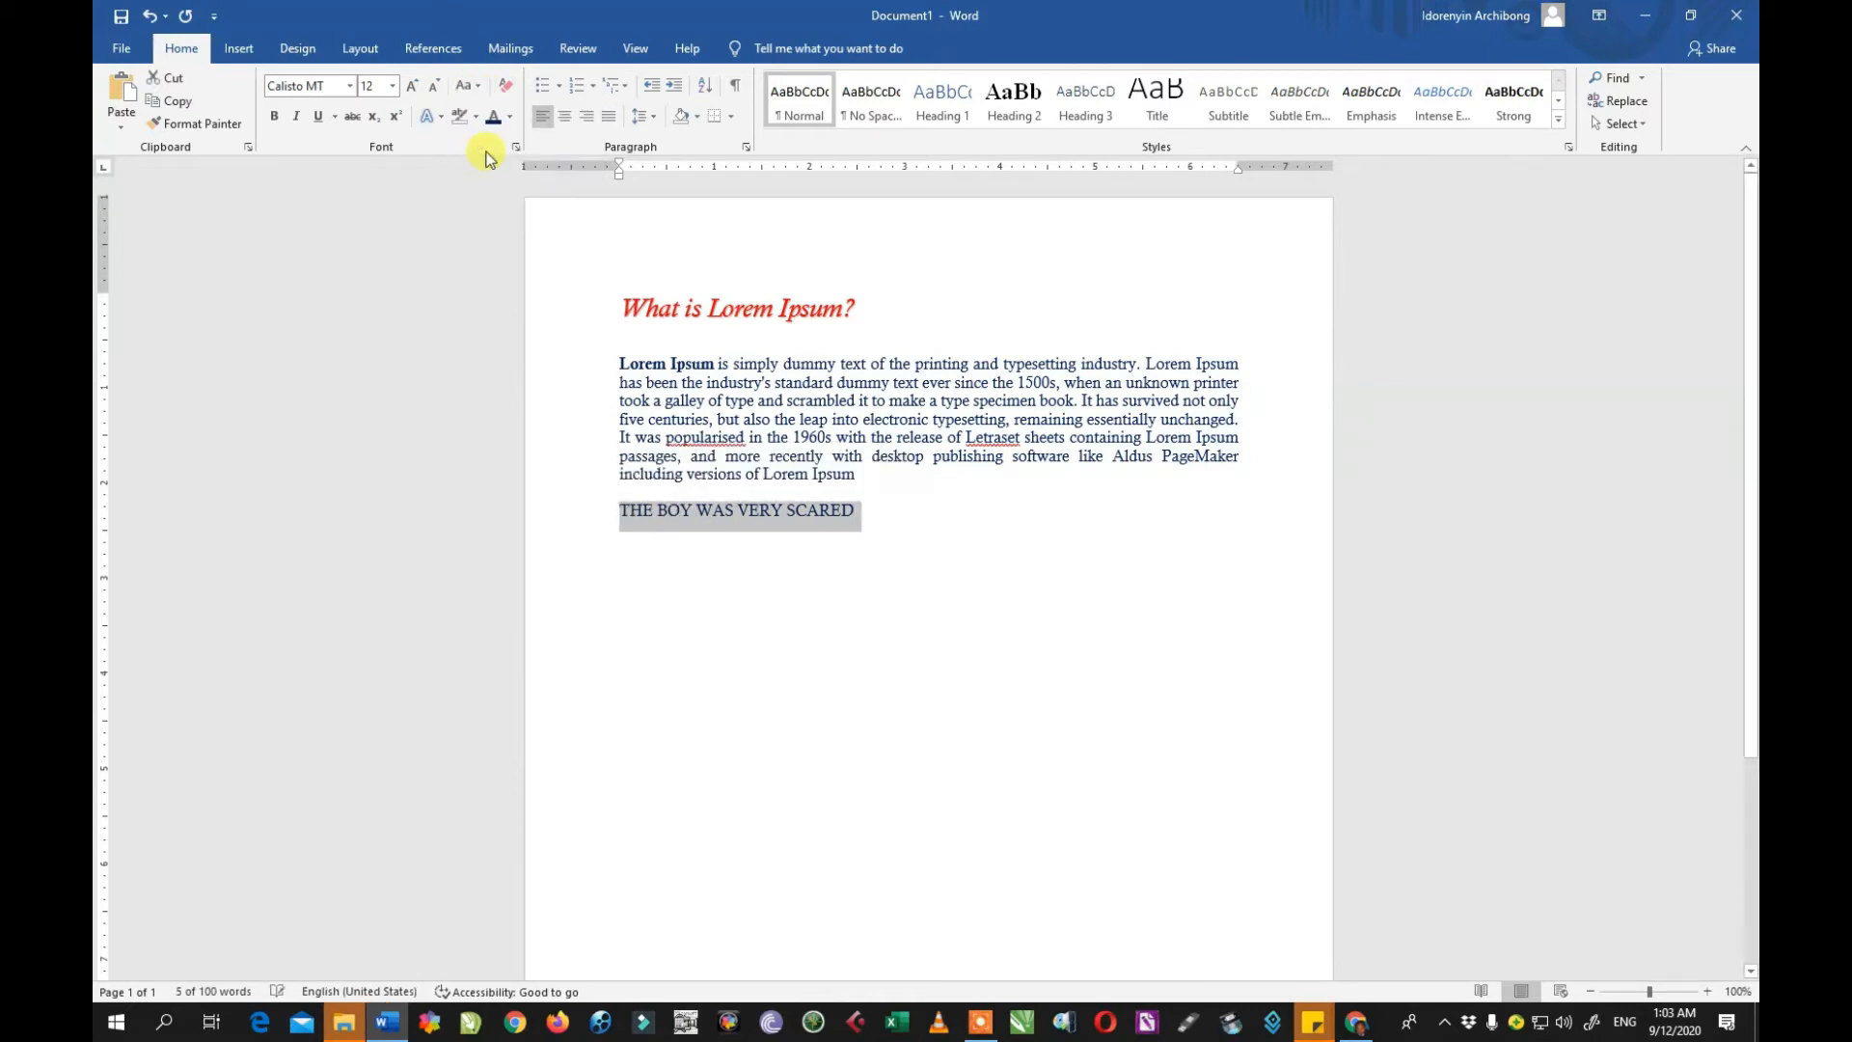
Step: Apply Capitalize Each Word to the line "THE BOY WAS VERY SCARED", switch it to toggle case and start a new line below
{"action": "left_click", "coordinate": [478, 88]}
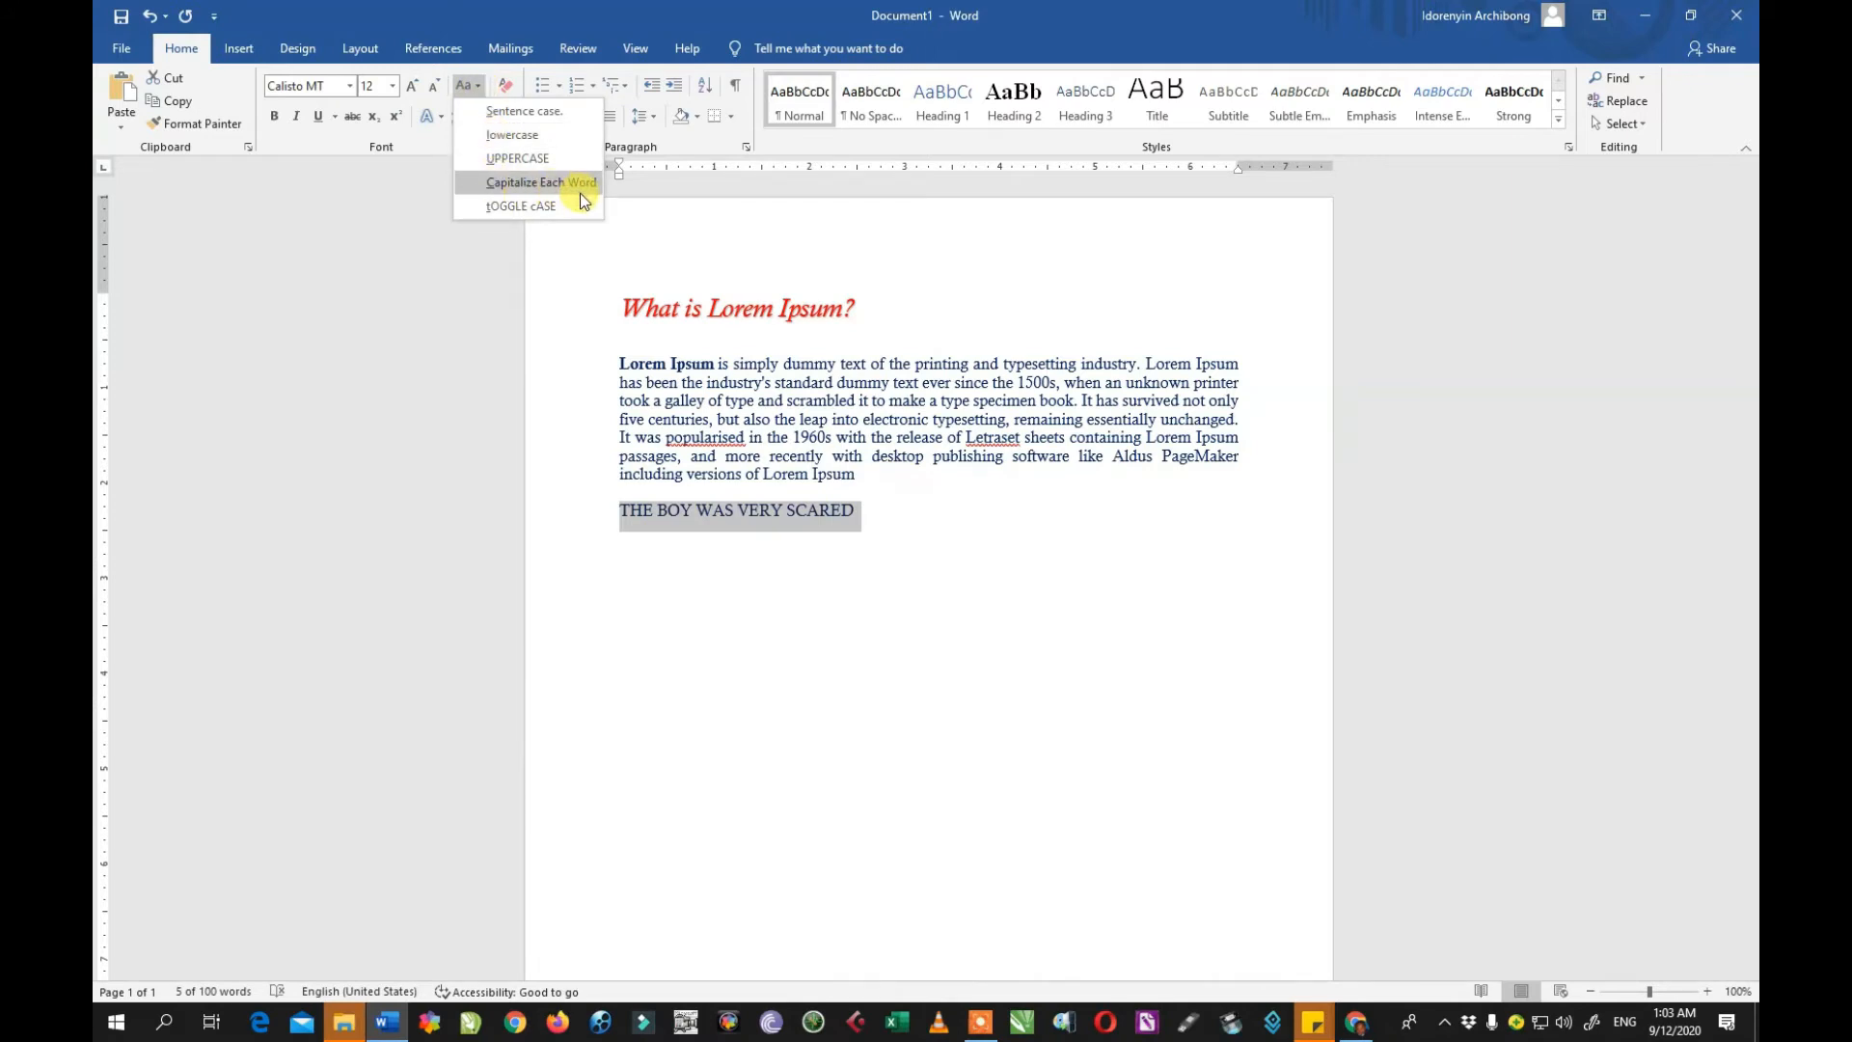
{"action": "left_click", "coordinate": [538, 181]}
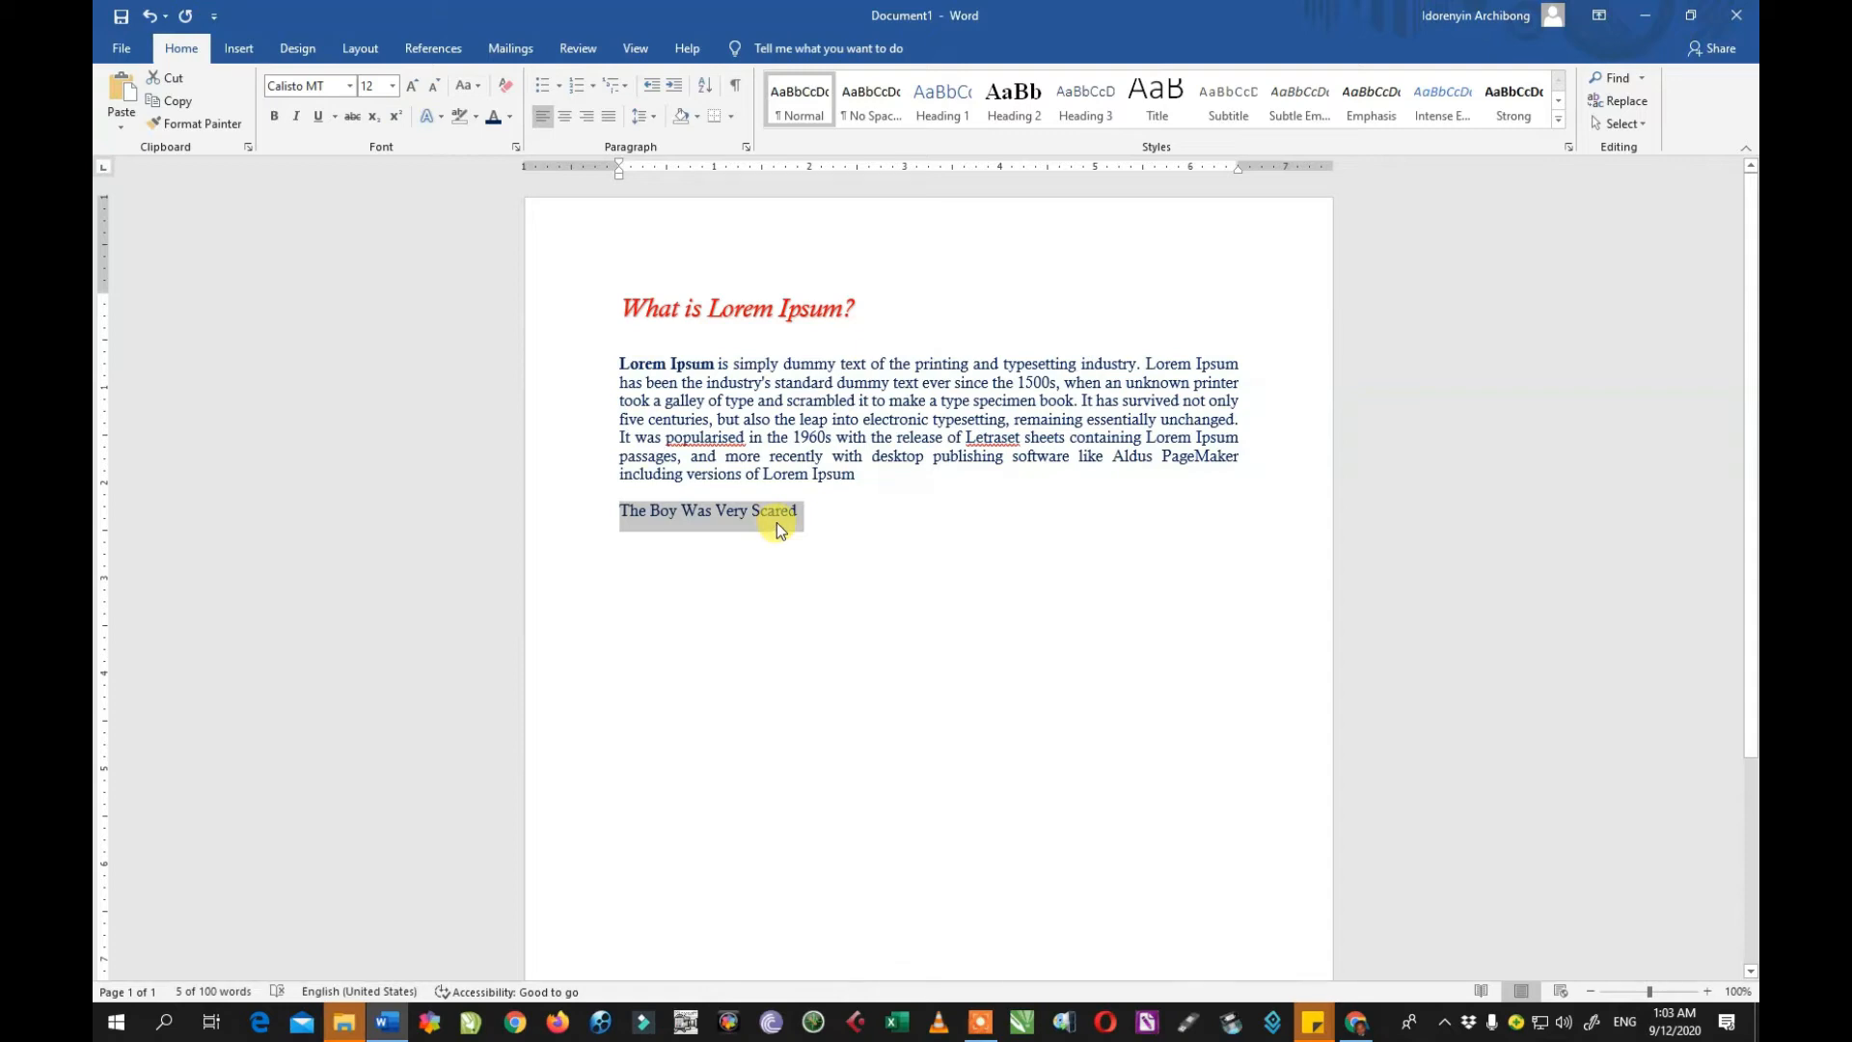
{"action": "left_click", "coordinate": [470, 85]}
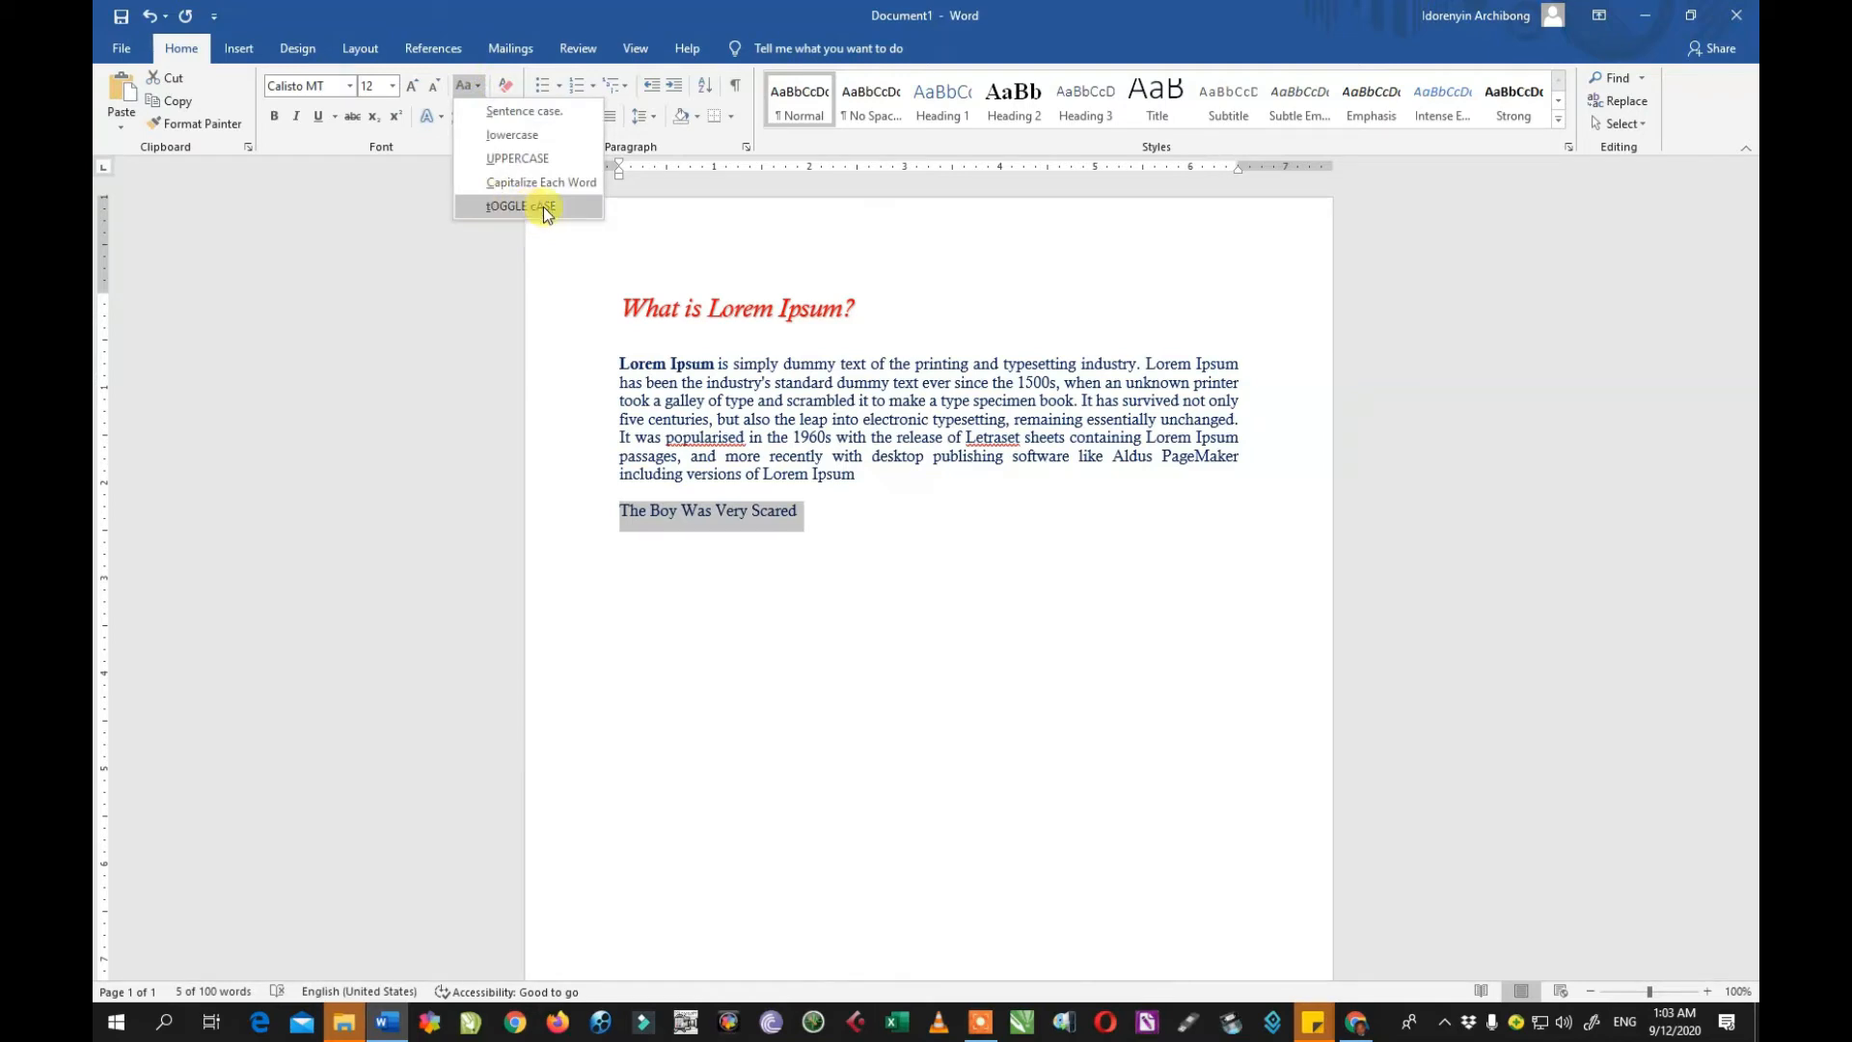
{"action": "left_click", "coordinate": [547, 206]}
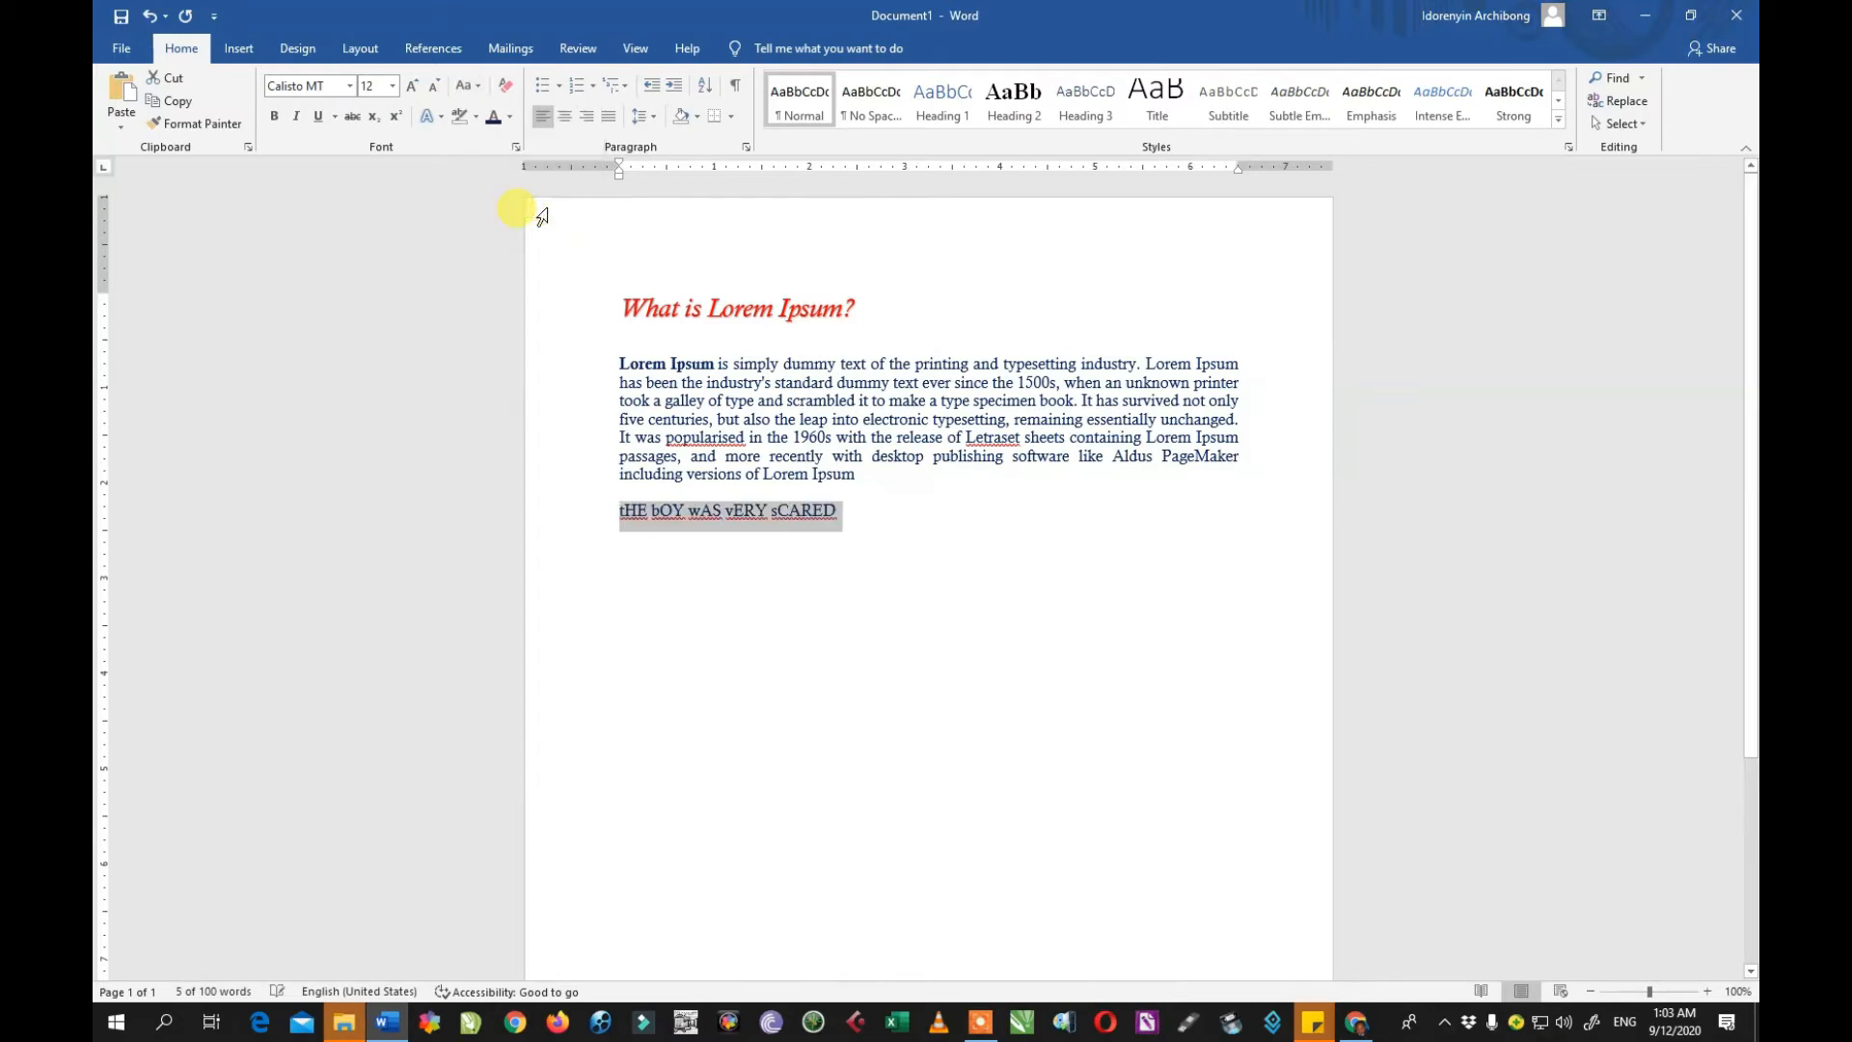
{"action": "left_click", "coordinate": [877, 515]}
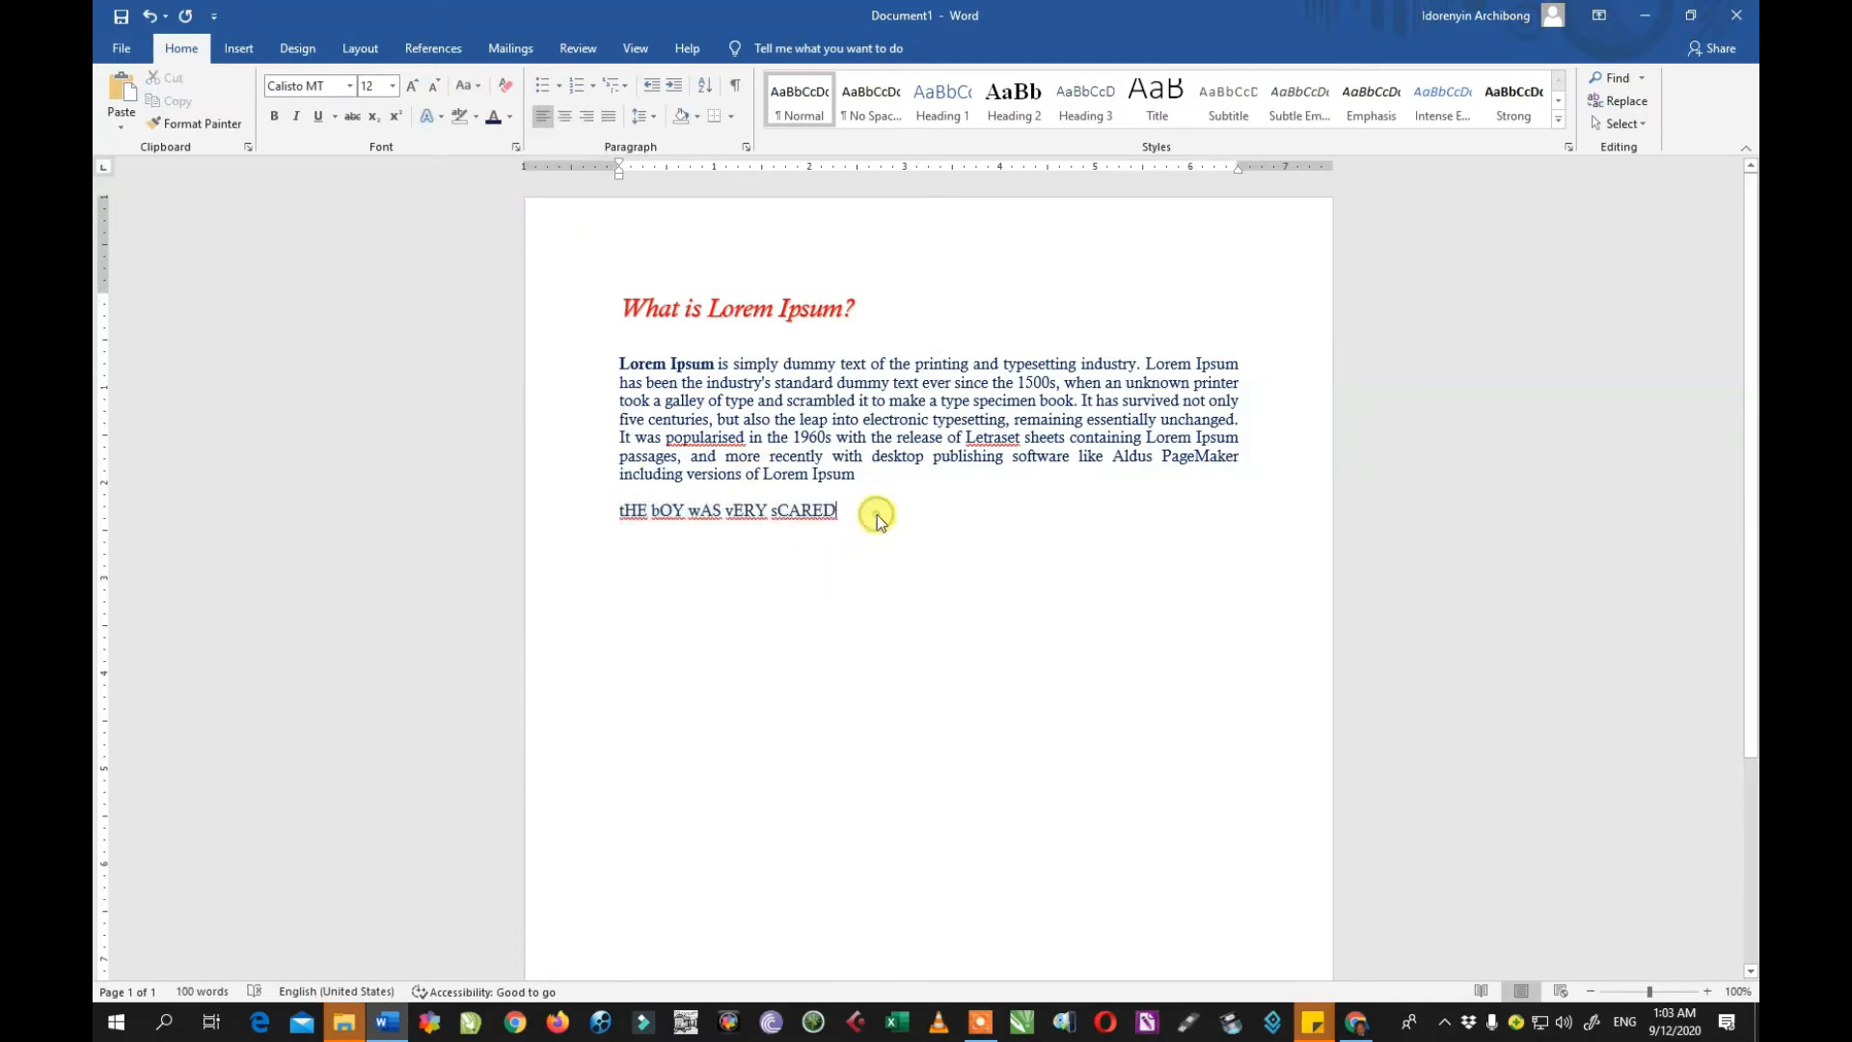
{"action": "key", "text": "Return"}
{"action": "key", "text": "Return"}
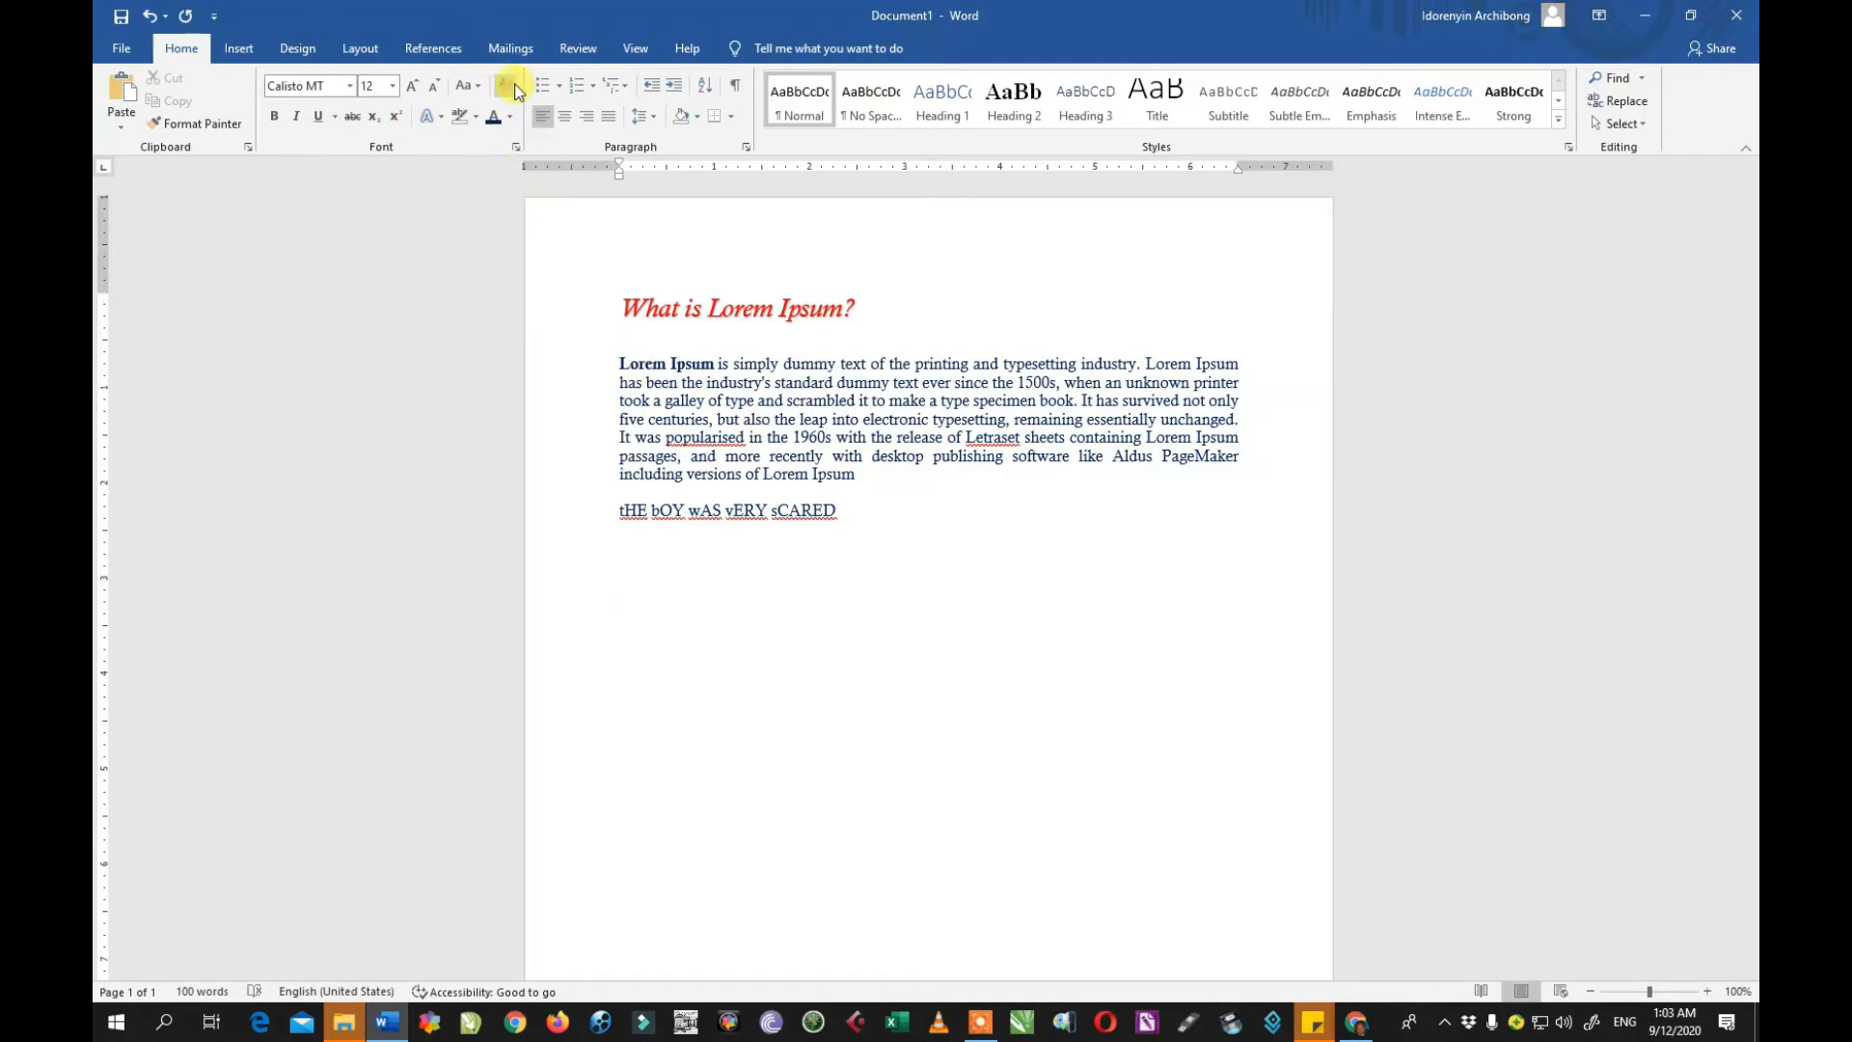
Step: Clear all formatting from the heading "What is Lorem Ipsum?"
{"action": "left_click", "coordinate": [881, 313]}
{"action": "left_click", "coordinate": [606, 313]}
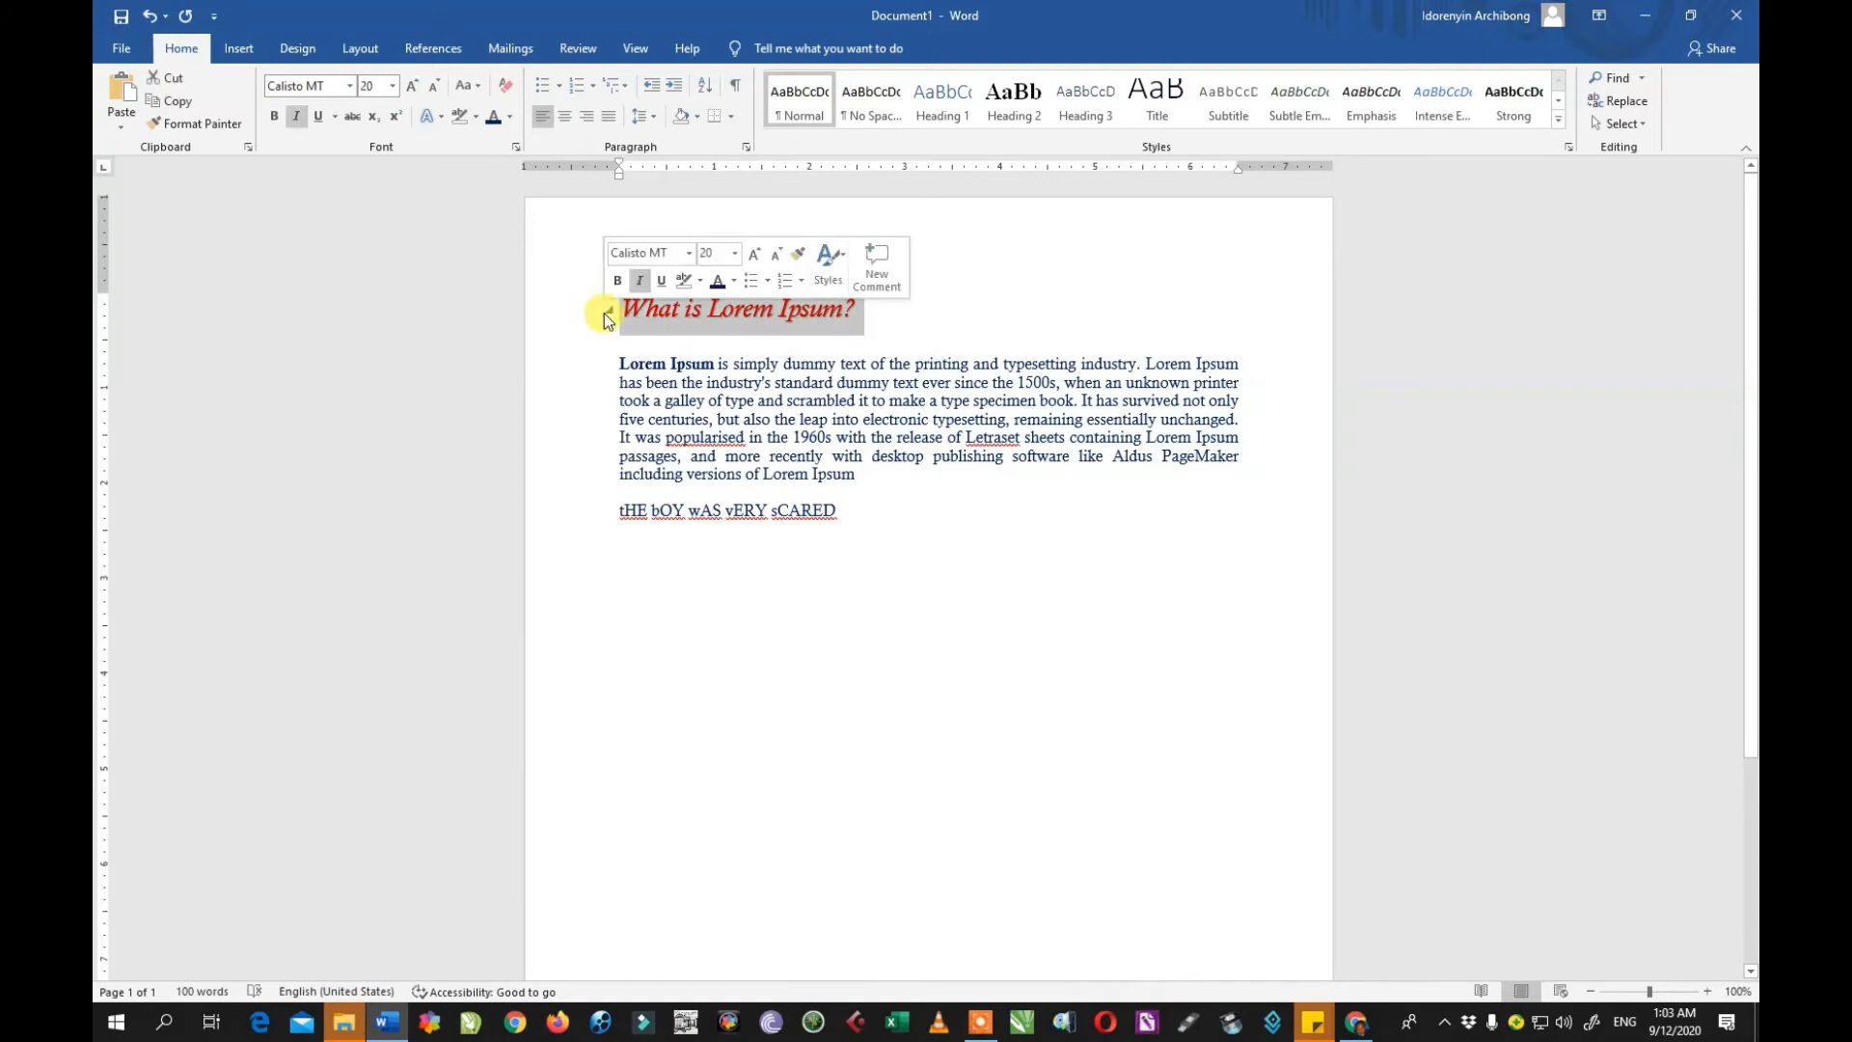
{"action": "left_click", "coordinate": [505, 85]}
{"action": "left_click", "coordinate": [811, 305]}
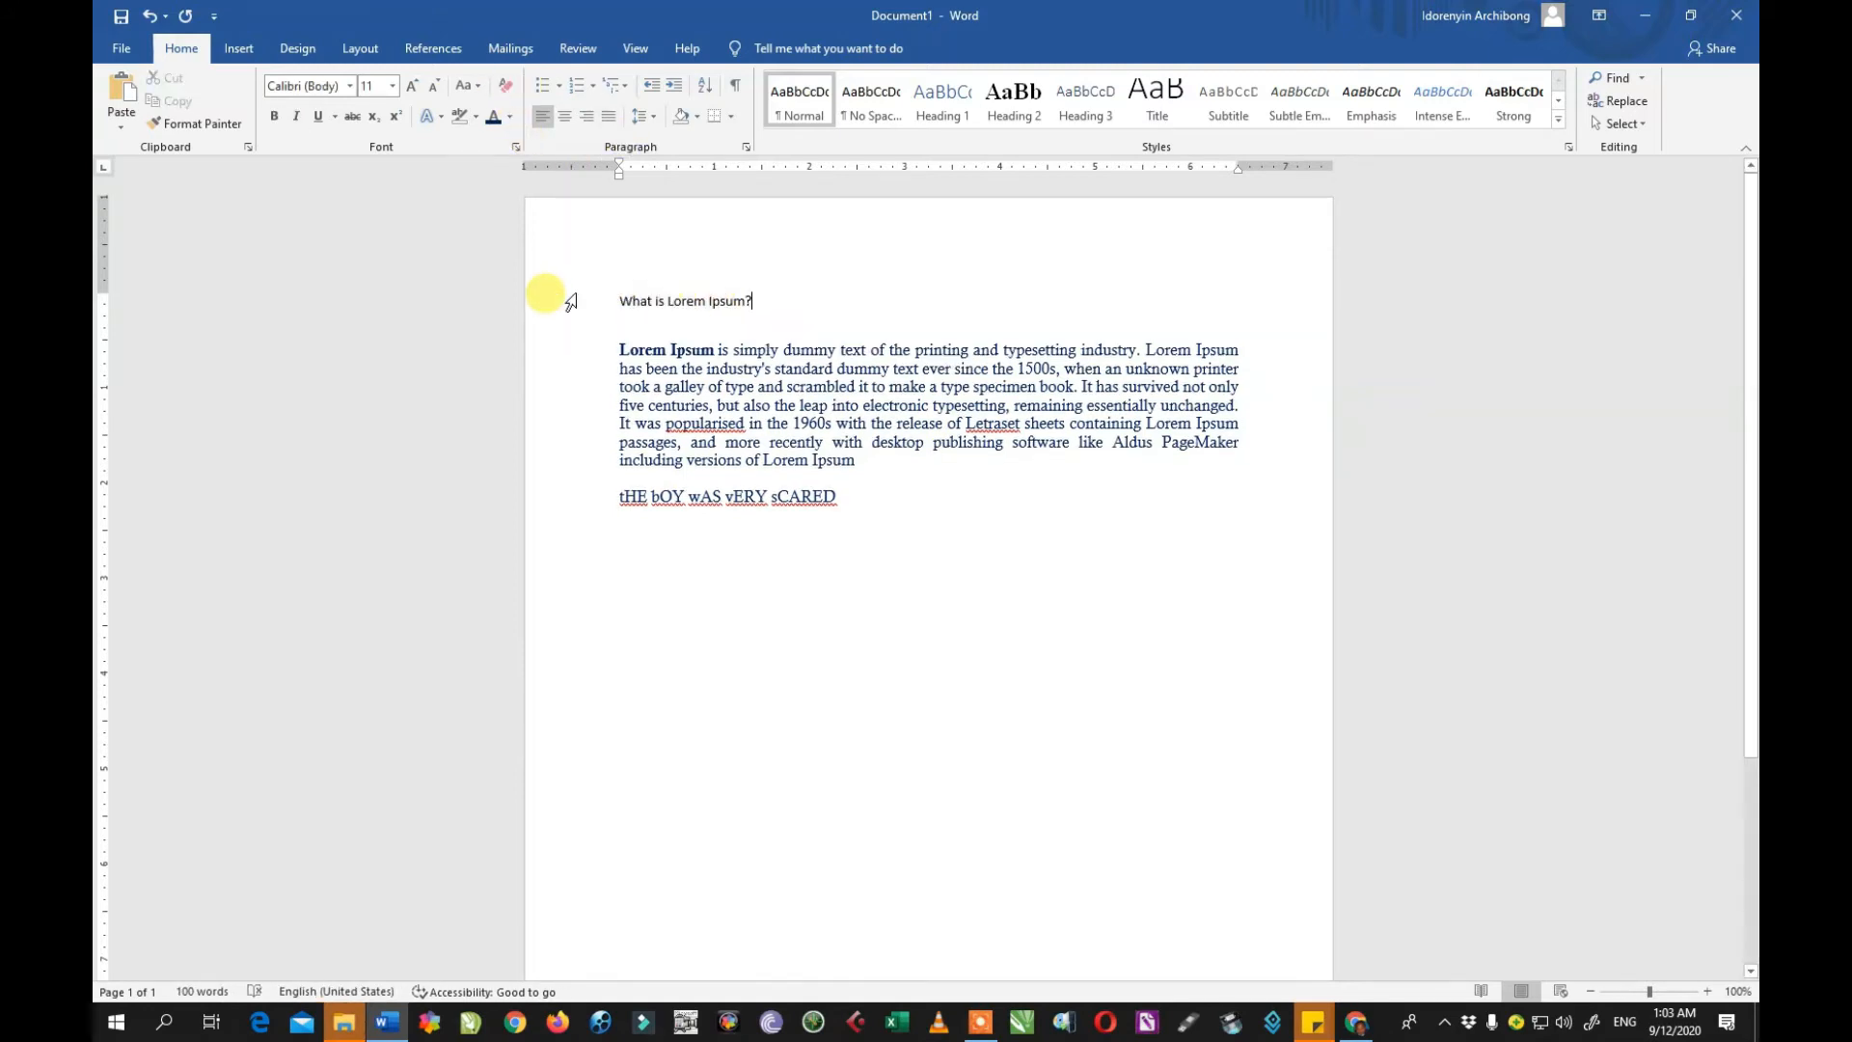
Step: Clear all formatting from the Lorem Ipsum body paragraph and the toggle-case line below it
{"action": "left_click_drag", "start_coordinate": [848, 497], "coordinate": [614, 355]}
{"action": "left_click", "coordinate": [505, 87]}
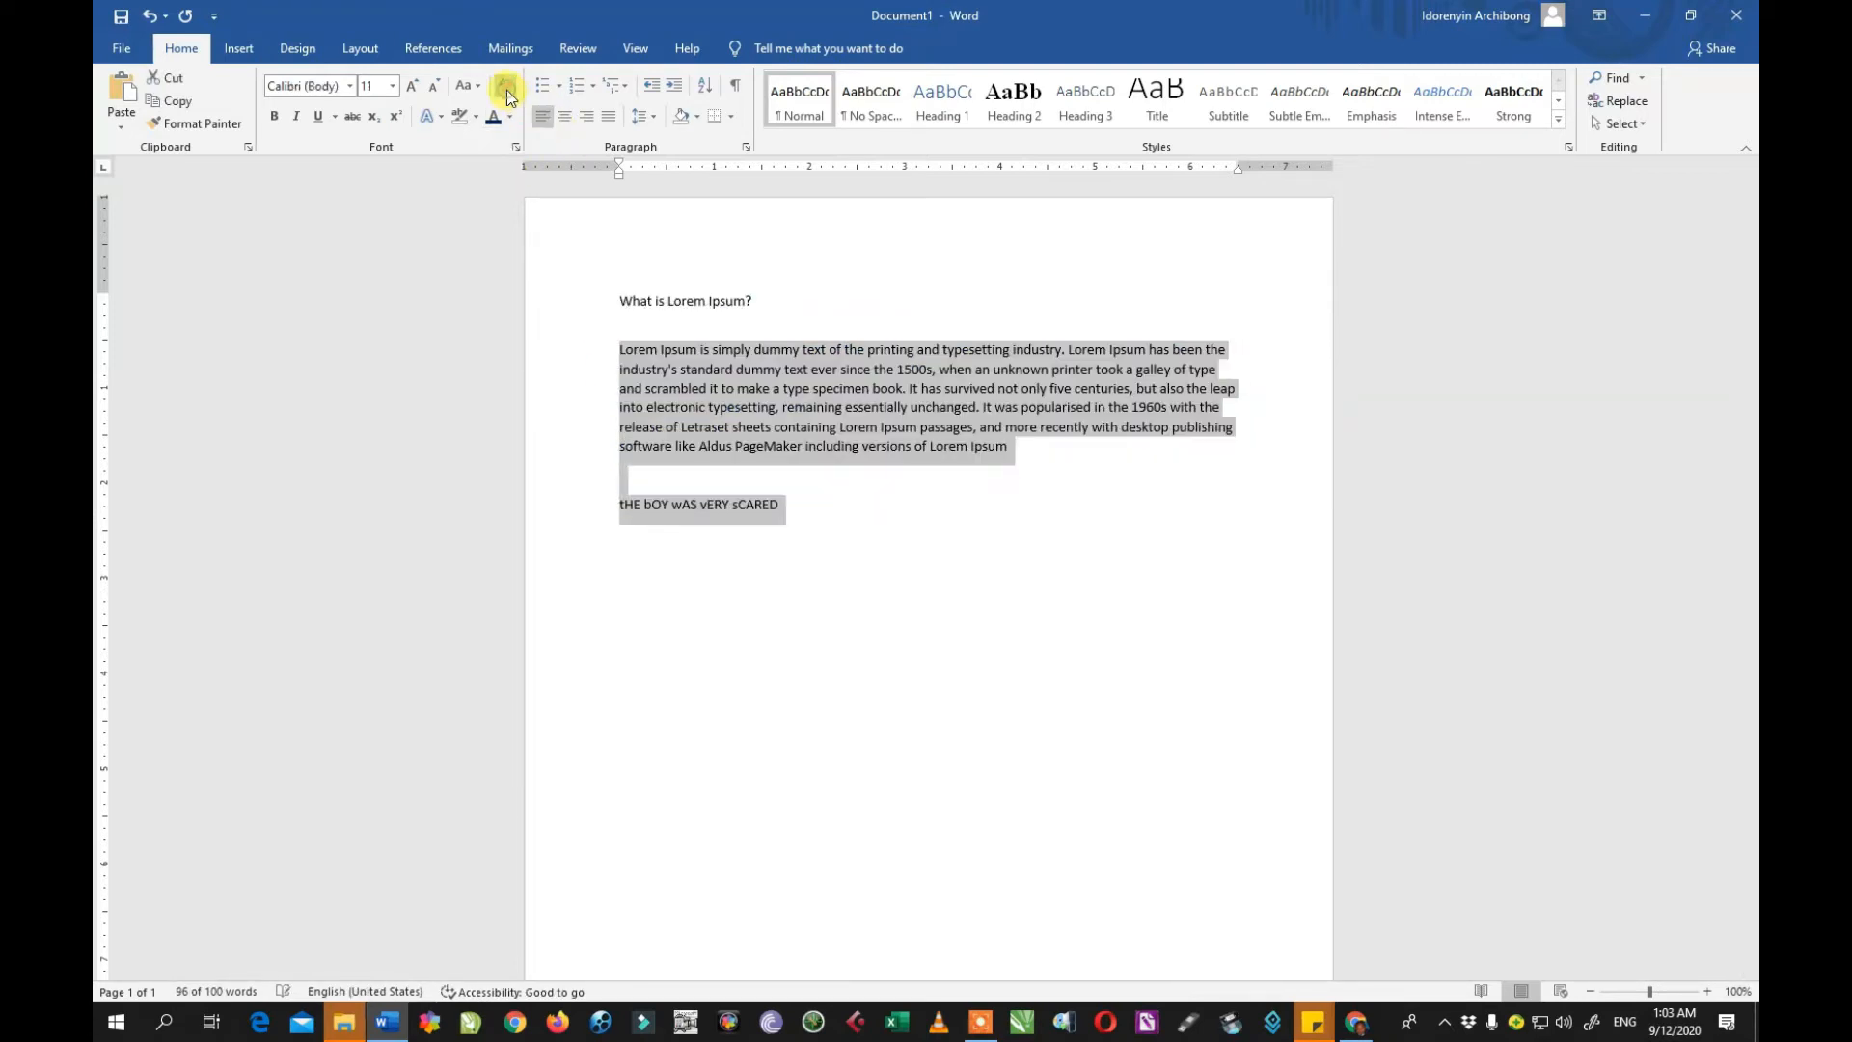
{"action": "left_click", "coordinate": [826, 530]}
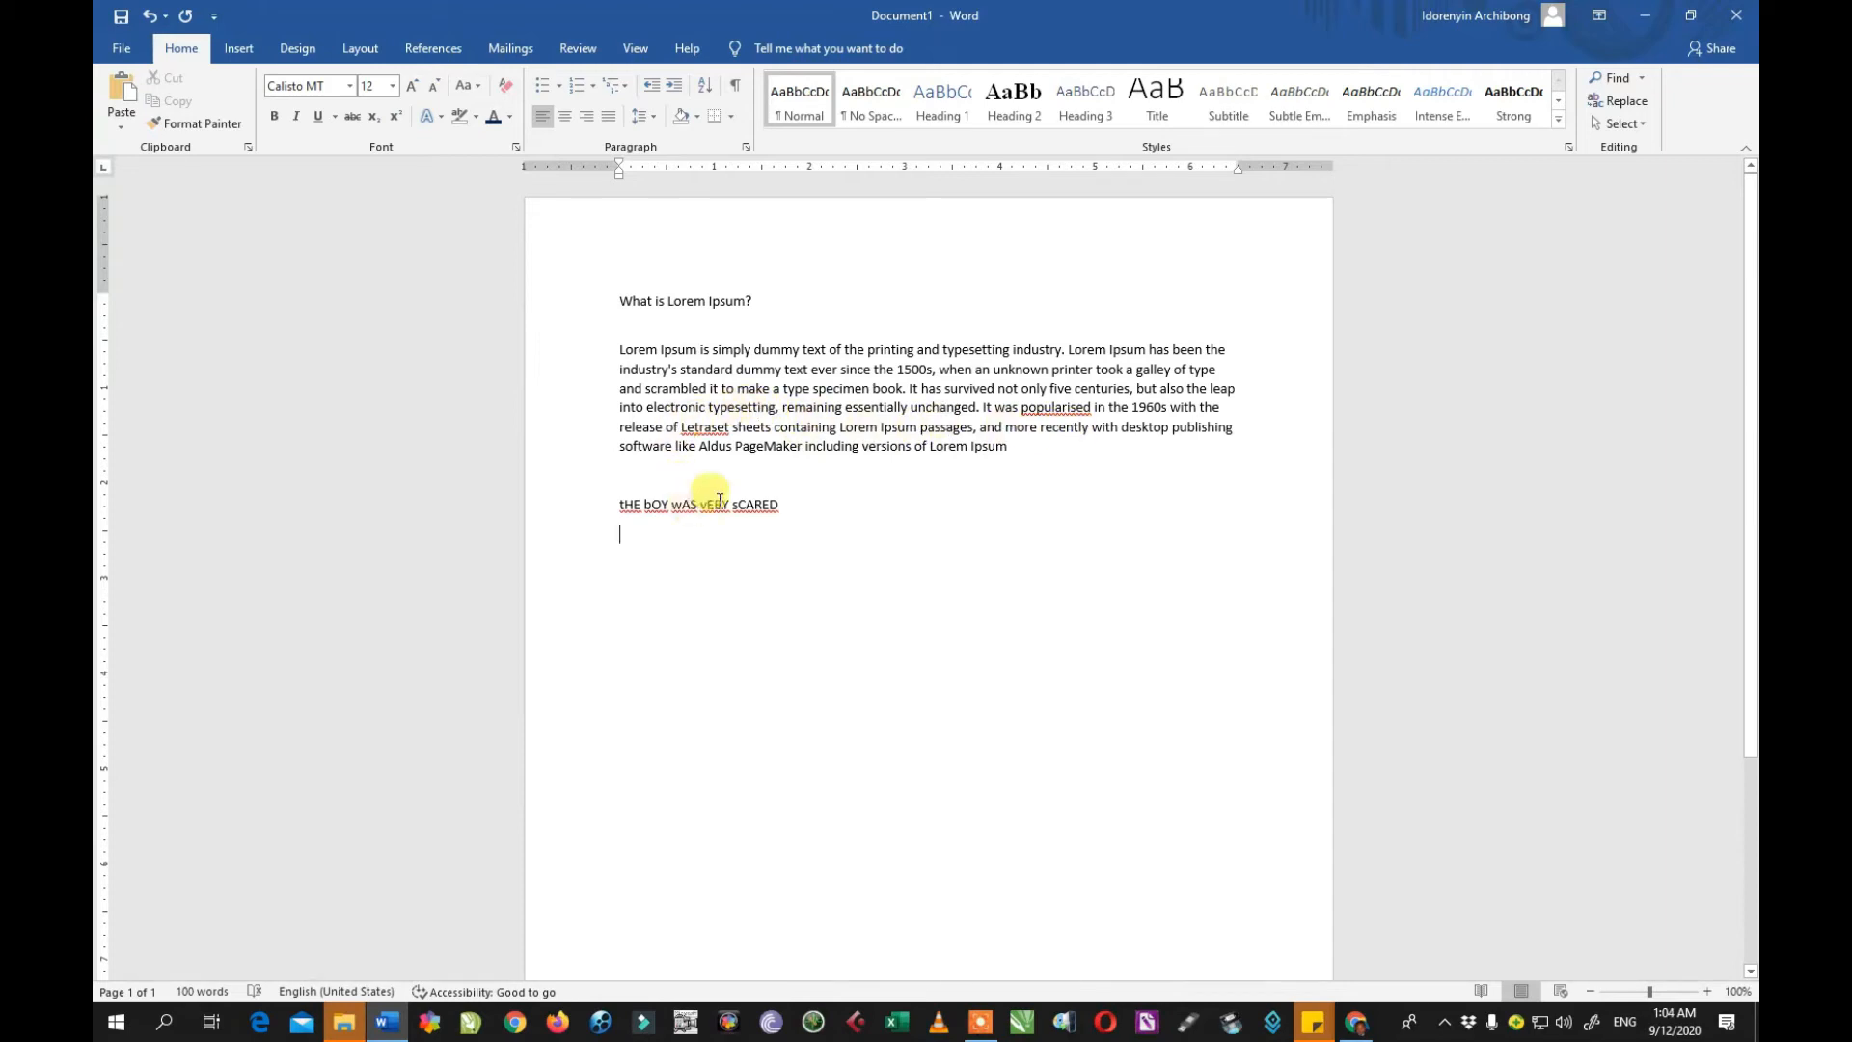
{"action": "left_click", "coordinate": [802, 516]}
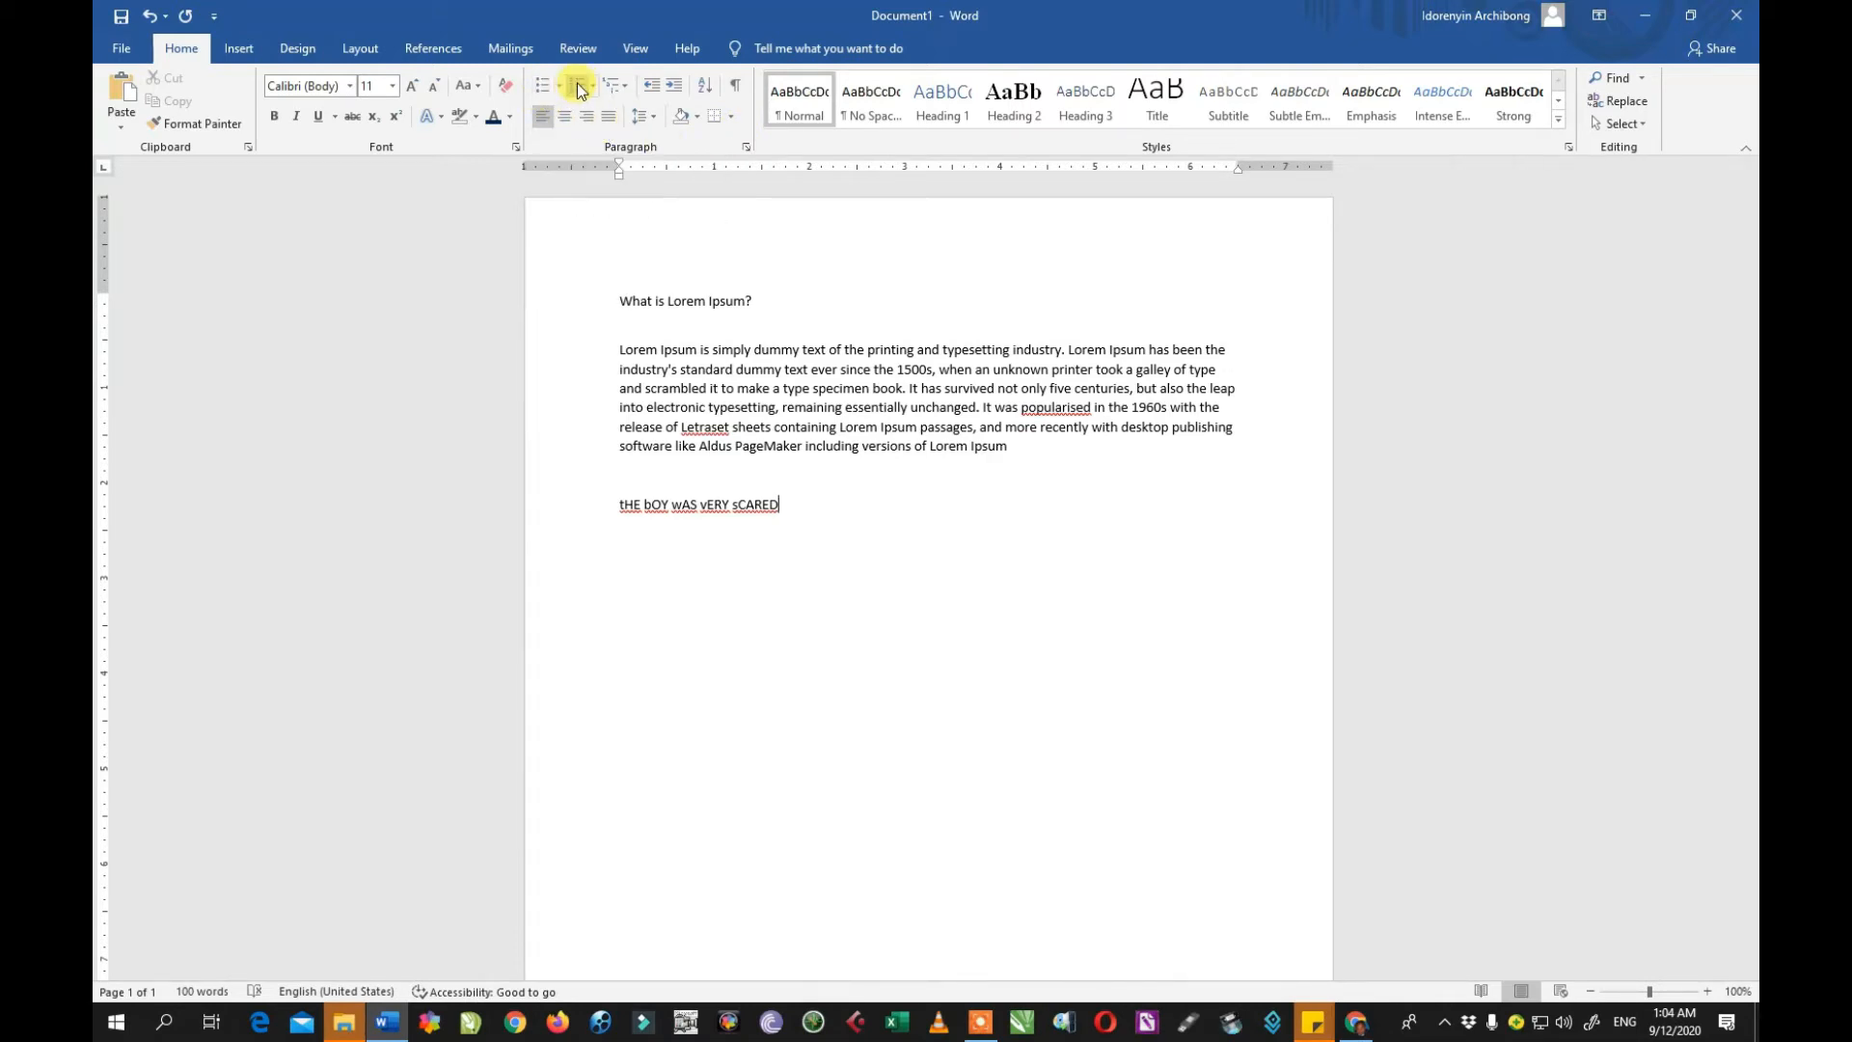
Step: Replace the toggle-case line below the body paragraph with the text "Most popular names"
{"action": "left_click_drag", "start_coordinate": [781, 503], "coordinate": [599, 501]}
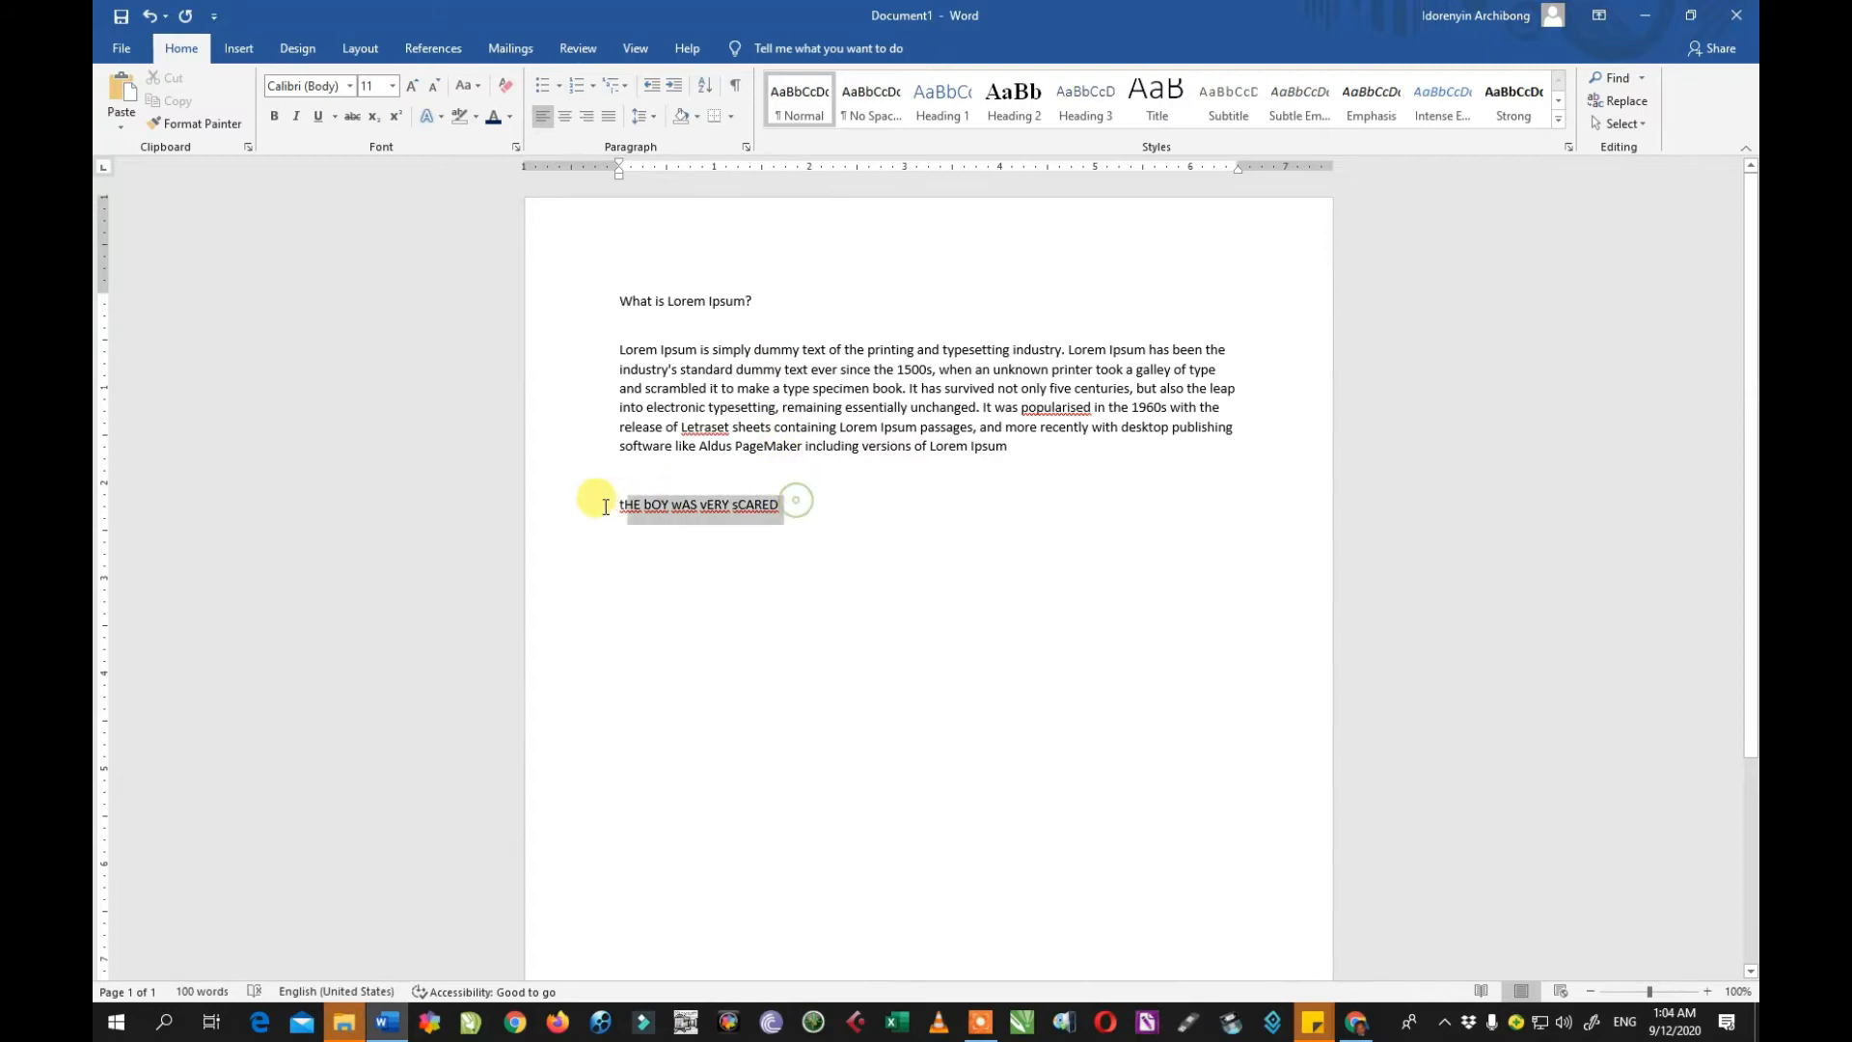
{"action": "key", "text": "BackSpace"}
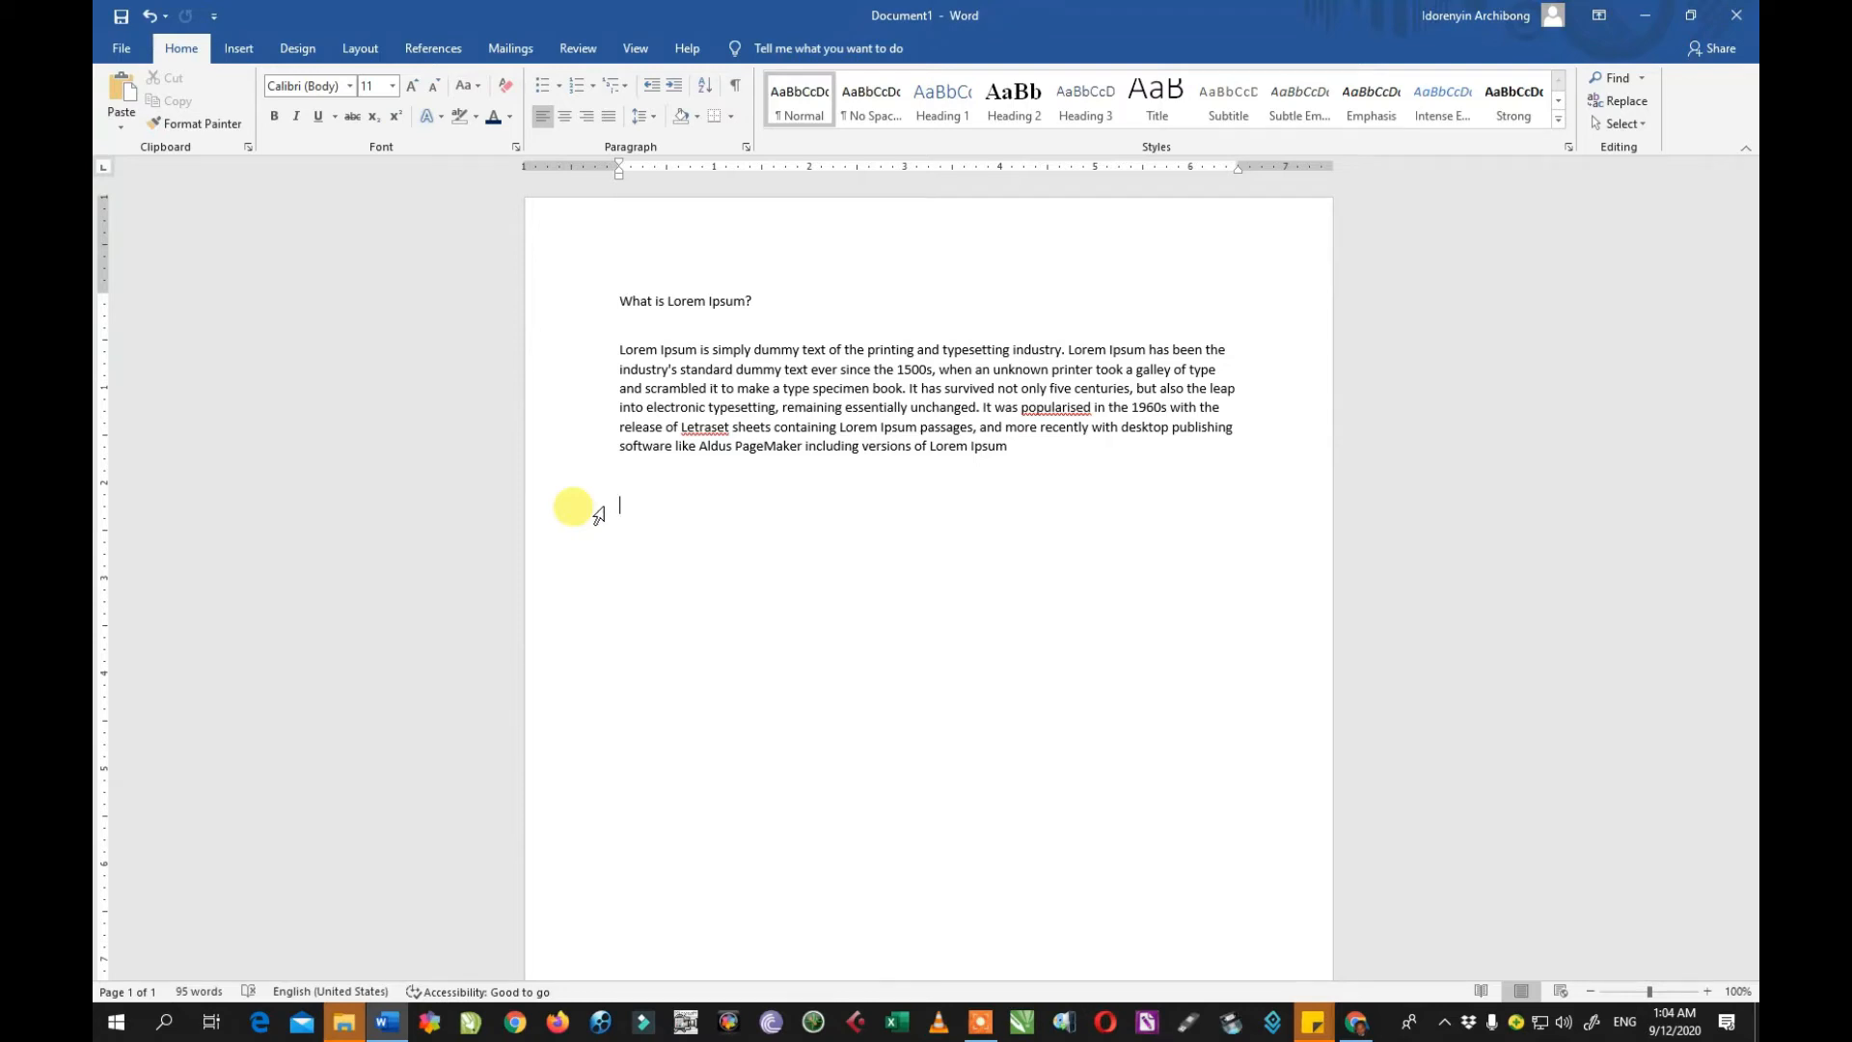
{"action": "type", "text": "n"}
{"action": "left_click", "coordinate": [580, 506]}
{"action": "type", "text": "Most p"}
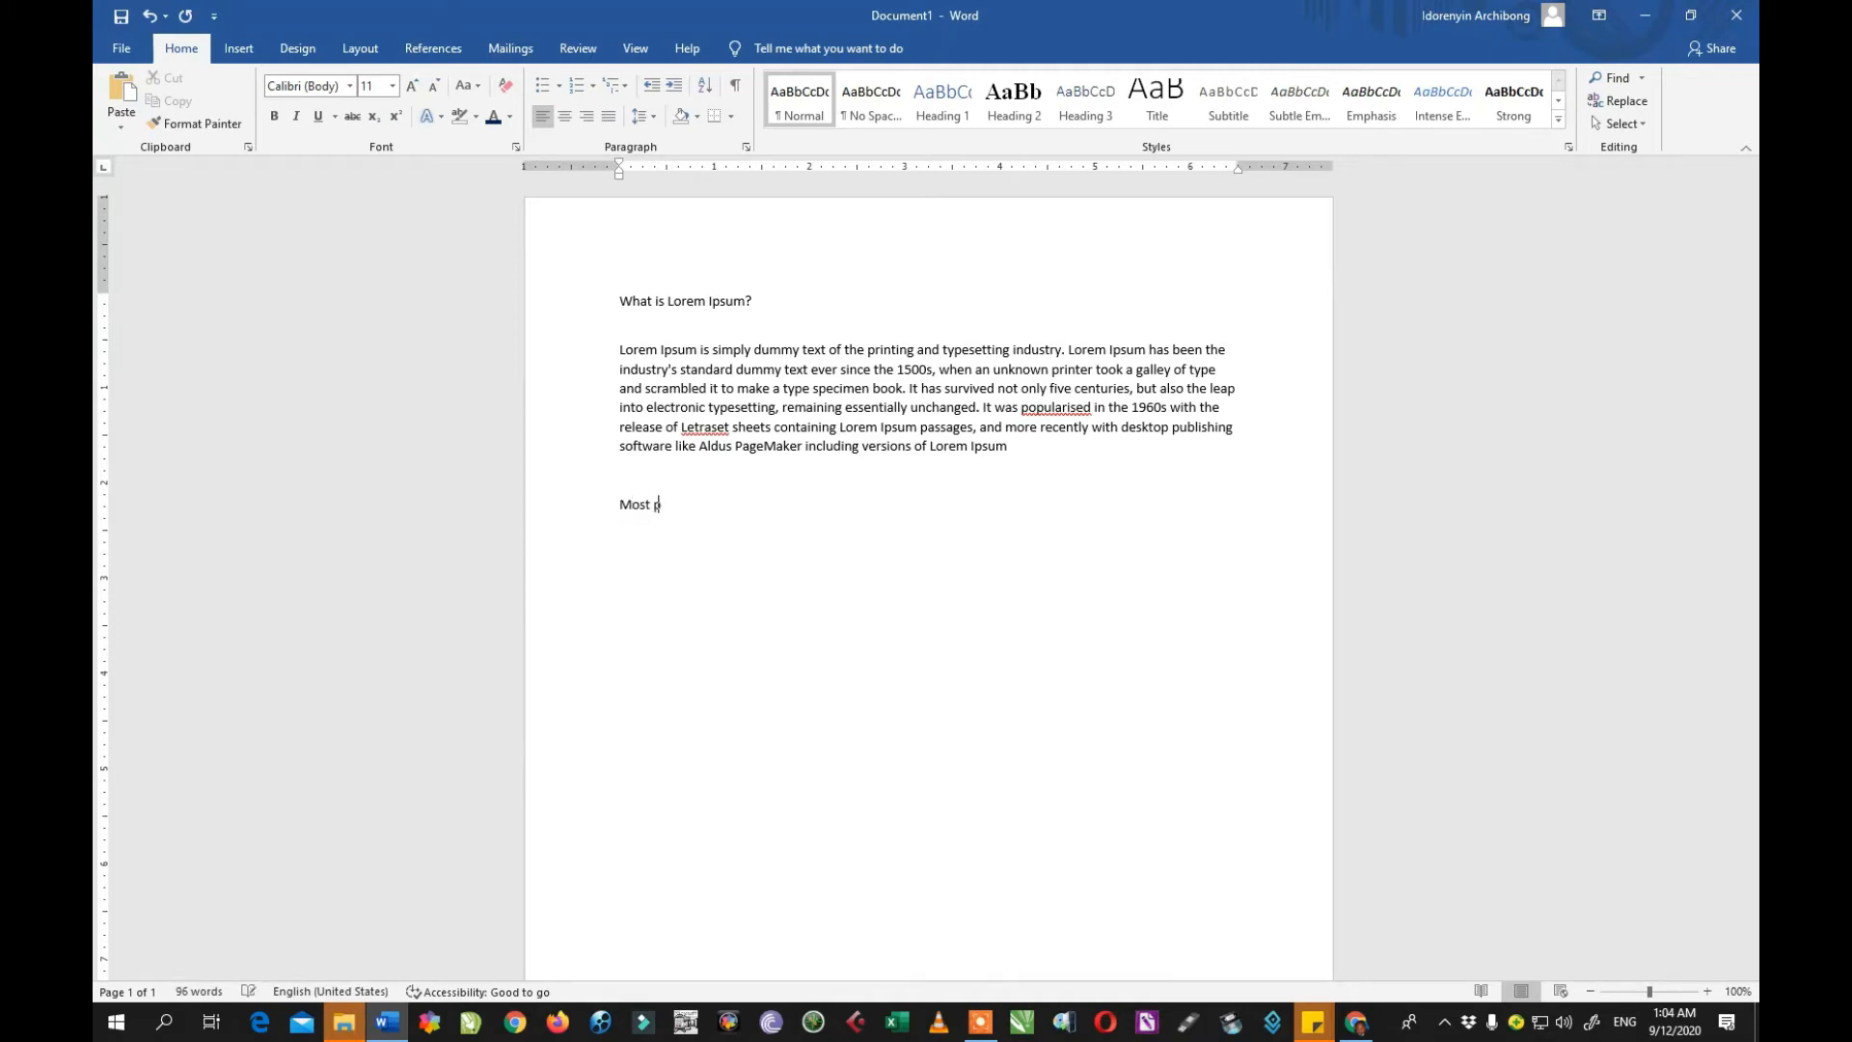
{"action": "type", "text": "opular nam"}
{"action": "type", "text": "es "}
Step: Enter seven popular first names below "Most popular names", each on its own line
{"action": "type", "text": "john"}
{"action": "key", "text": "Return"}
{"action": "type", "text": "vic"}
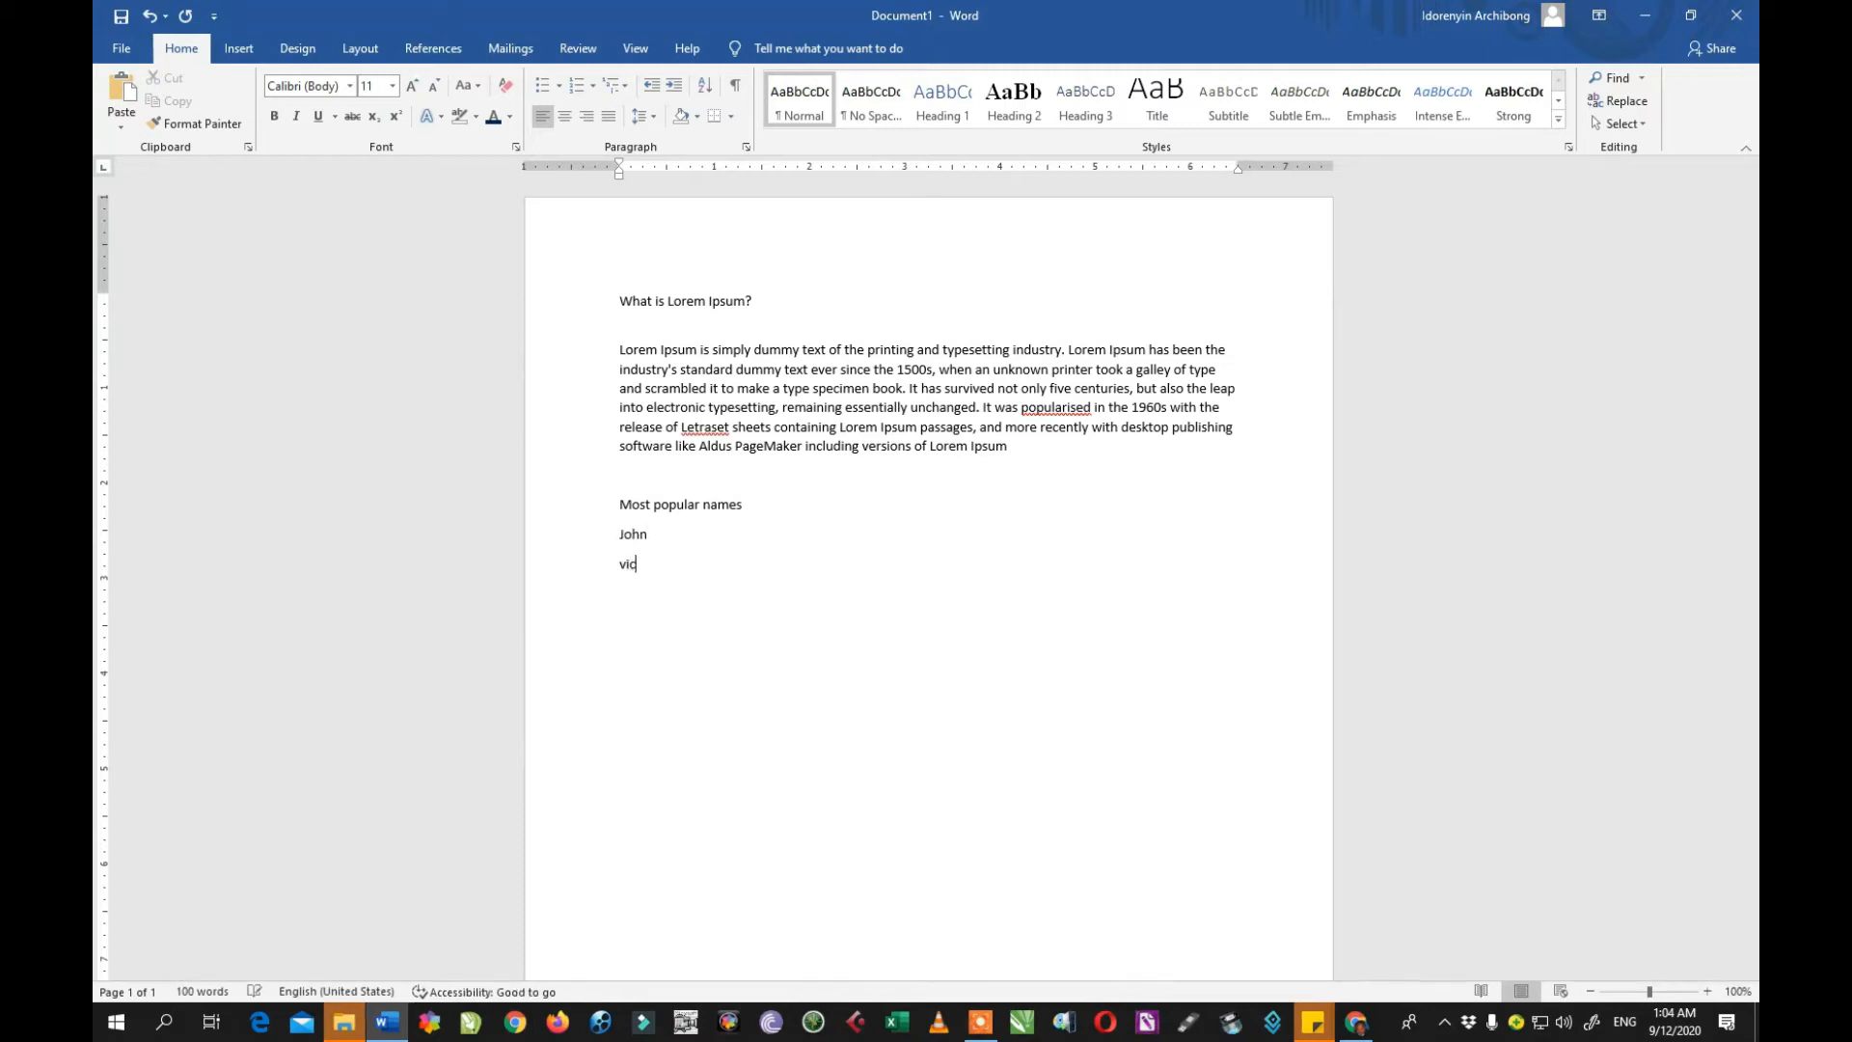
{"action": "type", "text": "tor"}
{"action": "key", "text": "Return"}
{"action": "type", "text": "Ade "}
{"action": "type", "text": "Okon"}
{"action": "key", "text": "Return"}
{"action": "type", "text": "Uch"}
{"action": "type", "text": "e "}
{"action": "type", "text": "Muh"}
{"action": "type", "text": "ammed"}
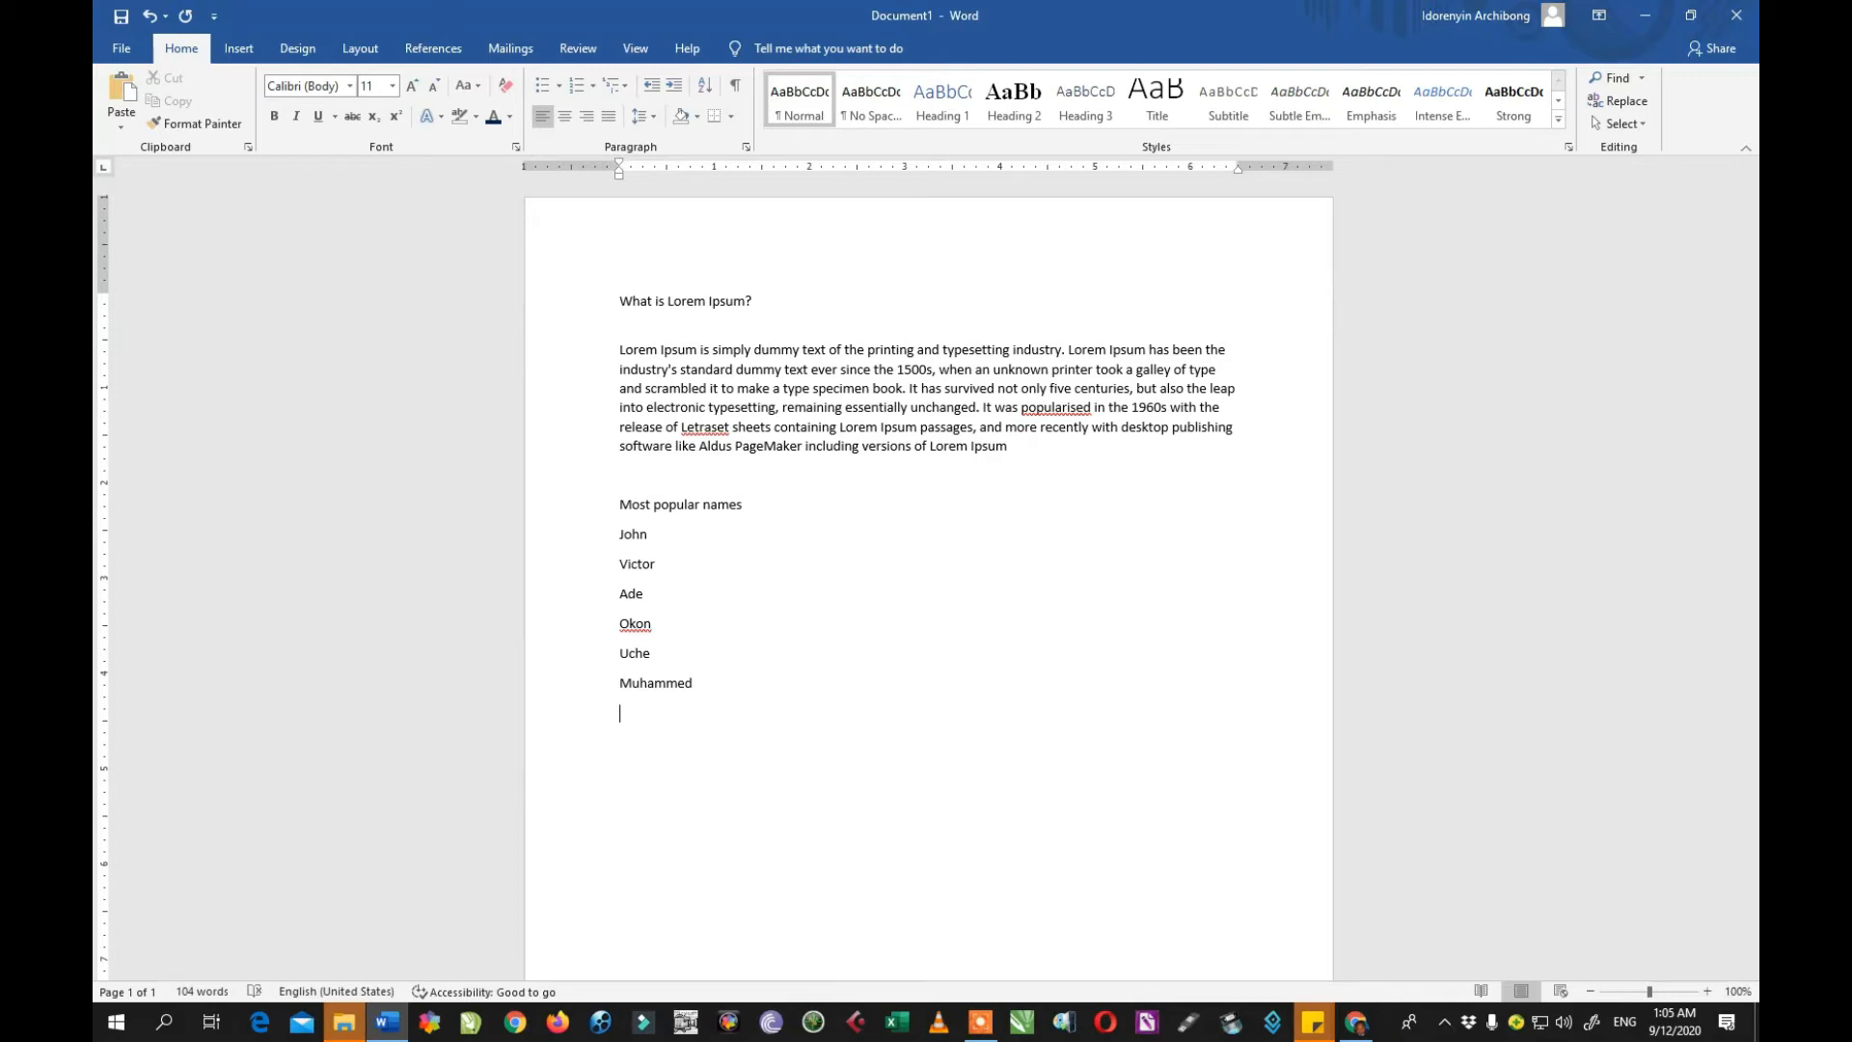
{"action": "type", "text": "Osas"}
Step: Make the line "Most popular names" bold and underlined
{"action": "triple_click", "coordinate": [721, 503]}
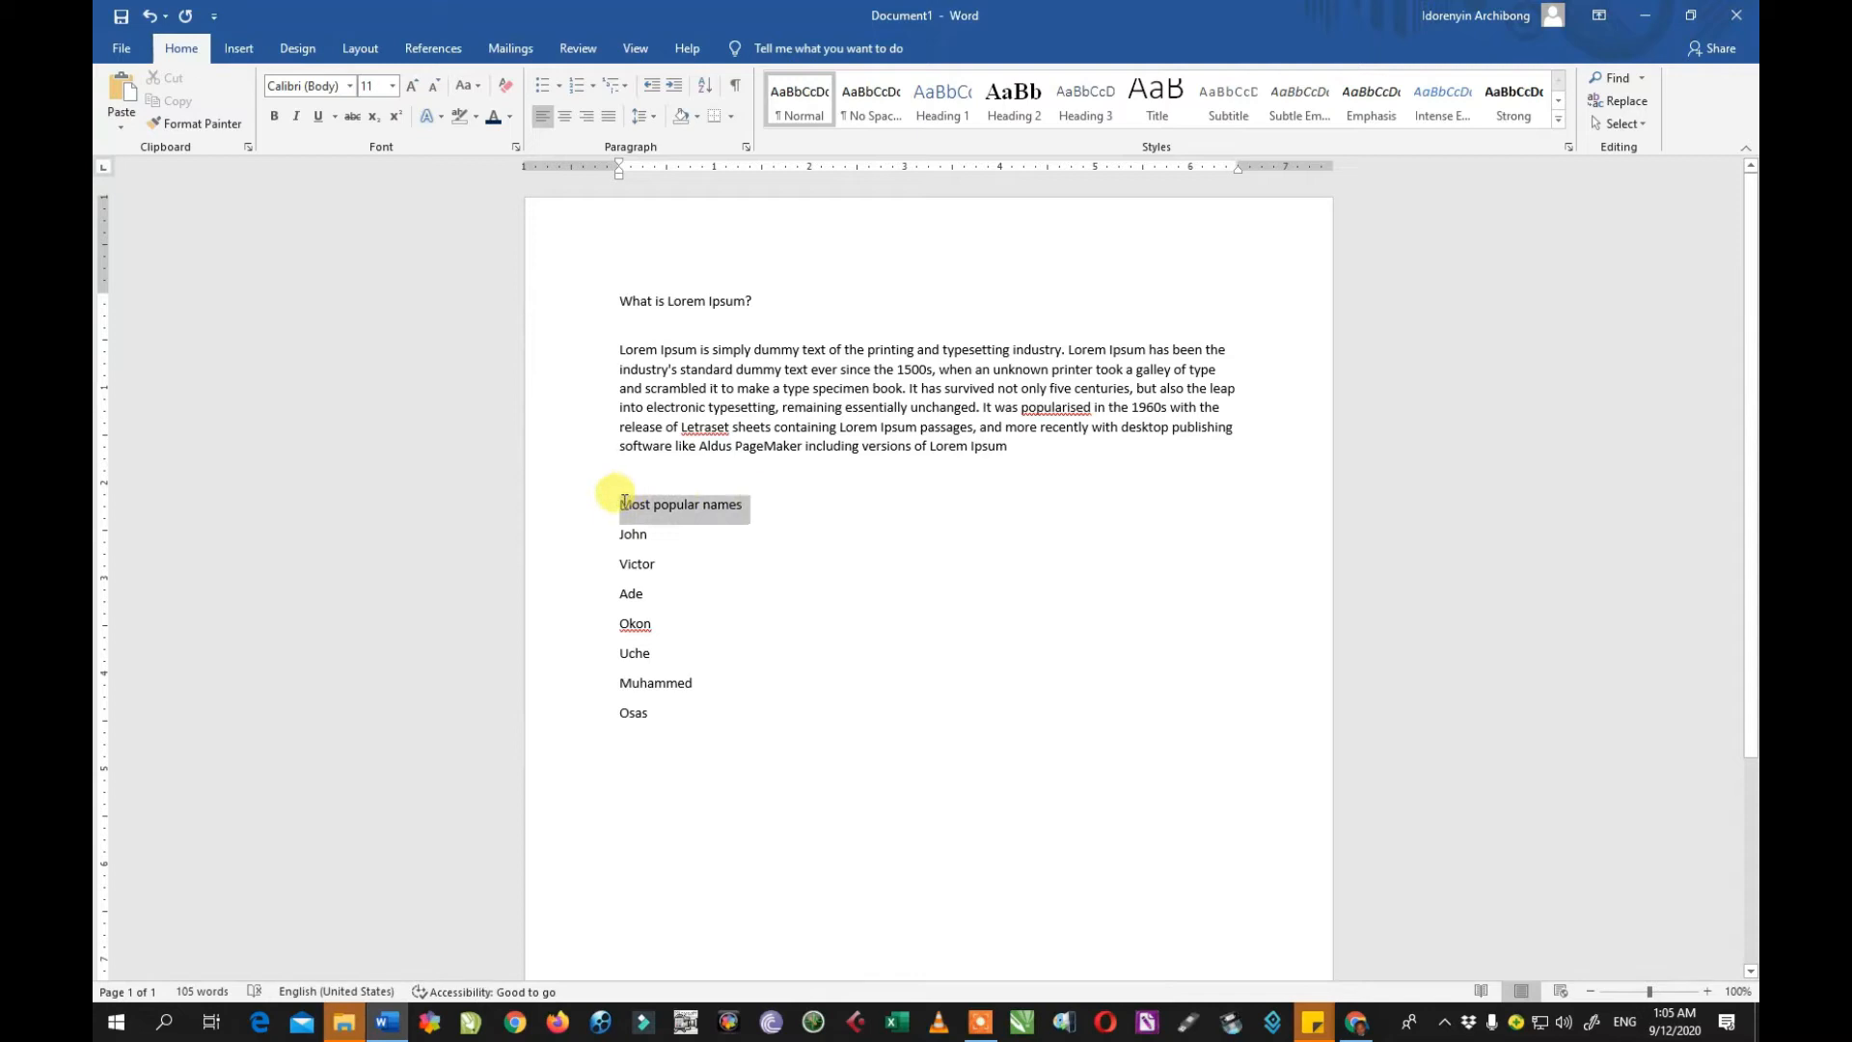
{"action": "left_click", "coordinate": [276, 117]}
{"action": "mouse_move", "coordinate": [680, 504]}
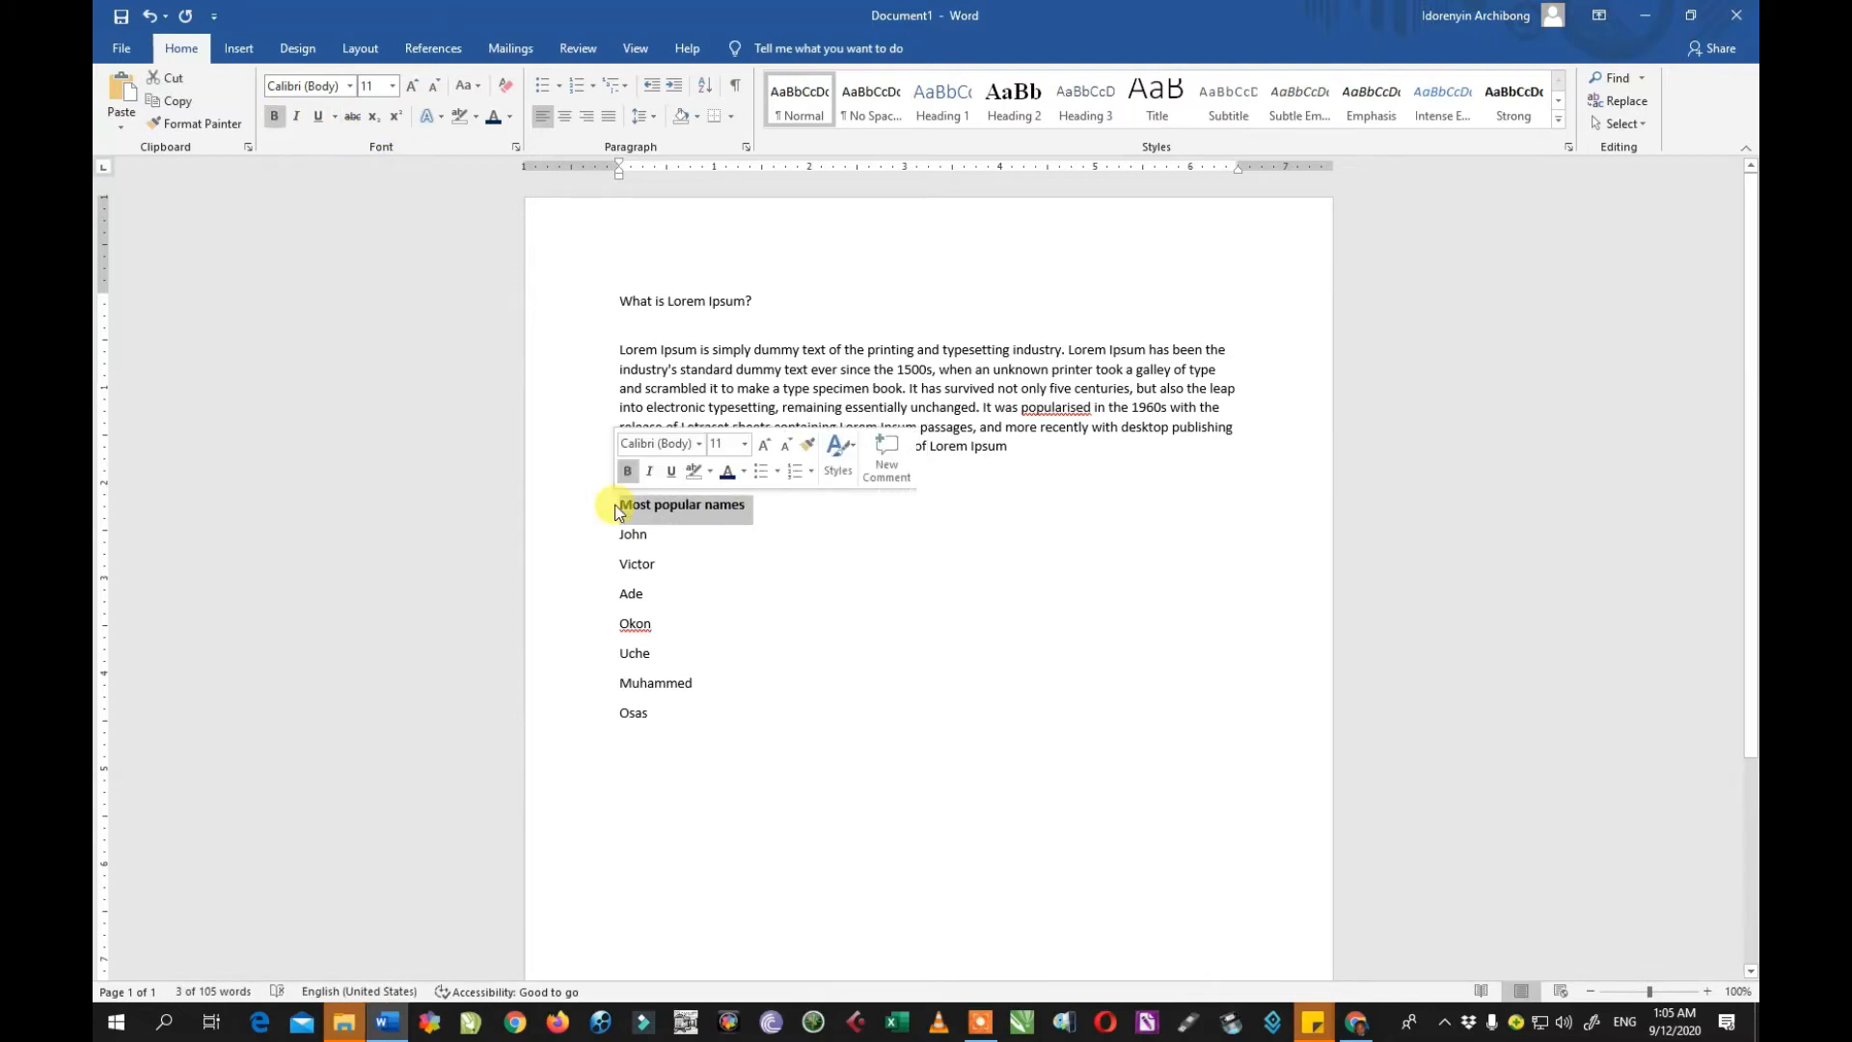
{"action": "left_click", "coordinate": [672, 471]}
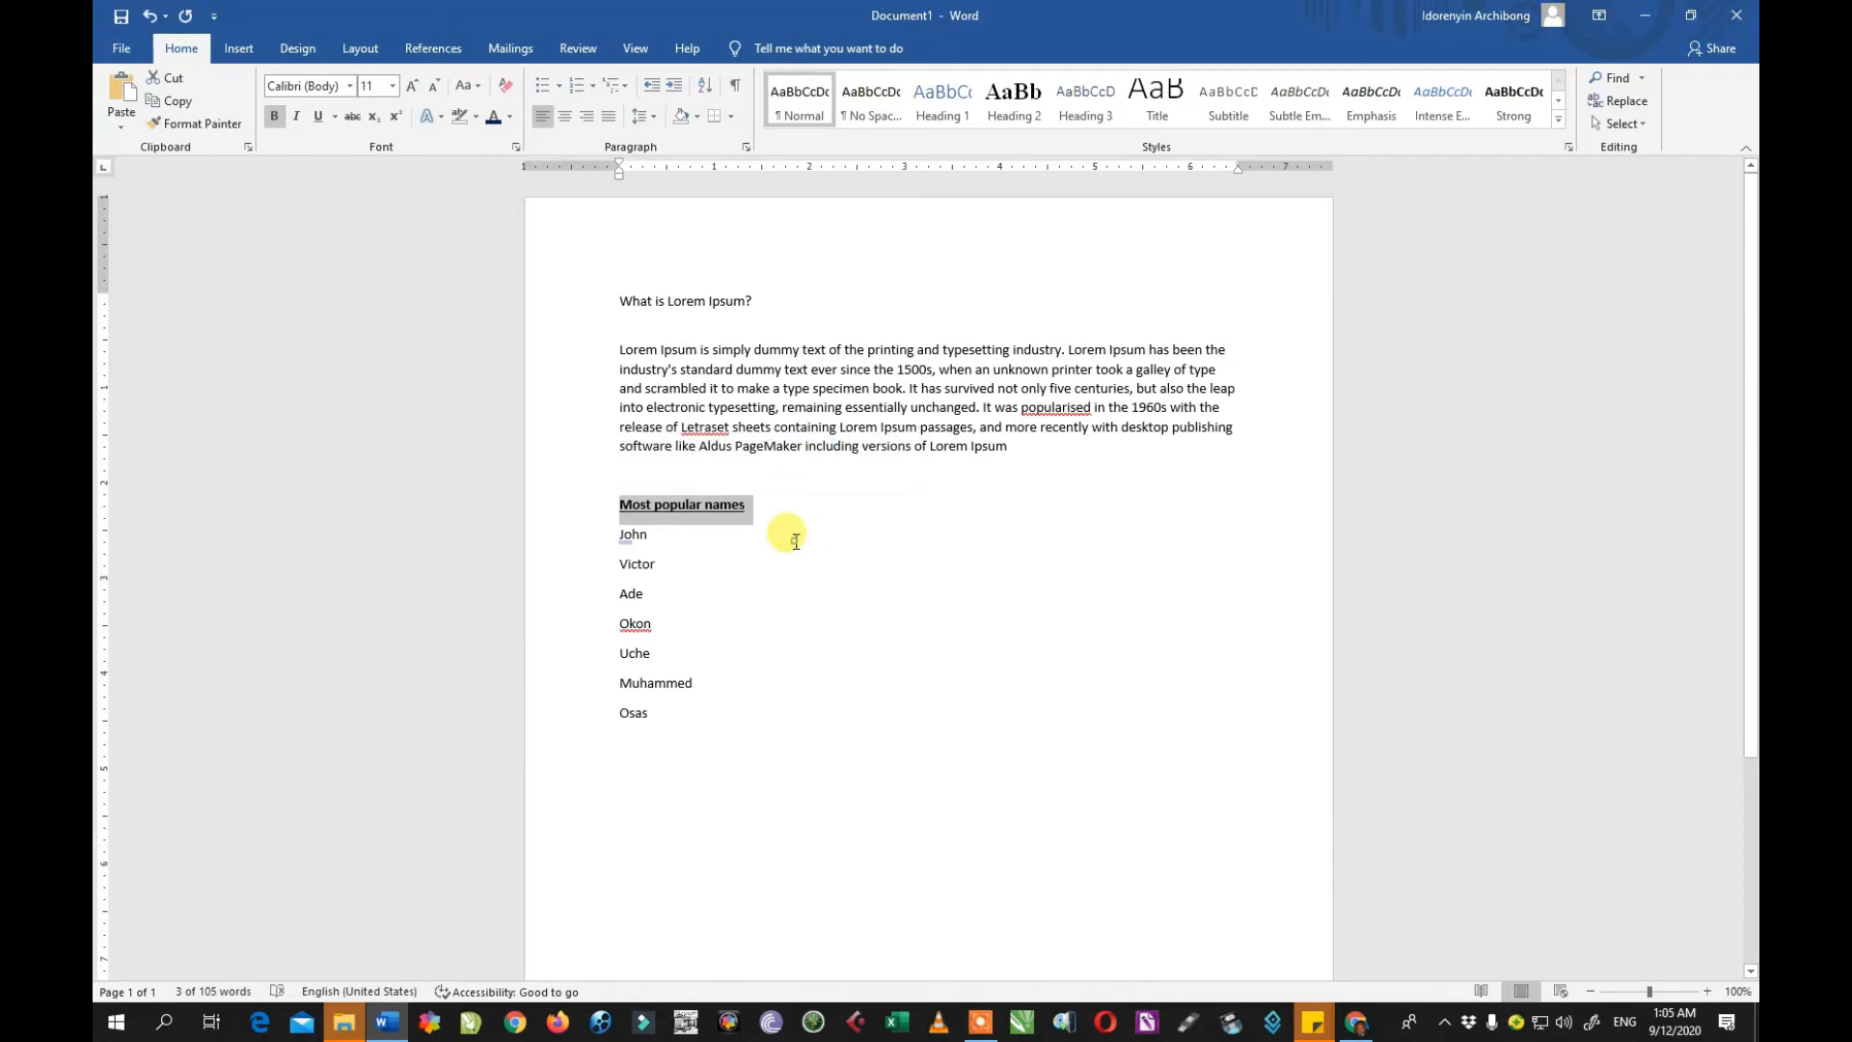
{"action": "left_click", "coordinate": [857, 537]}
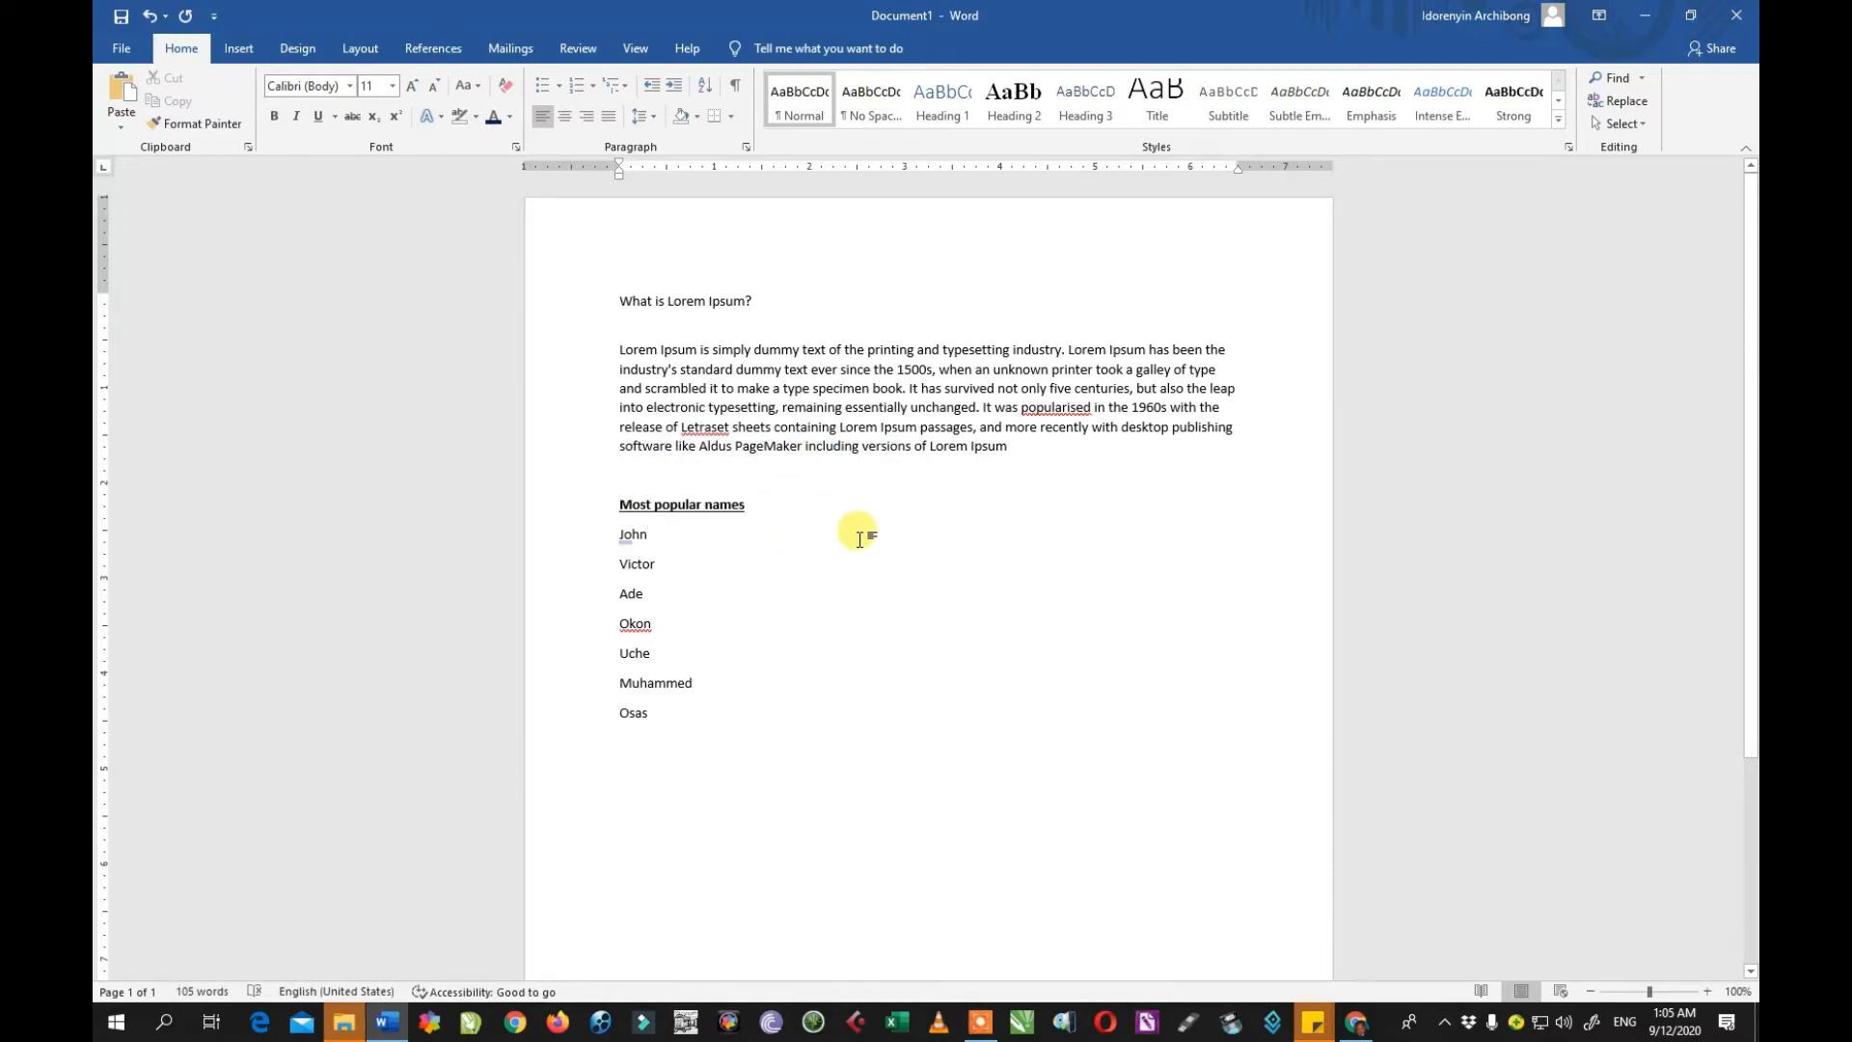
Step: Apply solid round bullets to the seven names, then set the bullet style to None
{"action": "left_click_drag", "start_coordinate": [650, 715], "coordinate": [606, 566]}
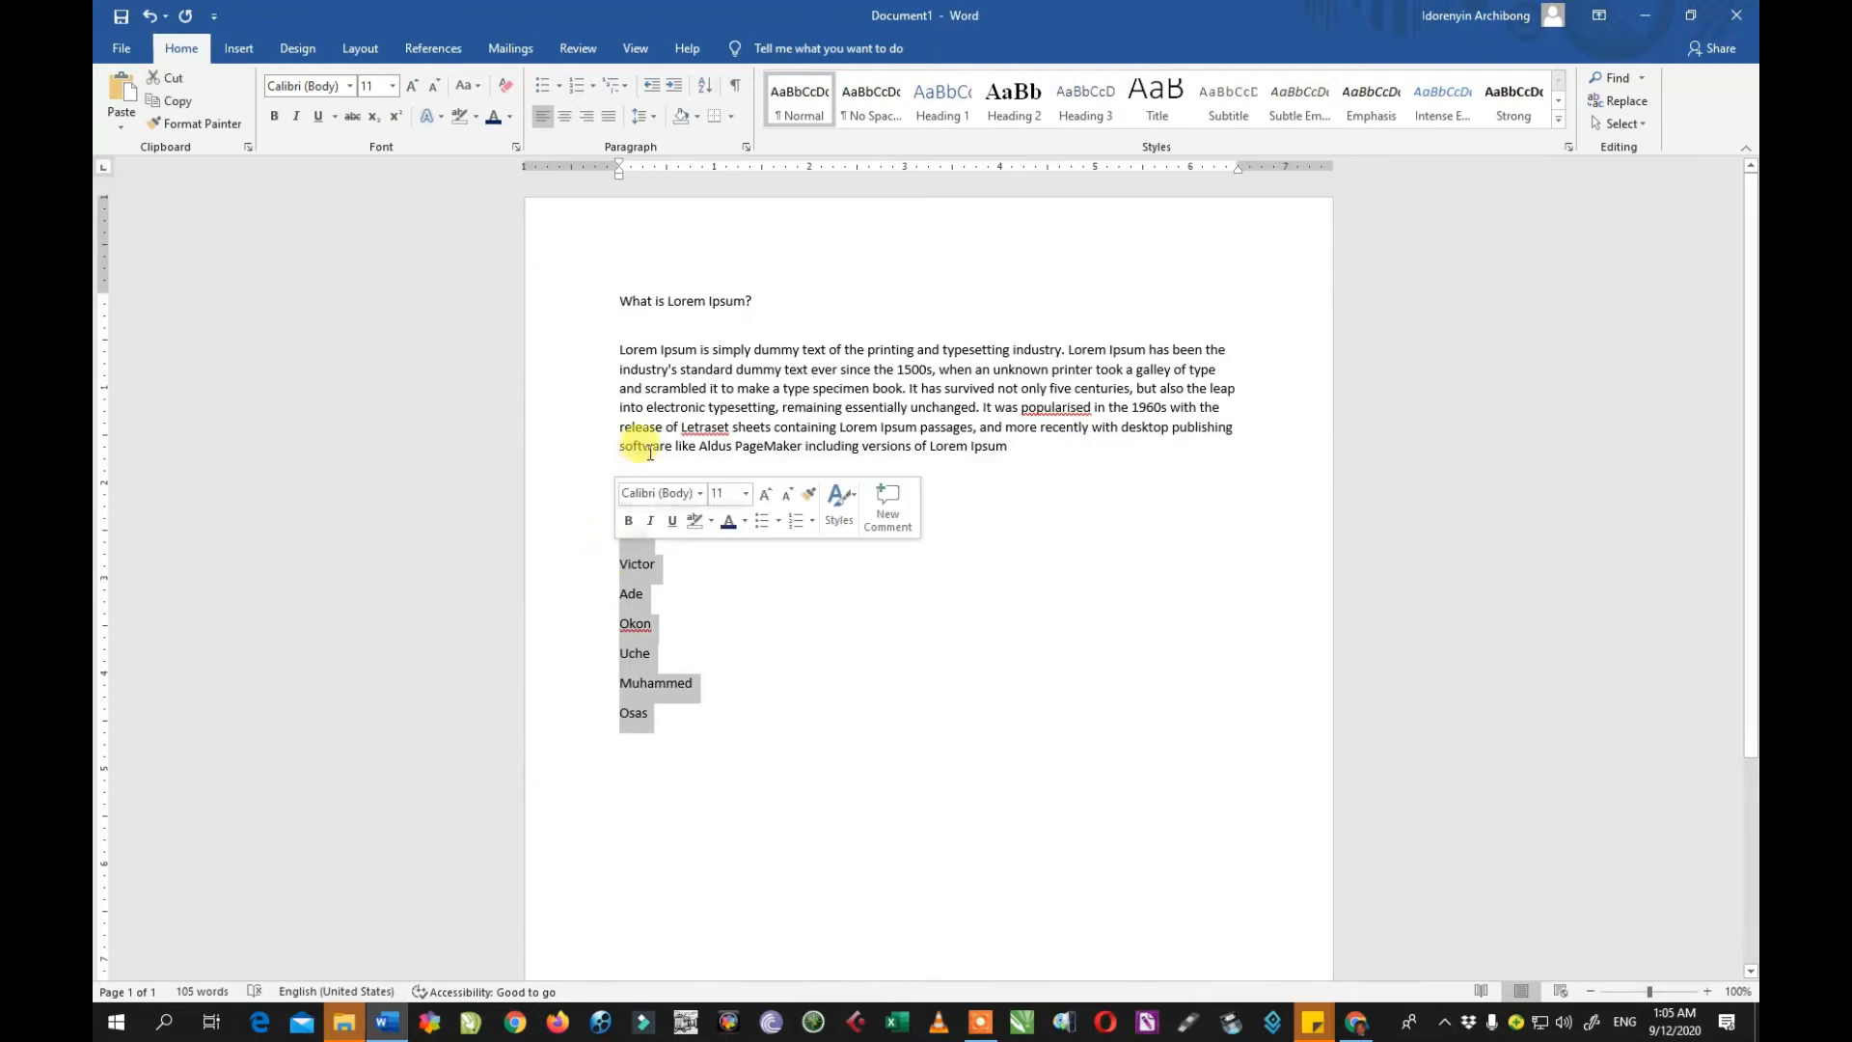
{"action": "left_click", "coordinate": [542, 85]}
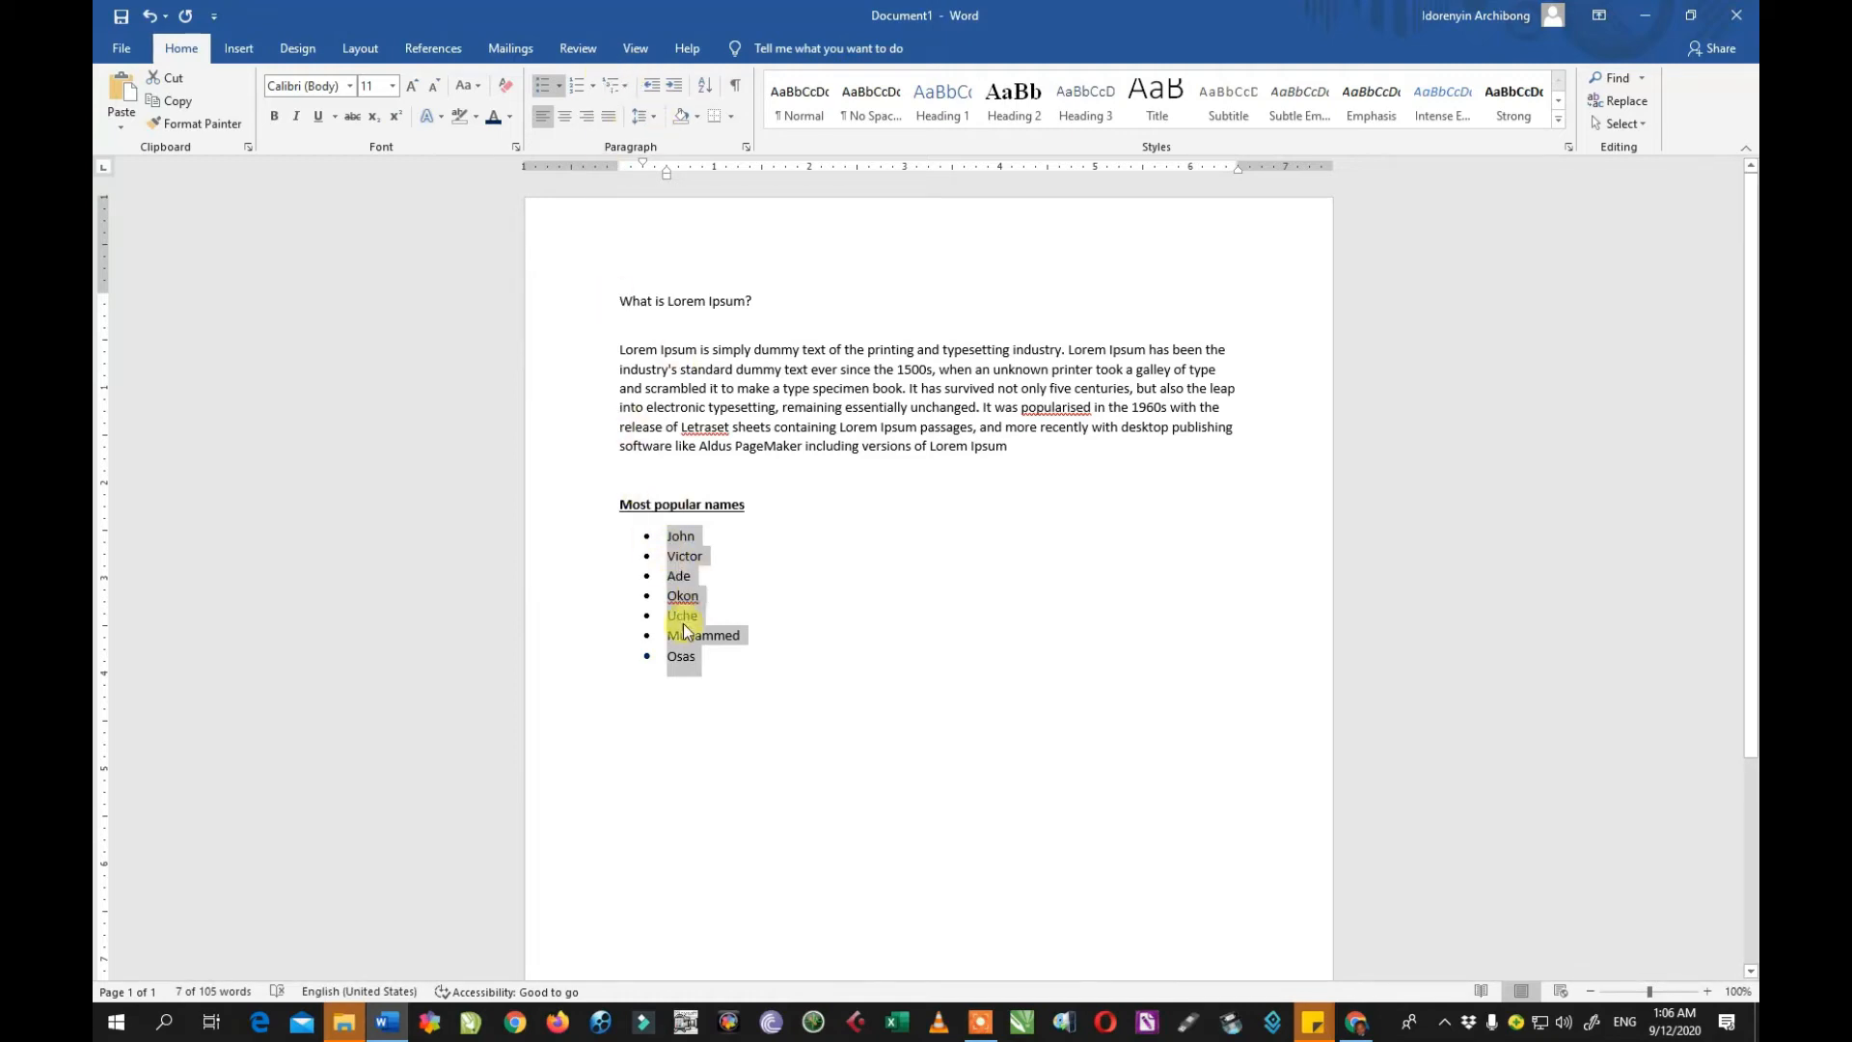
{"action": "left_click", "coordinate": [561, 94]}
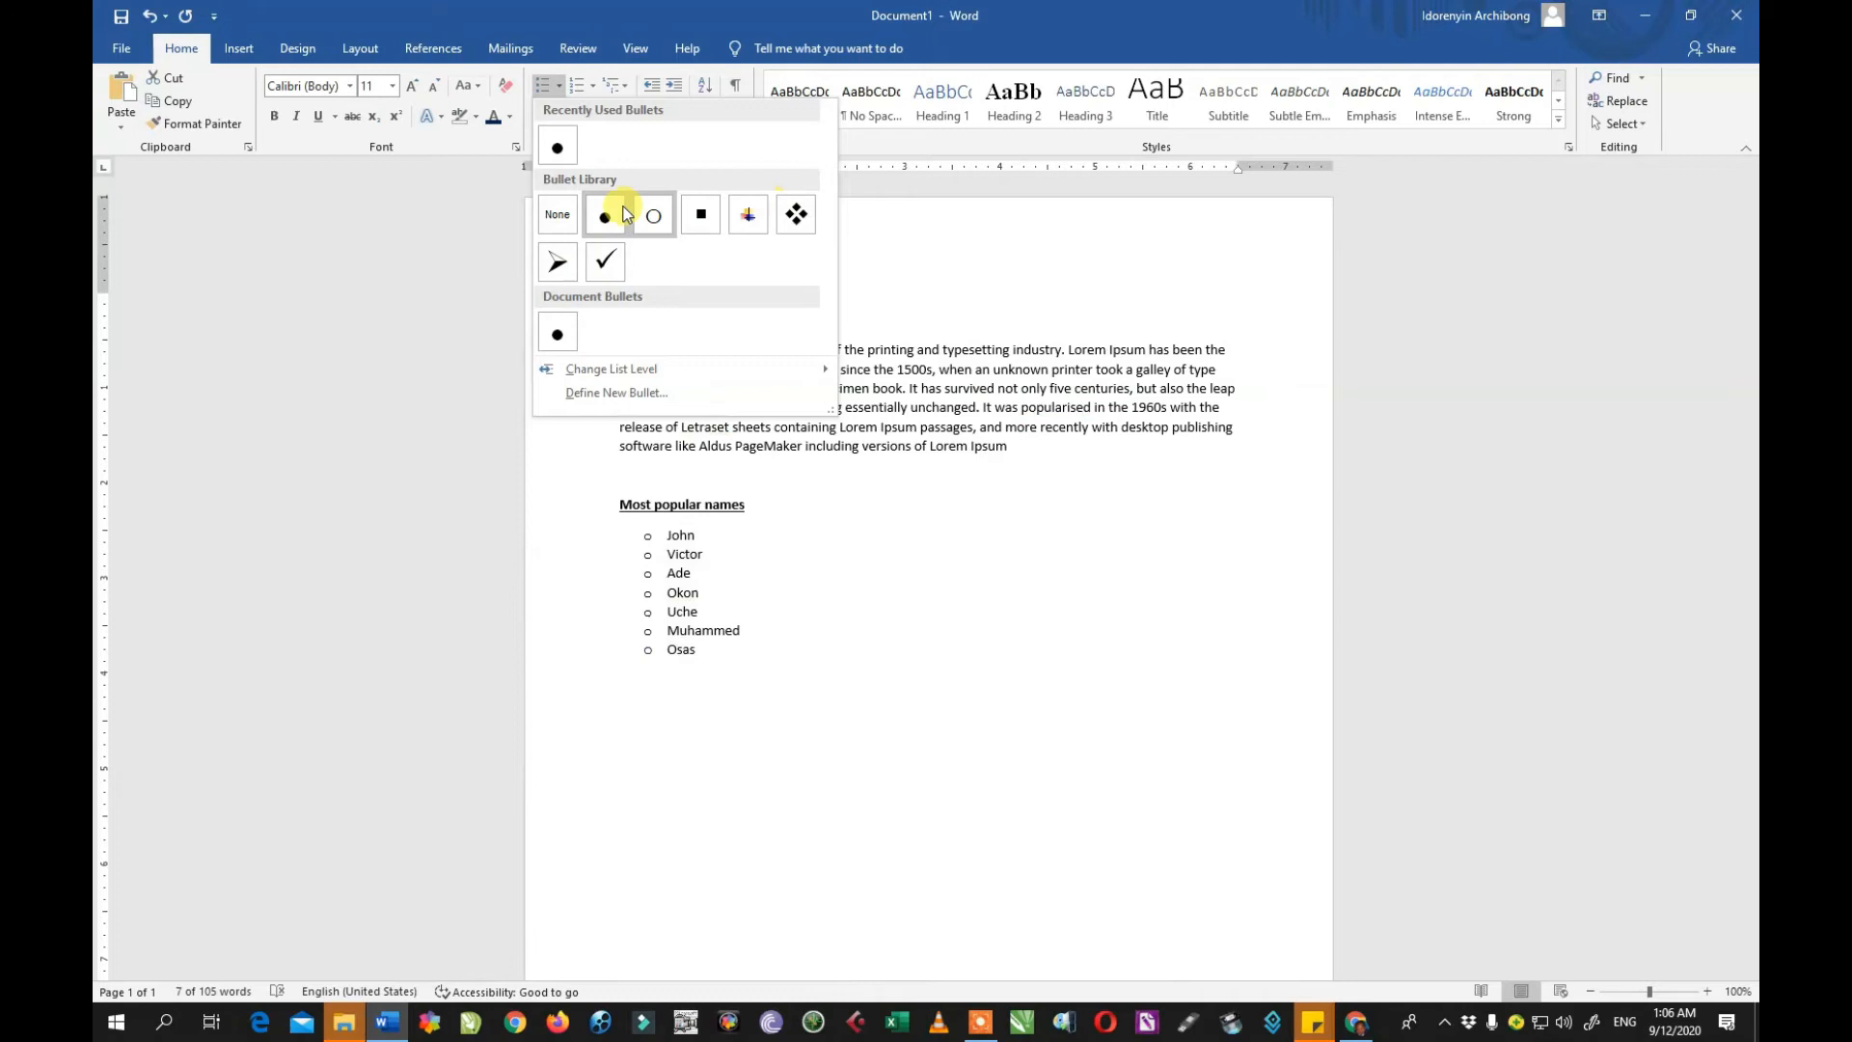
{"action": "left_click", "coordinate": [562, 217]}
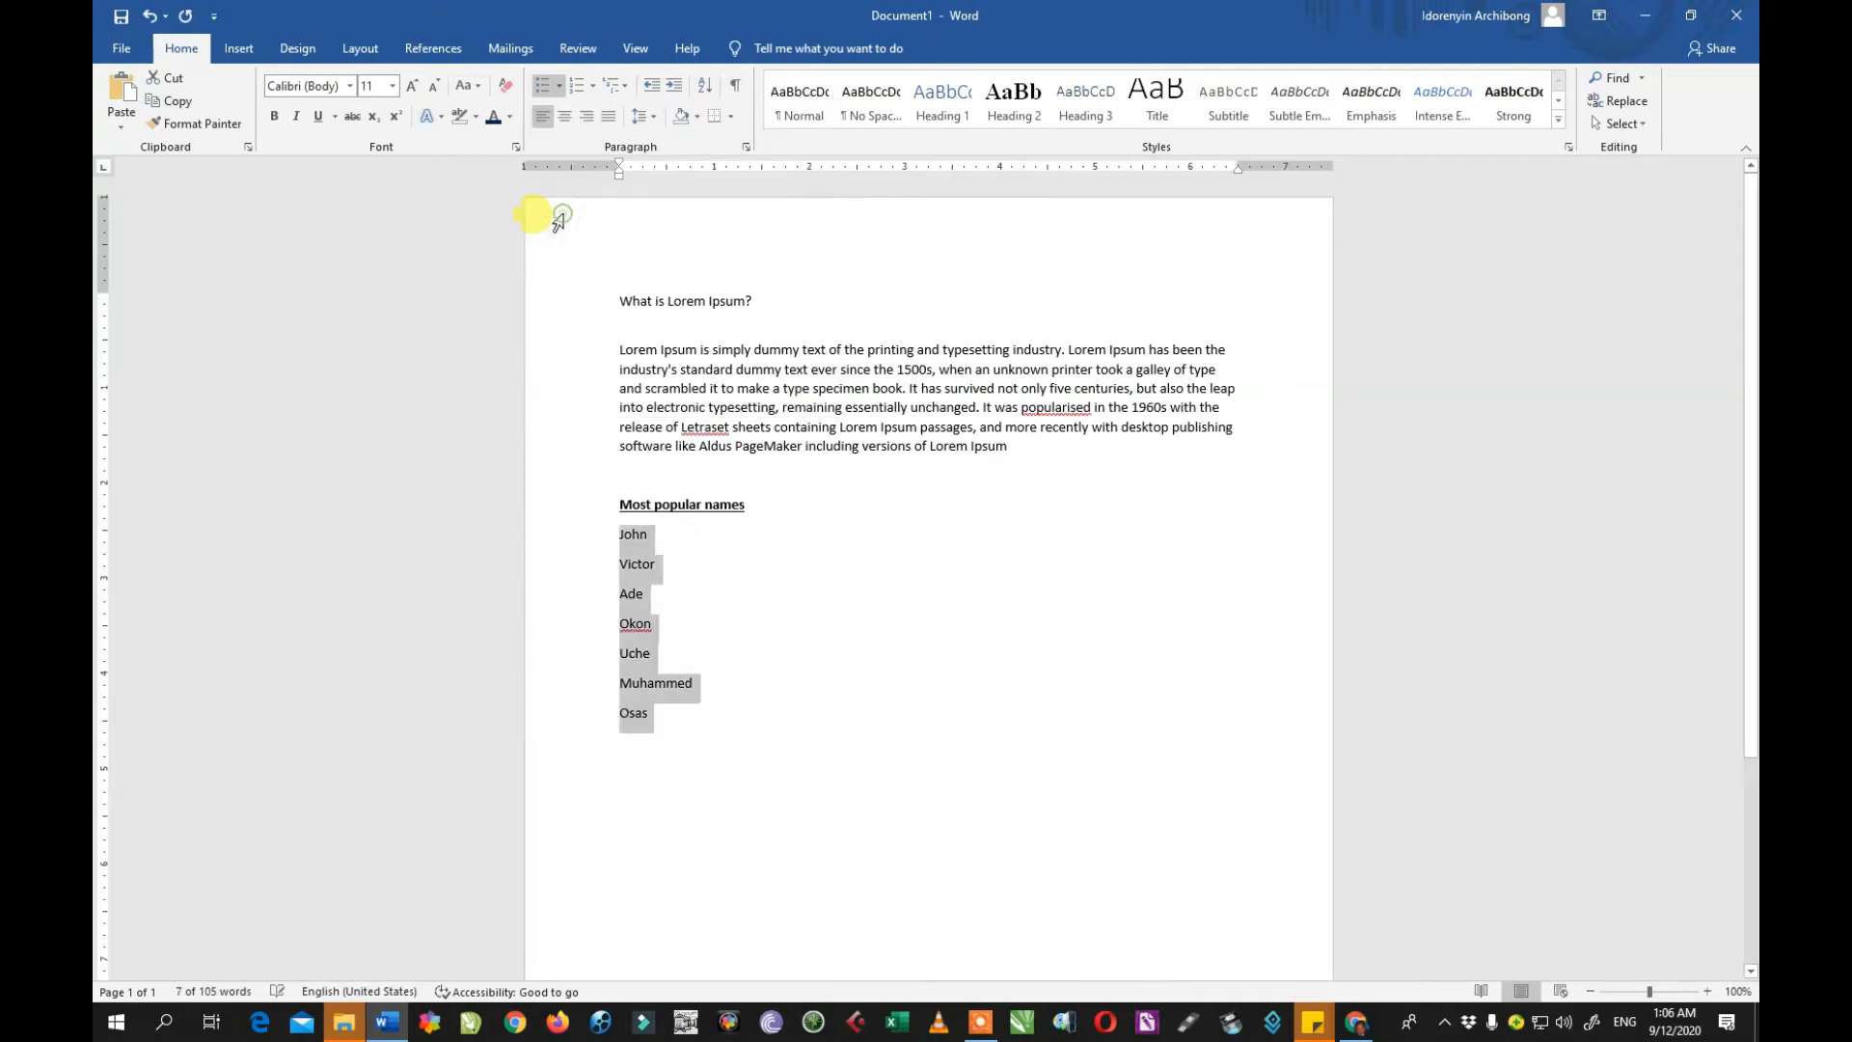
Step: Number the seven names in the a), b), c) style and shift the list's indent to the page's left margin
{"action": "left_click", "coordinate": [591, 88]}
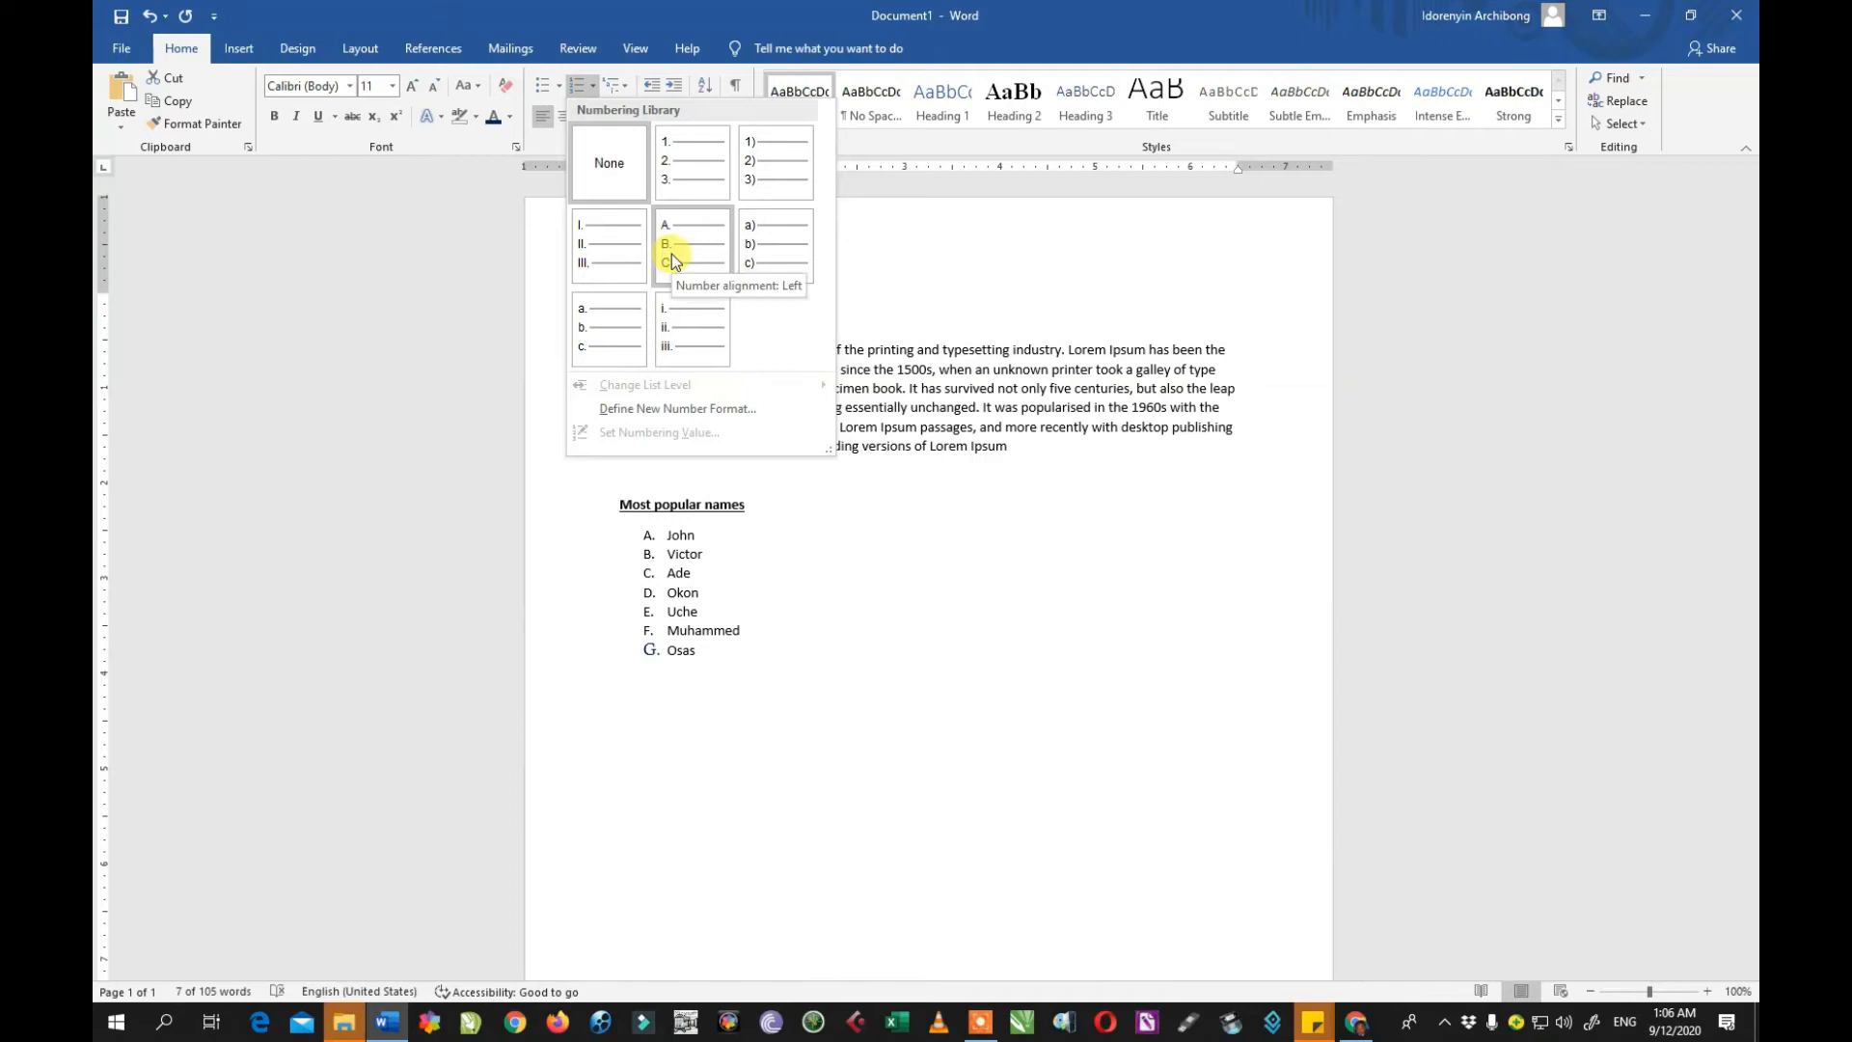
{"action": "left_click", "coordinate": [757, 246]}
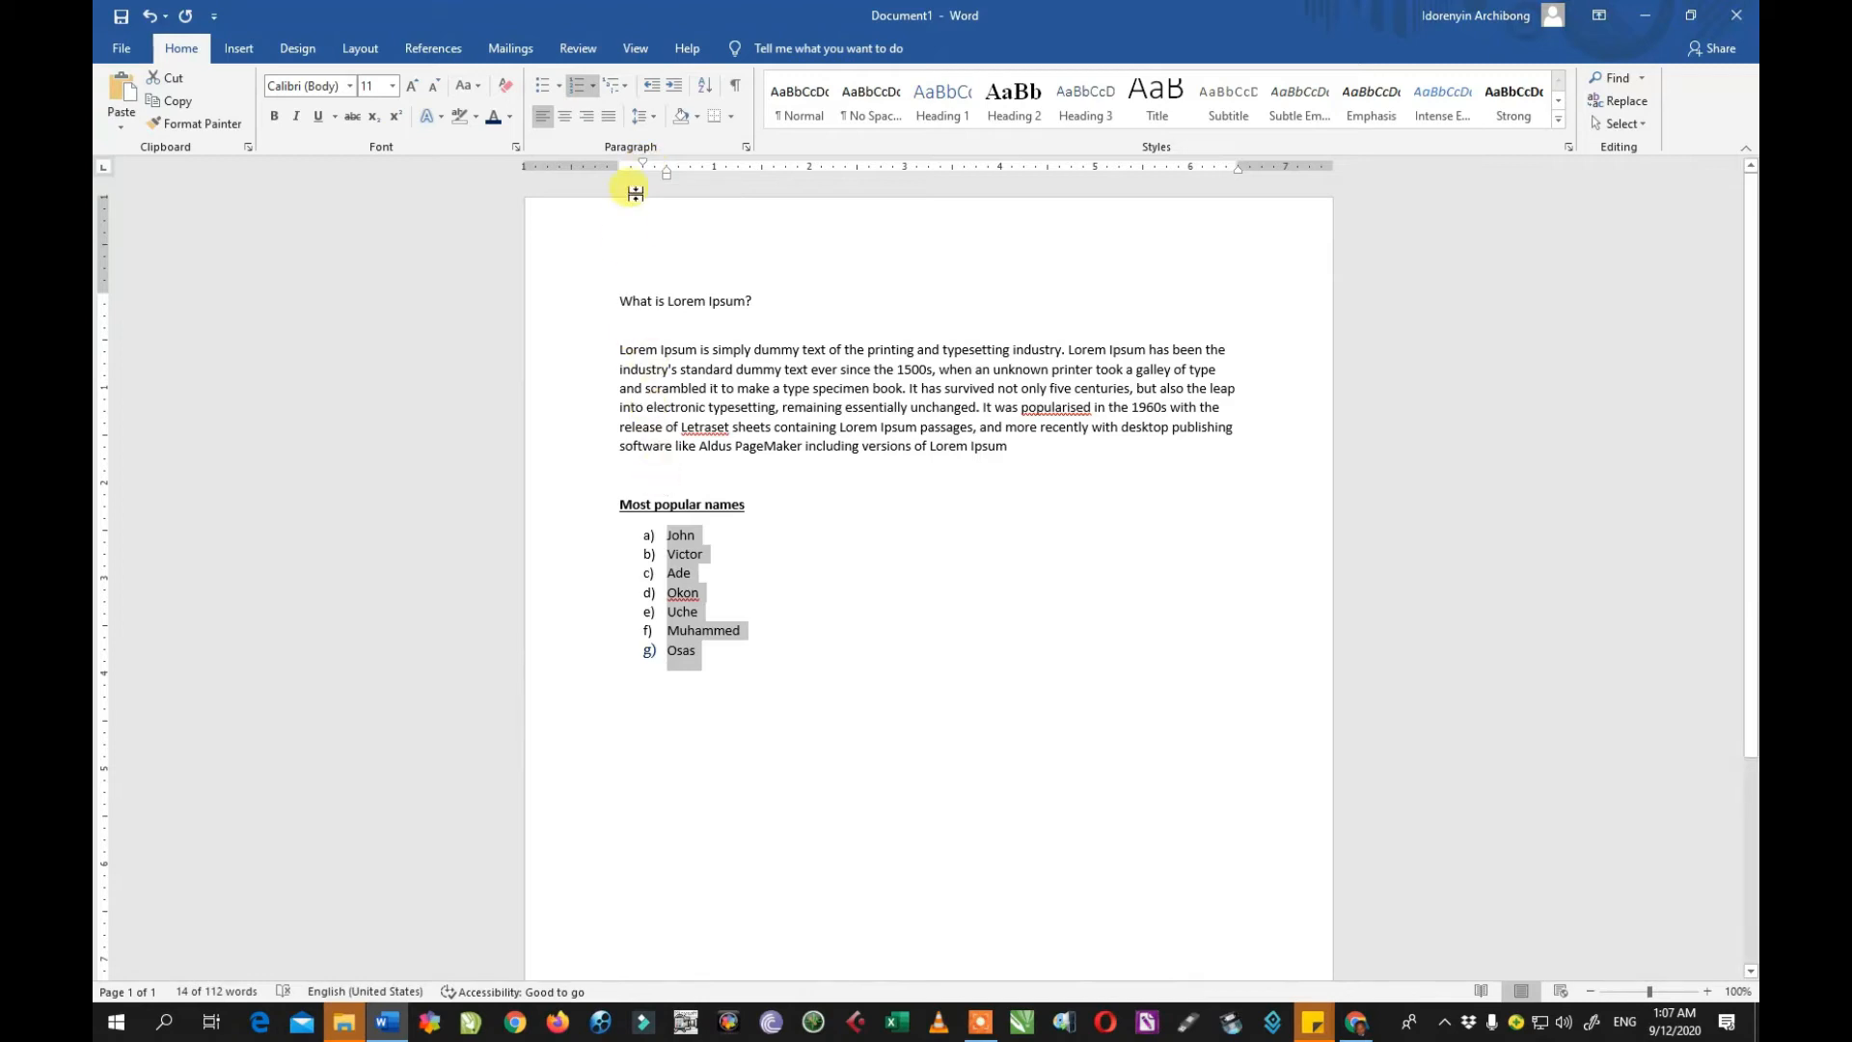
{"action": "mouse_move", "coordinate": [643, 165]}
{"action": "left_mouse_down"}
{"action": "mouse_move", "coordinate": [620, 168]}
{"action": "mouse_move", "coordinate": [668, 170]}
{"action": "mouse_move", "coordinate": [638, 171]}
{"action": "left_mouse_up"}
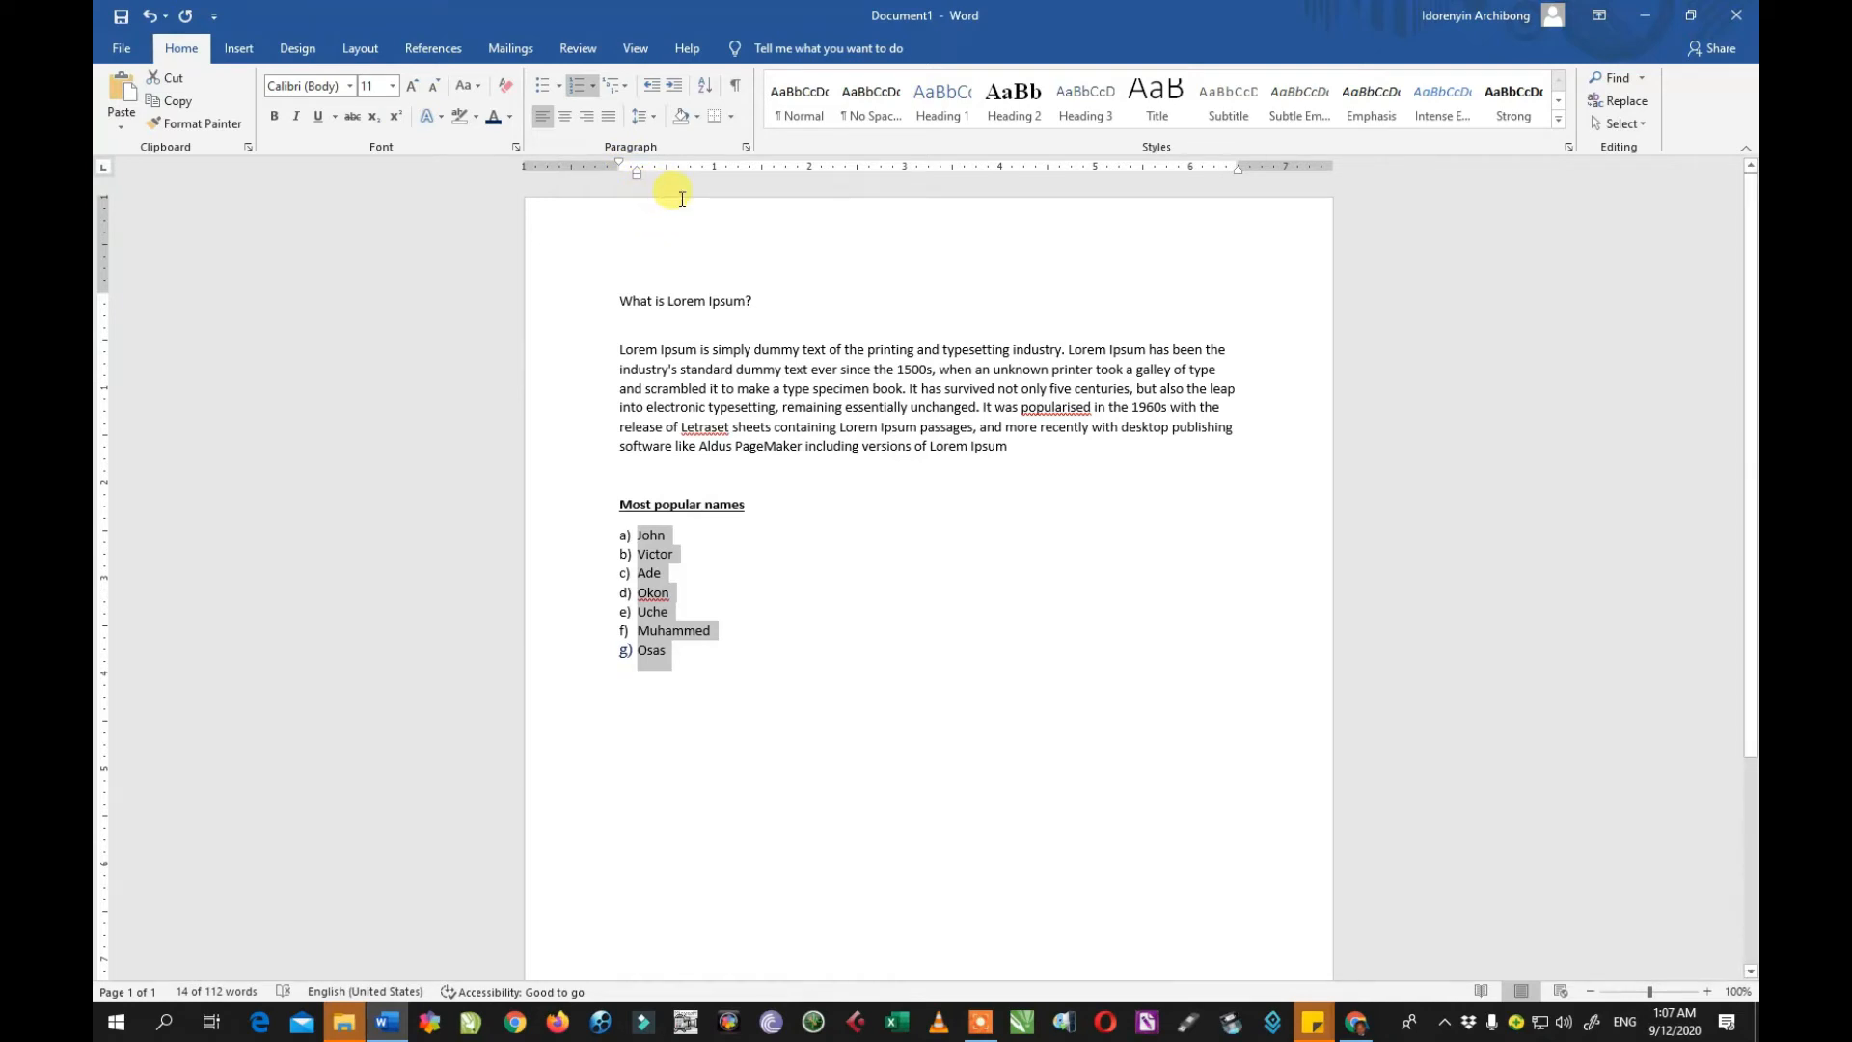
Step: Add an "Exam Questions" line below the names list and start a numbered list with "What is biology?" as item 1
{"action": "left_click", "coordinate": [714, 670]}
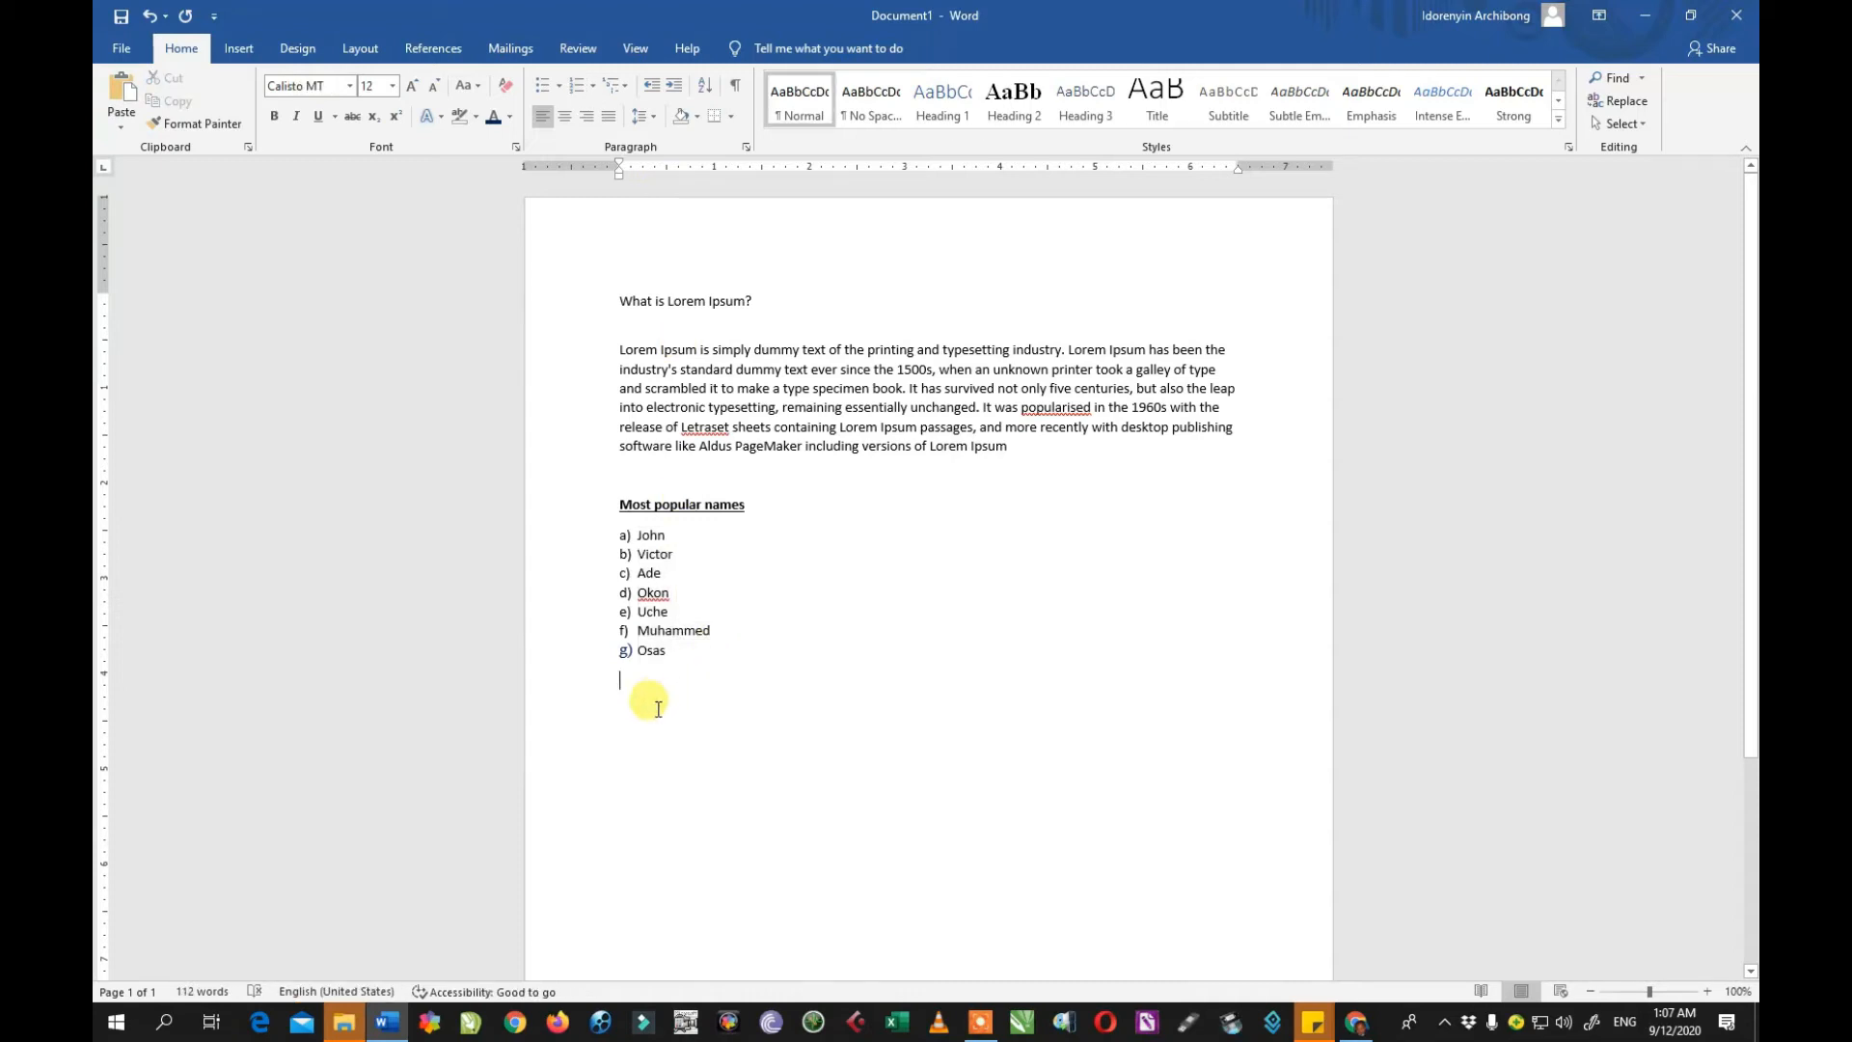
{"action": "key", "text": "Return"}
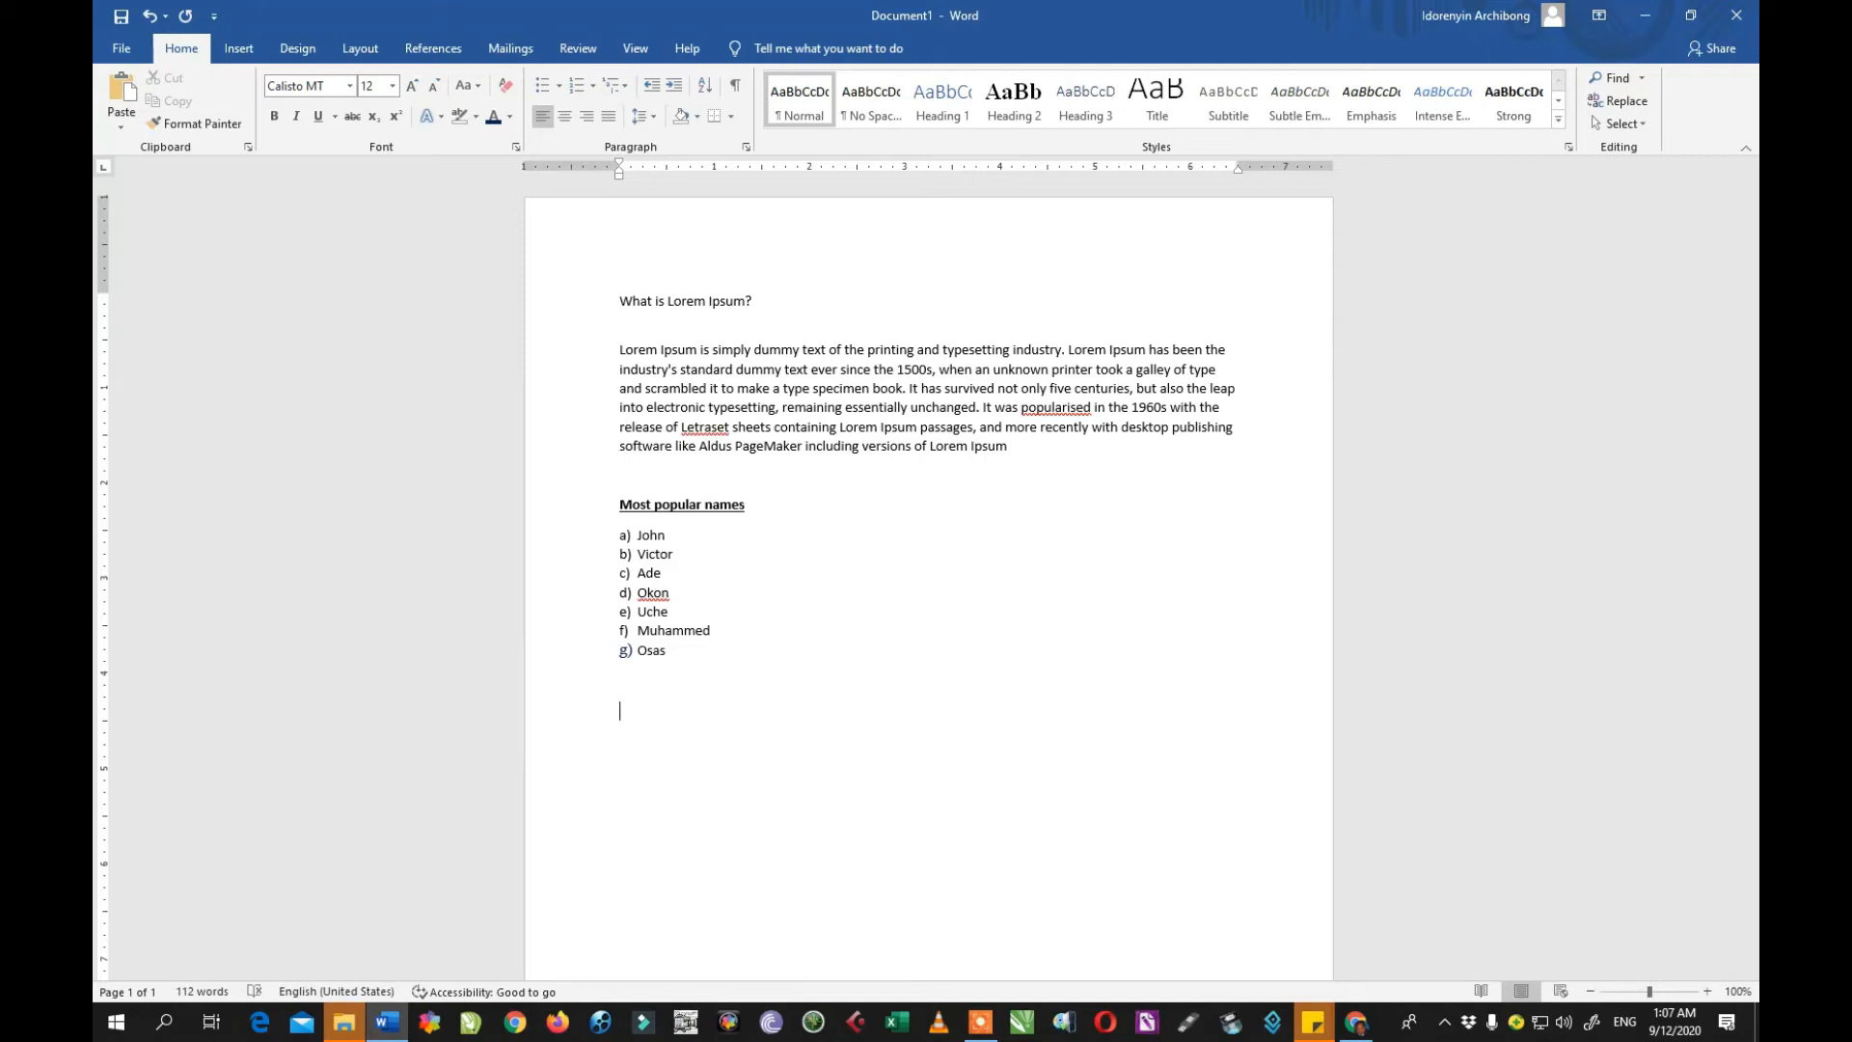
{"action": "type", "text": "Exam Questions"}
{"action": "key", "text": "Return"}
{"action": "type", "text": "1. Wh"}
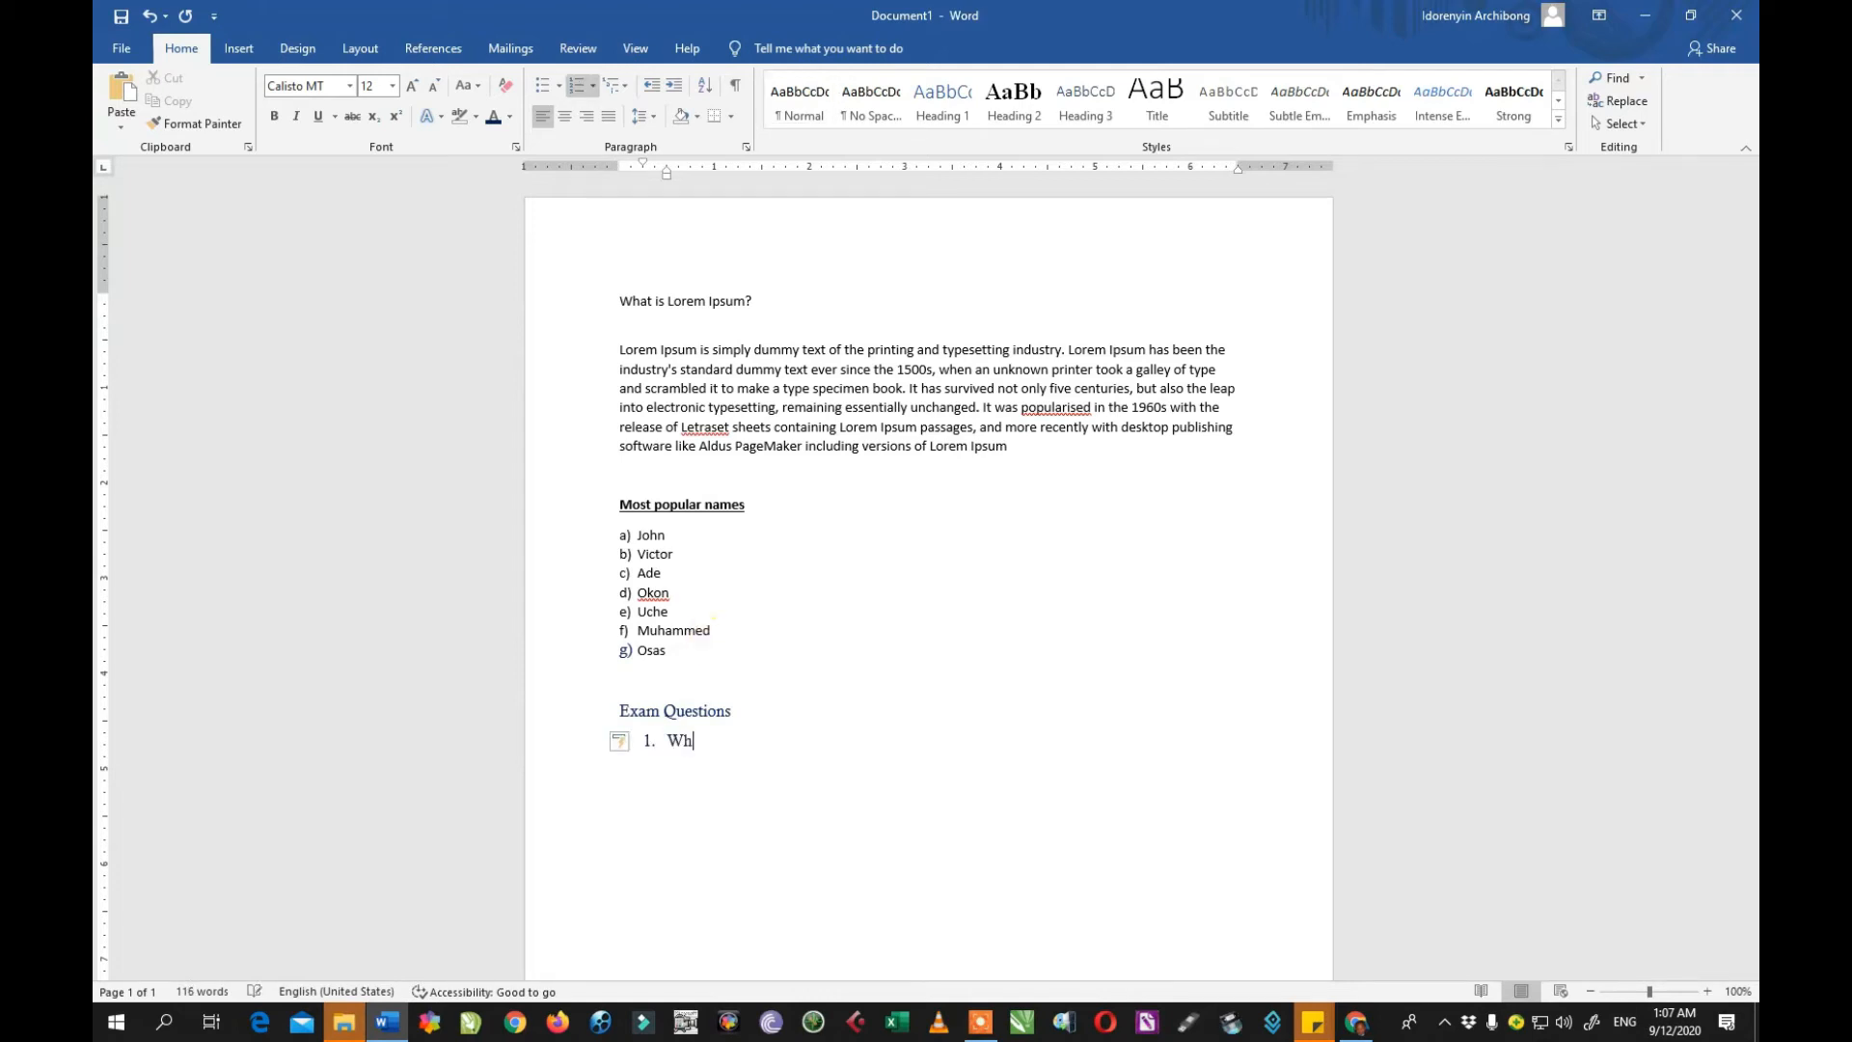
{"action": "type", "text": "at is biology?"}
Step: Add the second-level item "State the different branches of biology" under "What is biology?"
{"action": "key", "text": "Return"}
{"action": "left_click", "coordinate": [675, 85]}
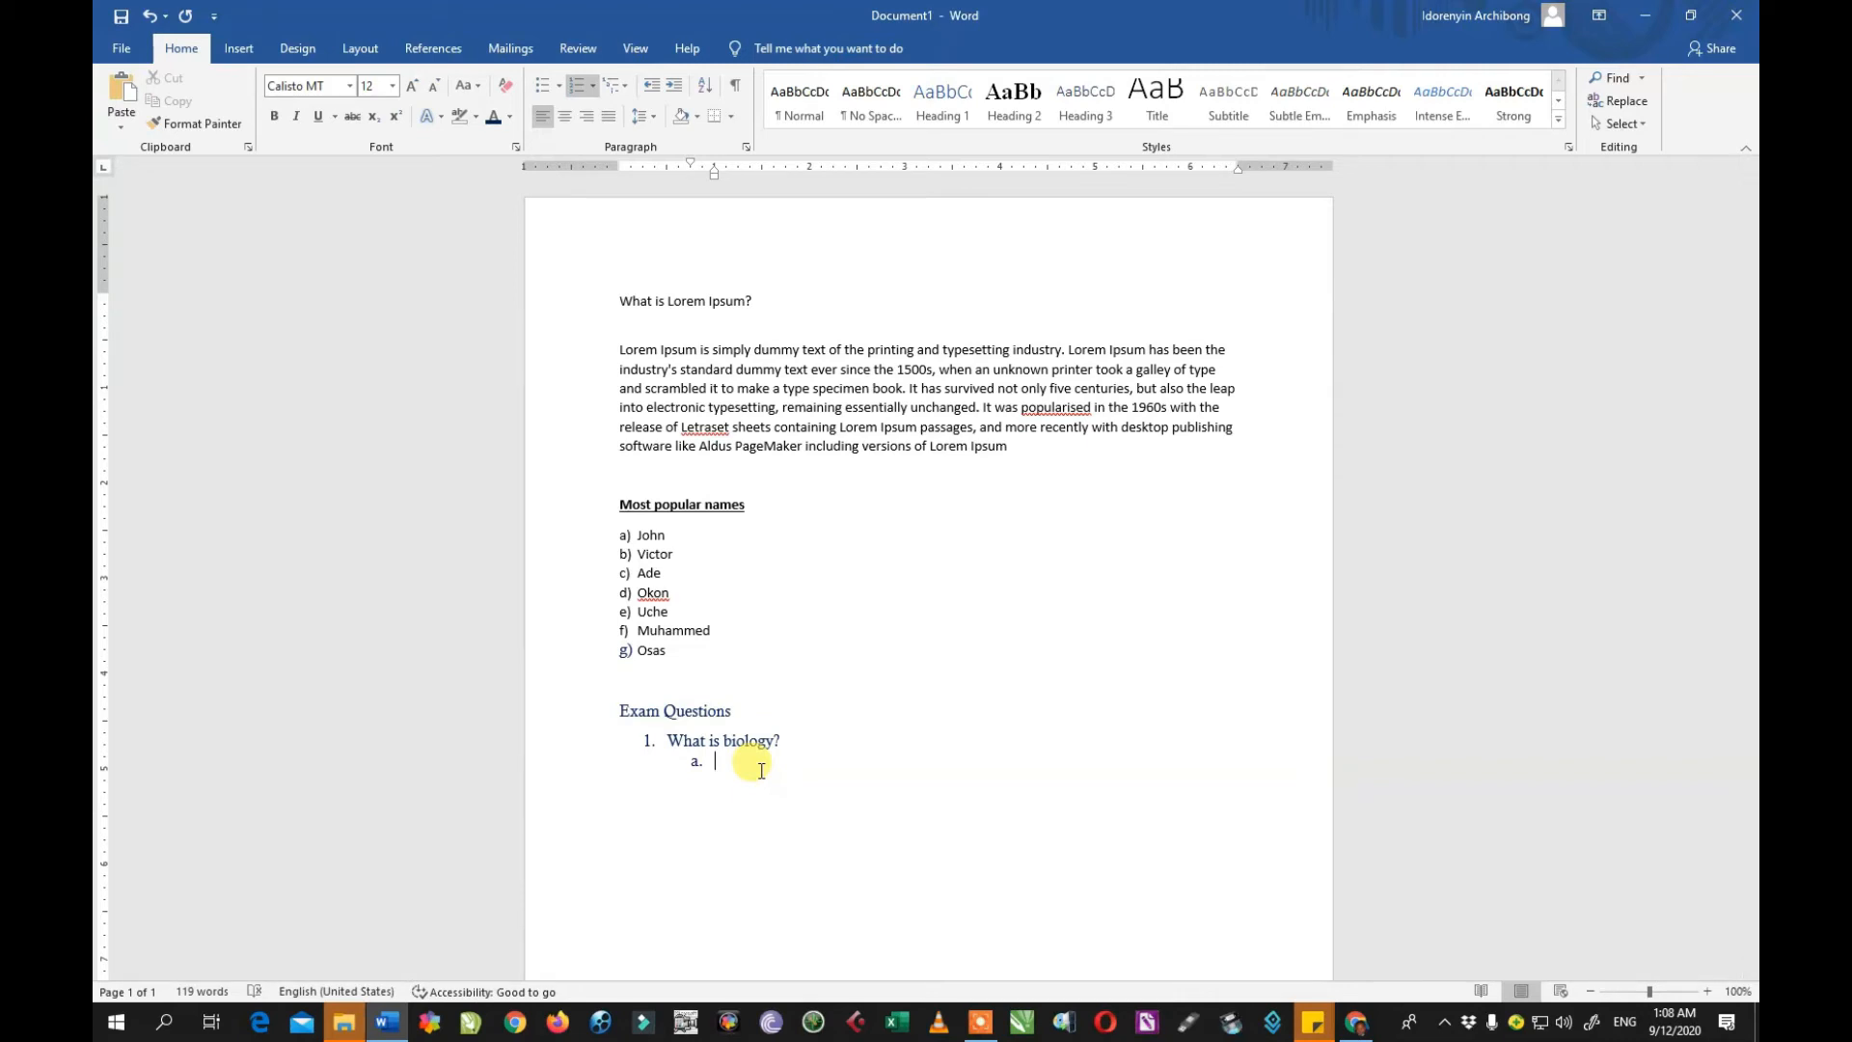
{"action": "type", "text": "State the different "}
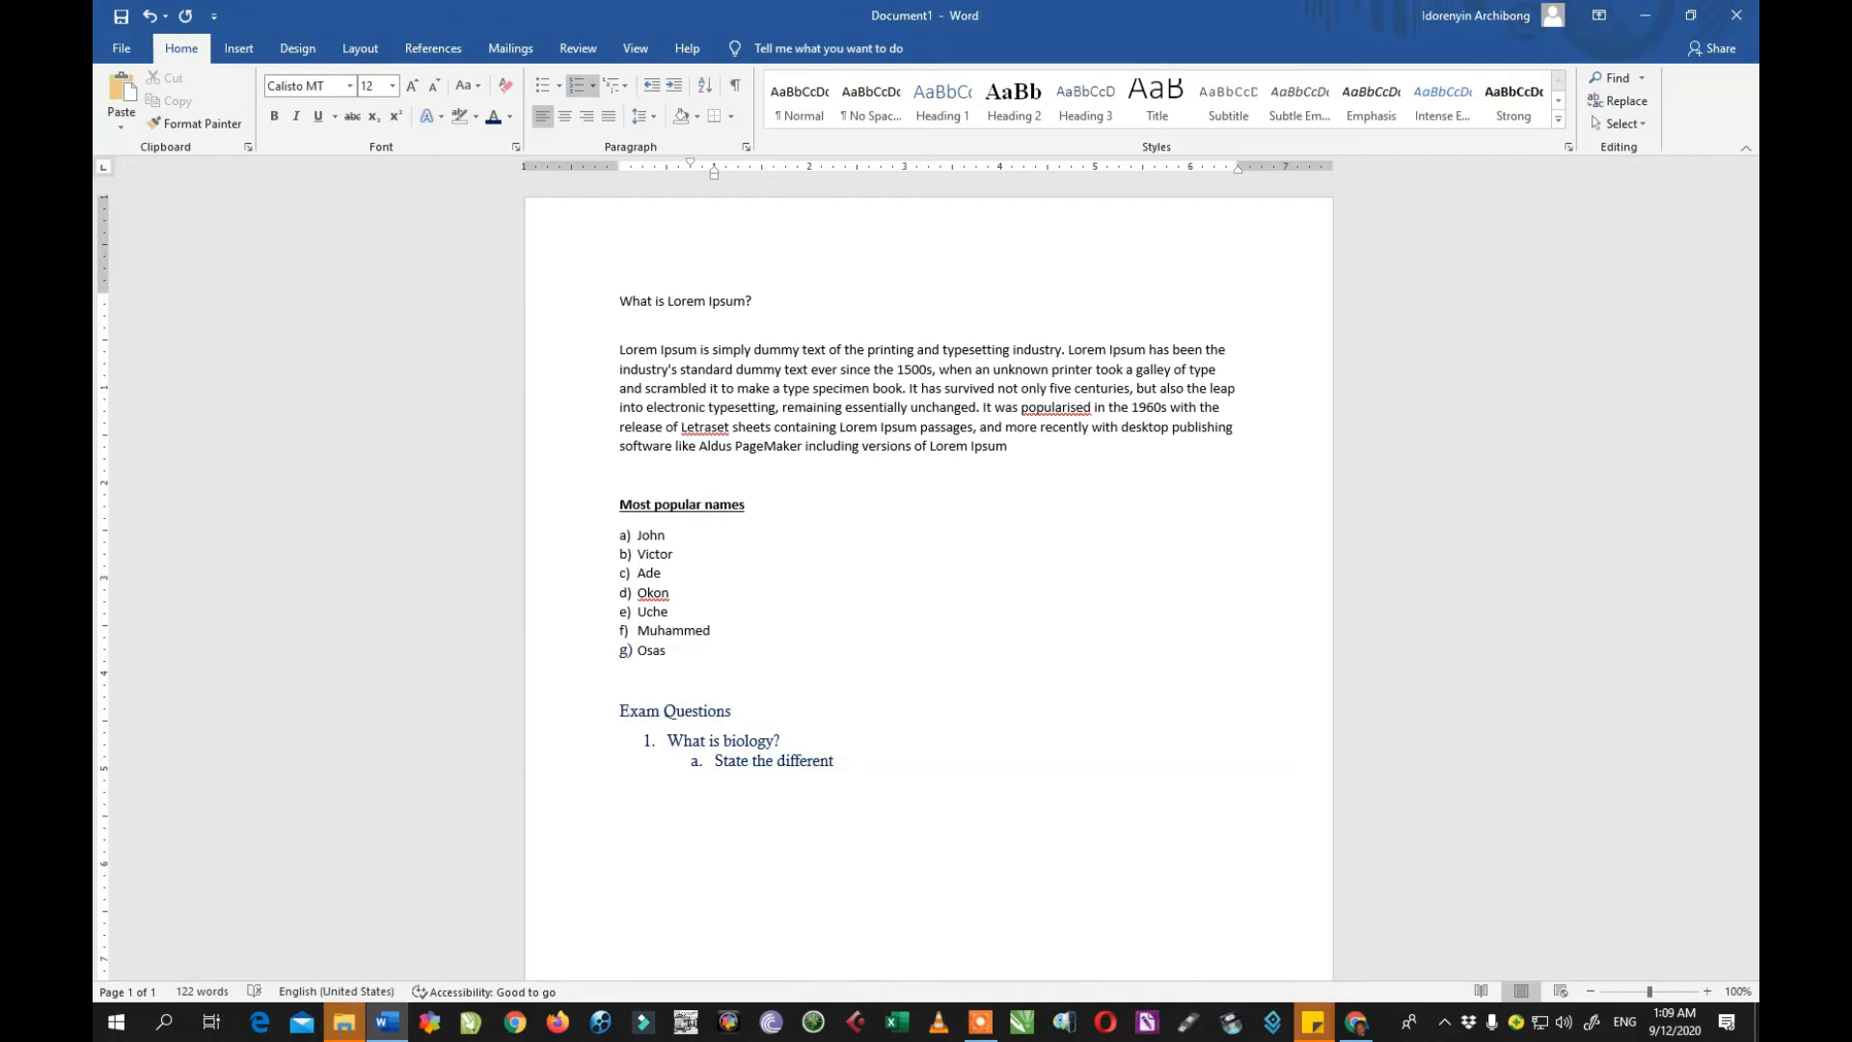
{"action": "type", "text": "branches of"}
{"action": "type", "text": "biology"}
Step: Add a third-level item with the filler text "jhgjgjgj" under the branches of biology item
{"action": "key", "text": "Return"}
{"action": "left_click", "coordinate": [674, 85]}
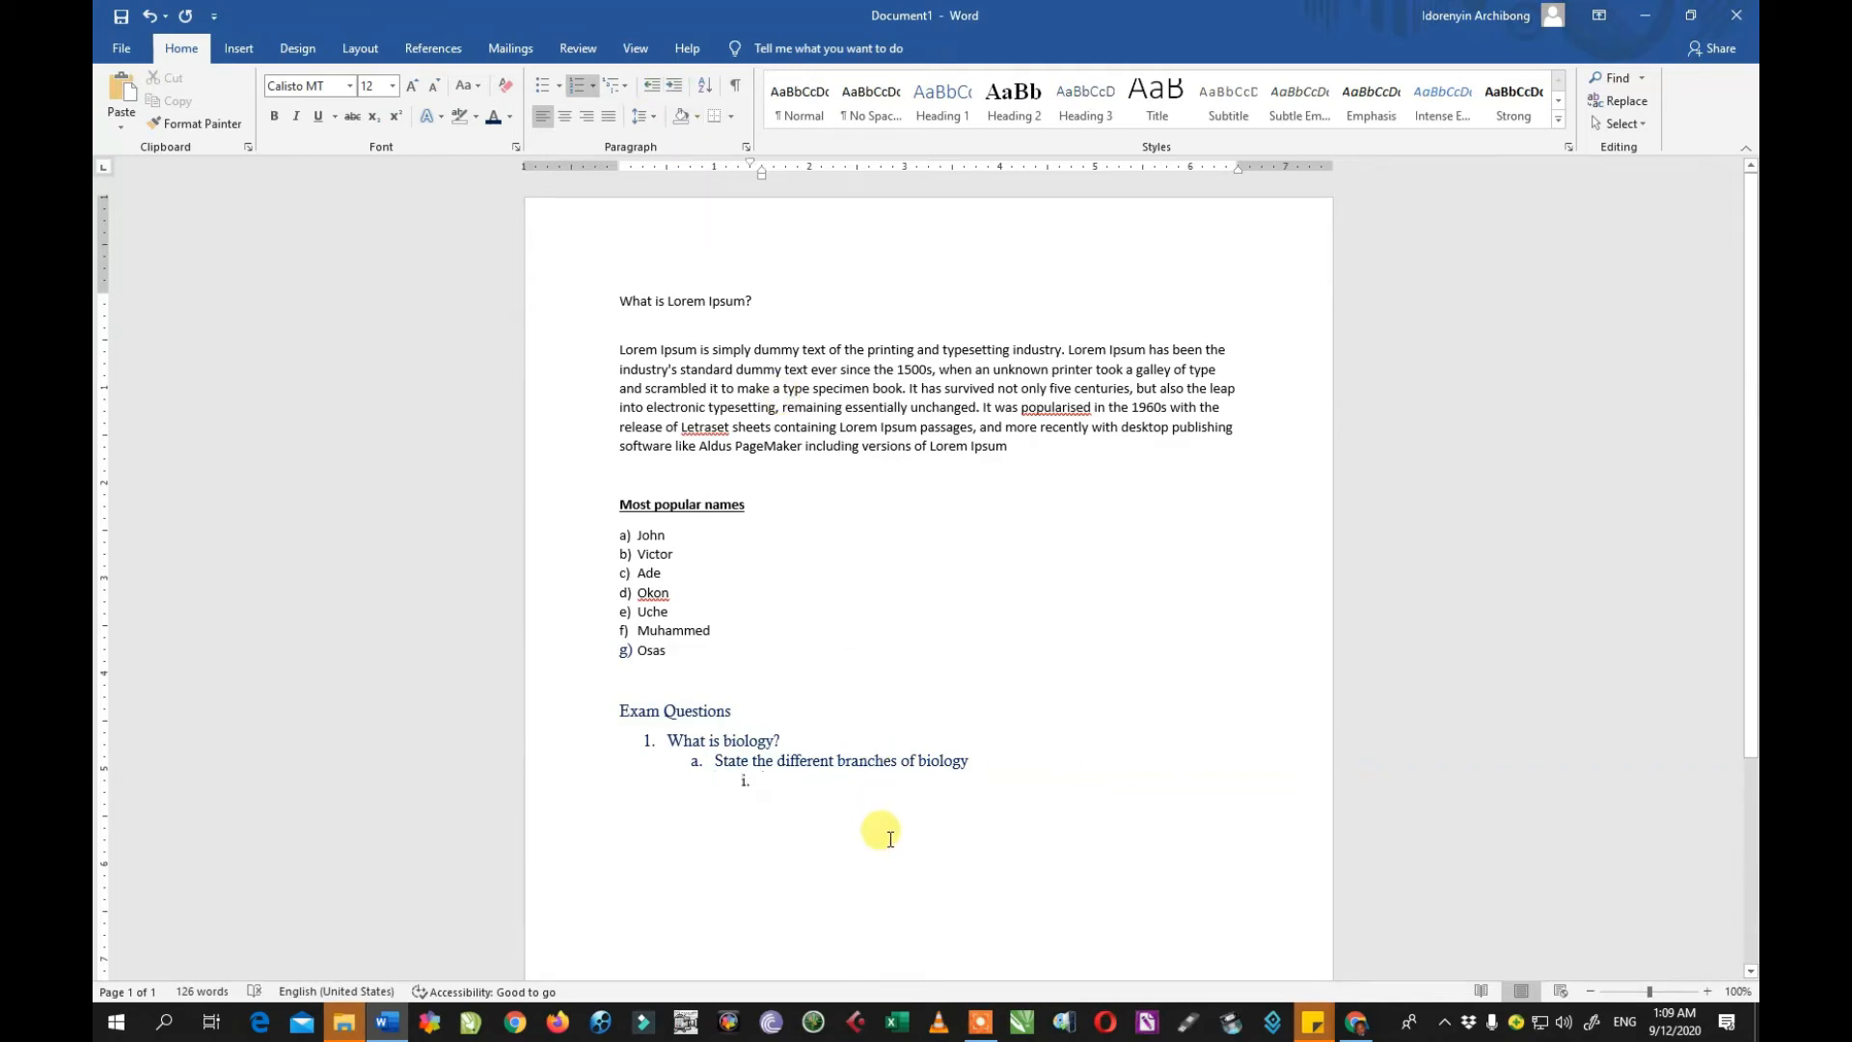
{"action": "type", "text": "jhgjgjgj"}
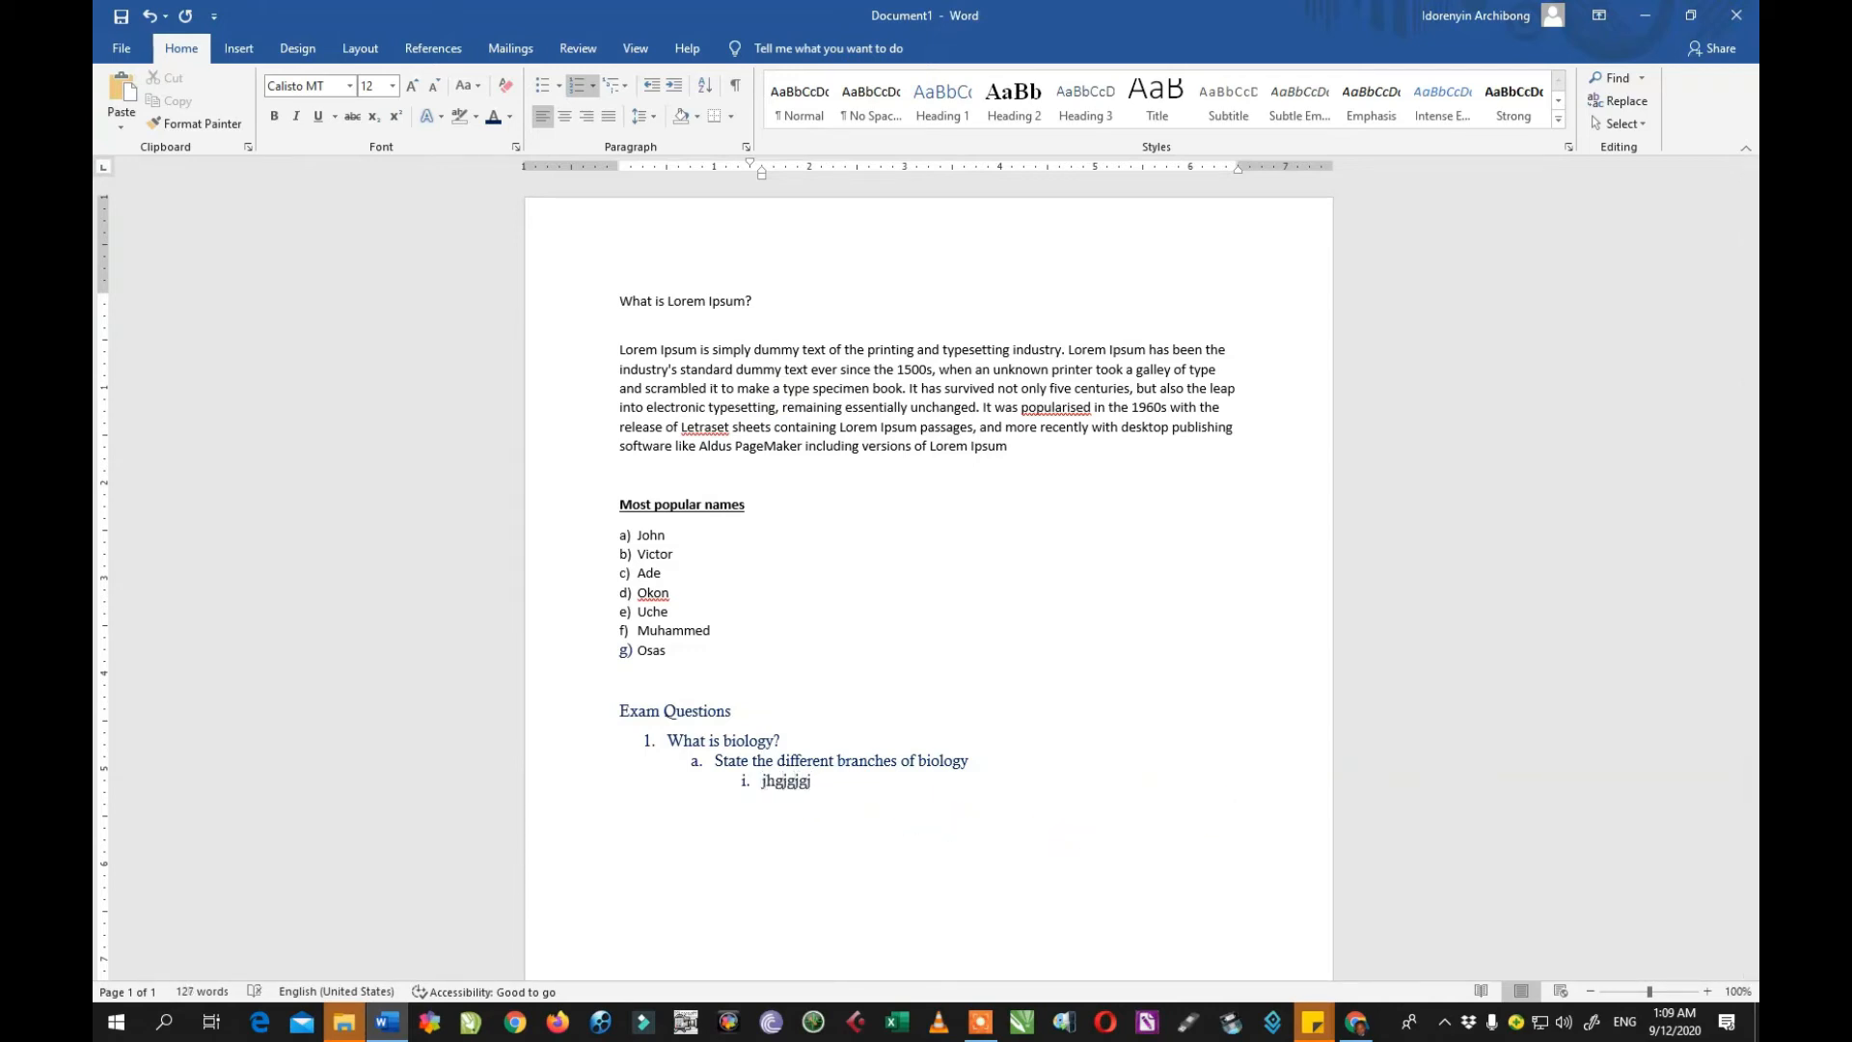
Step: Start a new line after the filler item and promote it two levels to a top-level question
{"action": "key", "text": "Return"}
{"action": "left_click", "coordinate": [649, 87]}
{"action": "left_click", "coordinate": [649, 87]}
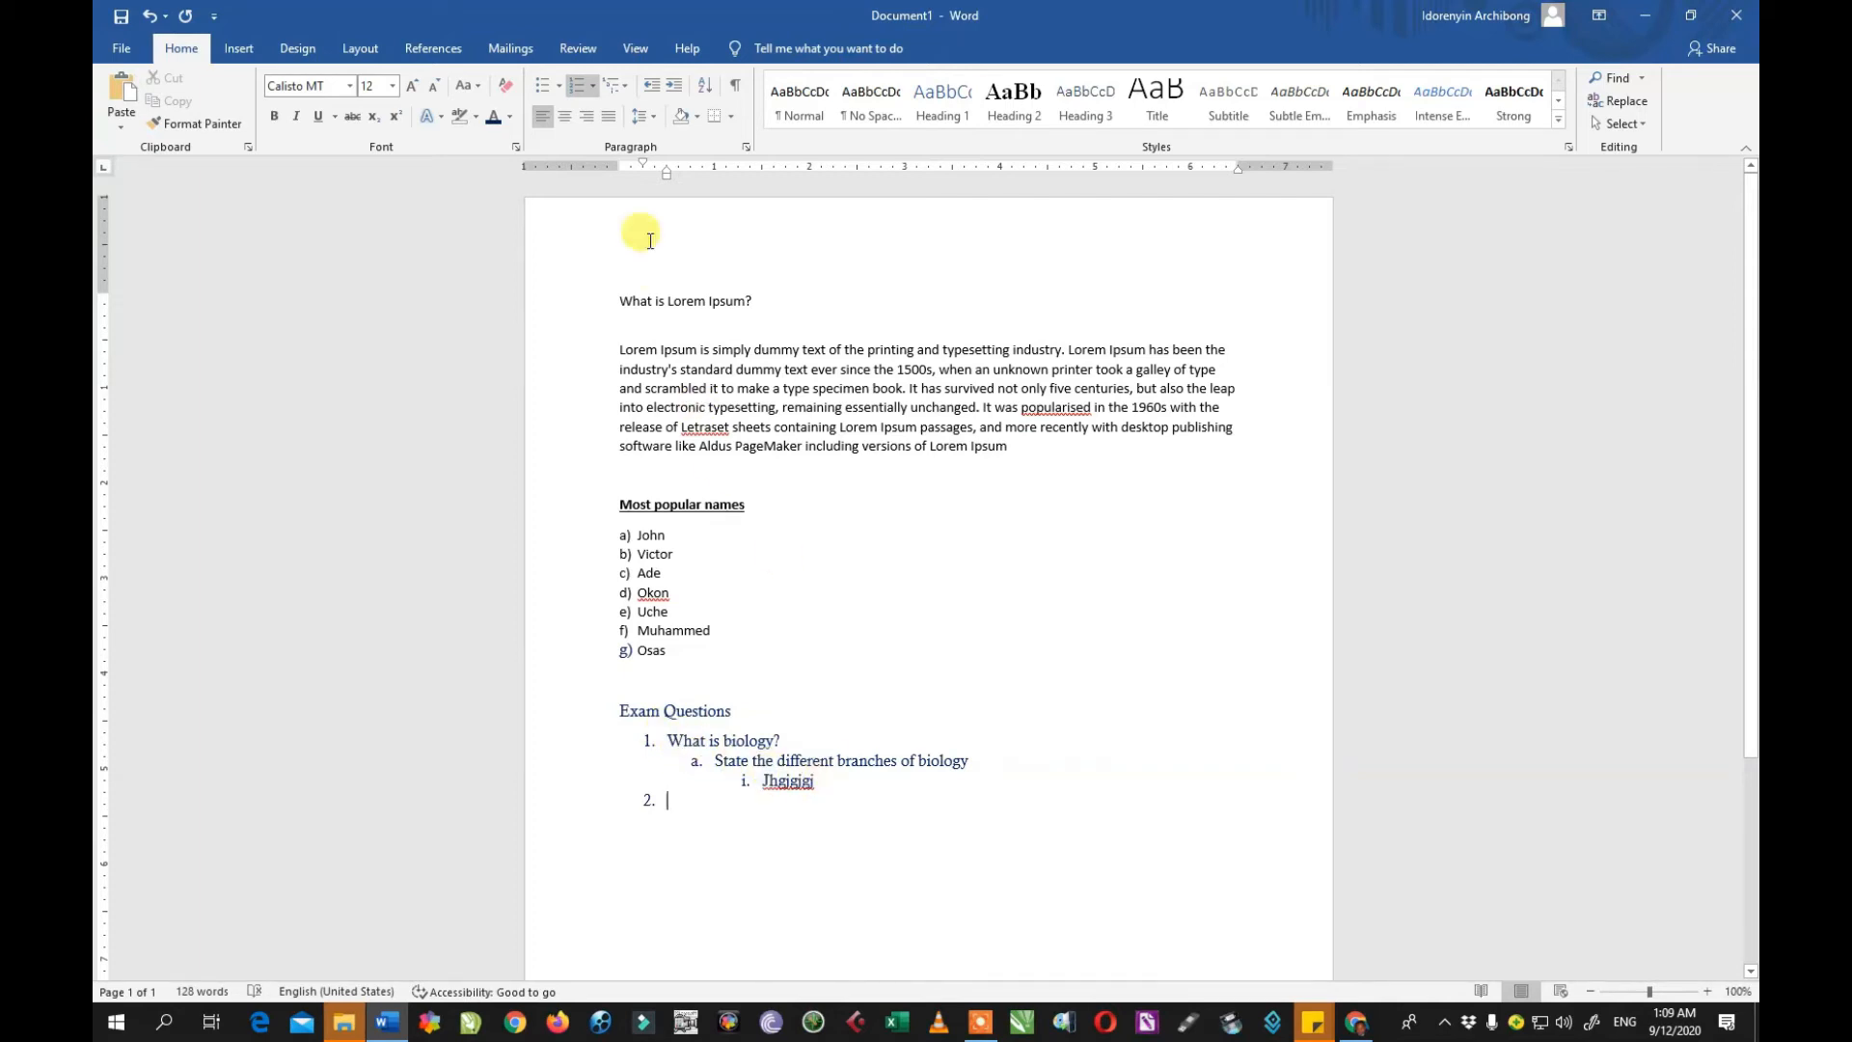
Step: Change the exam questions list to the 1., 1.1., 1.1.1. multilevel numbering style
{"action": "left_click", "coordinate": [615, 85]}
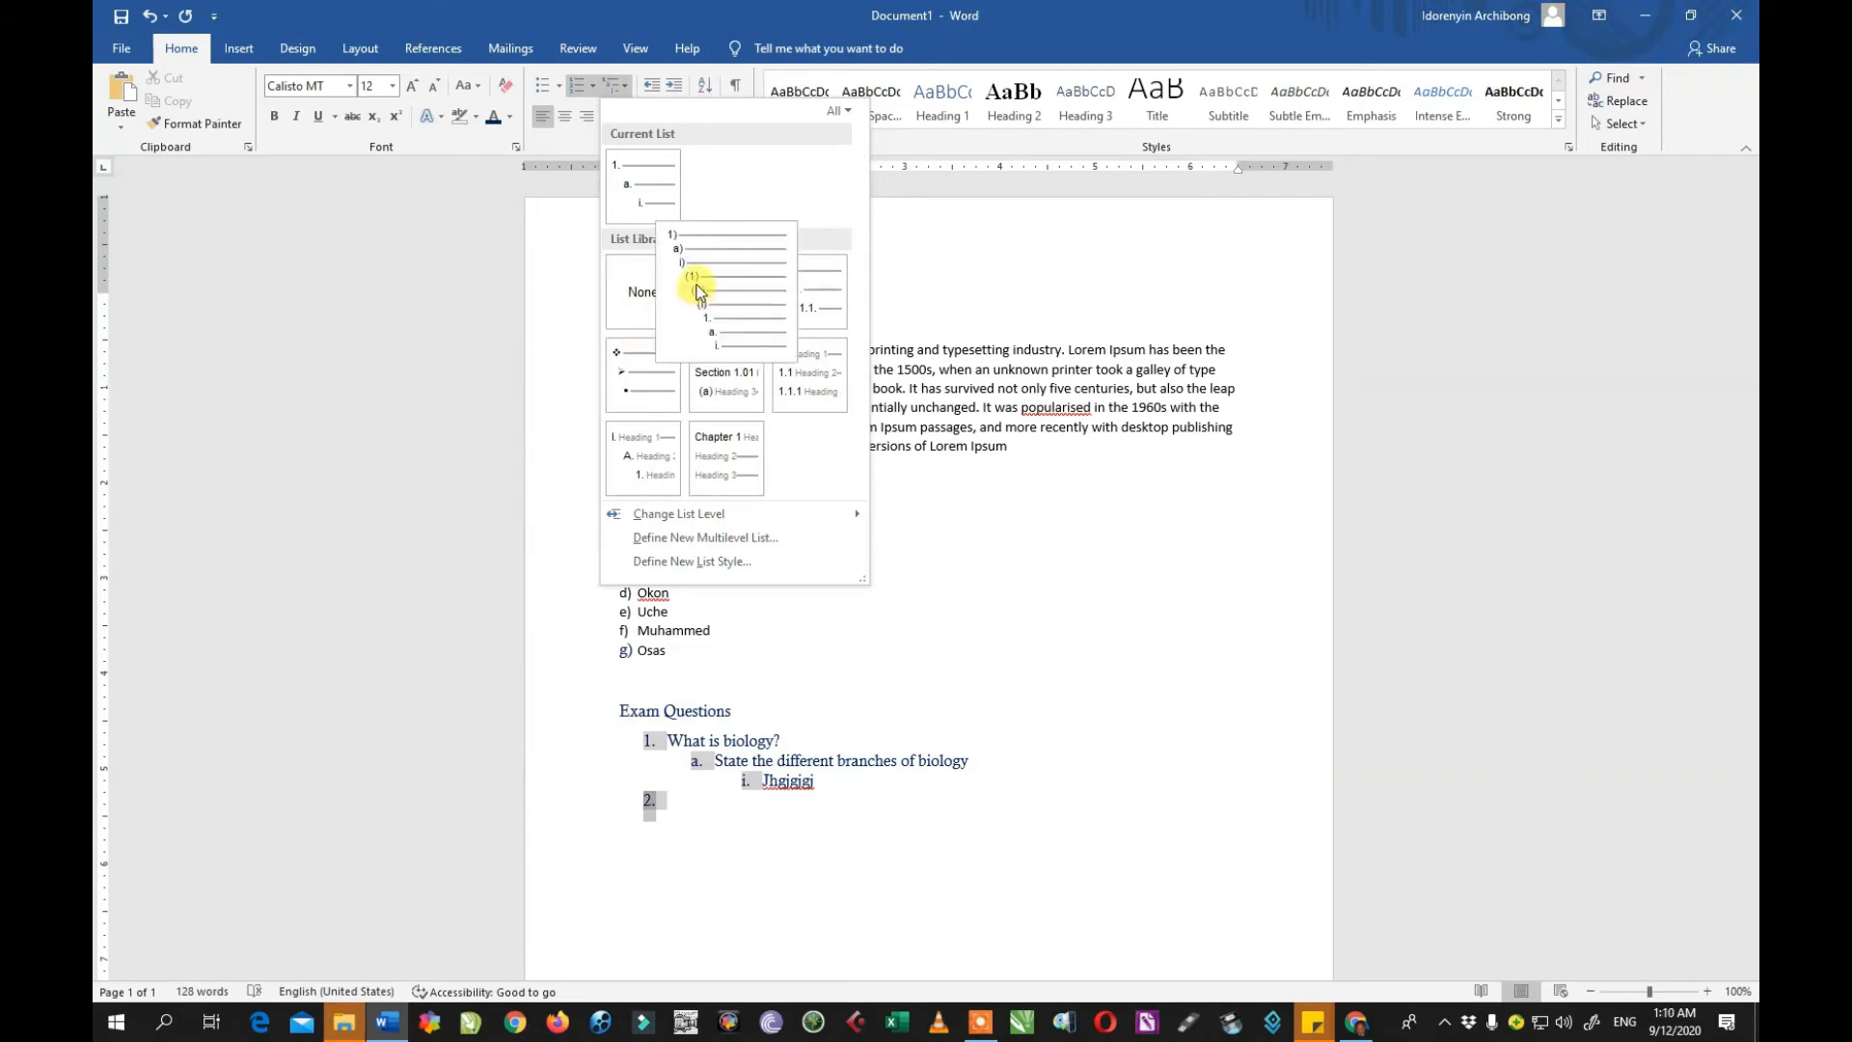
{"action": "mouse_move", "coordinate": [698, 311]}
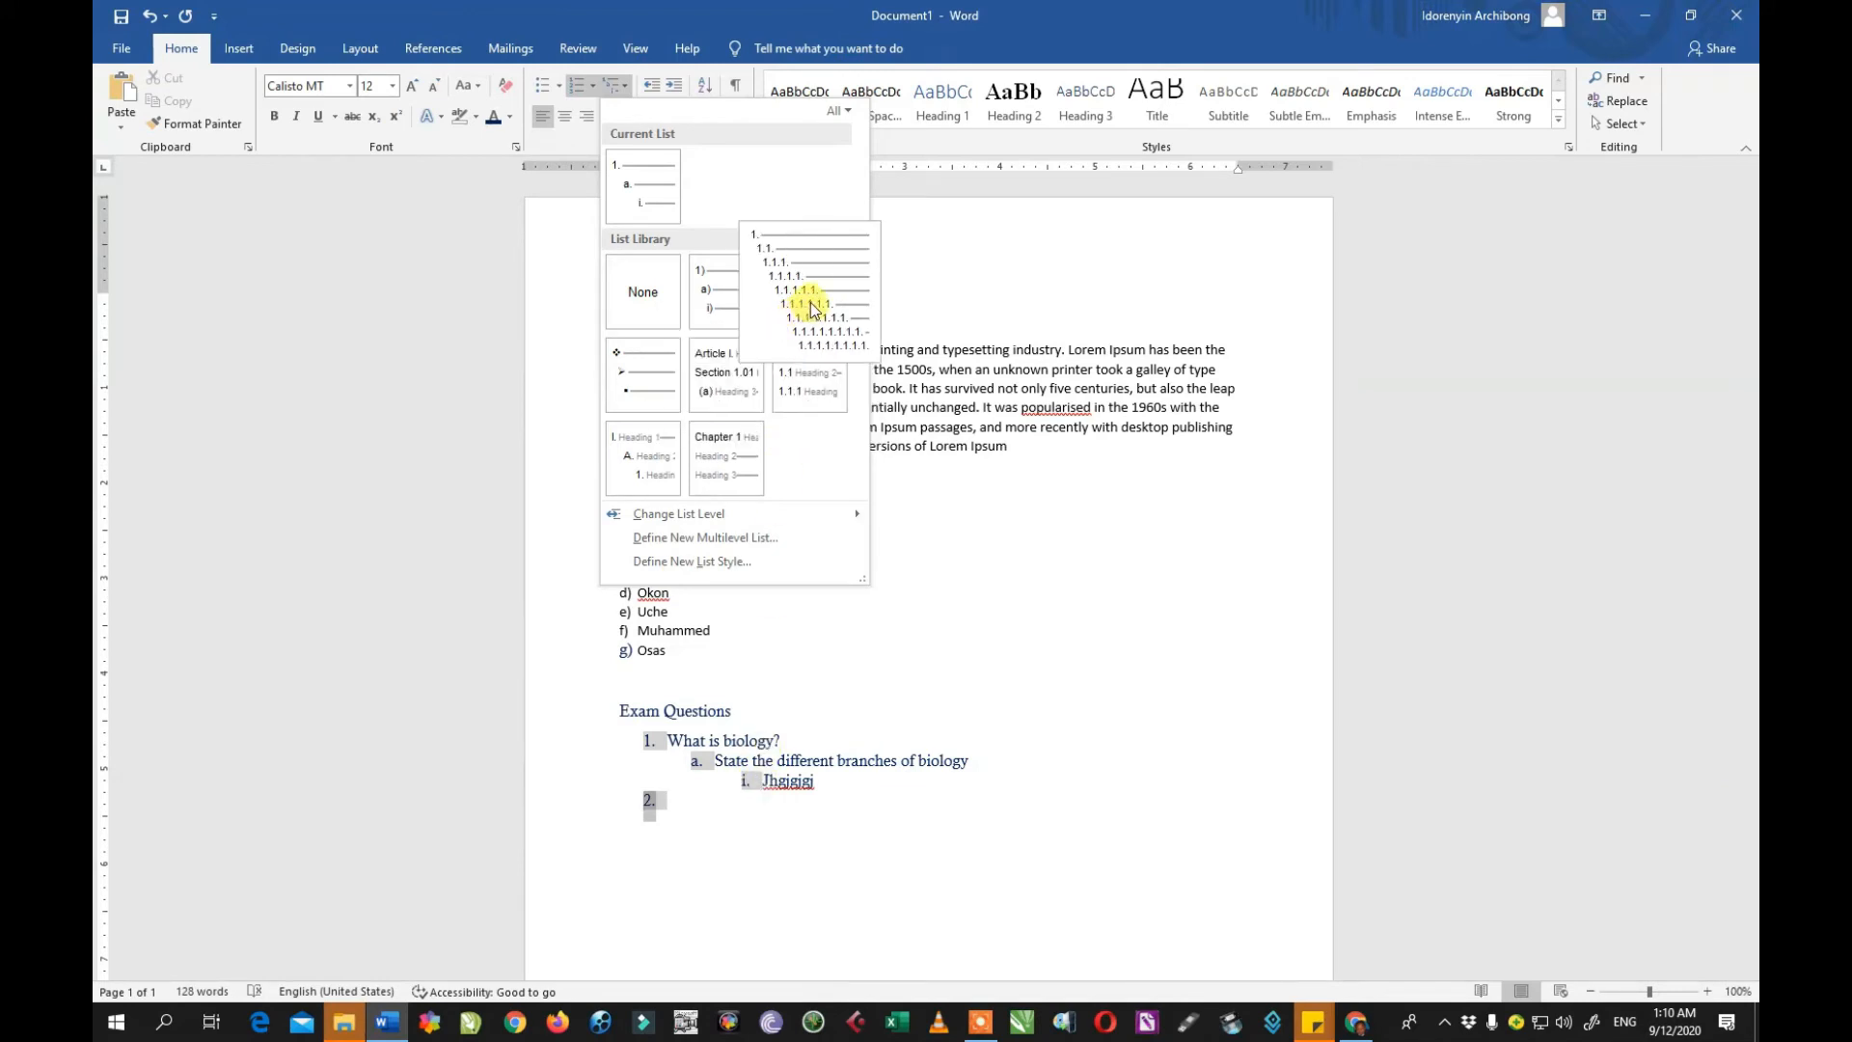
{"action": "left_click", "coordinate": [812, 311]}
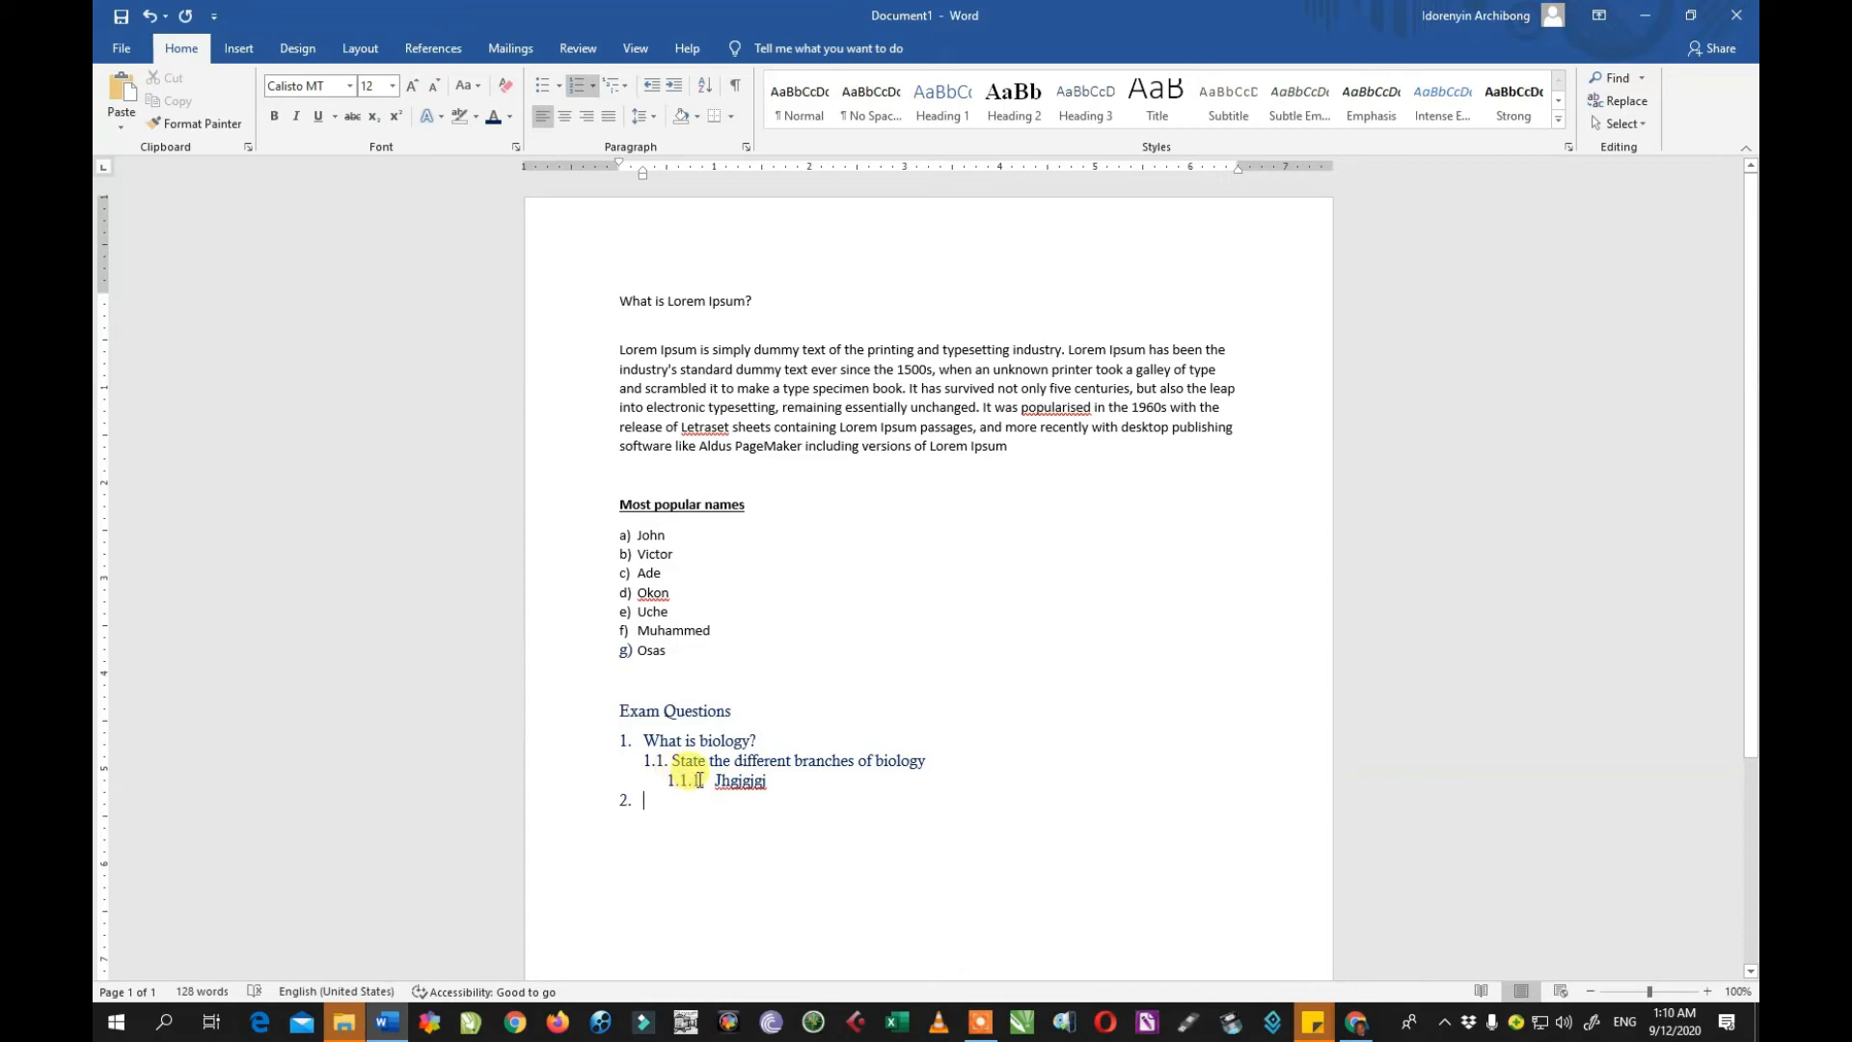
Step: Add an empty item after the filler item and promote it one level to the second level
{"action": "left_click", "coordinate": [796, 787]}
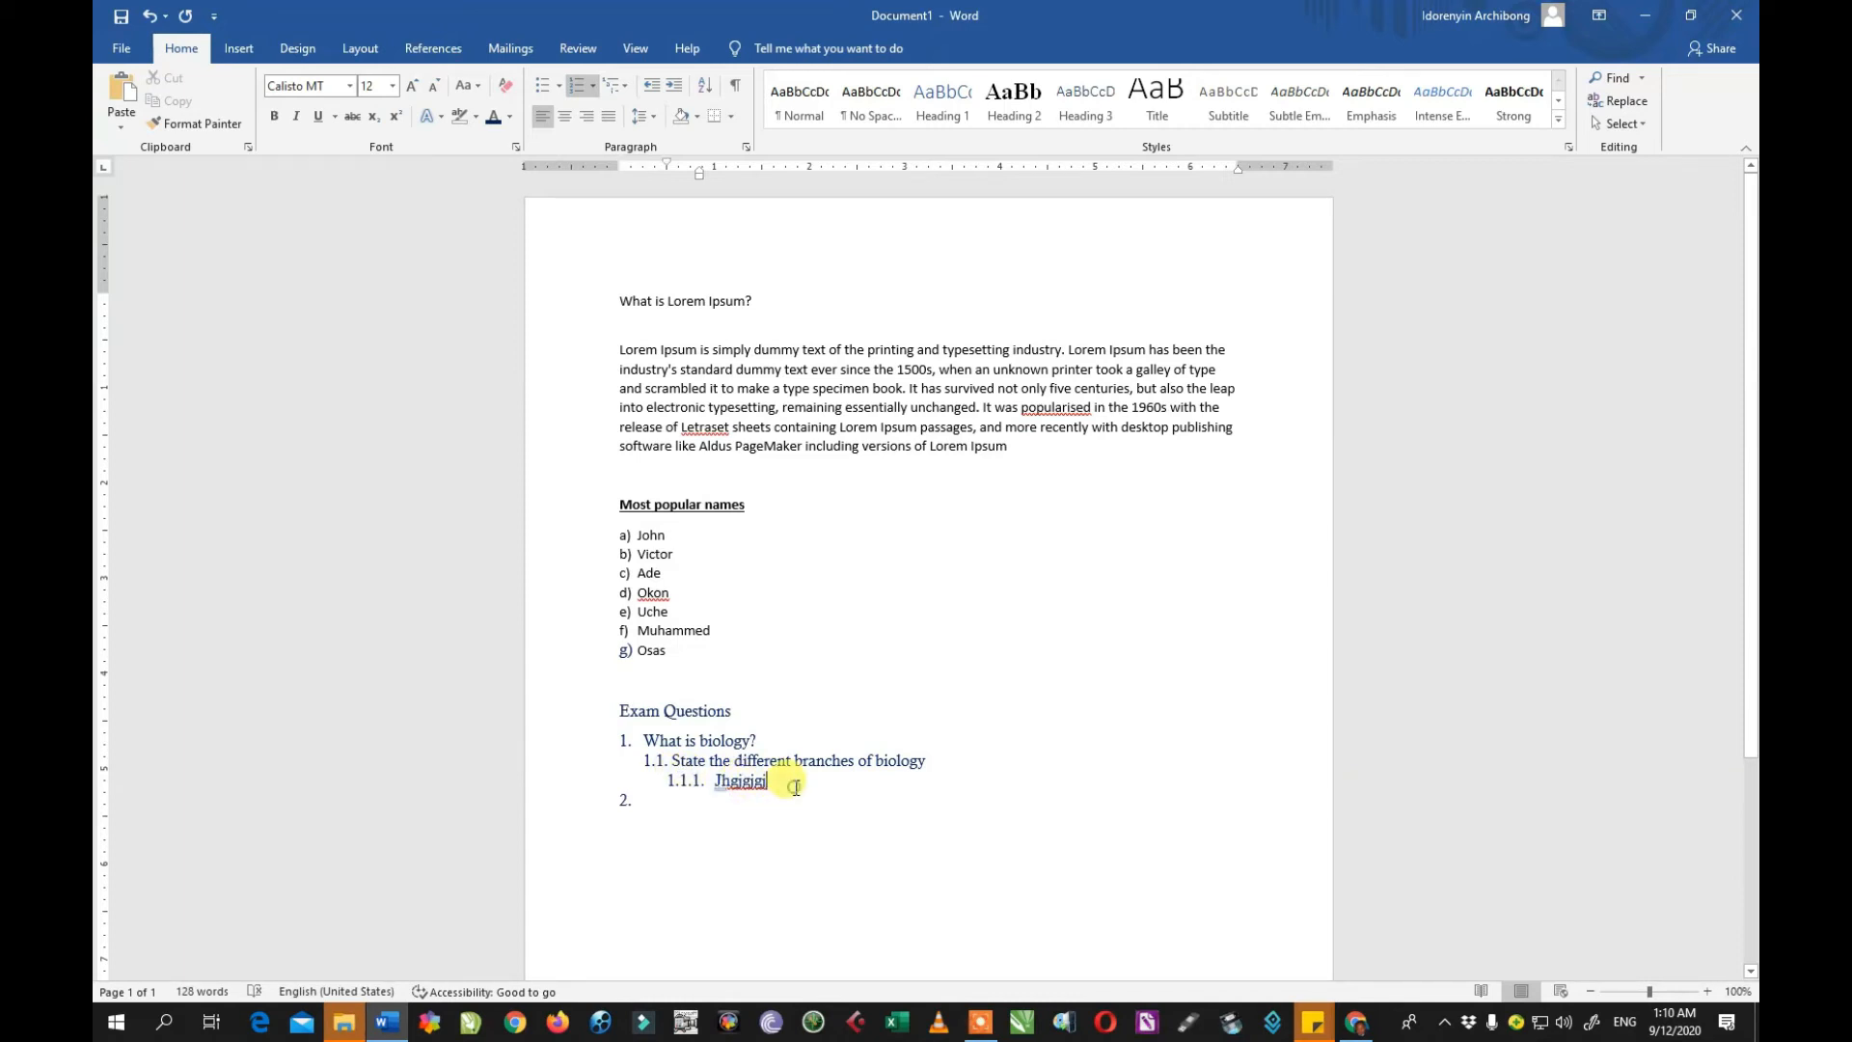
{"action": "key", "text": "Return"}
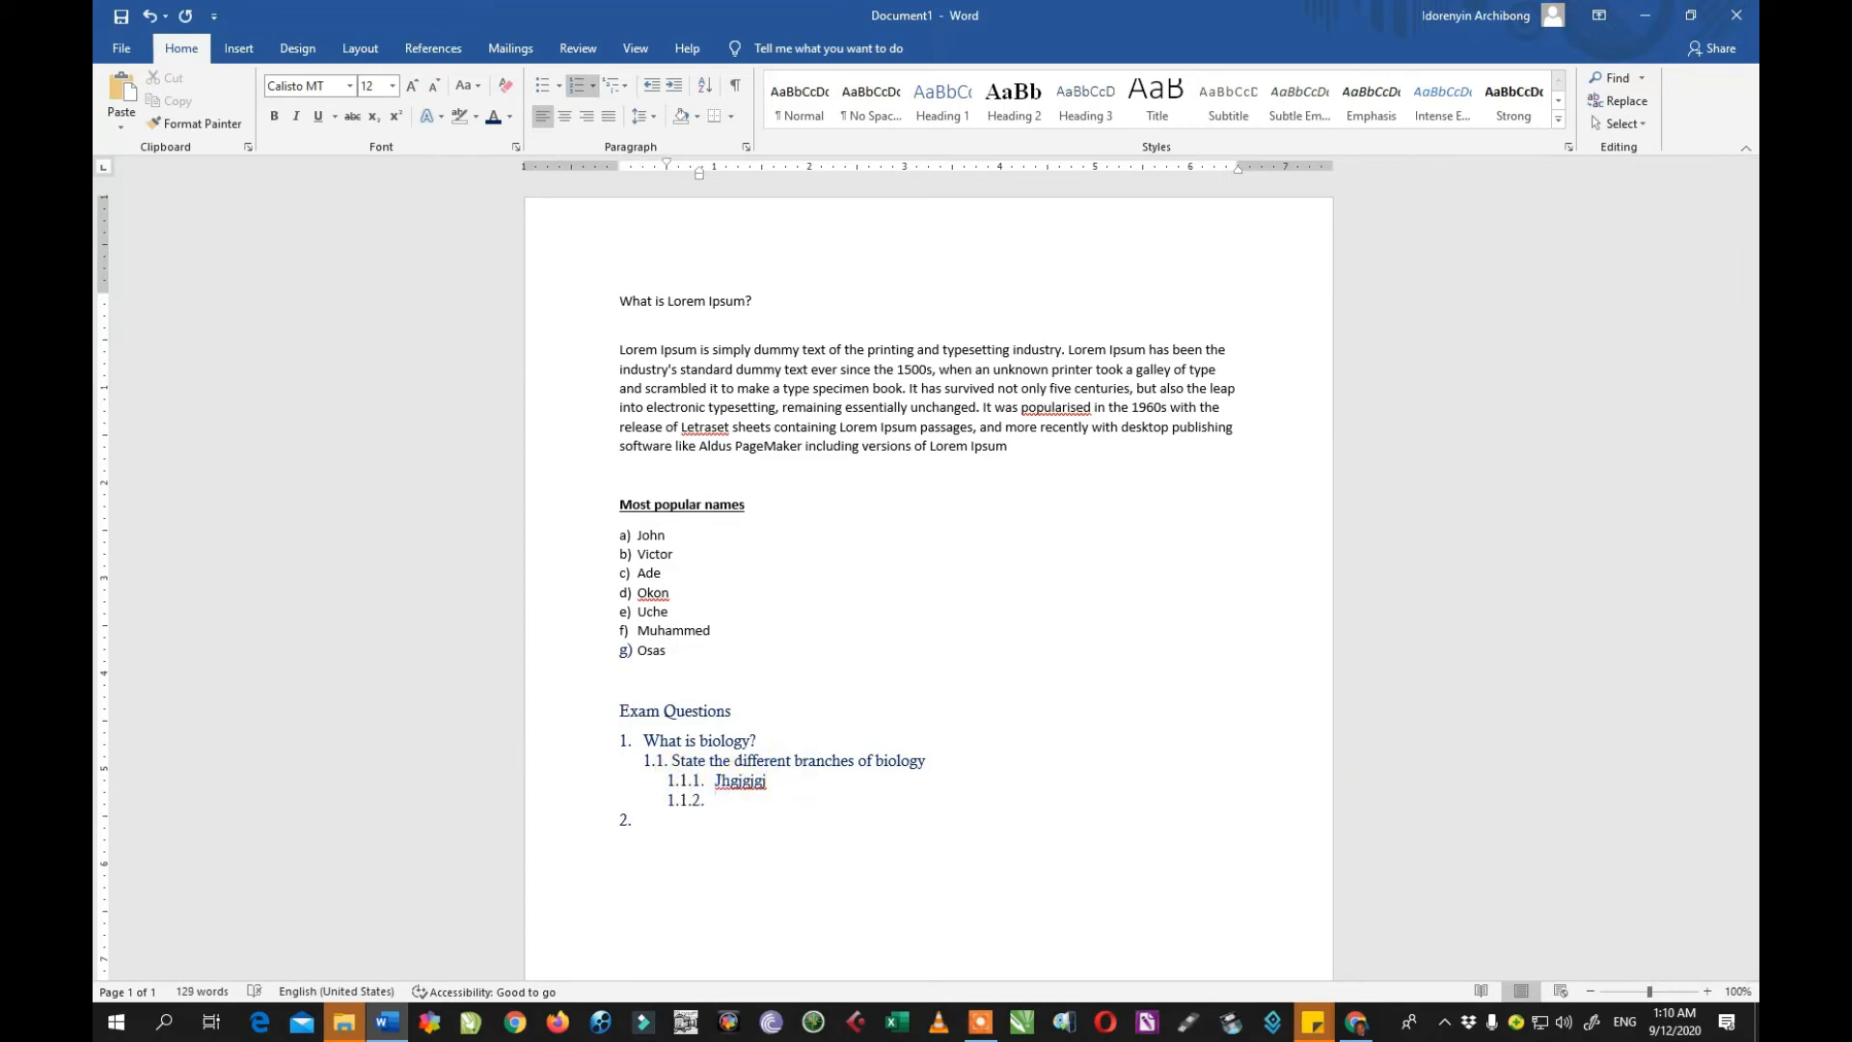
{"action": "left_click", "coordinate": [646, 85]}
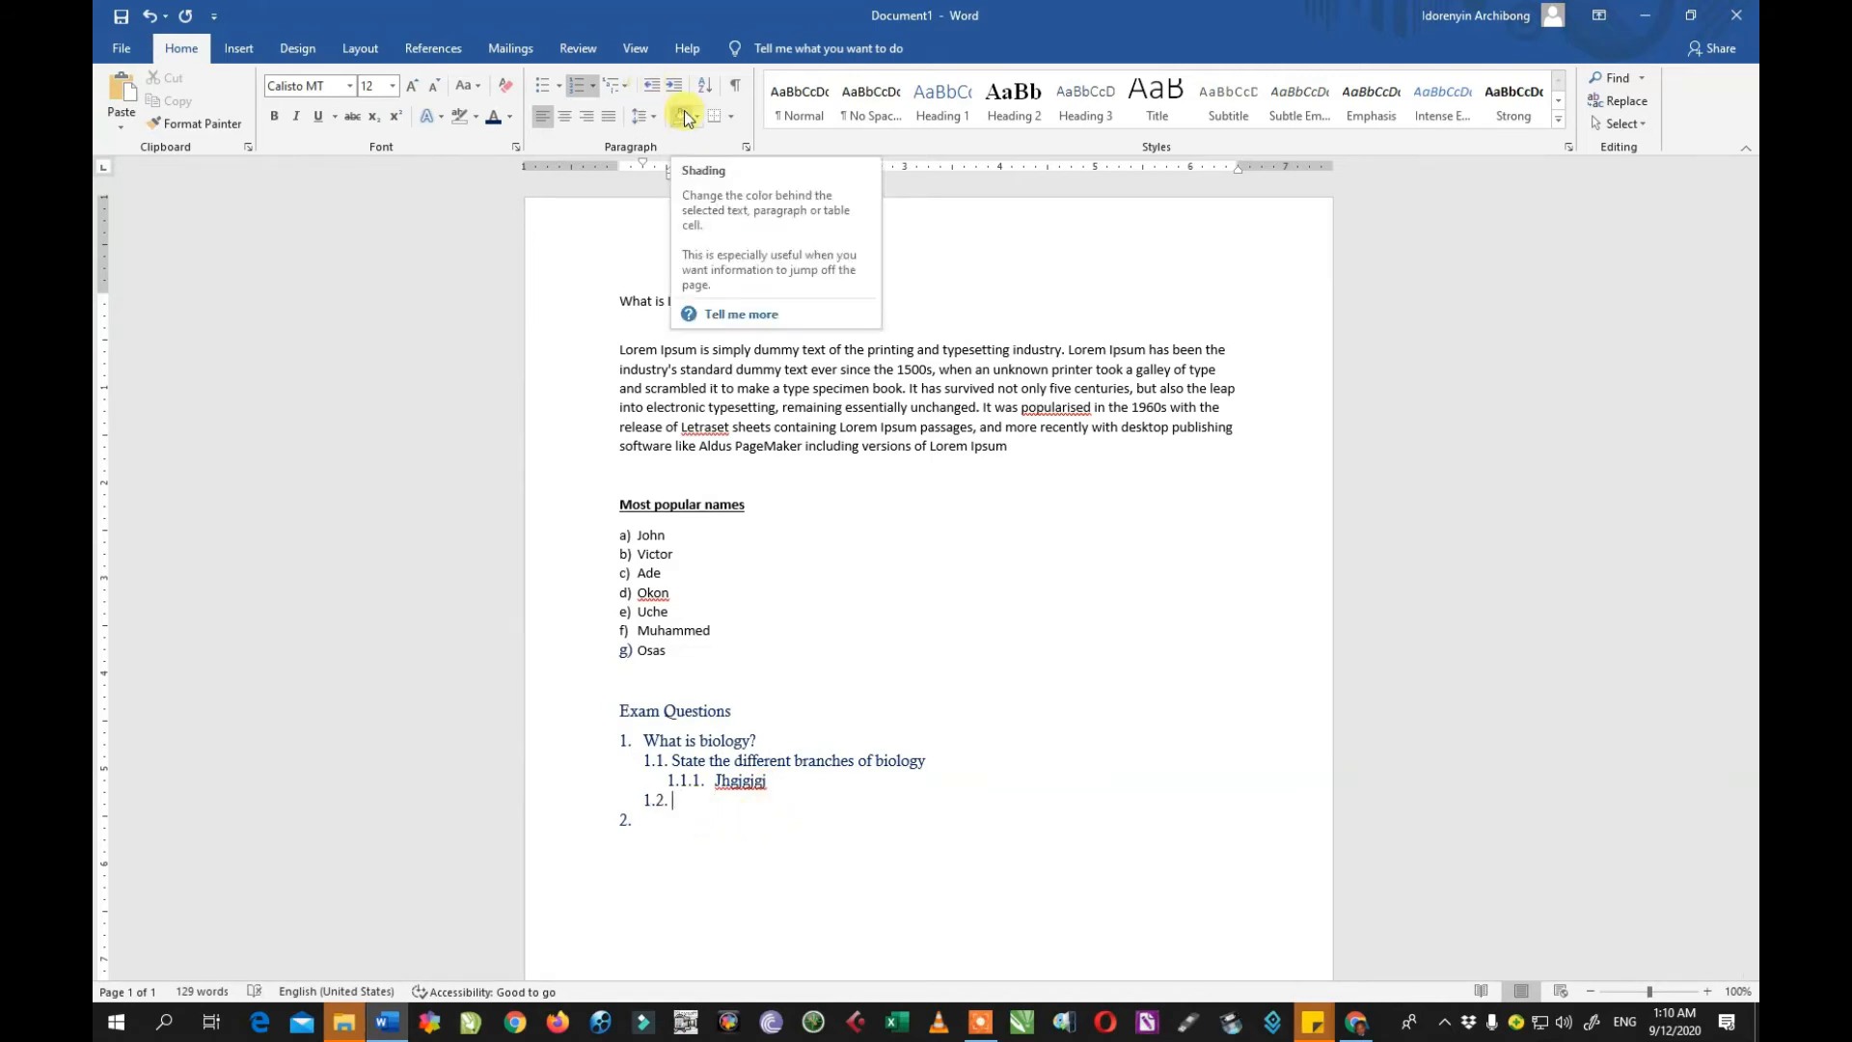
{"action": "left_click", "coordinate": [623, 95]}
{"action": "mouse_move", "coordinate": [661, 386]}
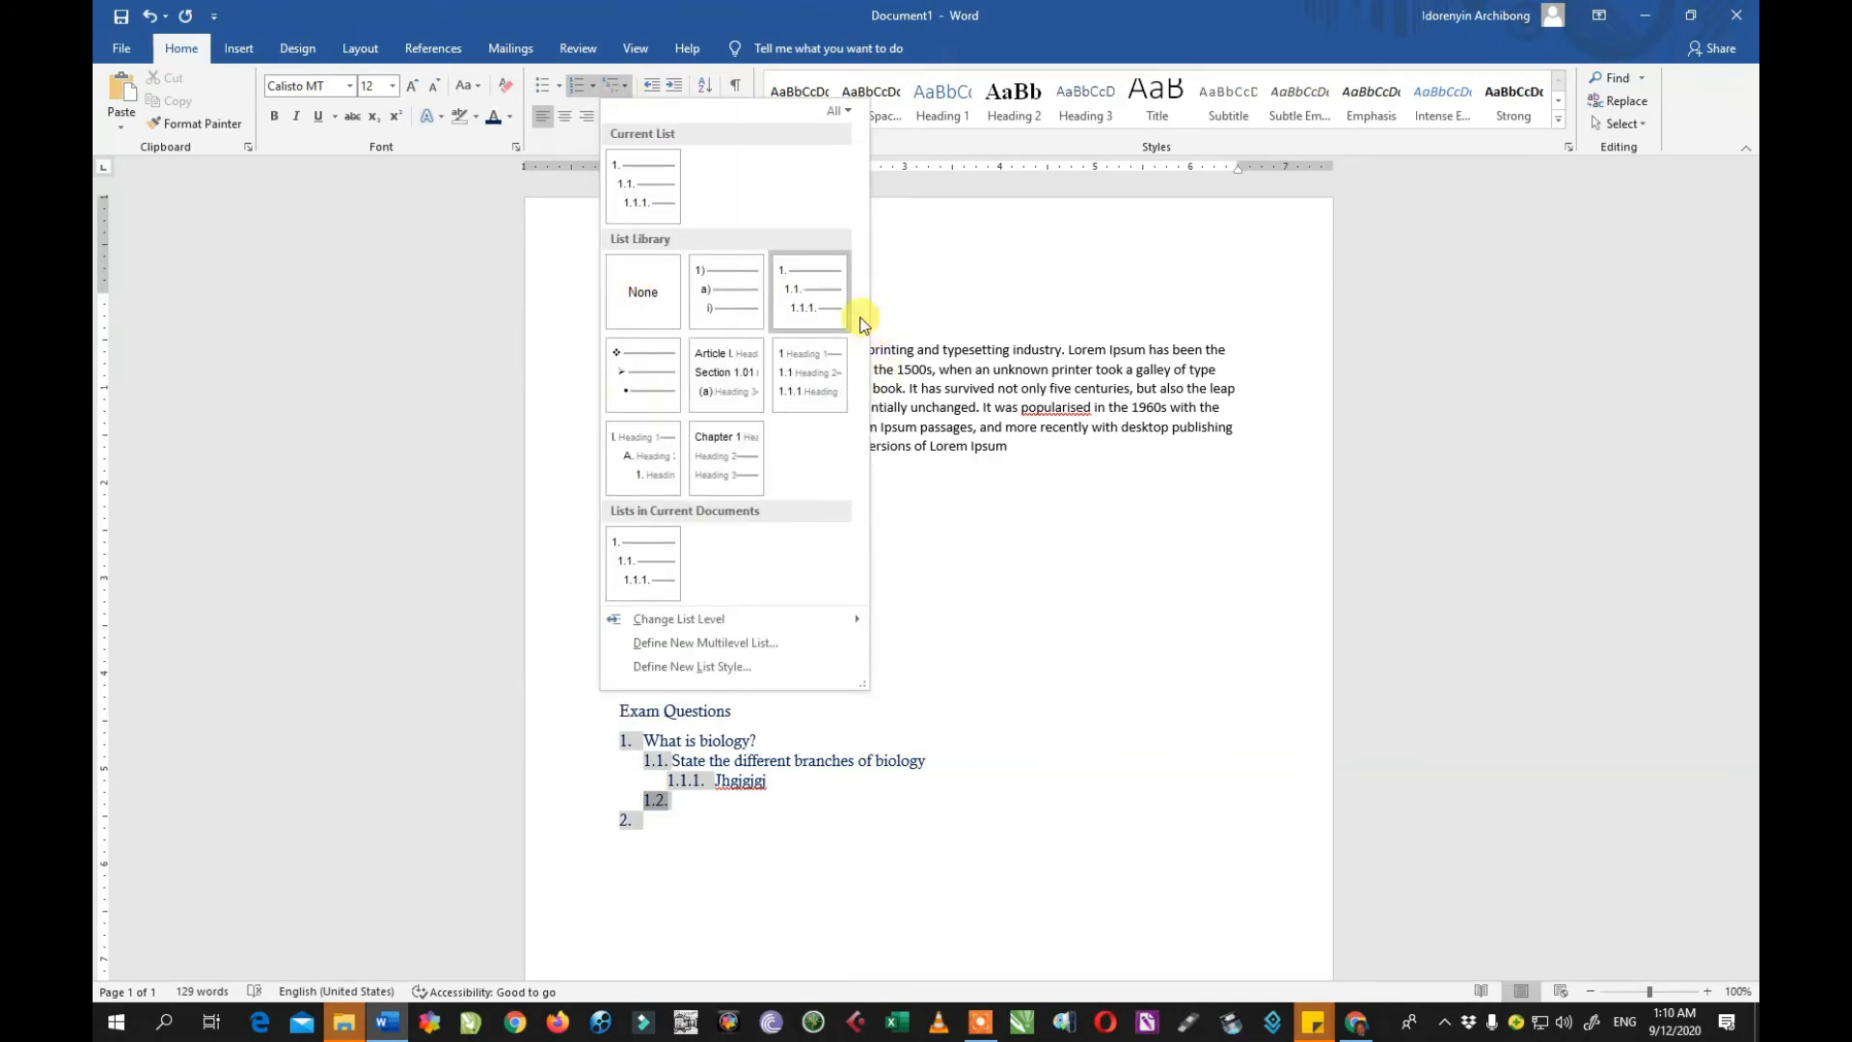
{"action": "mouse_move", "coordinate": [822, 353]}
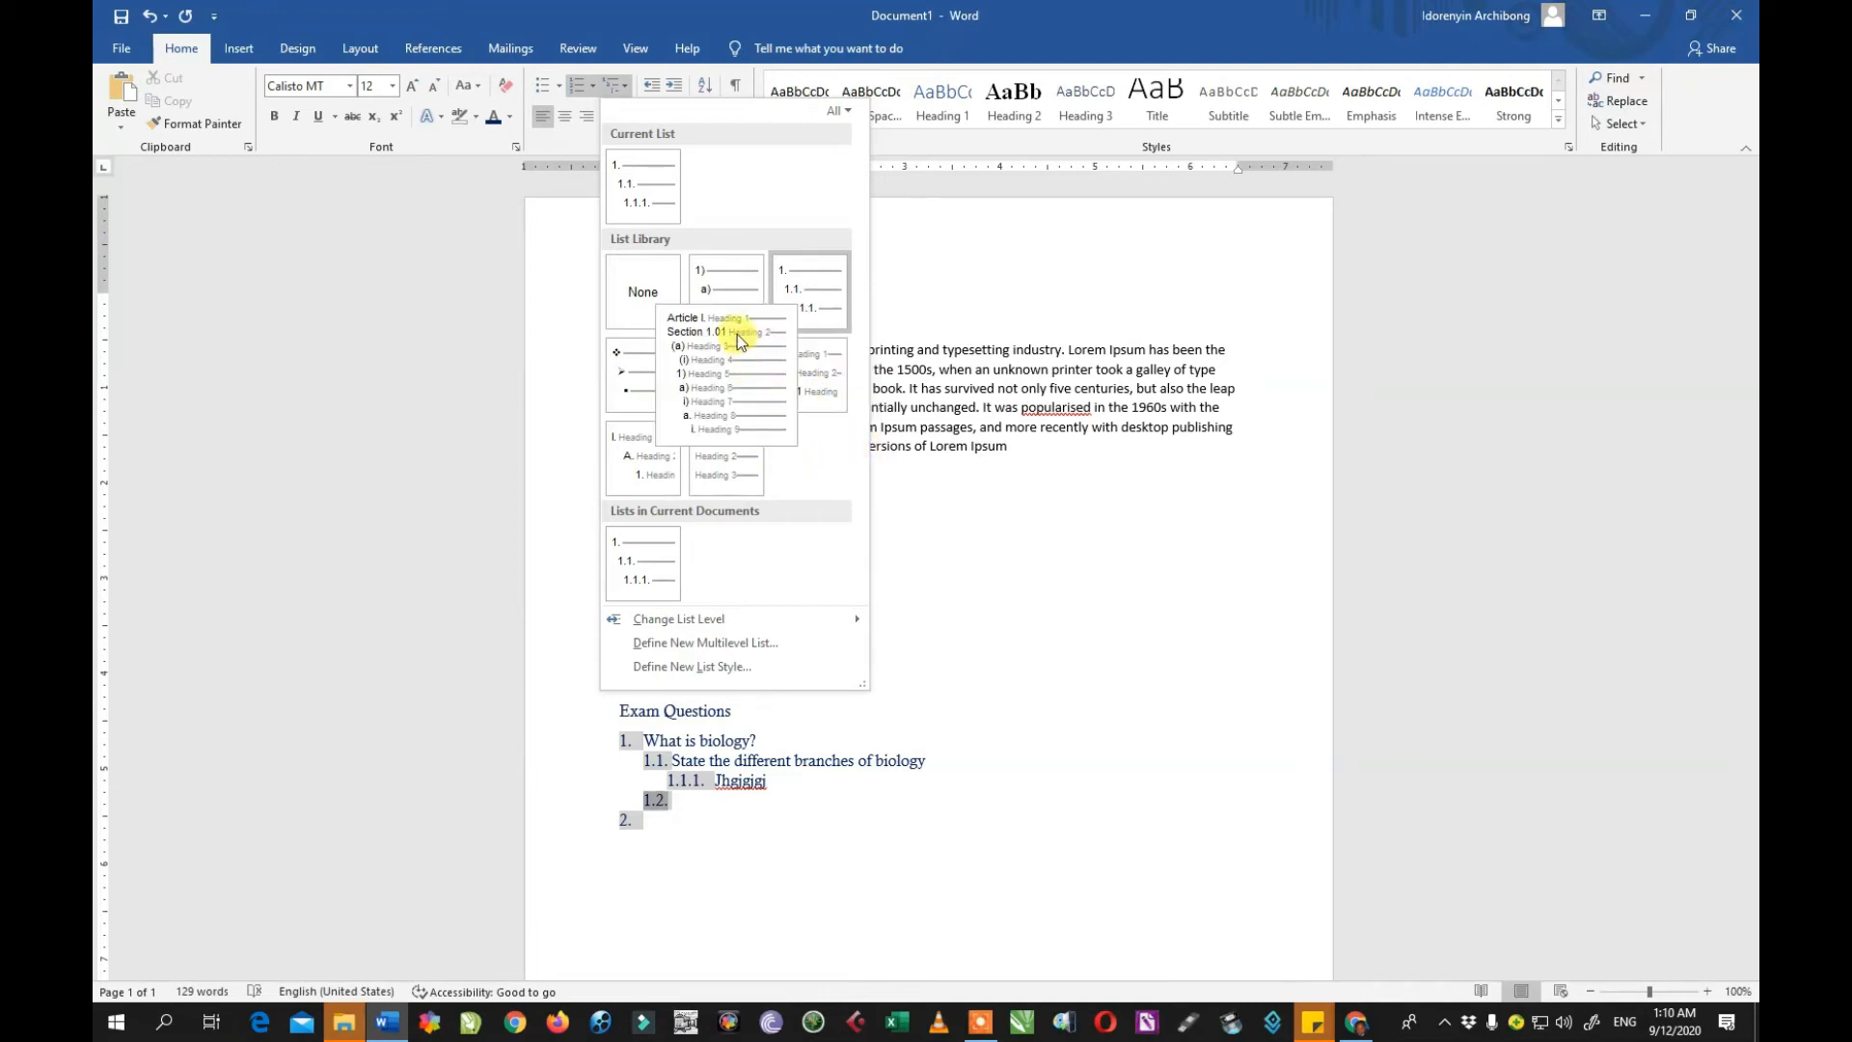
{"action": "left_click", "coordinate": [582, 20]}
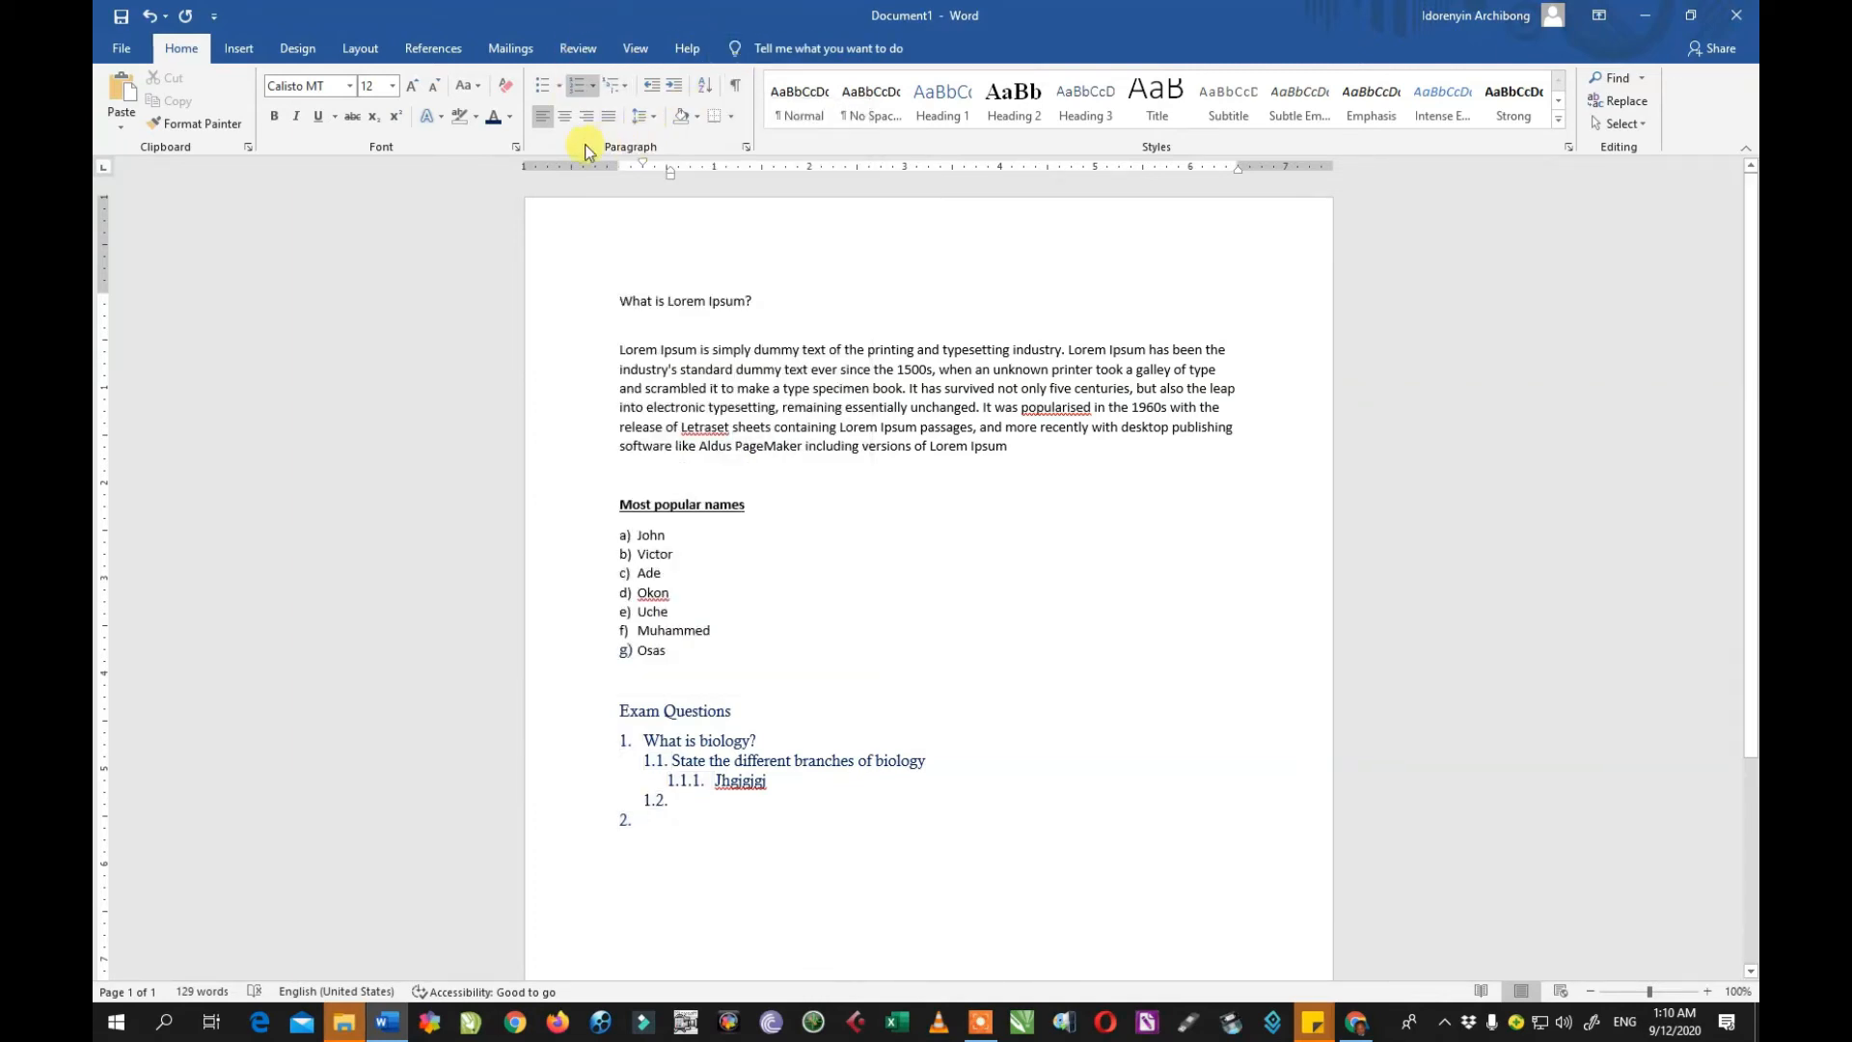
{"action": "left_click", "coordinate": [836, 408]}
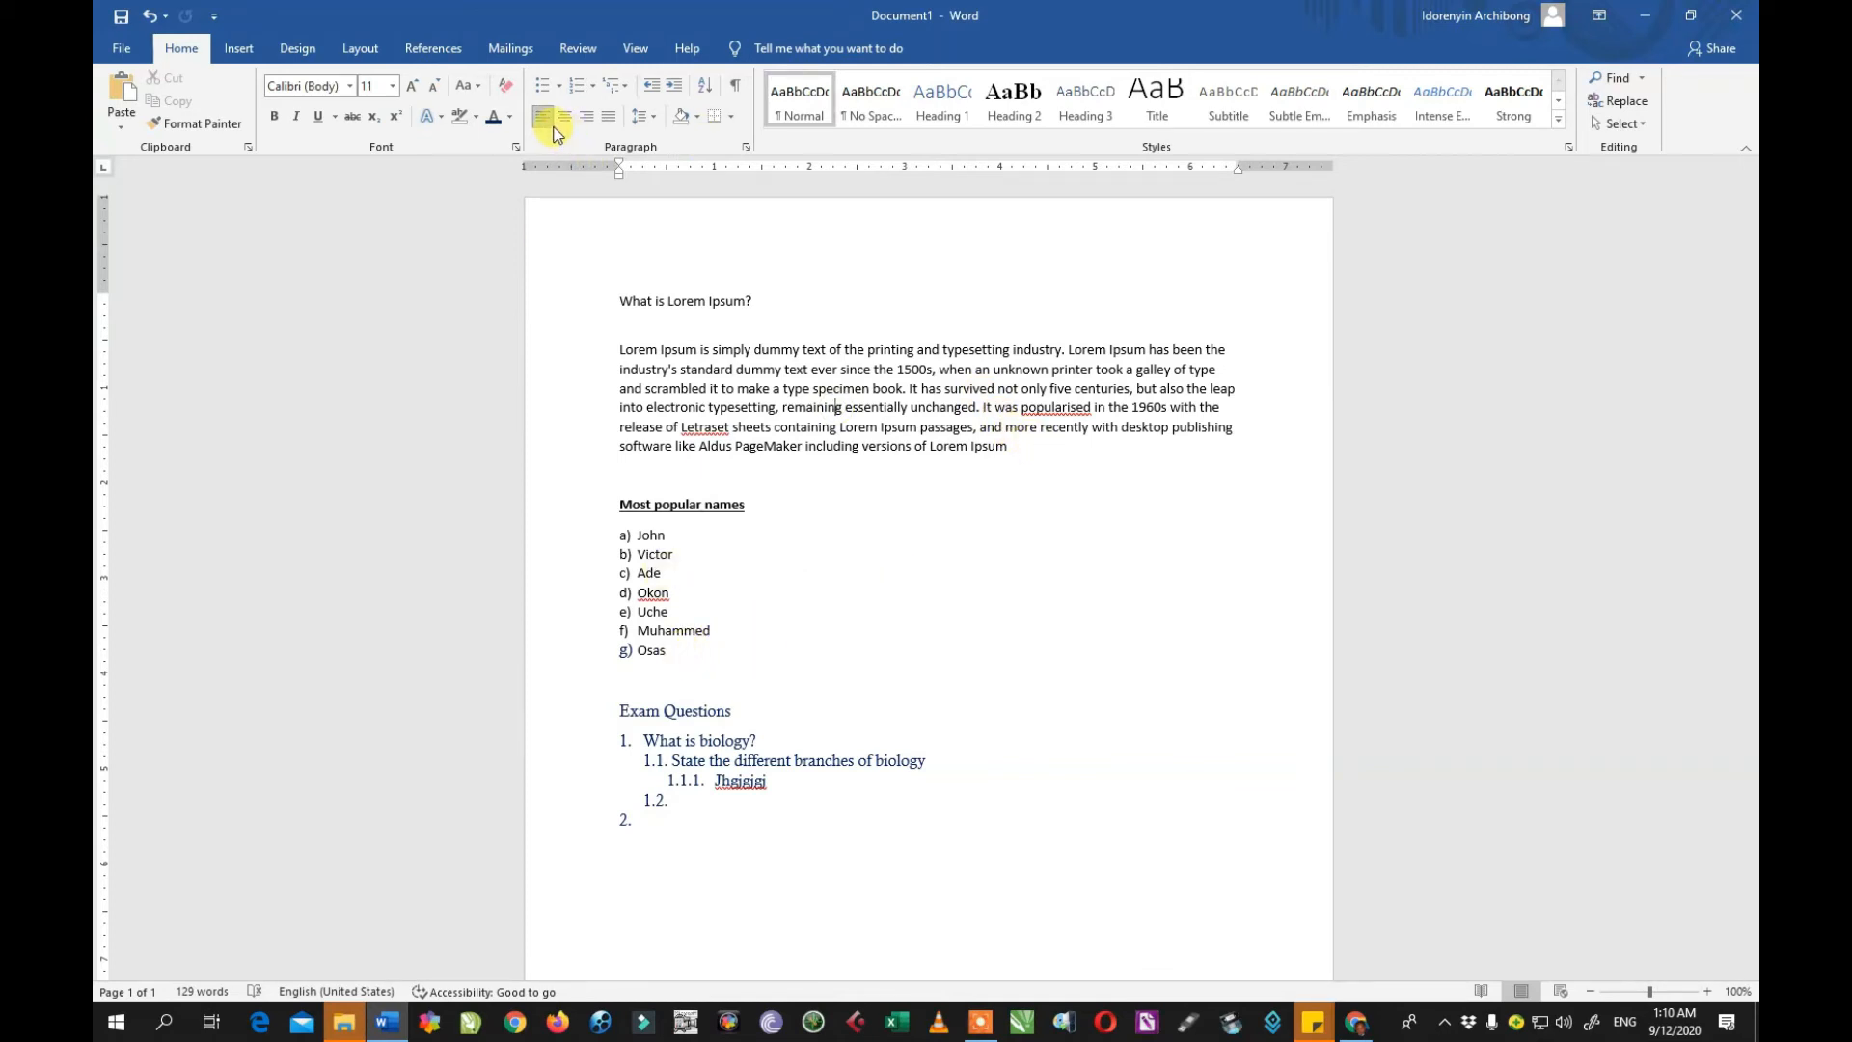
Step: Center the "Most popular names" heading and its seven names, then right-align them
{"action": "left_click_drag", "start_coordinate": [708, 674], "coordinate": [620, 509]}
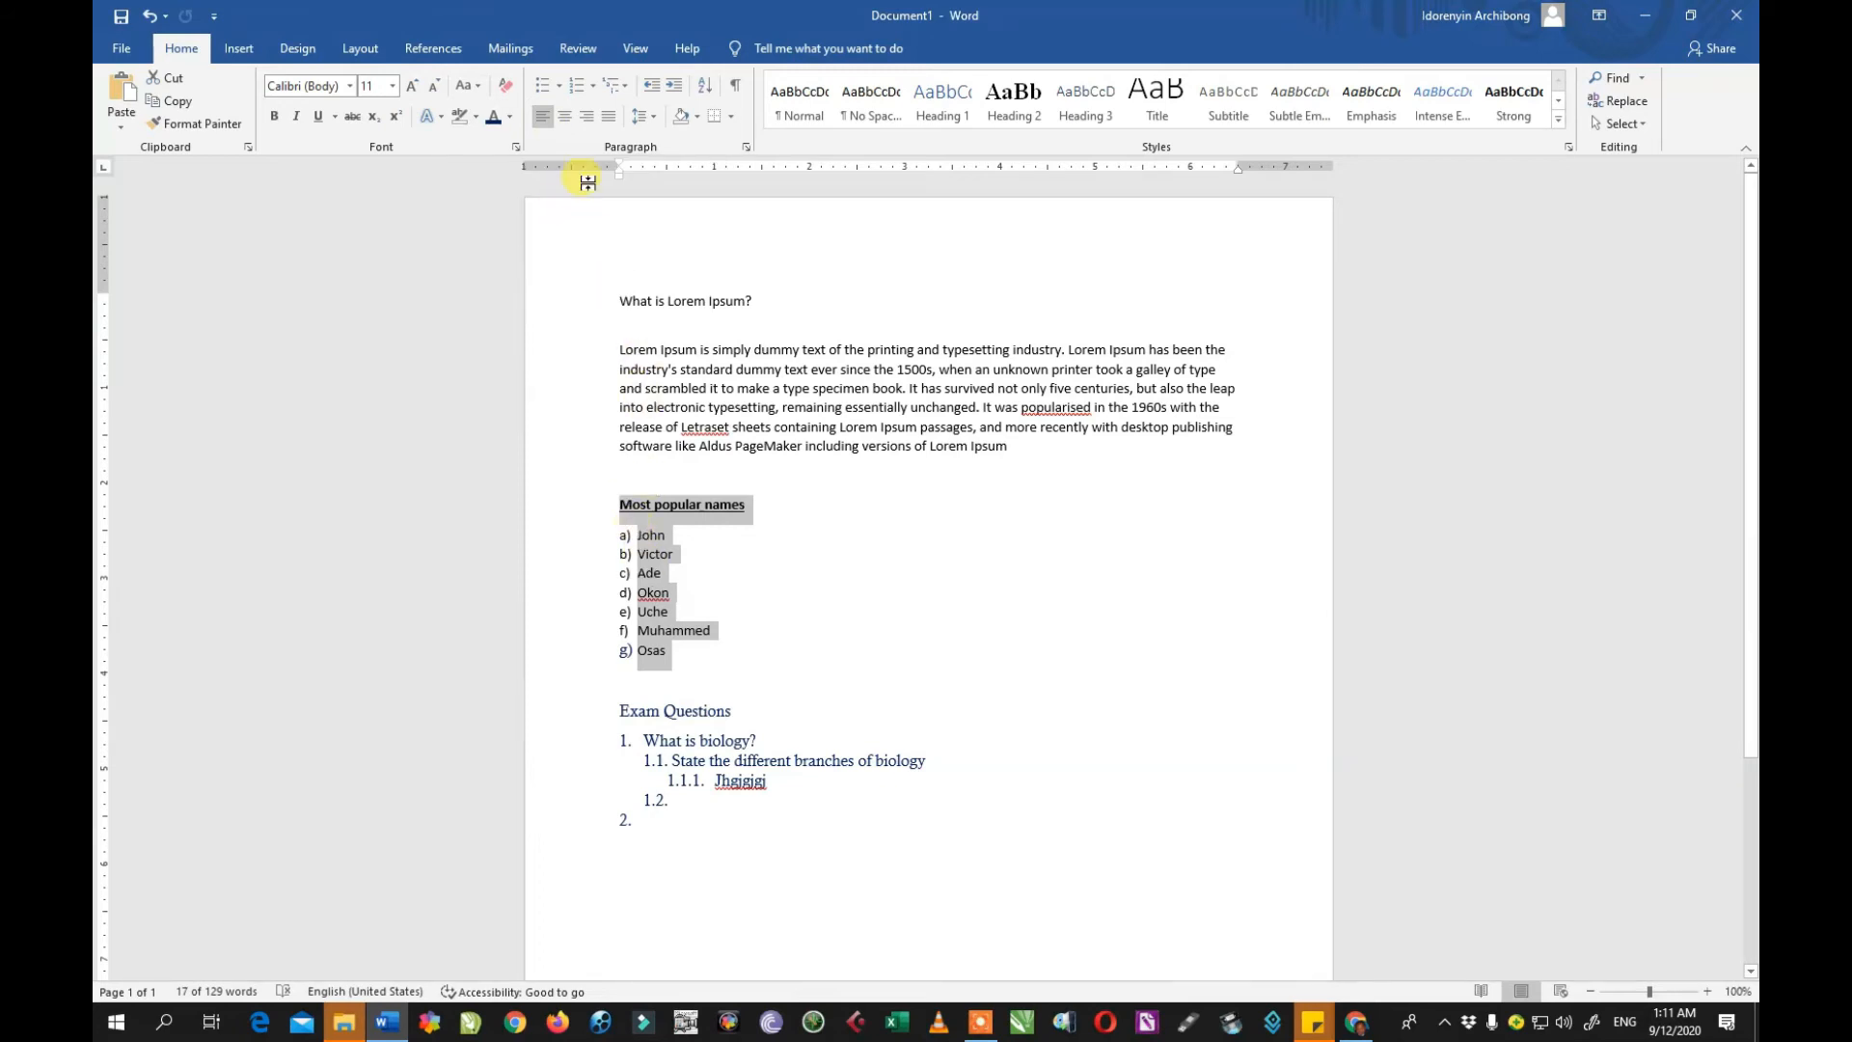
{"action": "left_click", "coordinate": [569, 118]}
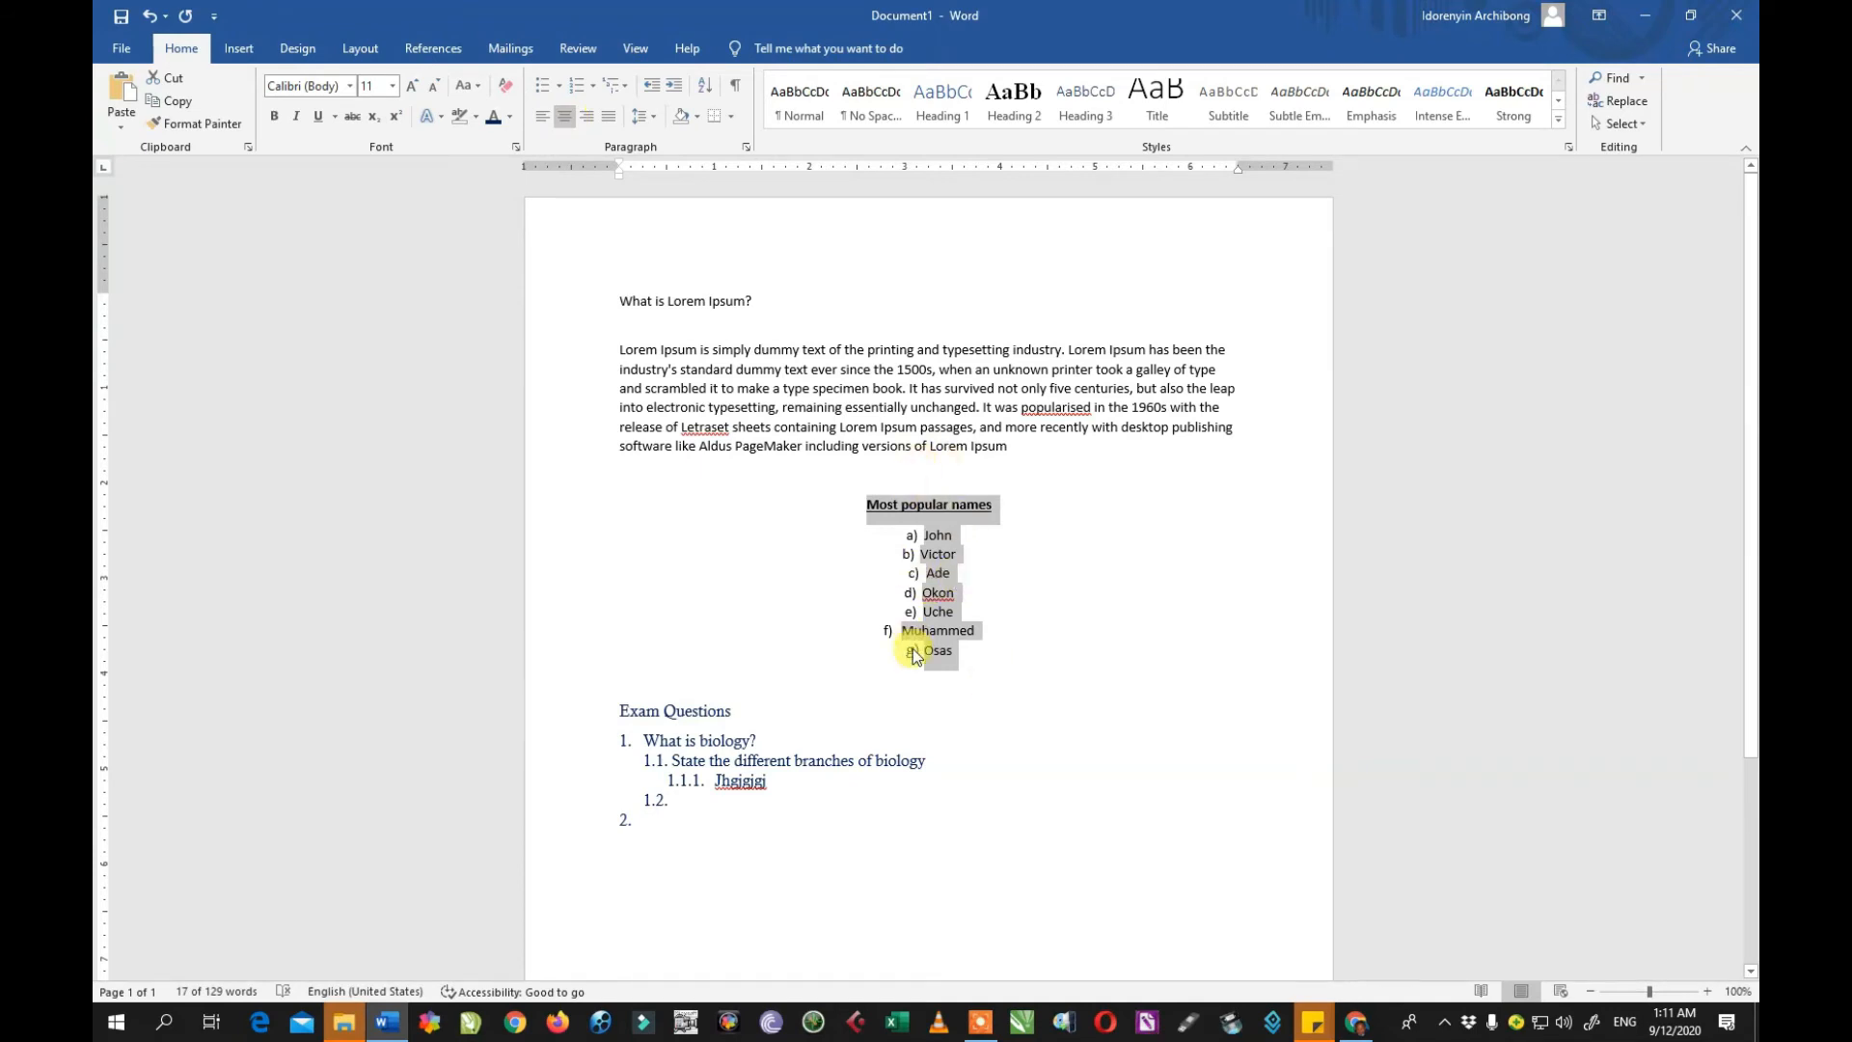
{"action": "left_click", "coordinate": [588, 118]}
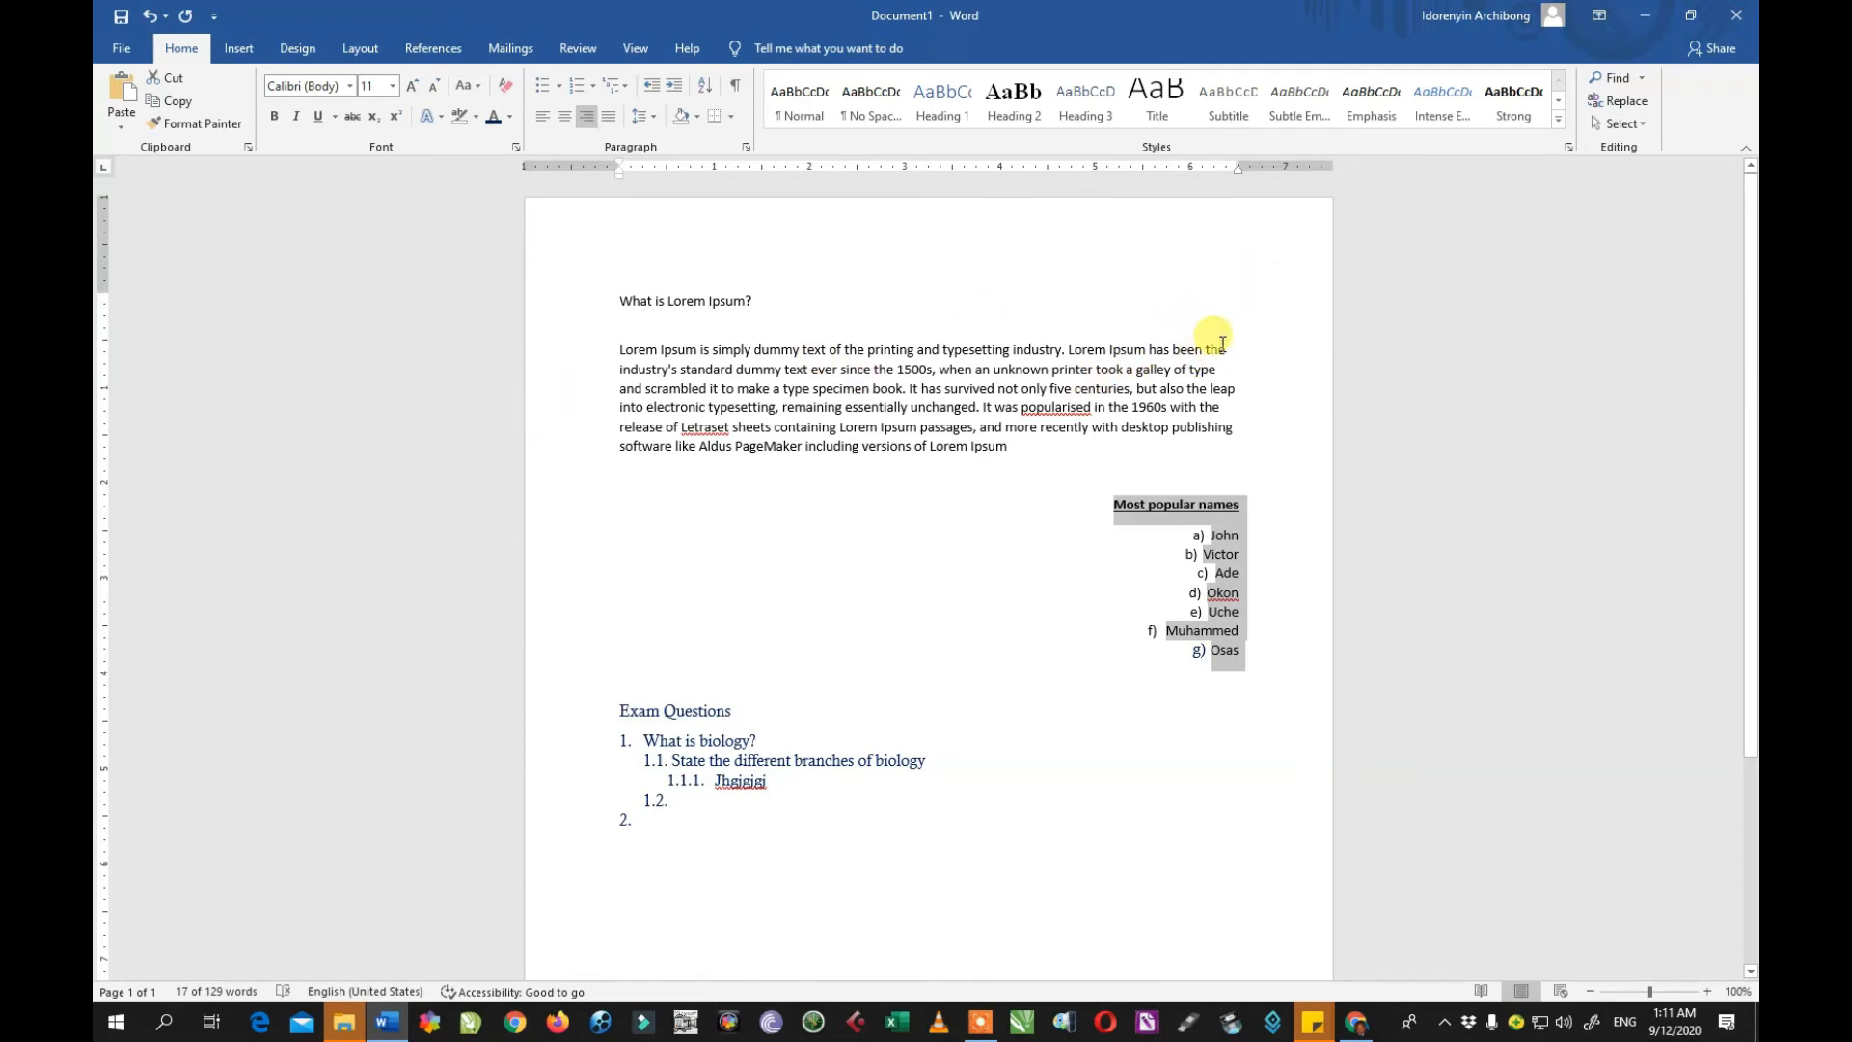
Step: Justify the Lorem Ipsum body paragraph
{"action": "left_click_drag", "start_coordinate": [1023, 445], "coordinate": [617, 347]}
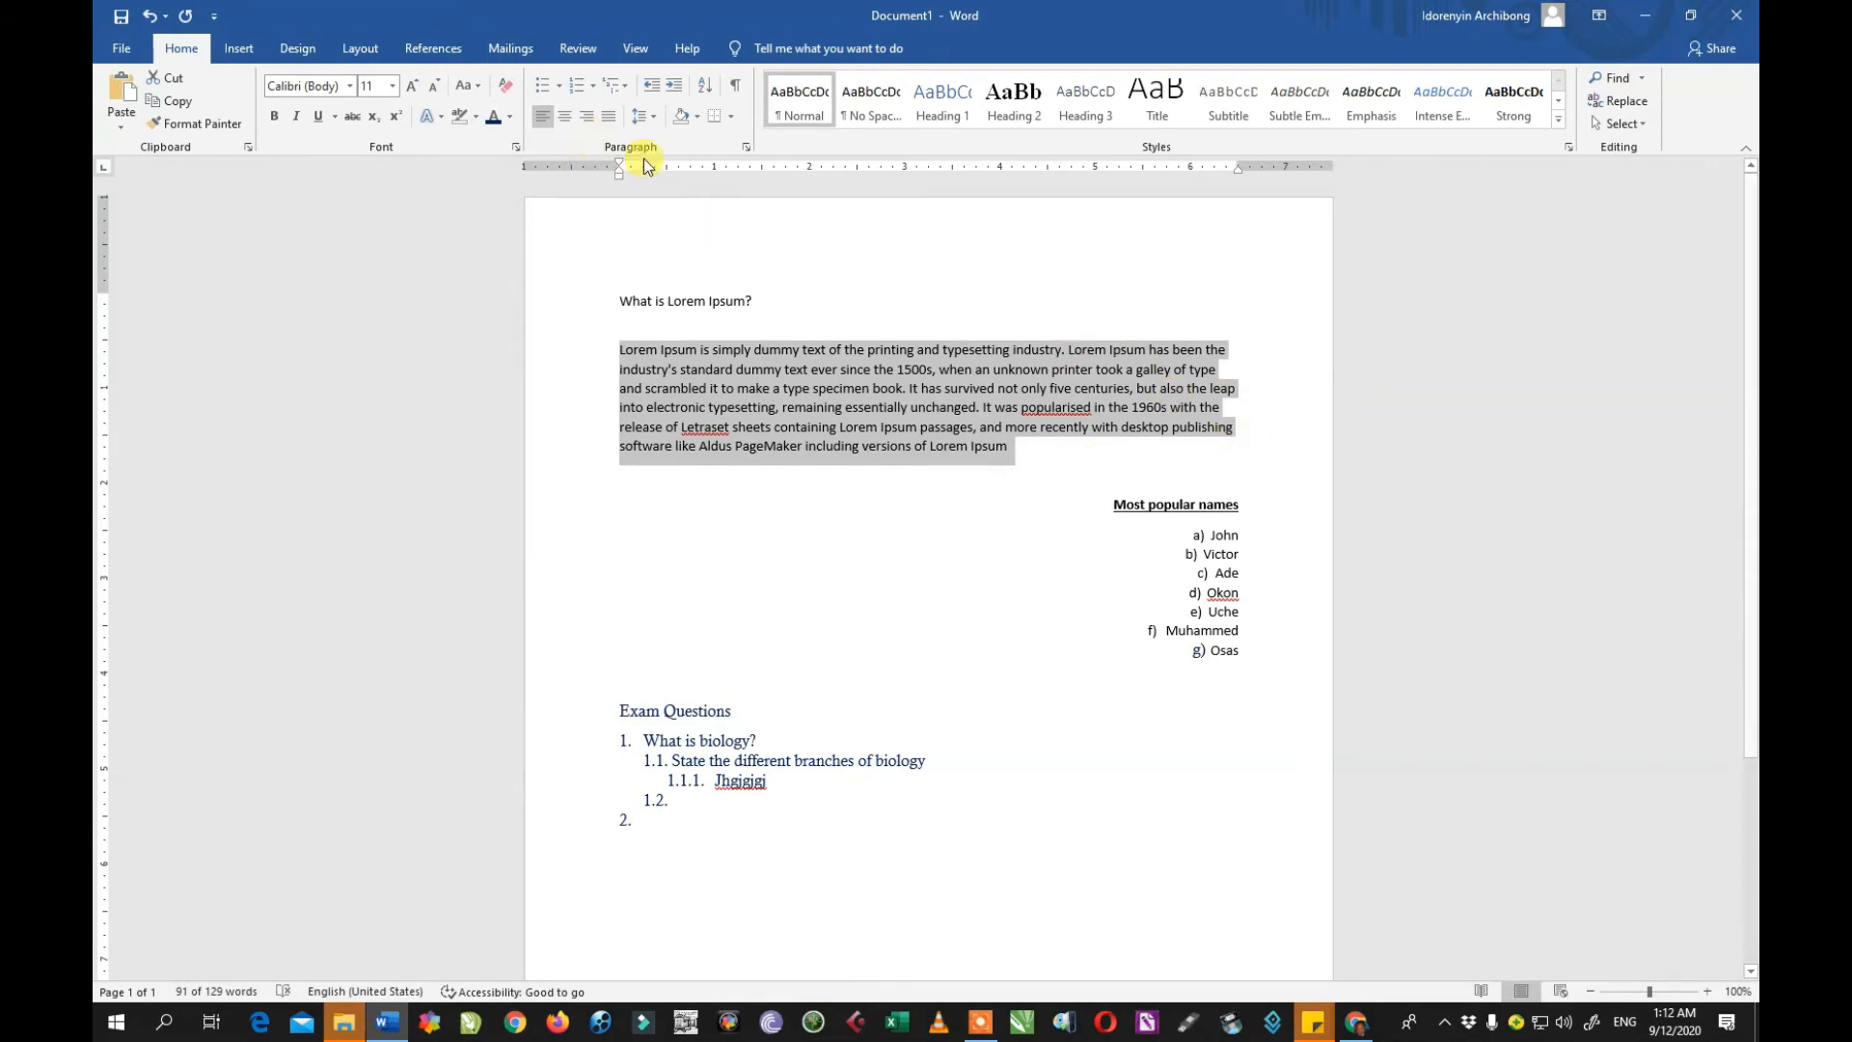
{"action": "left_click", "coordinate": [610, 117]}
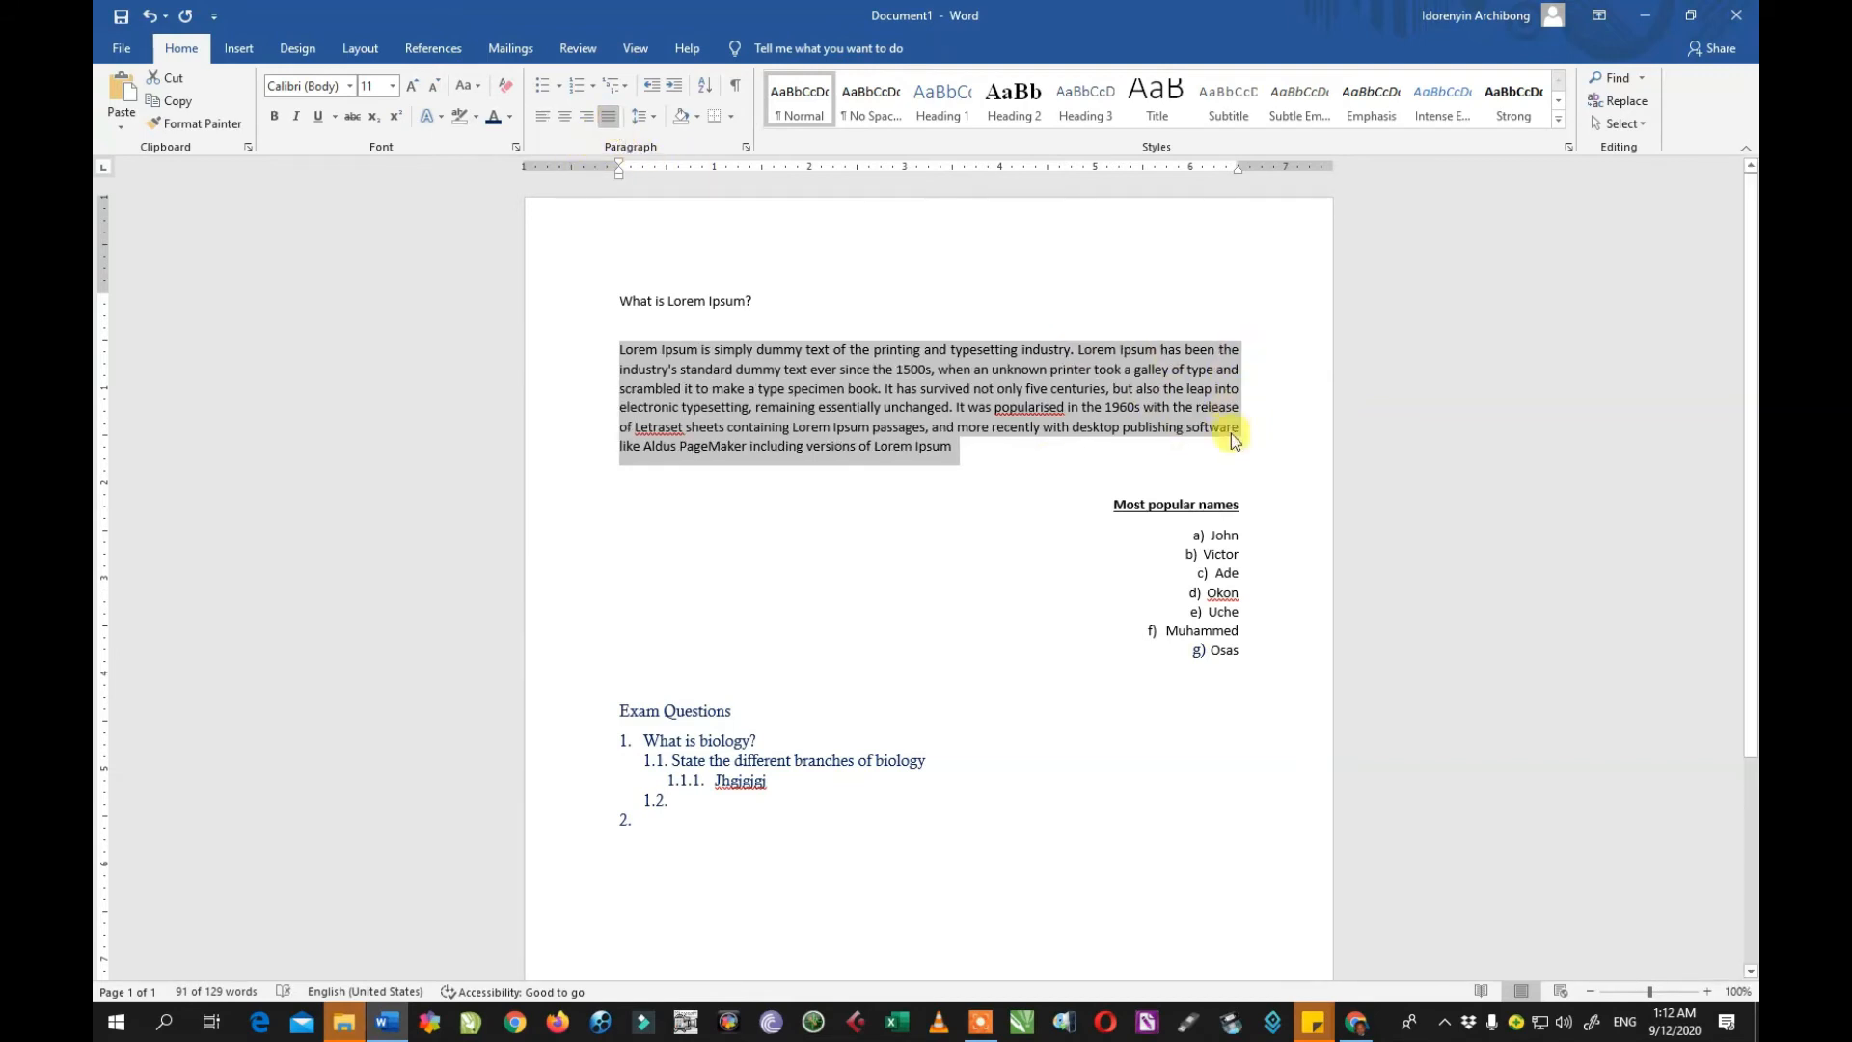
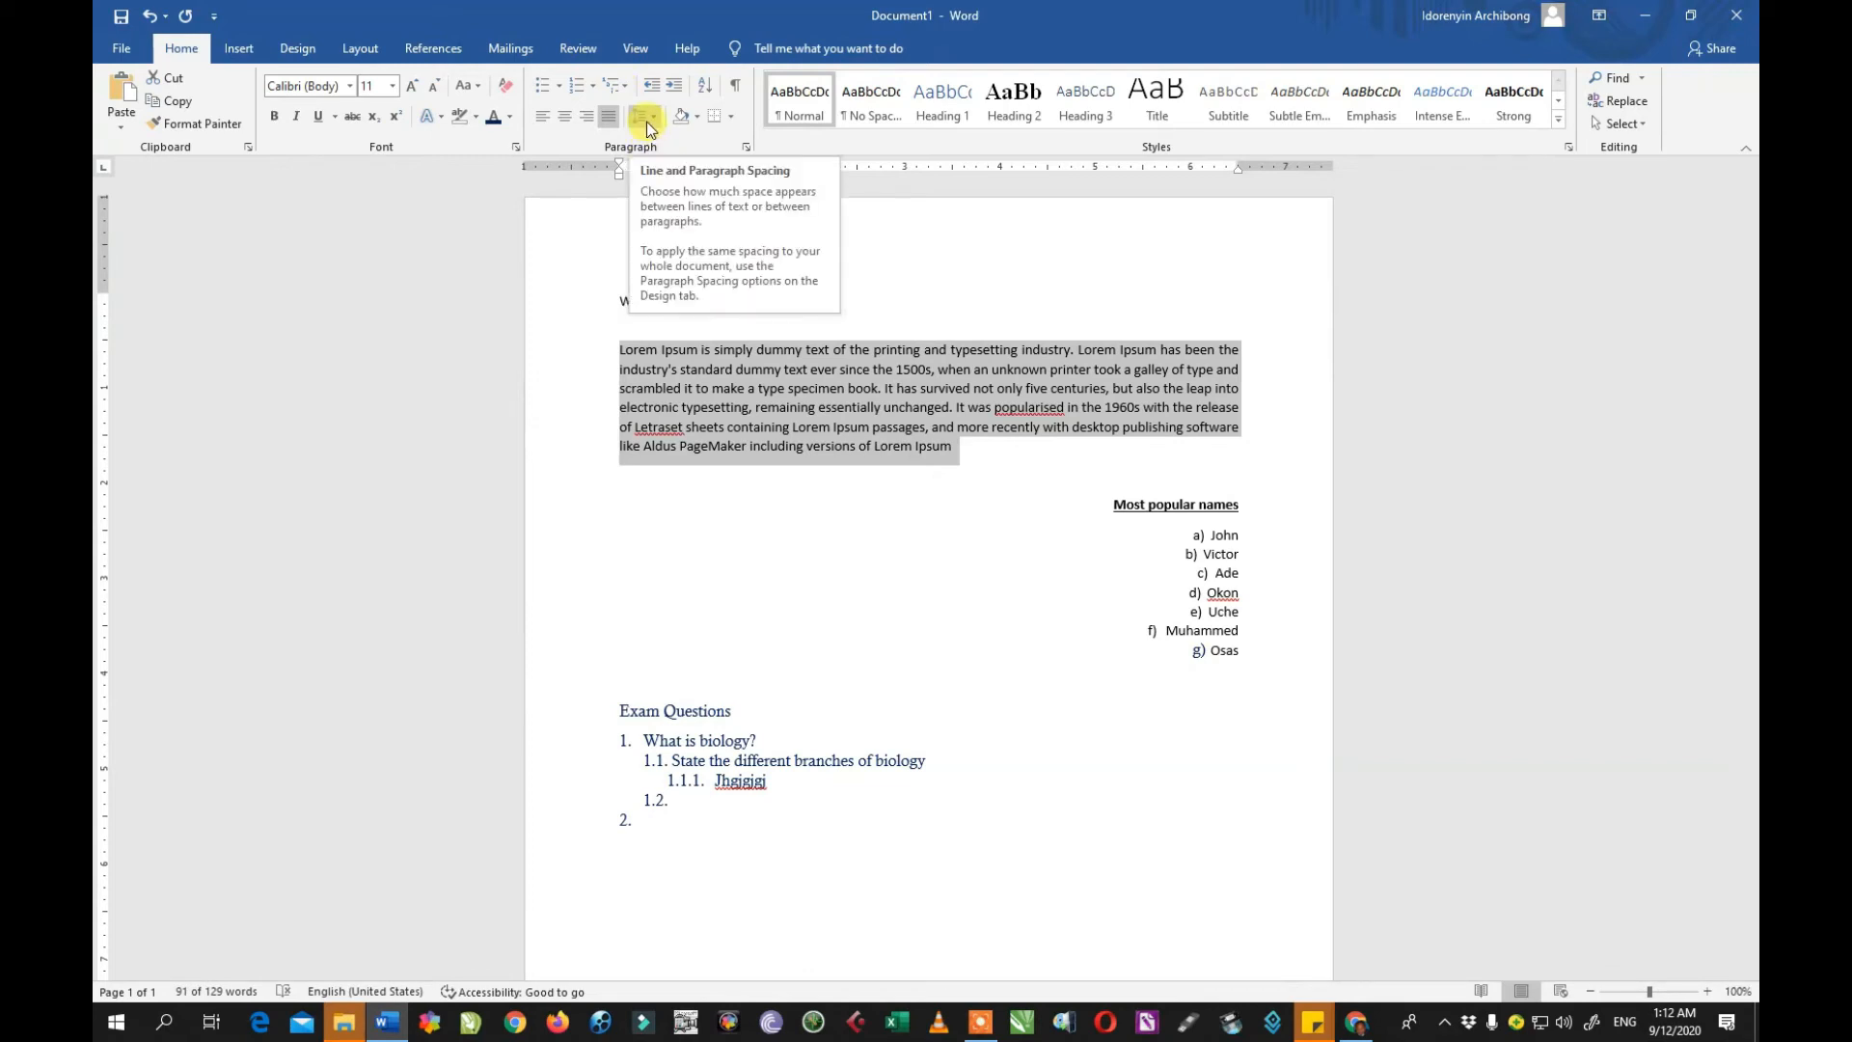
{"action": "left_click", "coordinate": [678, 388]}
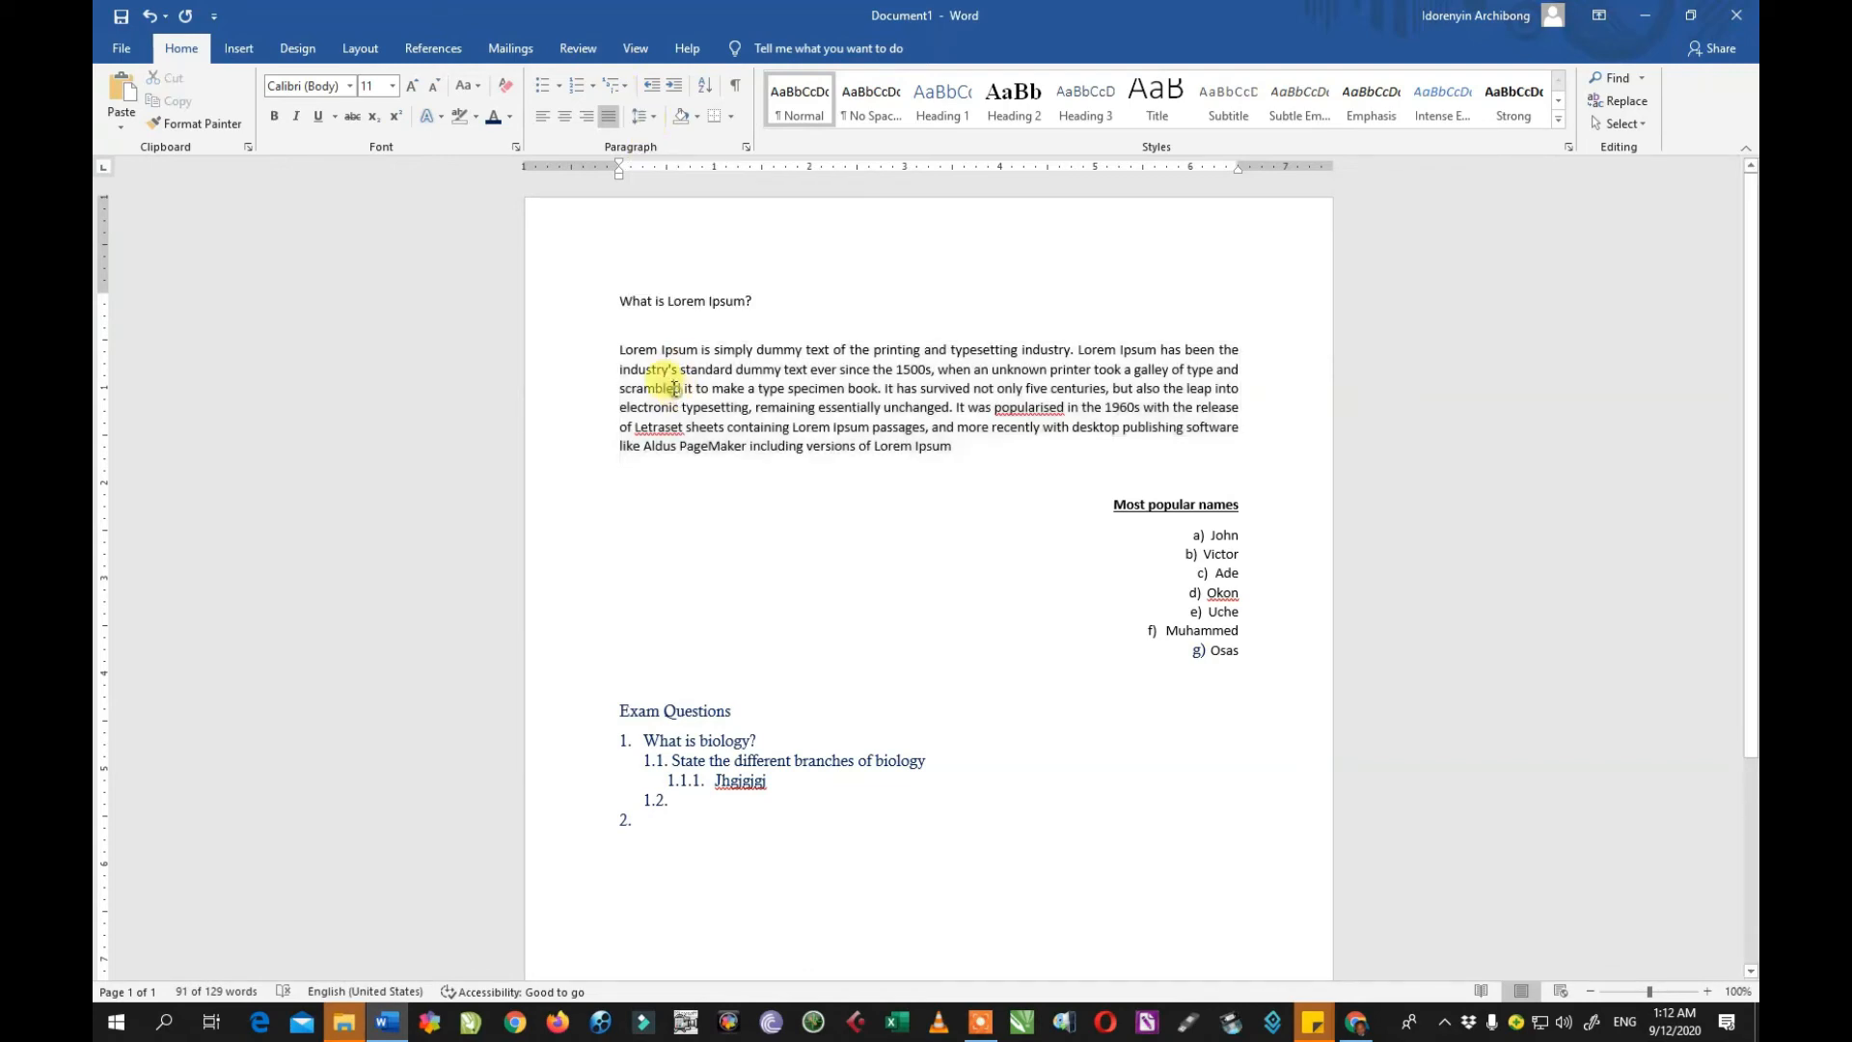
{"action": "left_click_drag", "start_coordinate": [679, 449], "coordinate": [645, 356]}
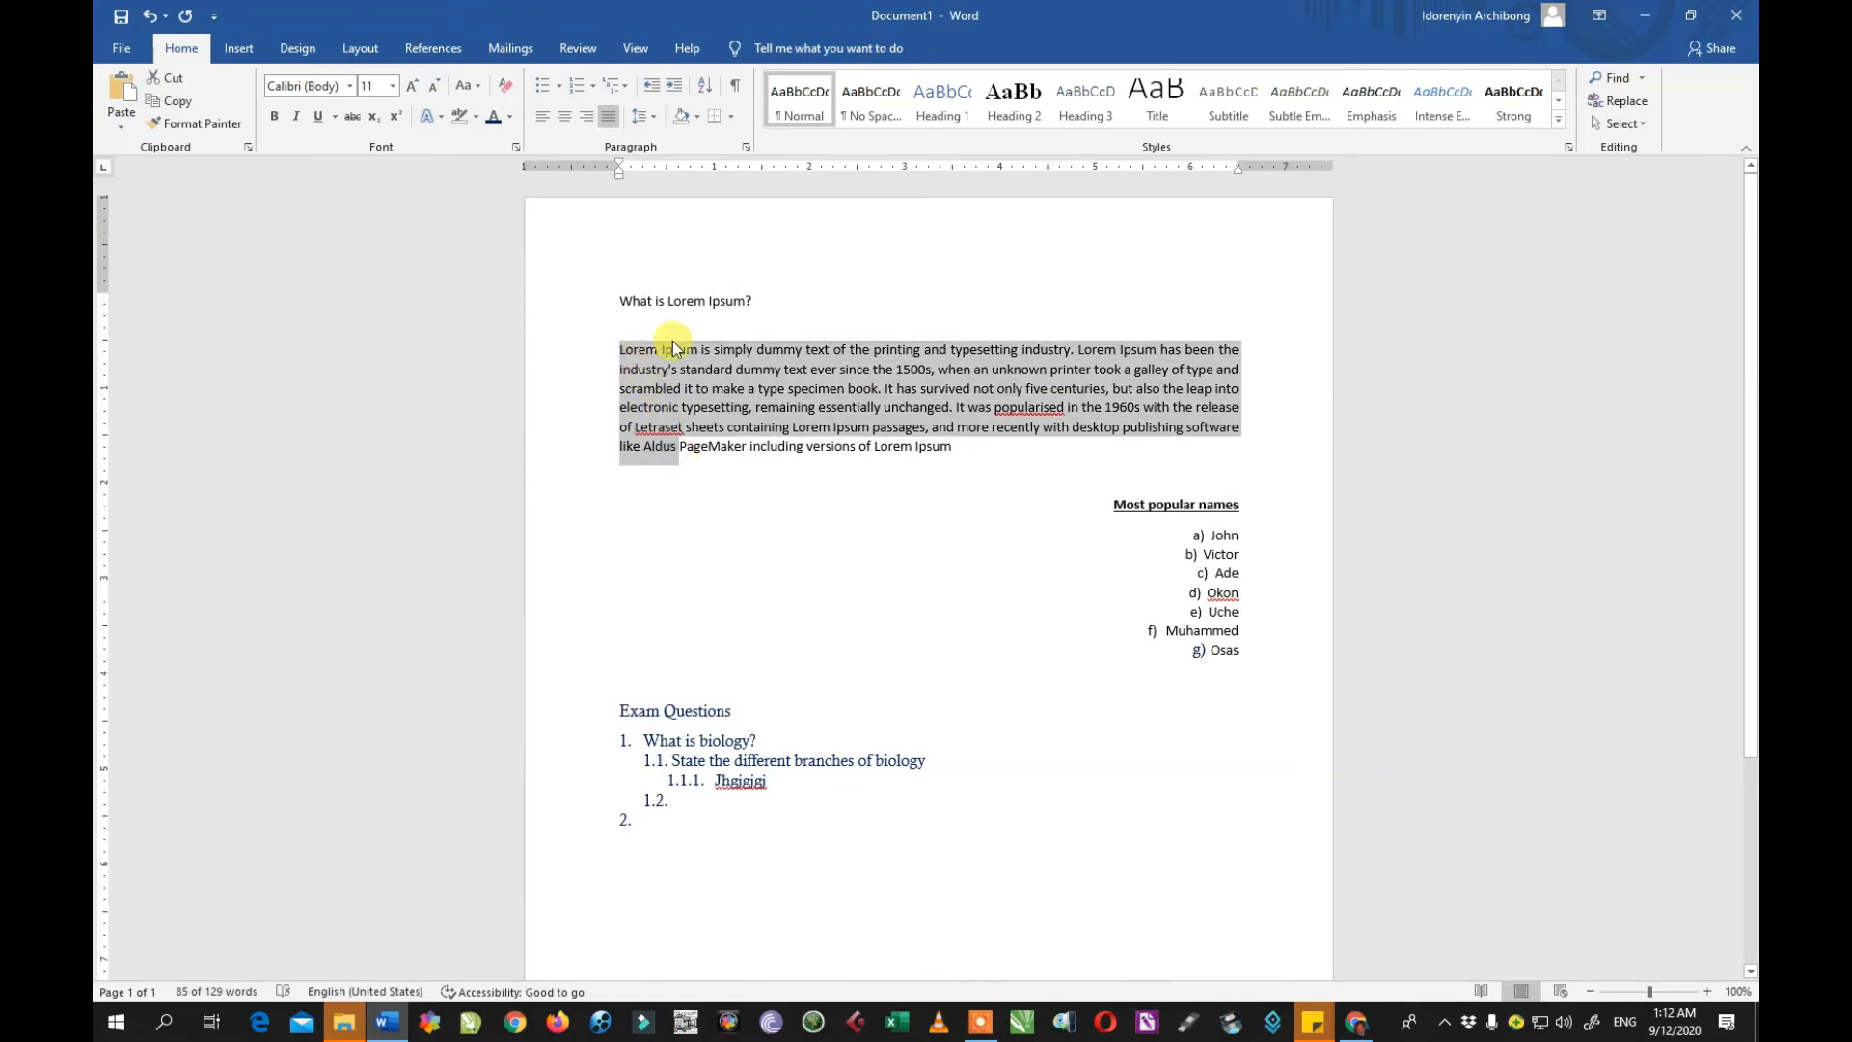
{"action": "left_click", "coordinate": [641, 116]}
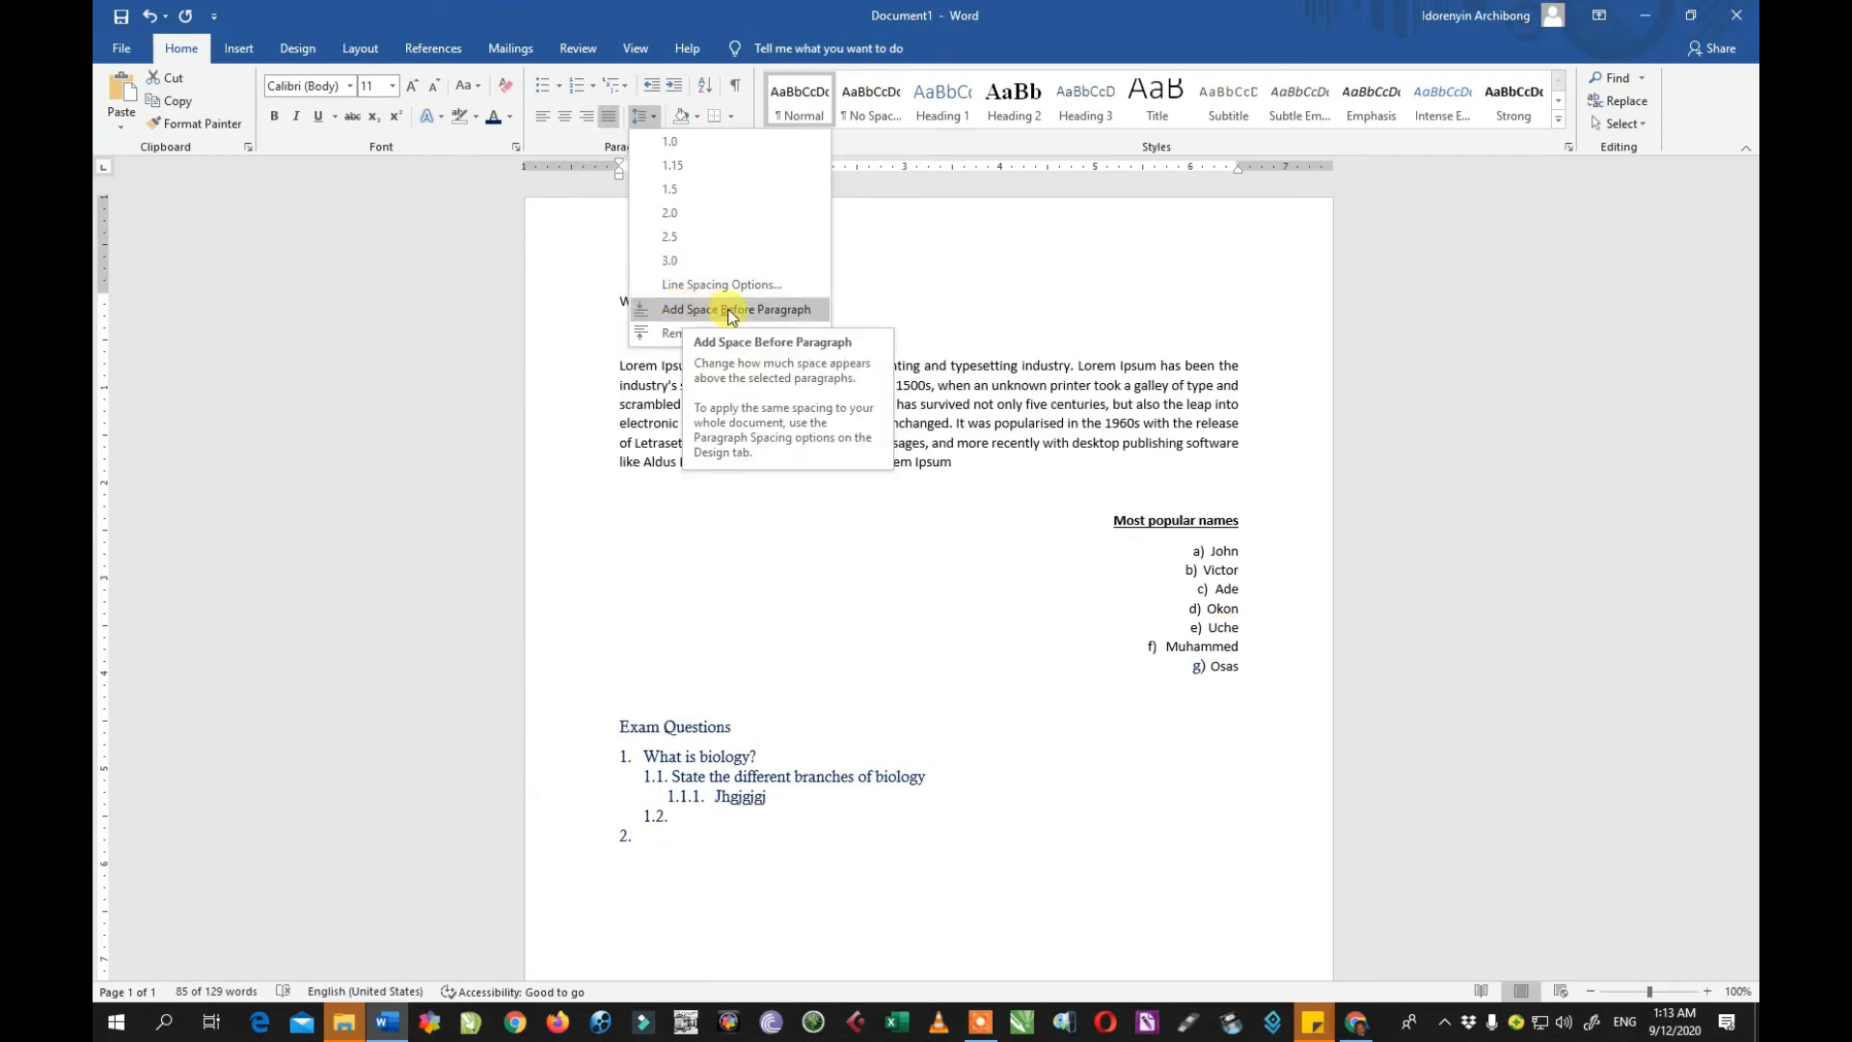
{"action": "left_click", "coordinate": [566, 362]}
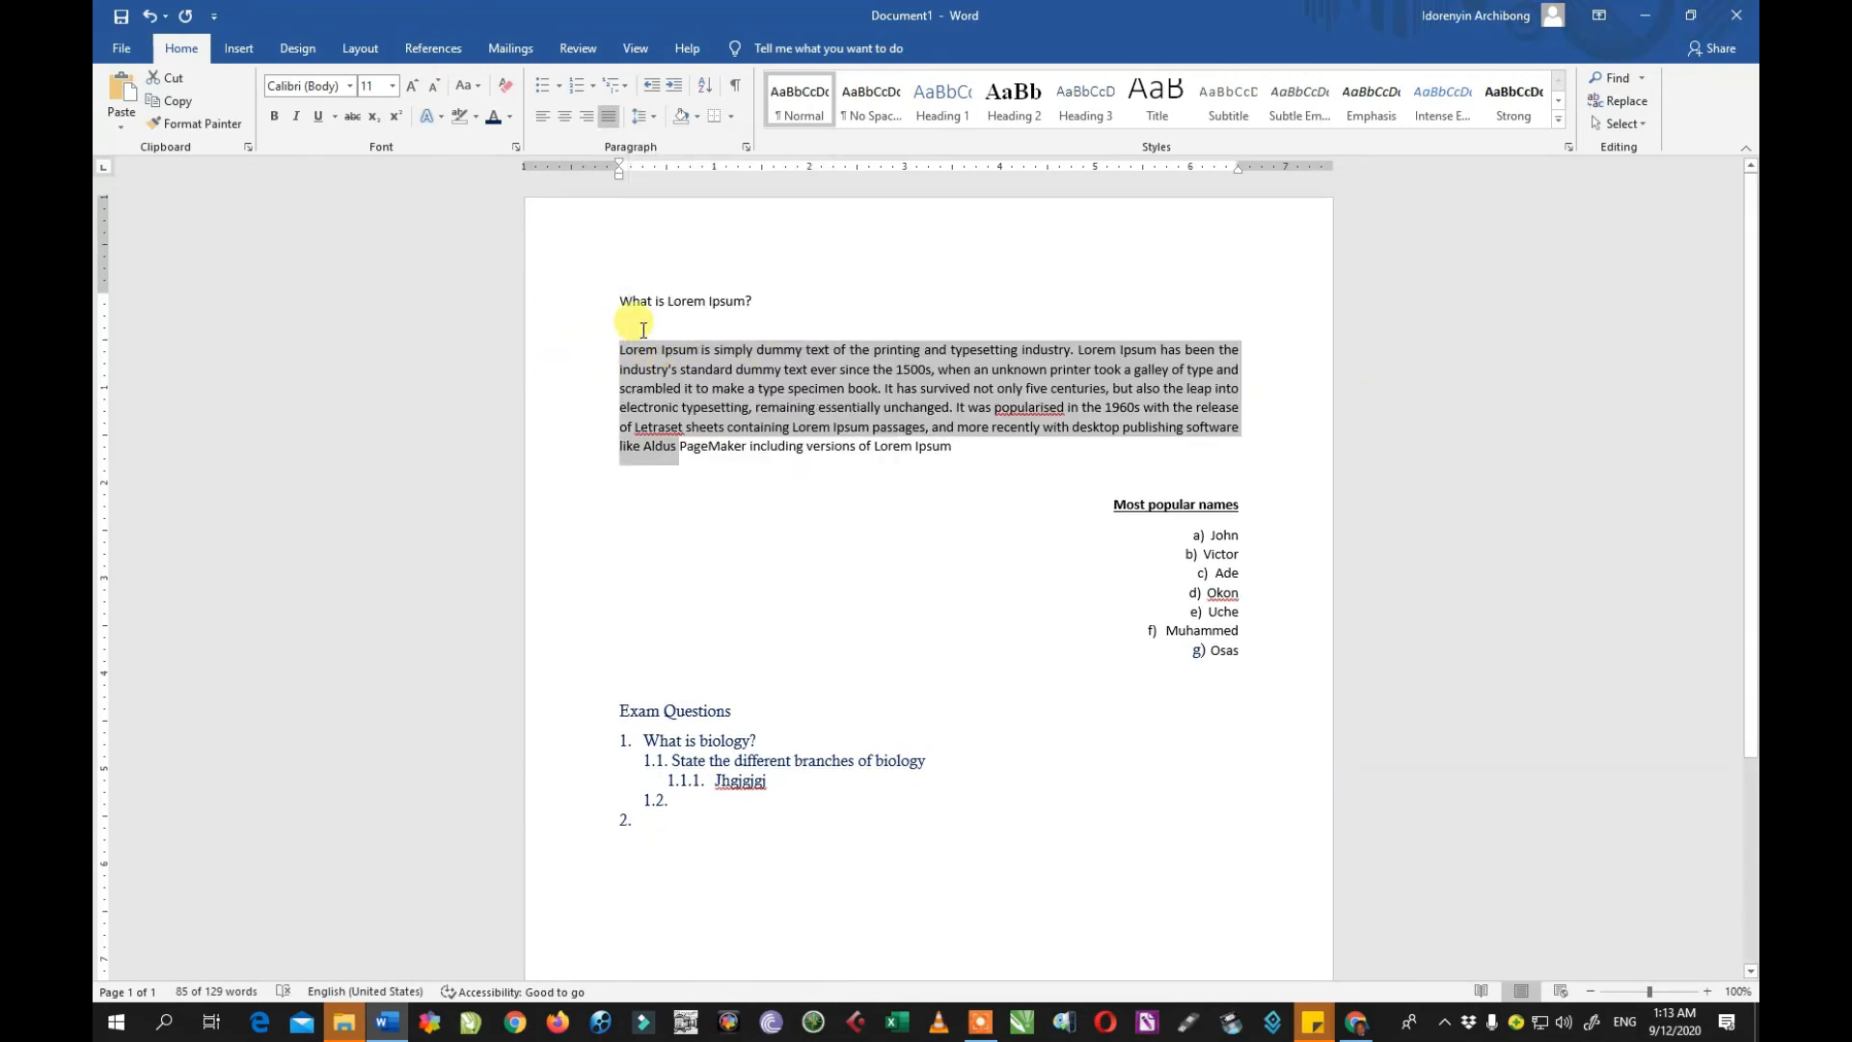
{"action": "left_click", "coordinate": [650, 329]}
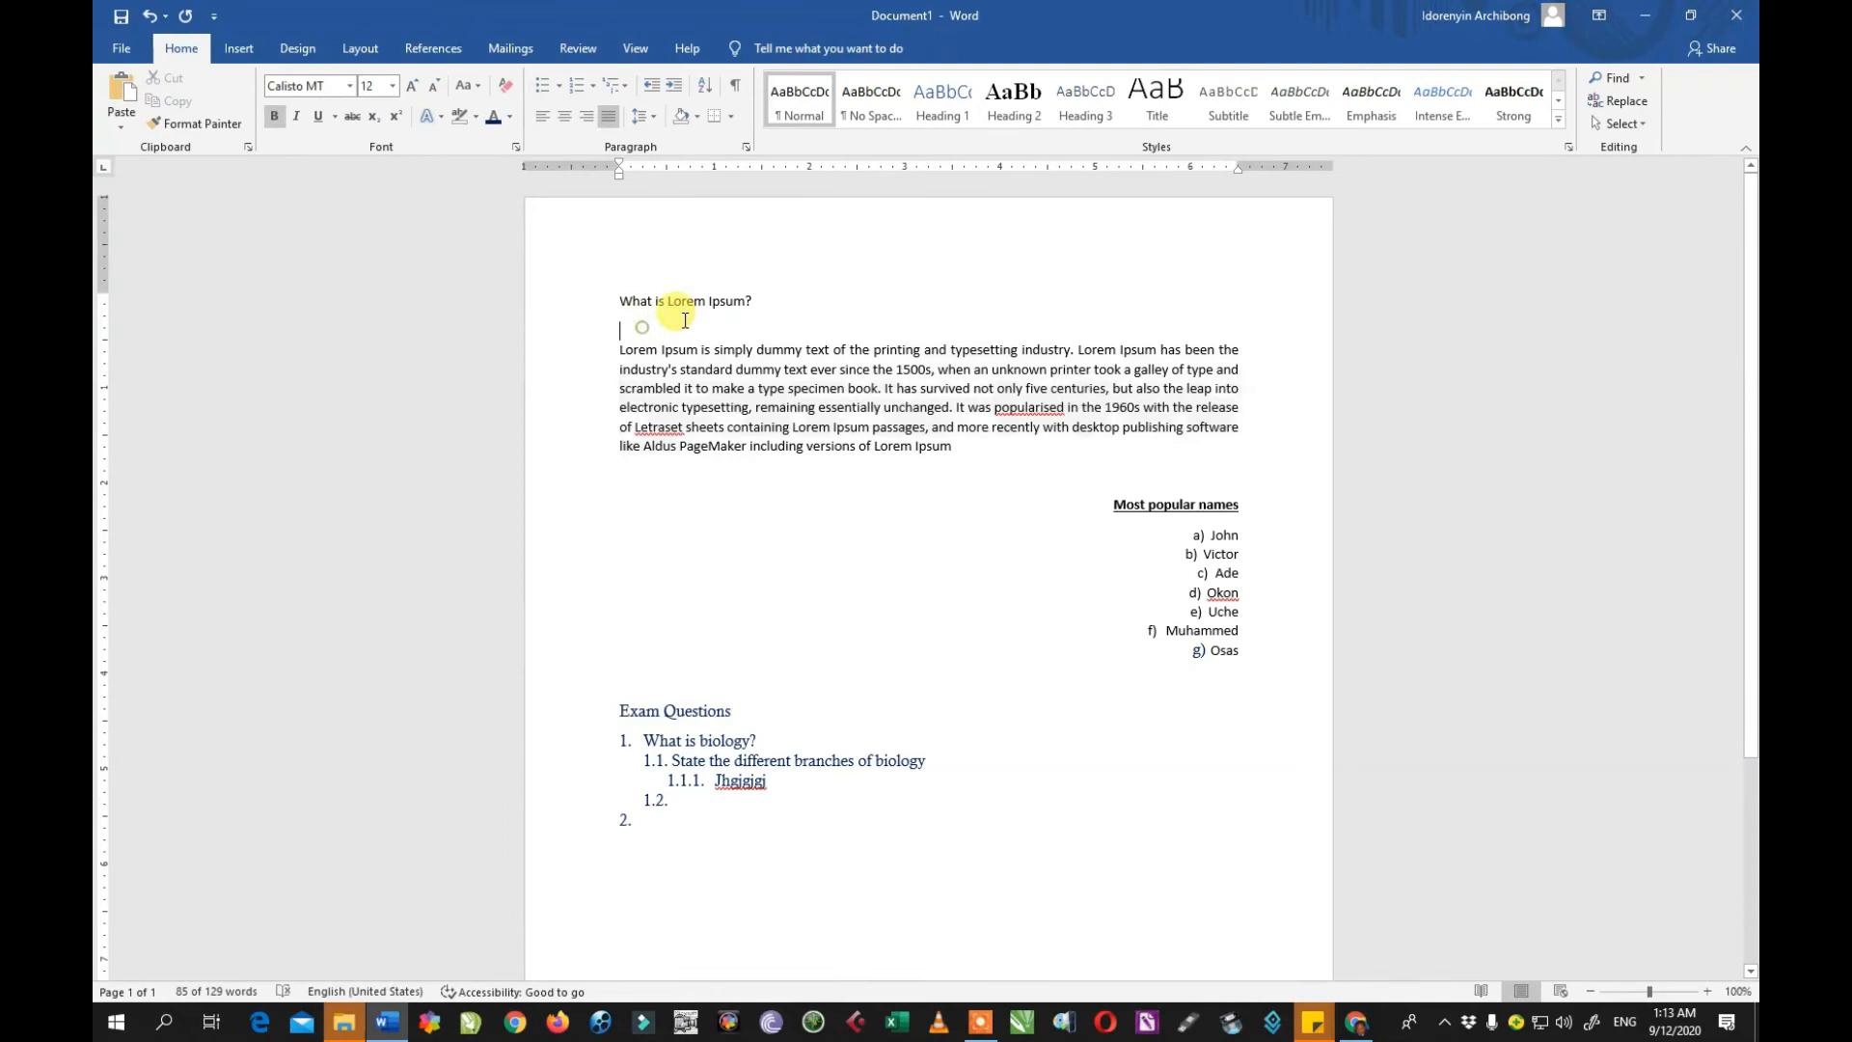
{"action": "left_click", "coordinate": [628, 328]}
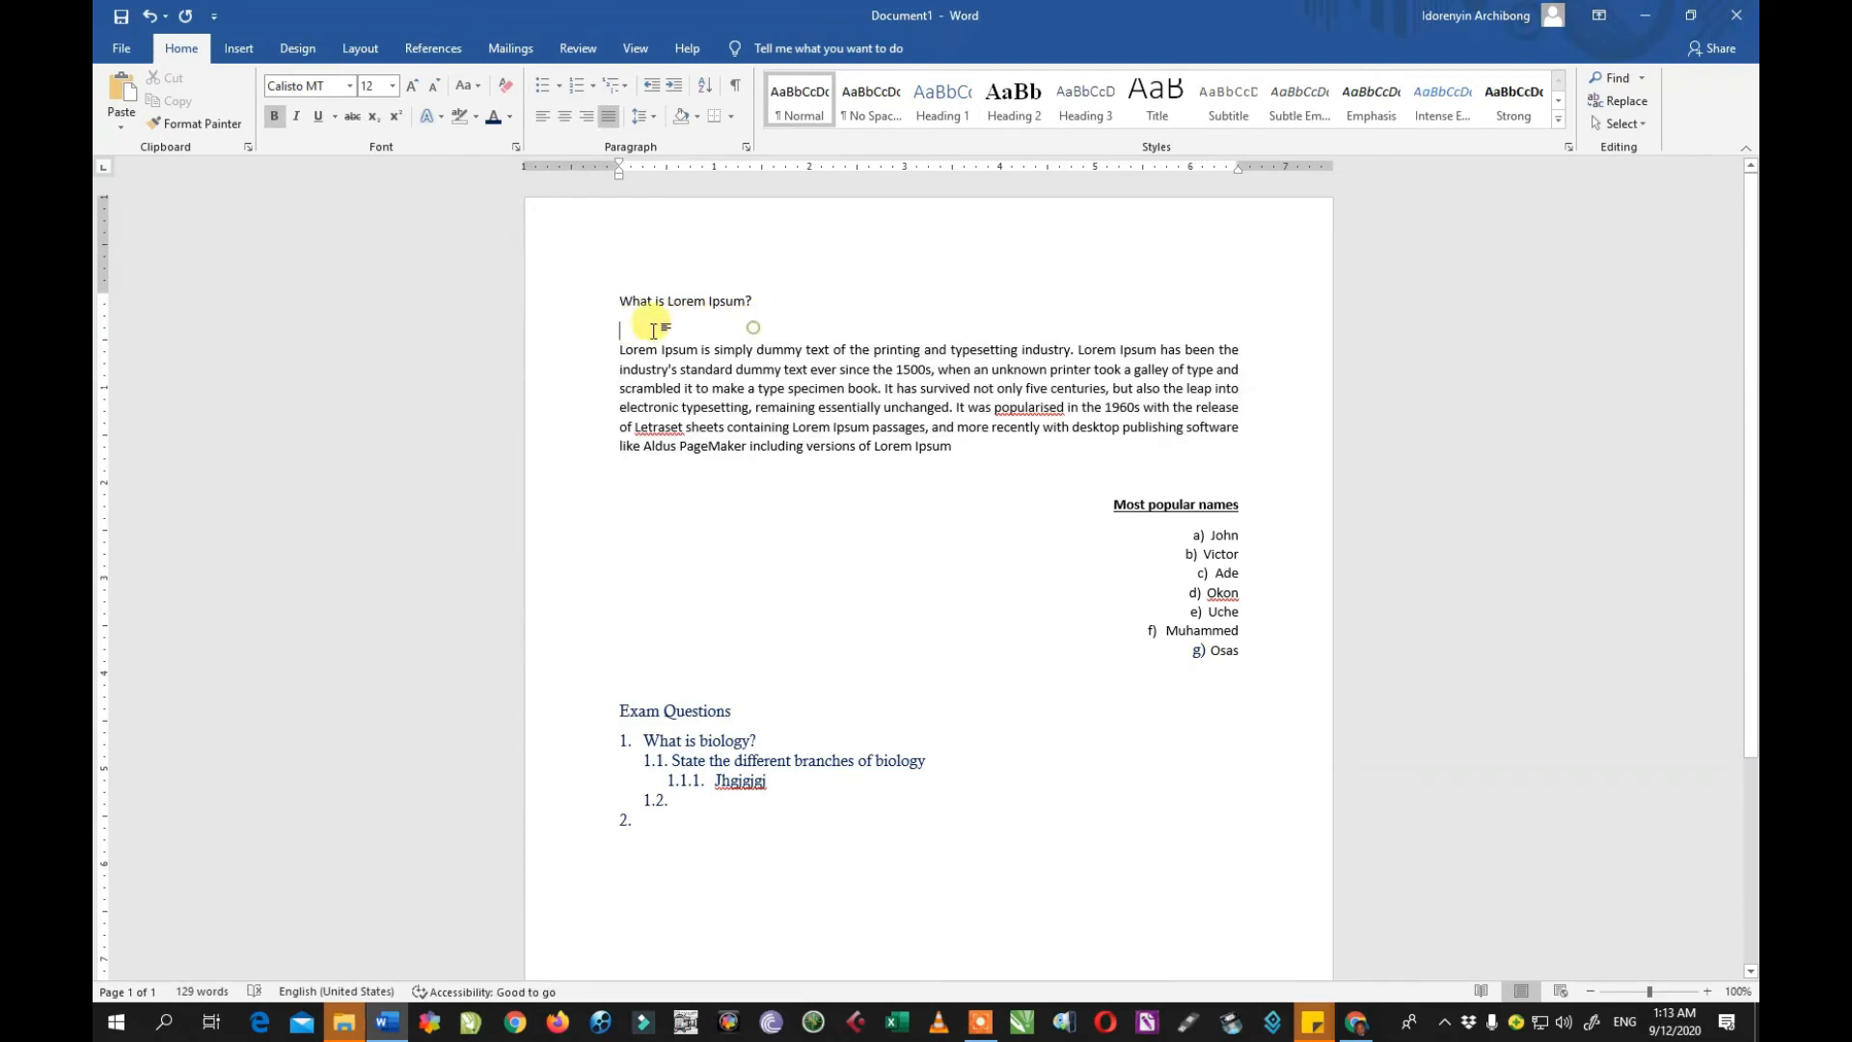
{"action": "left_click_drag", "start_coordinate": [617, 303], "coordinate": [751, 301]}
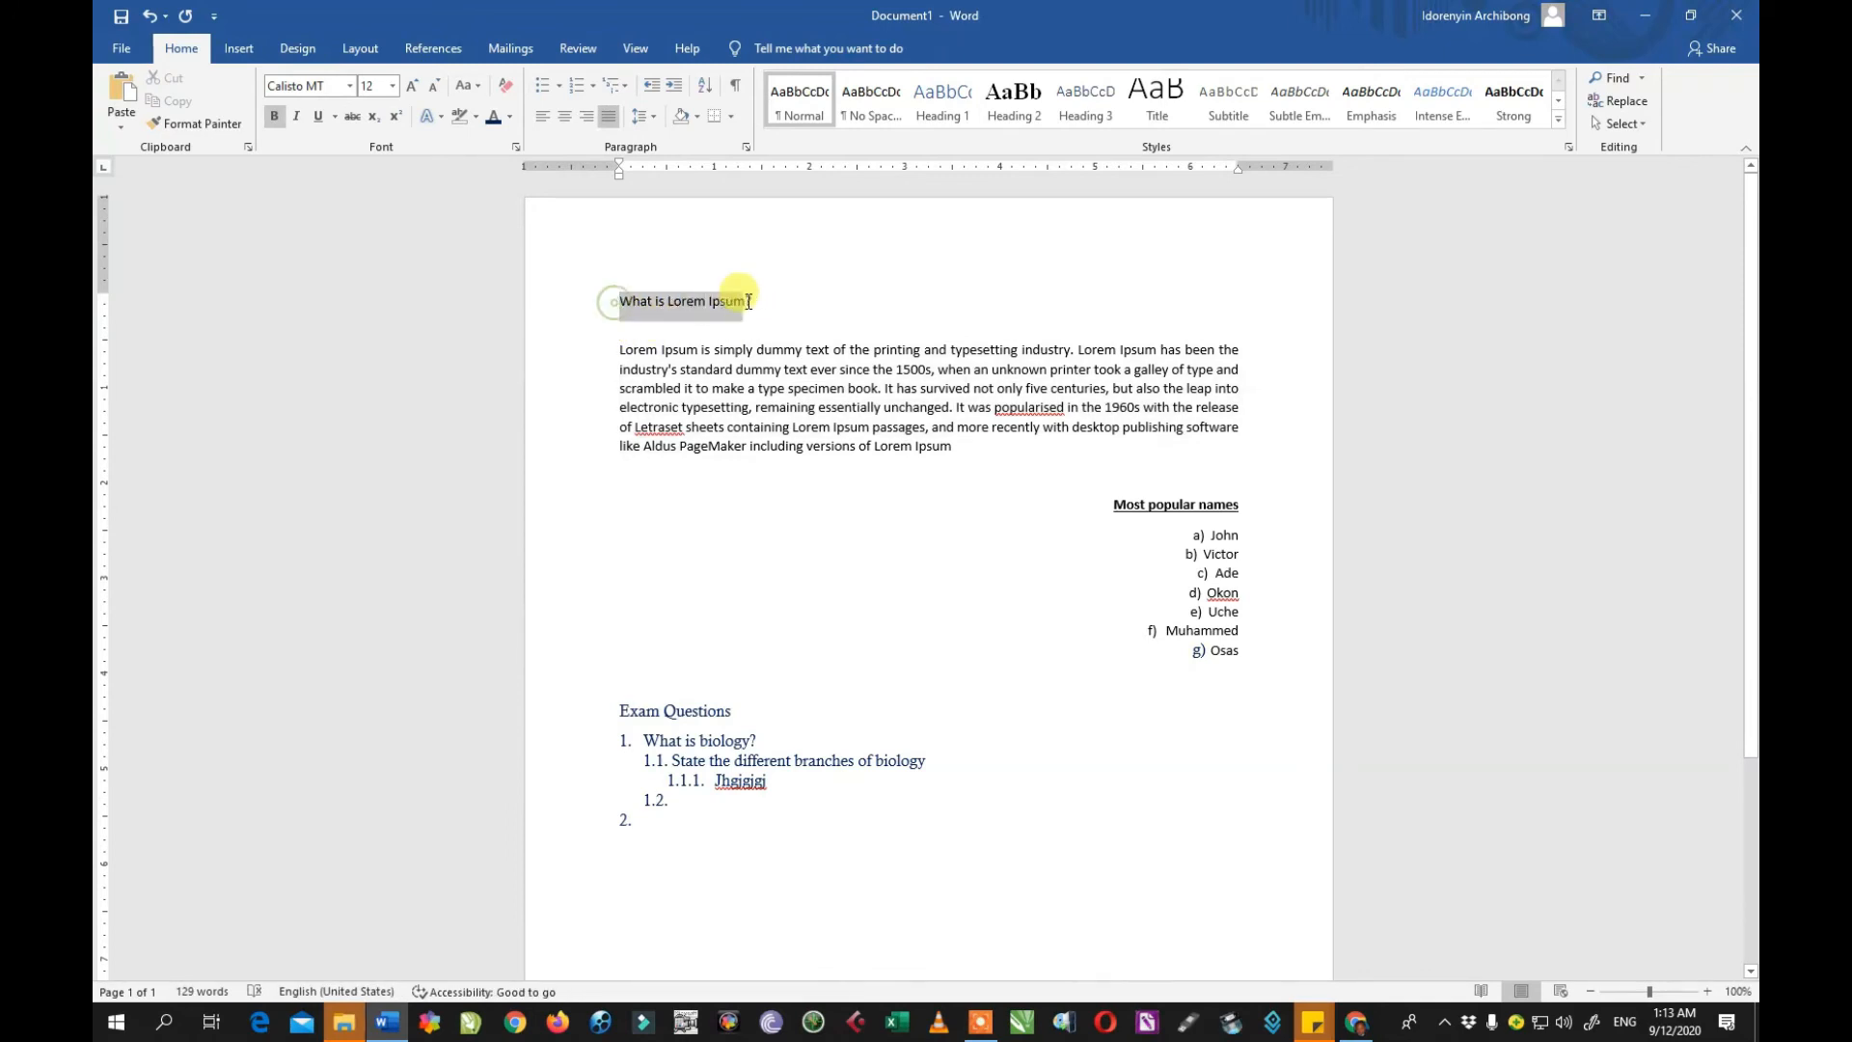
Step: Add space after the empty paragraph between "What is Lorem Ipsum?" and the body paragraph
{"action": "left_click", "coordinate": [637, 332]}
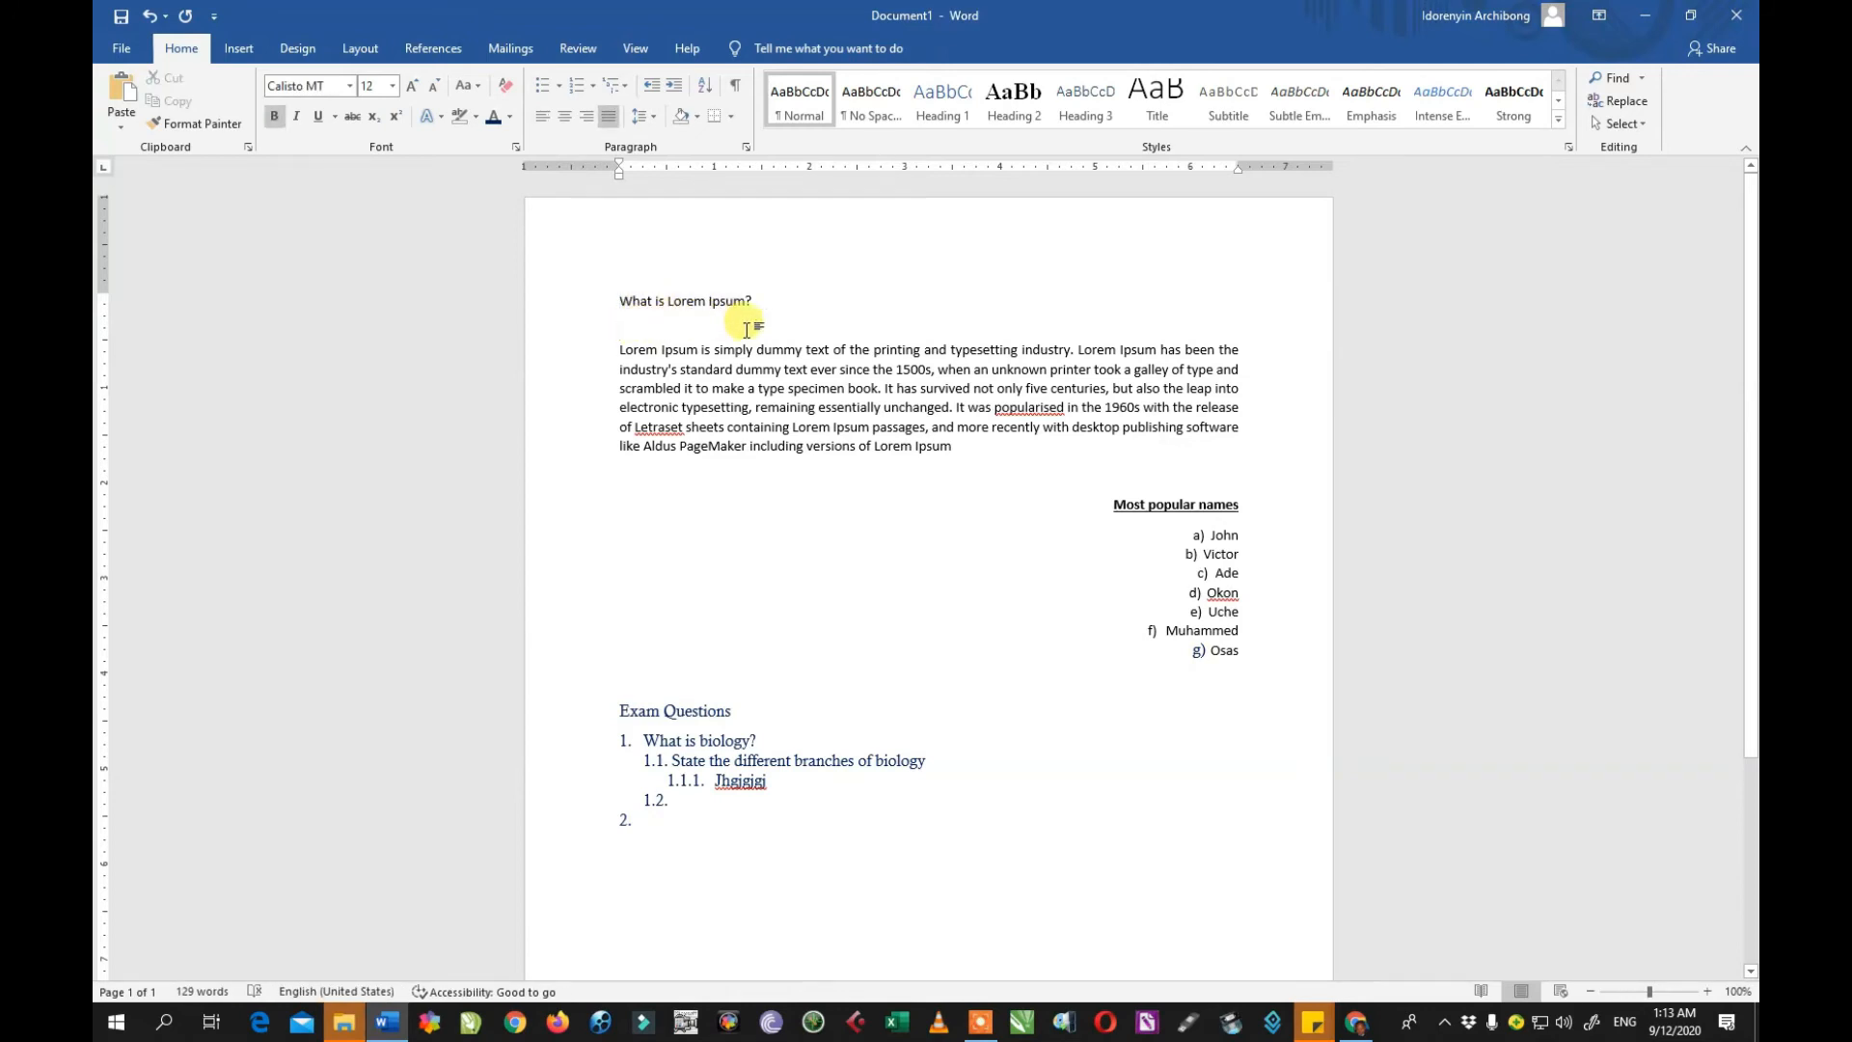
{"action": "left_click", "coordinate": [639, 116]}
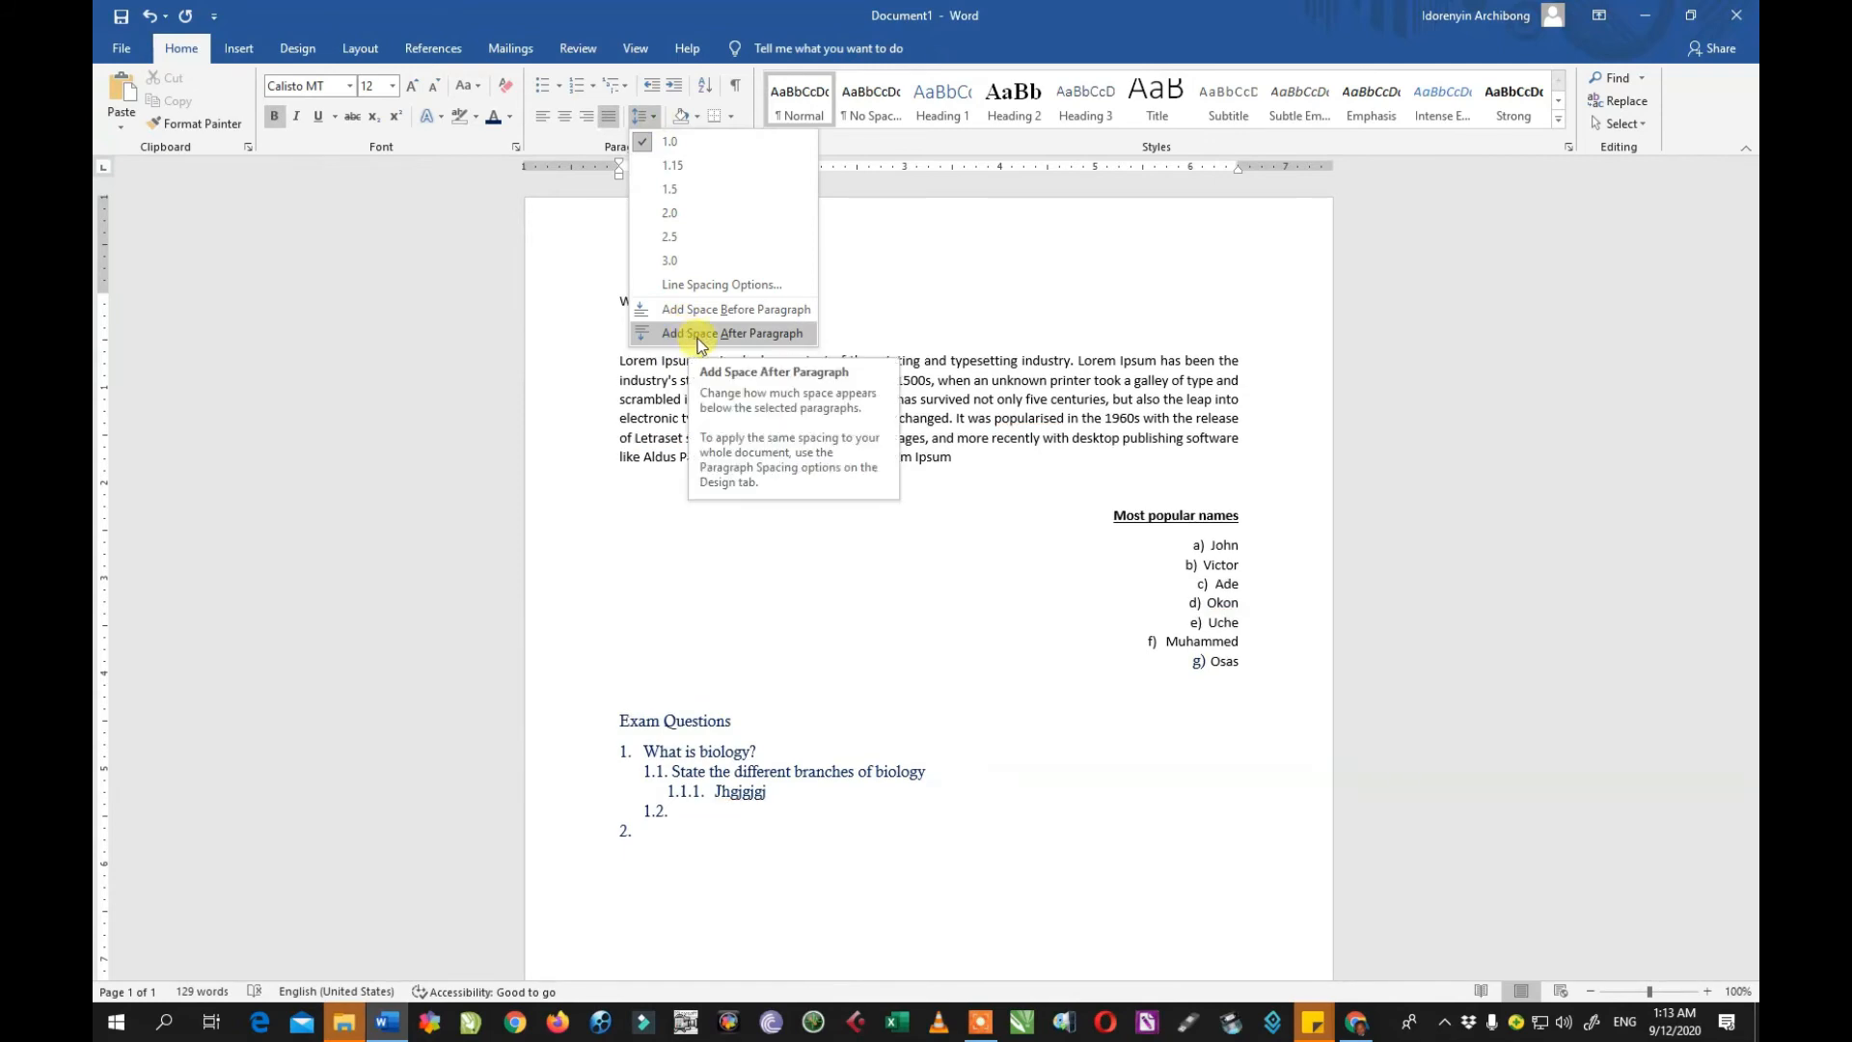
{"action": "left_click", "coordinate": [731, 335]}
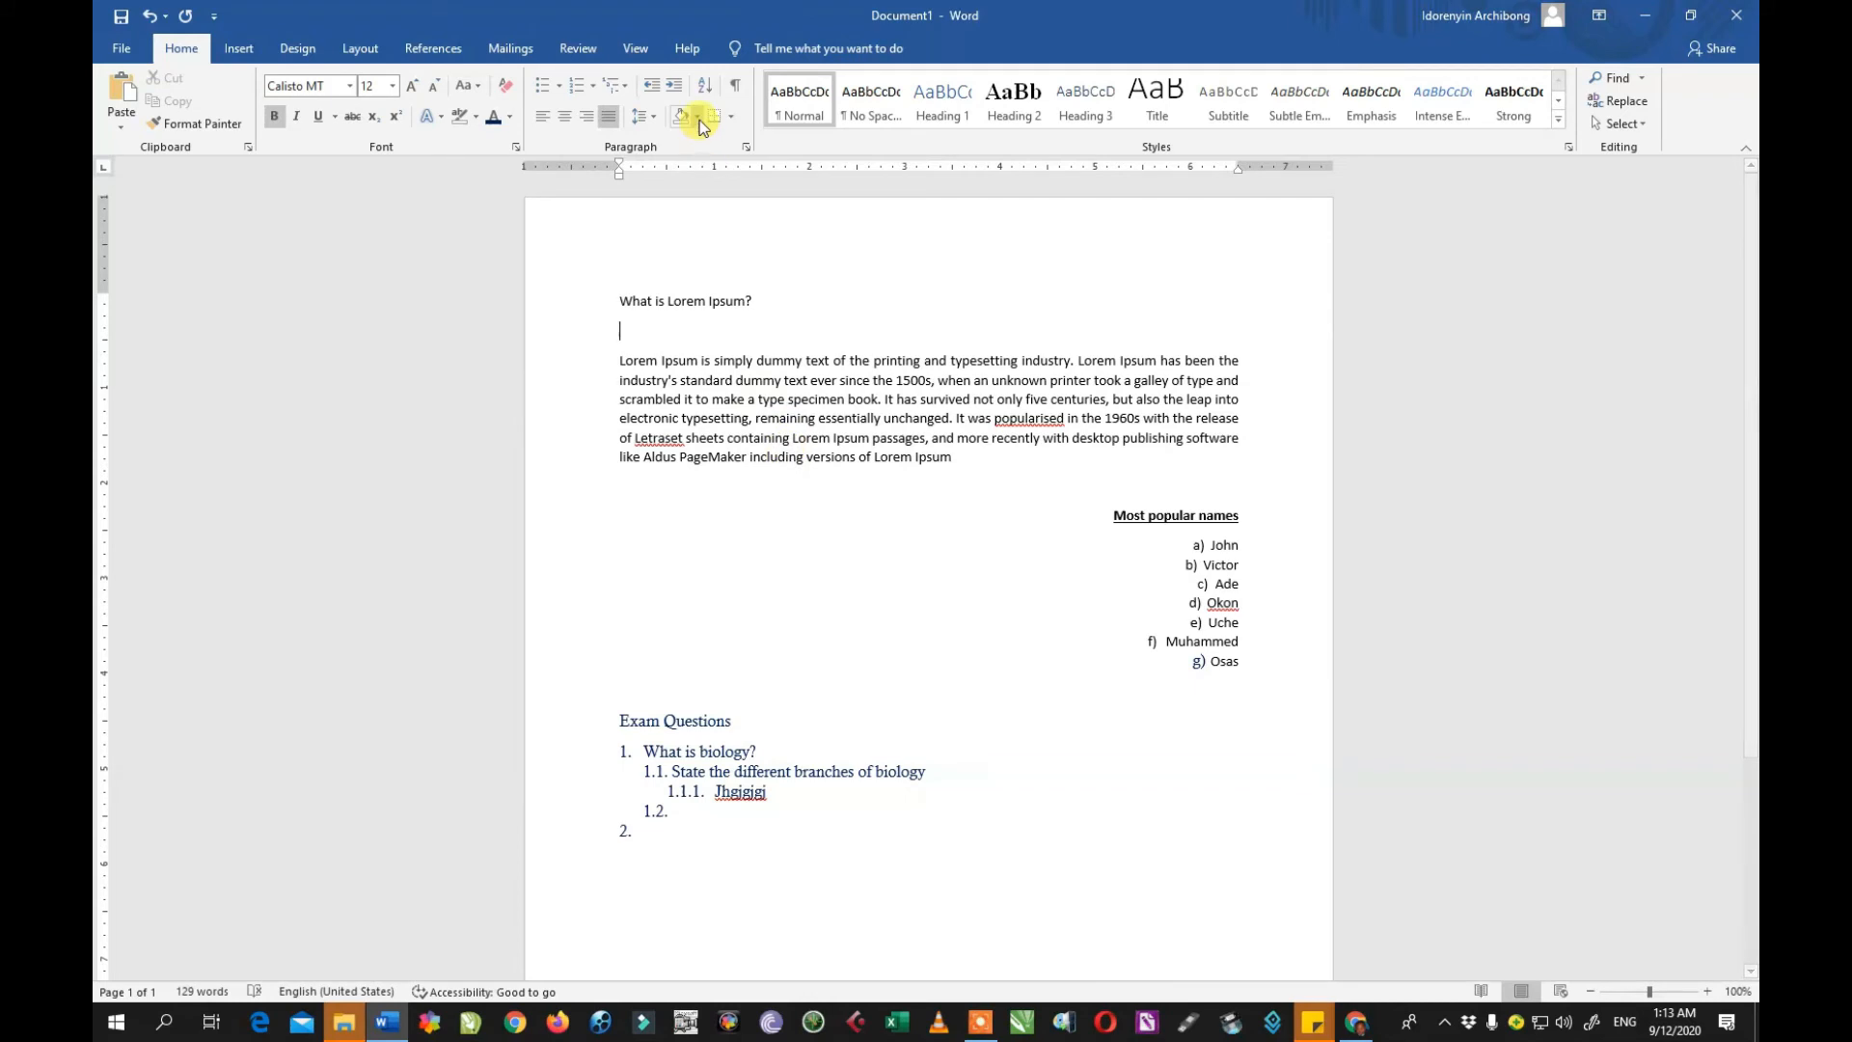
Step: Increase the indent of the "What is Lorem Ipsum?" line by seven levels
{"action": "left_click", "coordinate": [645, 361]}
{"action": "left_click", "coordinate": [623, 305]}
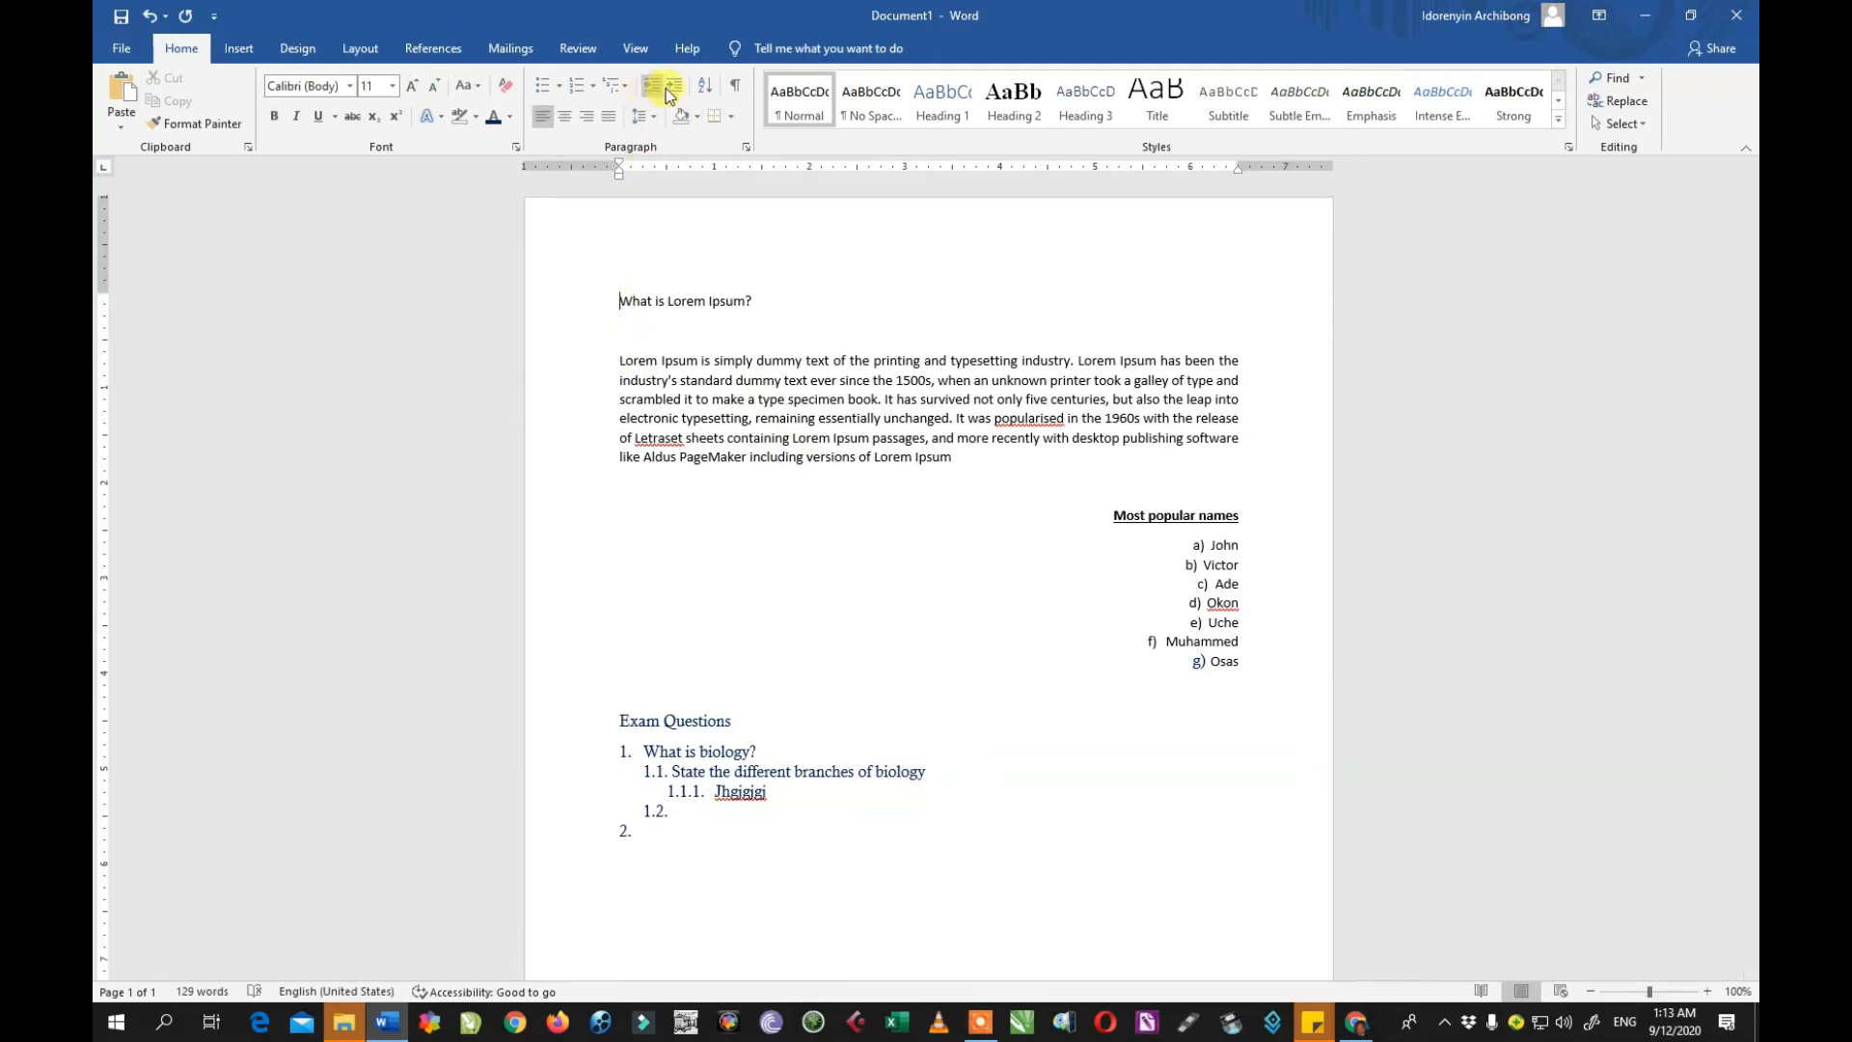
{"action": "left_click", "coordinate": [674, 85]}
{"action": "left_click", "coordinate": [674, 85]}
{"action": "left_click", "coordinate": [673, 85]}
{"action": "left_click", "coordinate": [674, 85]}
{"action": "left_click", "coordinate": [673, 84]}
{"action": "left_click", "coordinate": [673, 85]}
{"action": "left_click", "coordinate": [673, 84]}
Step: Decrease the indent of the "What is Lorem Ipsum?" line back to the page margin
{"action": "left_click", "coordinate": [650, 85]}
{"action": "left_click", "coordinate": [650, 85]}
{"action": "left_click", "coordinate": [650, 85]}
{"action": "left_click", "coordinate": [650, 85]}
{"action": "left_click", "coordinate": [650, 85]}
{"action": "left_click", "coordinate": [650, 85]}
{"action": "left_click", "coordinate": [650, 85]}
Step: Indent the "What is Lorem Ipsum?" line by one level and return it to the margin, twice
{"action": "left_click", "coordinate": [673, 85]}
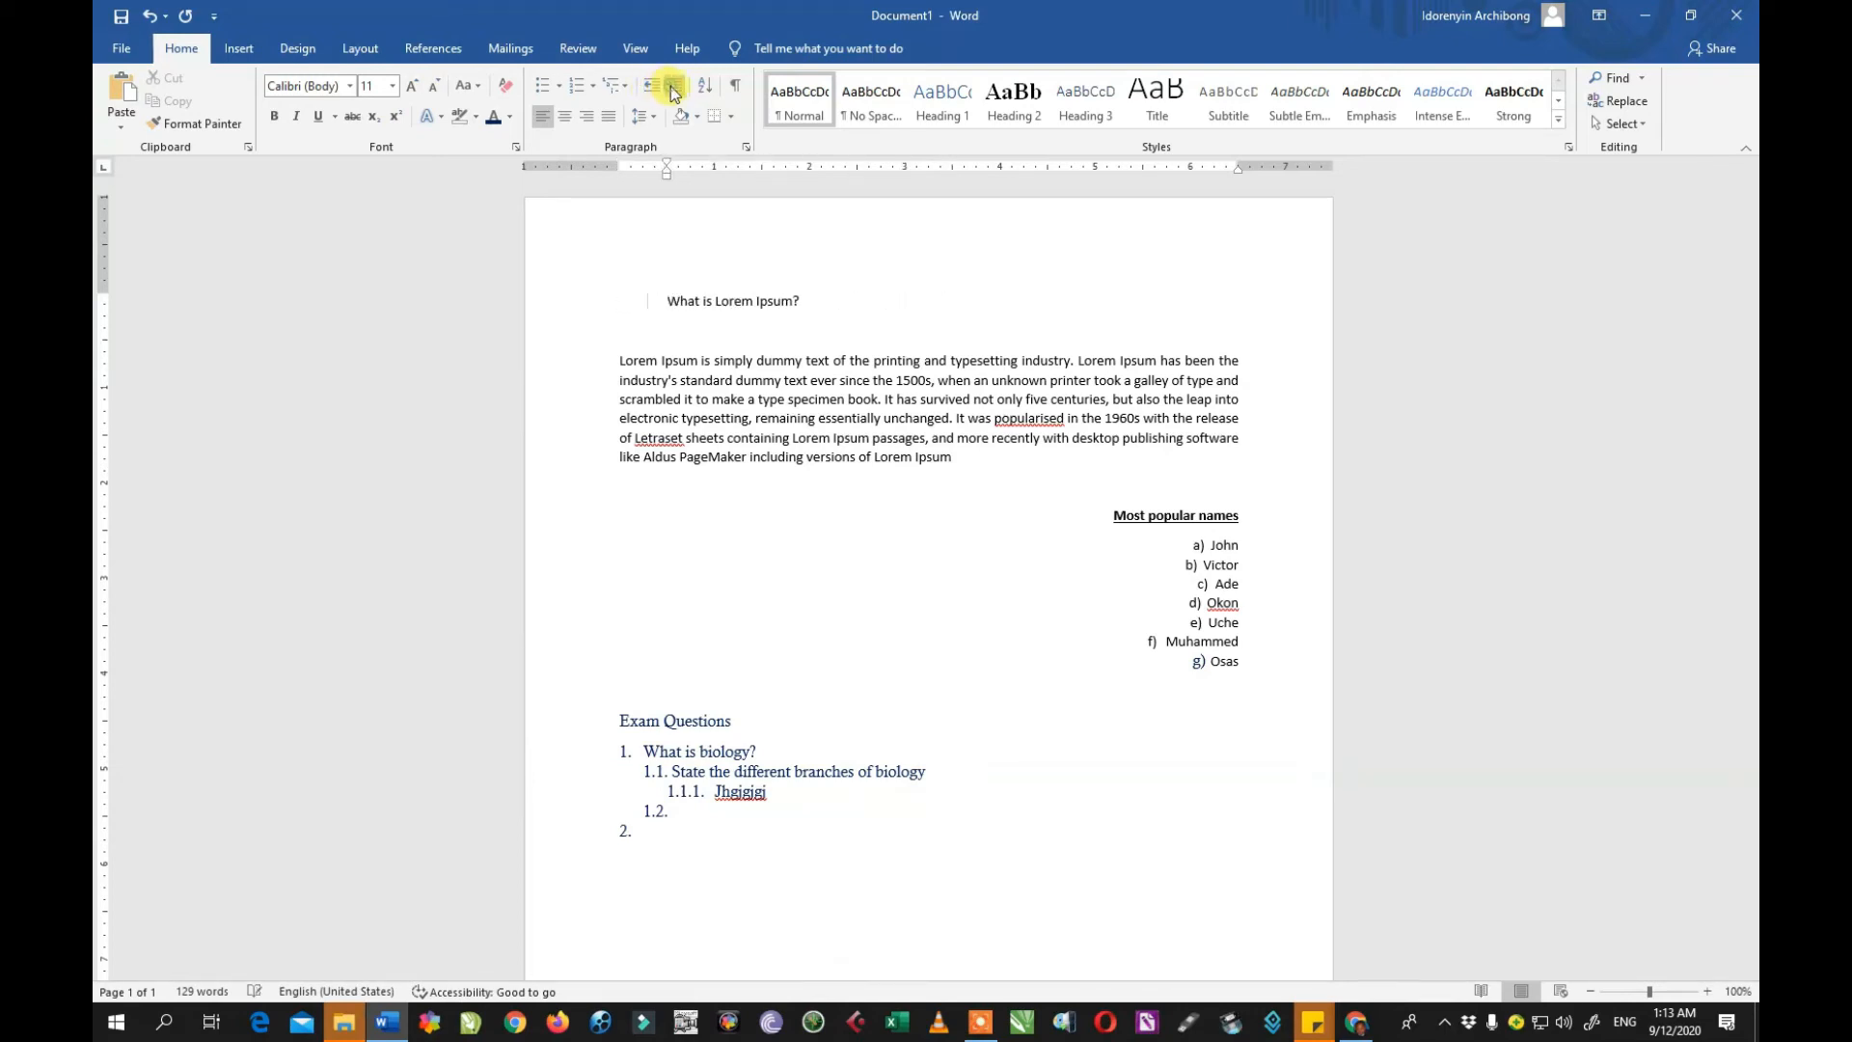
{"action": "left_click", "coordinate": [651, 87]}
{"action": "left_click", "coordinate": [671, 87]}
{"action": "left_click", "coordinate": [652, 89]}
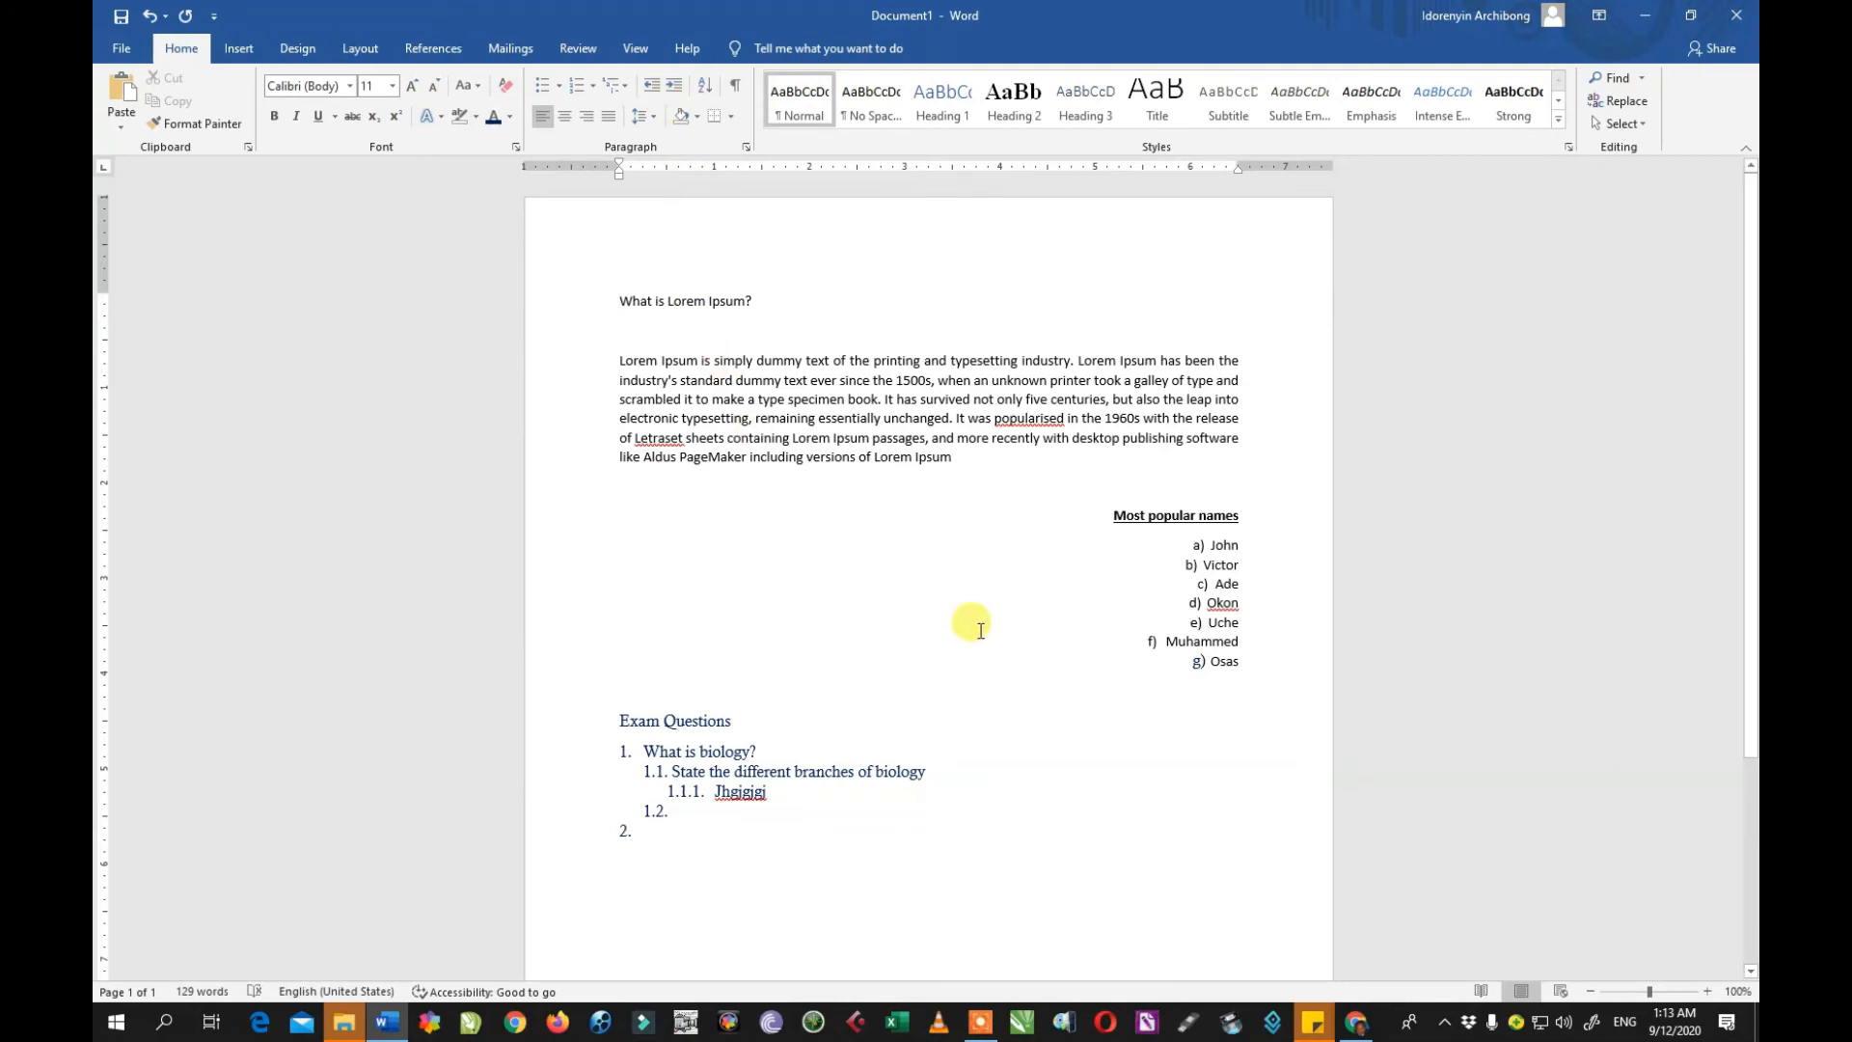
Step: Left-align the "Most popular names" heading together with its lettered list of names
{"action": "left_click_drag", "start_coordinate": [1111, 514], "coordinate": [1212, 674]}
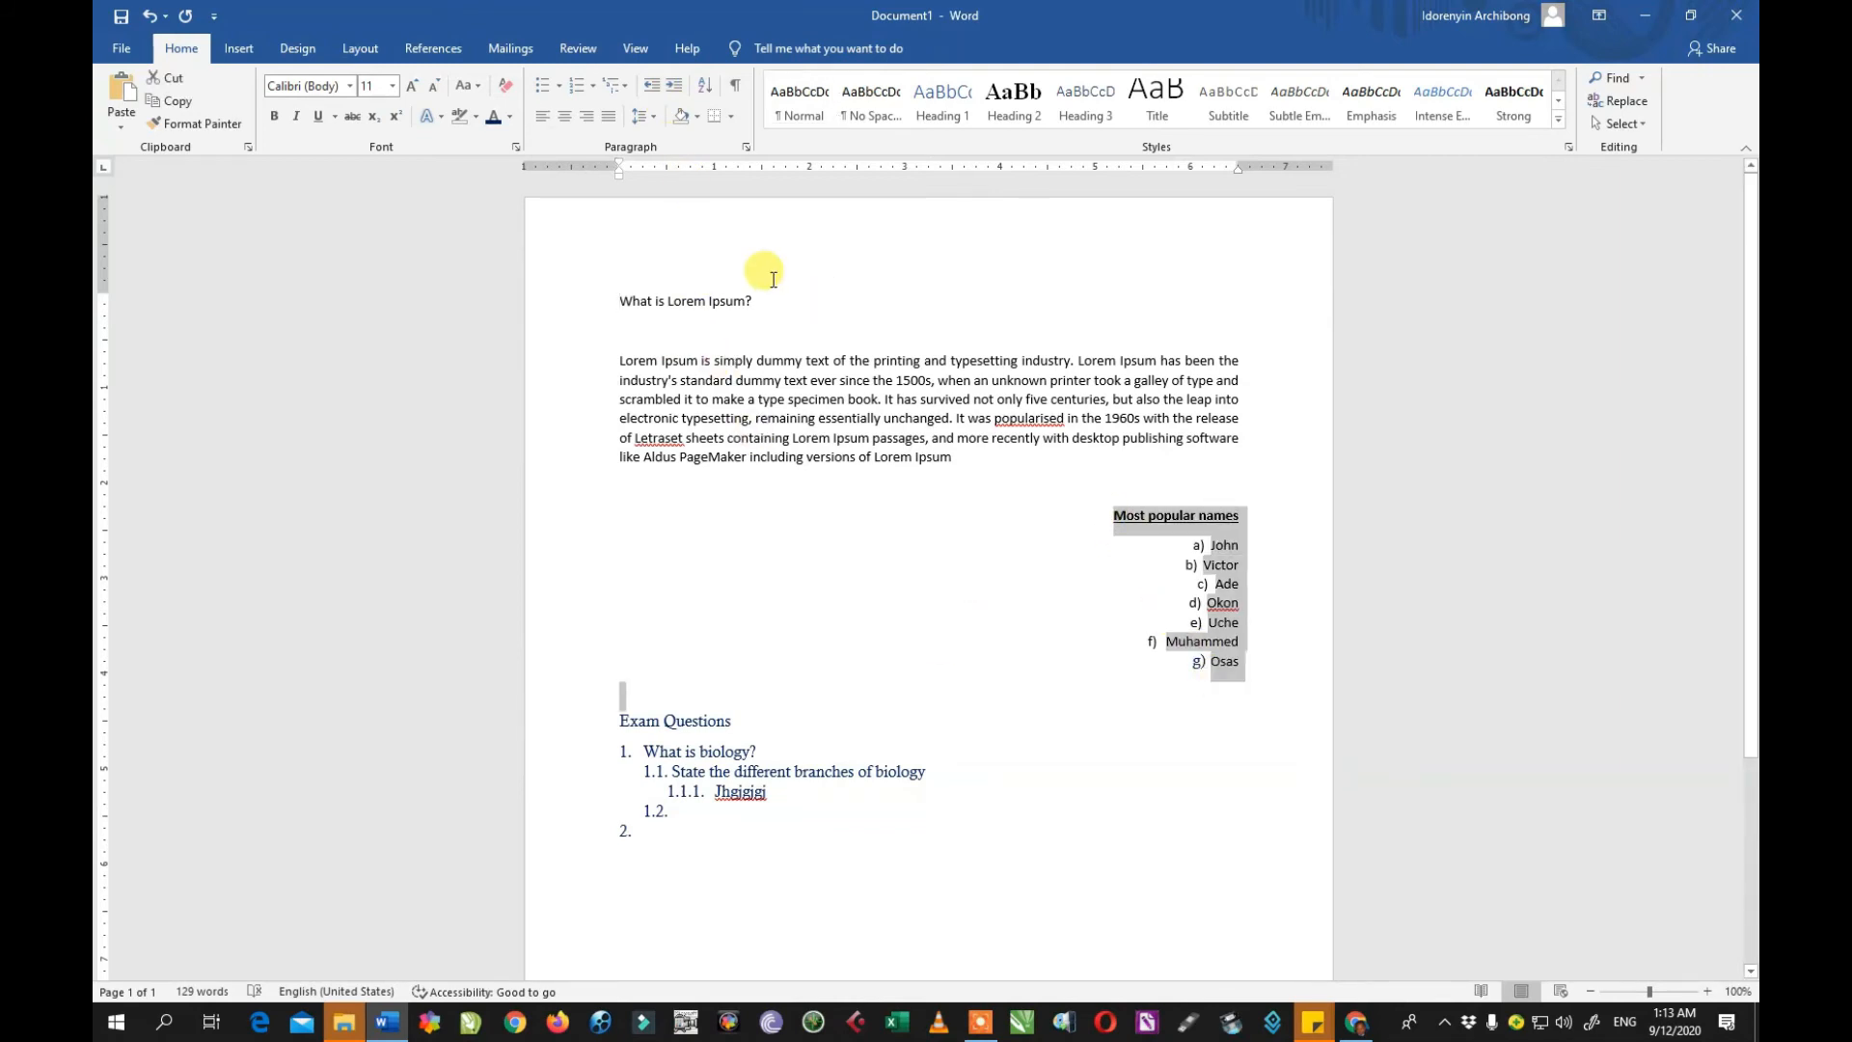
{"action": "left_click", "coordinate": [543, 117]}
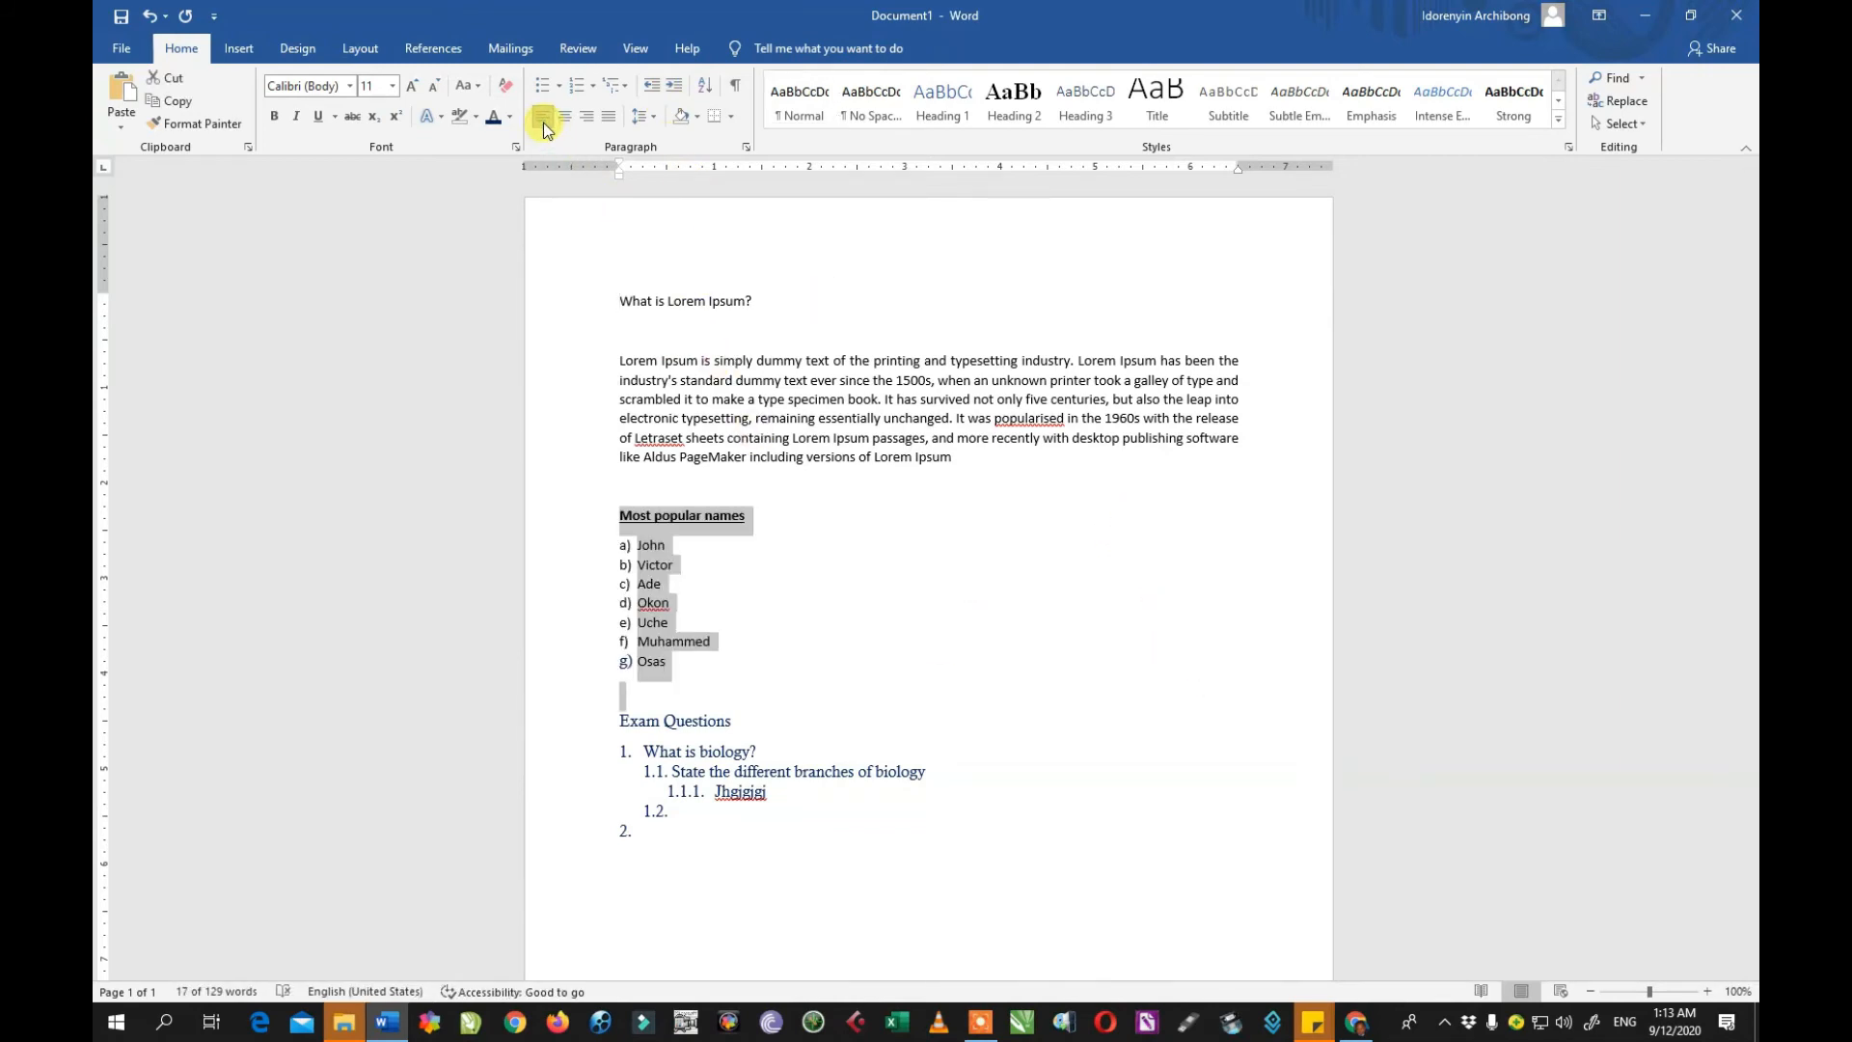
{"action": "left_click", "coordinate": [718, 542]}
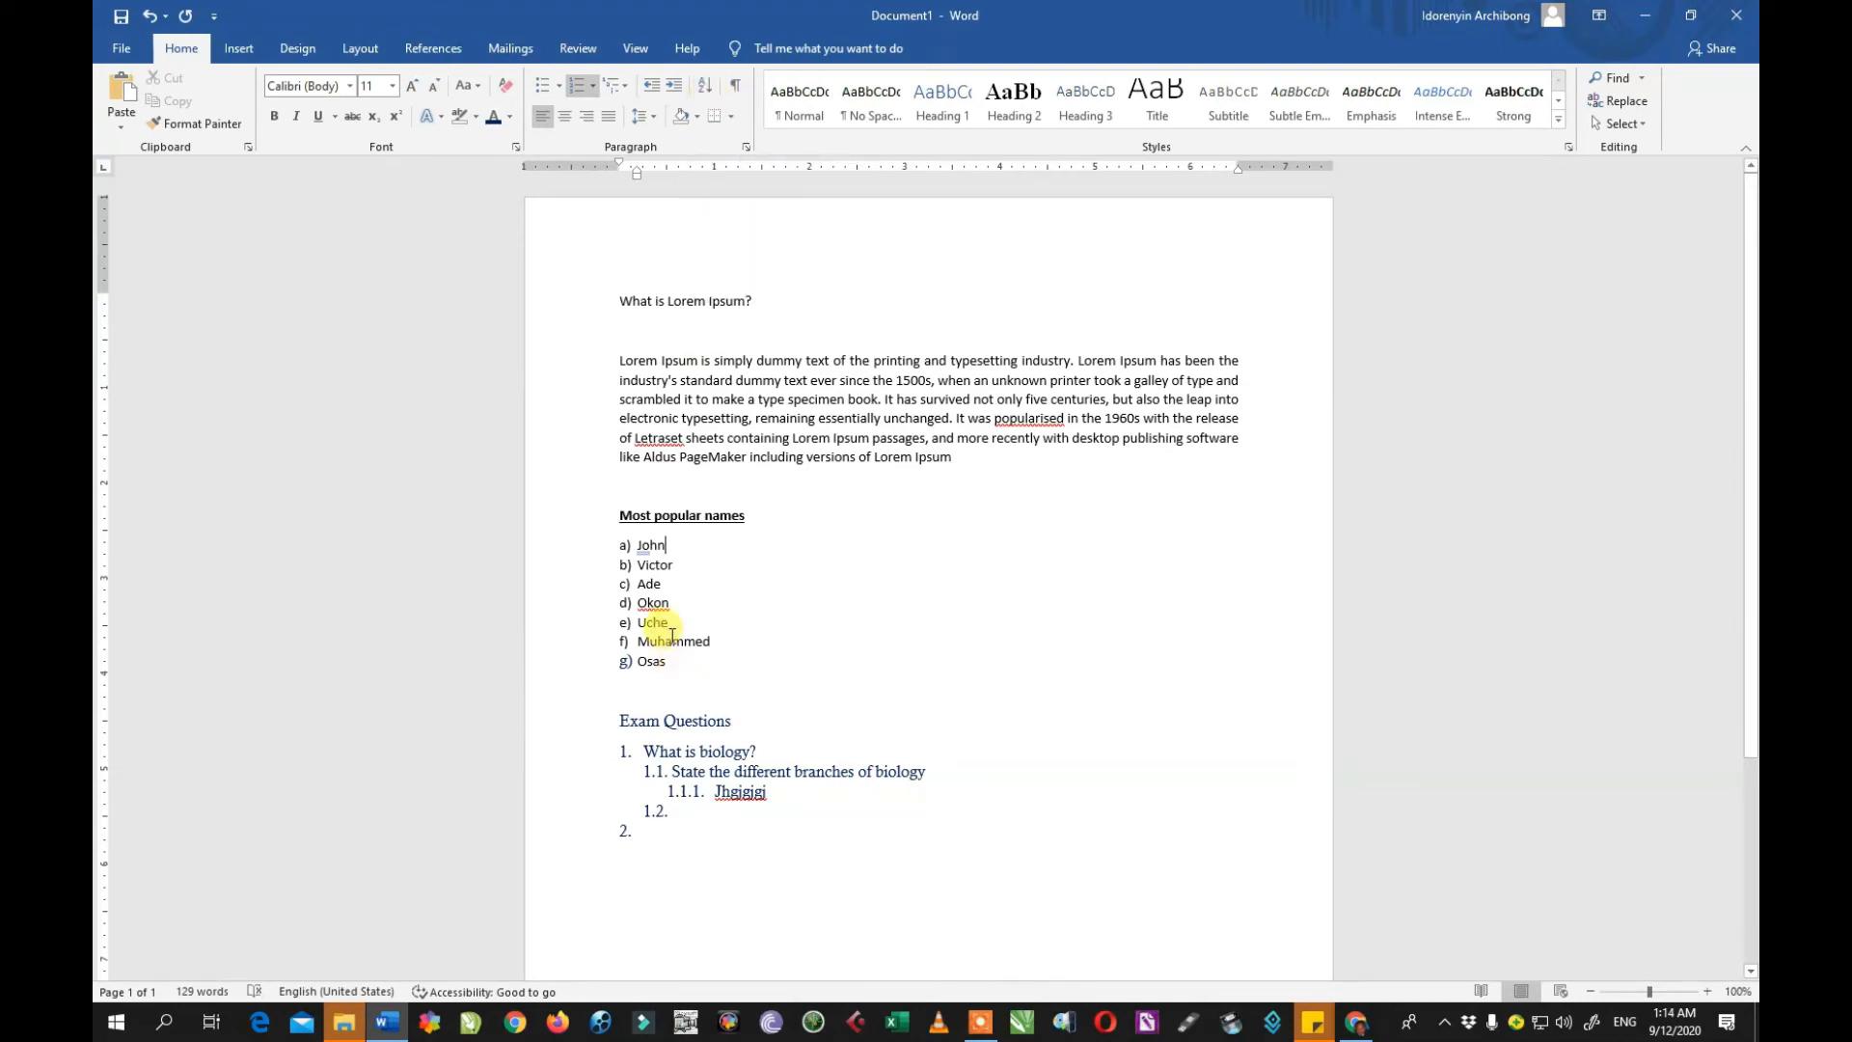
Step: Sort the seven names under "Most popular names" by paragraphs as text in ascending order
{"action": "left_click_drag", "start_coordinate": [666, 663], "coordinate": [625, 537]}
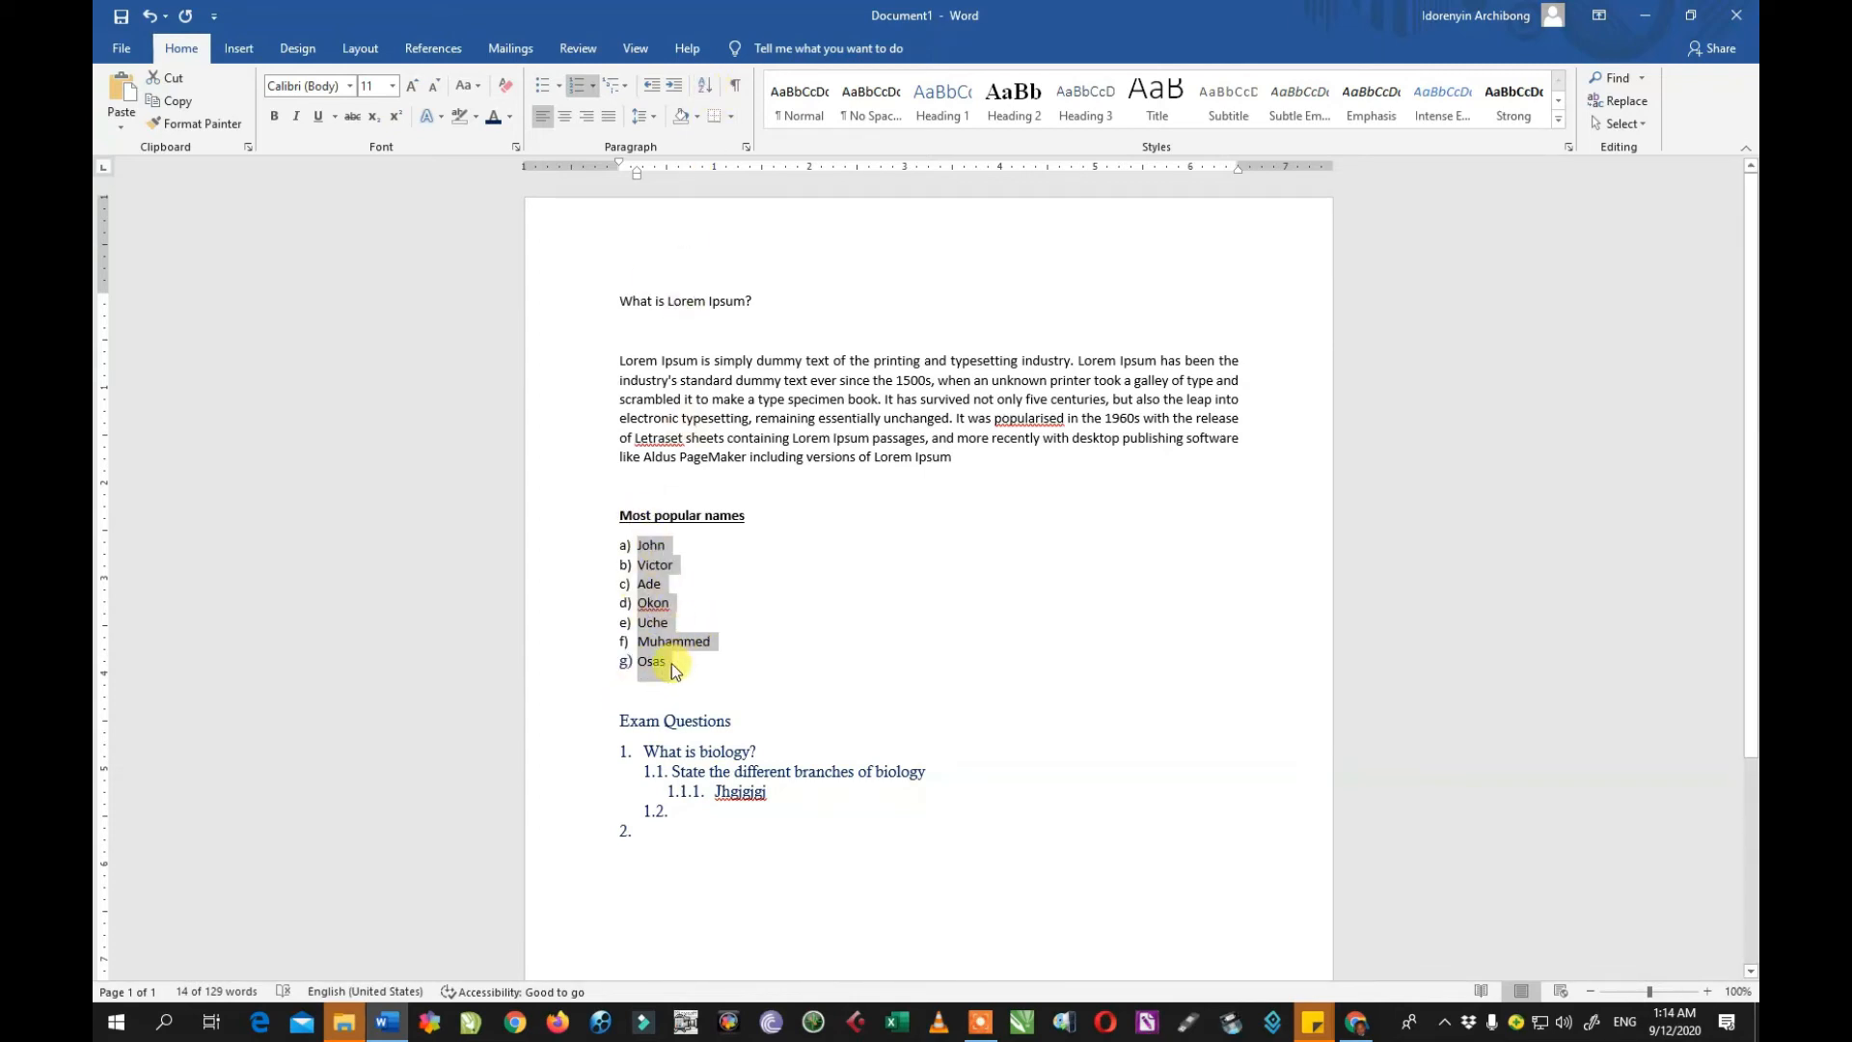
{"action": "left_click", "coordinate": [705, 86]}
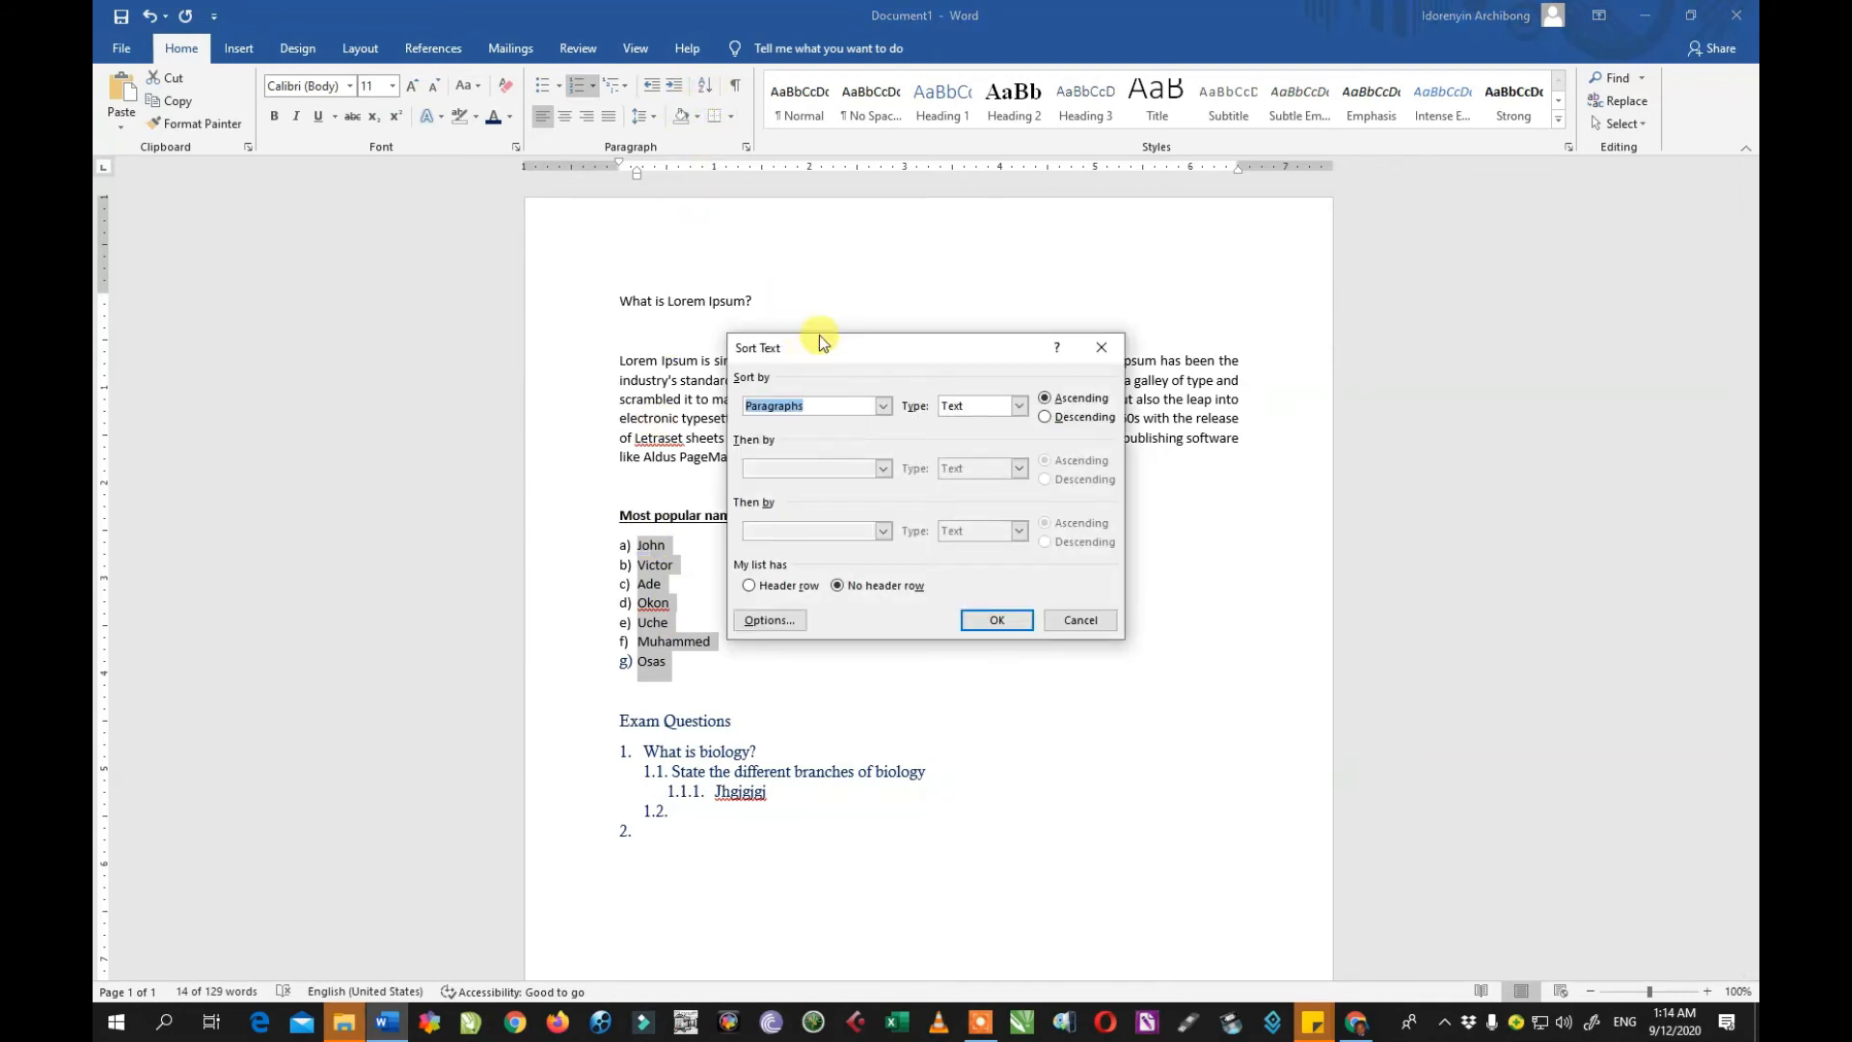
{"action": "left_click_drag", "start_coordinate": [819, 336], "coordinate": [1021, 201]}
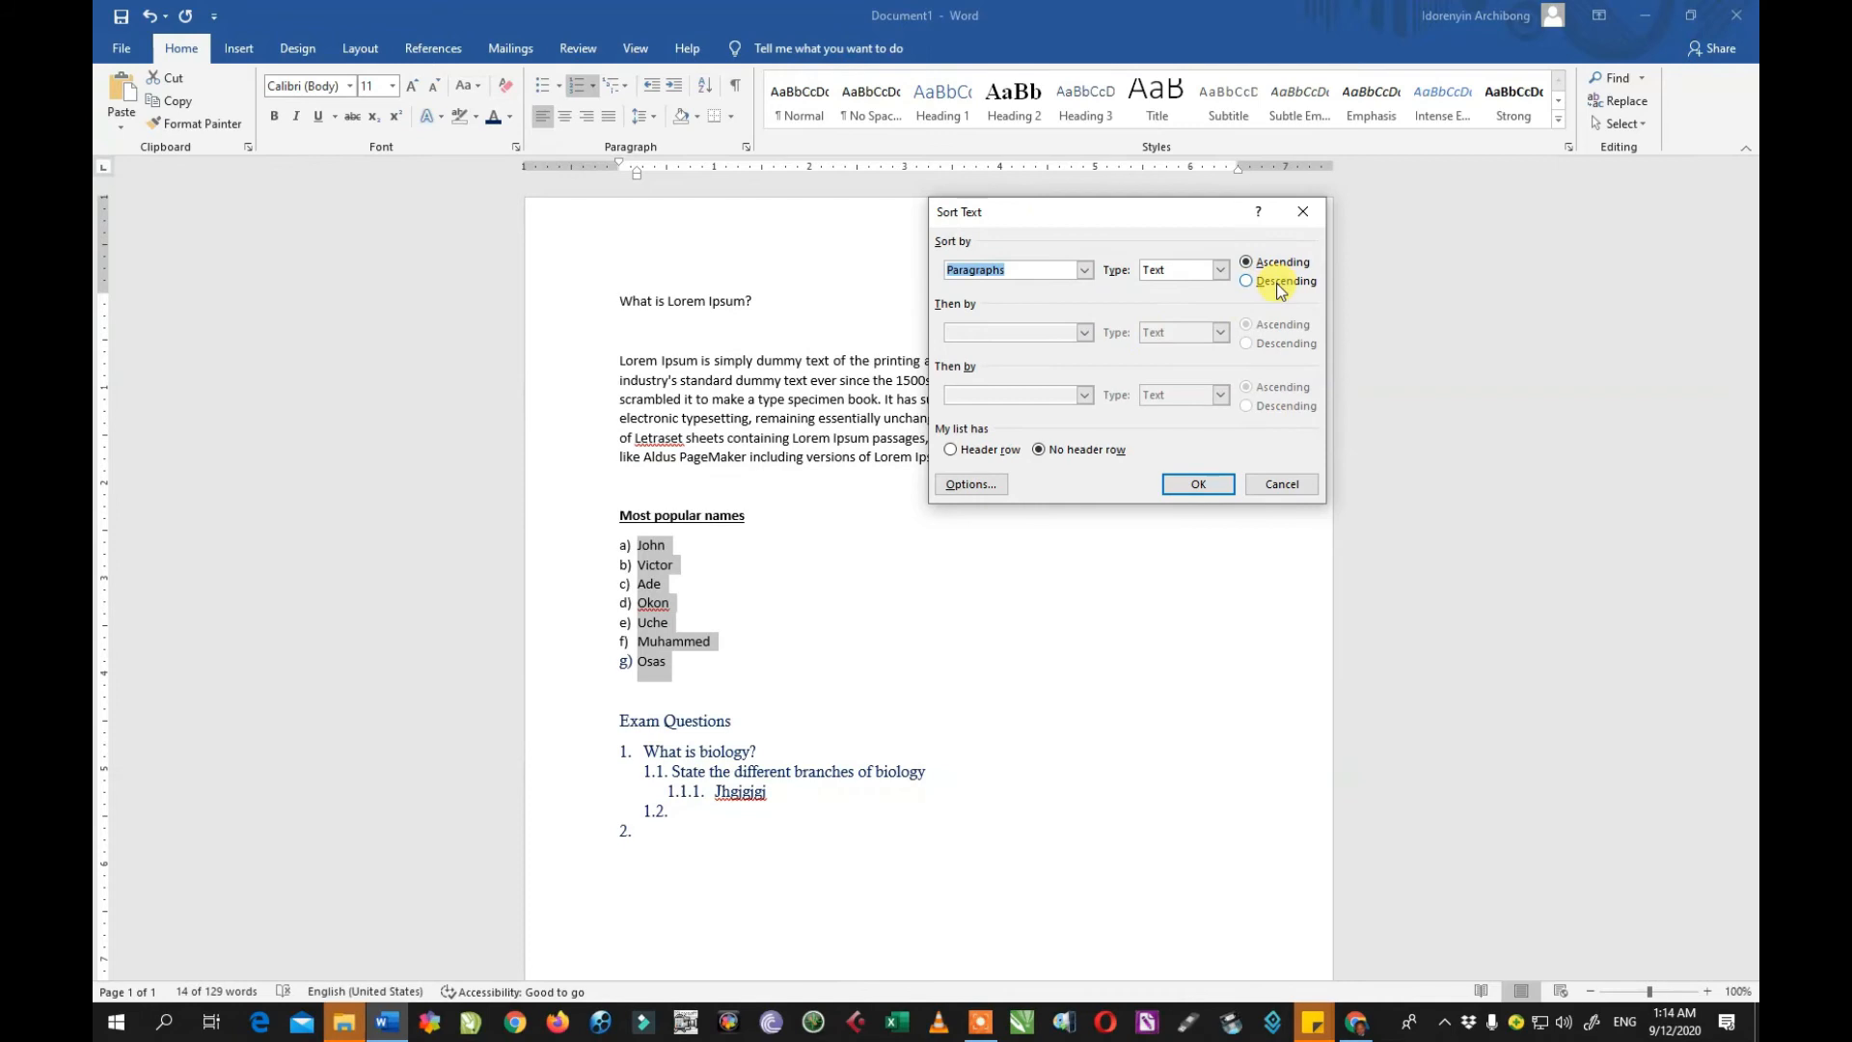
{"action": "left_click", "coordinate": [1193, 484]}
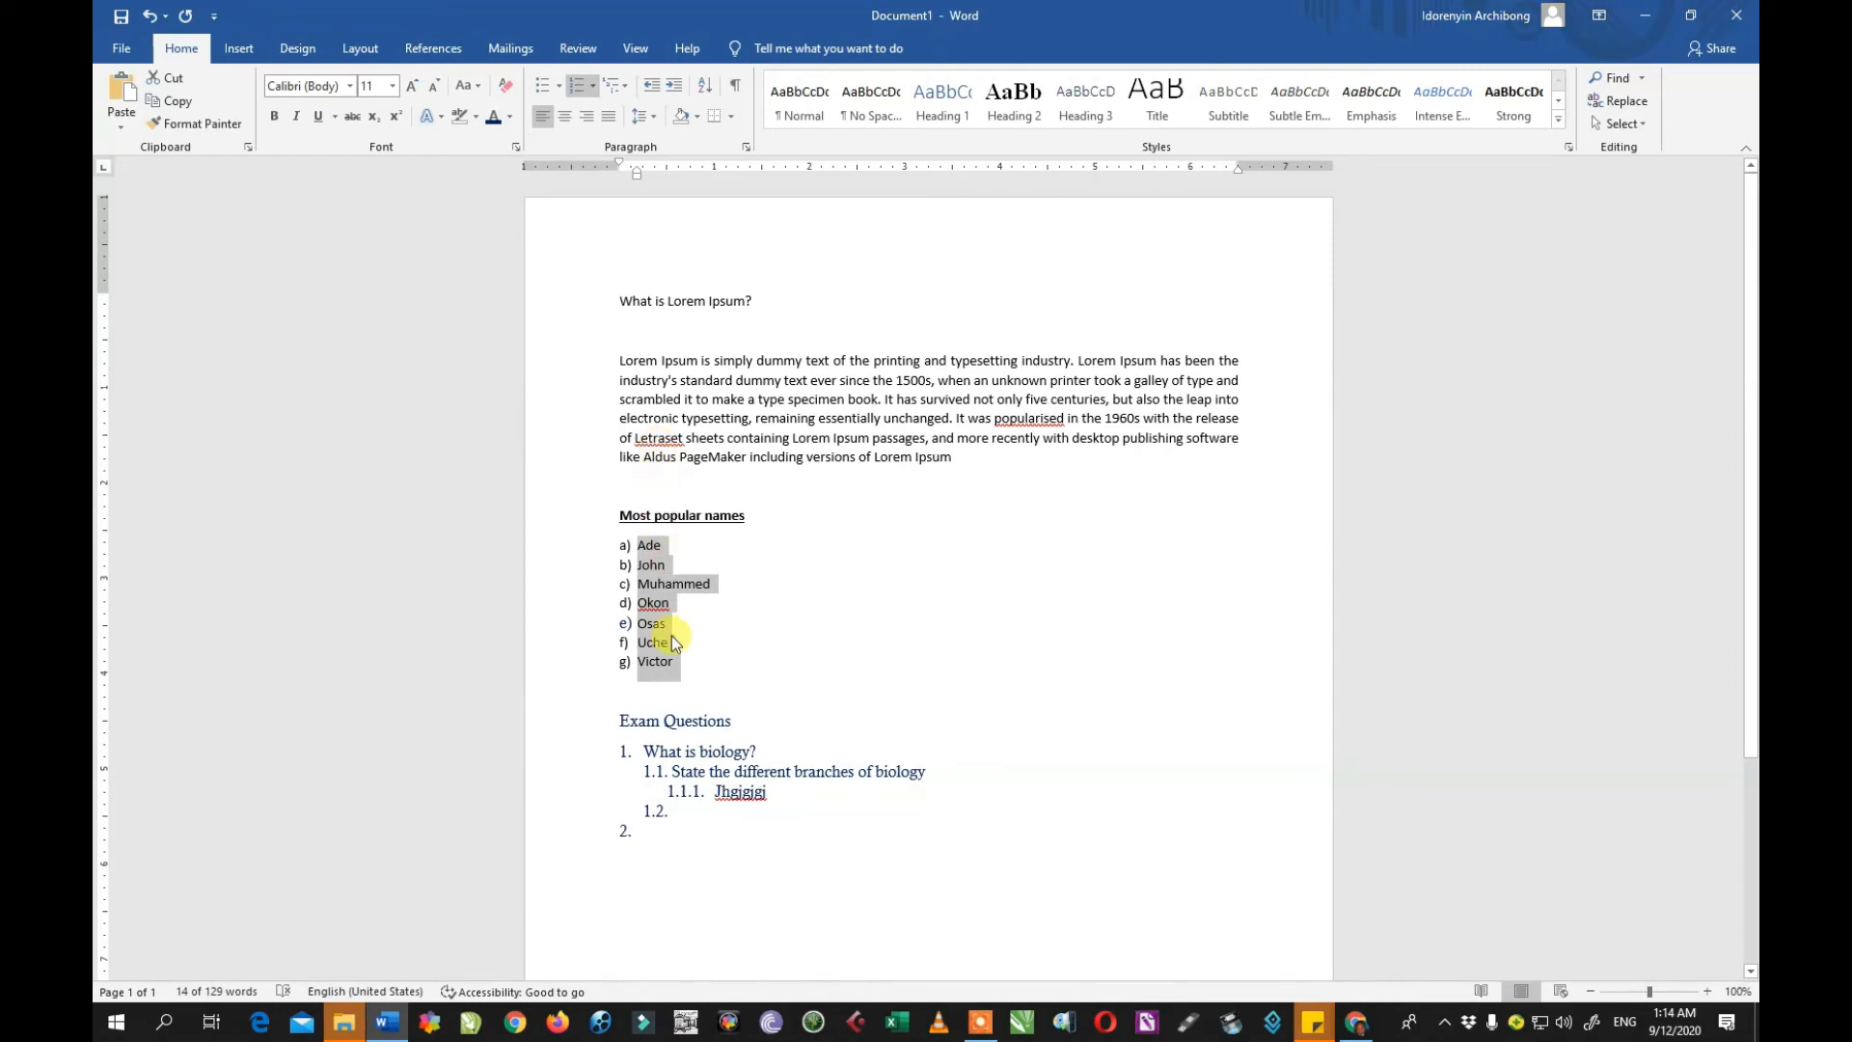
Step: Sort the names under "Most popular names" by paragraphs as text in descending order
{"action": "left_click", "coordinate": [702, 89]}
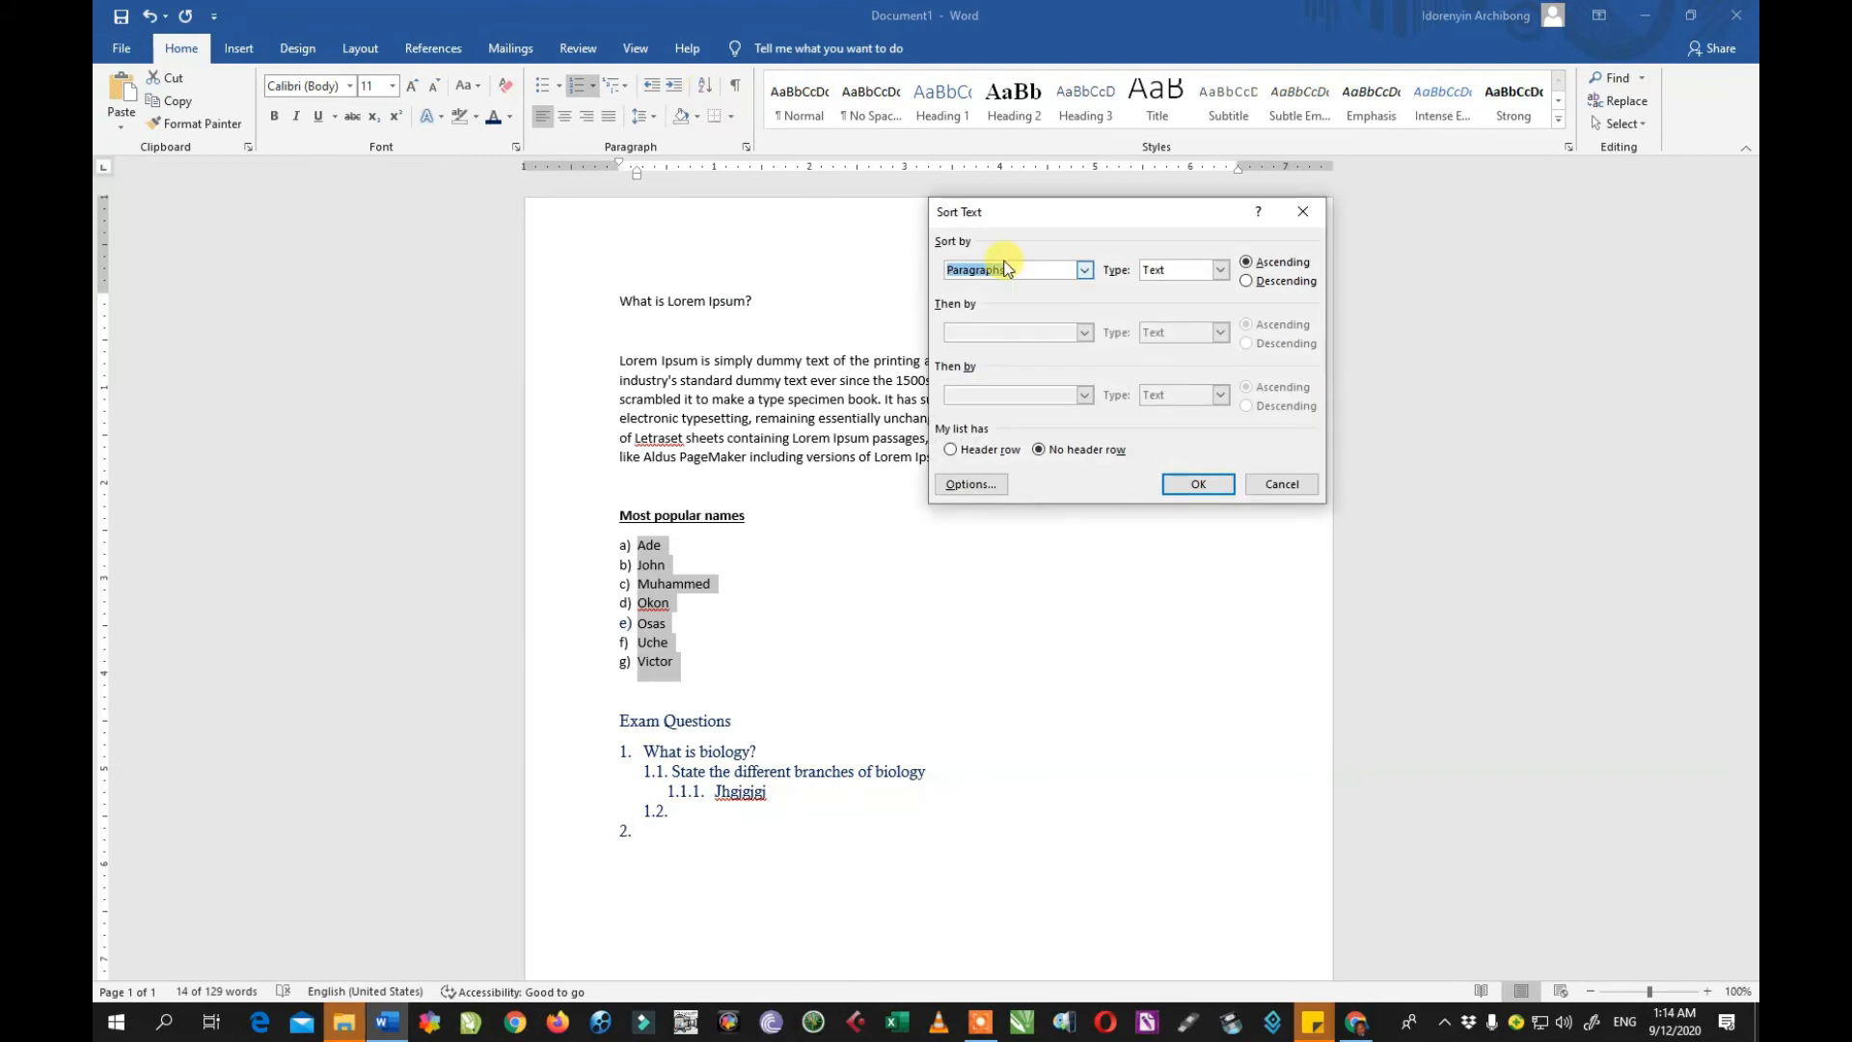
{"action": "left_click", "coordinate": [1249, 281]}
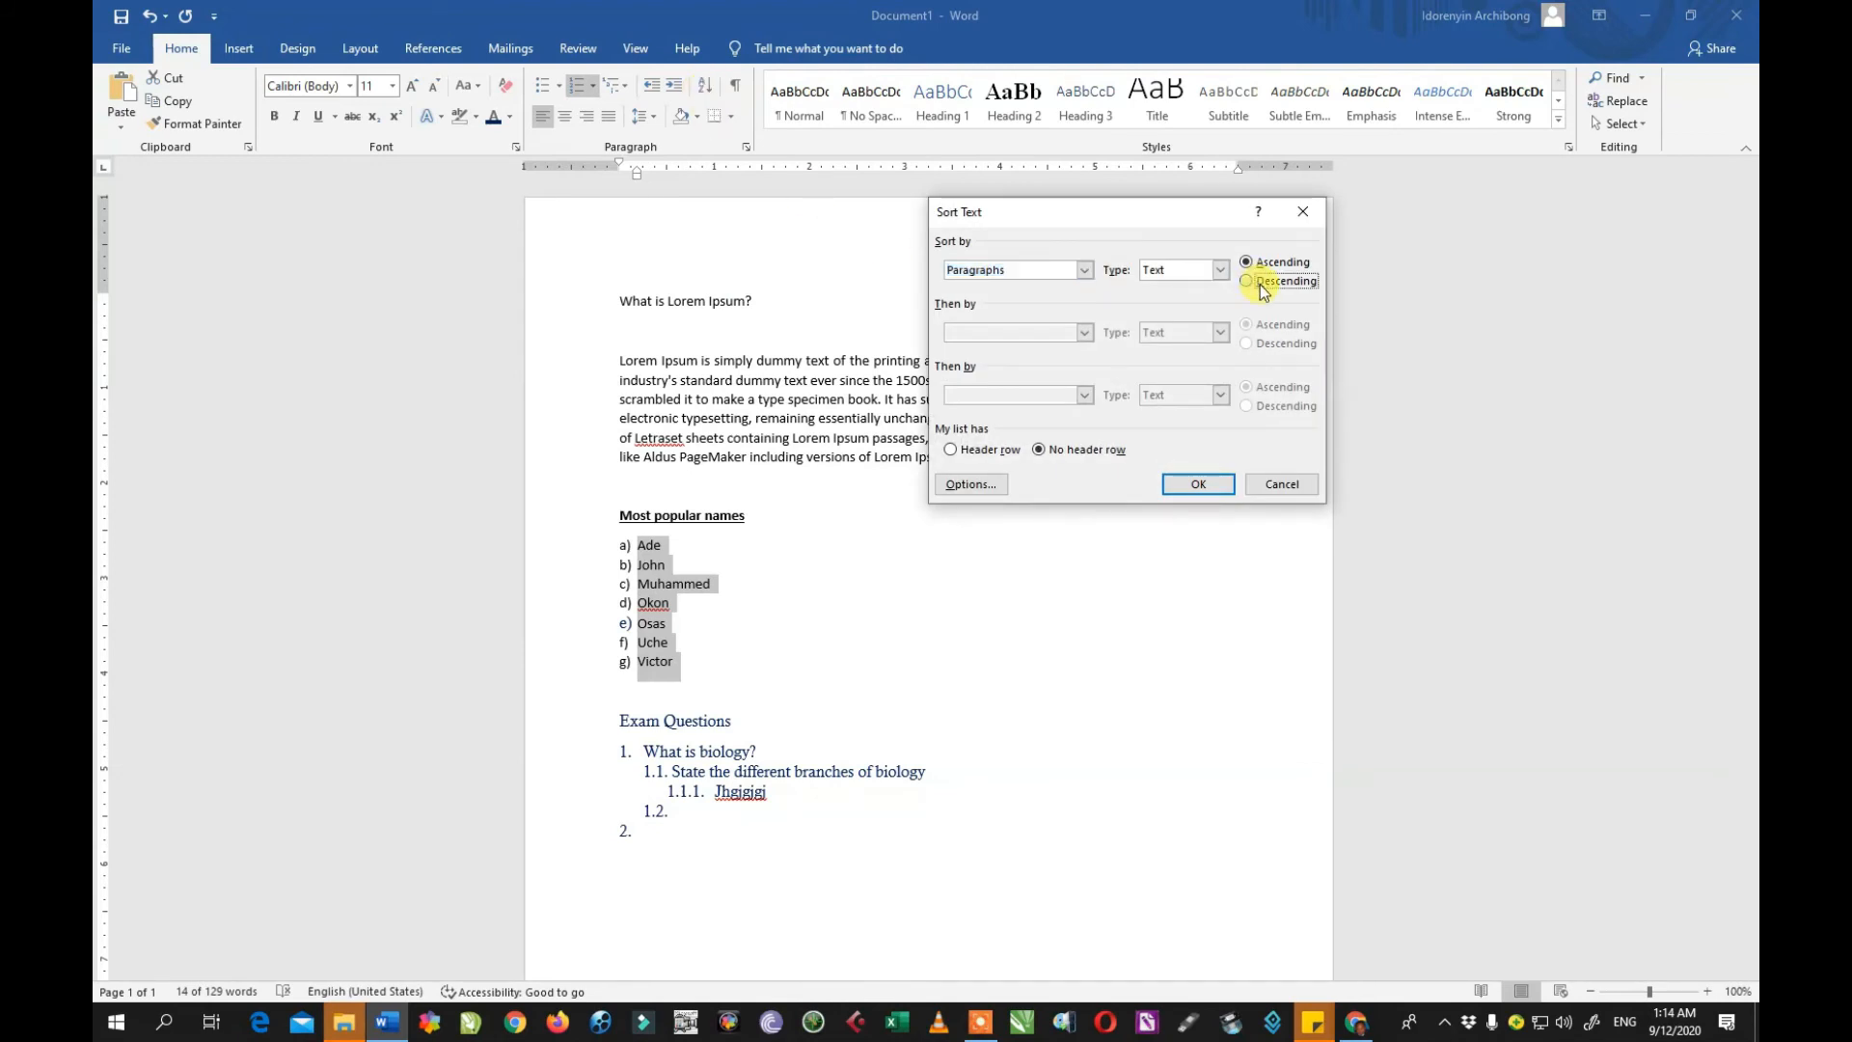
{"action": "left_click", "coordinate": [1196, 485]}
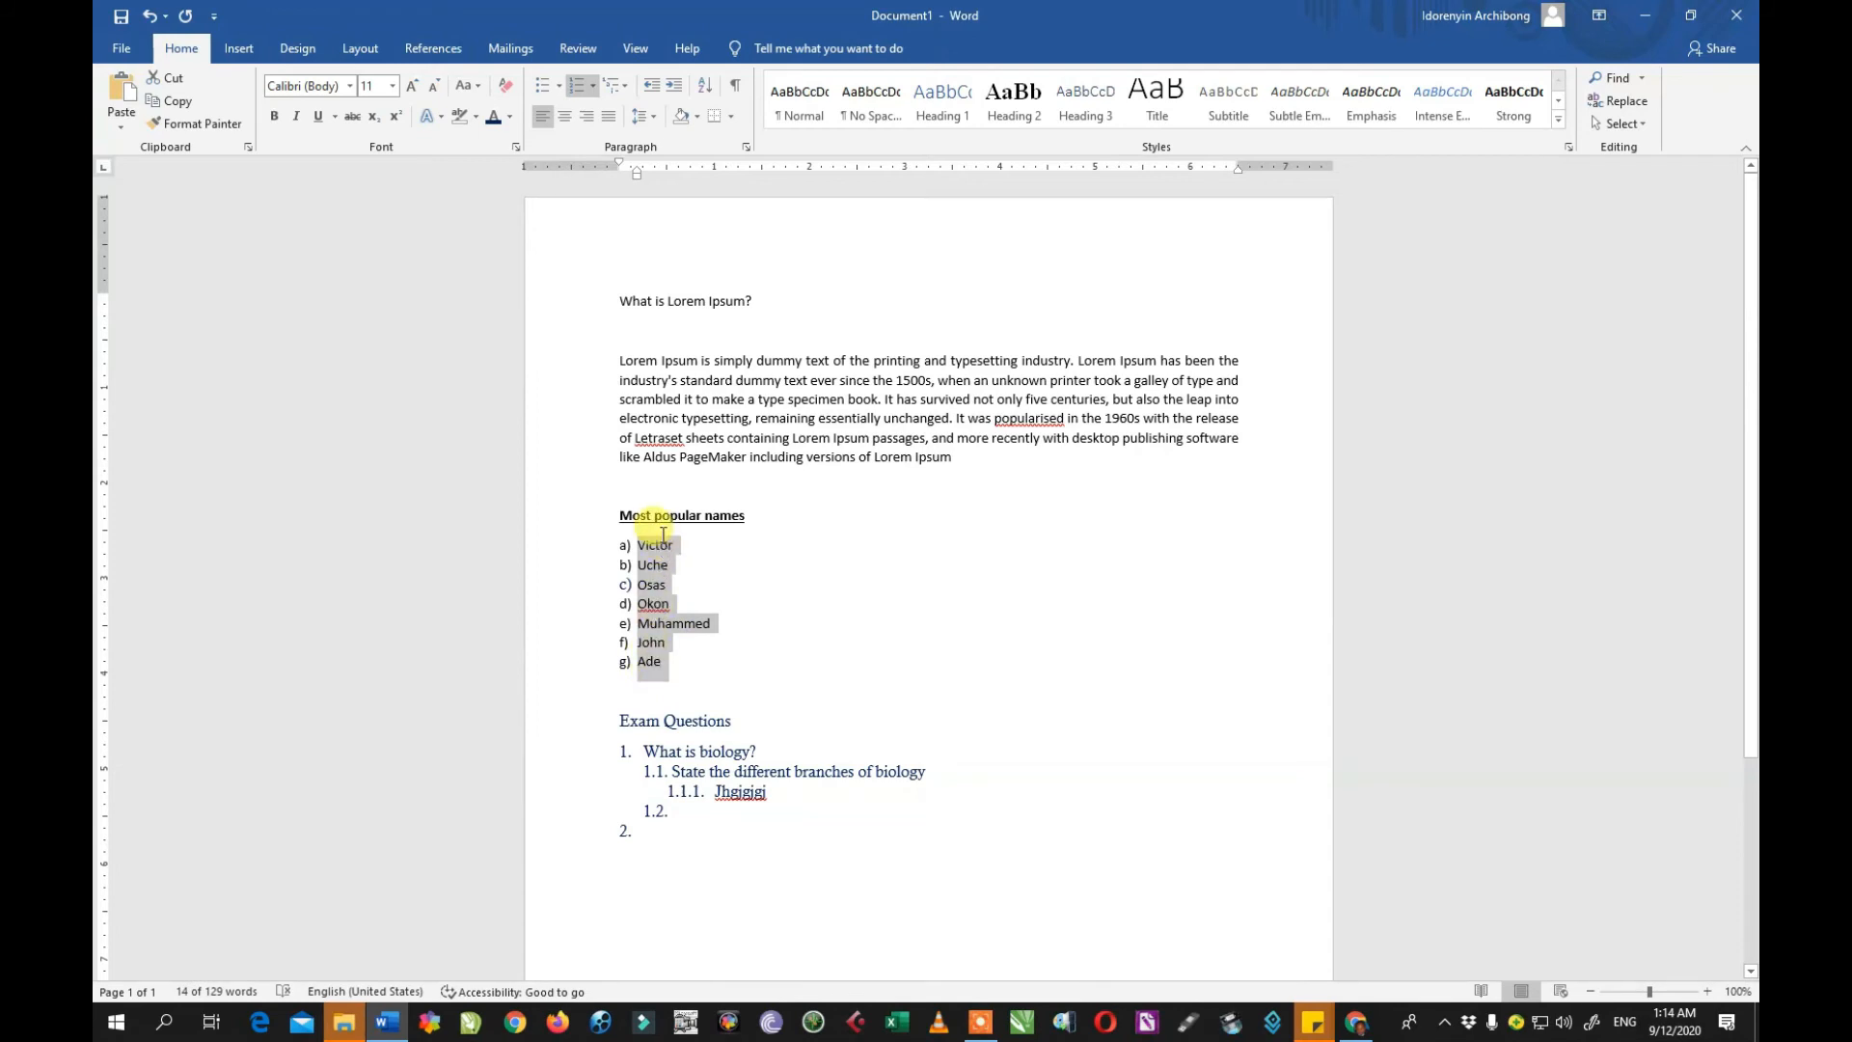
{"action": "left_click", "coordinate": [695, 623]}
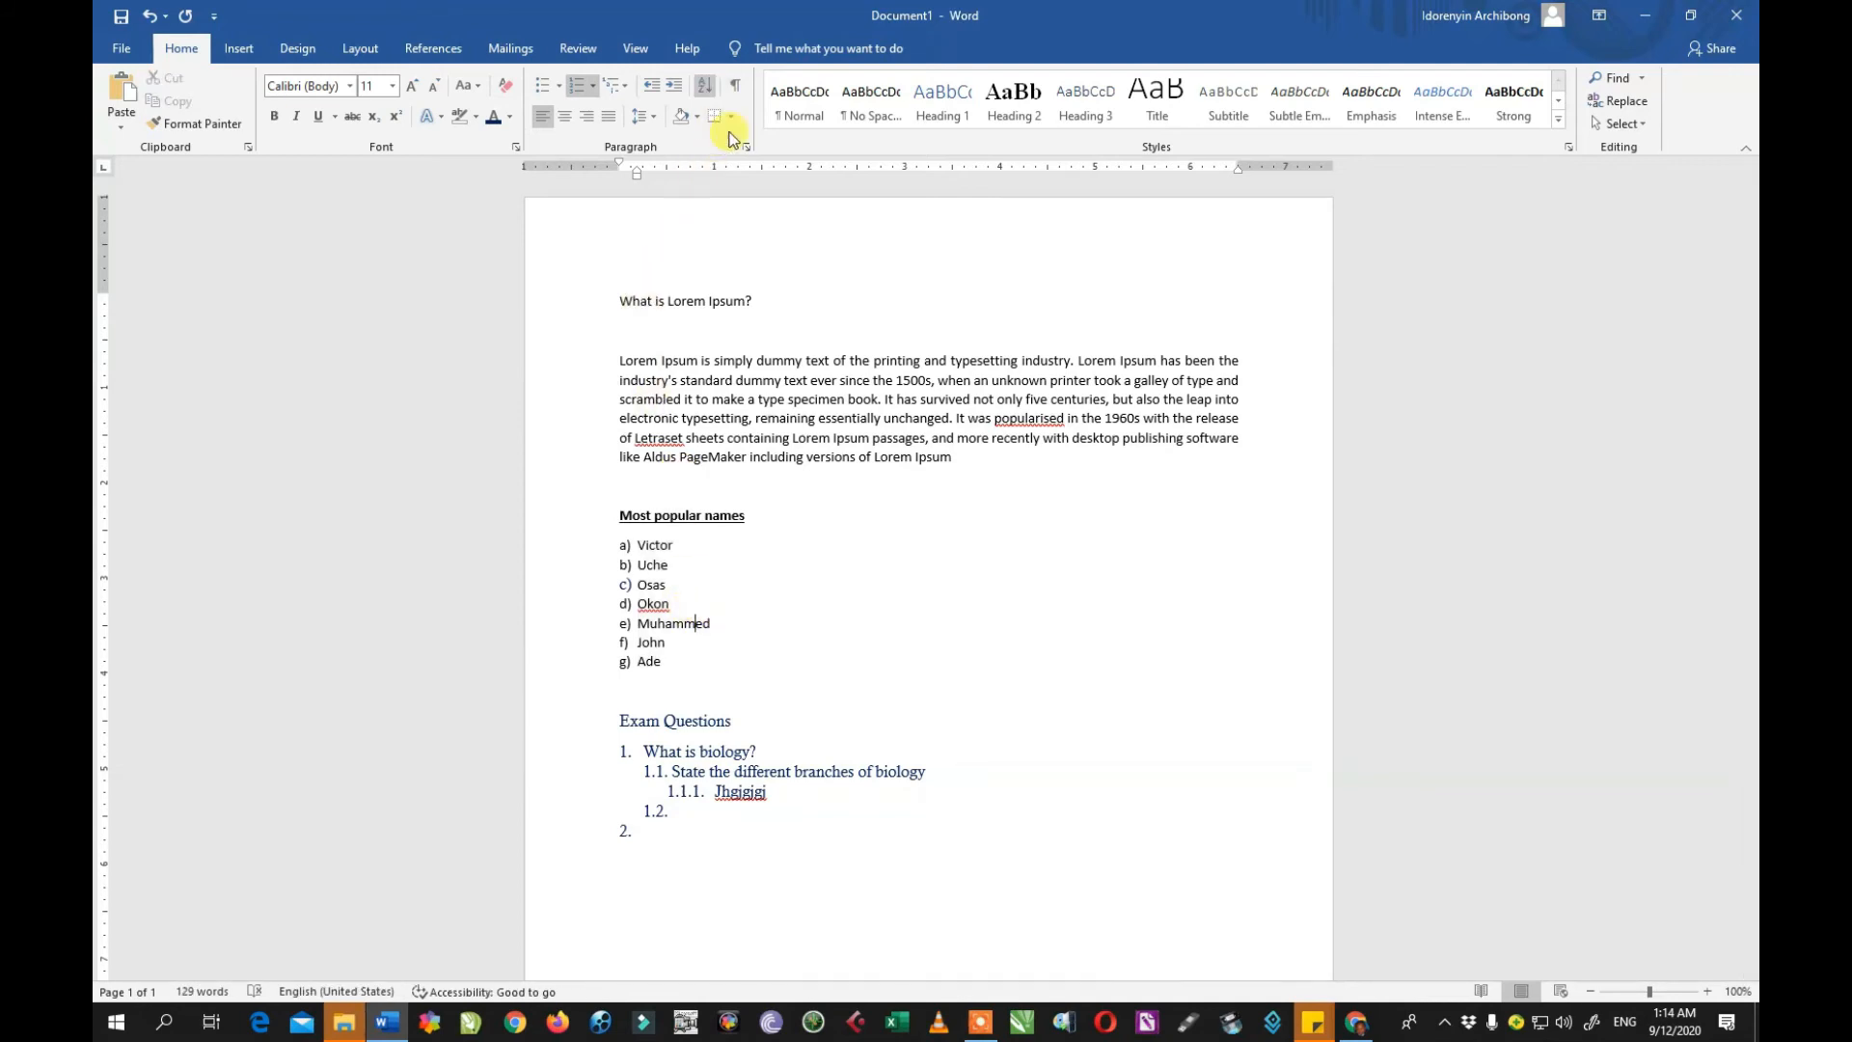
Step: Shade the seven list items under "Most popular names" with a green background
{"action": "left_click_drag", "start_coordinate": [669, 666], "coordinate": [625, 547]}
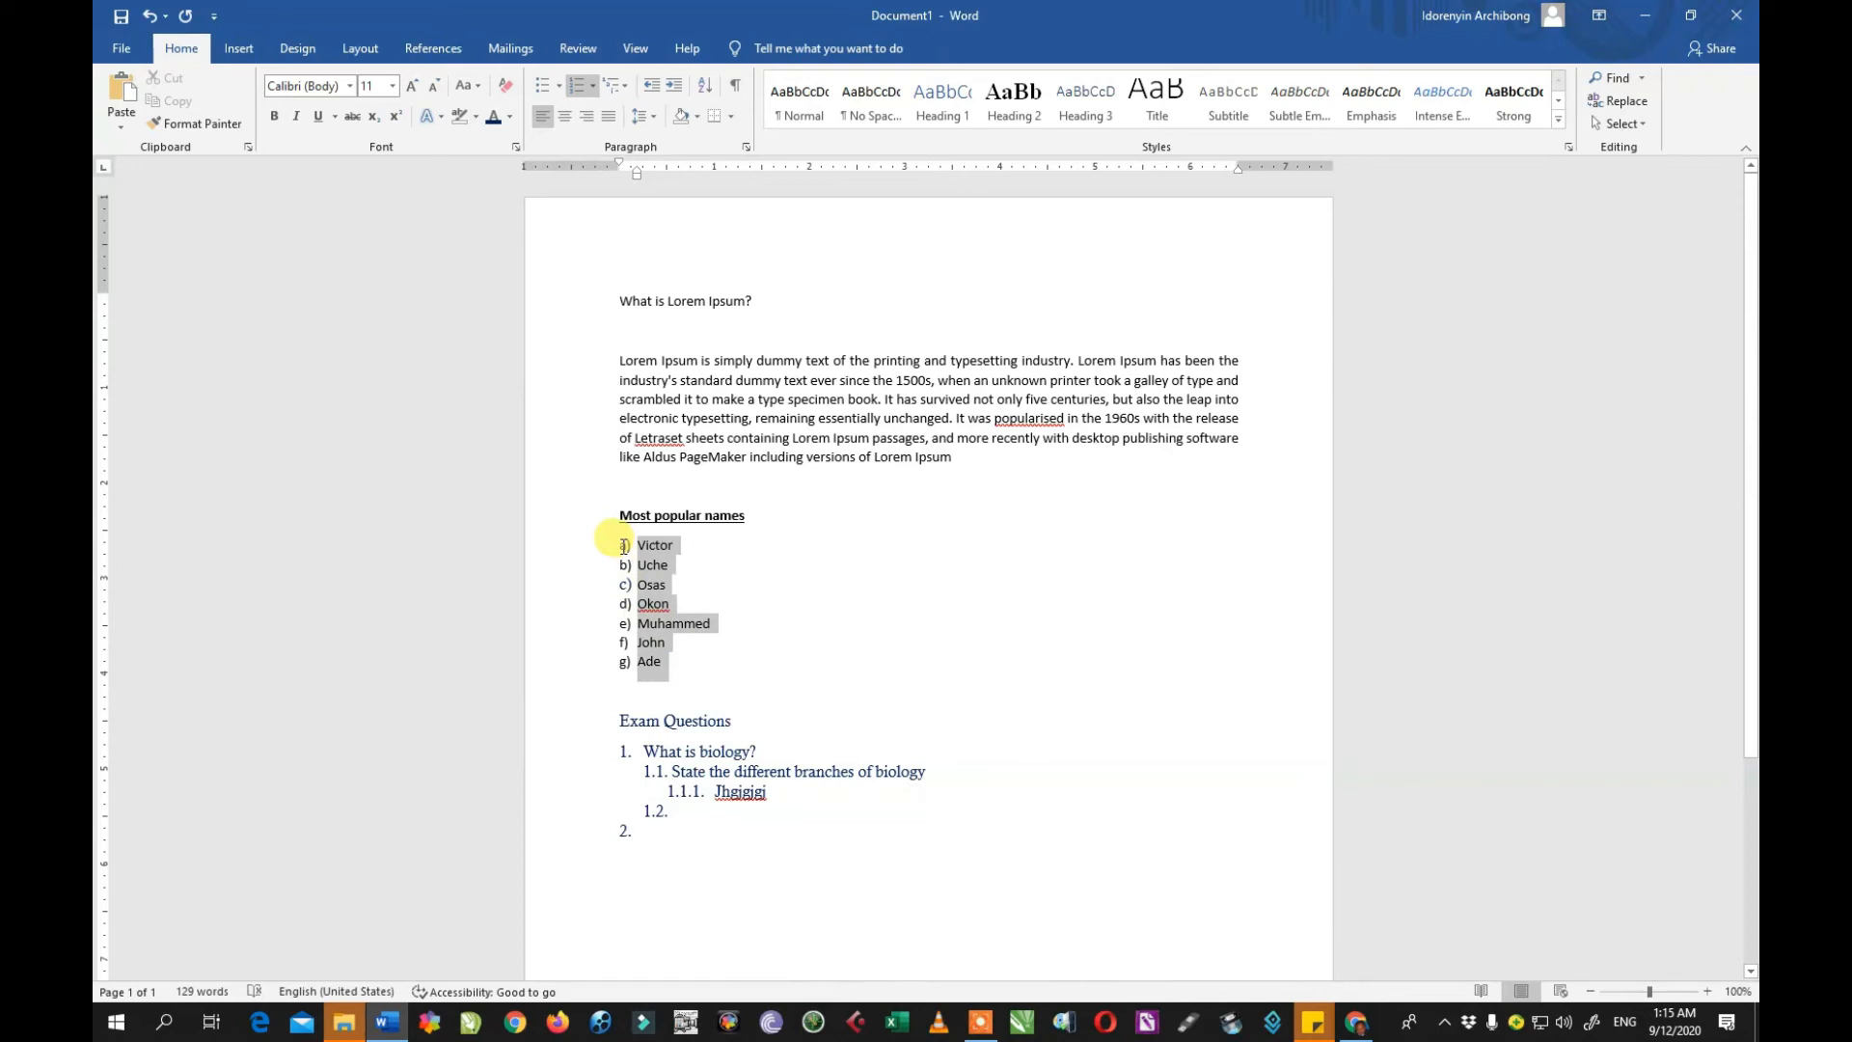
{"action": "left_click", "coordinate": [681, 672]}
{"action": "left_click_drag", "start_coordinate": [683, 673], "coordinate": [623, 545]}
{"action": "left_click", "coordinate": [731, 116]}
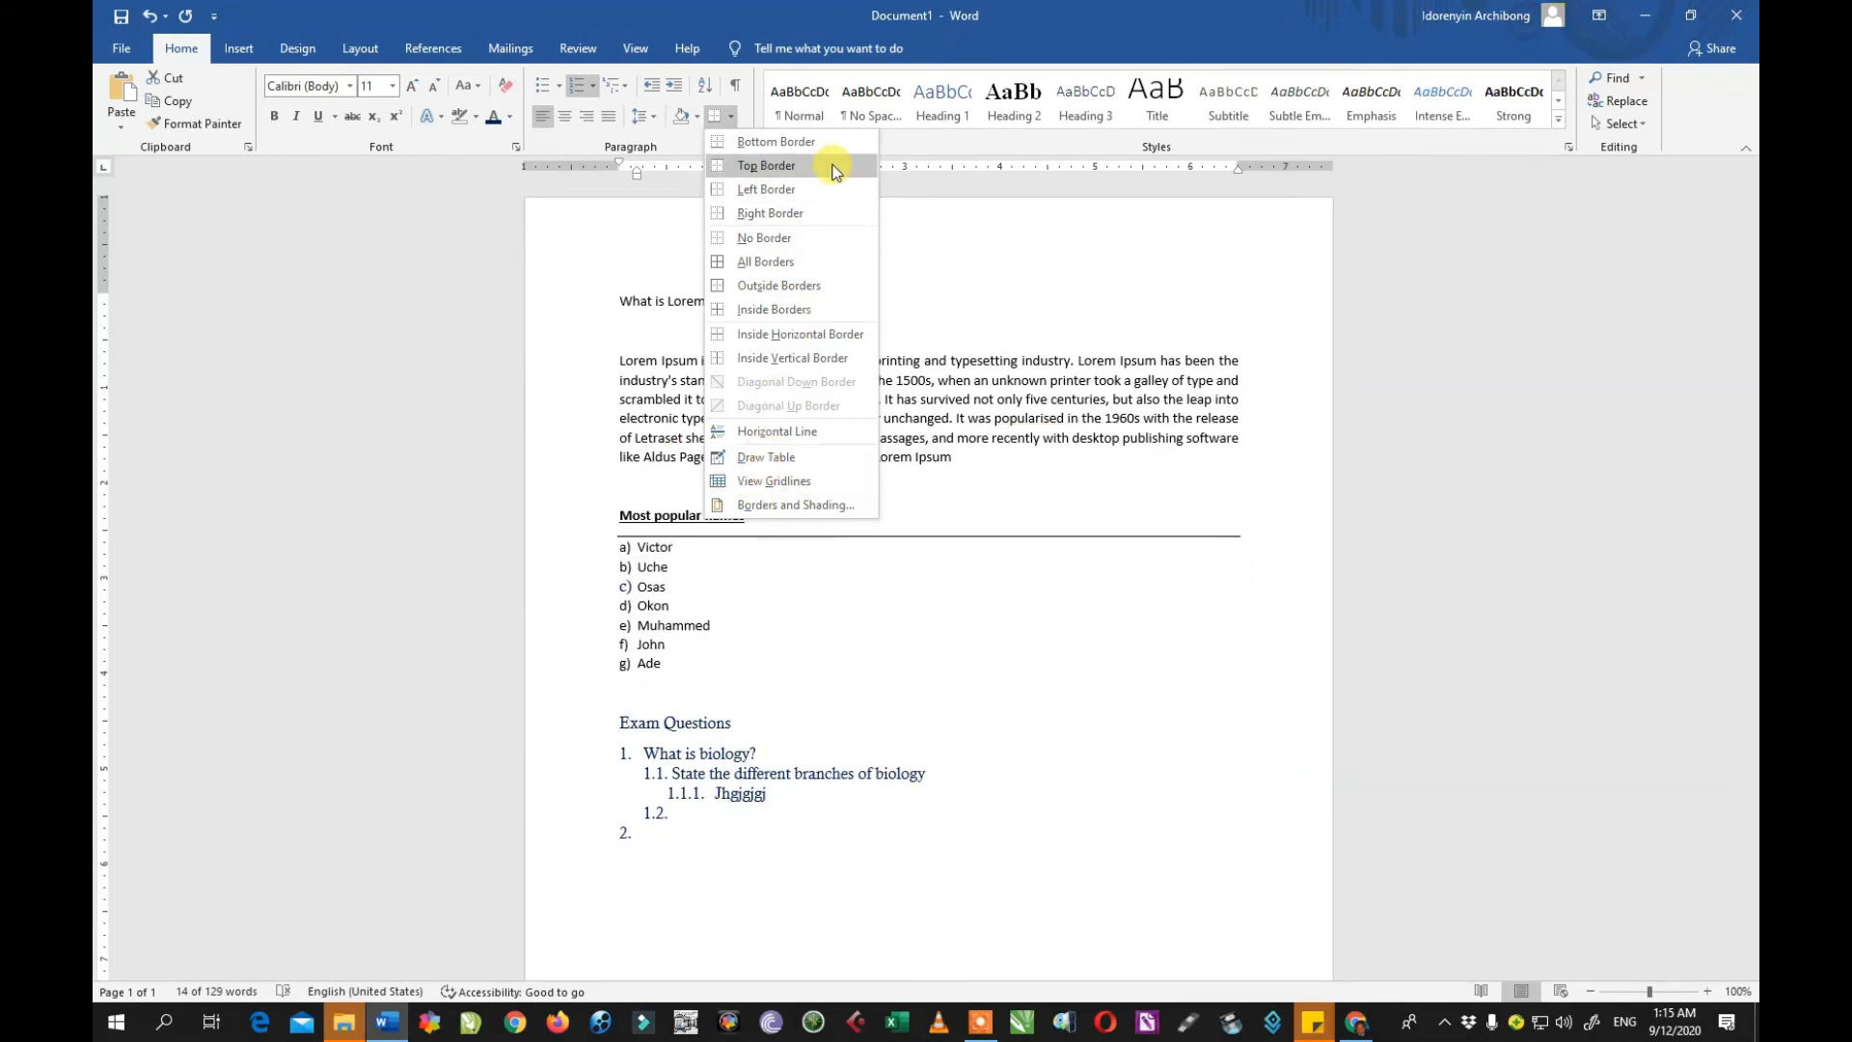
{"action": "left_click", "coordinate": [694, 123]}
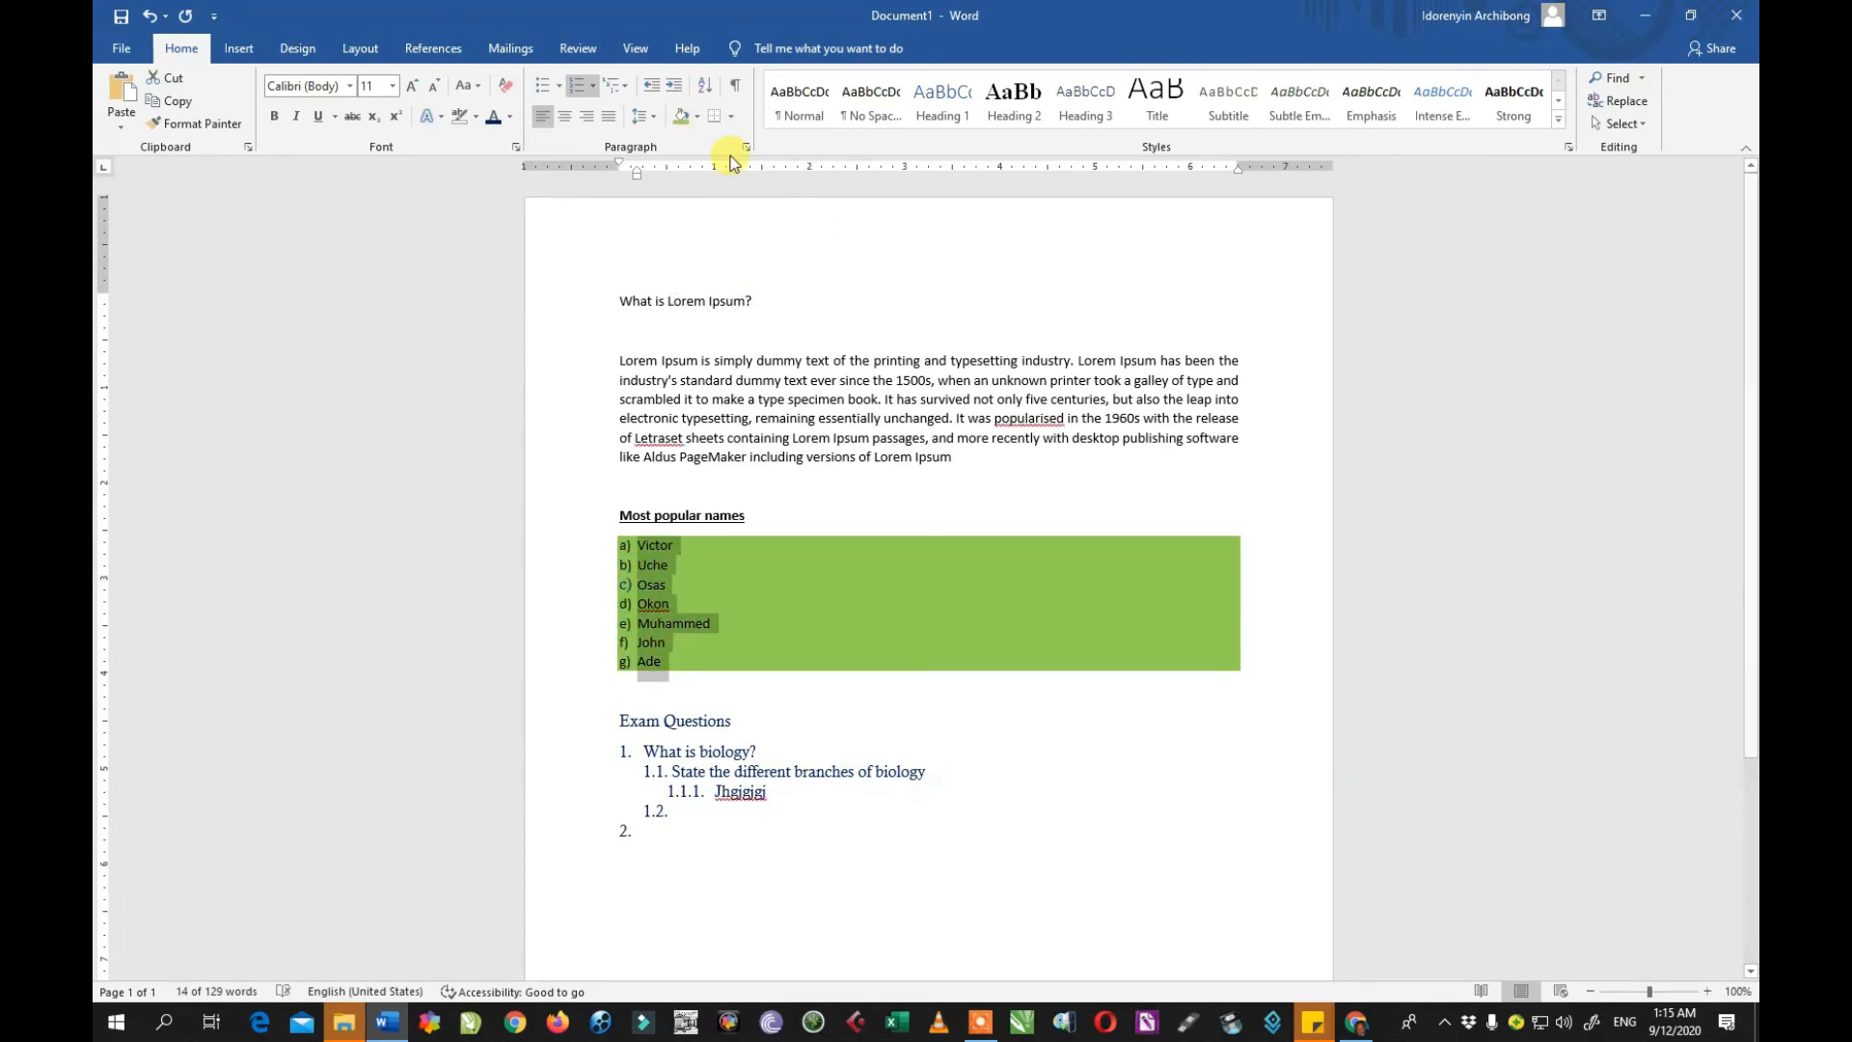
Step: Apply All Borders to the green-shaded list of names
{"action": "left_click", "coordinate": [730, 116]}
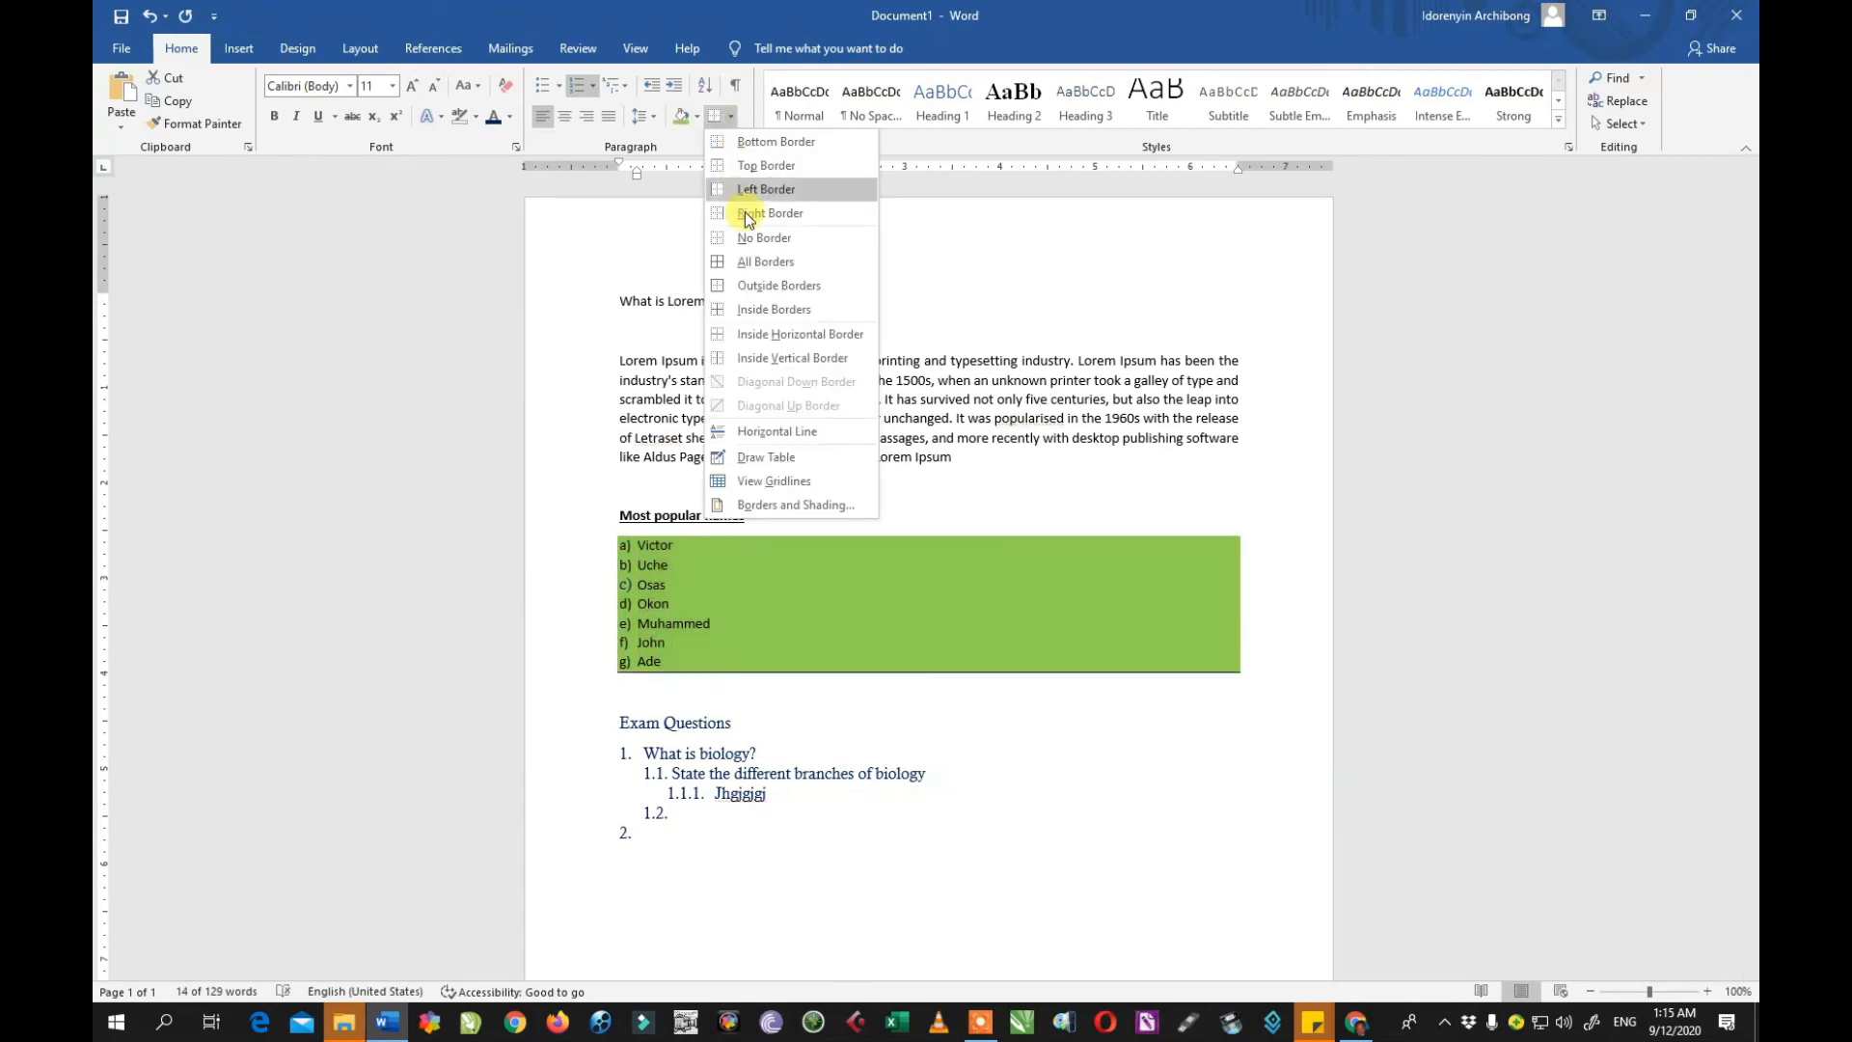
{"action": "left_click", "coordinate": [748, 261]}
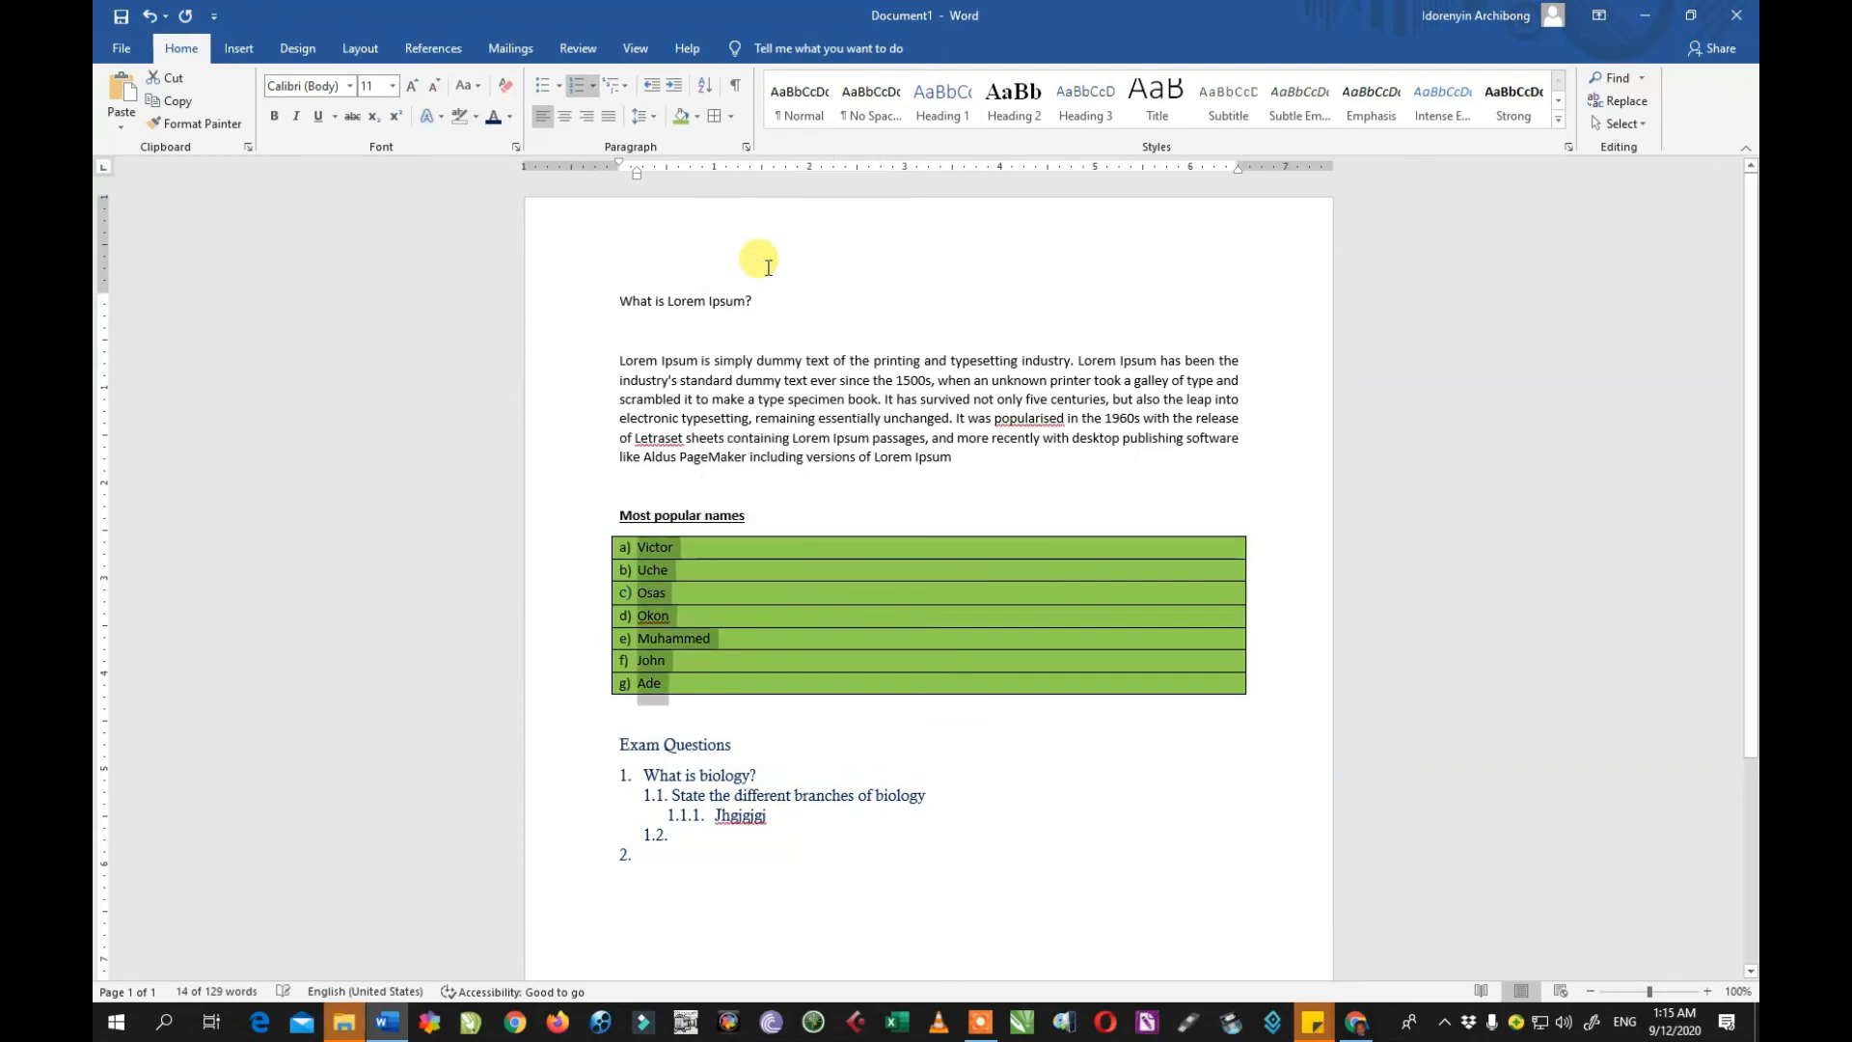
{"action": "left_click", "coordinate": [934, 549]}
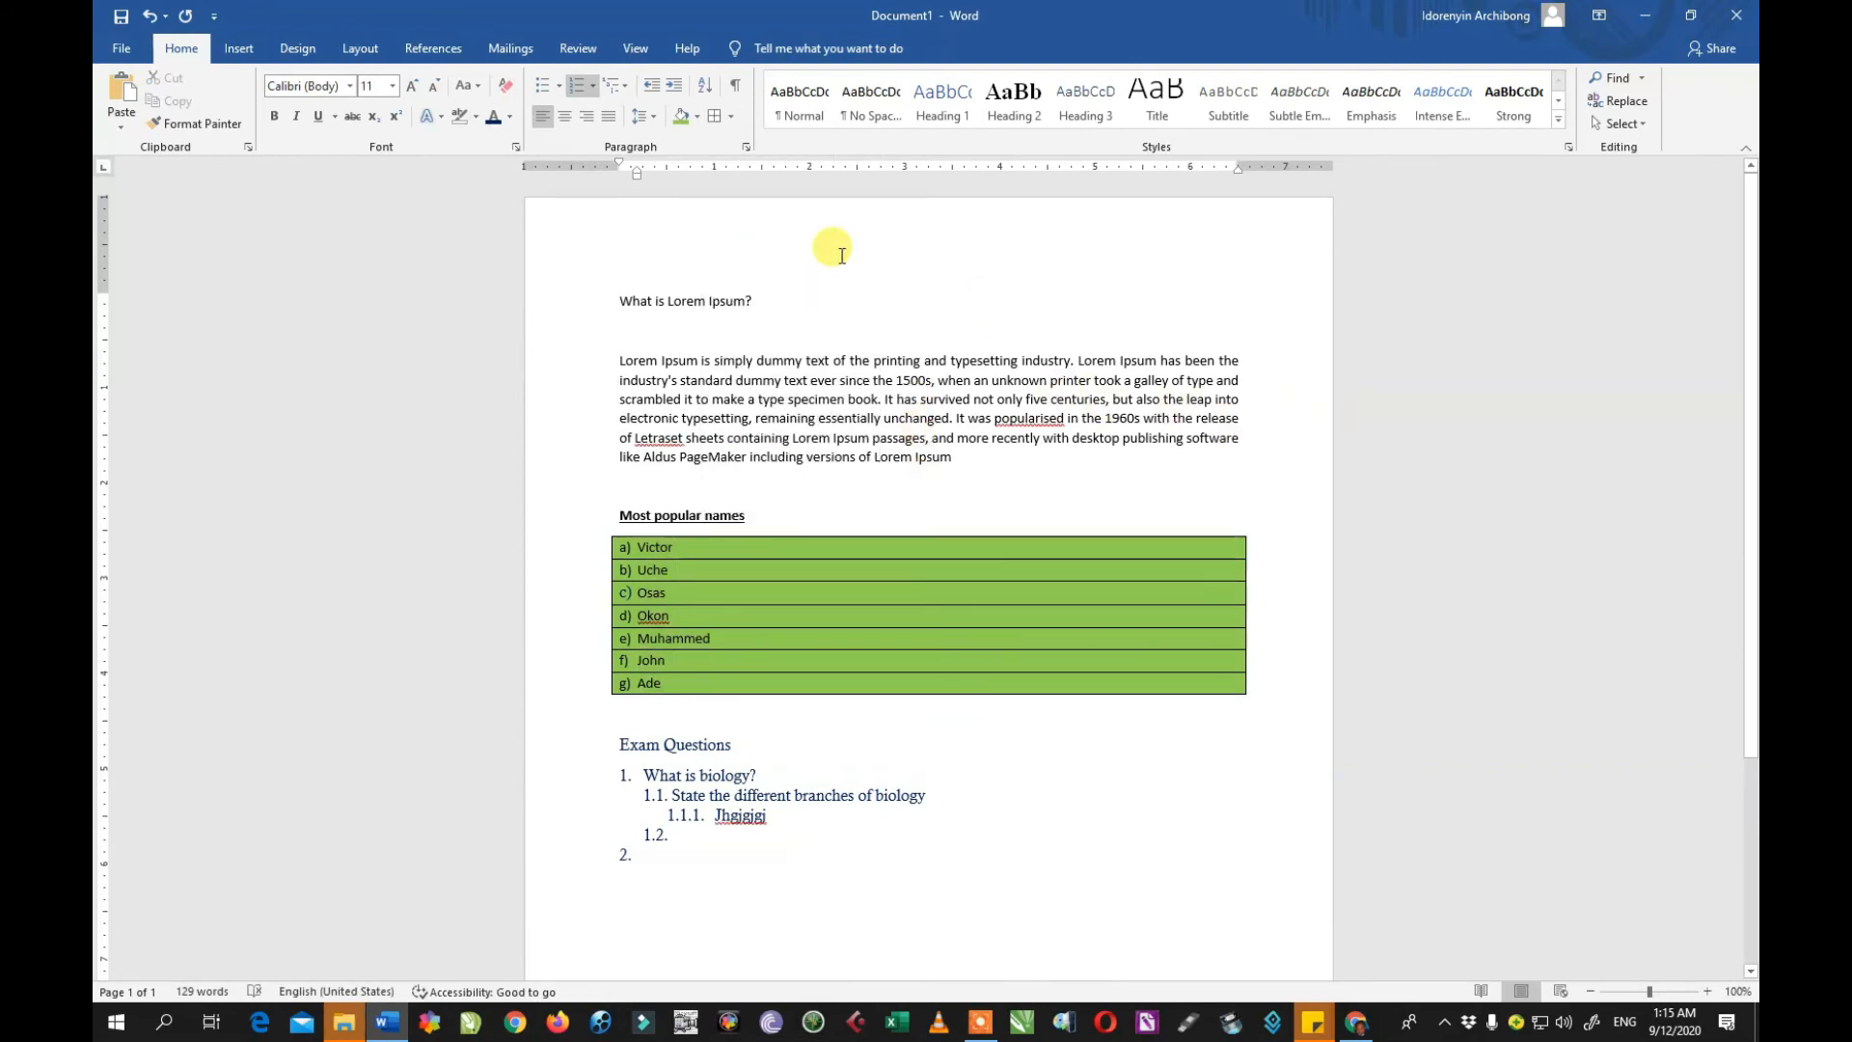
Step: Preview quick styles such as Normal, No Spacing, Title and Subtitle on the first list item and look through the full style gallery
{"action": "left_click", "coordinate": [769, 108]}
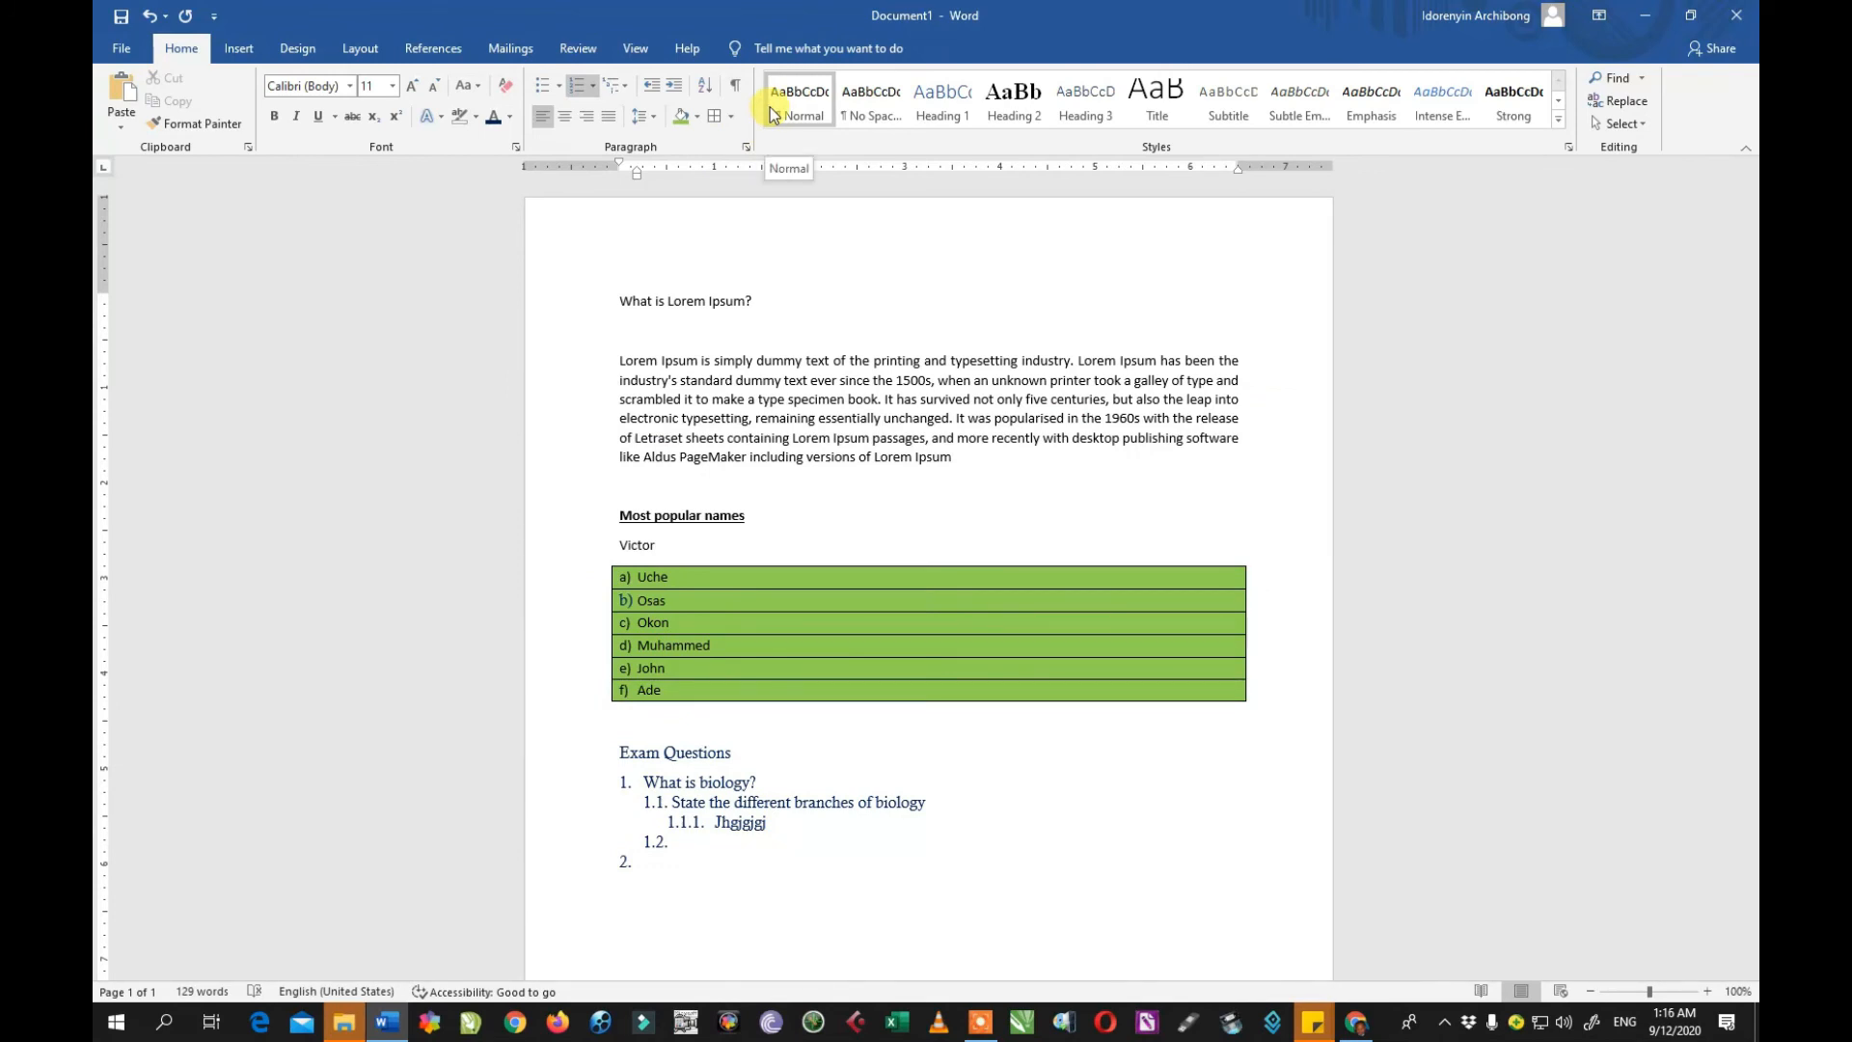
{"action": "left_click", "coordinate": [871, 102]}
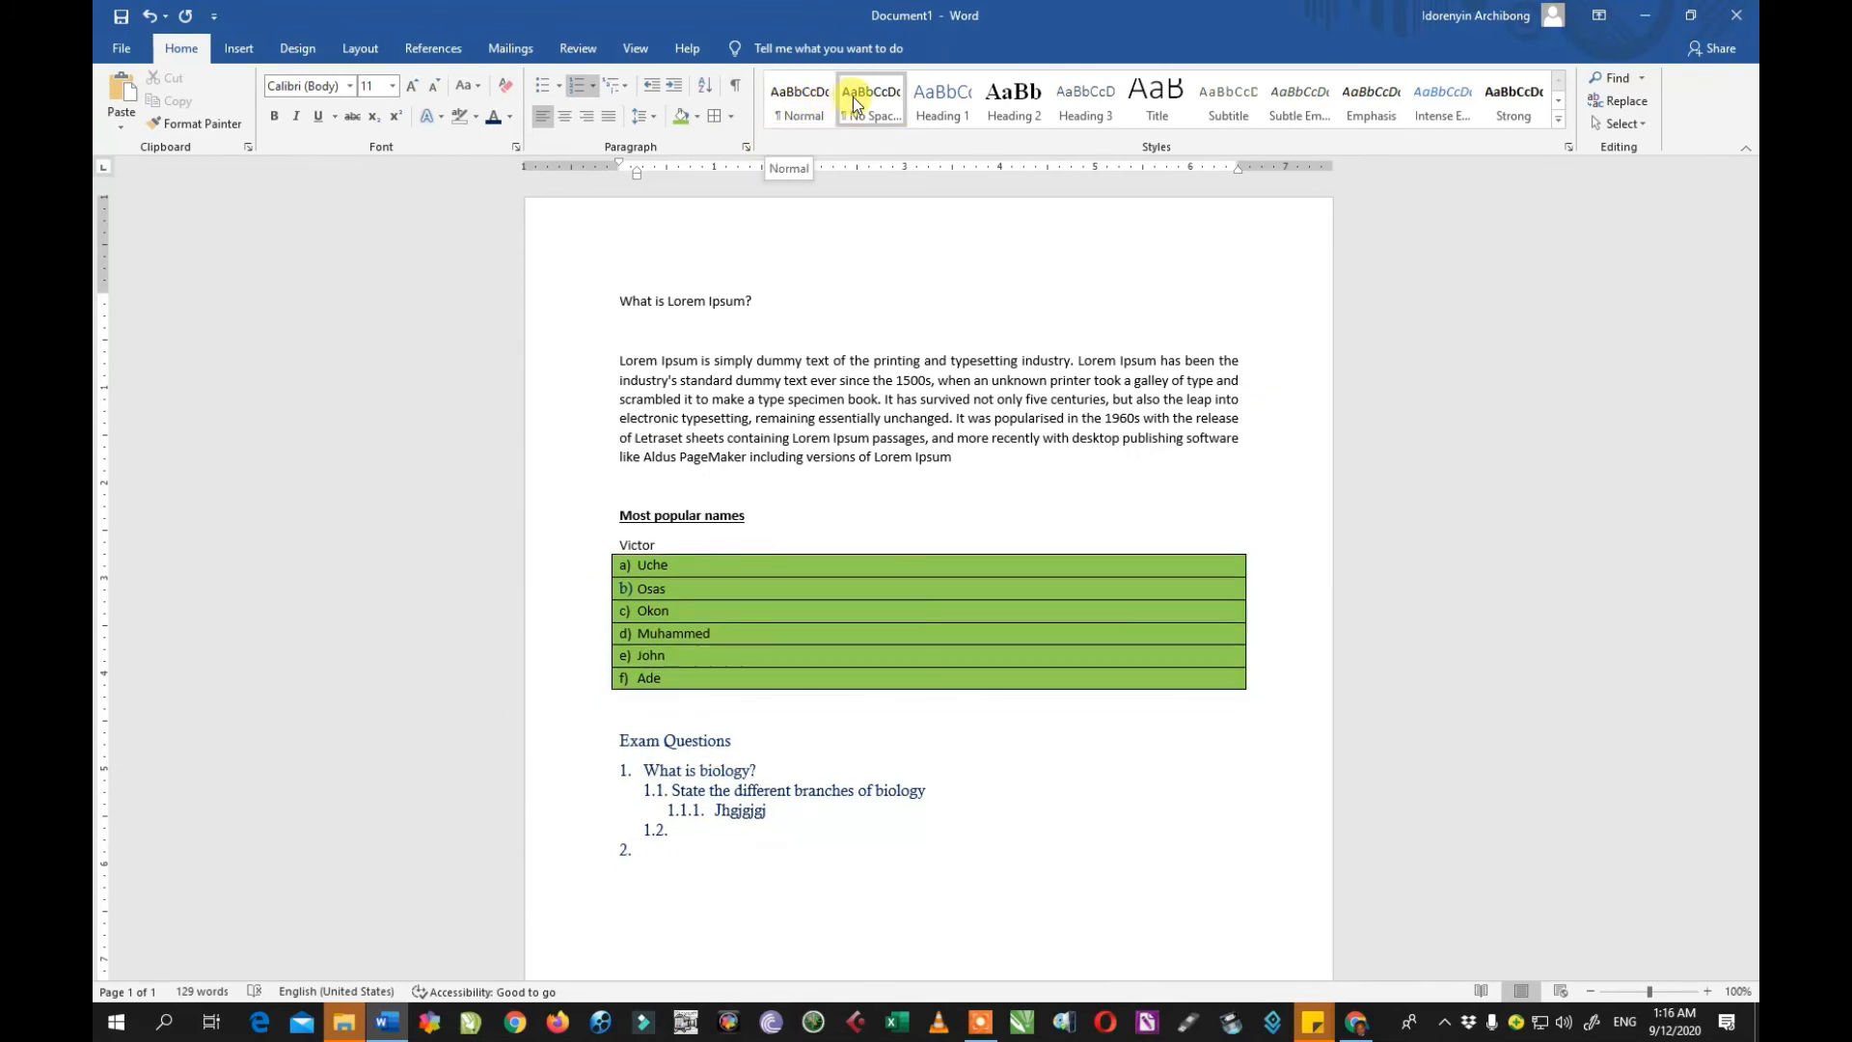
{"action": "left_click", "coordinate": [934, 97]}
{"action": "left_click", "coordinate": [1013, 97]}
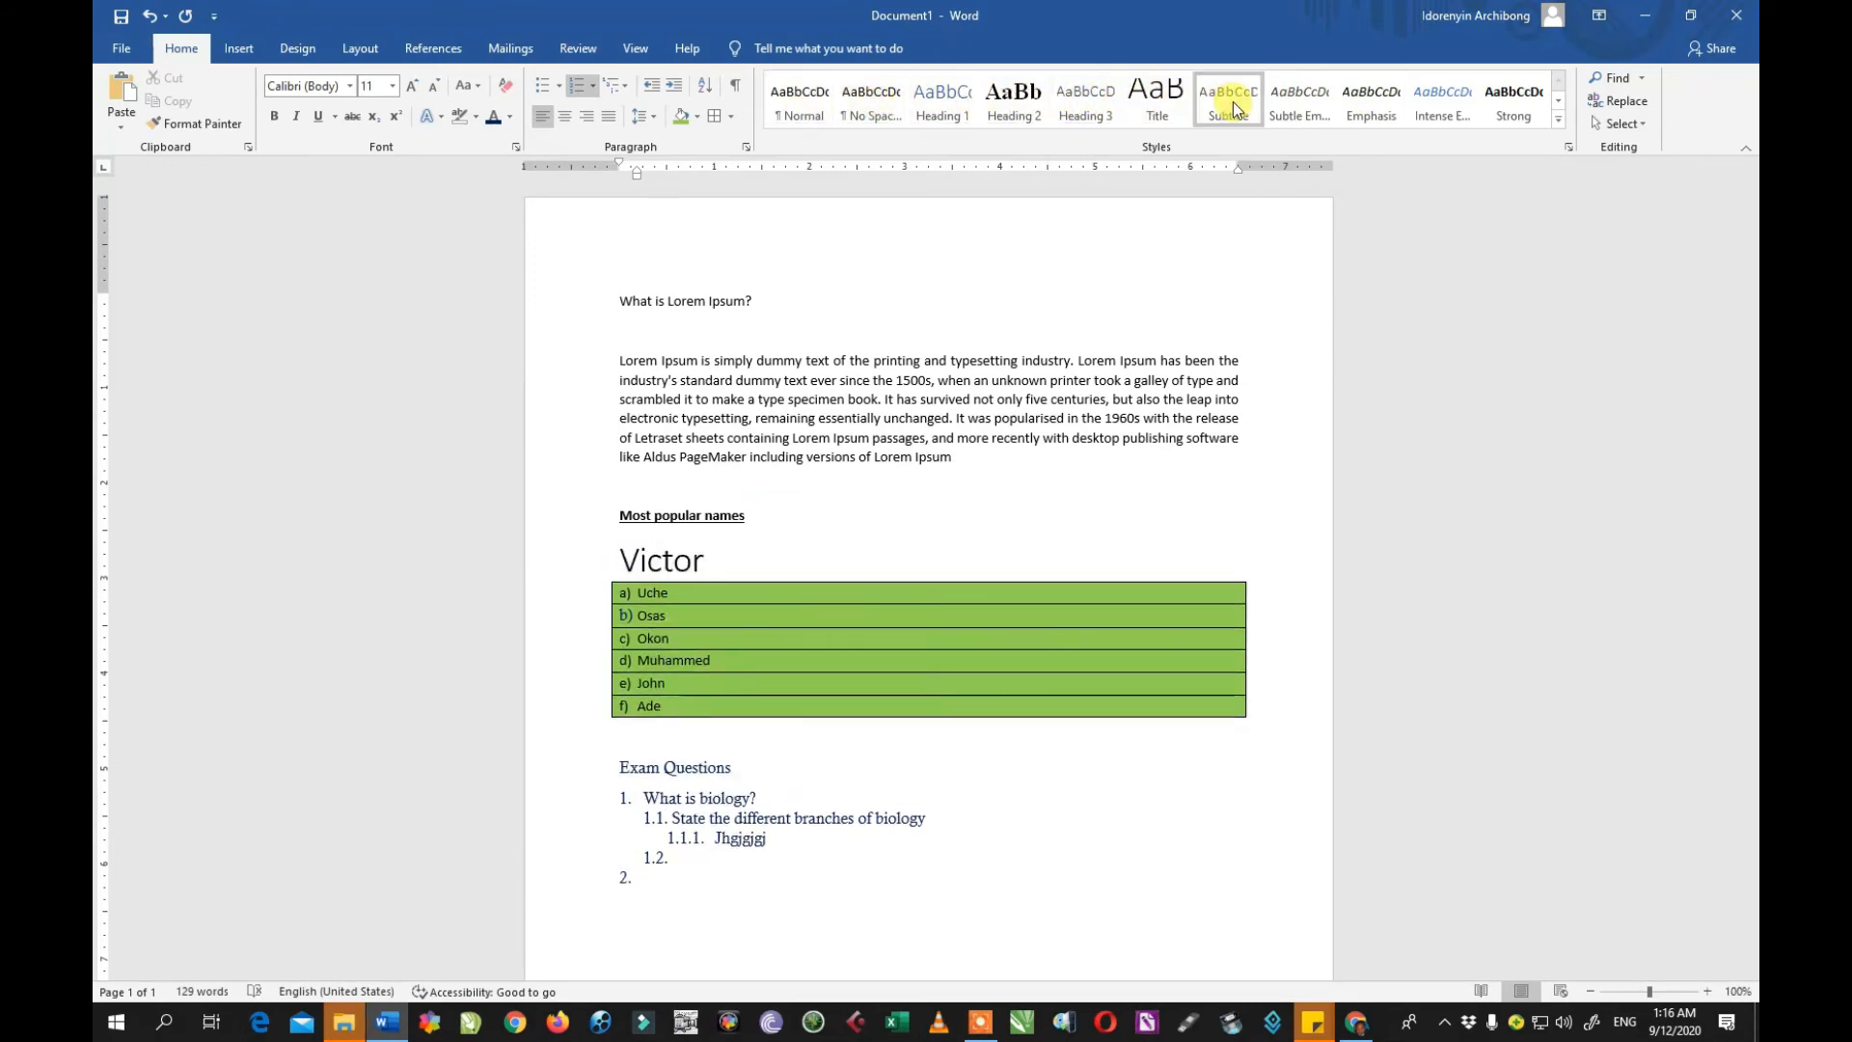
{"action": "left_click", "coordinate": [1558, 120]}
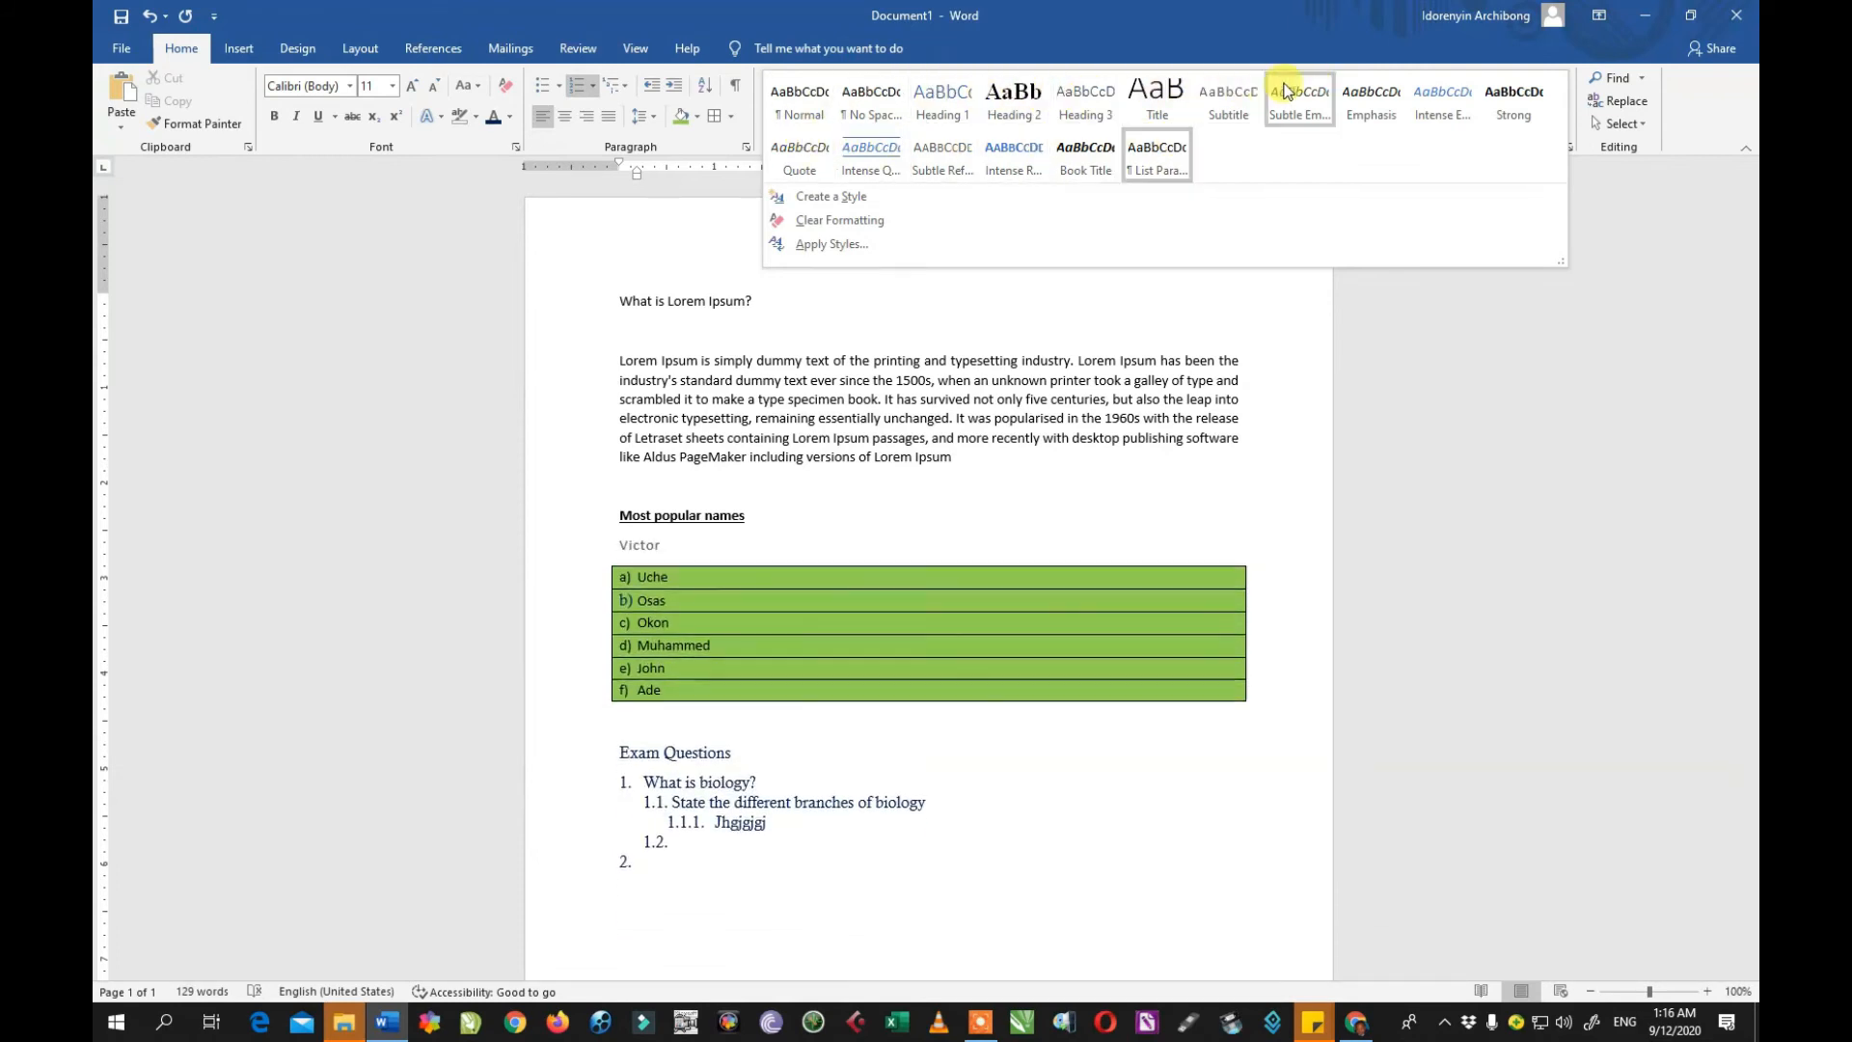
{"action": "left_click", "coordinate": [1164, 329]}
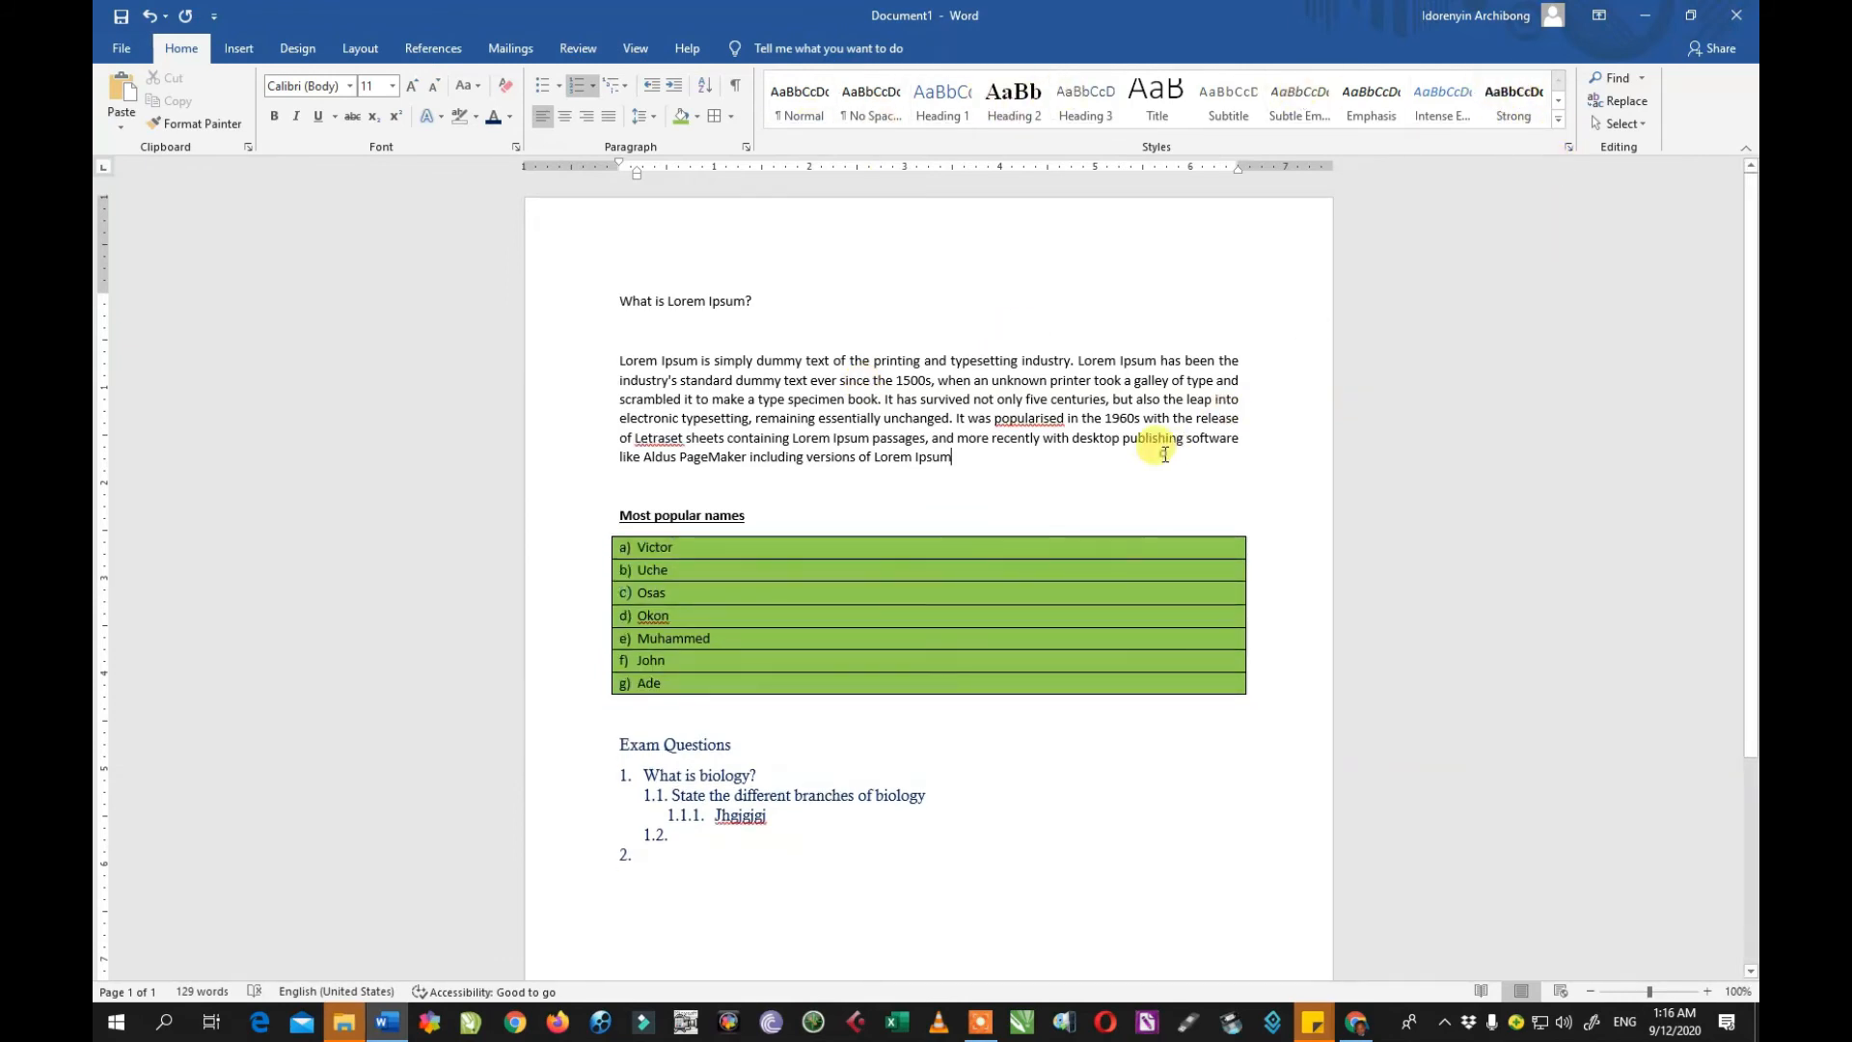
Step: Search the document for the word "five"
{"action": "scroll", "coordinate": [814, 463], "scroll_direction": "down", "scroll_amount": 5}
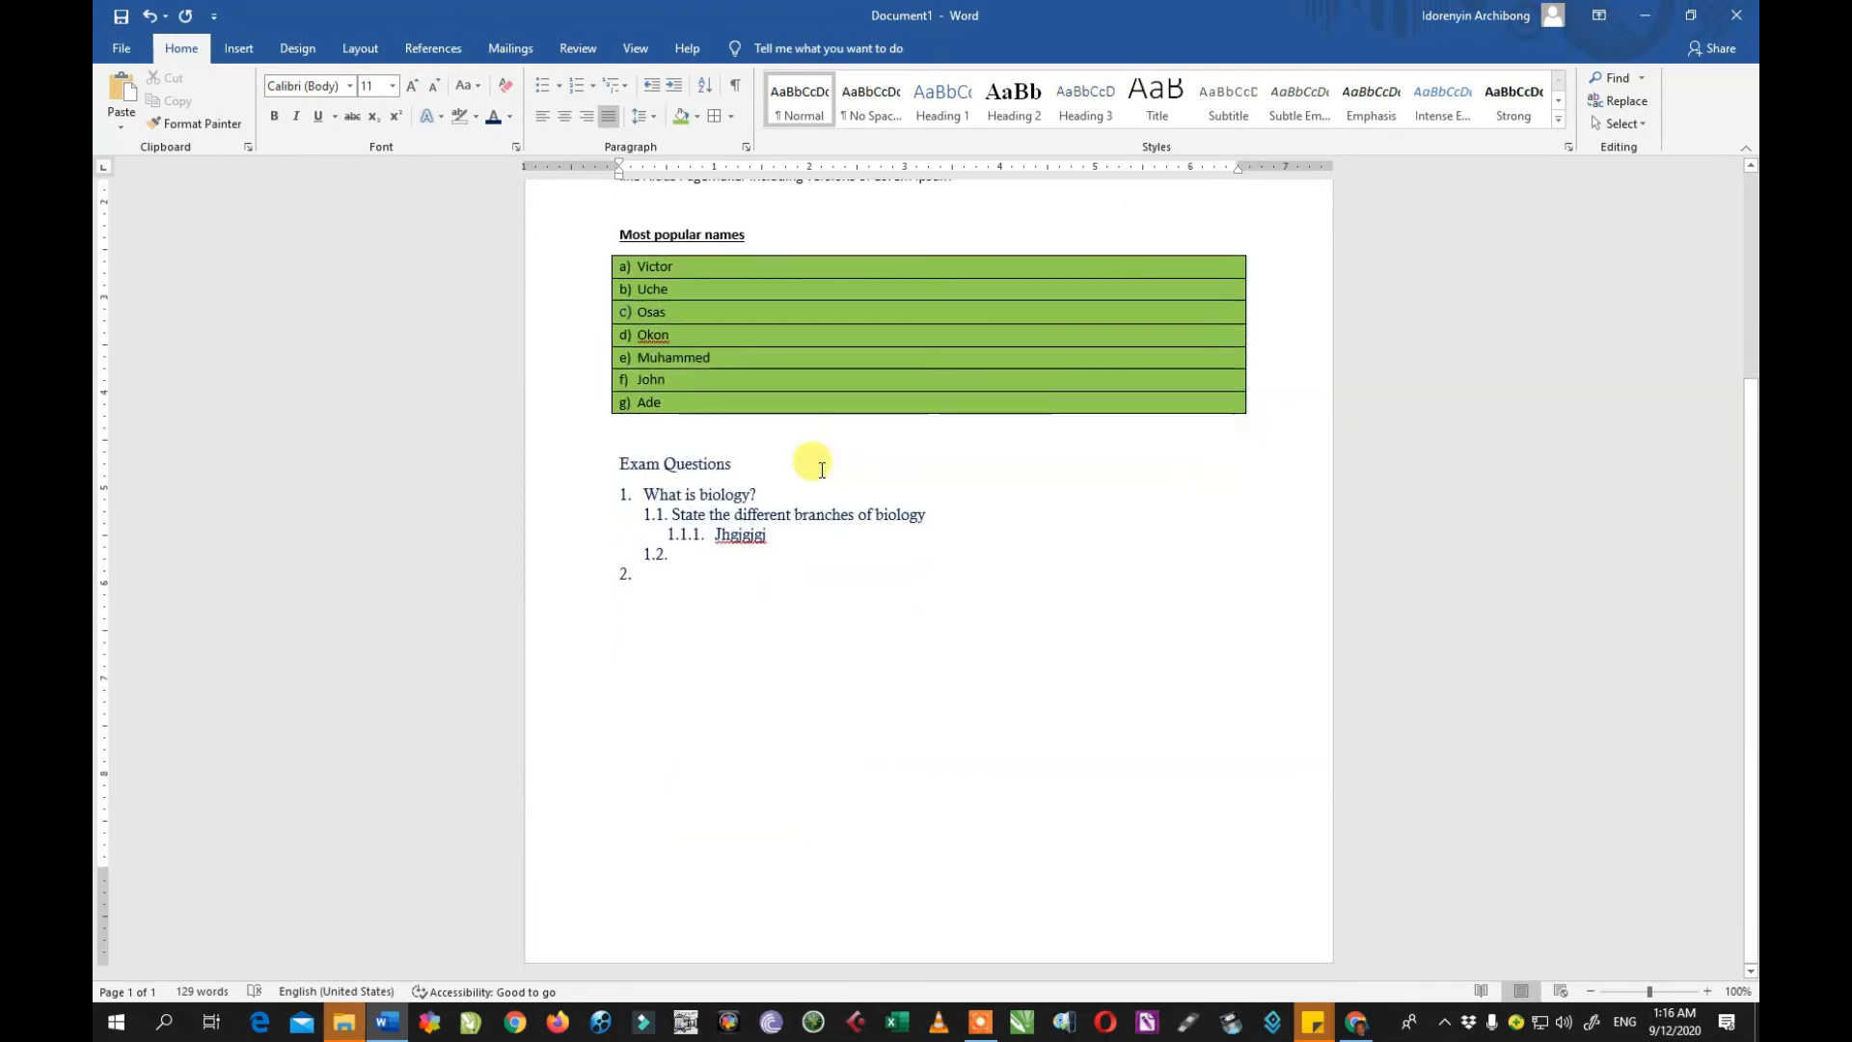
{"action": "scroll", "coordinate": [816, 467], "scroll_direction": "up", "scroll_amount": 5}
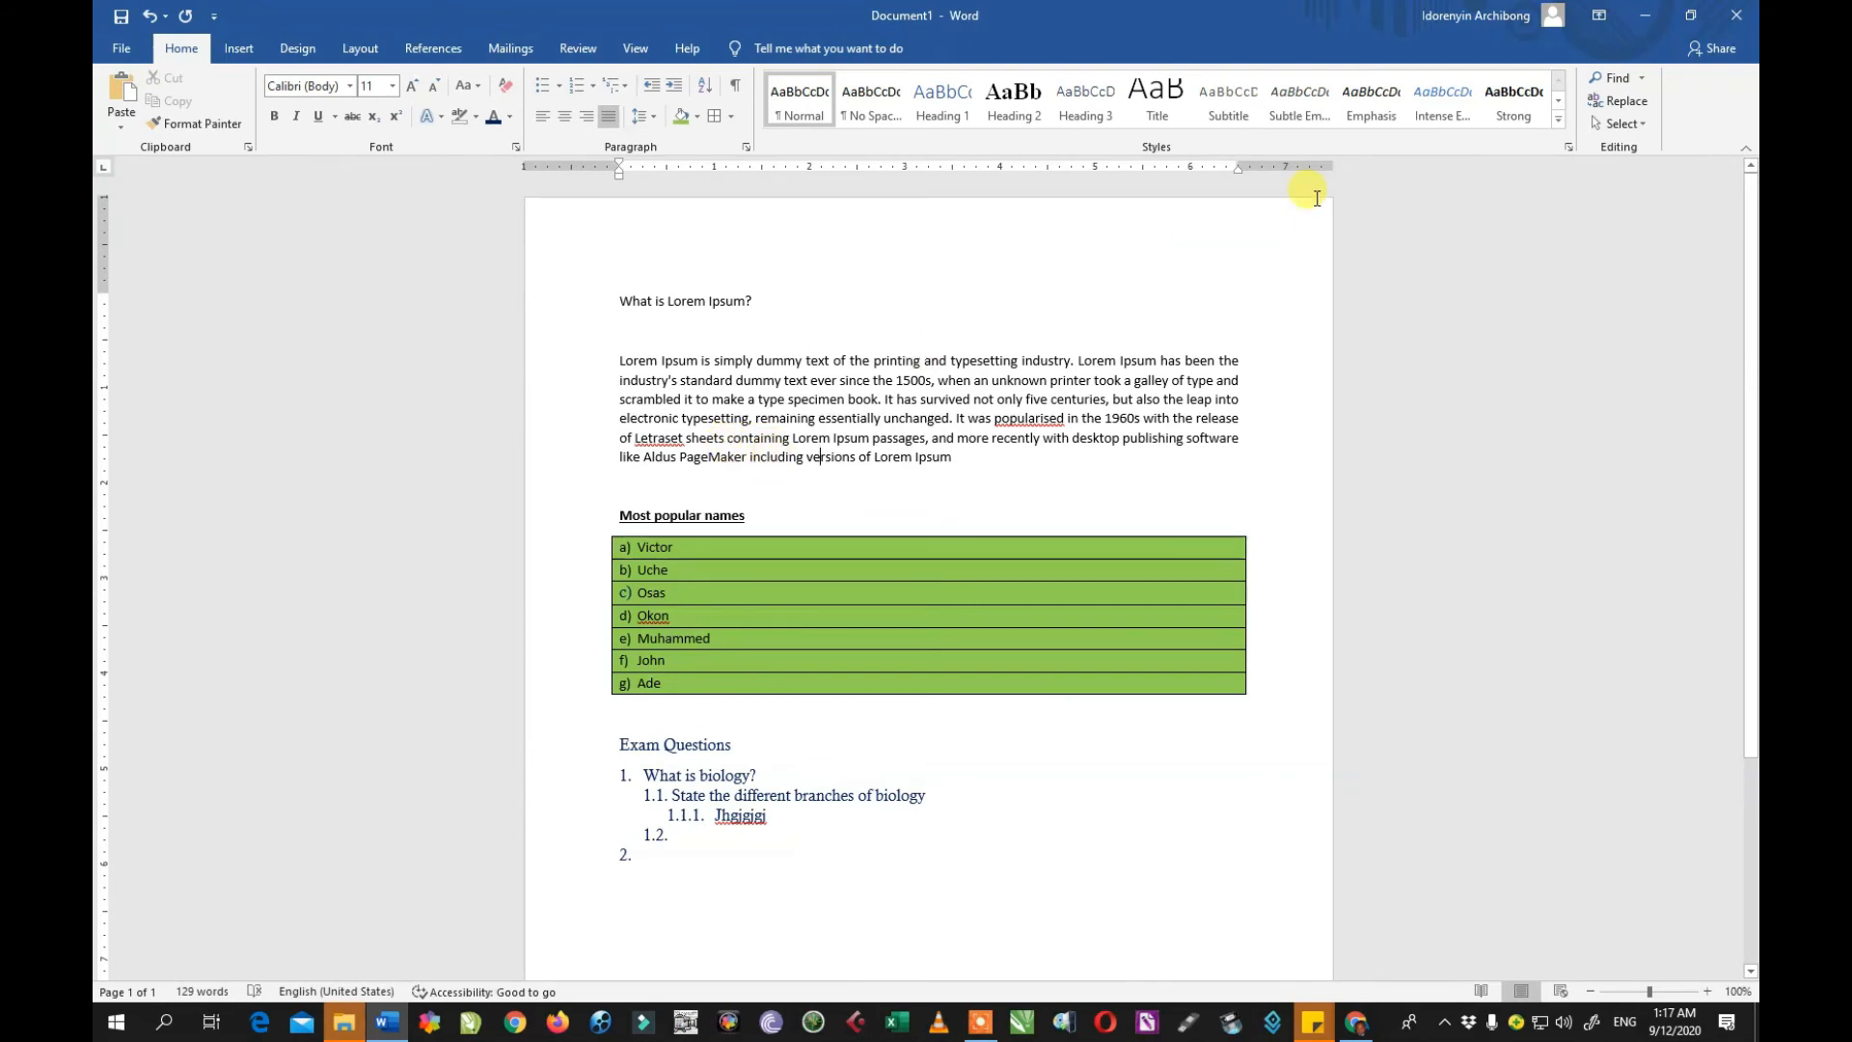
{"action": "left_click", "coordinate": [1615, 79]}
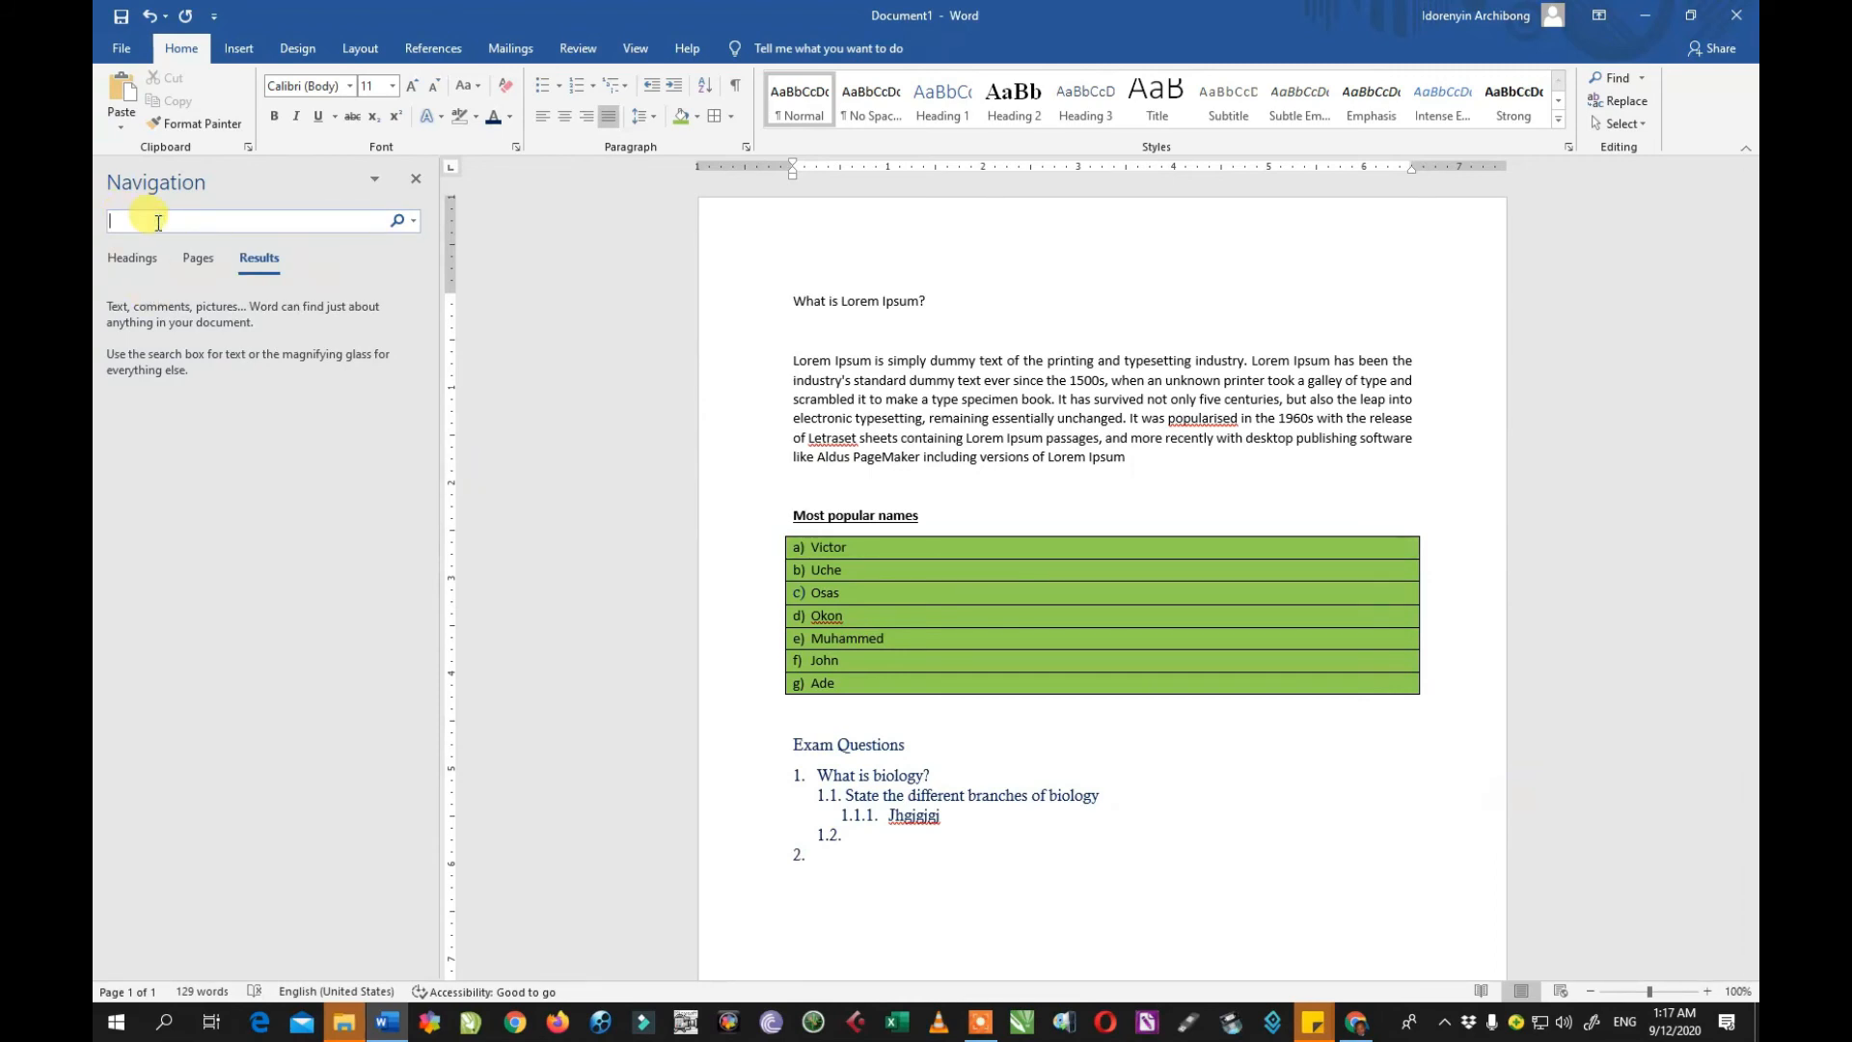
{"action": "type", "text": "five"}
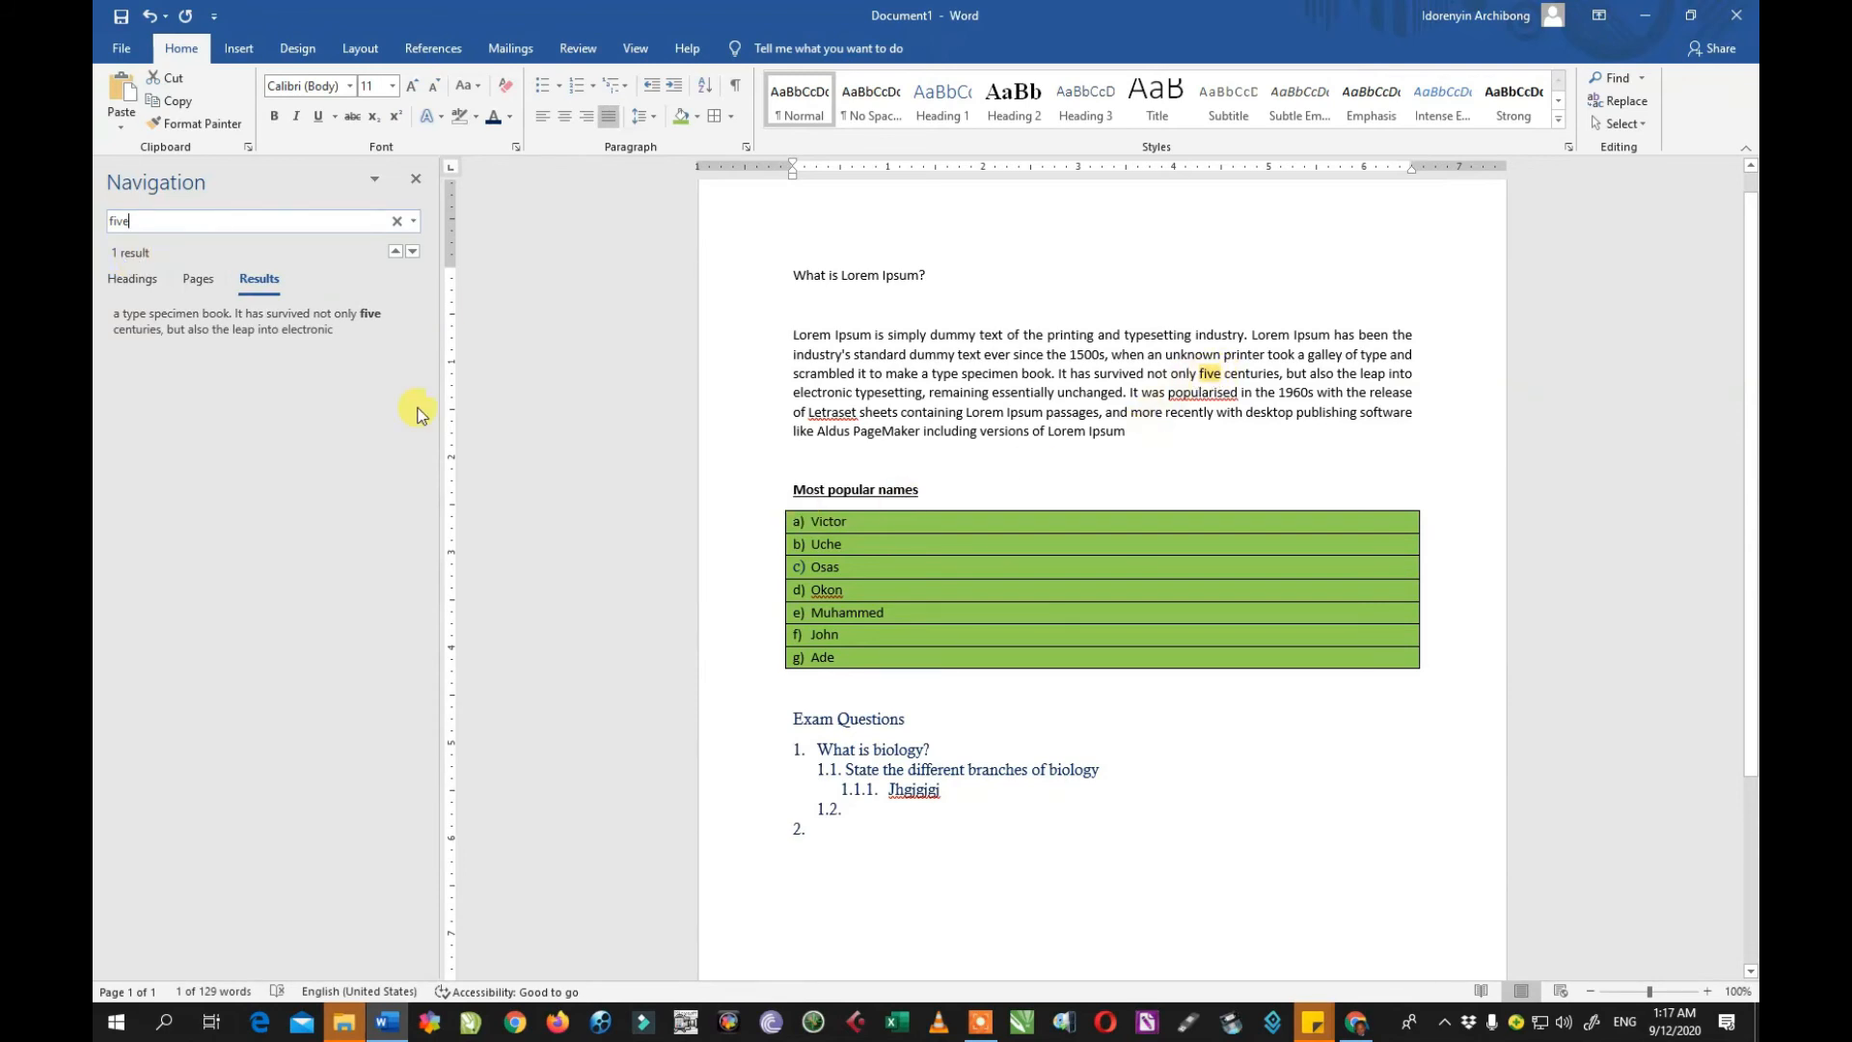
Step: Replace the search term with "print" to find its occurrences in the document
{"action": "left_click_drag", "start_coordinate": [182, 220], "coordinate": [95, 222]}
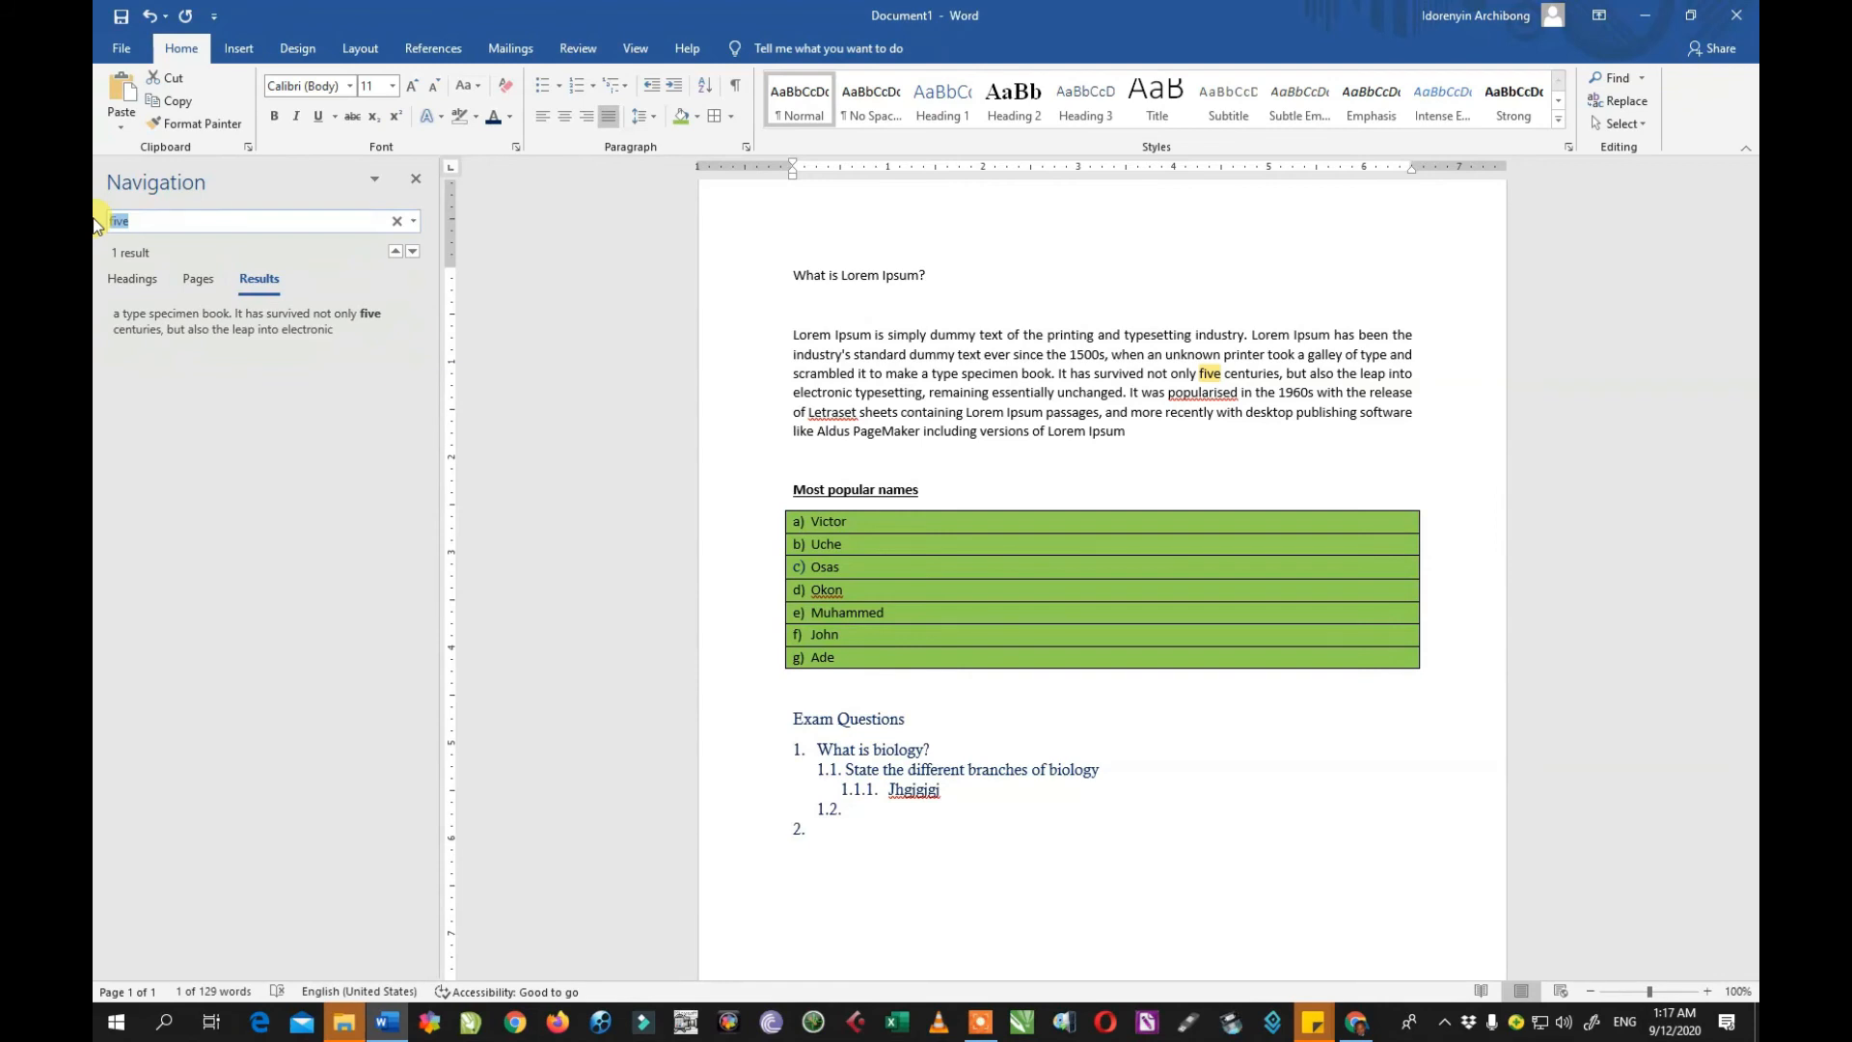
{"action": "type", "text": "p"}
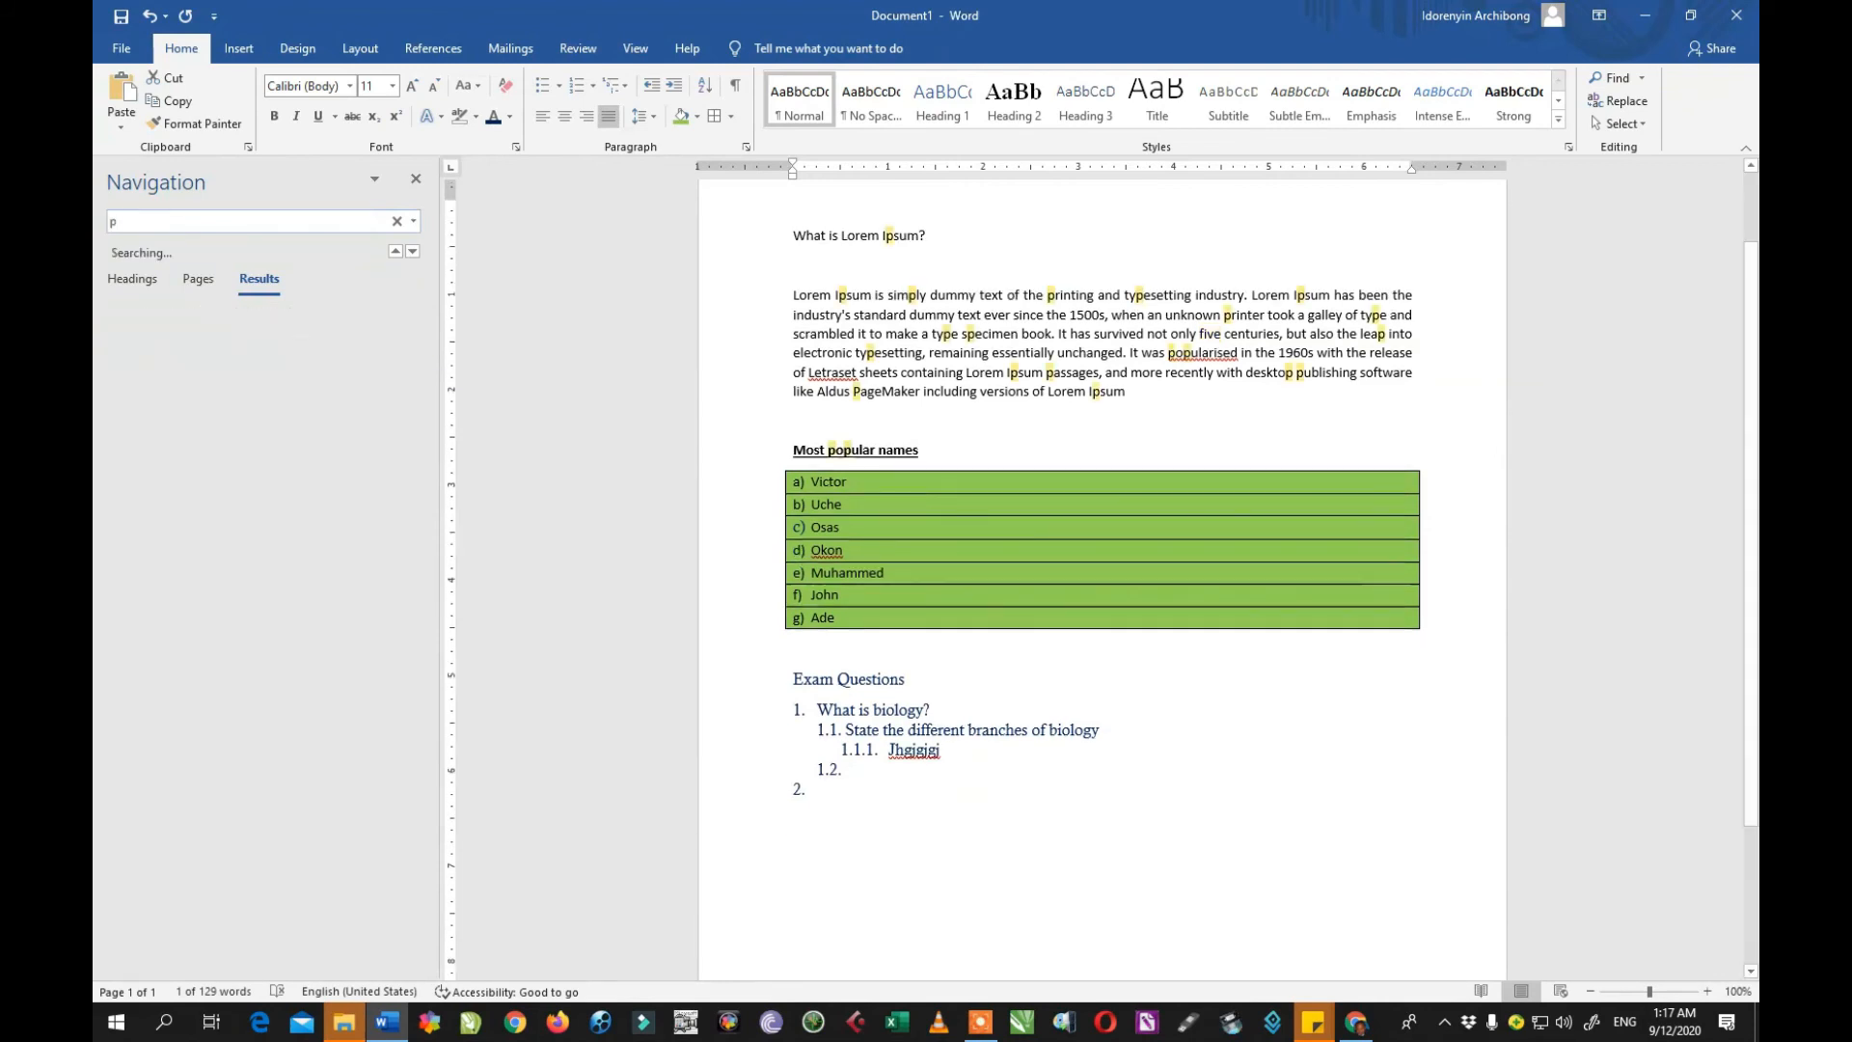
{"action": "type", "text": "rinti"}
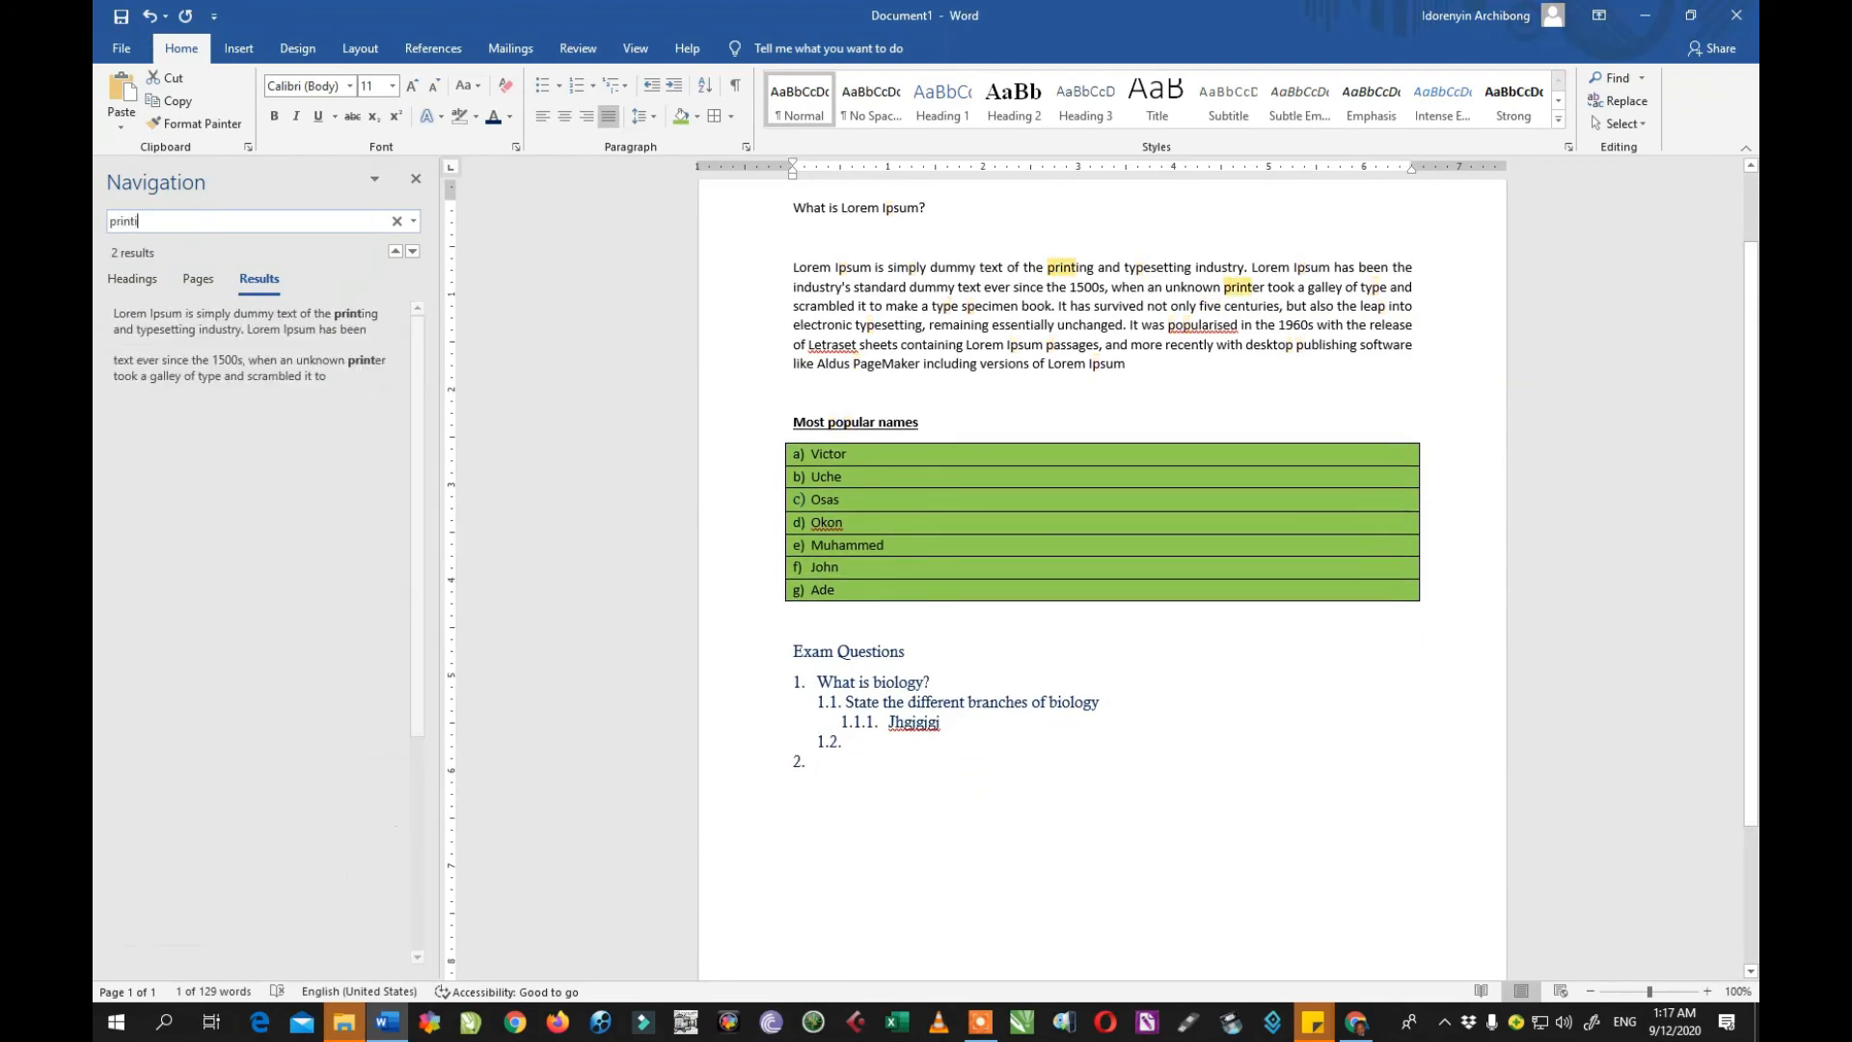
{"action": "key", "text": "BackSpace"}
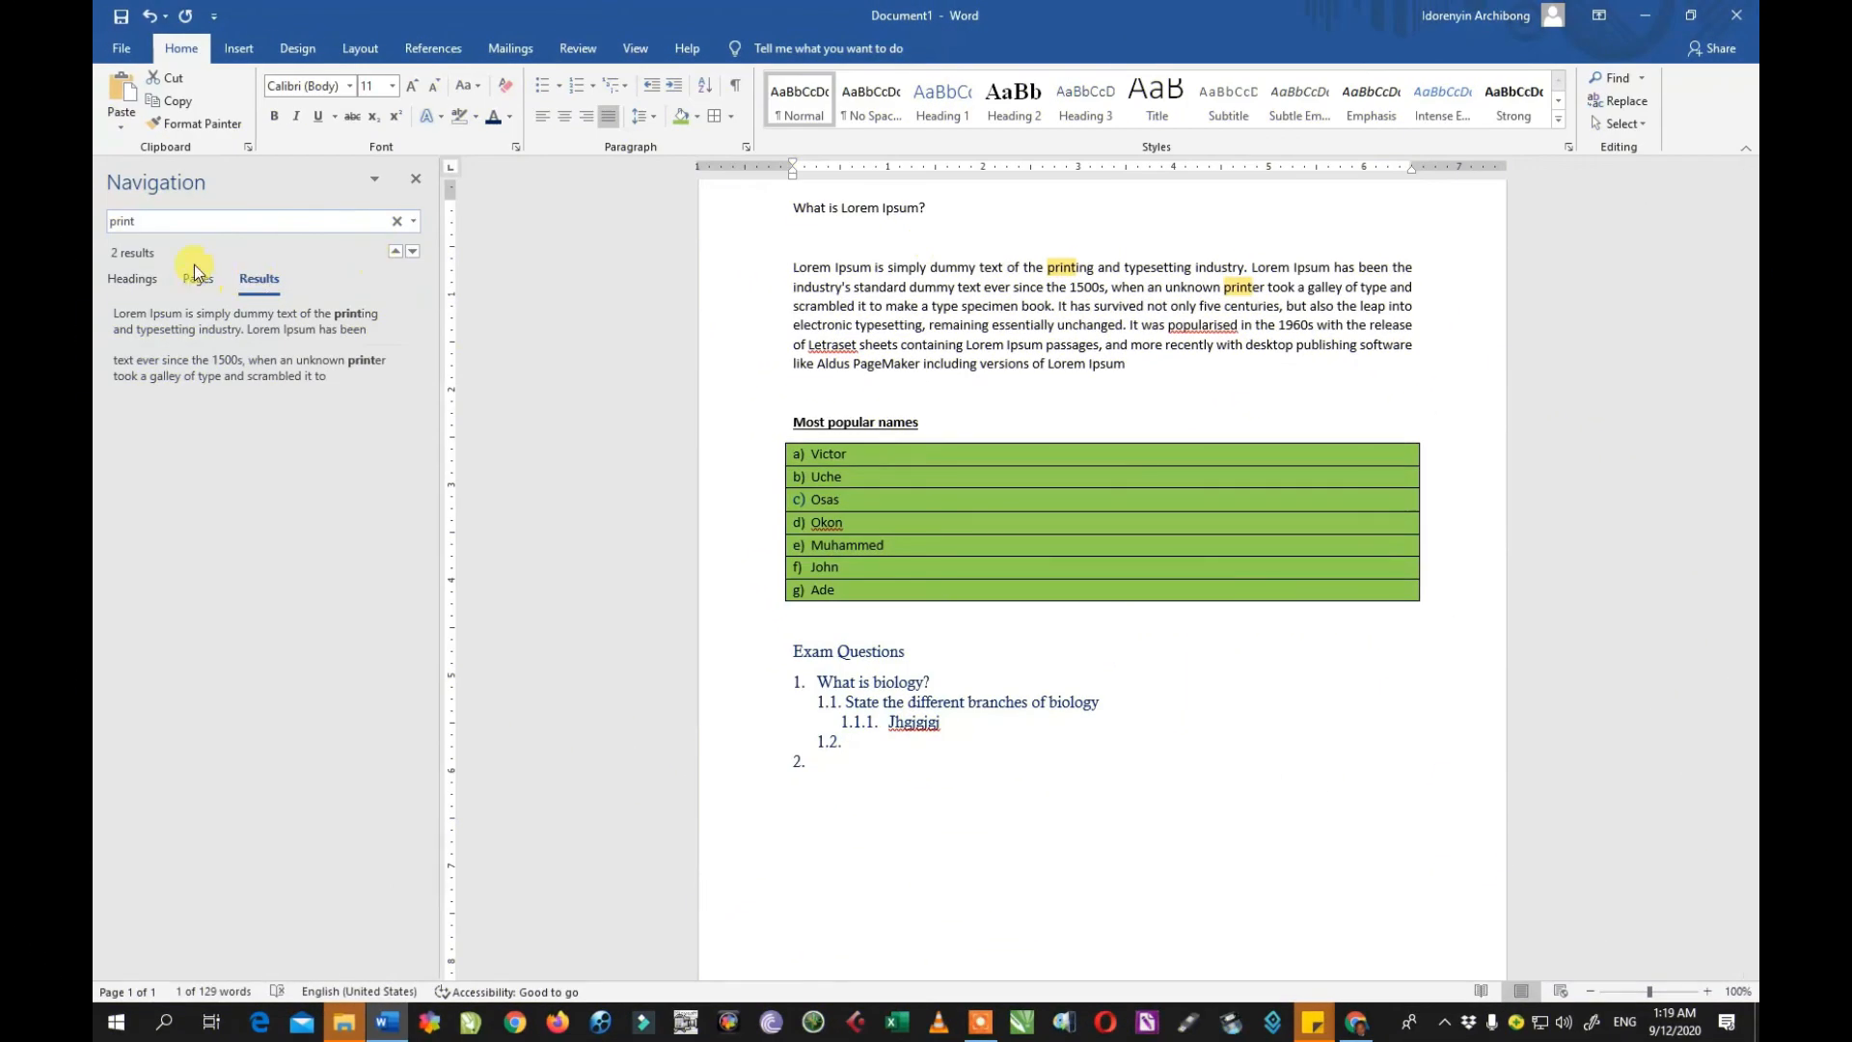
Step: Open Find and Replace for the term "print" and move the dialog away from the Lorem Ipsum paragraph
{"action": "left_click", "coordinate": [193, 218]}
{"action": "double_click", "coordinate": [234, 221]}
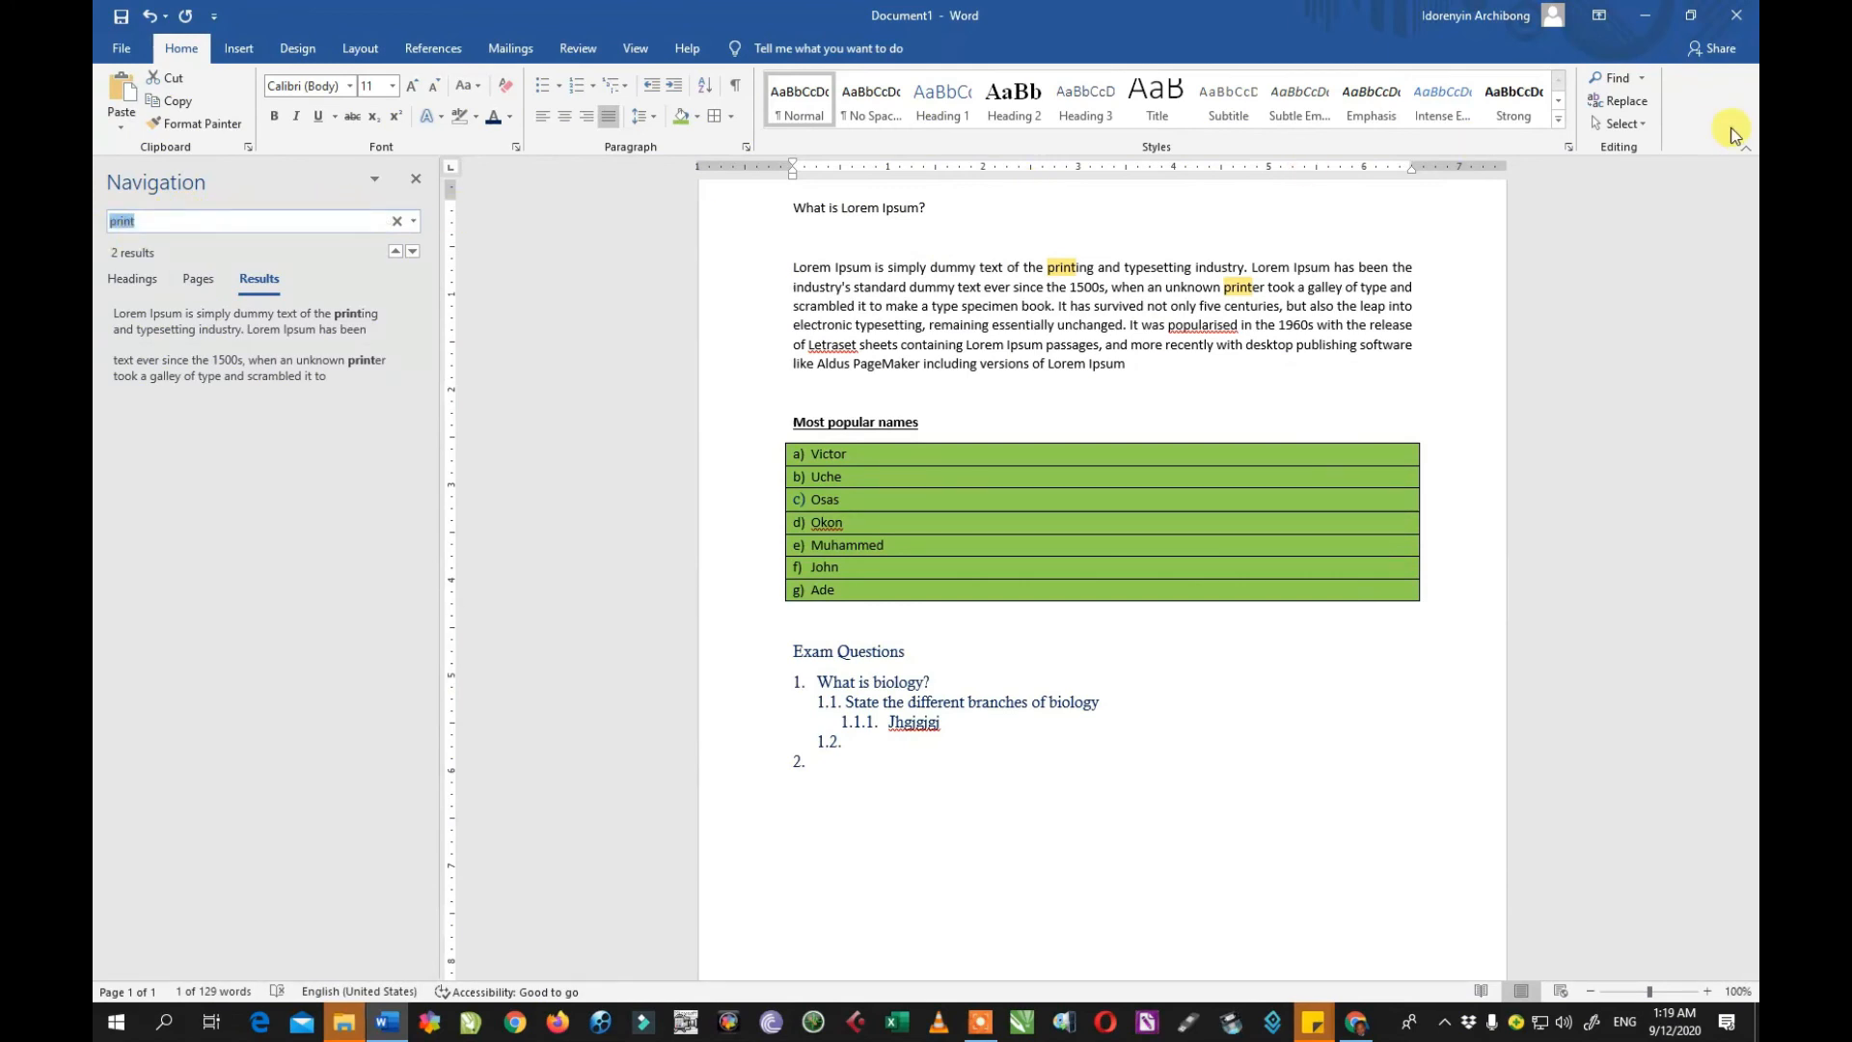
{"action": "left_click", "coordinate": [1627, 101]}
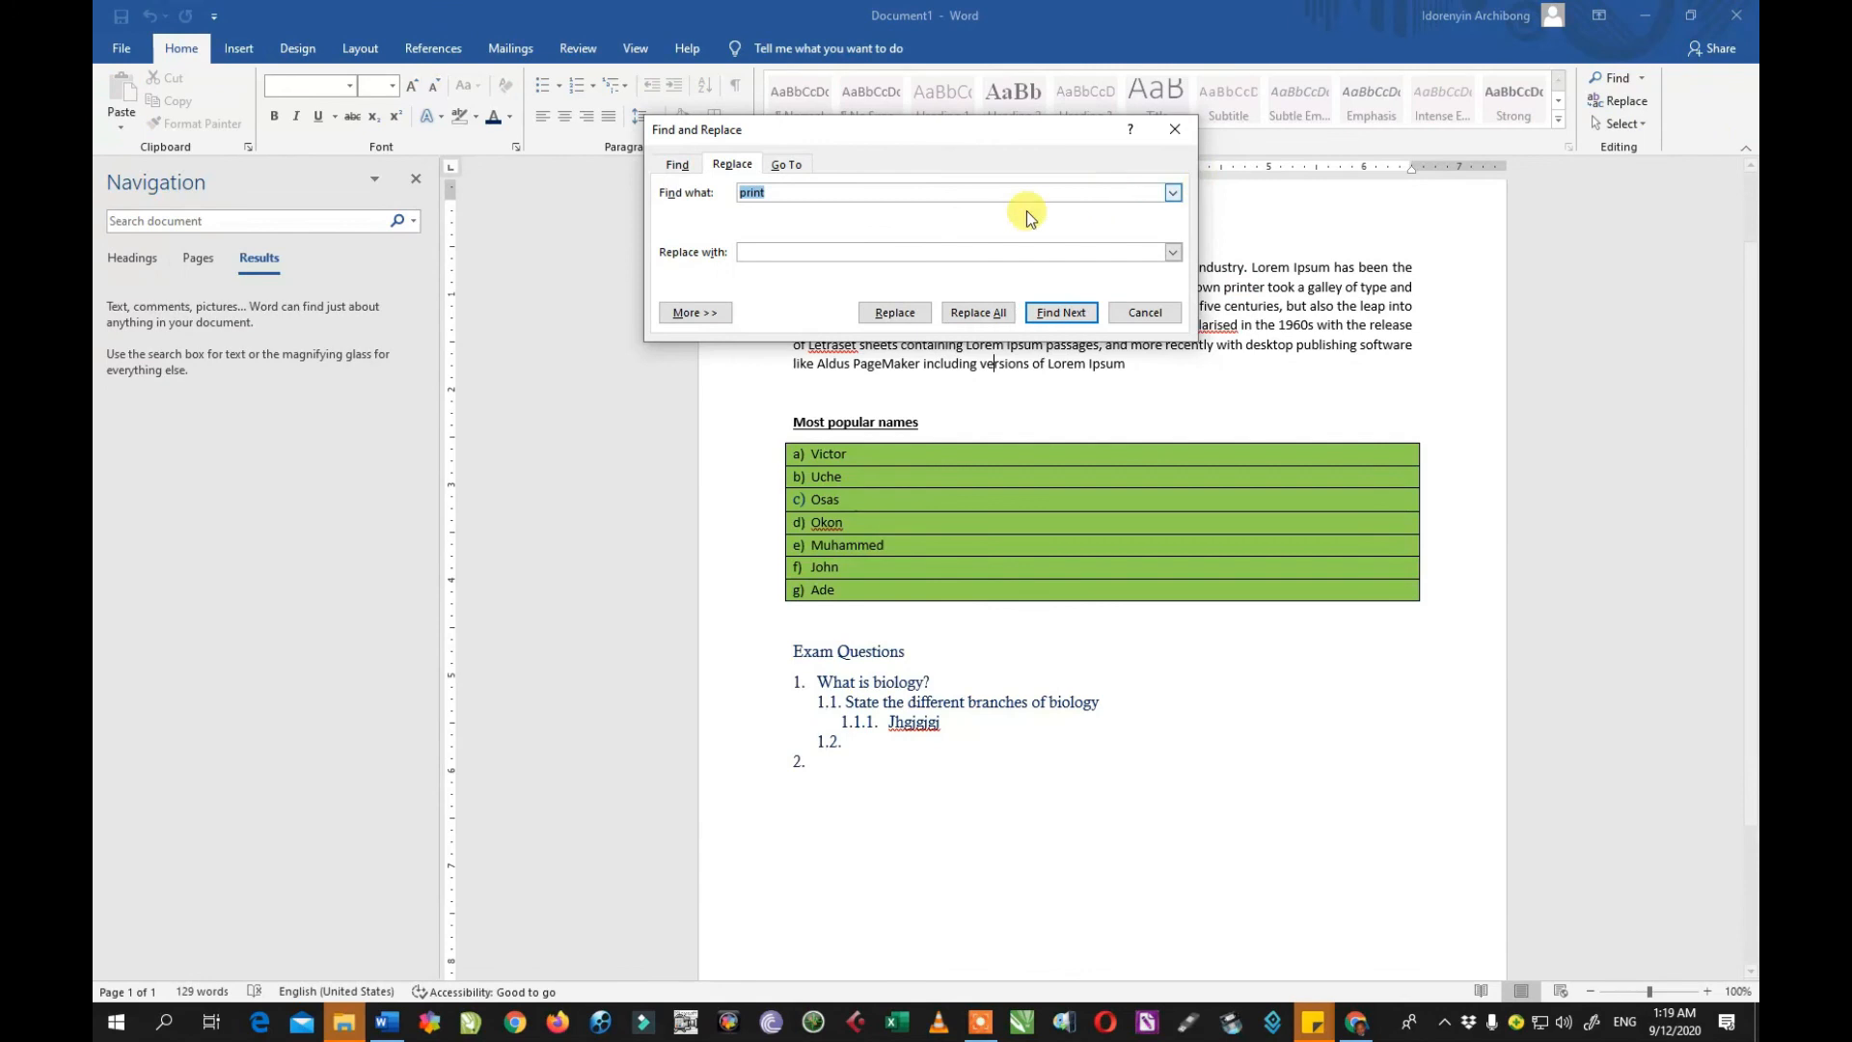
{"action": "left_click_drag", "start_coordinate": [784, 131], "coordinate": [718, 200]}
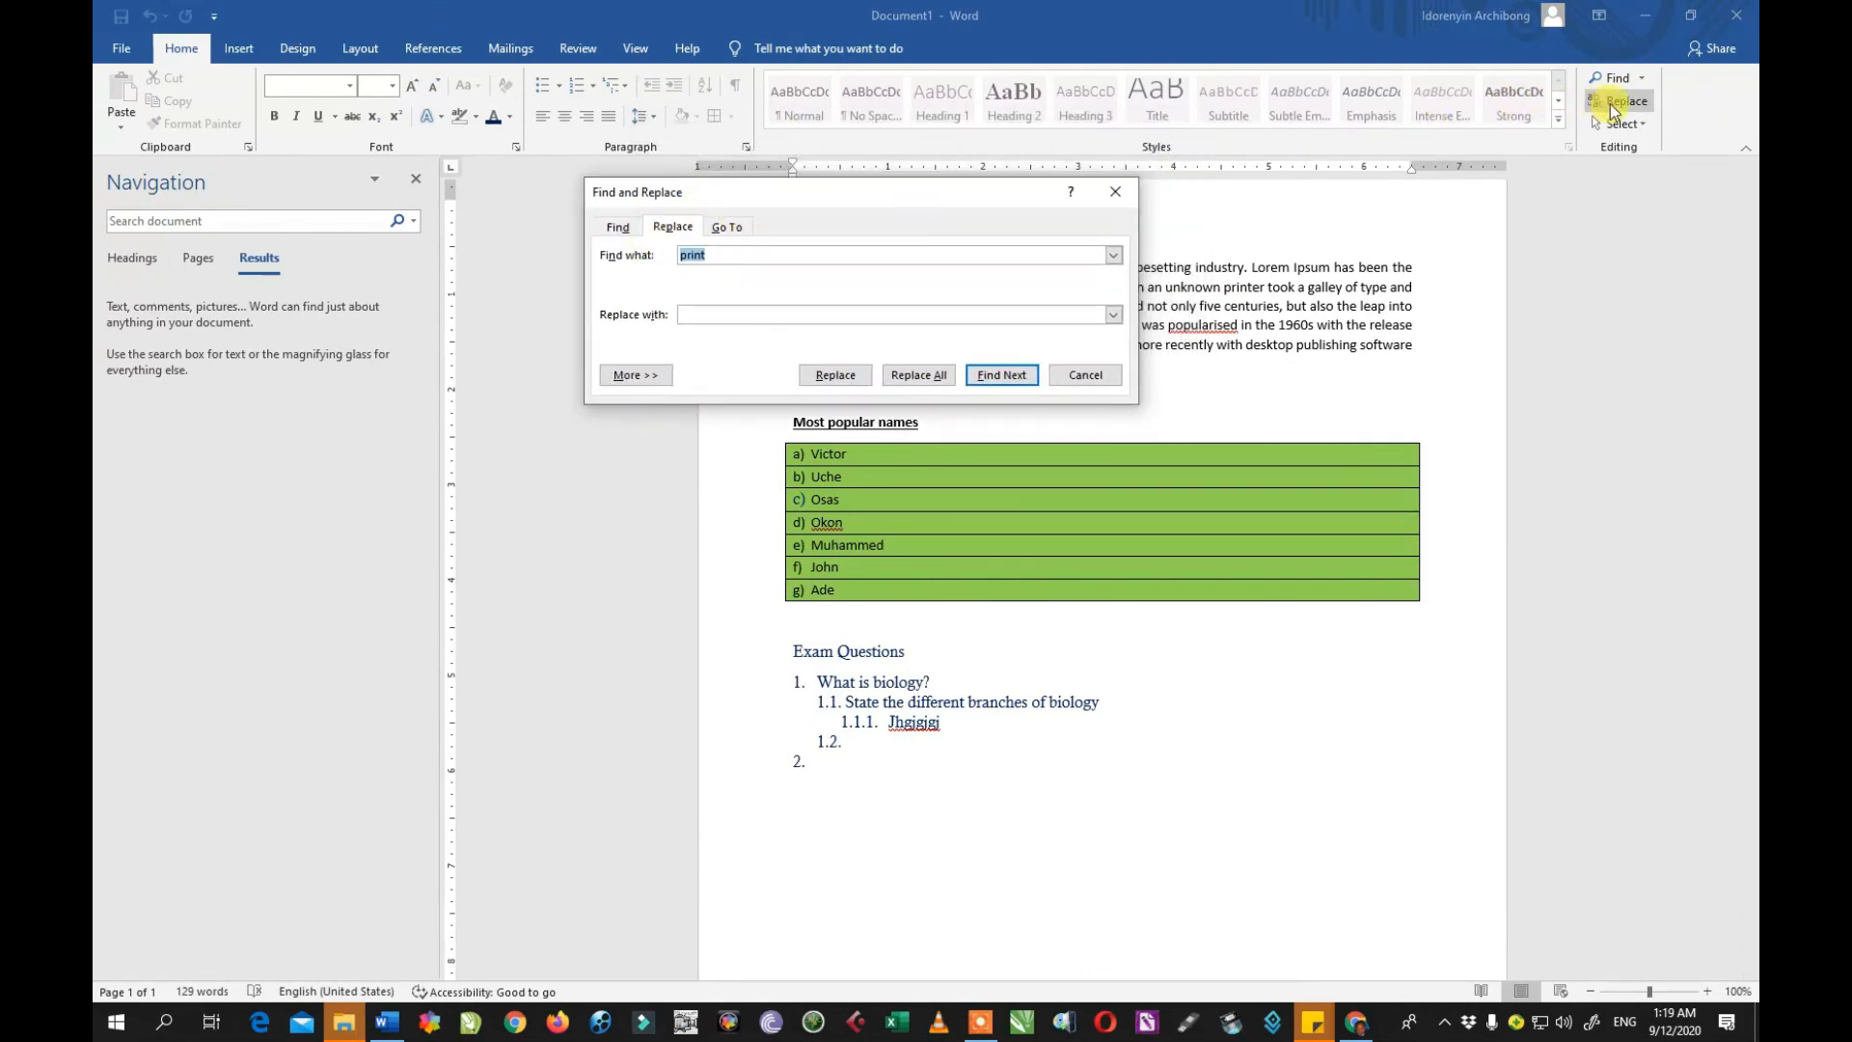
{"action": "left_click_drag", "start_coordinate": [757, 196], "coordinate": [673, 232]}
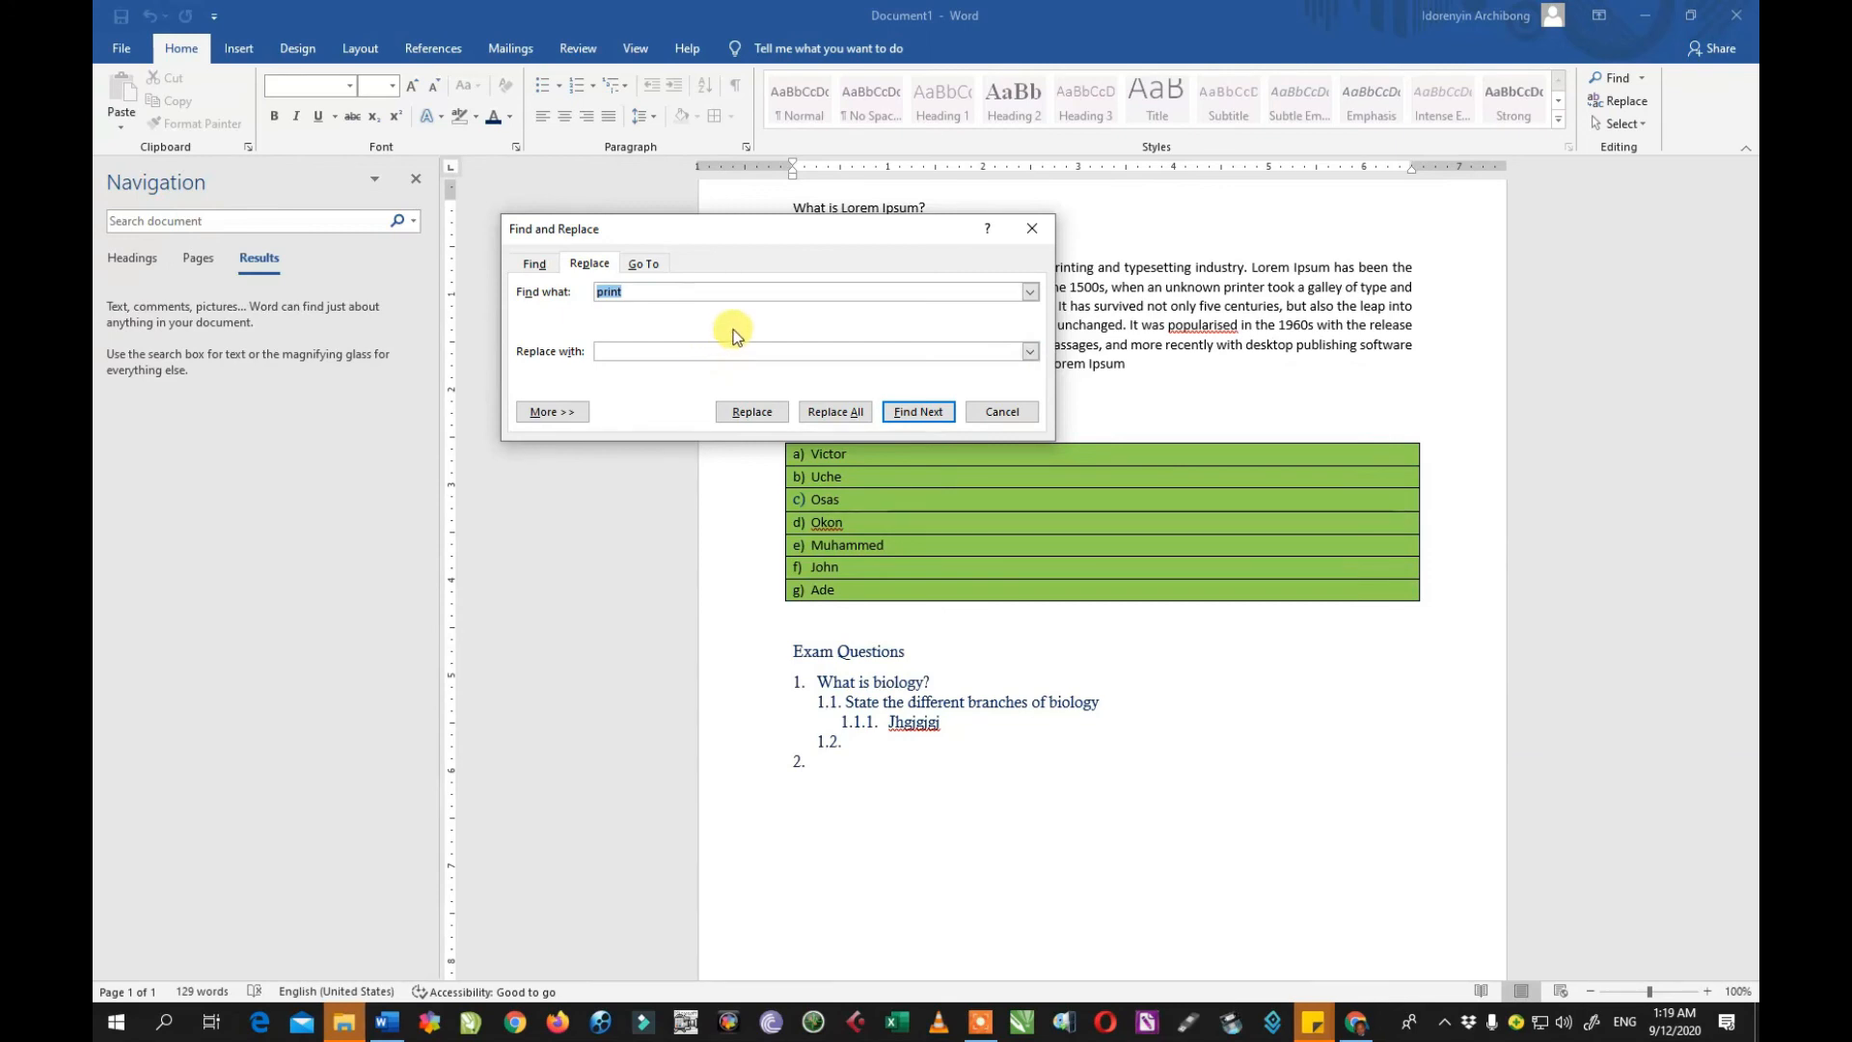
{"action": "left_click", "coordinate": [656, 350]}
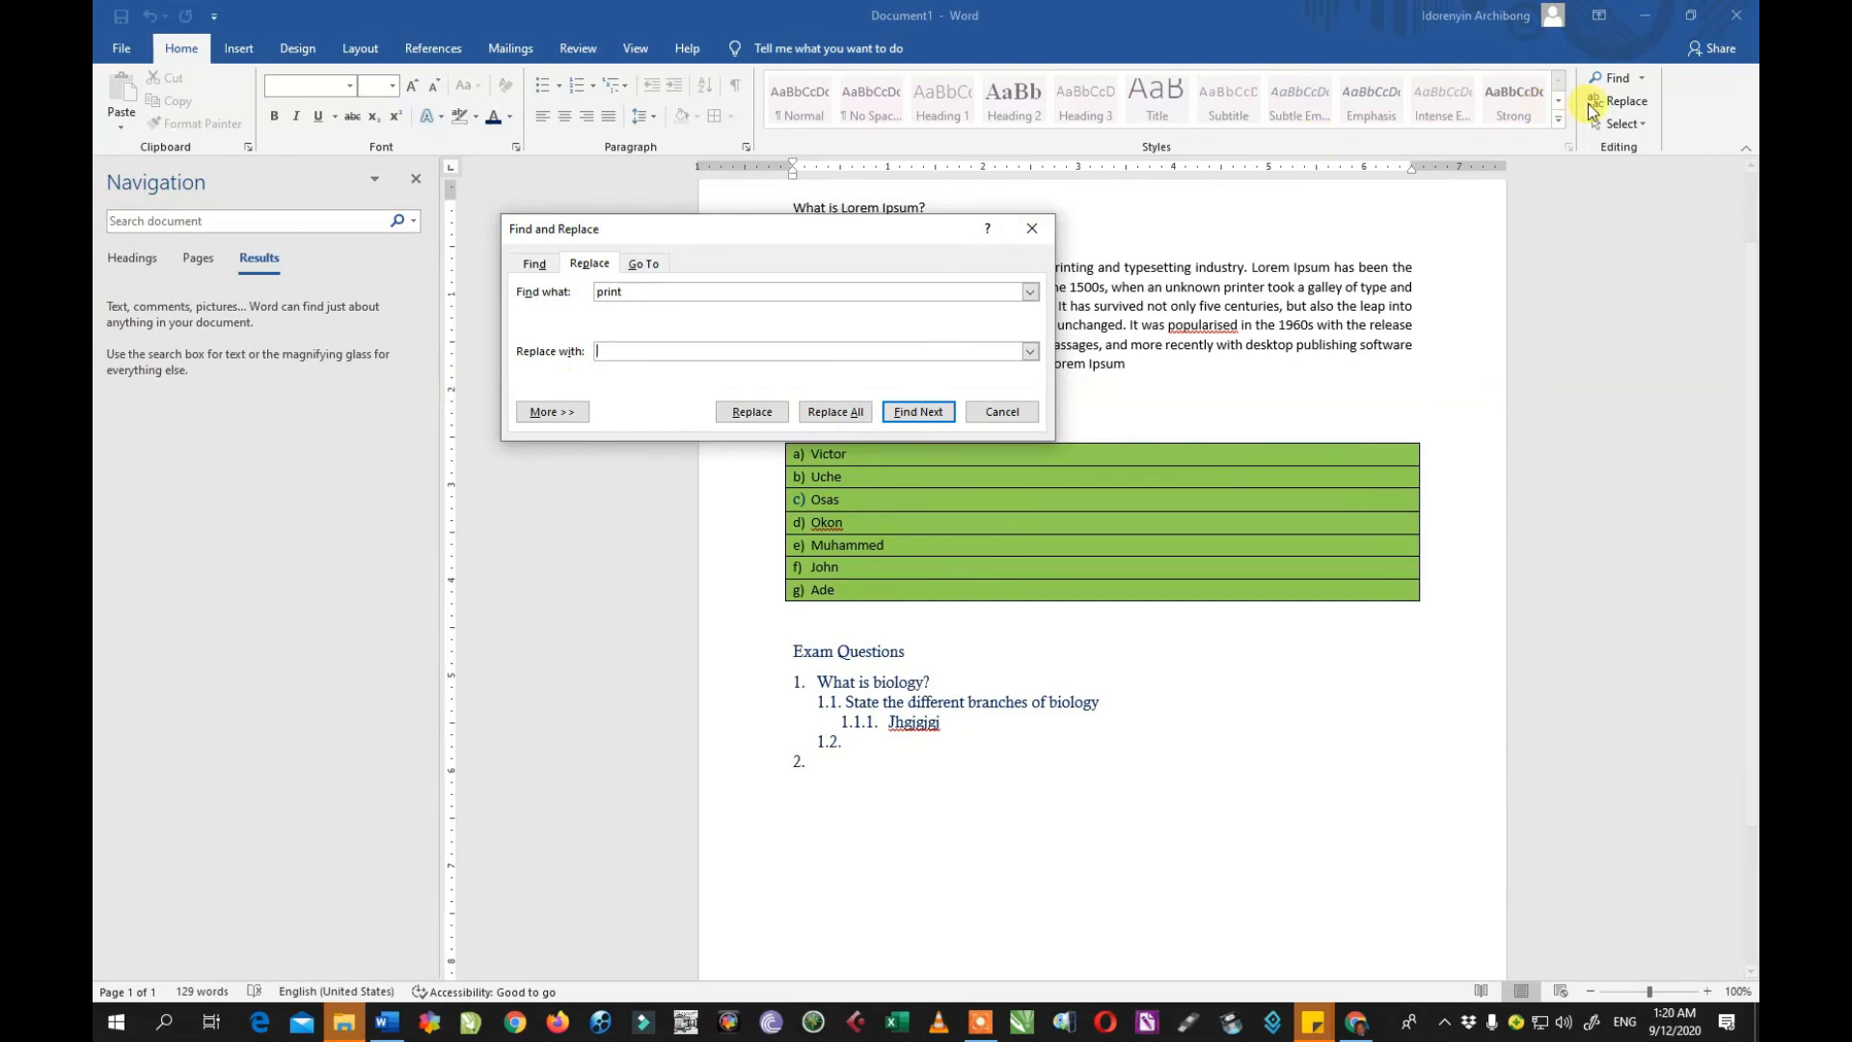
{"action": "left_click", "coordinate": [648, 290]}
{"action": "left_click_drag", "start_coordinate": [631, 290], "coordinate": [537, 290]}
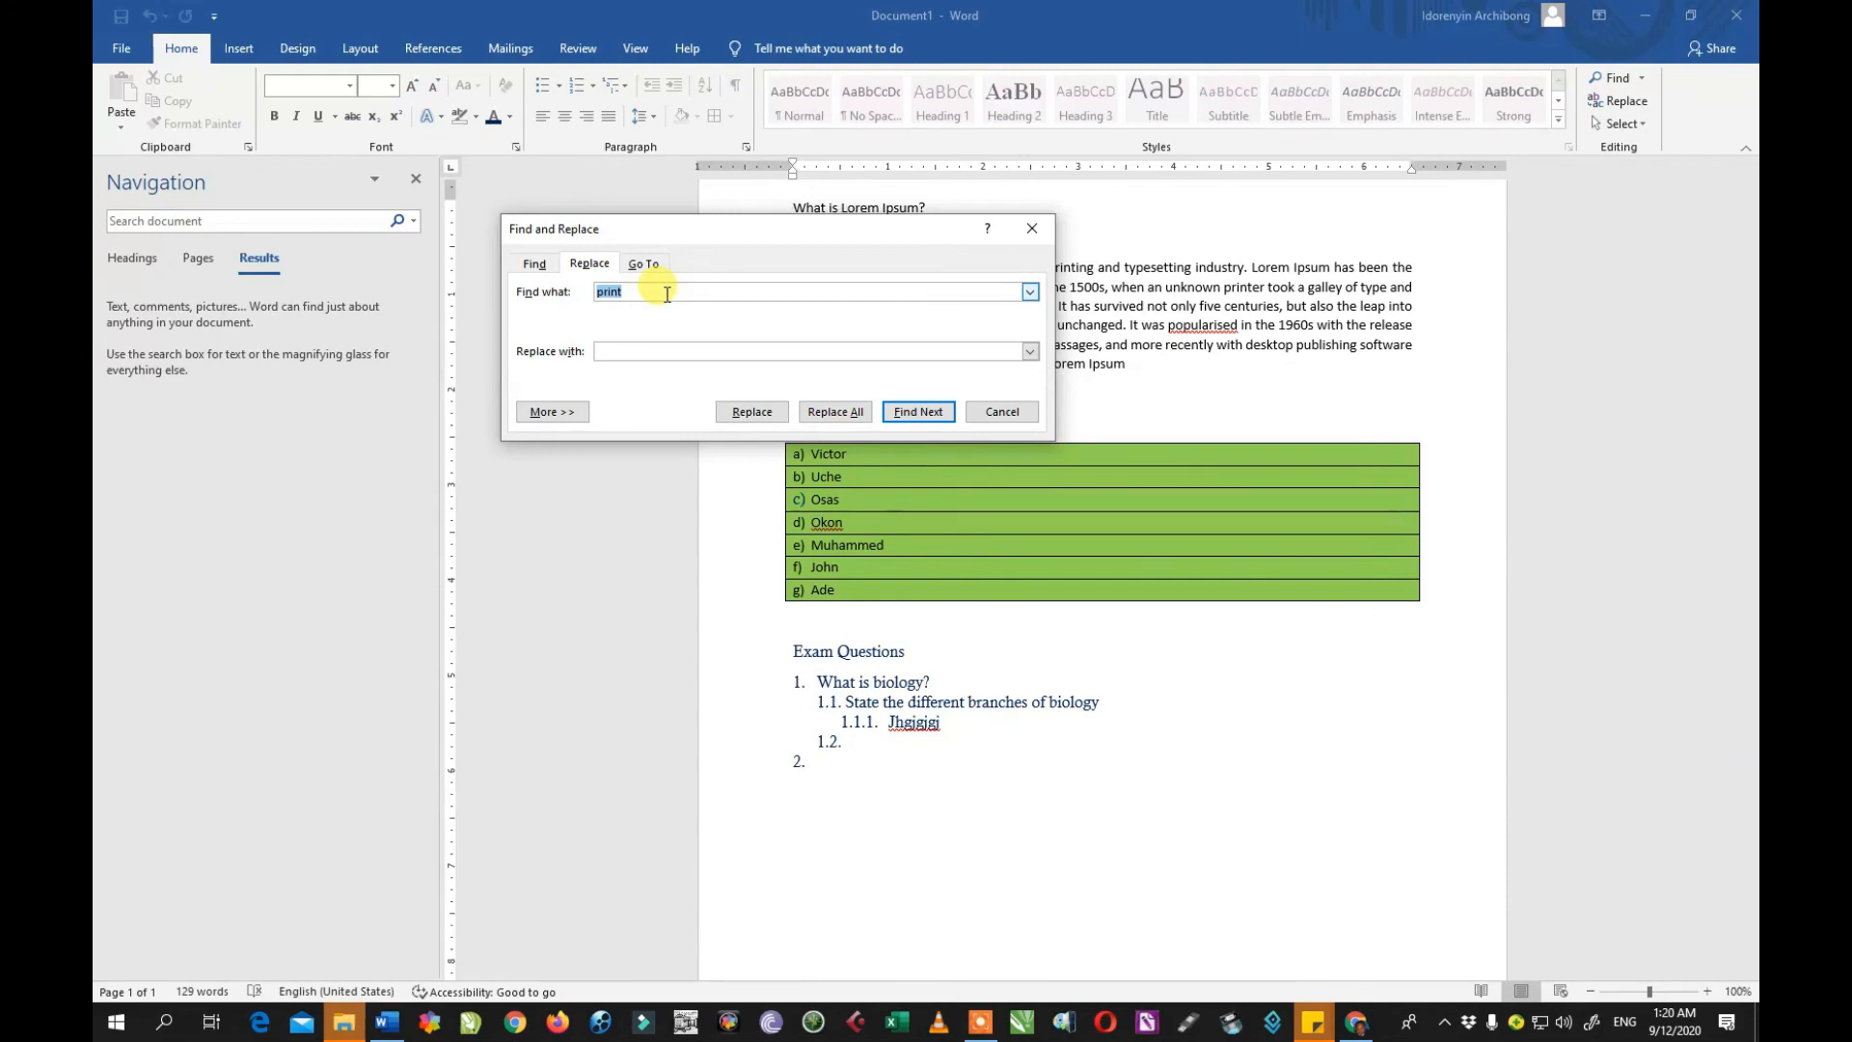
{"action": "left_click", "coordinate": [651, 351]}
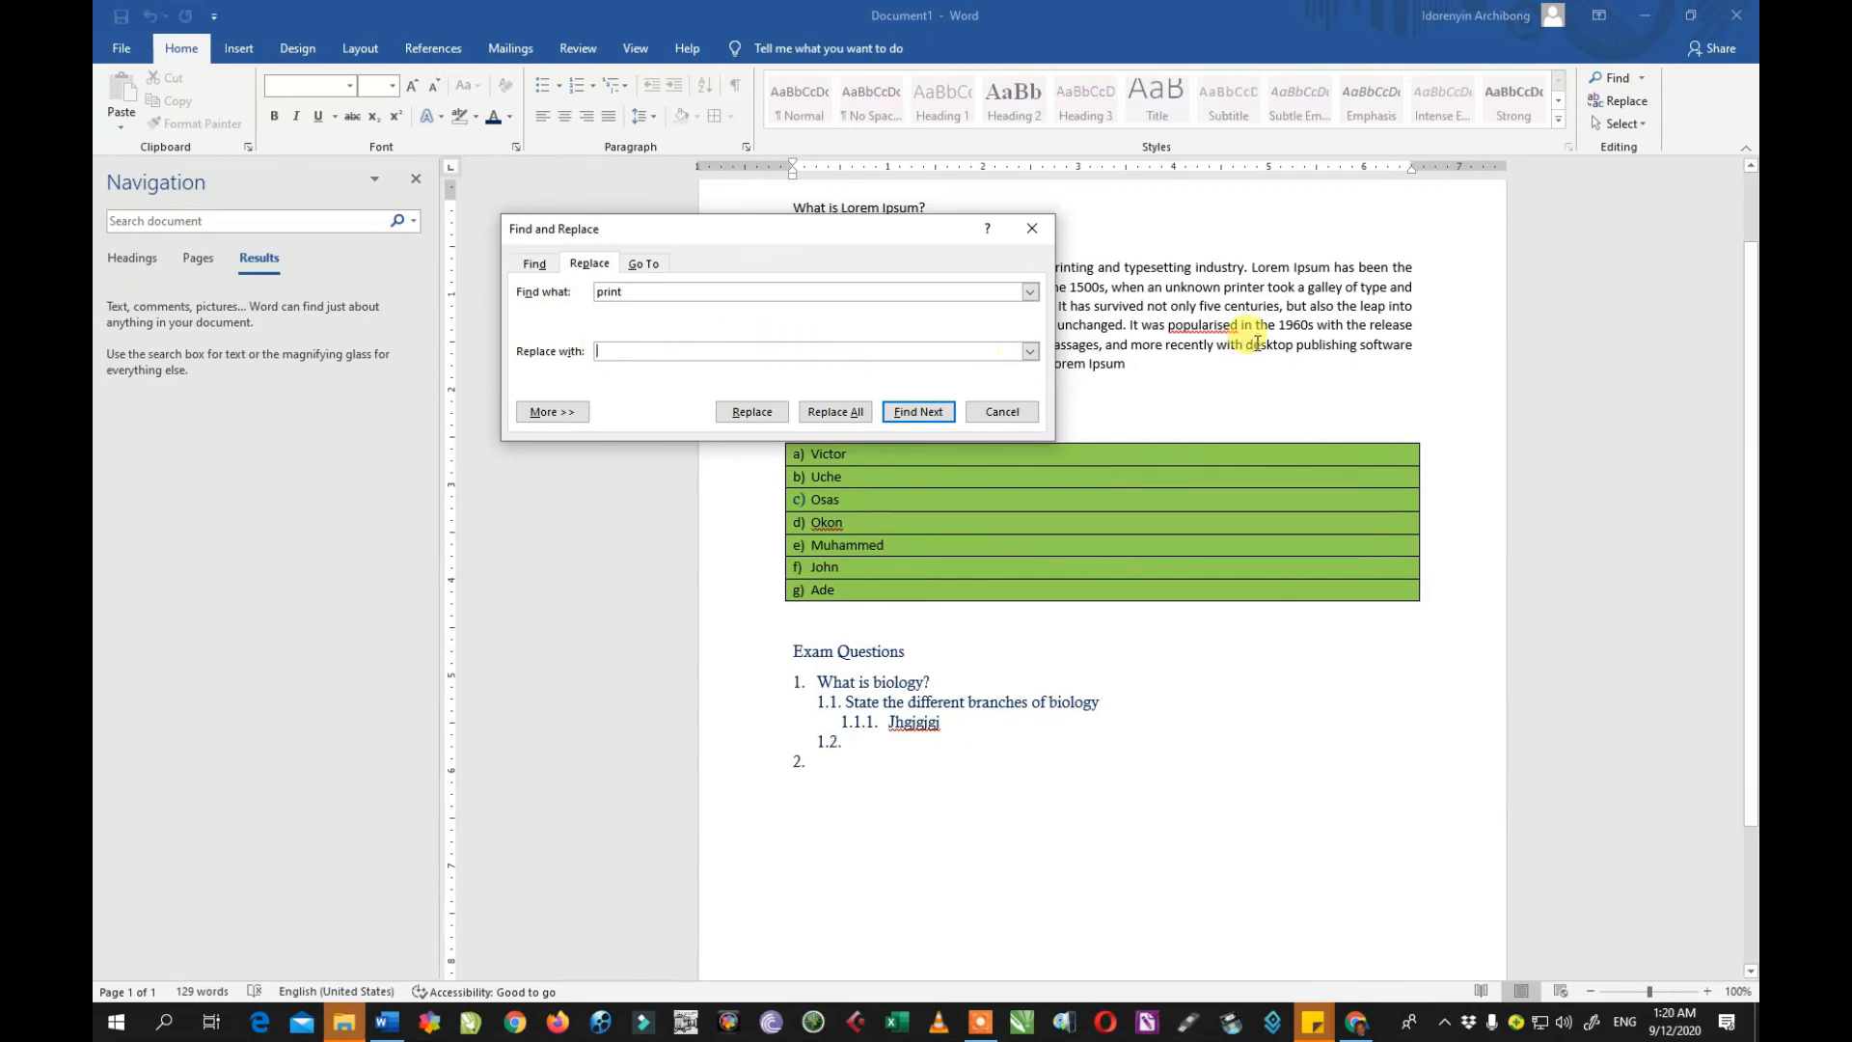
{"action": "left_click", "coordinate": [790, 349]}
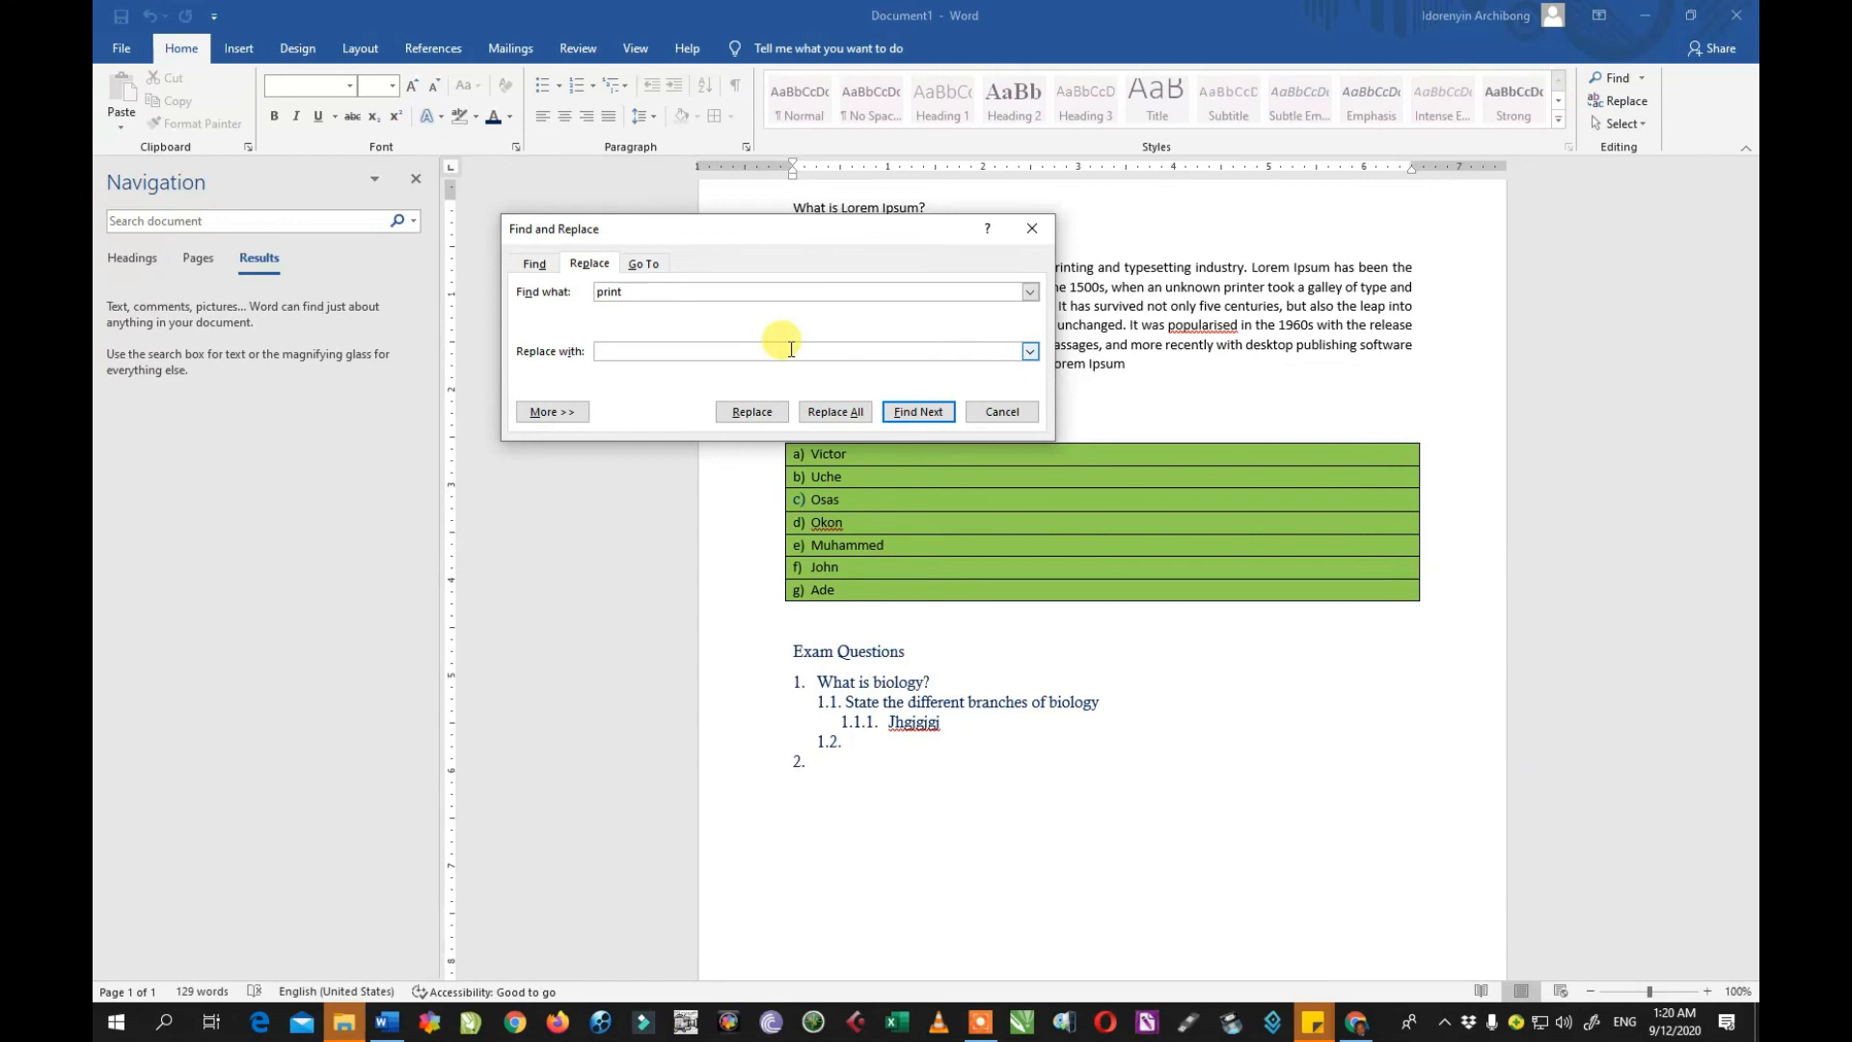
Step: Set the text to find to "the" and its replacement to "a"
{"action": "mouse_move", "coordinate": [867, 225]}
{"action": "left_mouse_down"}
{"action": "mouse_move", "coordinate": [731, 253]}
{"action": "mouse_move", "coordinate": [621, 235]}
{"action": "mouse_move", "coordinate": [876, 230]}
{"action": "left_mouse_up"}
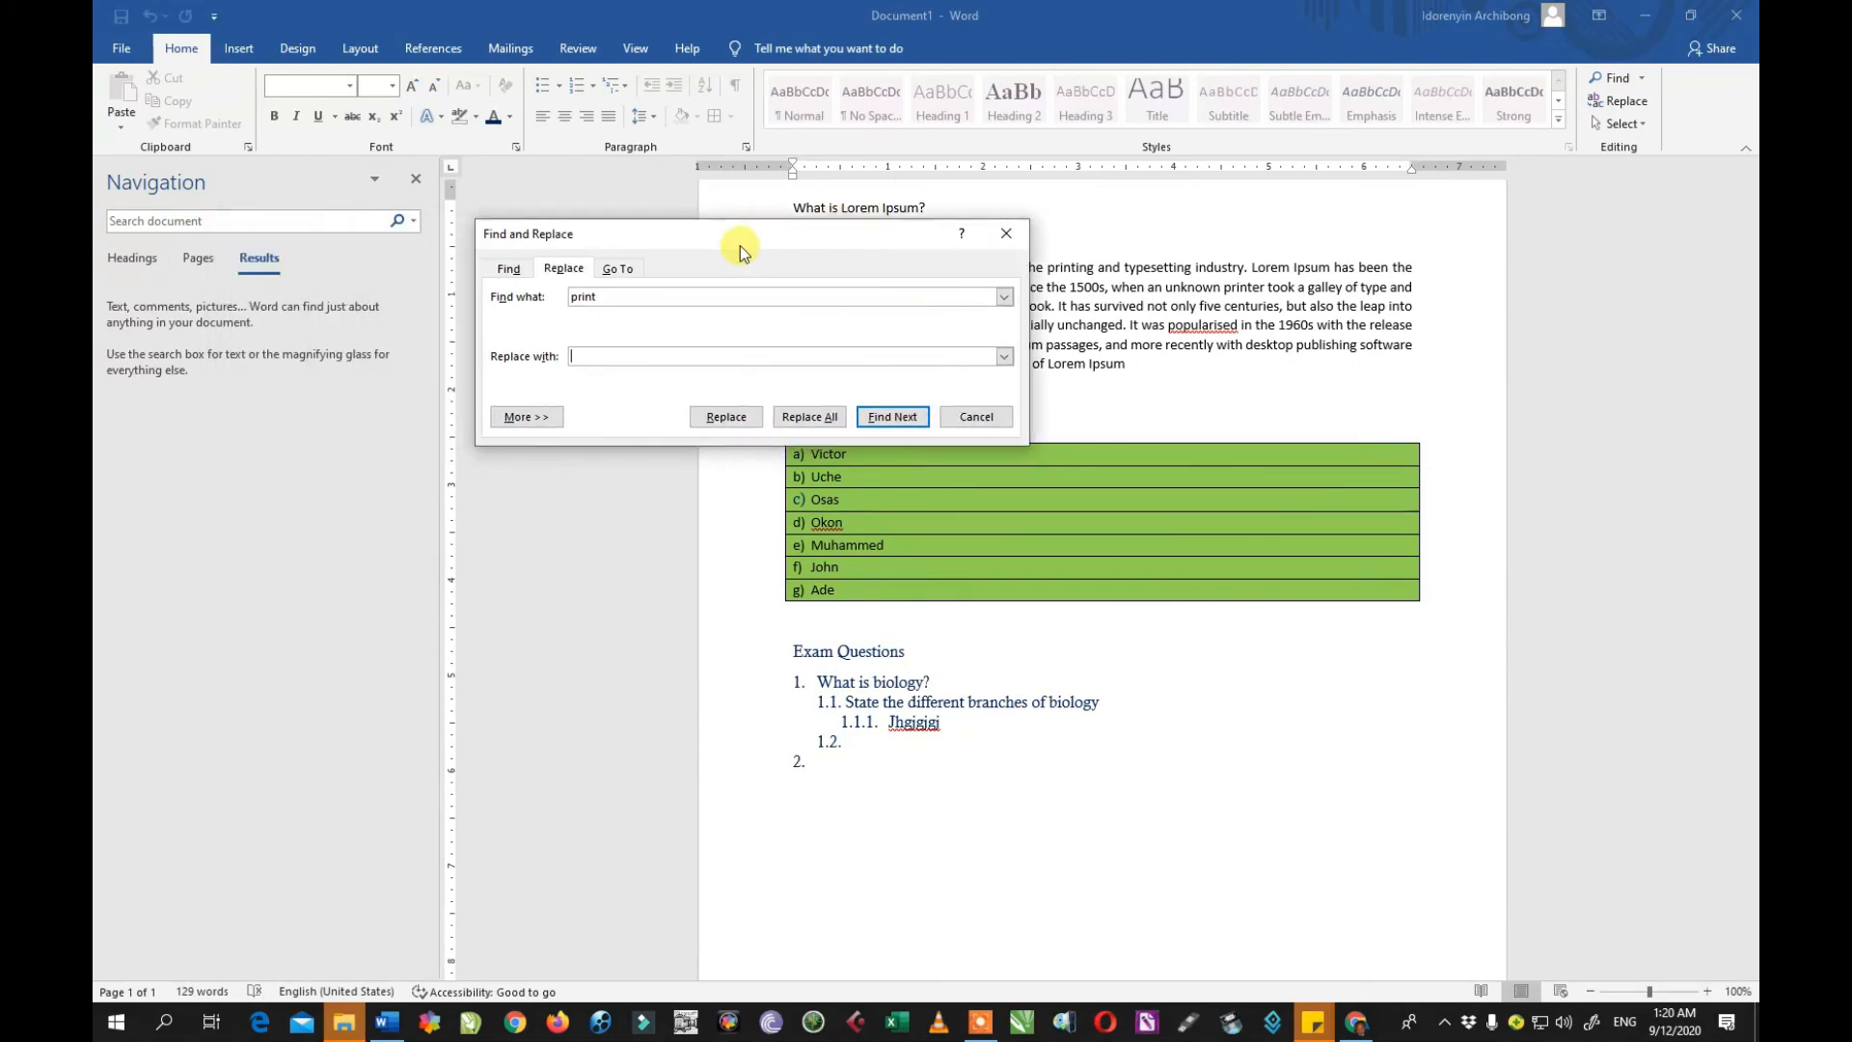
{"action": "double_click", "coordinate": [645, 296]}
{"action": "left_click", "coordinate": [618, 356]}
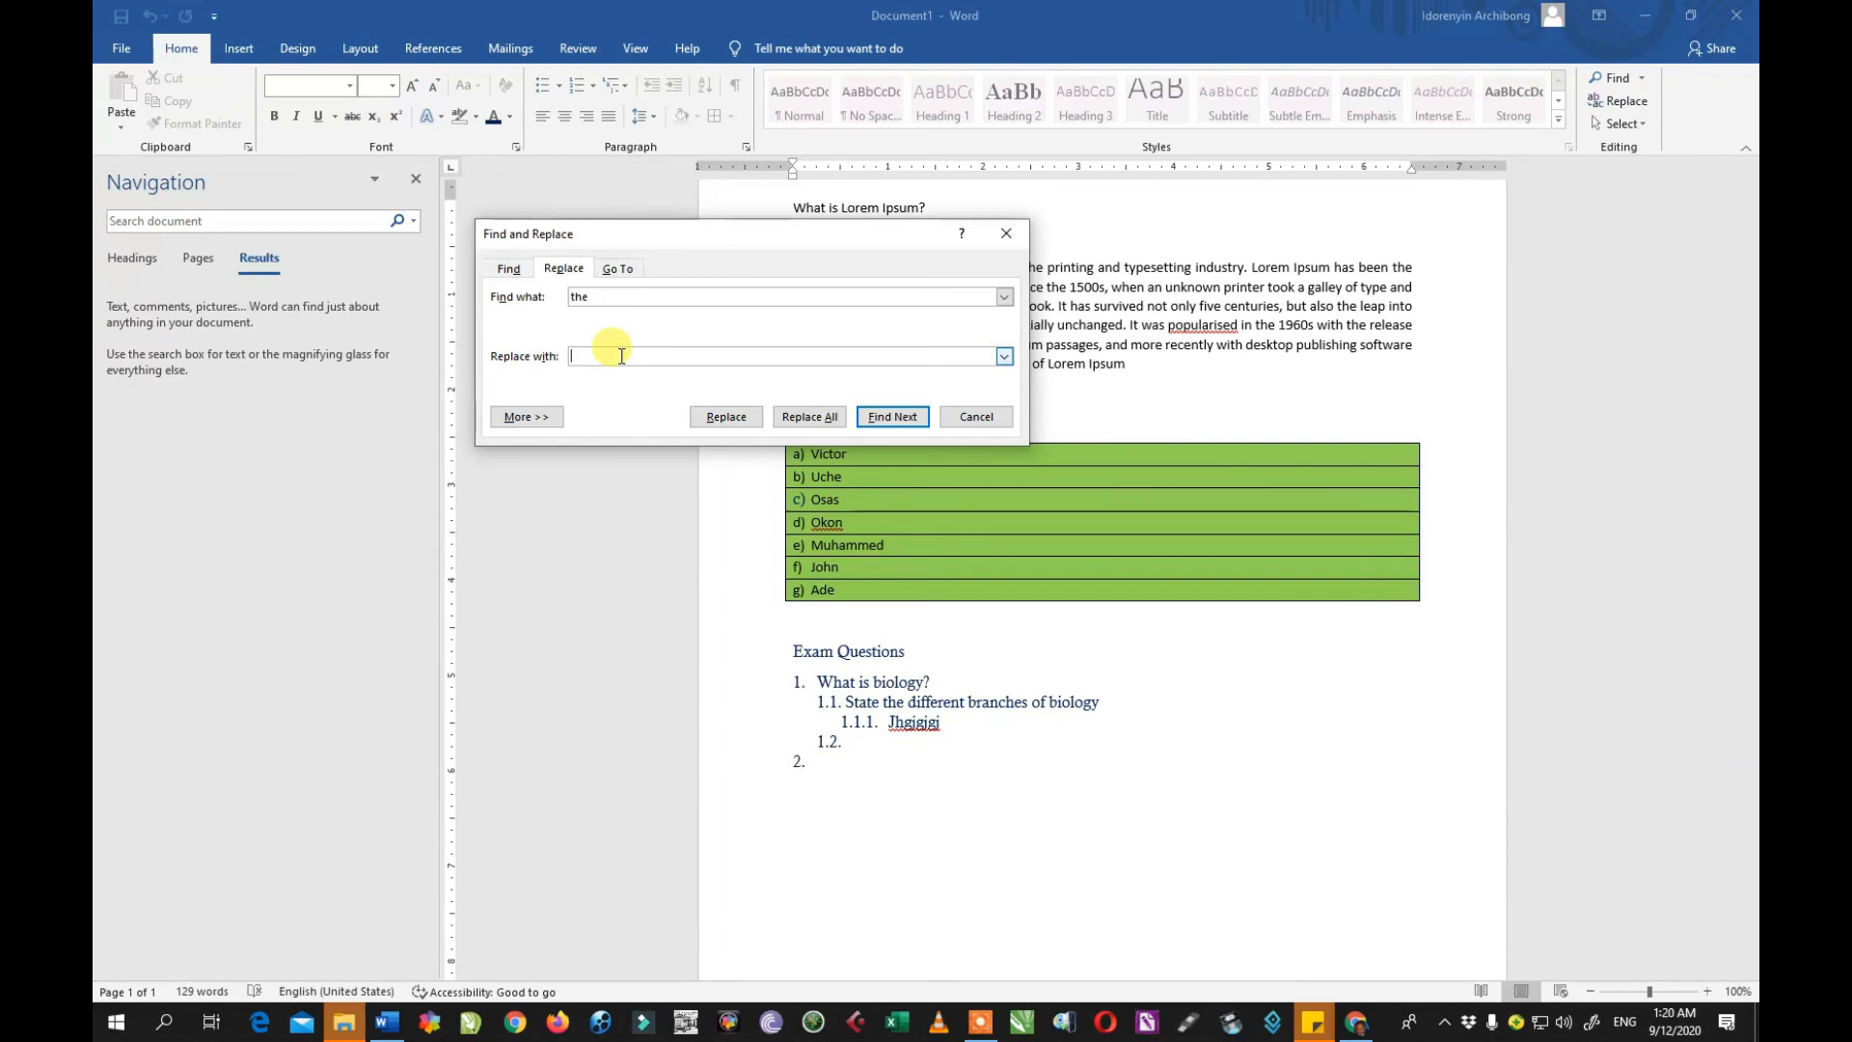
{"action": "type", "text": "a"}
{"action": "left_click", "coordinate": [832, 424]}
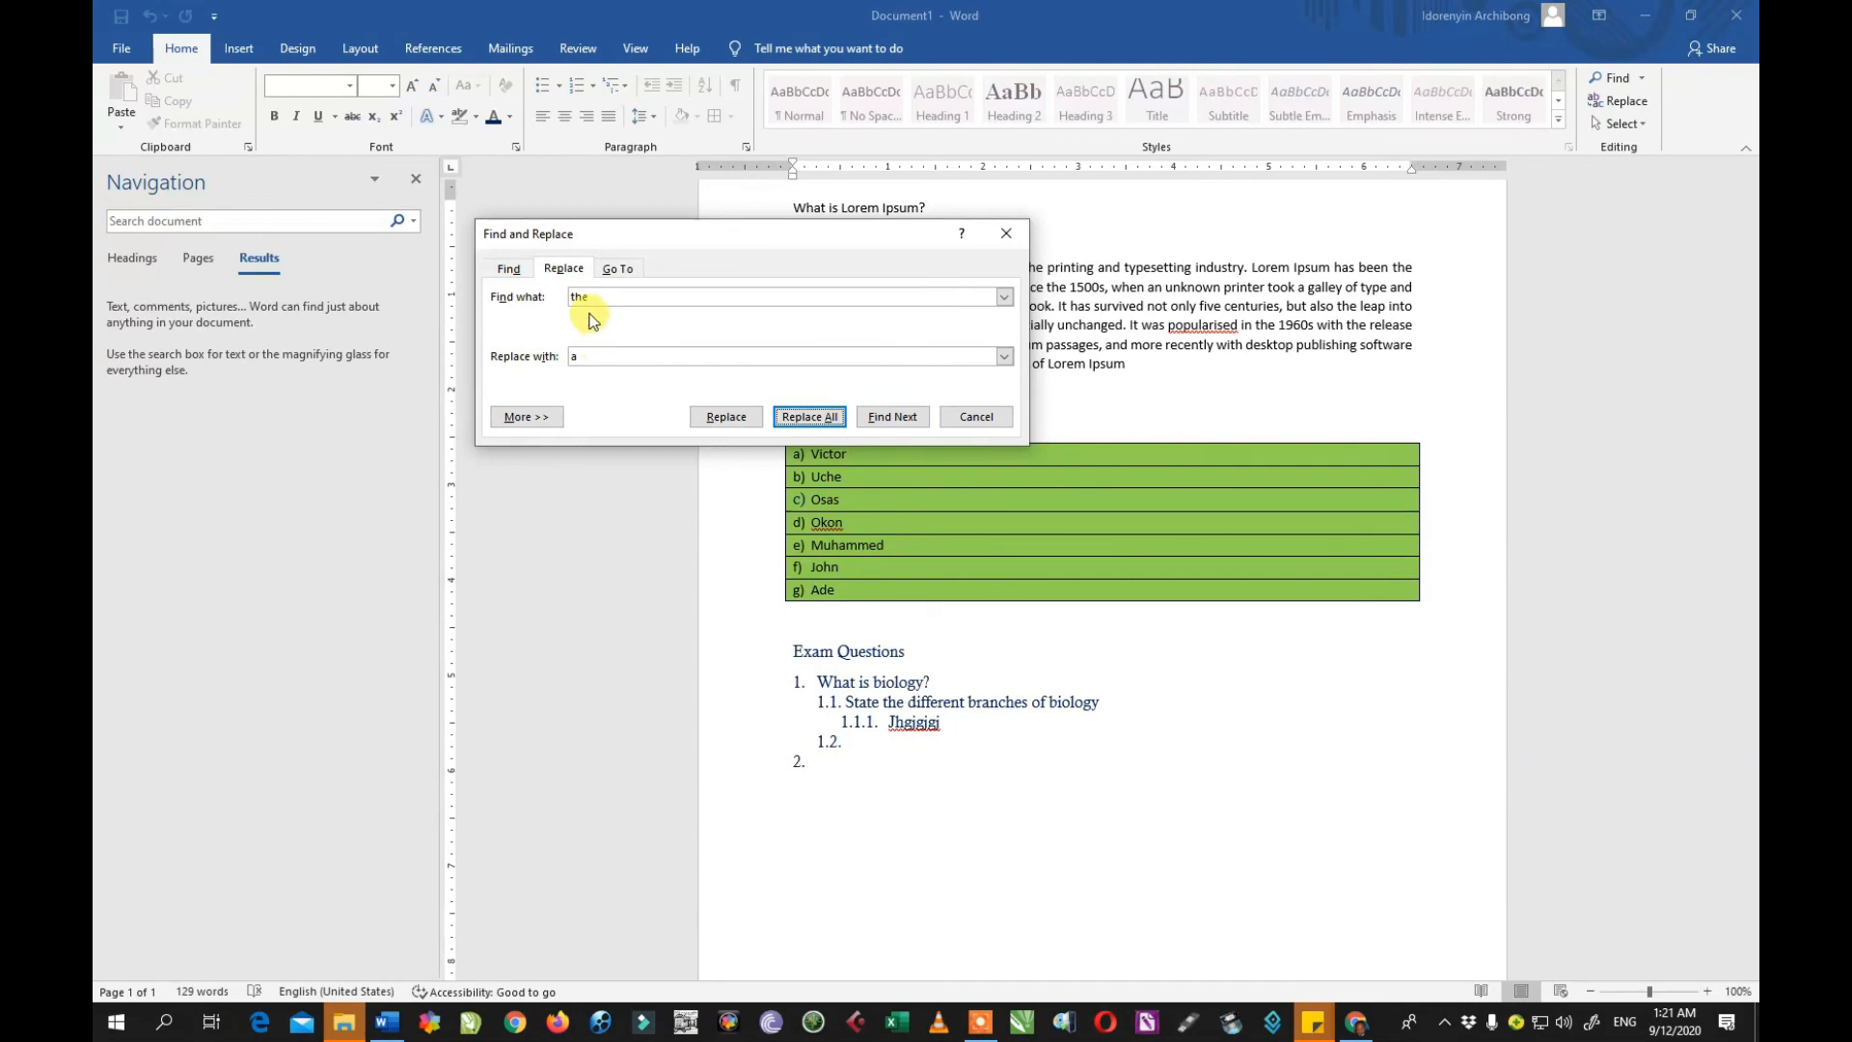
{"action": "double_click", "coordinate": [573, 357]}
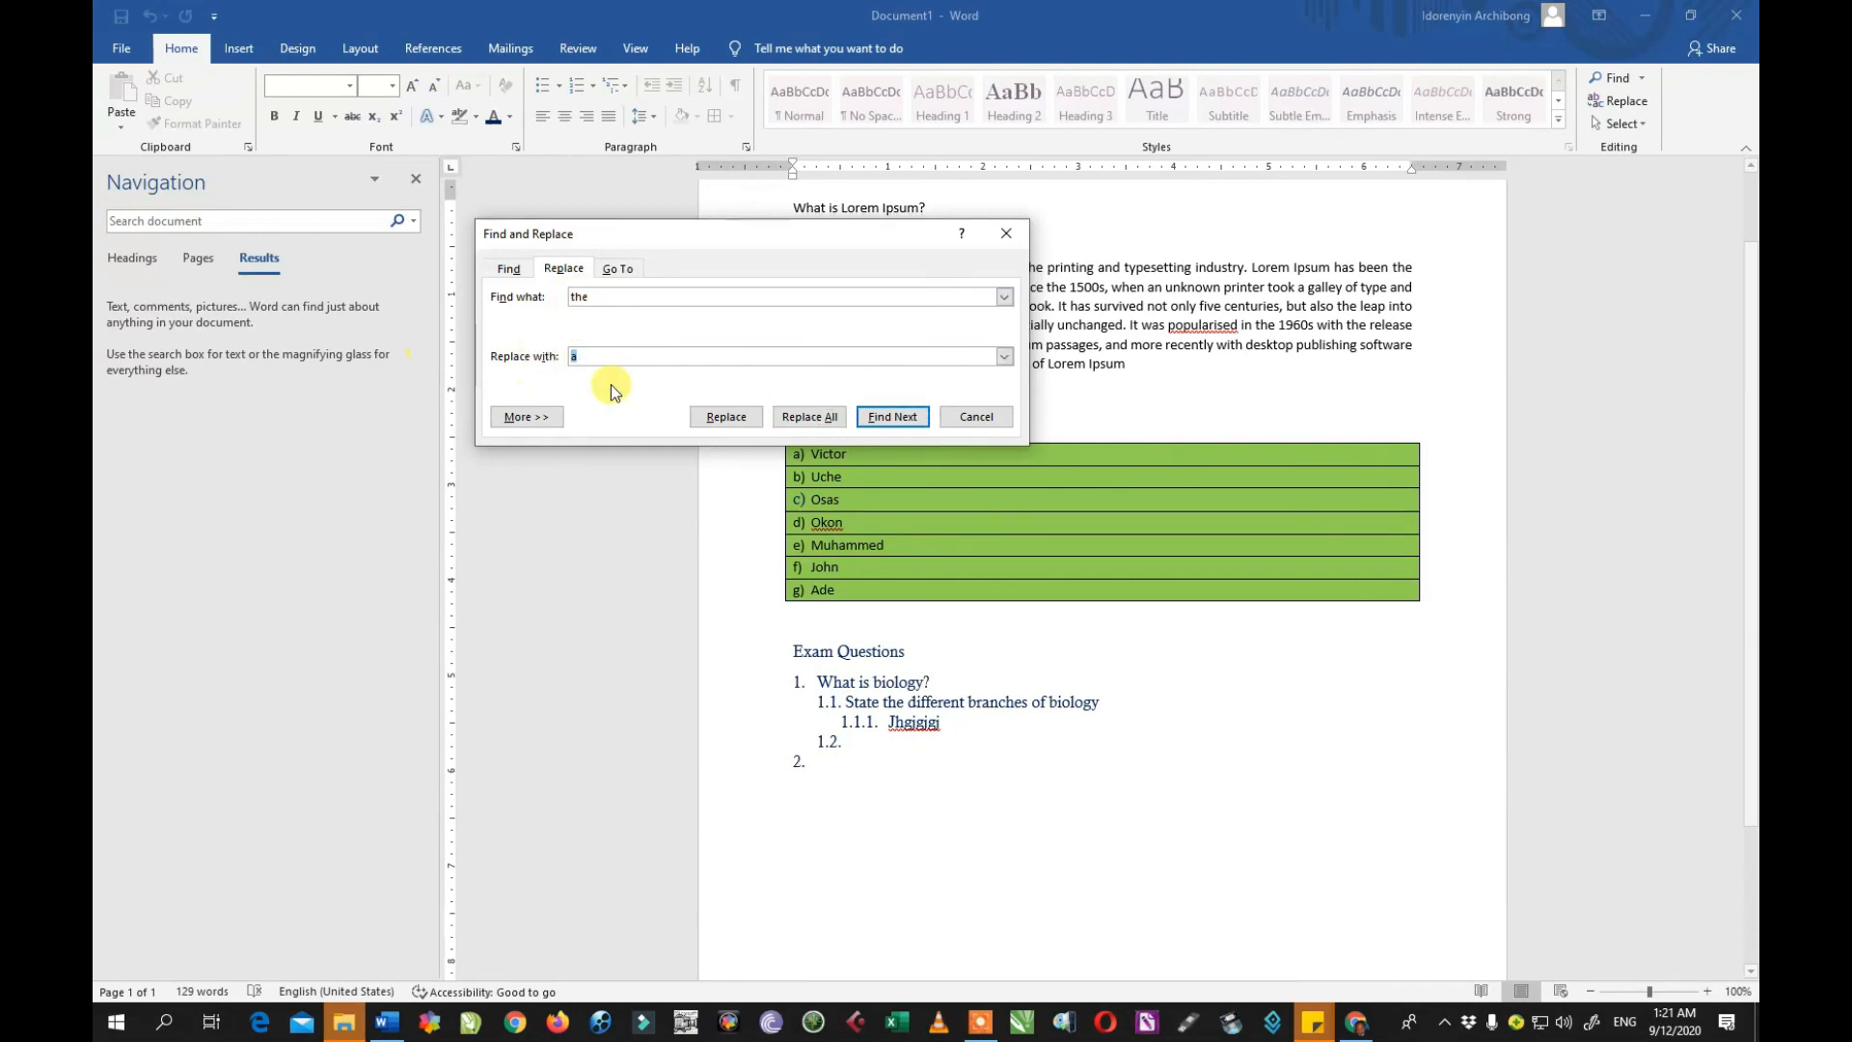
Step: Replace every occurrence of "the" with "a" throughout the document and close Find and Replace
{"action": "left_click_drag", "start_coordinate": [881, 241], "coordinate": [667, 281]}
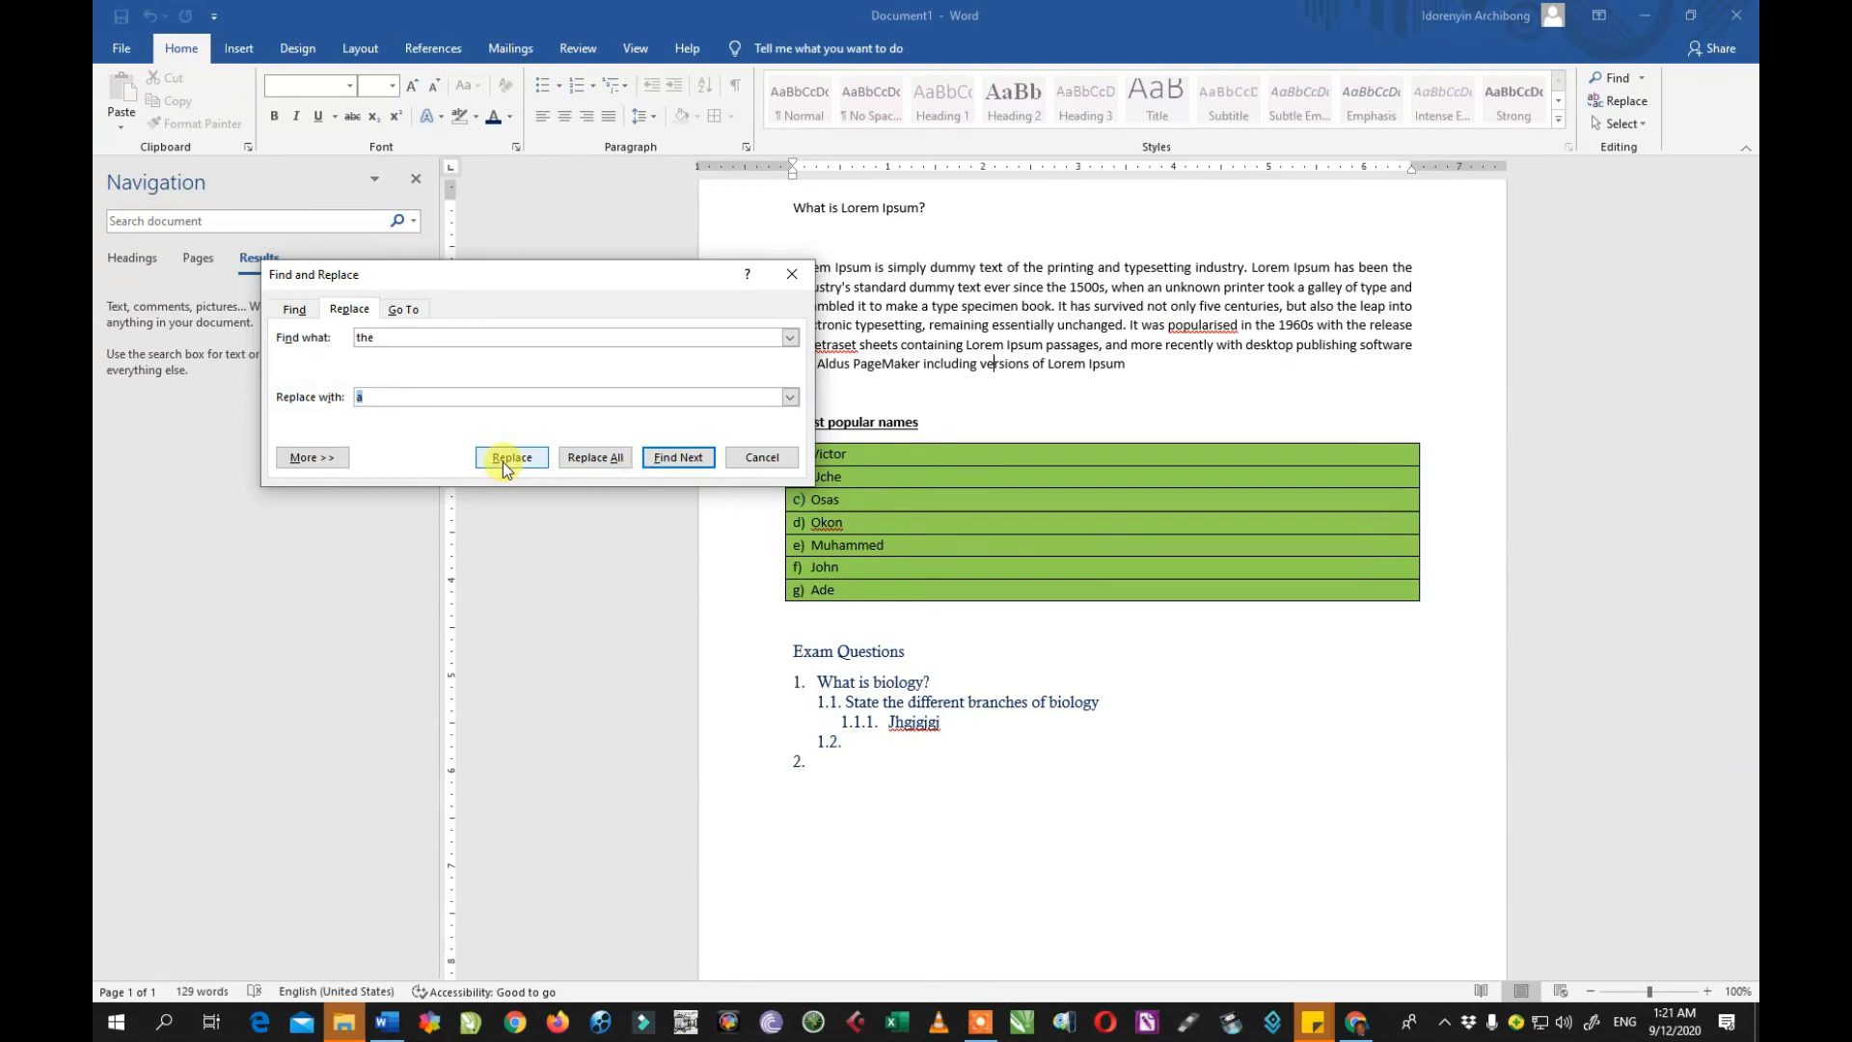
{"action": "left_click_drag", "start_coordinate": [532, 288], "coordinate": [741, 384]}
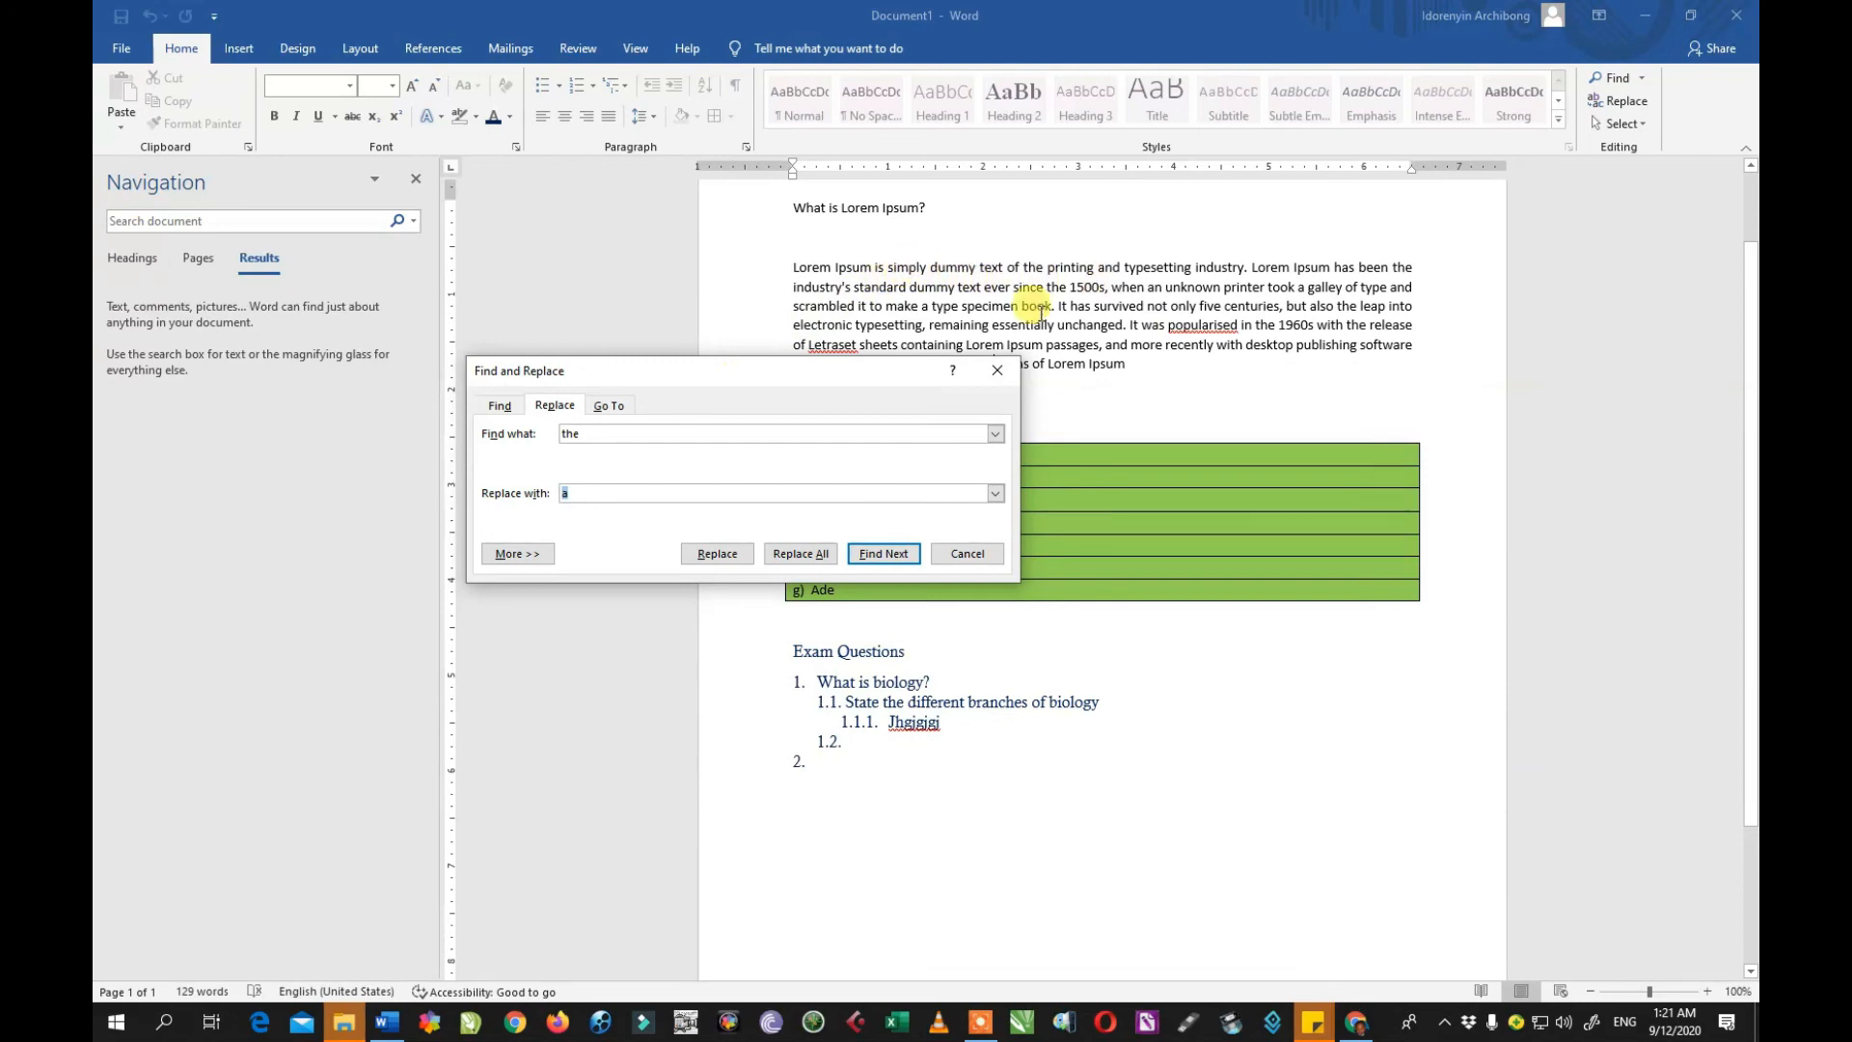
{"action": "left_click", "coordinate": [717, 553]}
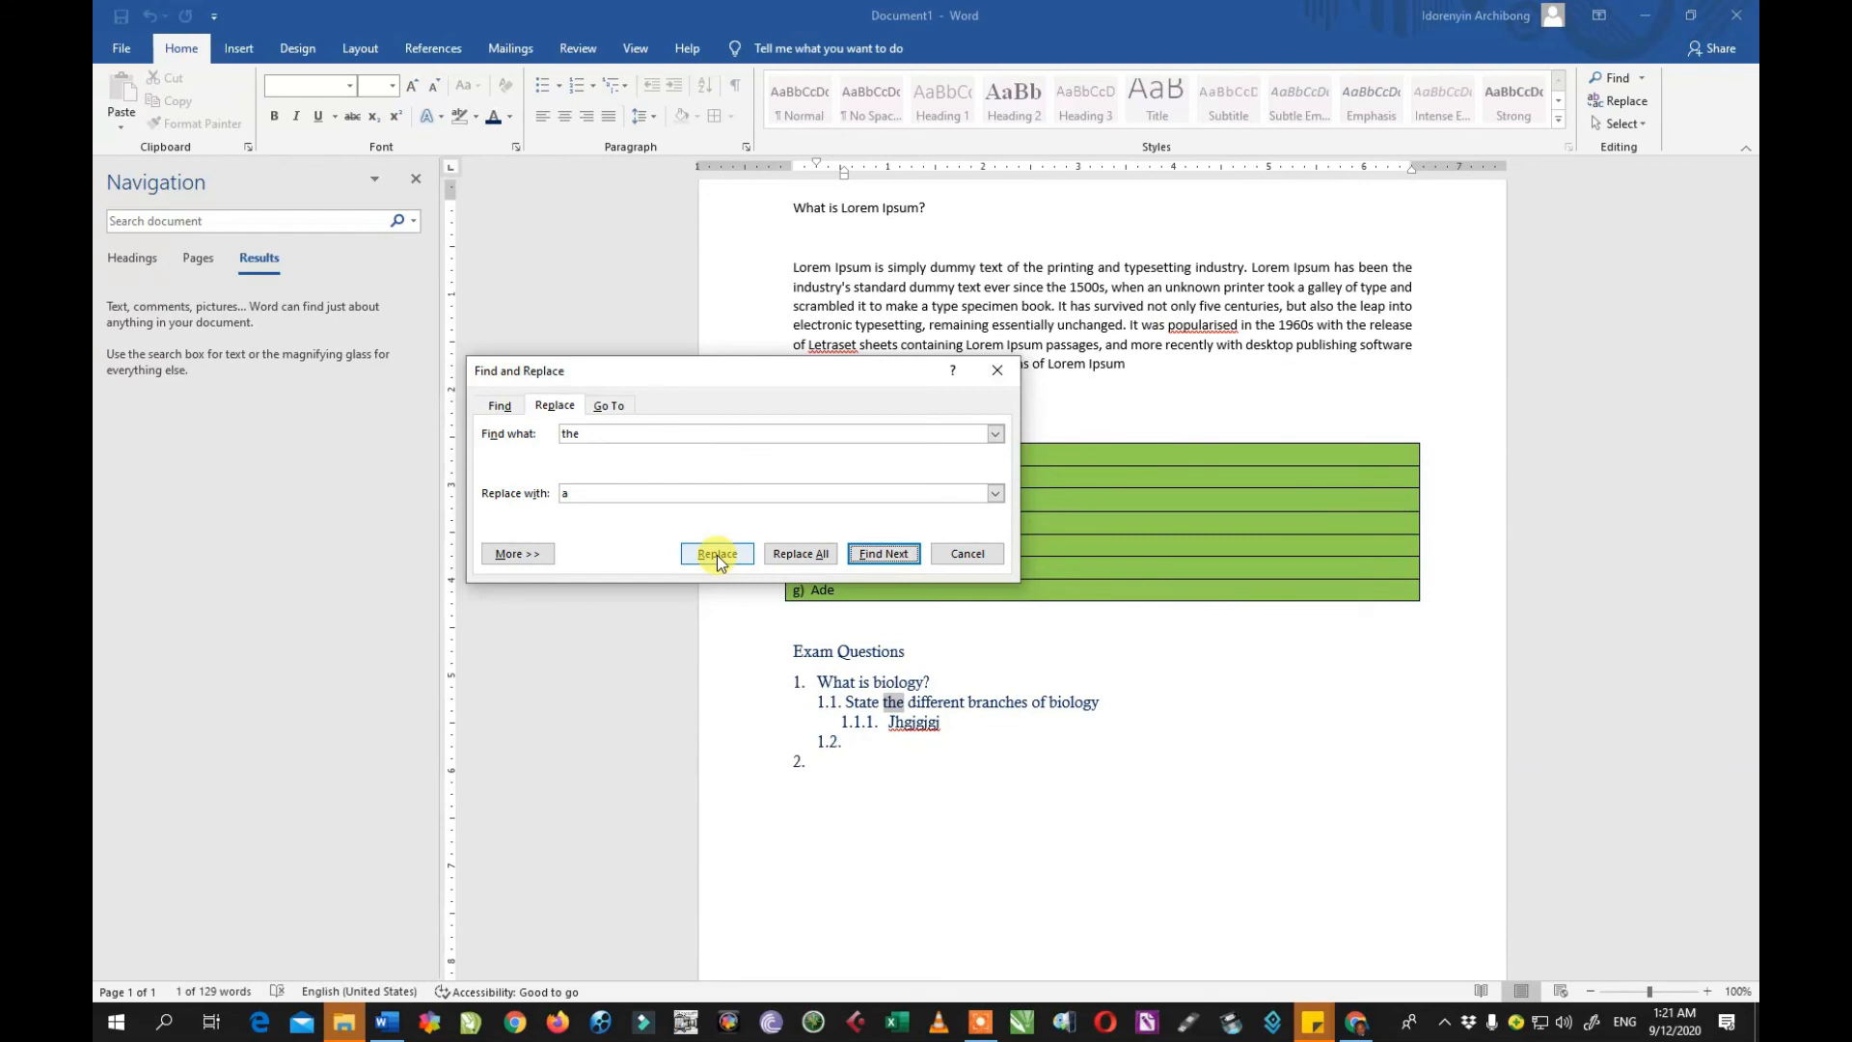
{"action": "left_click", "coordinate": [794, 554]}
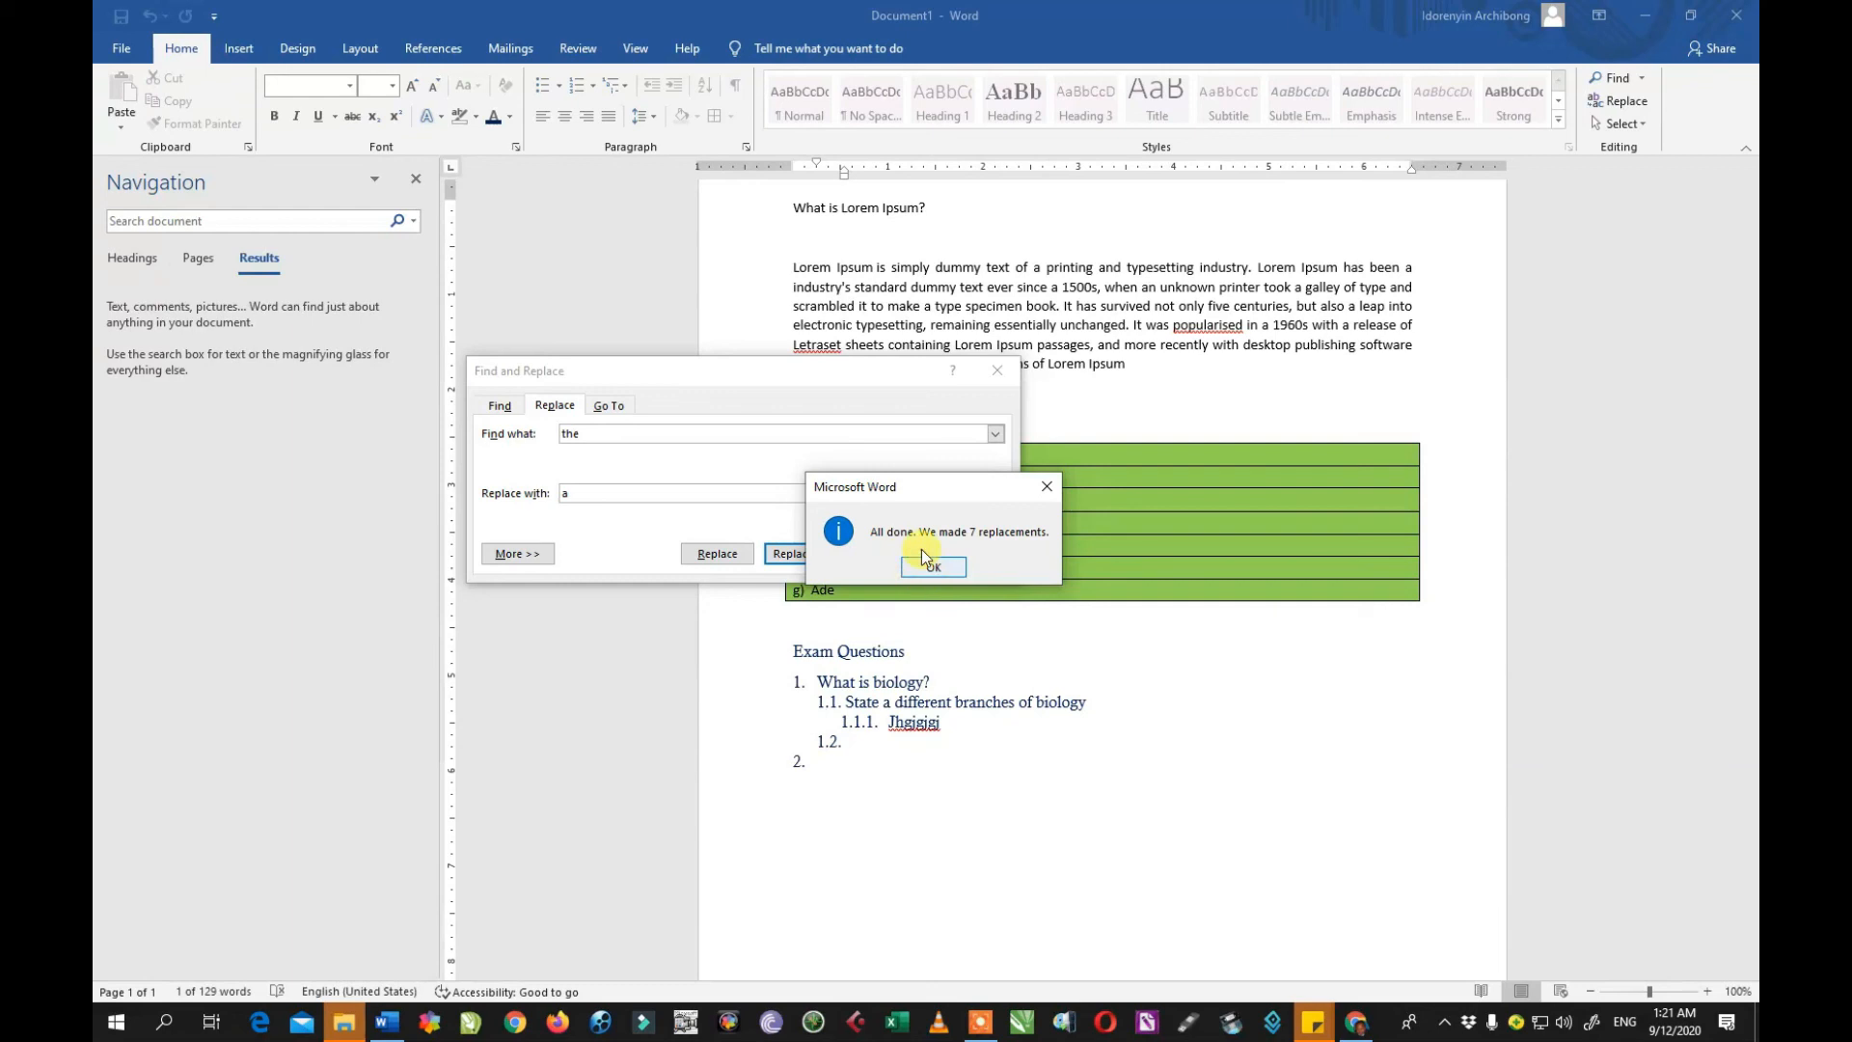
{"action": "left_click_drag", "start_coordinate": [895, 498], "coordinate": [749, 386]}
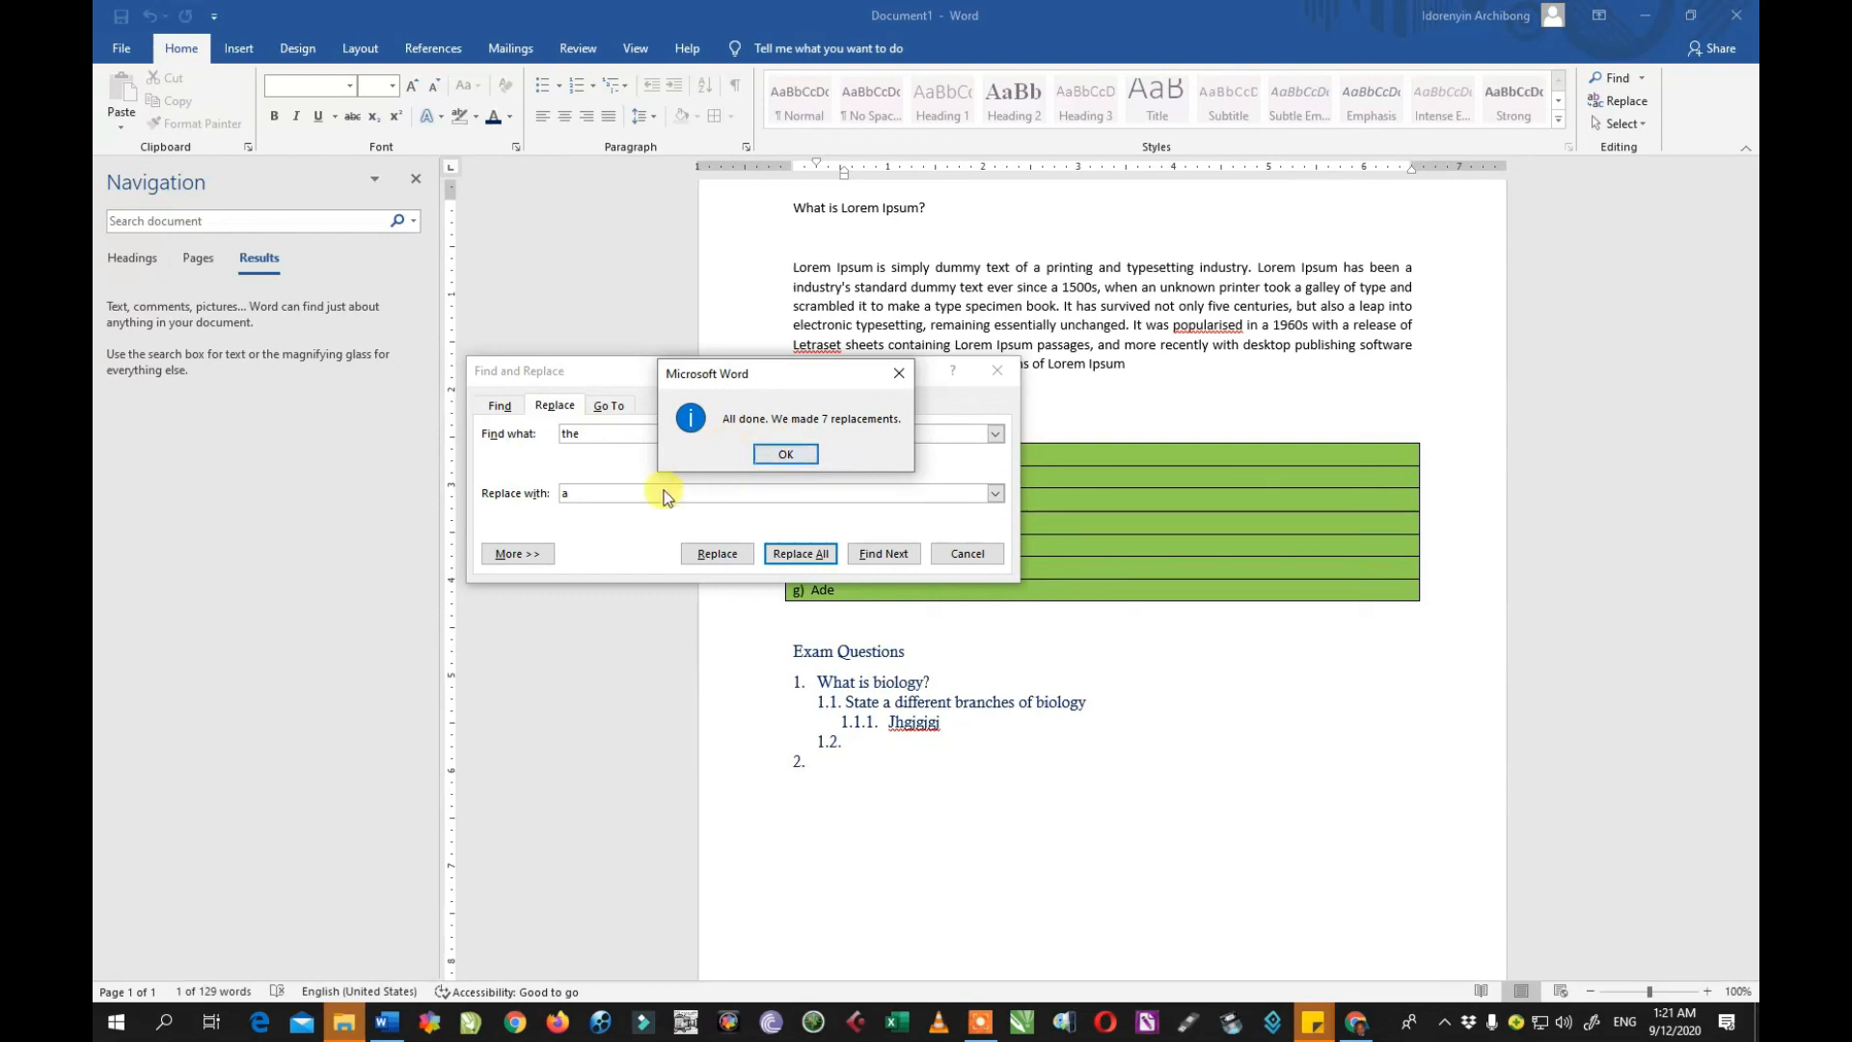
{"action": "left_click", "coordinate": [791, 454]}
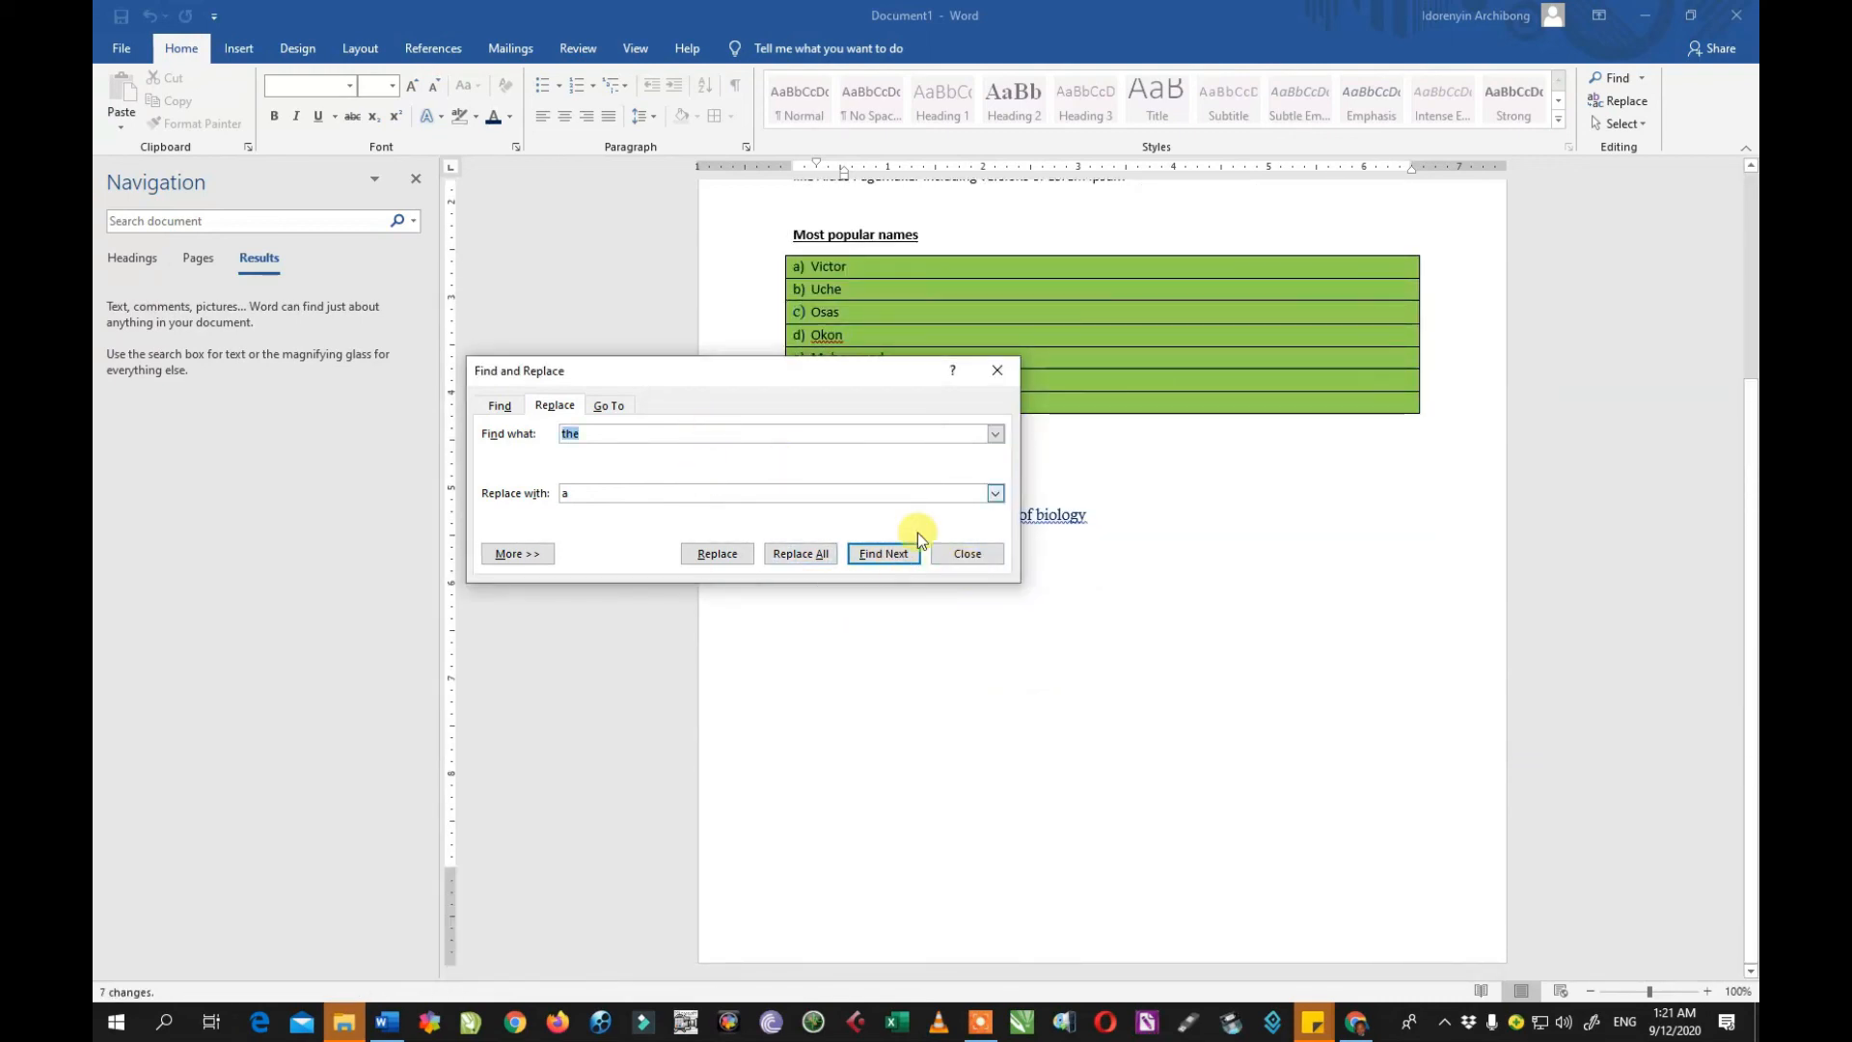
{"action": "left_click", "coordinate": [965, 554]}
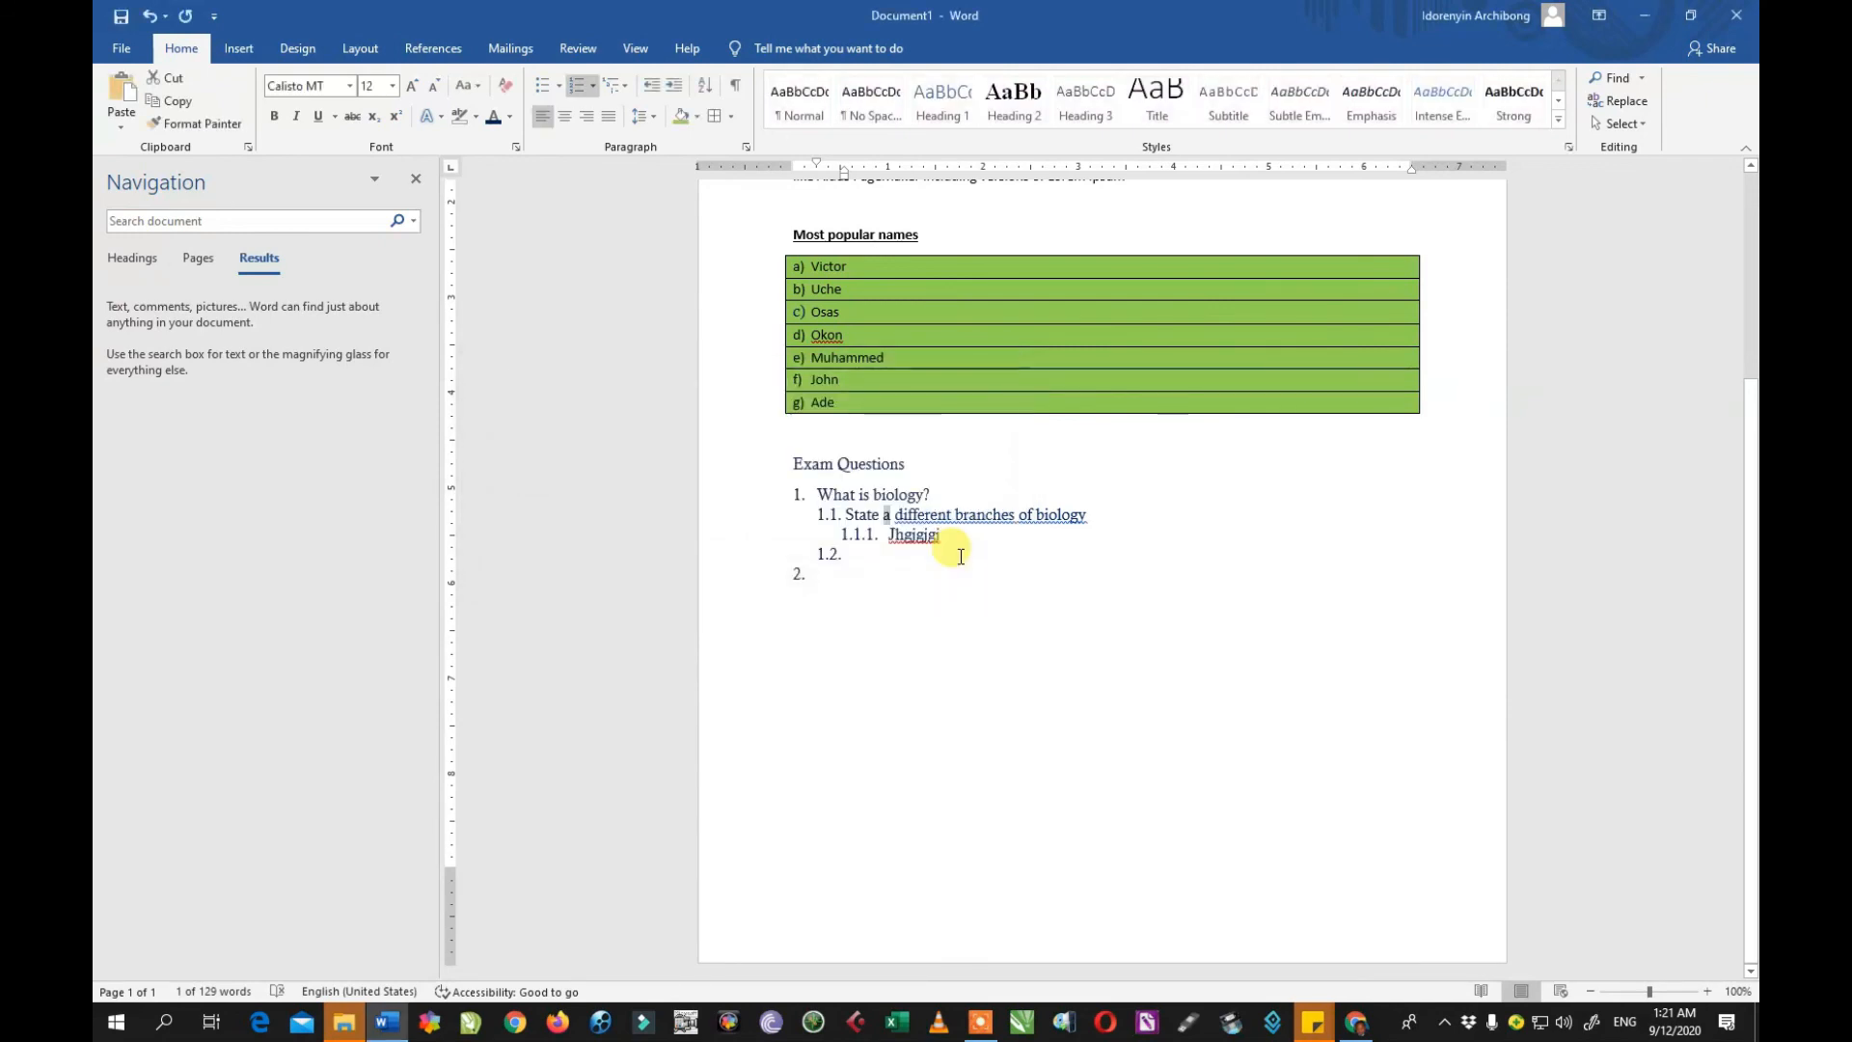
Step: Select the whole document's content and switch to Select Objects mode
{"action": "scroll", "coordinate": [1138, 559], "scroll_direction": "up", "scroll_amount": 3}
{"action": "scroll", "coordinate": [1159, 552], "scroll_direction": "up", "scroll_amount": 1}
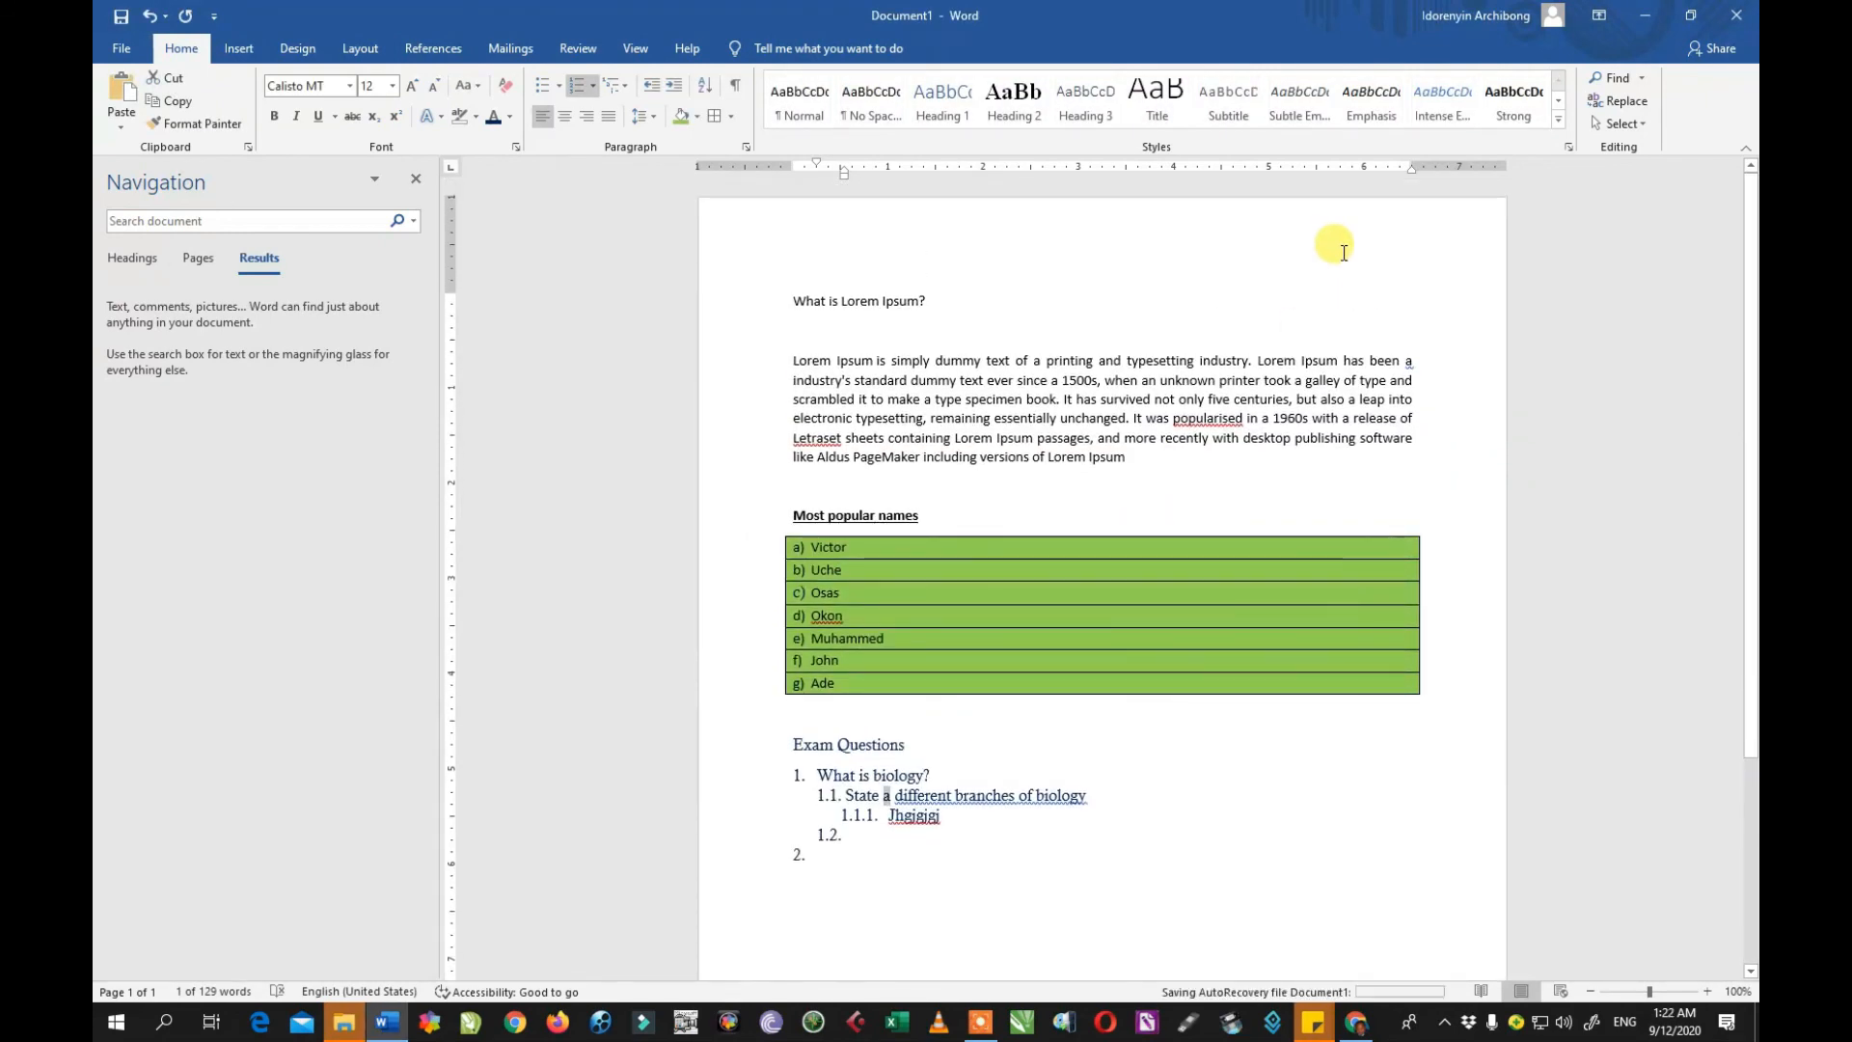
{"action": "left_click", "coordinate": [1643, 123]}
{"action": "left_click", "coordinate": [1551, 153]}
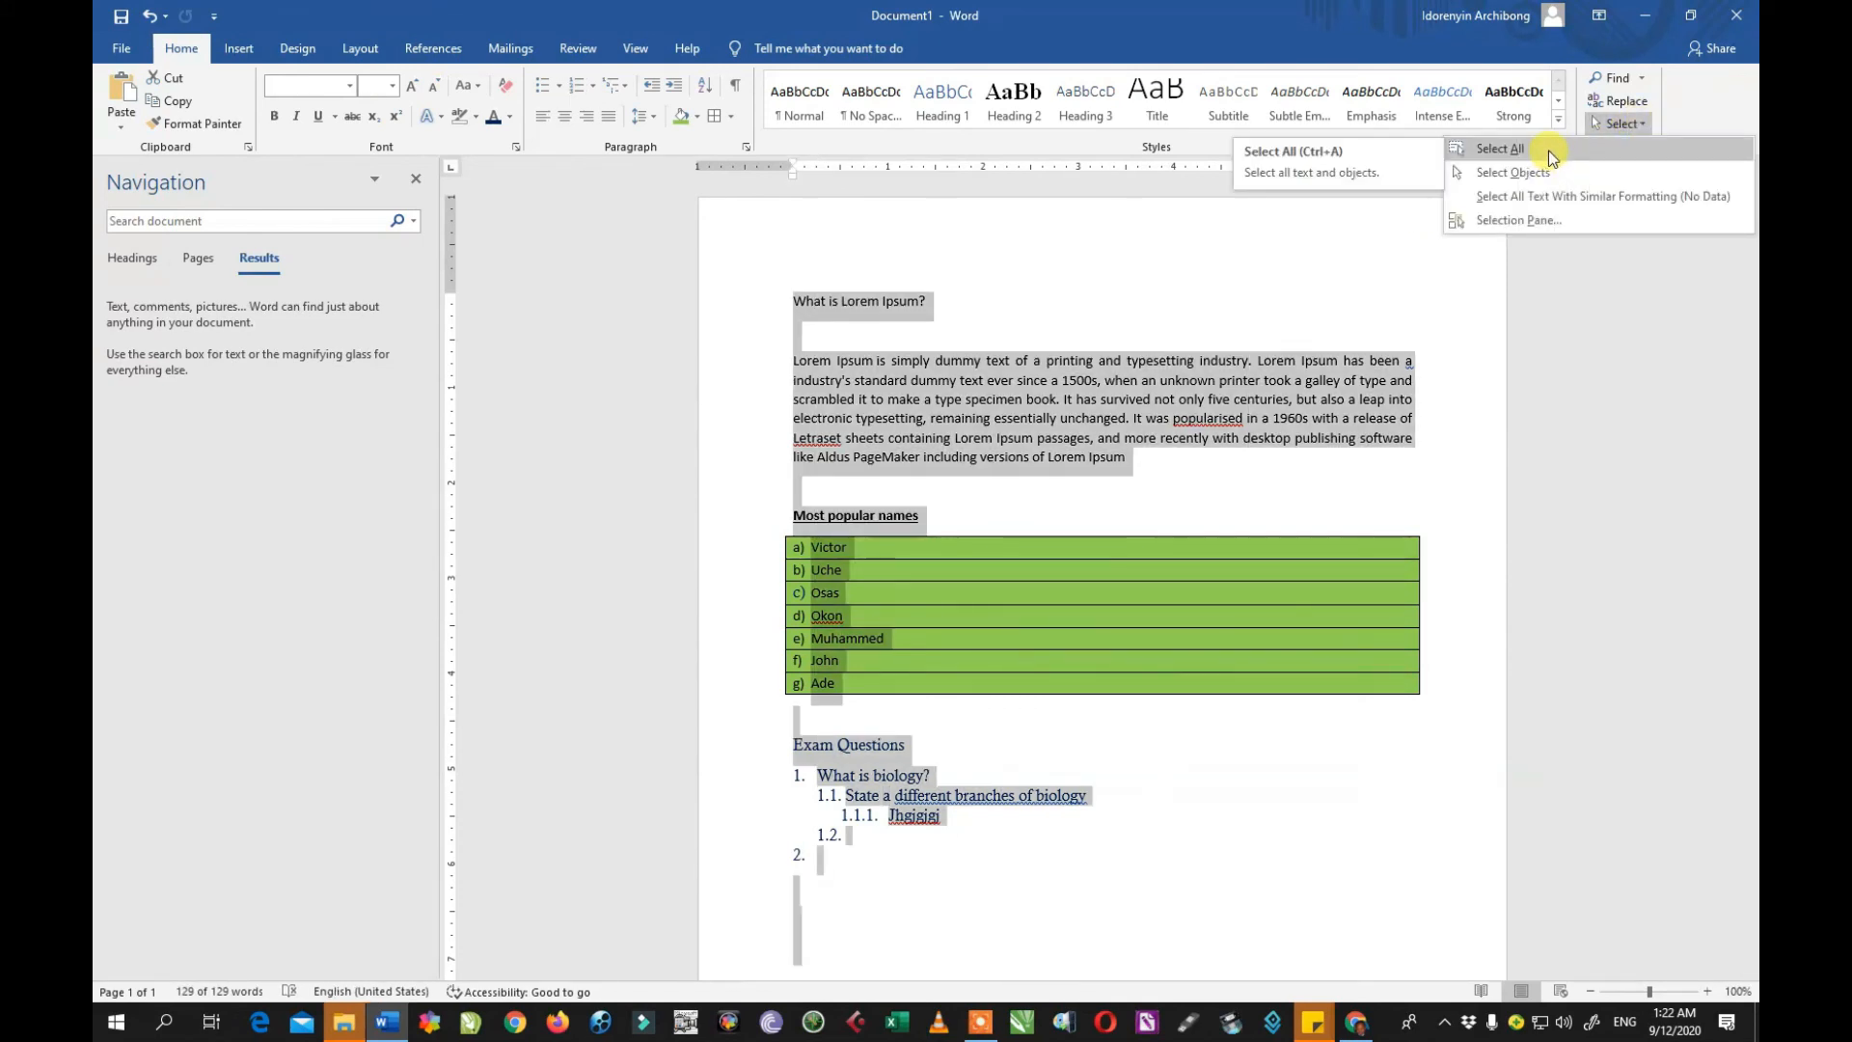
{"action": "left_click", "coordinate": [1462, 222]}
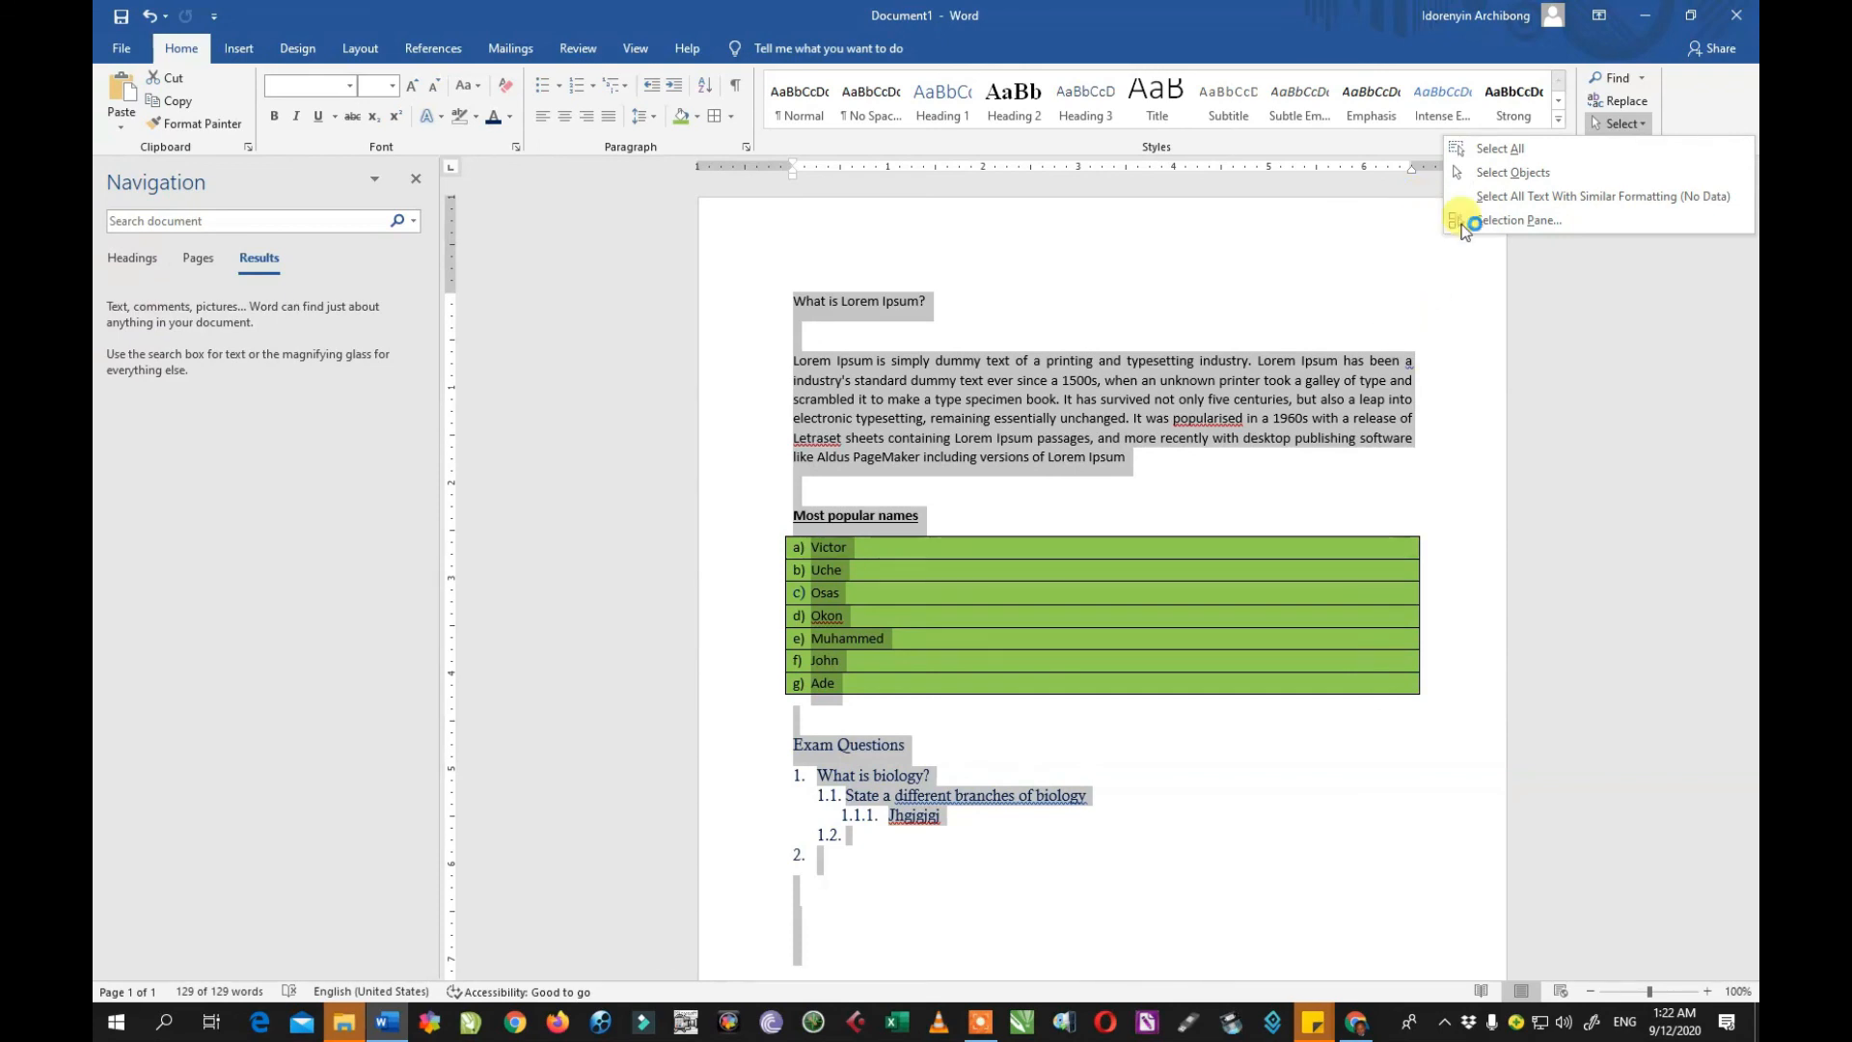
{"action": "left_click", "coordinate": [1517, 173]}
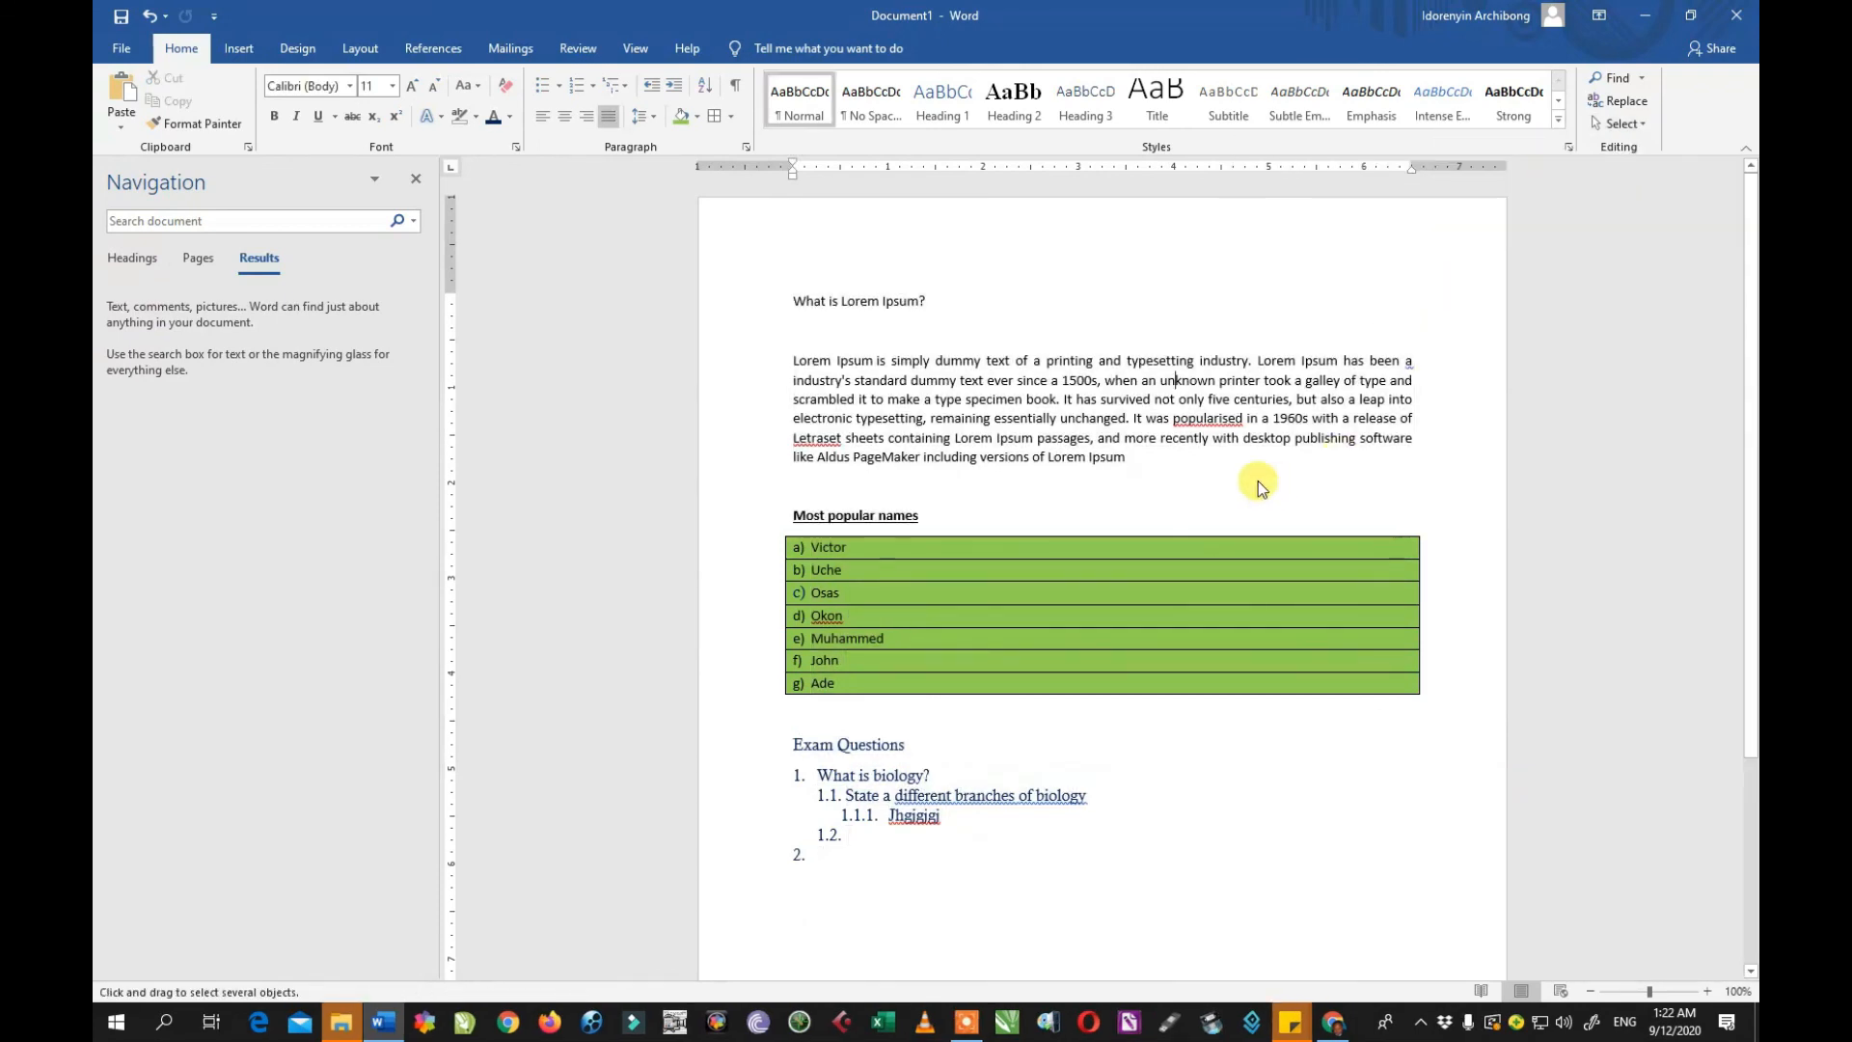
{"action": "scroll", "coordinate": [1005, 616], "scroll_direction": "down", "scroll_amount": 5}
{"action": "scroll", "coordinate": [992, 524], "scroll_direction": "up", "scroll_amount": 5}
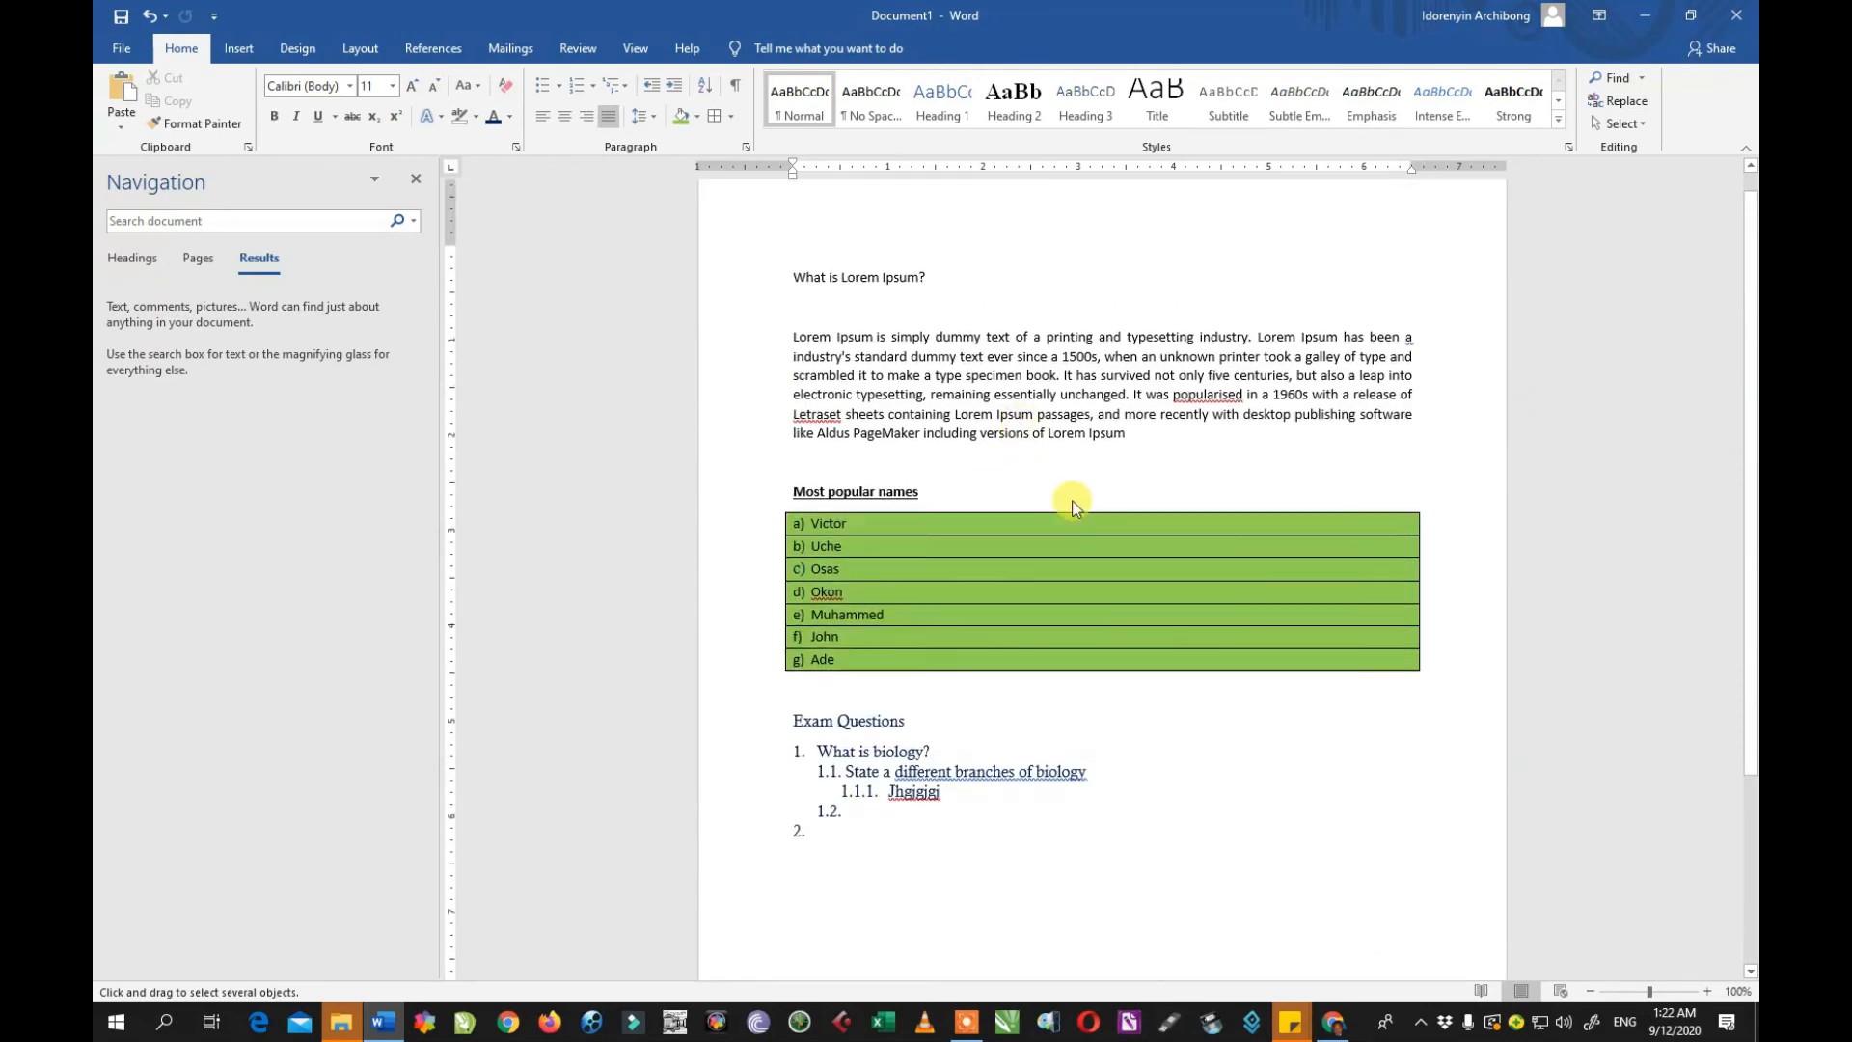
{"action": "scroll", "coordinate": [1074, 506], "scroll_direction": "down", "scroll_amount": 5}
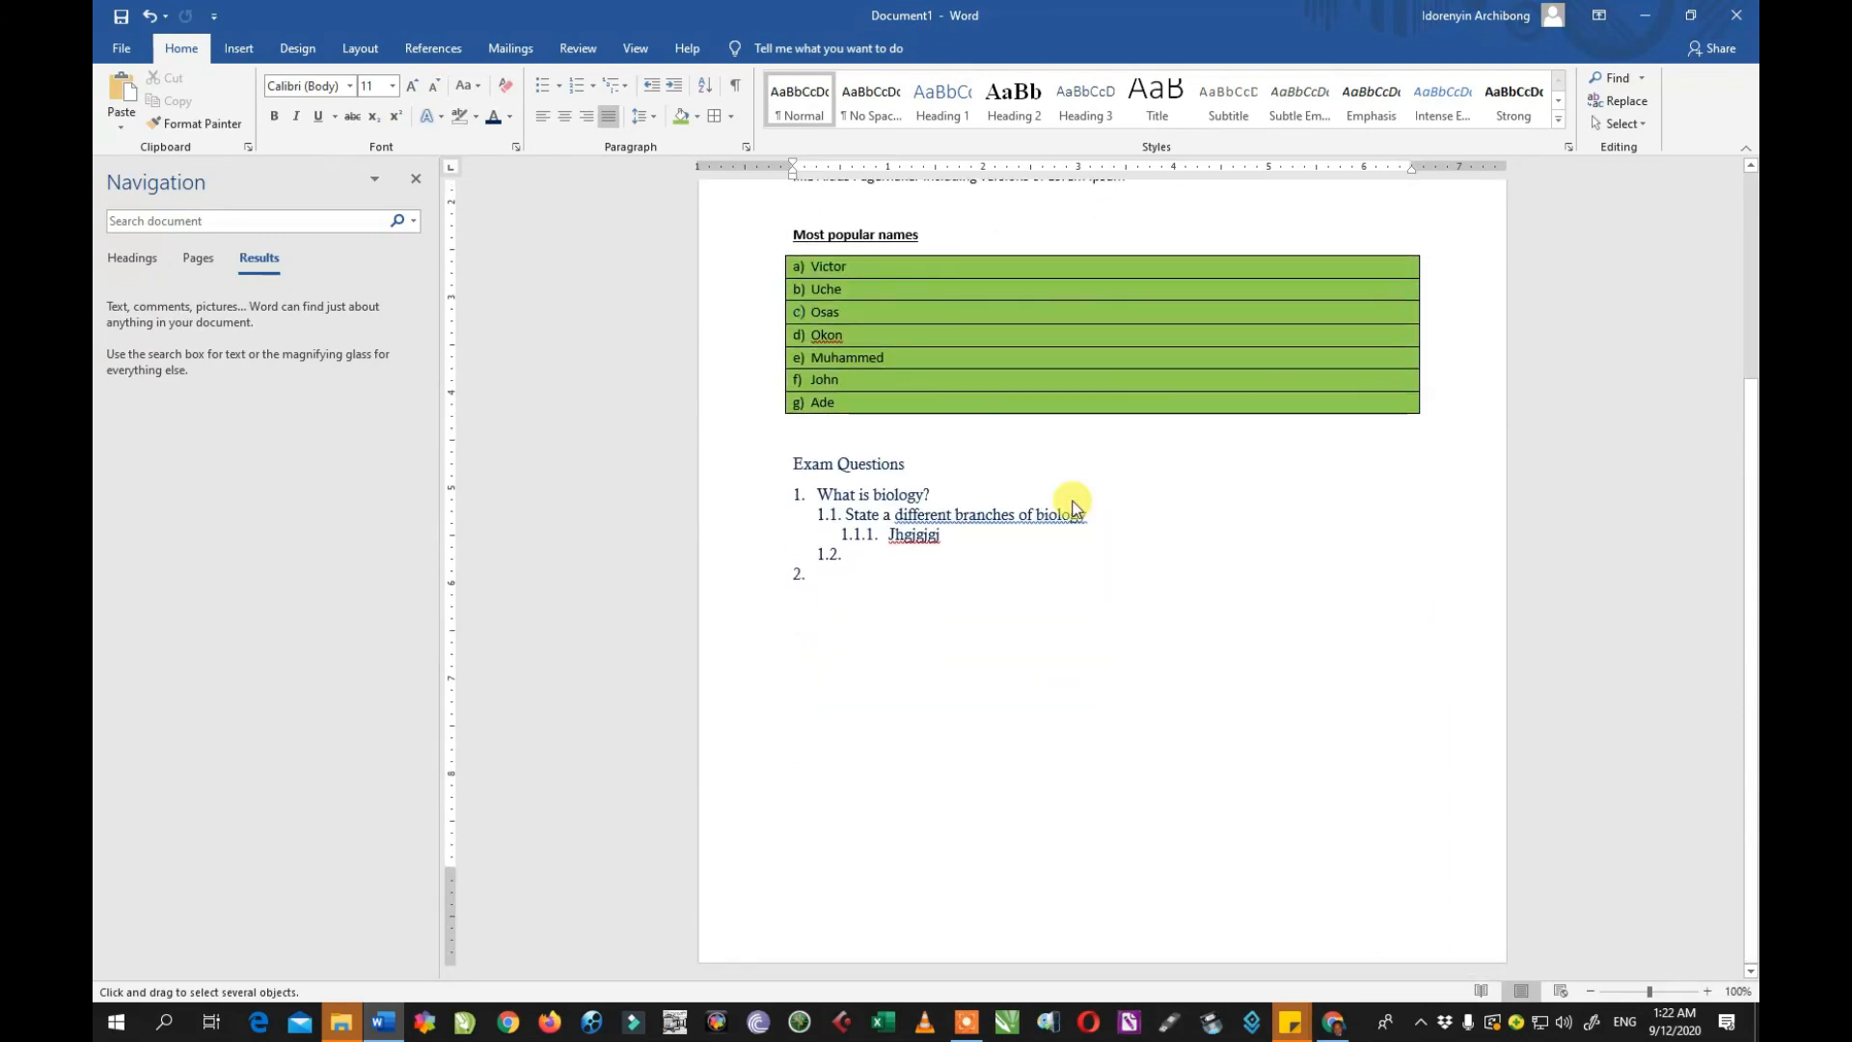
{"action": "scroll", "coordinate": [1074, 506], "scroll_direction": "up", "scroll_amount": 3}
{"action": "scroll", "coordinate": [1076, 507], "scroll_direction": "up", "scroll_amount": 3}
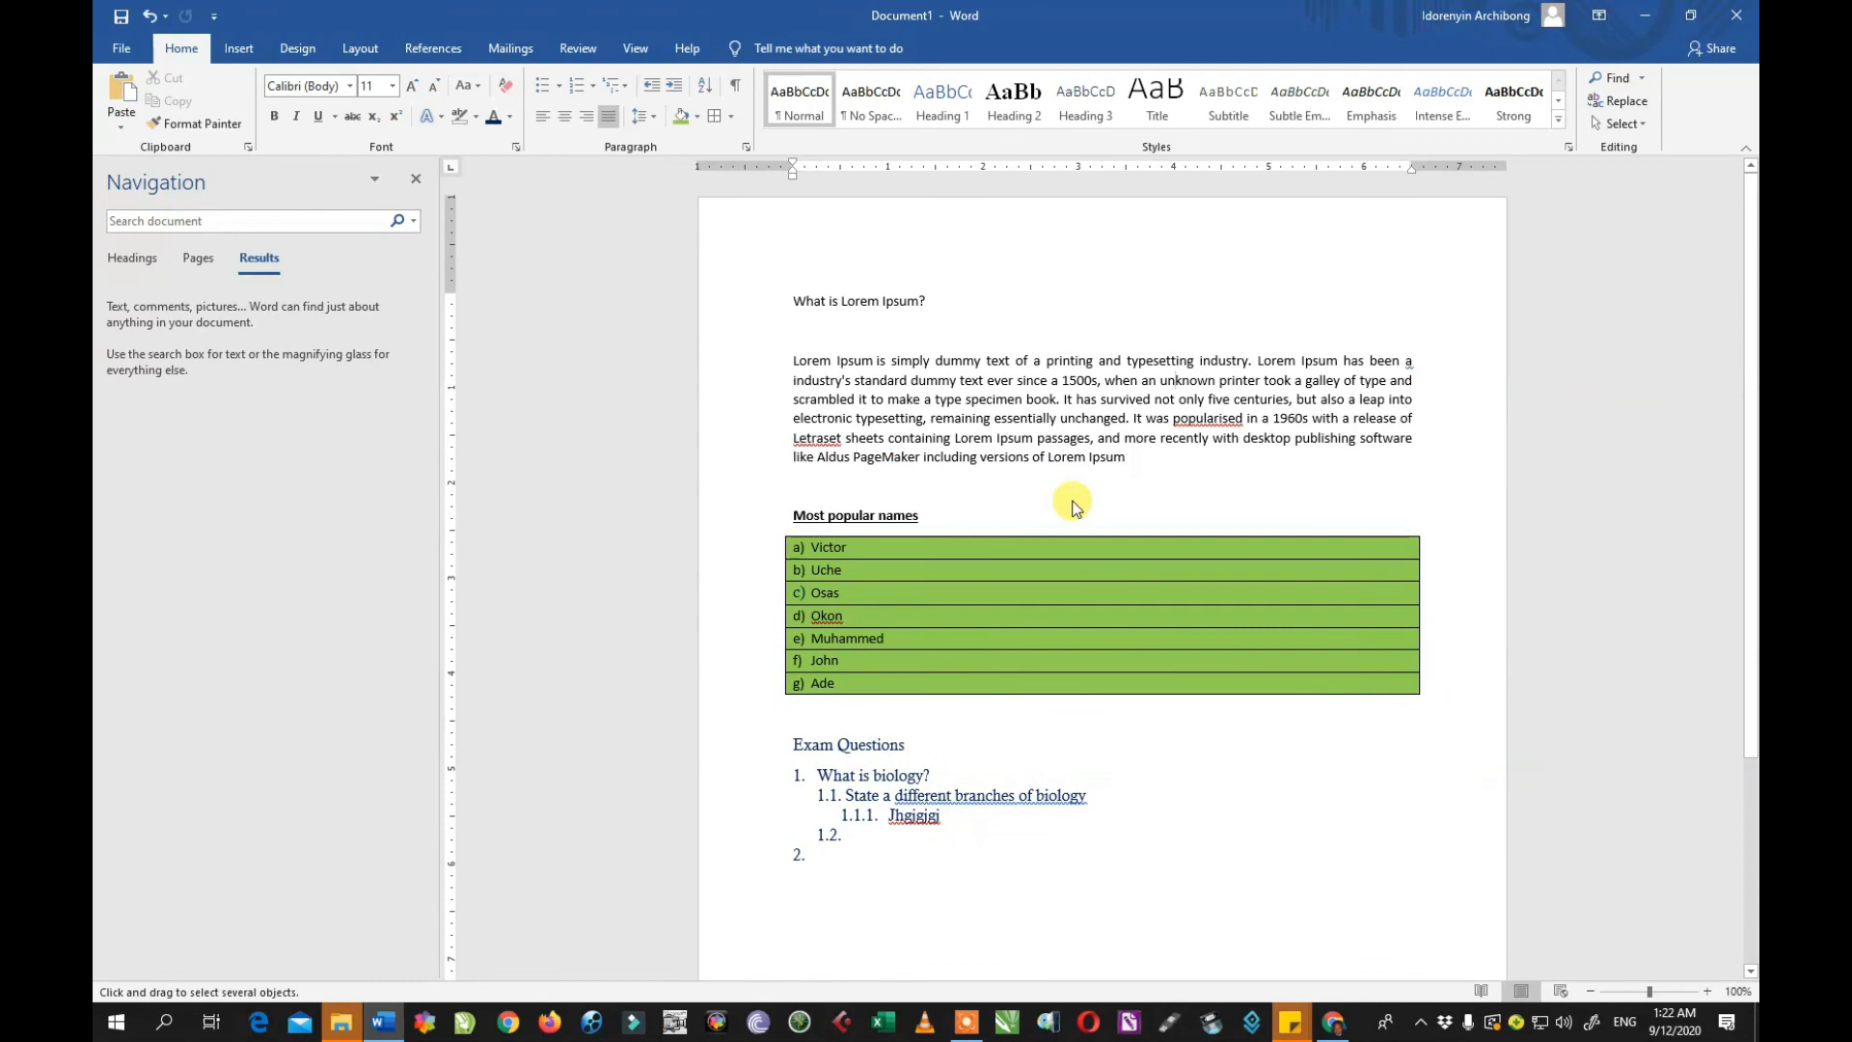
{"action": "scroll", "coordinate": [1220, 583], "scroll_direction": "down", "scroll_amount": 5}
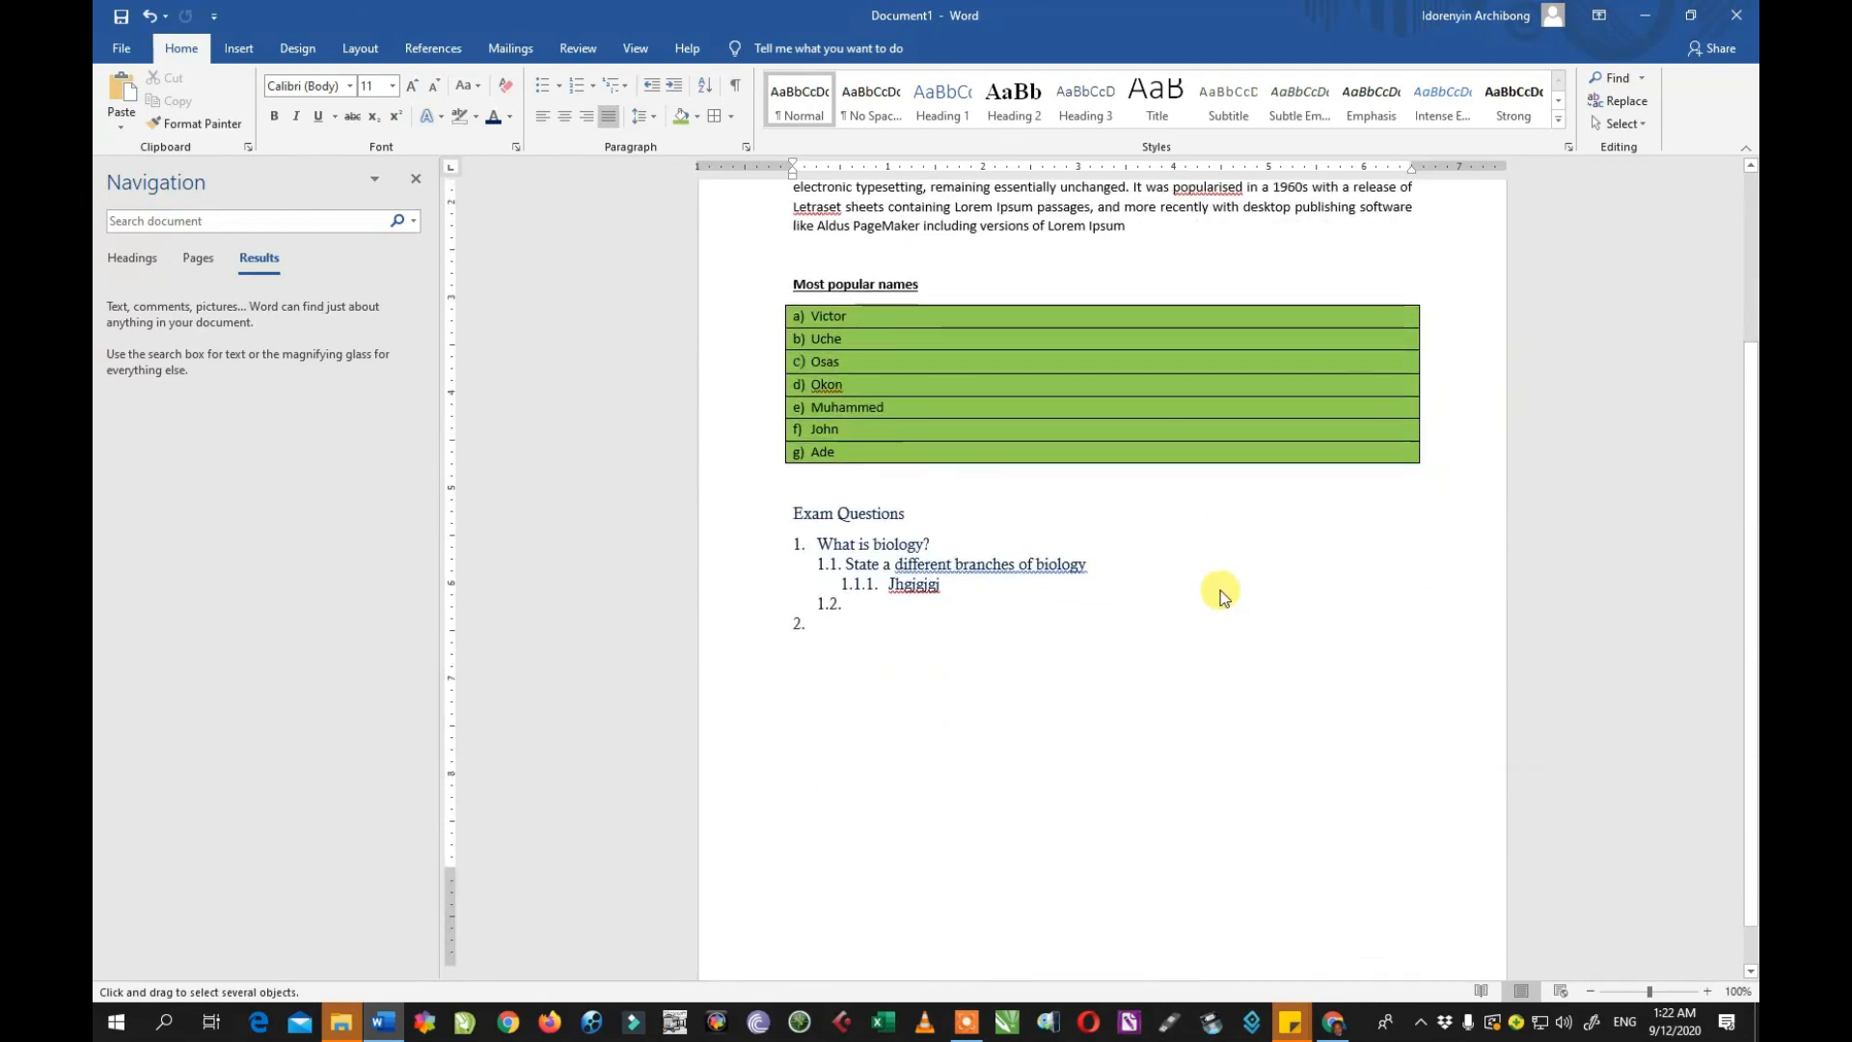
{"action": "left_click", "coordinate": [1625, 123]}
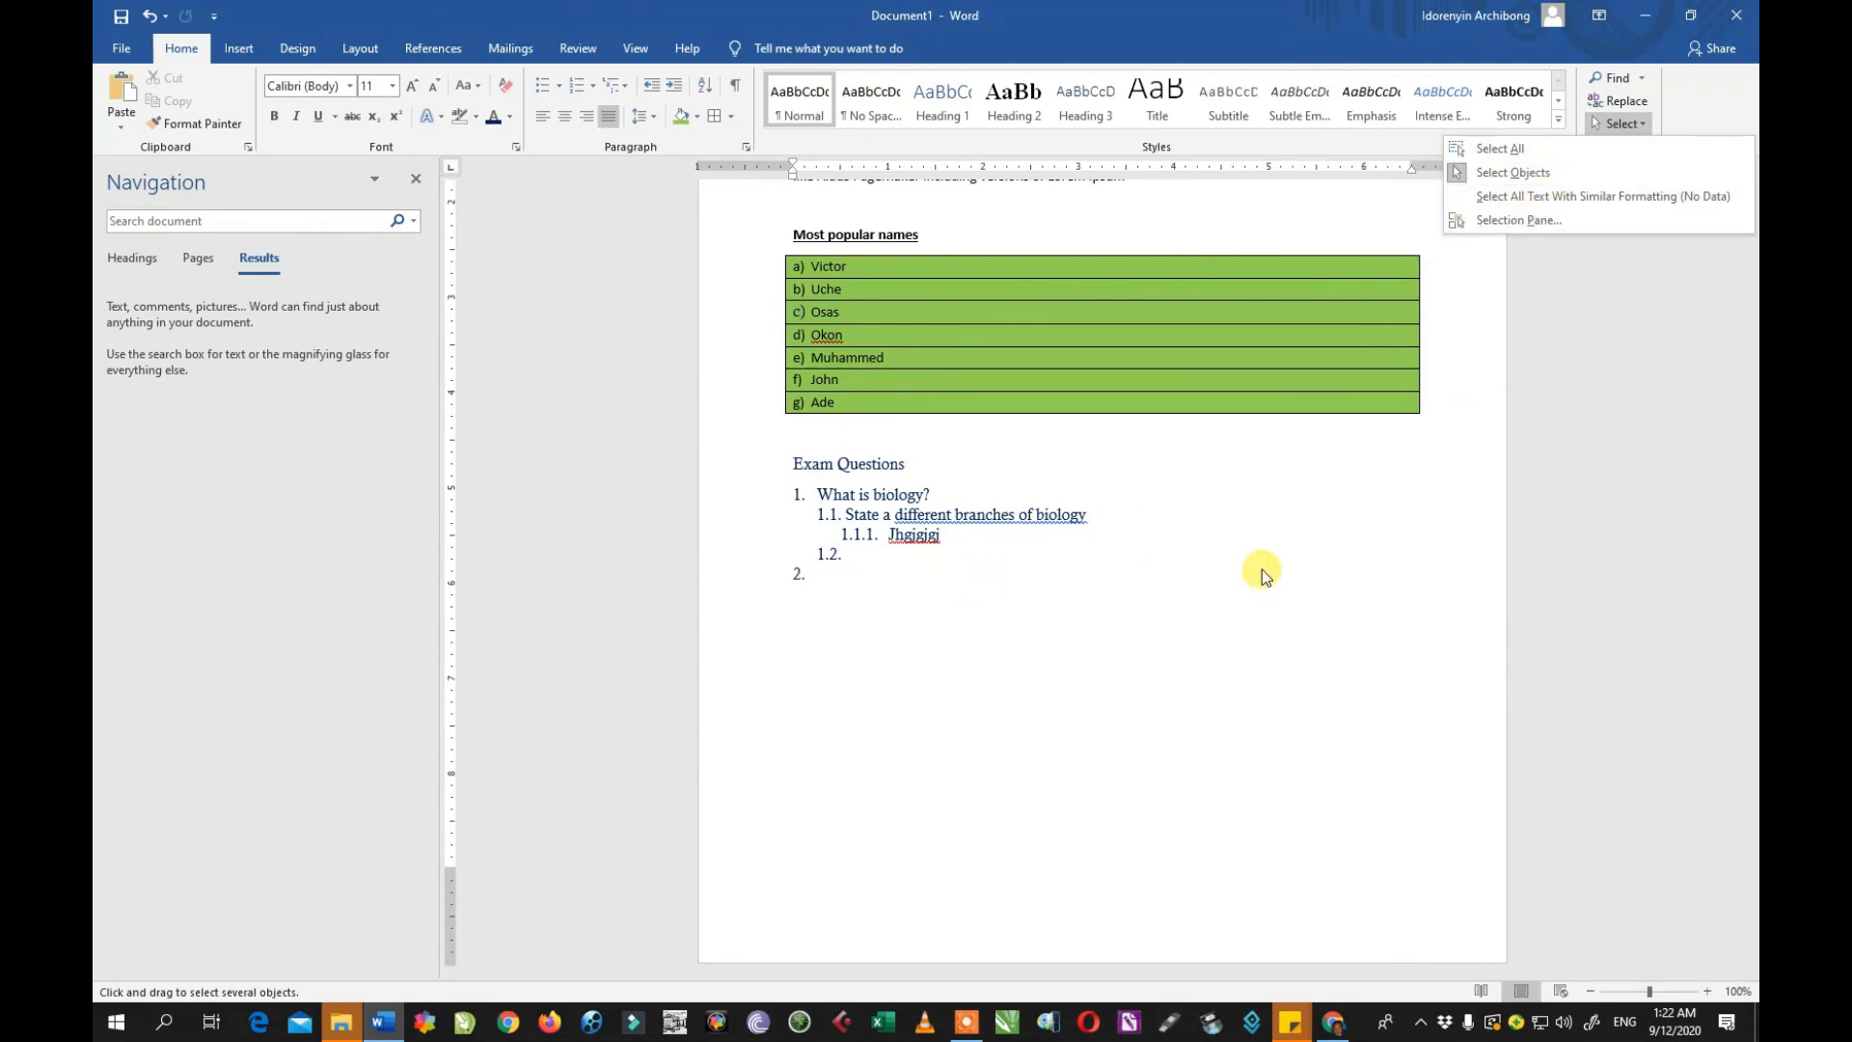
{"action": "scroll", "coordinate": [1260, 569], "scroll_direction": "up", "scroll_amount": 5}
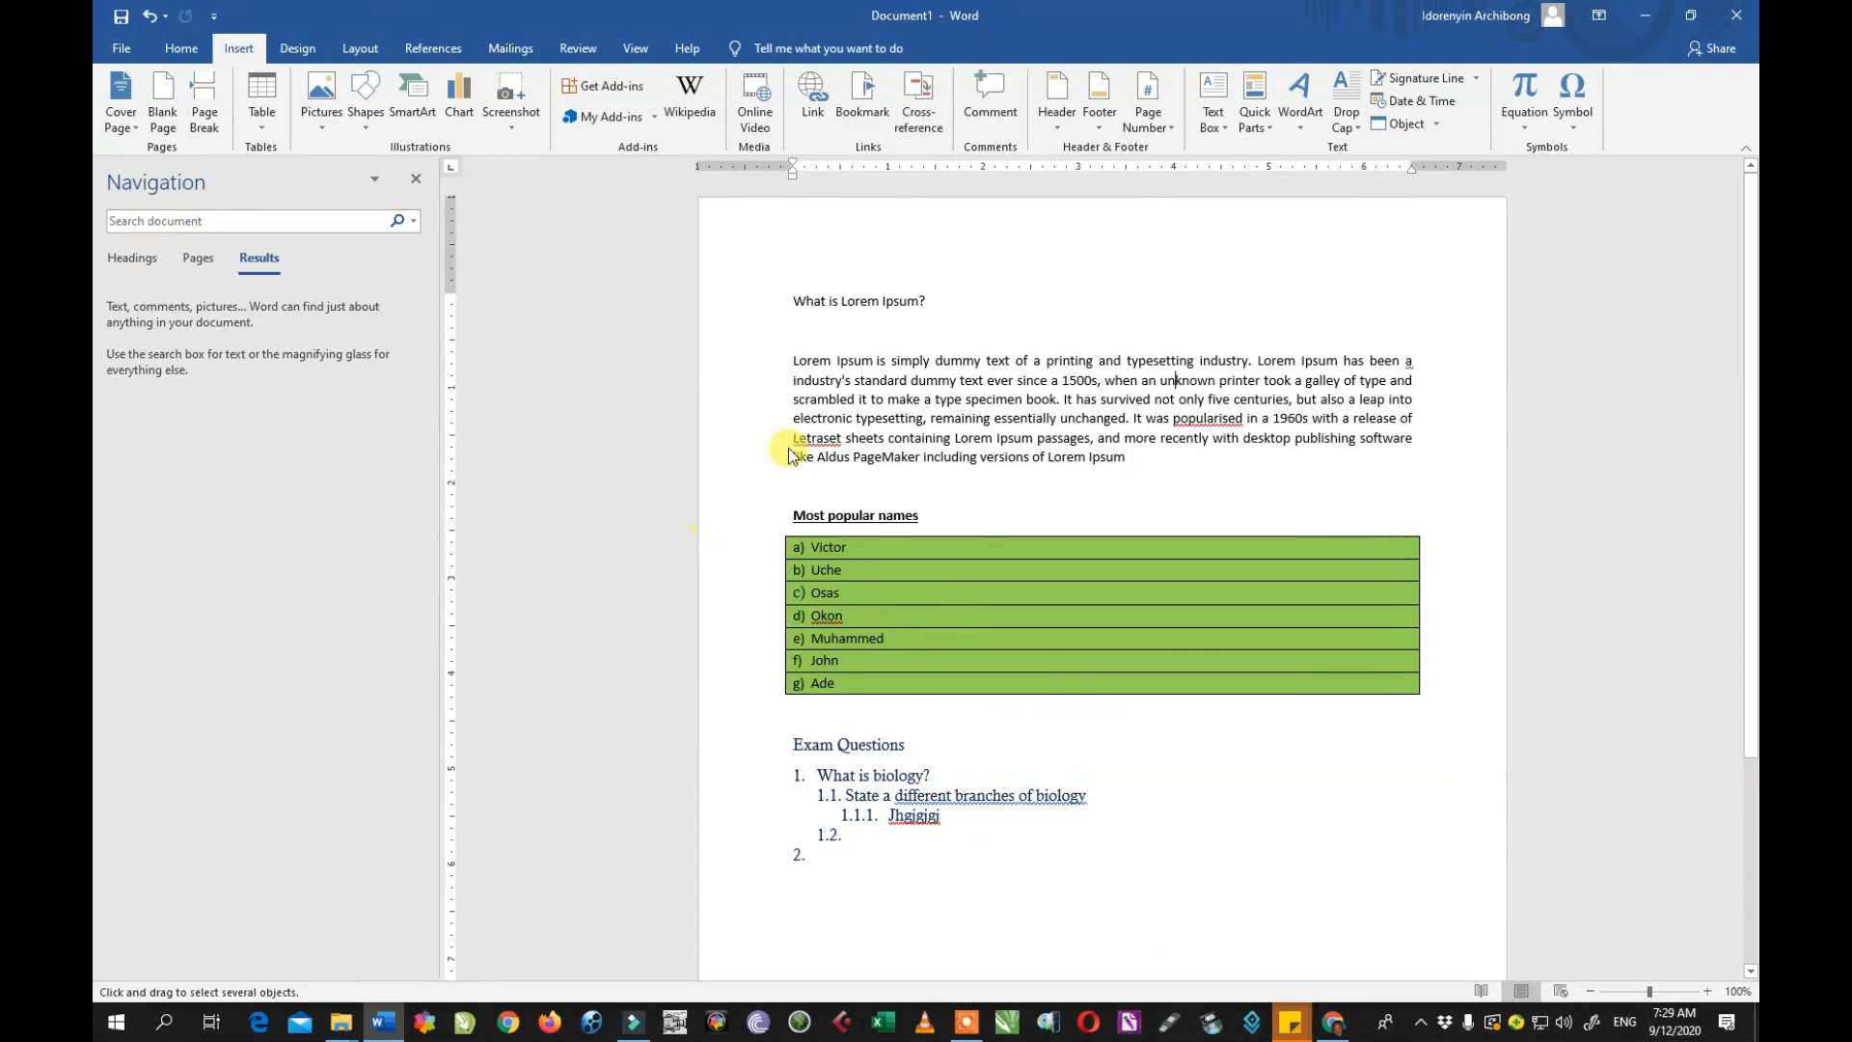
Step: Leave object selection mode and enter a sample first name on the blank line above the "Most popular names" heading
{"action": "left_click", "coordinate": [181, 50]}
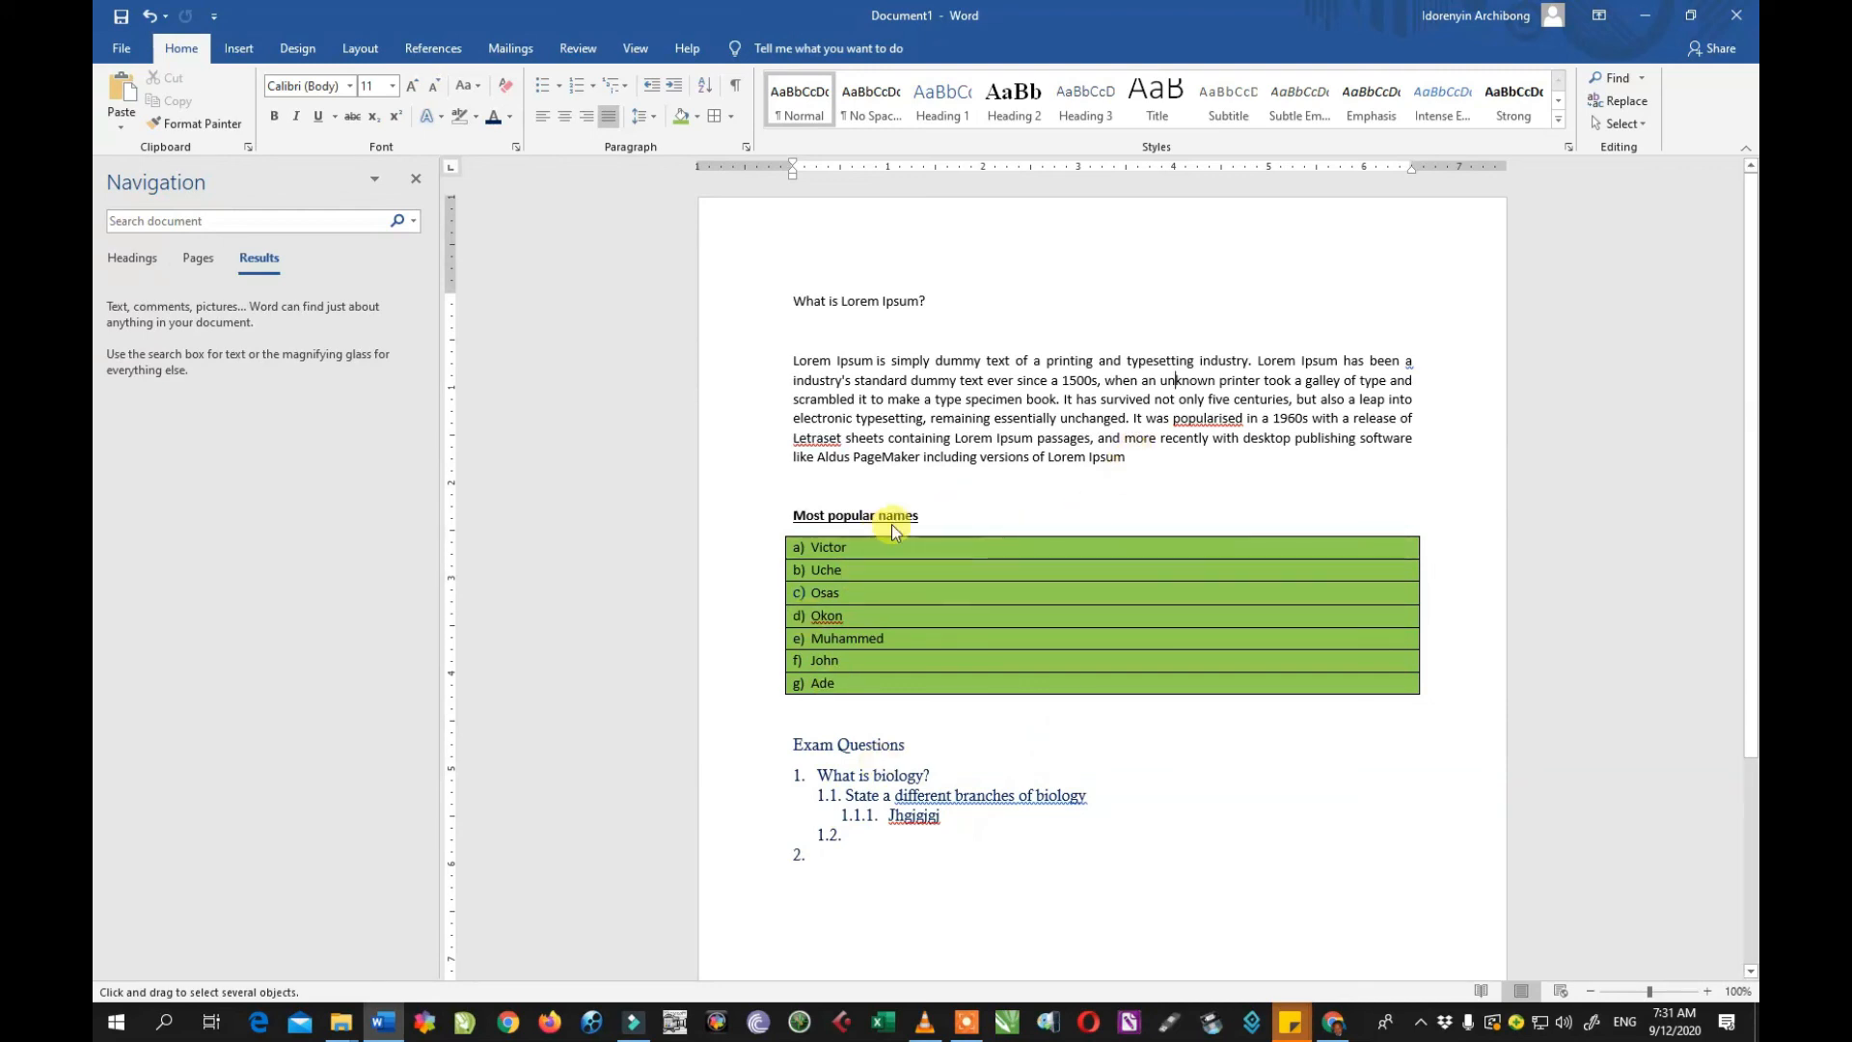
{"action": "left_click", "coordinate": [1123, 458]}
{"action": "key", "text": "Escape"}
{"action": "key", "text": "Down"}
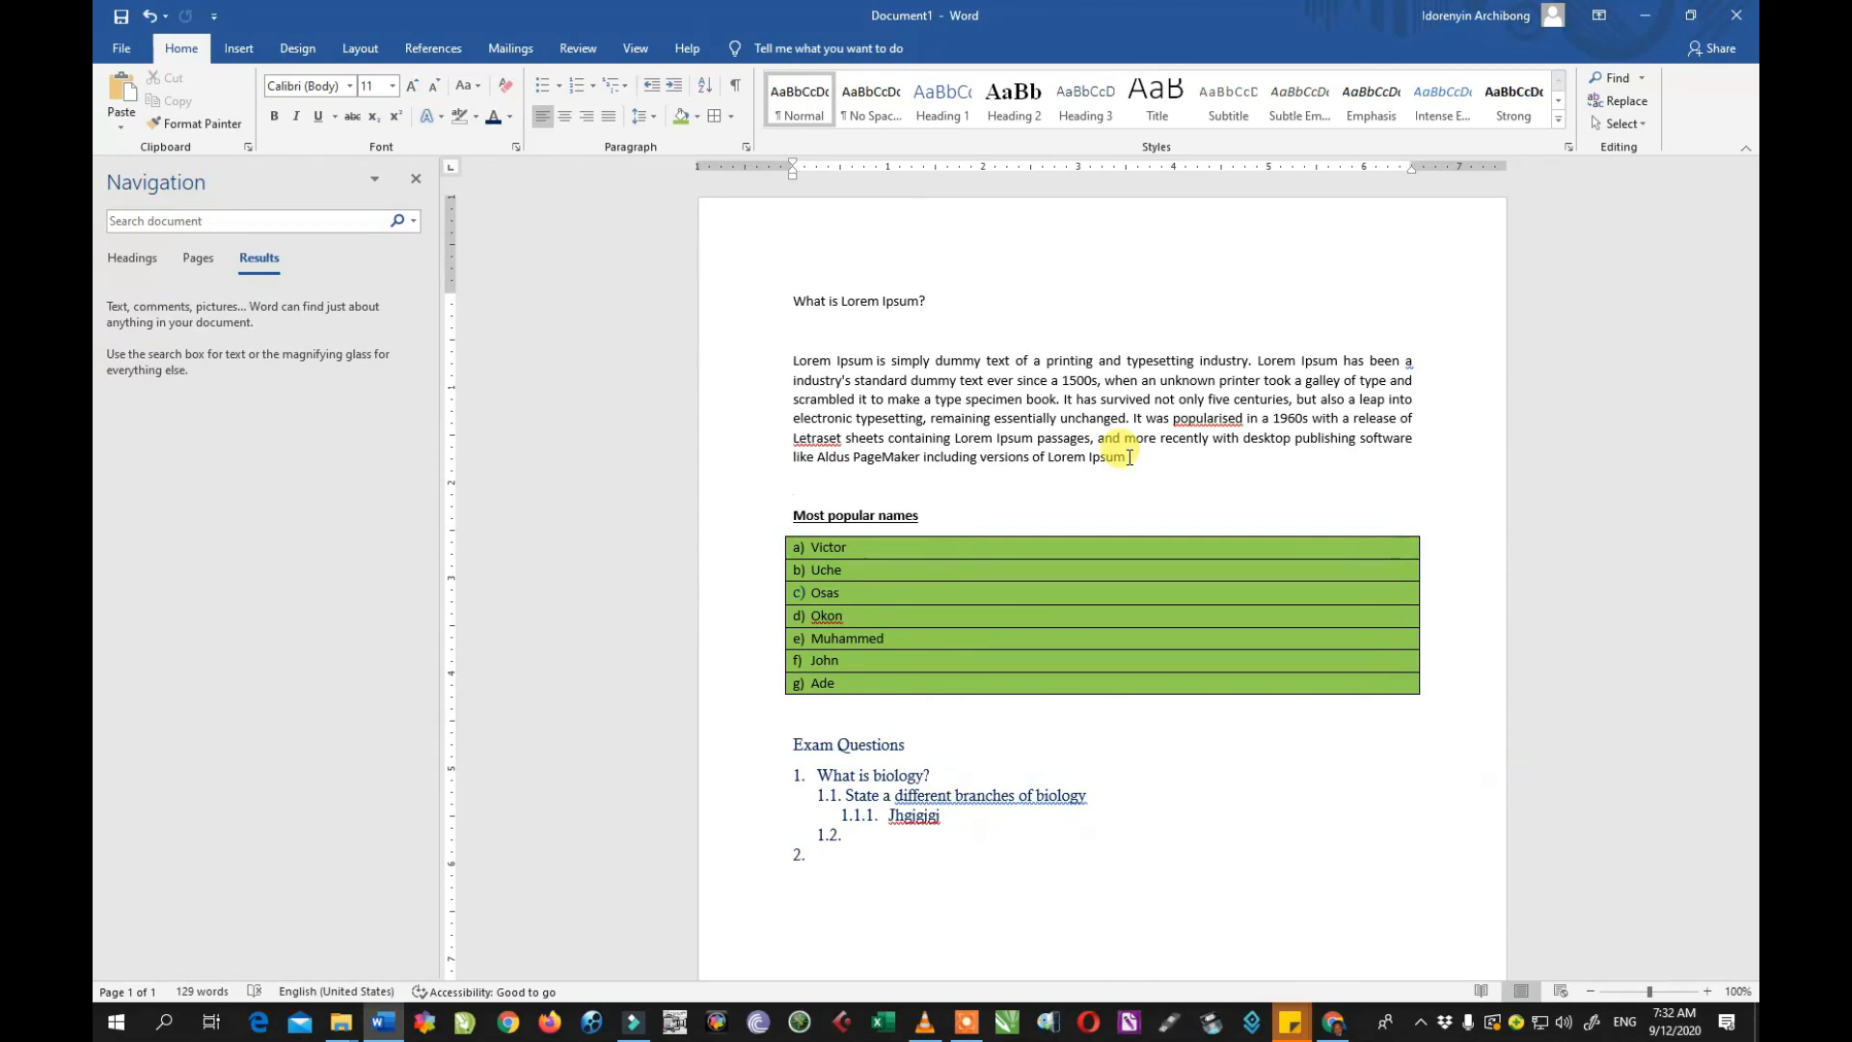
{"action": "type", "text": "da"}
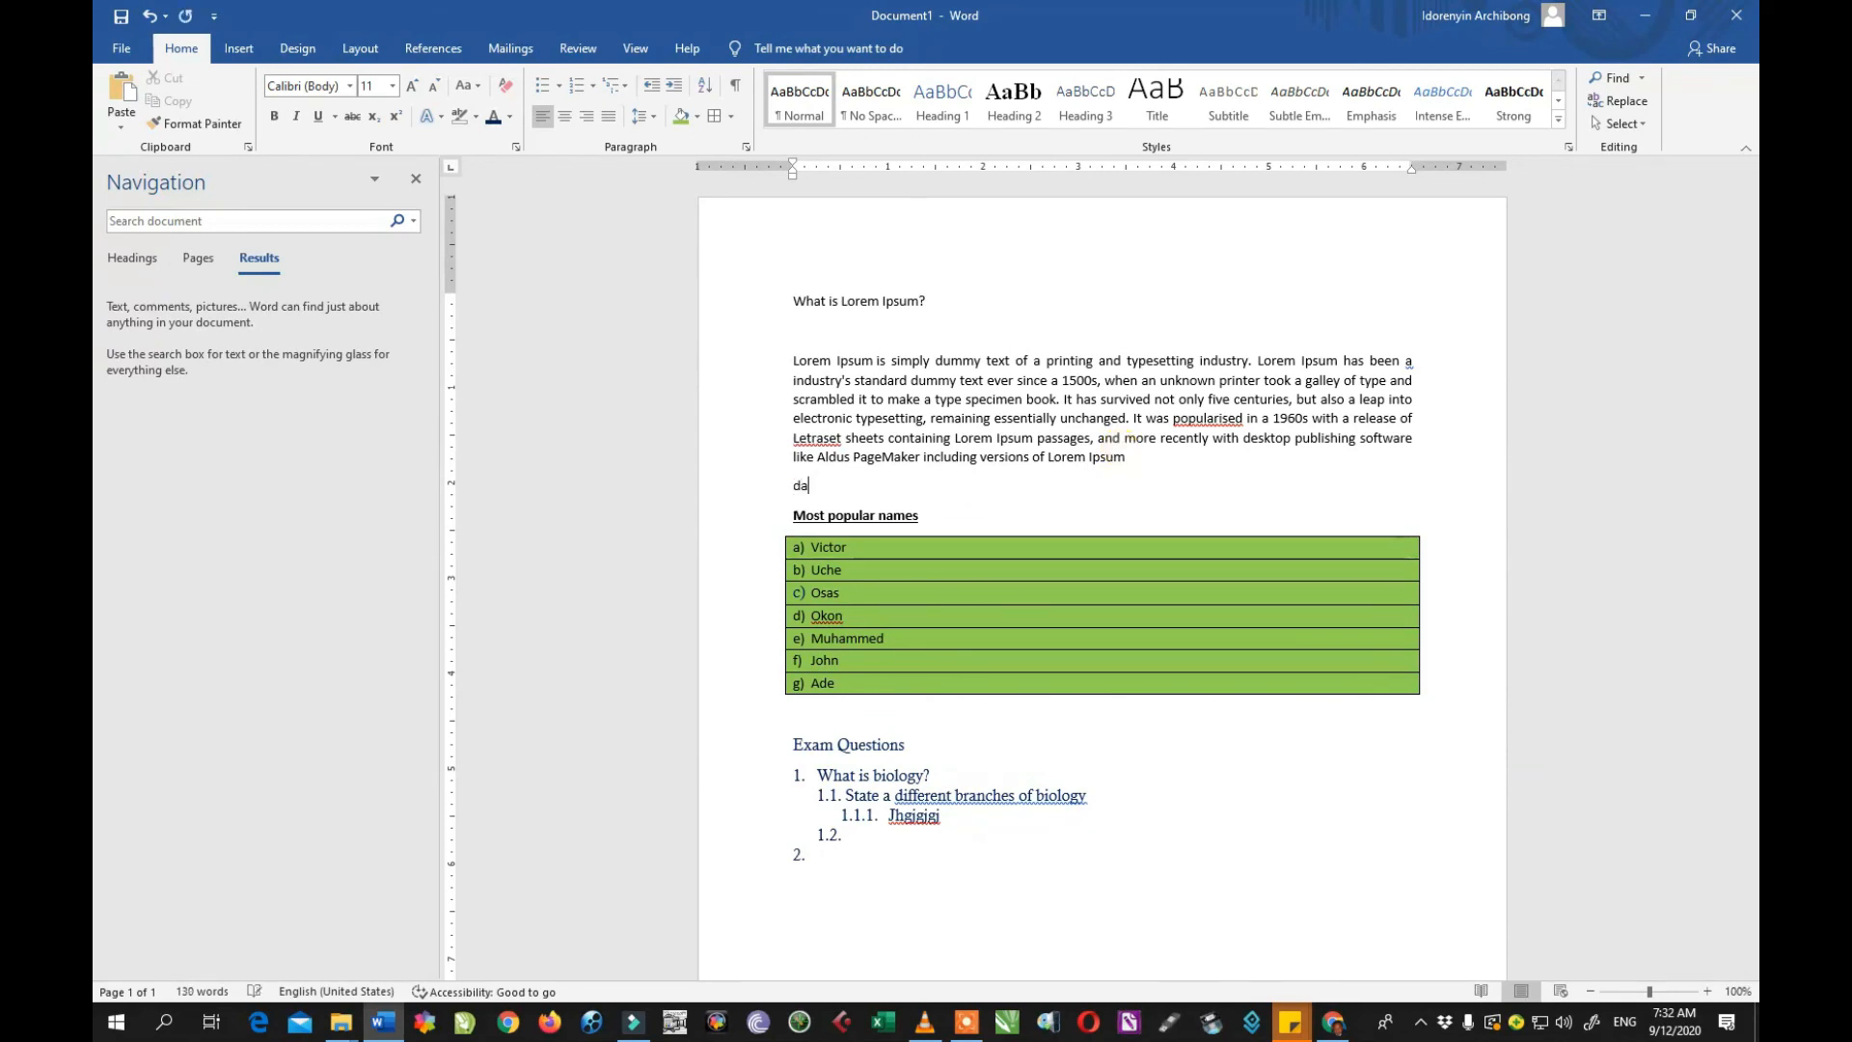
{"action": "type", "text": "niel"}
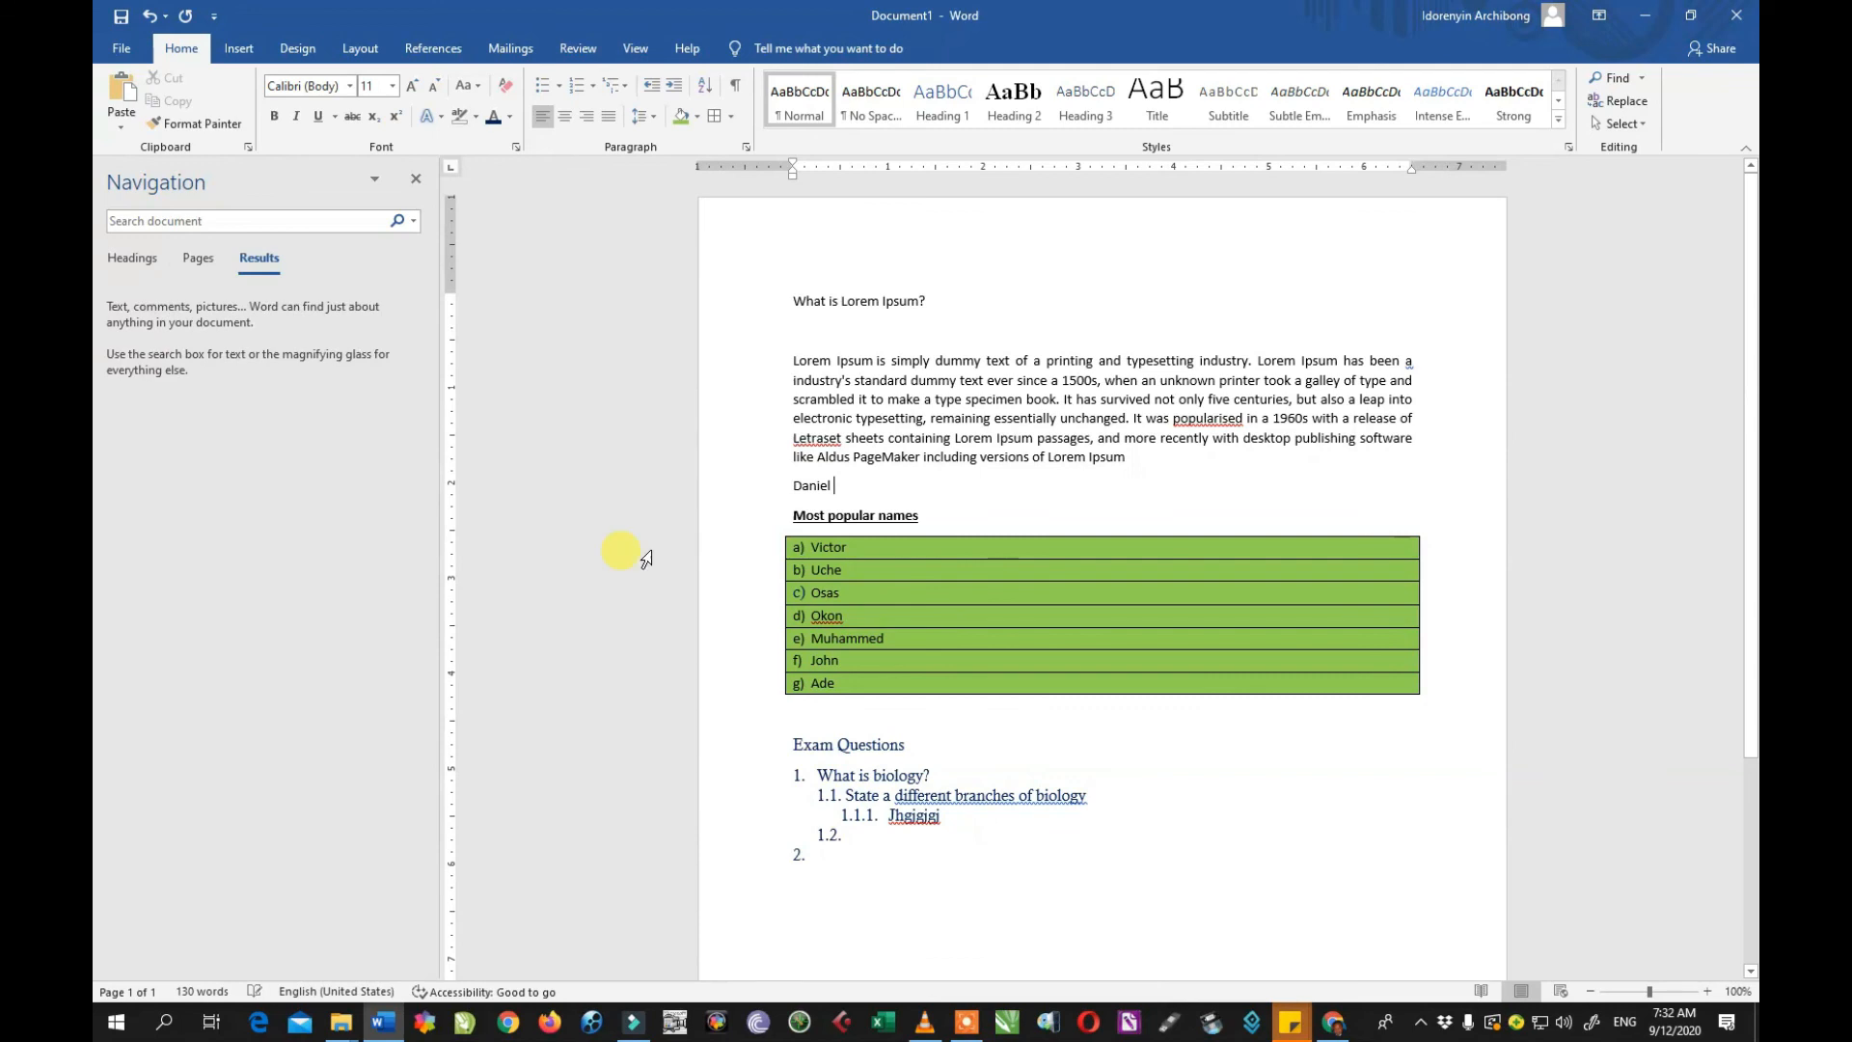
Step: Format the first name above the "Most popular names" heading as bold, underlined and 24 pt
{"action": "left_click_drag", "start_coordinate": [837, 489], "coordinate": [789, 485]}
{"action": "left_click", "coordinate": [802, 455]}
{"action": "left_click", "coordinate": [846, 454]}
{"action": "left_click", "coordinate": [917, 427]}
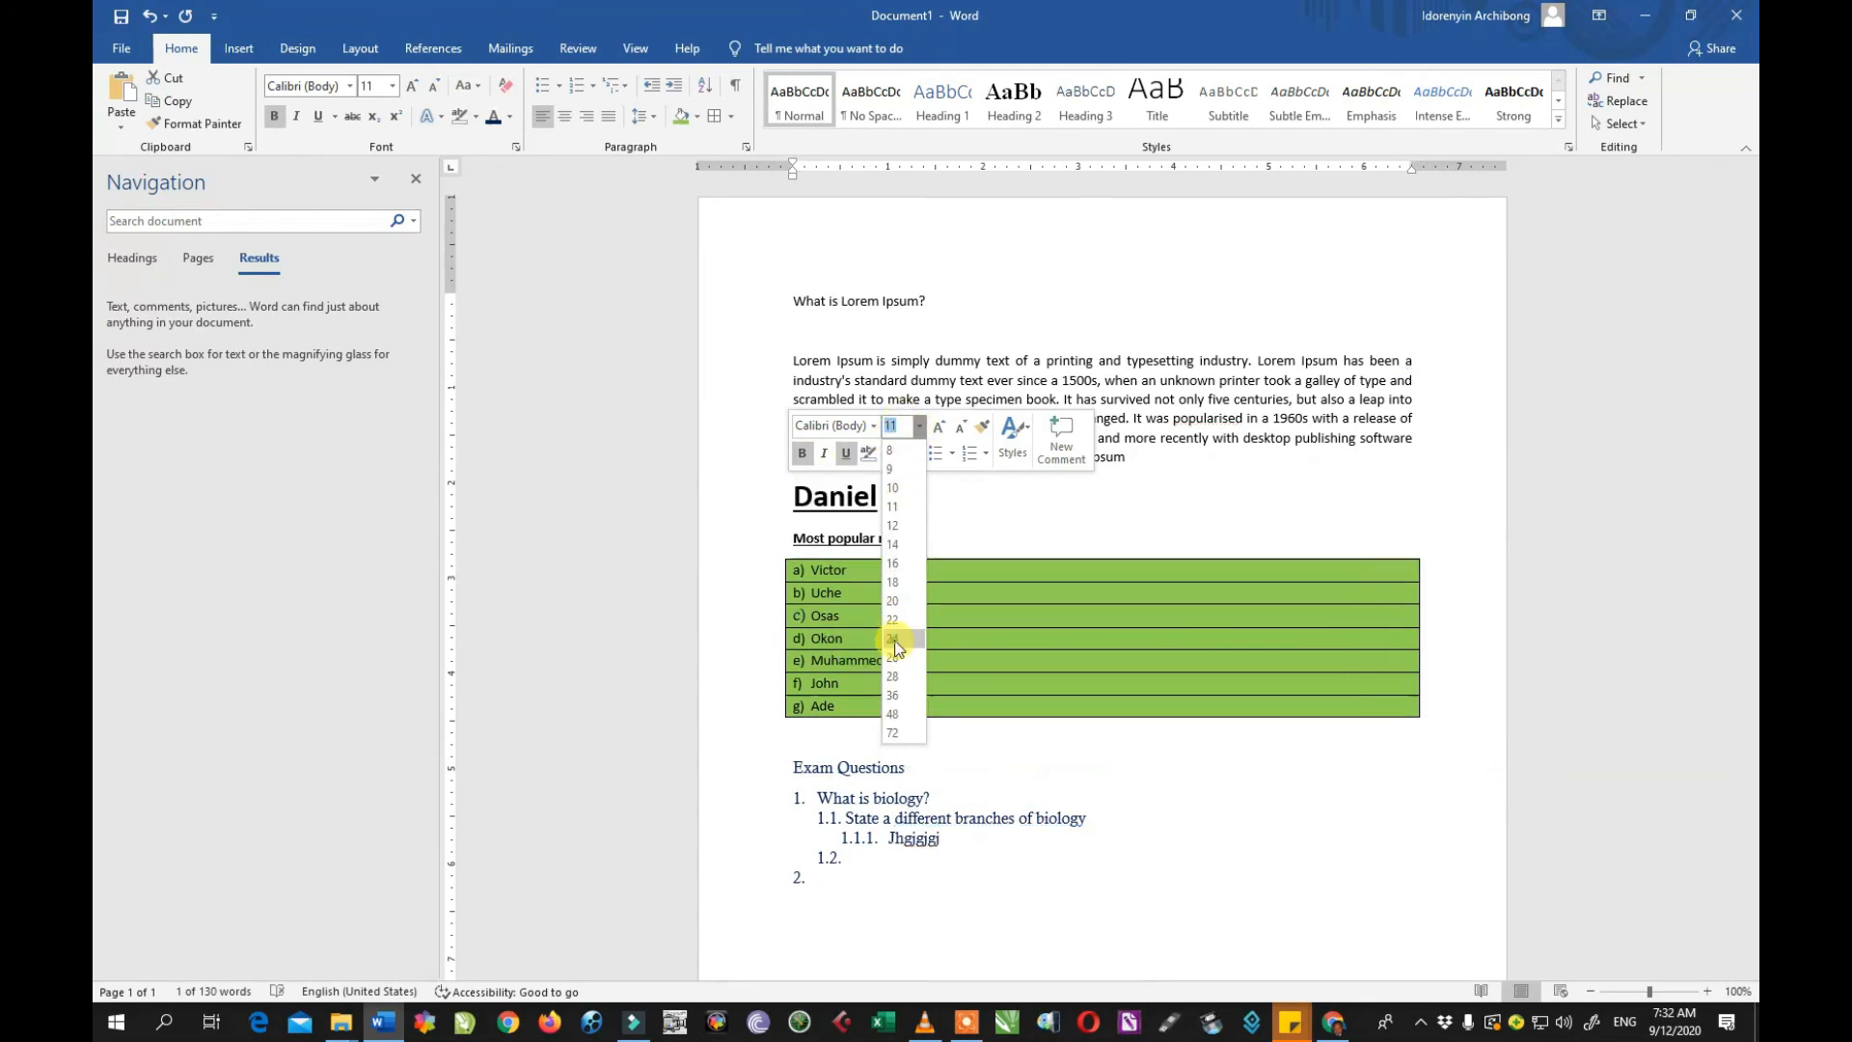
{"action": "left_click", "coordinate": [894, 638]}
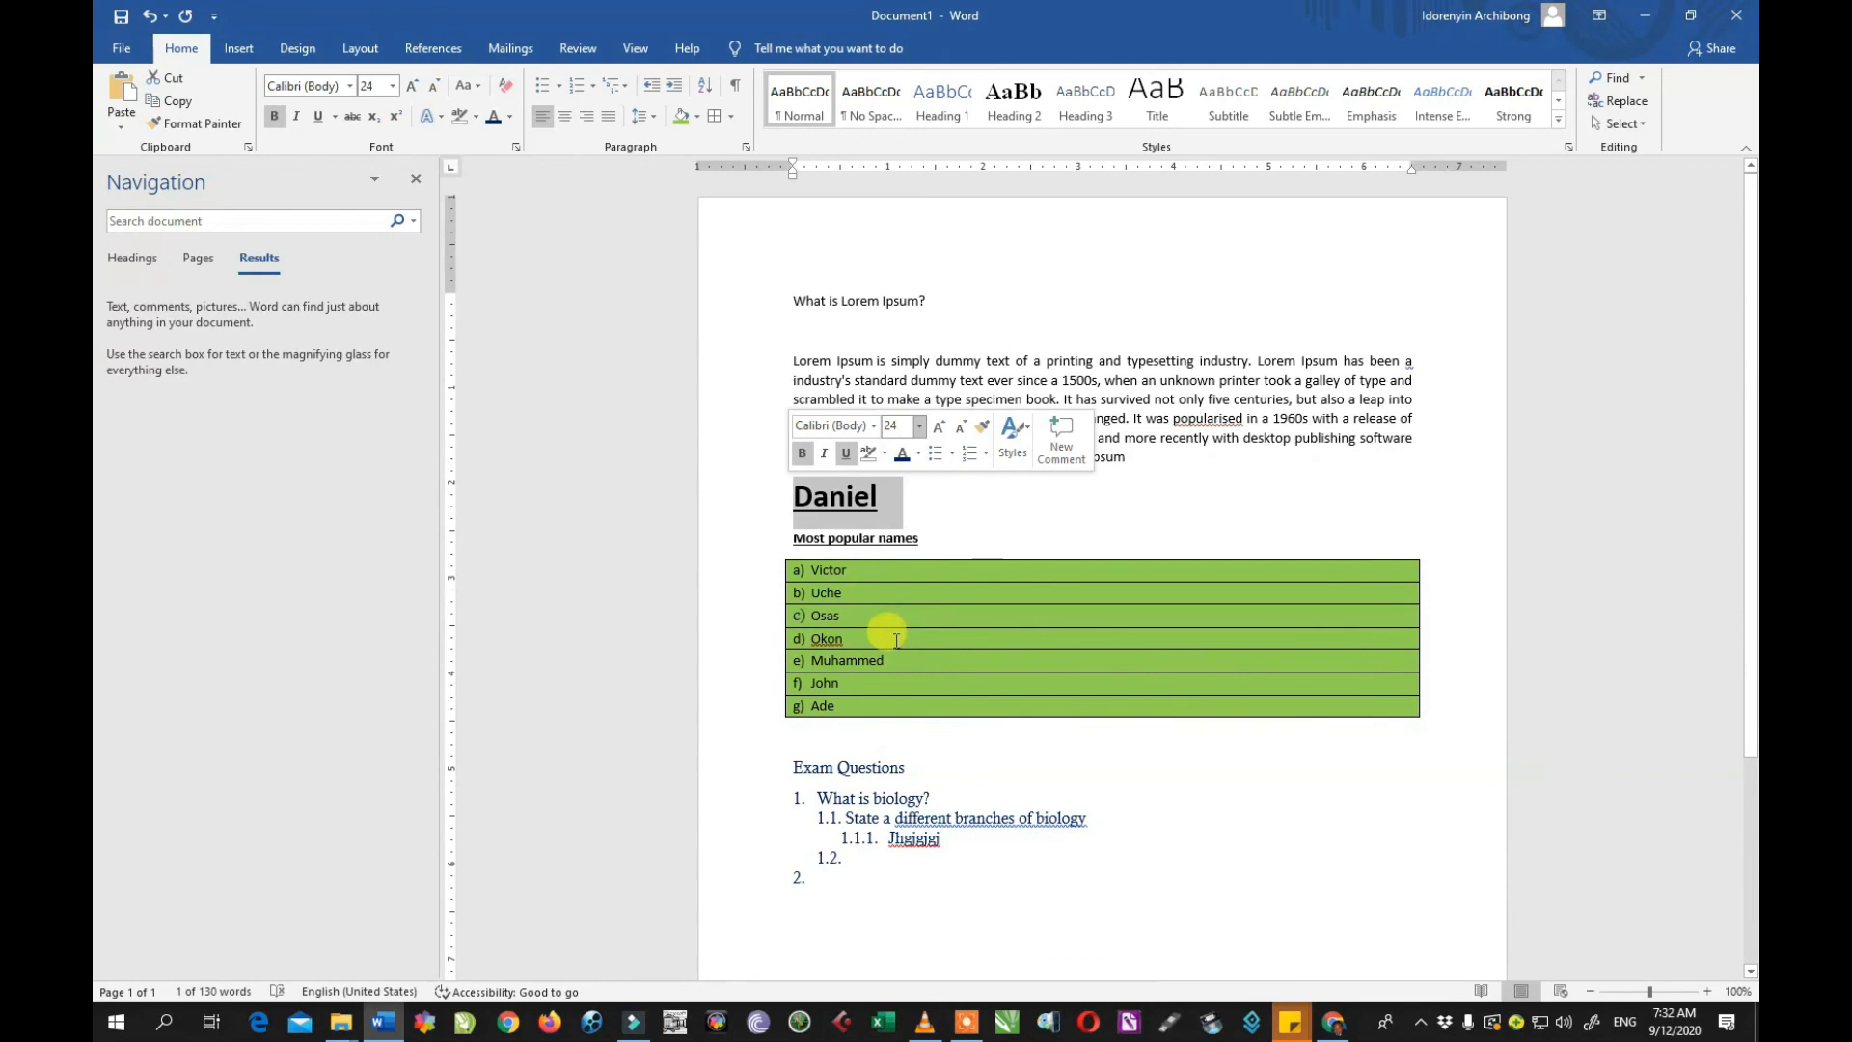
Step: Set the selected first name's font color to standard Red and its font to Albertus Extra Bold
{"action": "left_click", "coordinate": [917, 450]}
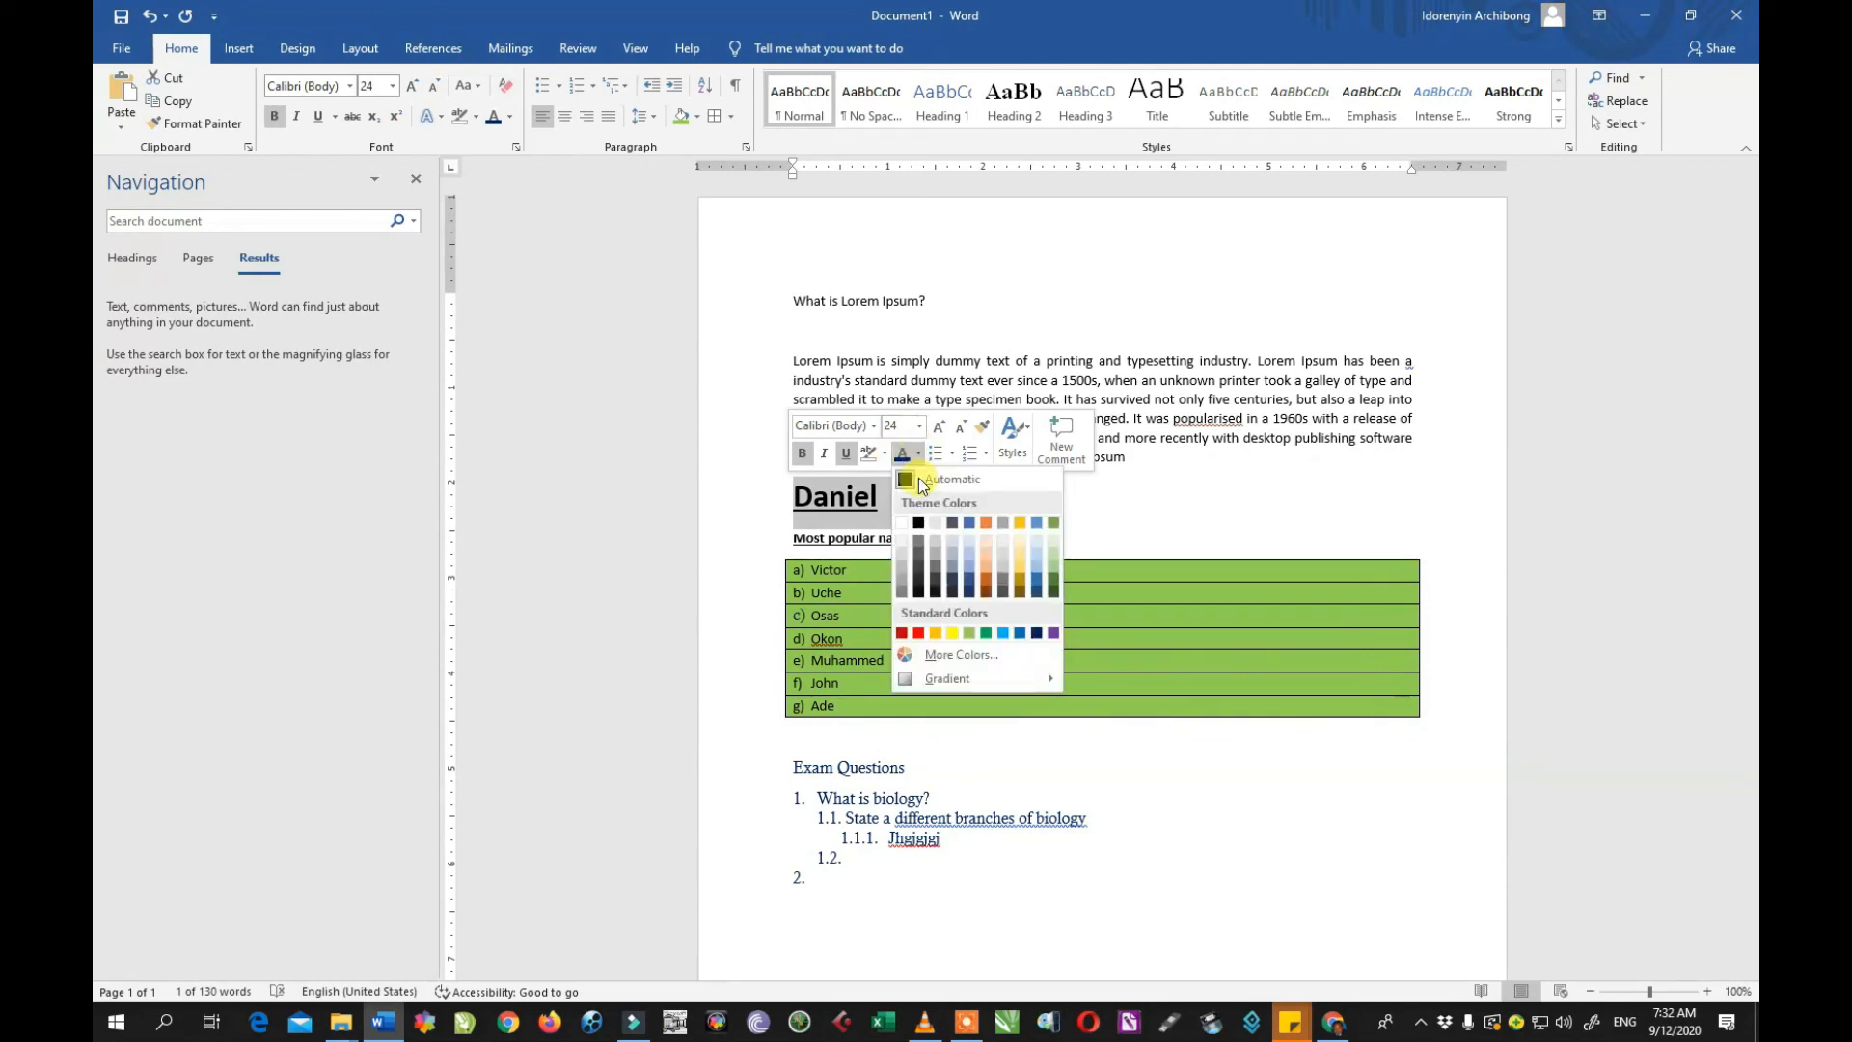
{"action": "left_click", "coordinate": [916, 632]}
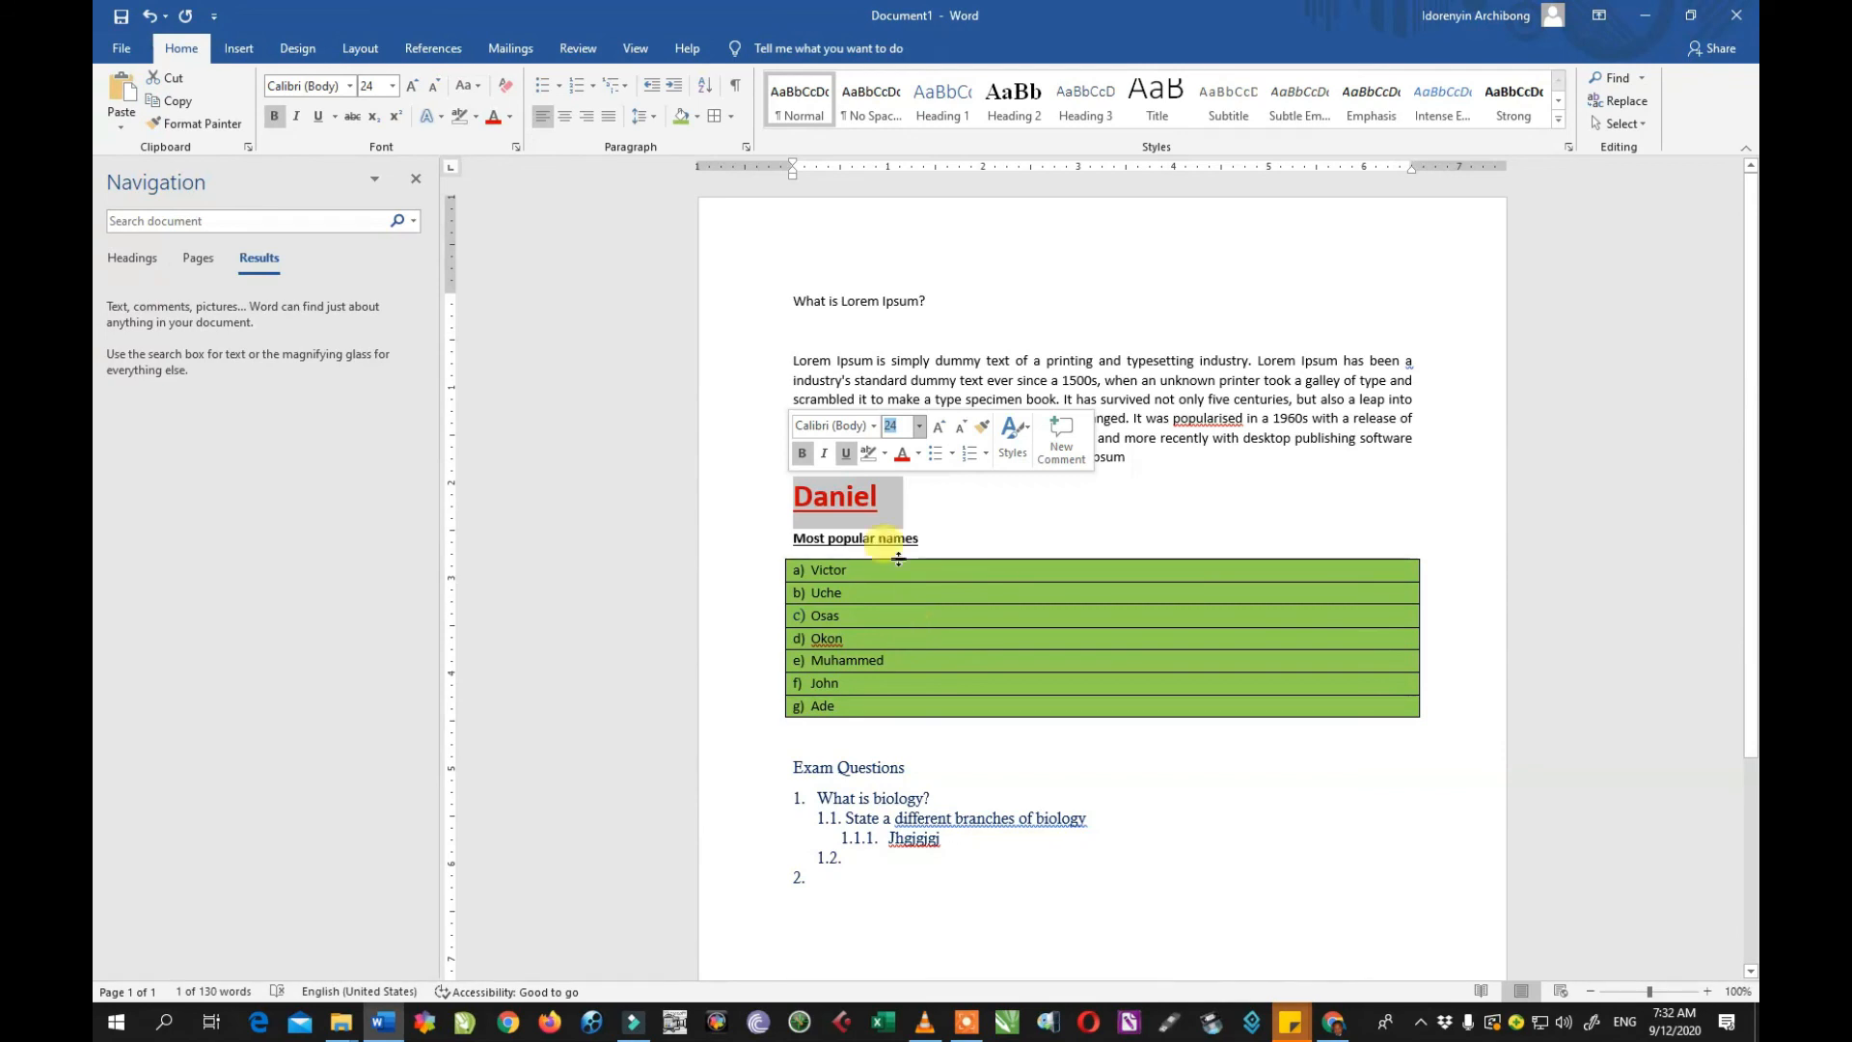
{"action": "left_click", "coordinate": [872, 428]}
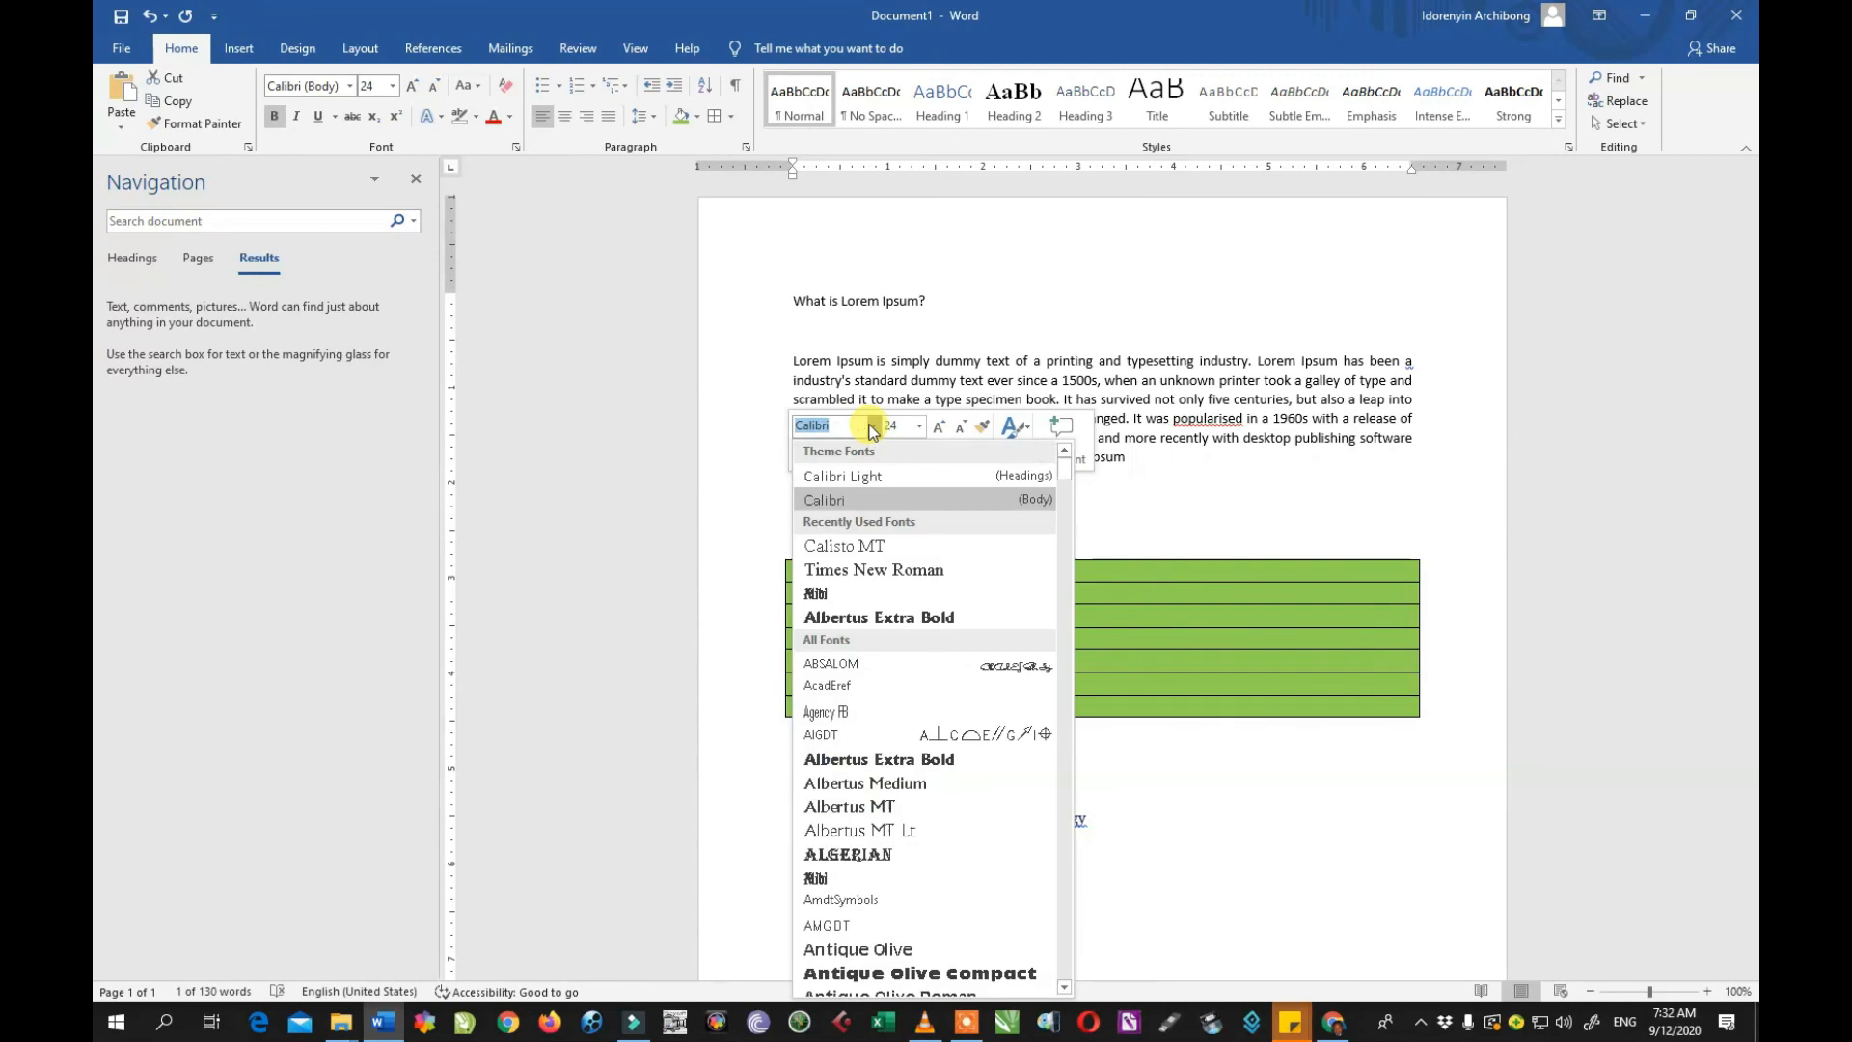
{"action": "left_click", "coordinate": [861, 618]}
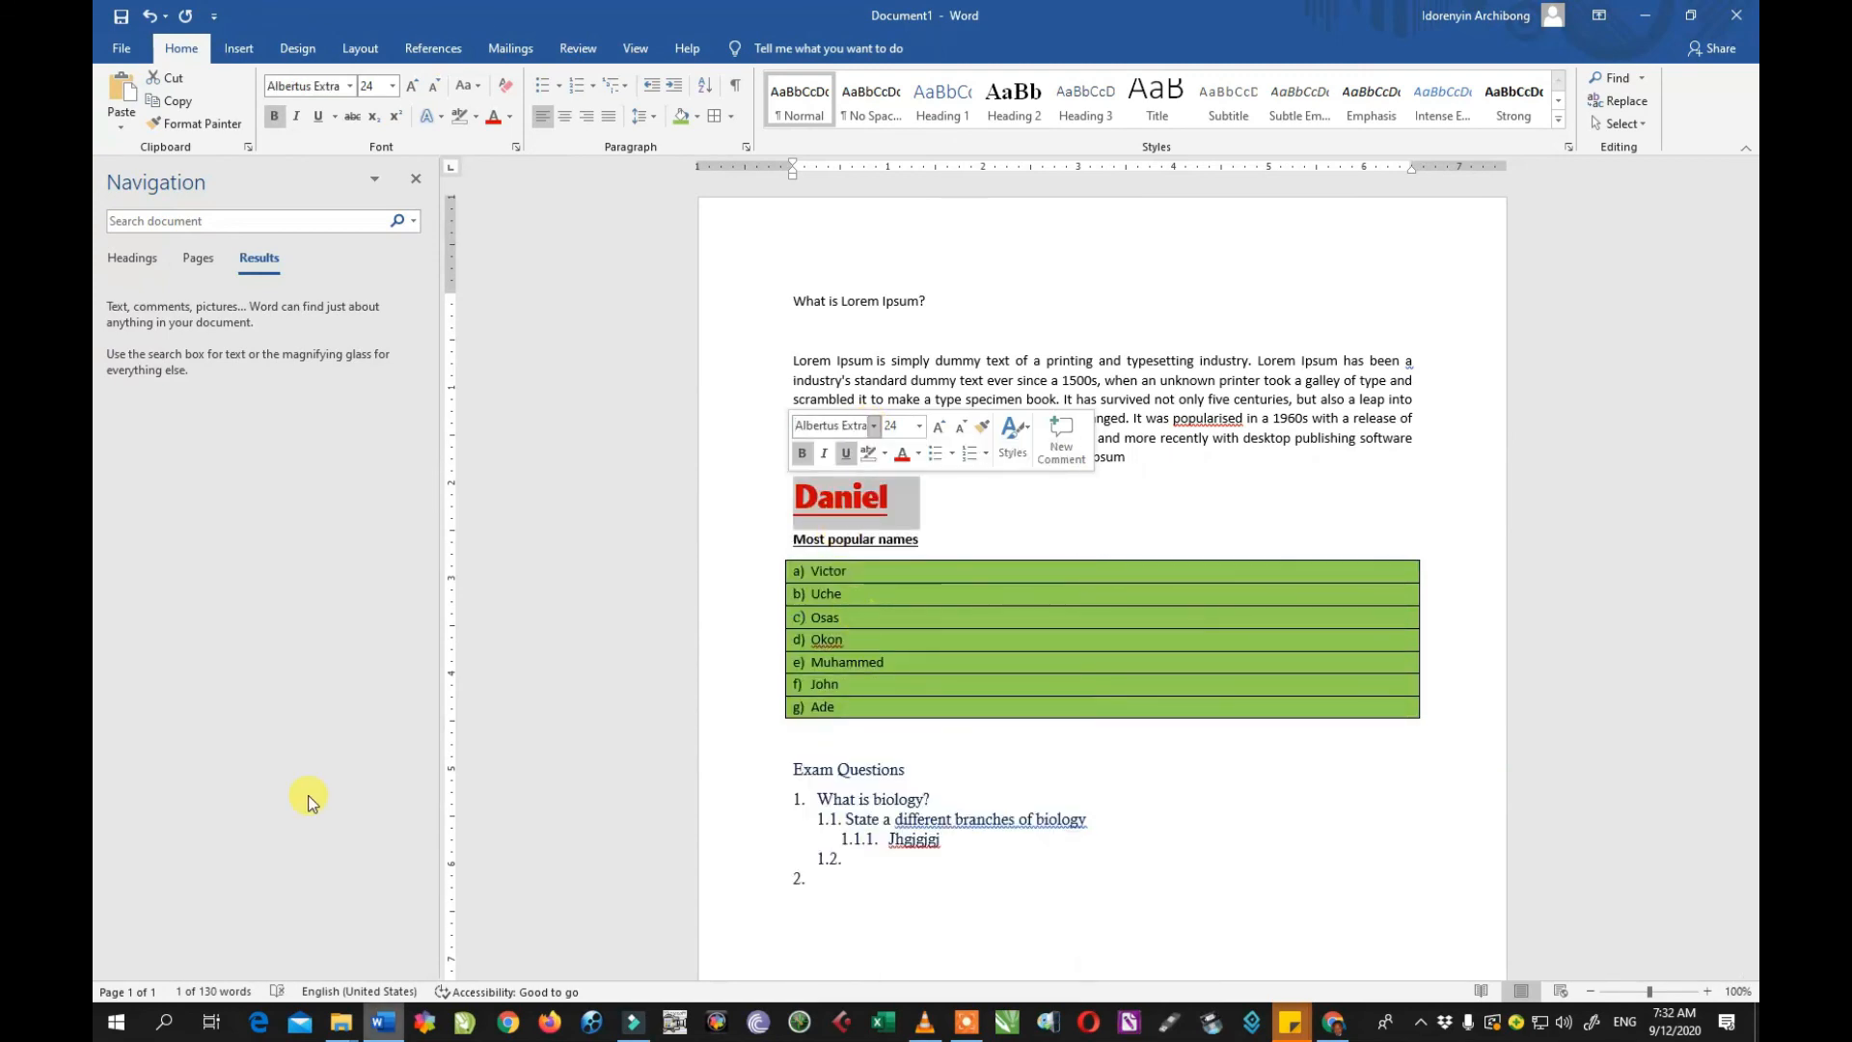
Step: Copy the red first name's formatting with Format Painter onto the "What is Lorem Ipsum?" title
{"action": "left_click", "coordinate": [869, 496]}
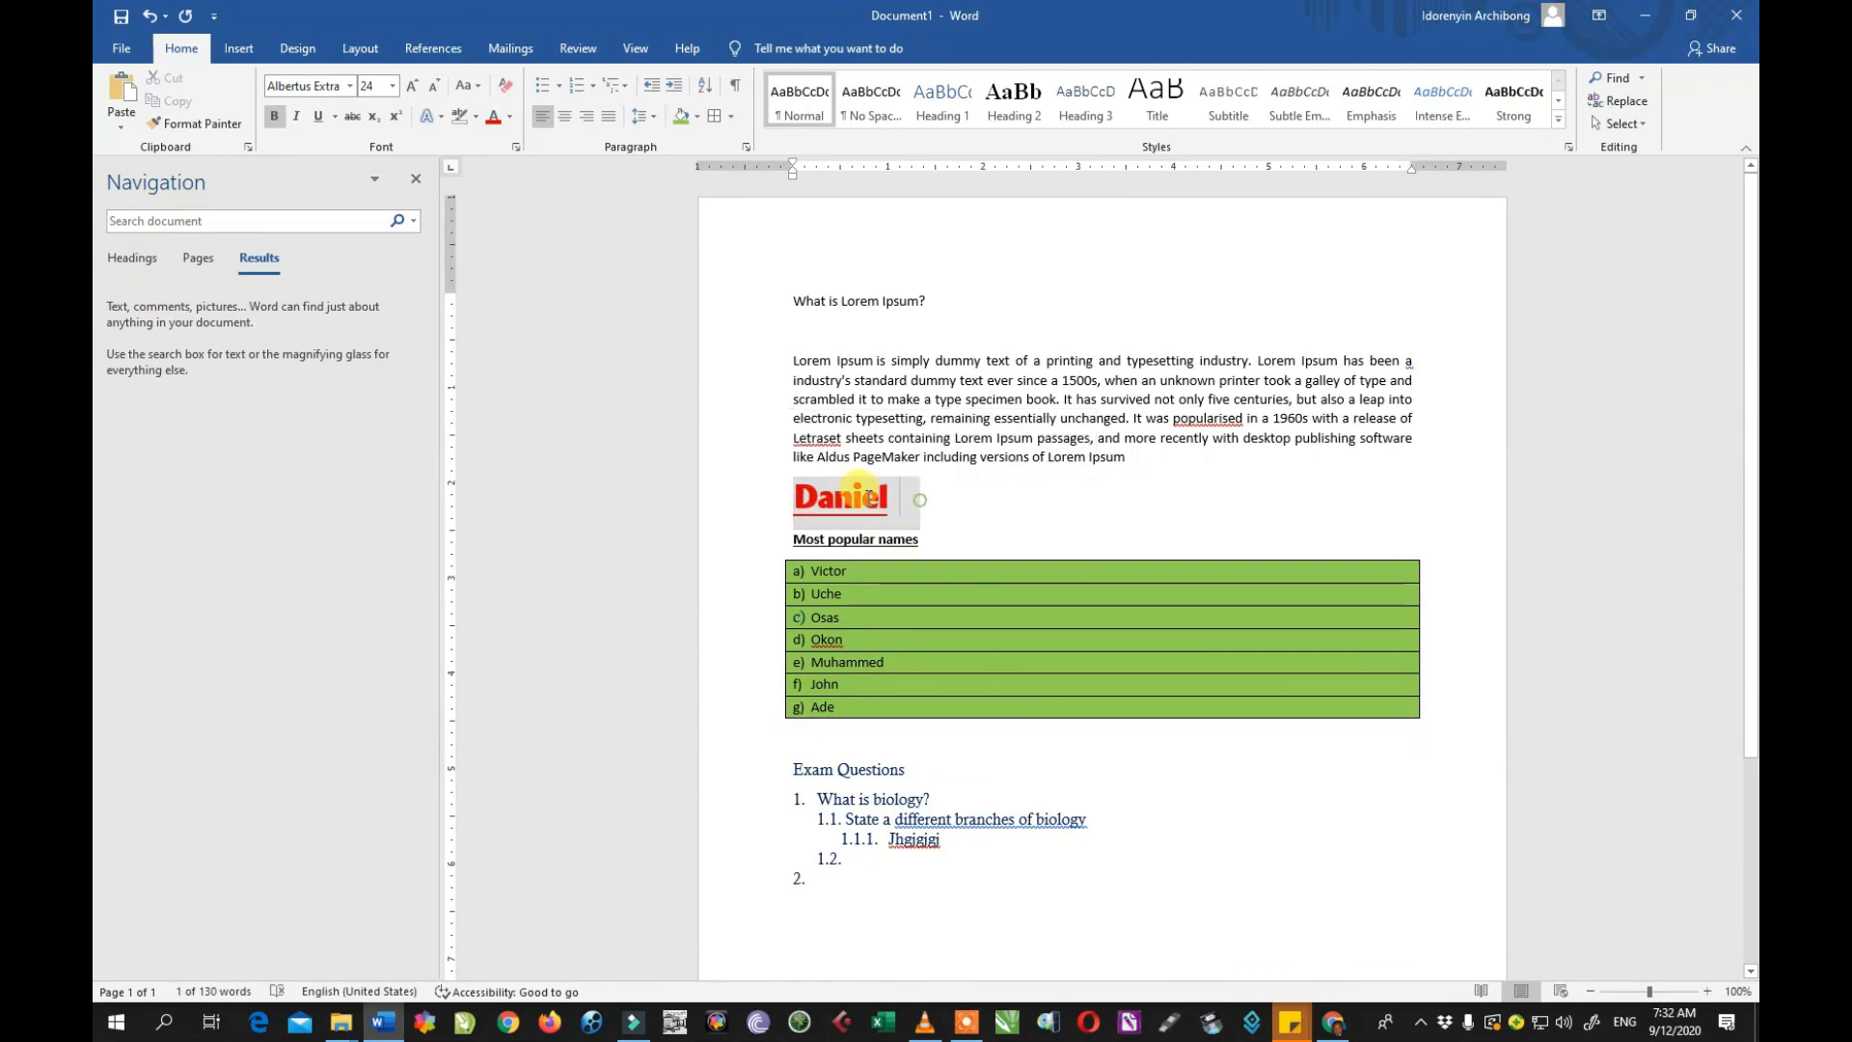
{"action": "double_click", "coordinate": [818, 501]}
{"action": "left_click", "coordinate": [201, 125]}
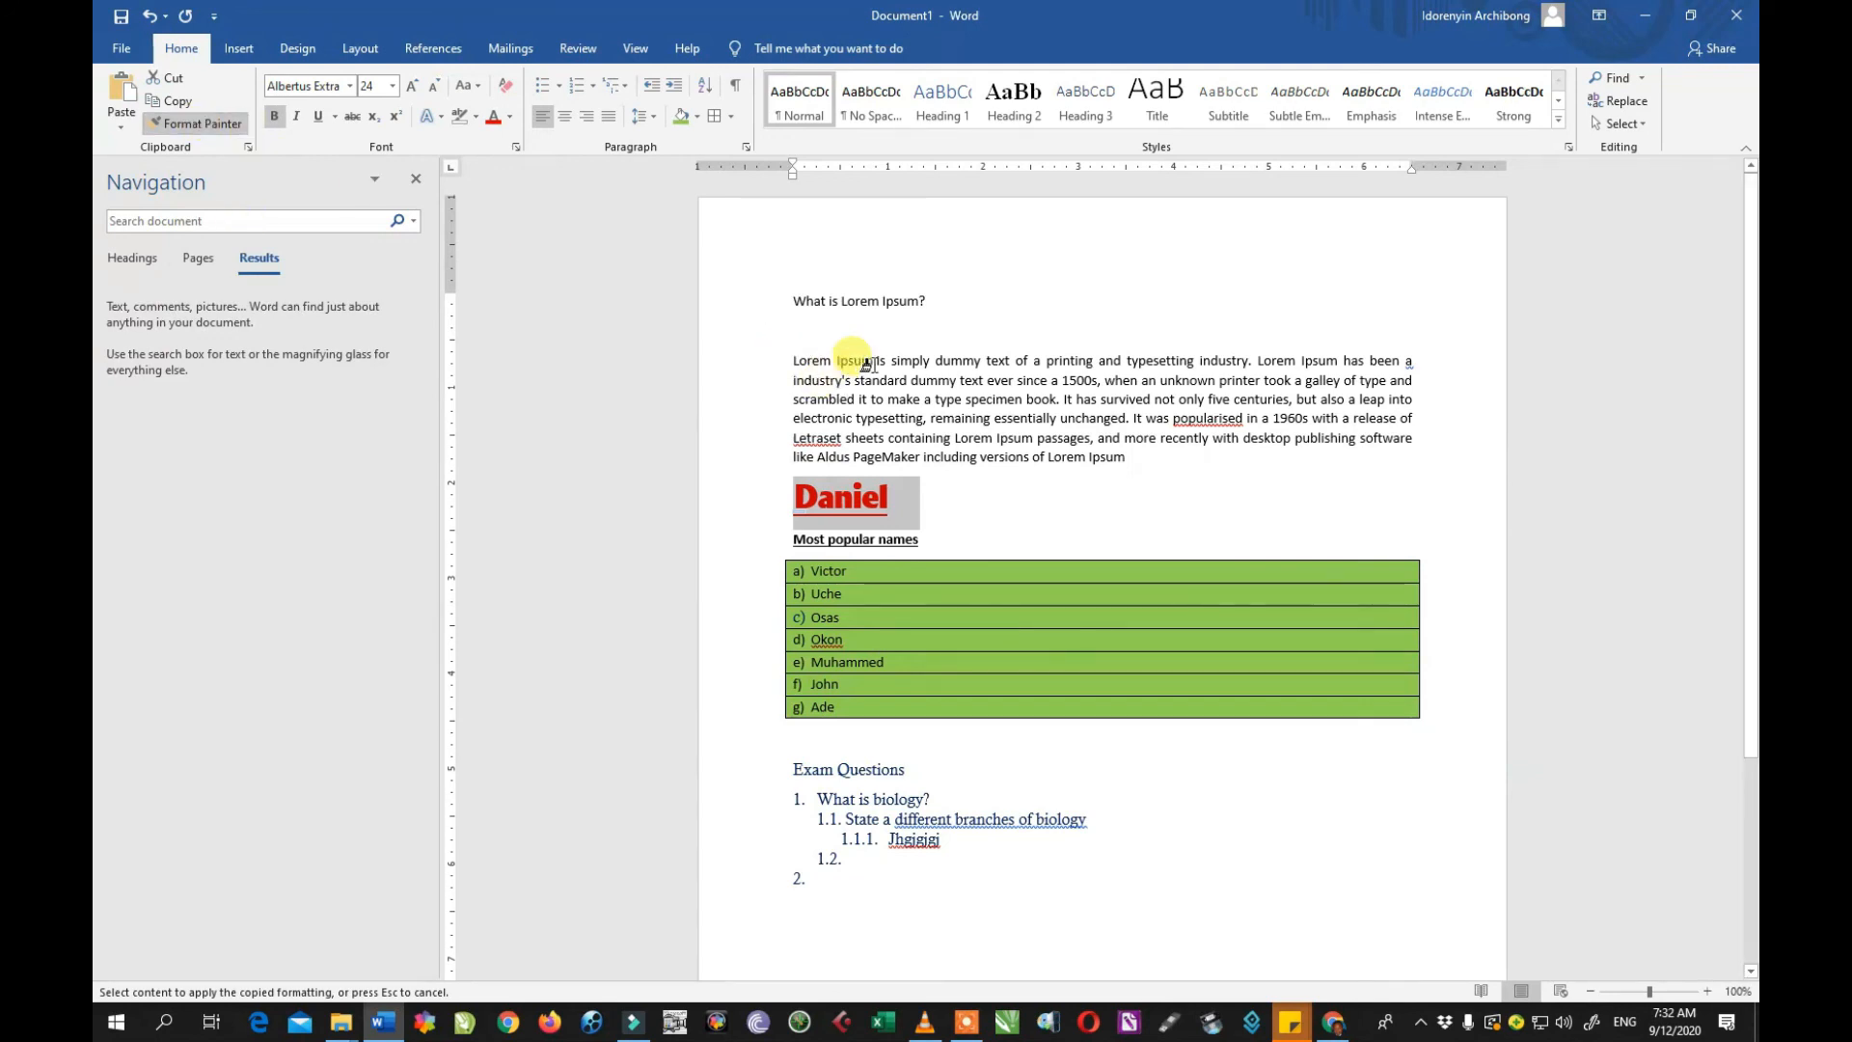
{"action": "left_click_drag", "start_coordinate": [929, 301], "coordinate": [791, 300]}
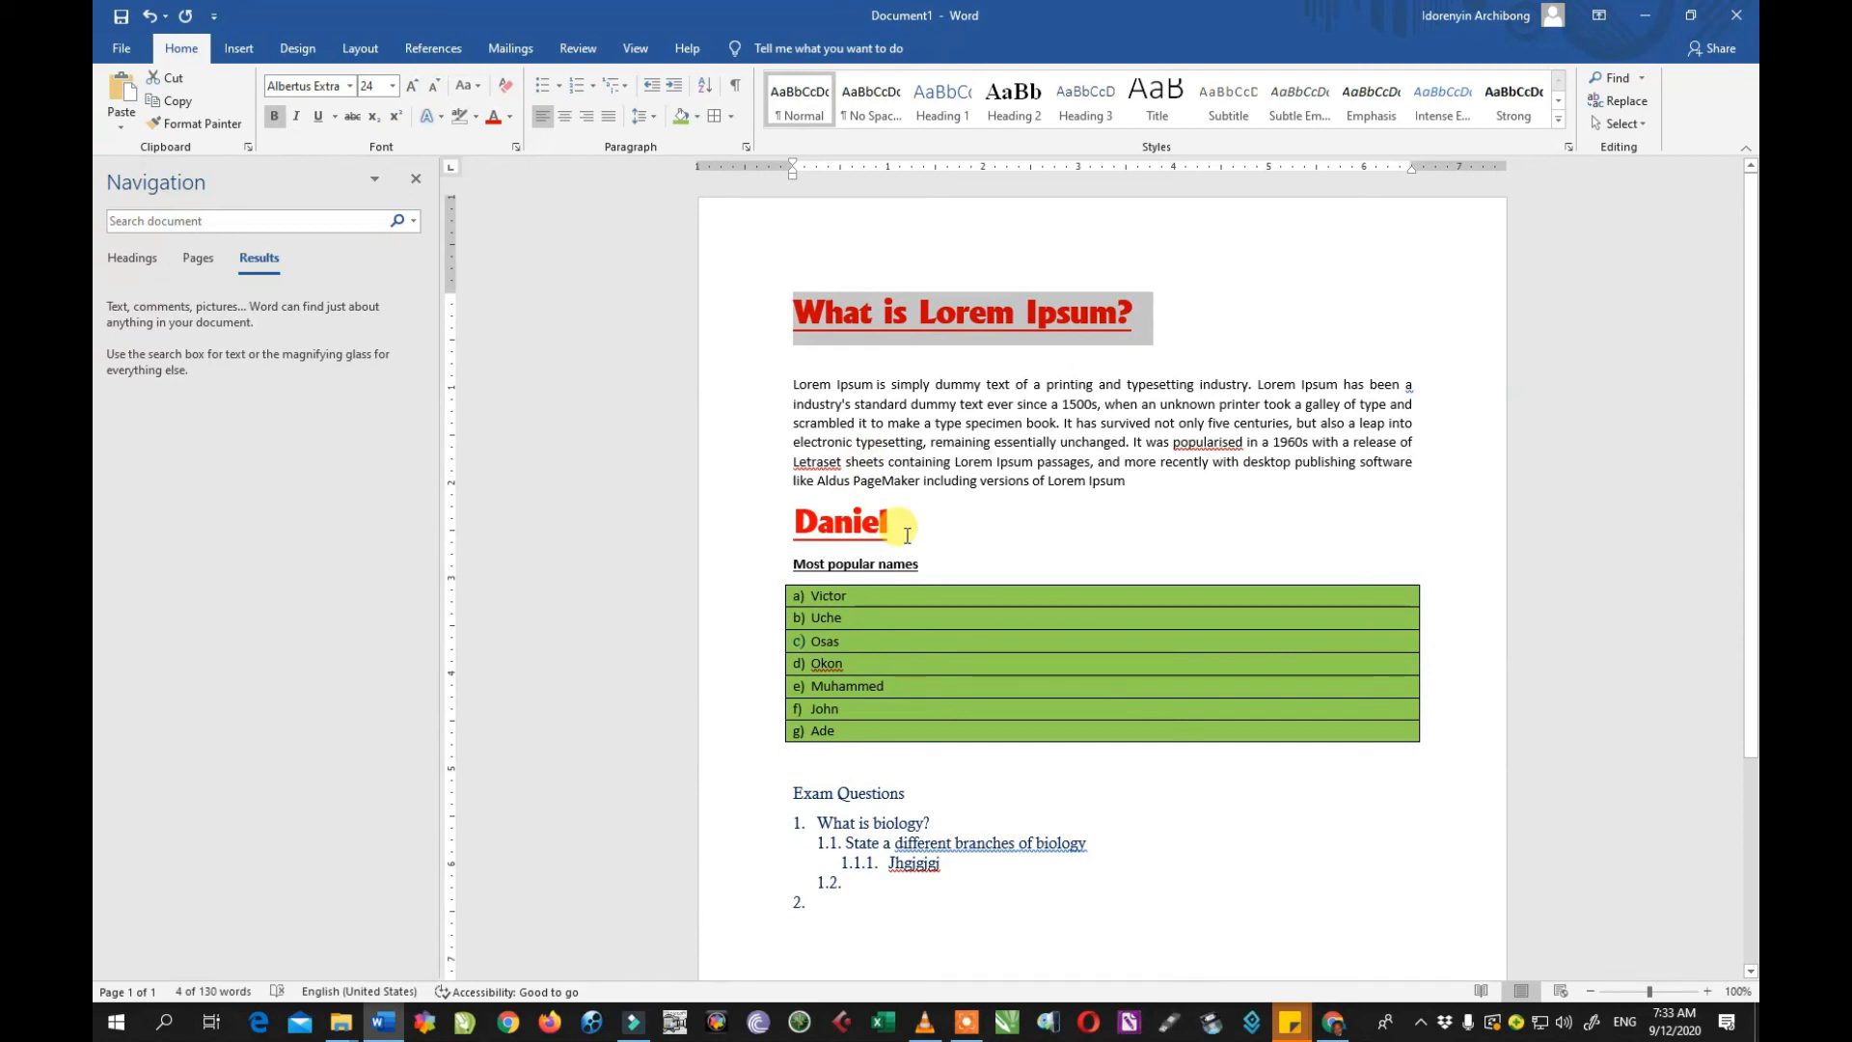
Step: Pick up the red first name's formatting with Format Painter locked on for repeated use and apply it to the Lorem Ipsum body paragraph
{"action": "left_click_drag", "start_coordinate": [905, 530], "coordinate": [783, 509]}
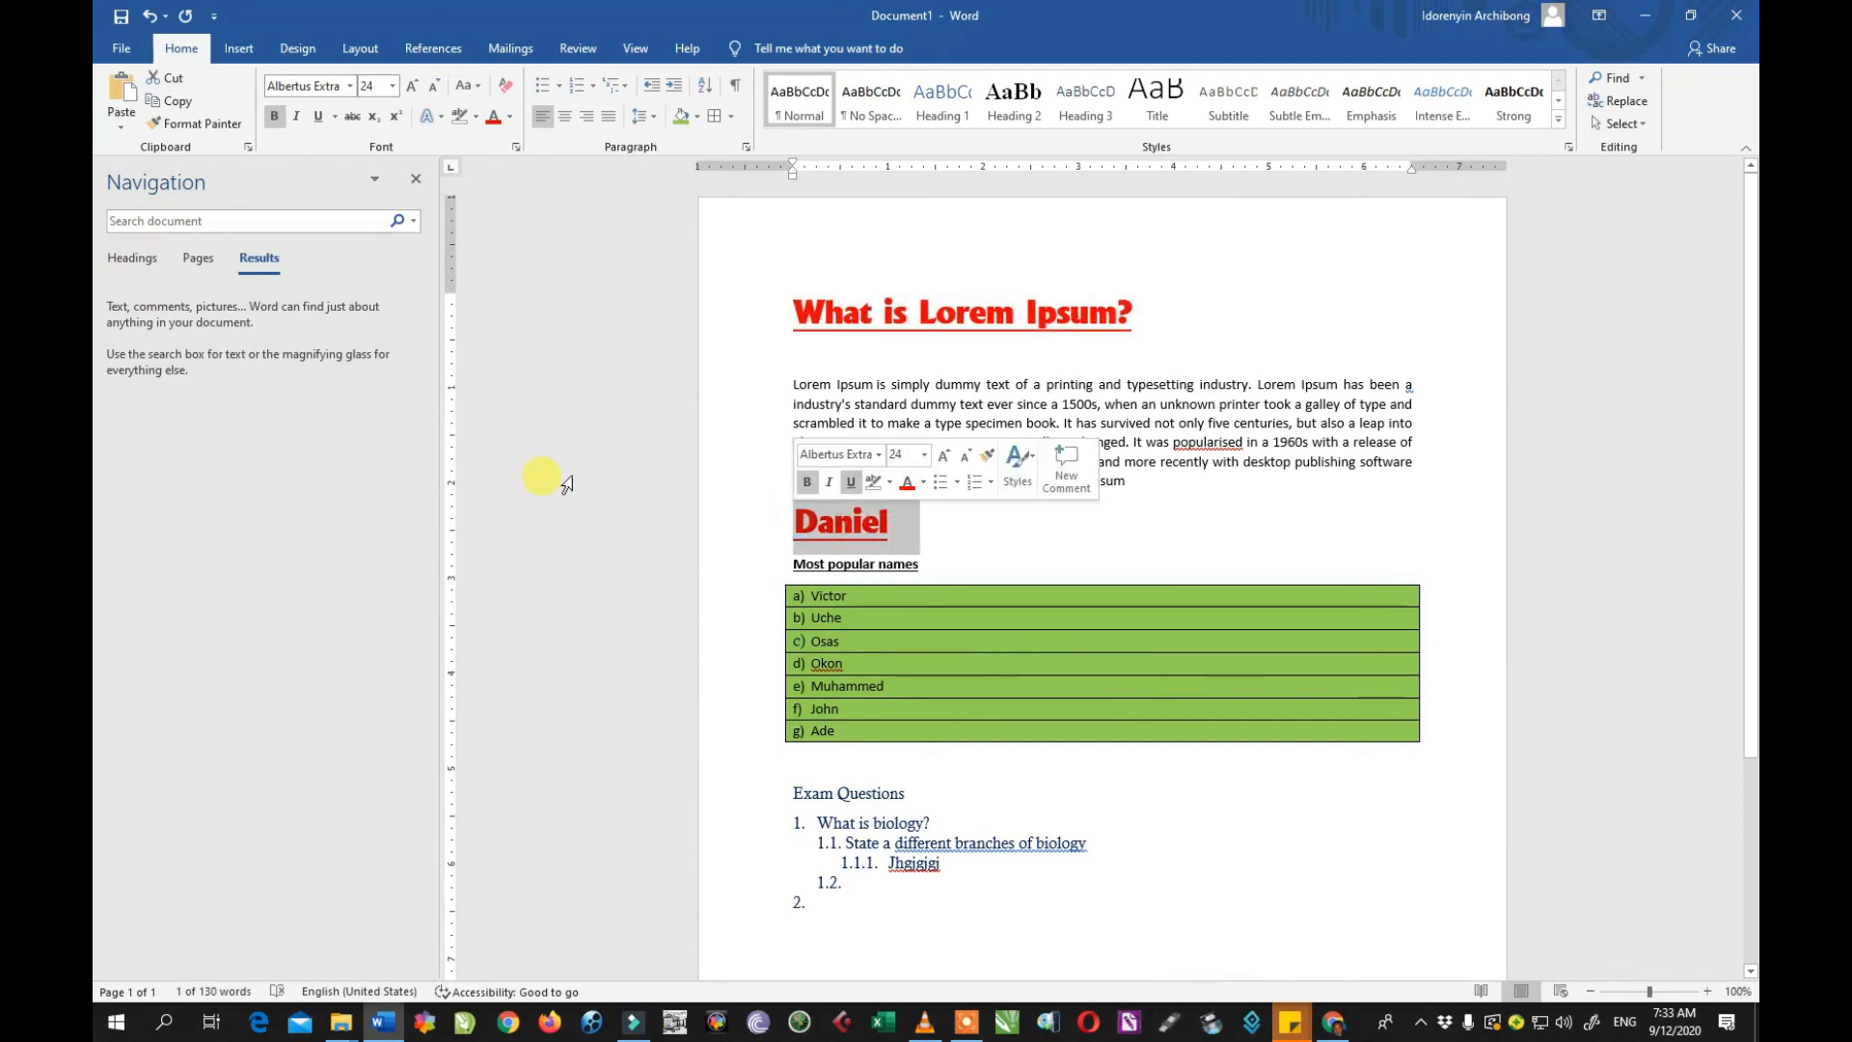
{"action": "left_click", "coordinate": [208, 128]}
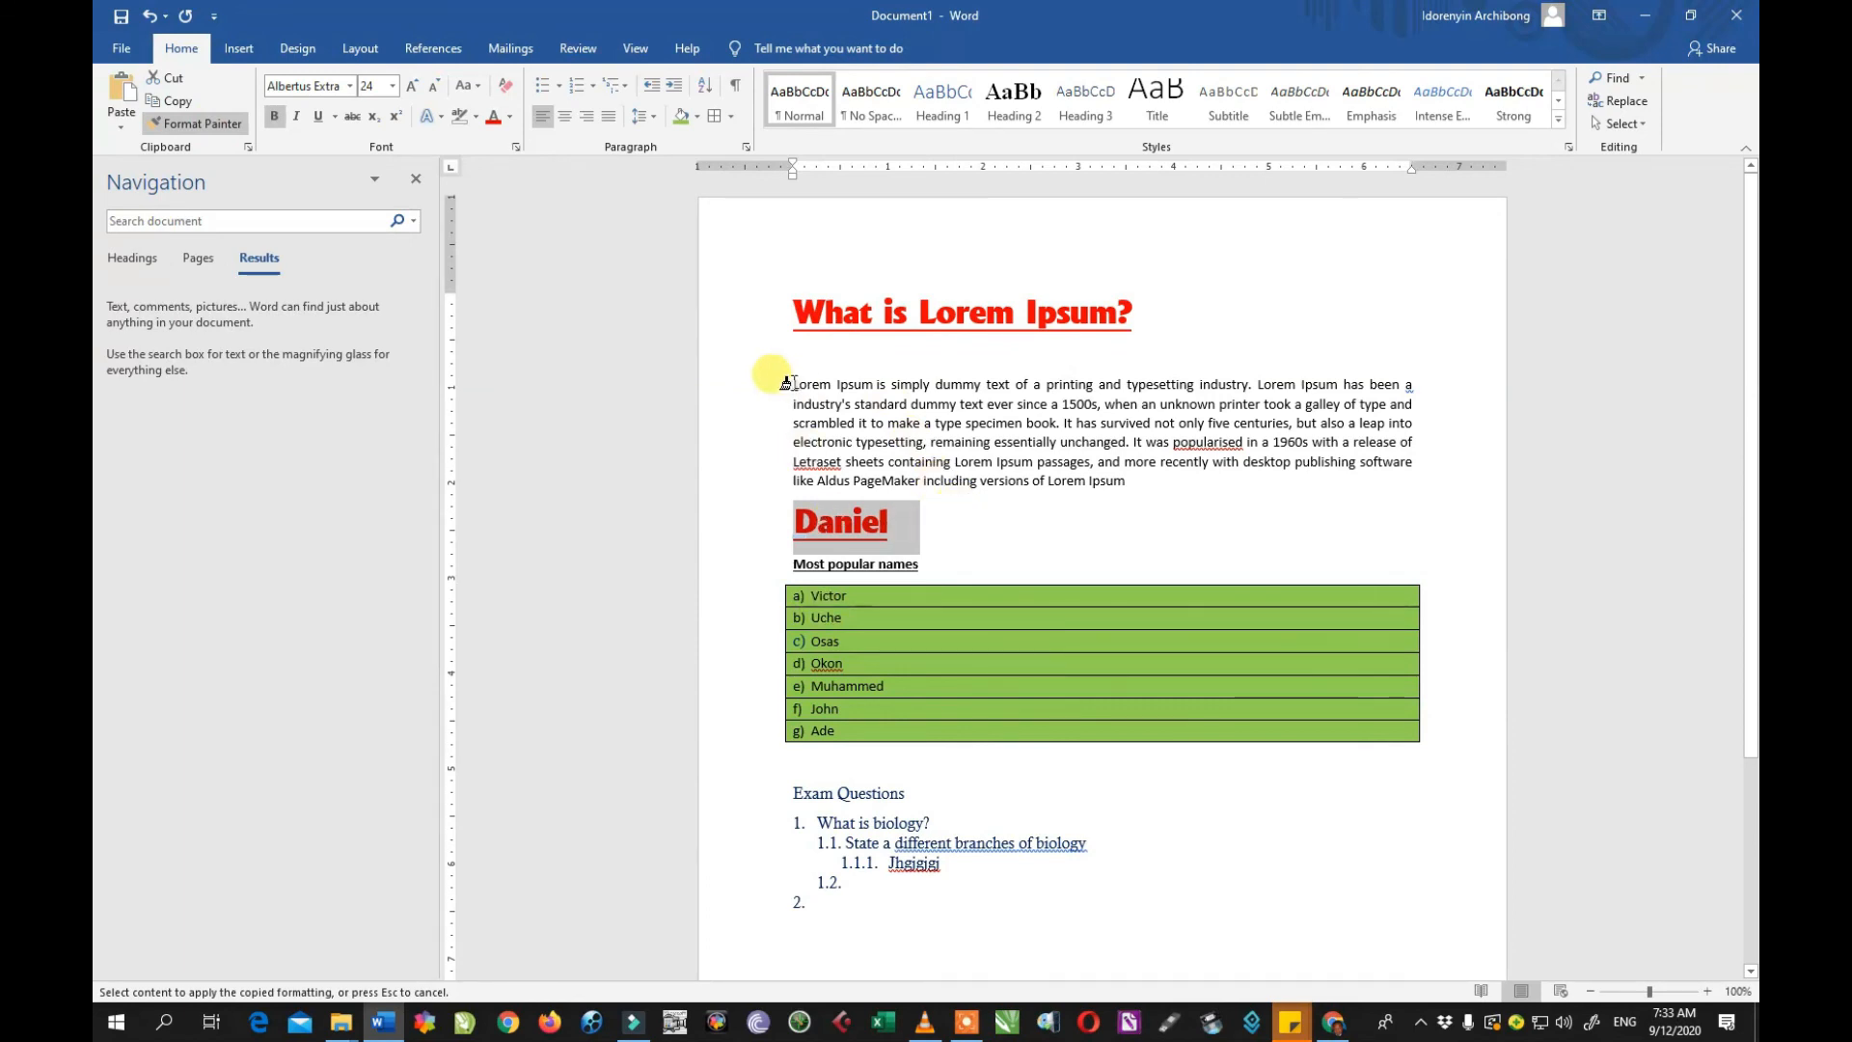
{"action": "left_click_drag", "start_coordinate": [786, 384], "coordinate": [1138, 479]}
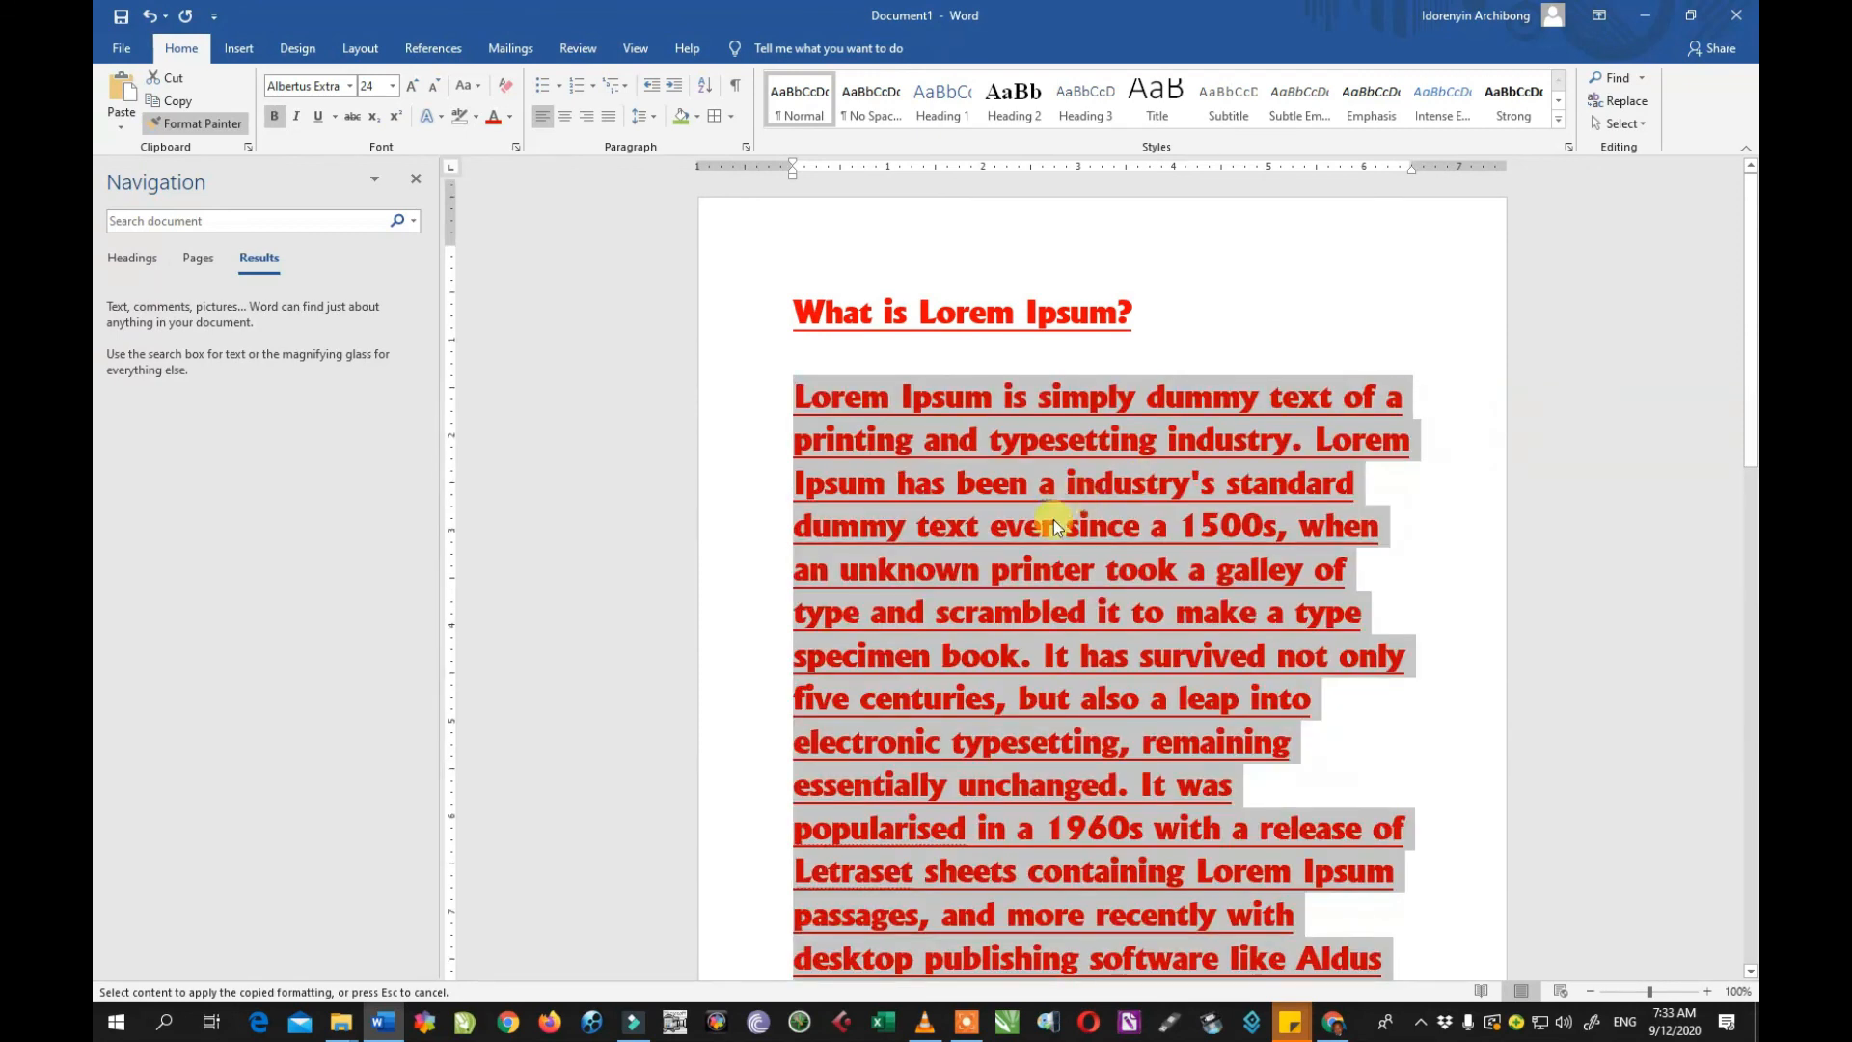
Step: Paint the copied formatting onto the "Most popular names" and "Exam Questions" headings, and turn Format Painter off
{"action": "scroll", "coordinate": [1053, 522], "scroll_direction": "down", "scroll_amount": 6}
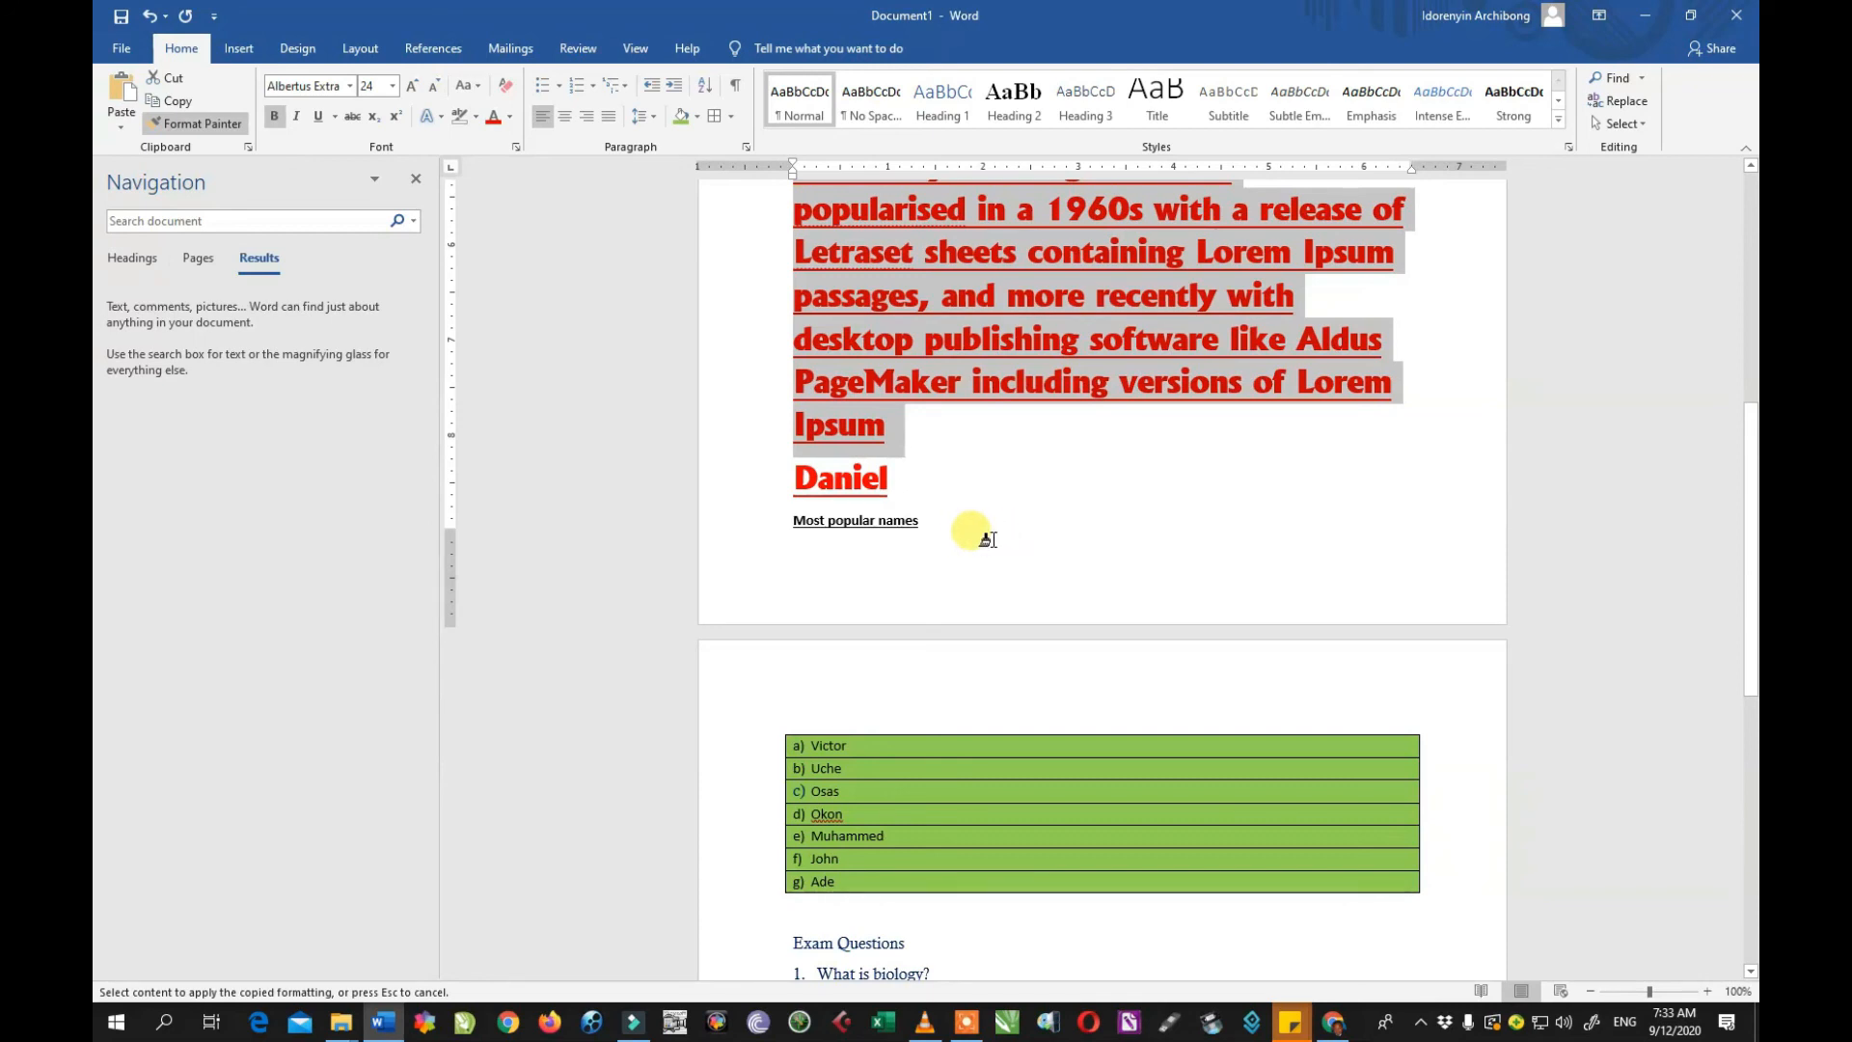
{"action": "scroll", "coordinate": [988, 539], "scroll_direction": "down", "scroll_amount": 1}
{"action": "left_click_drag", "start_coordinate": [916, 475], "coordinate": [793, 473]}
{"action": "scroll", "coordinate": [959, 541], "scroll_direction": "down", "scroll_amount": 5}
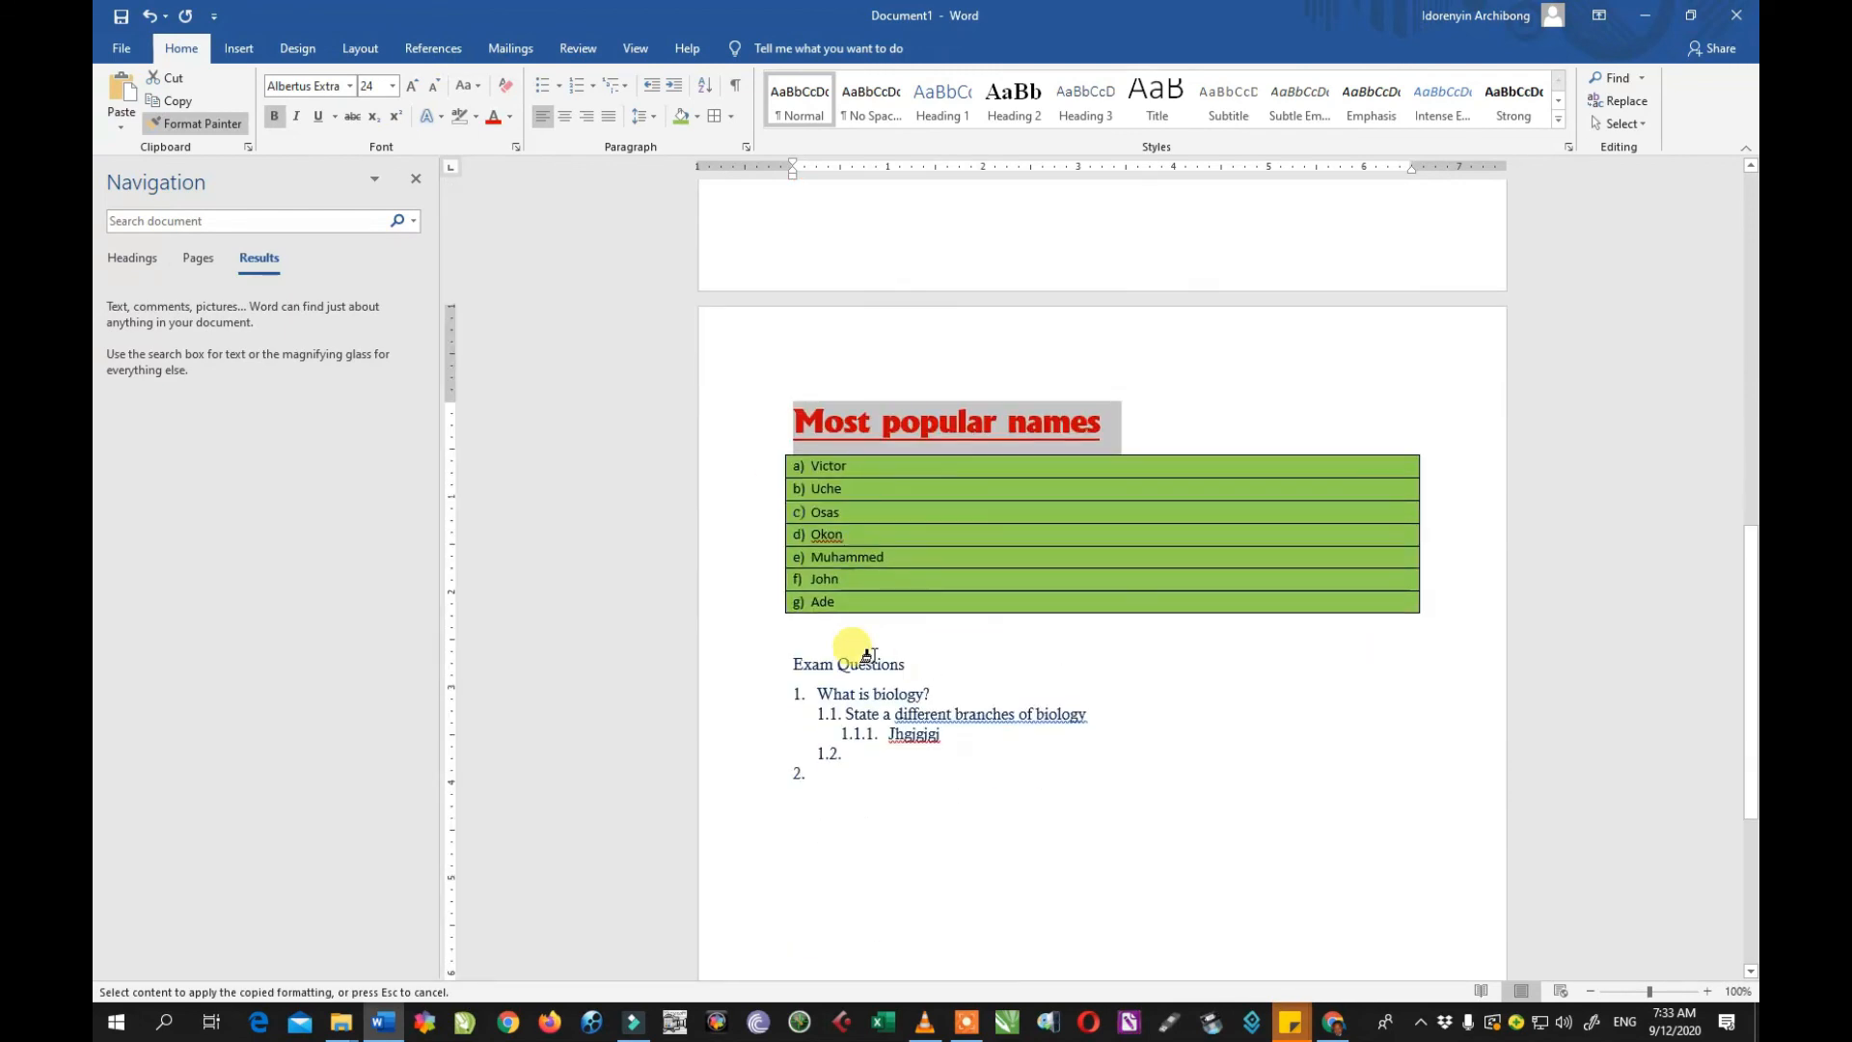
{"action": "left_click_drag", "start_coordinate": [903, 666], "coordinate": [770, 664]}
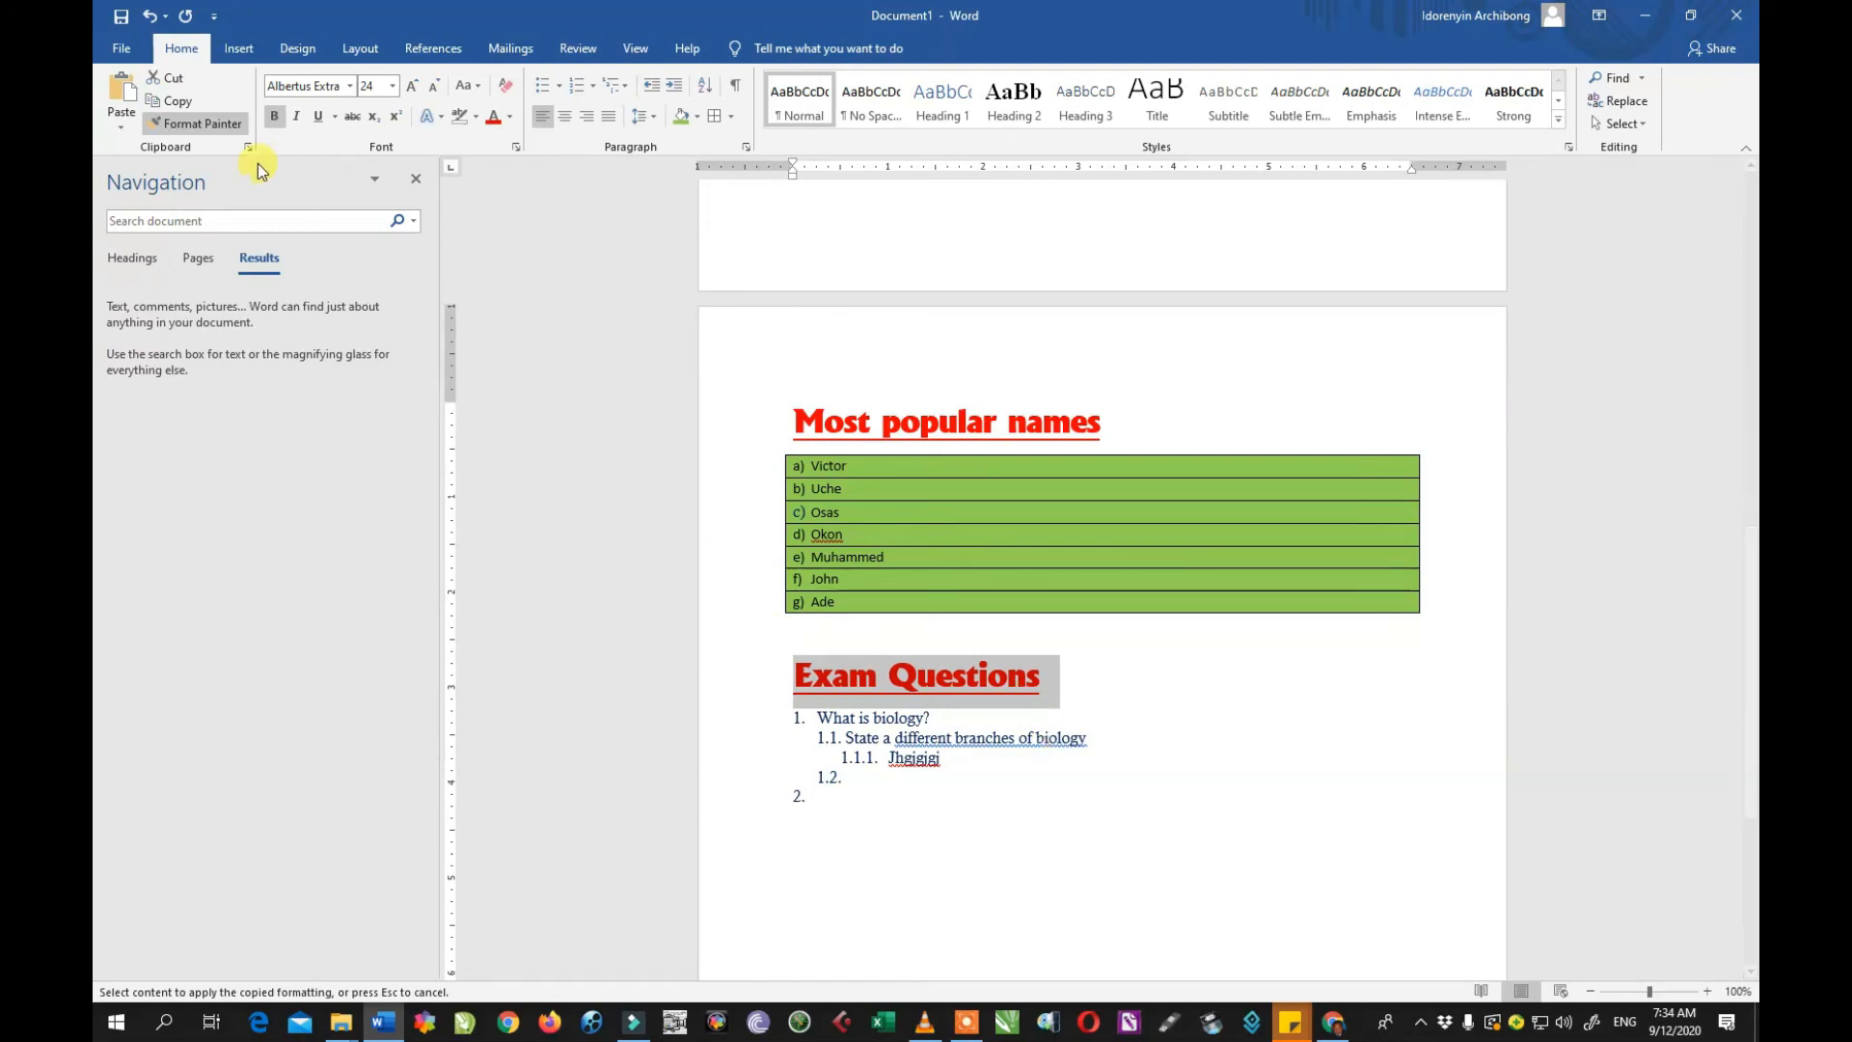
{"action": "left_click", "coordinate": [202, 132]}
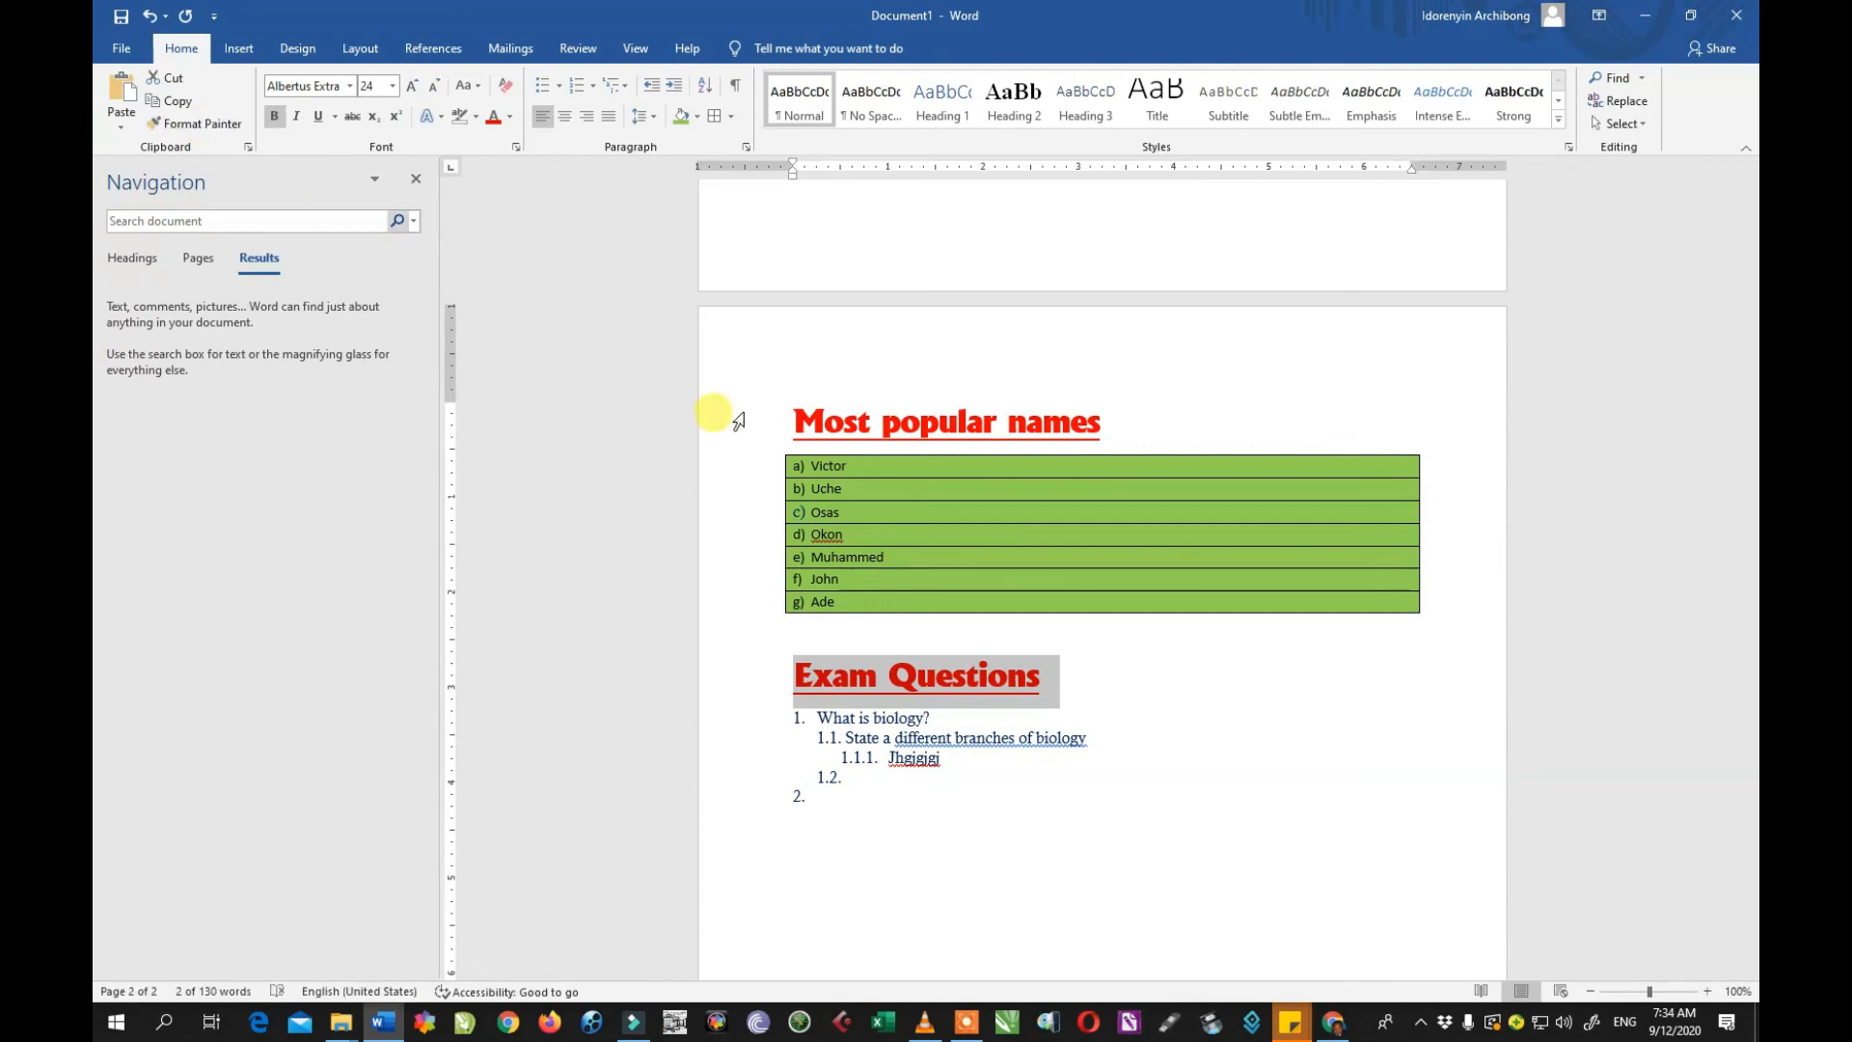
{"action": "scroll", "coordinate": [976, 617], "scroll_direction": "down", "scroll_amount": 3}
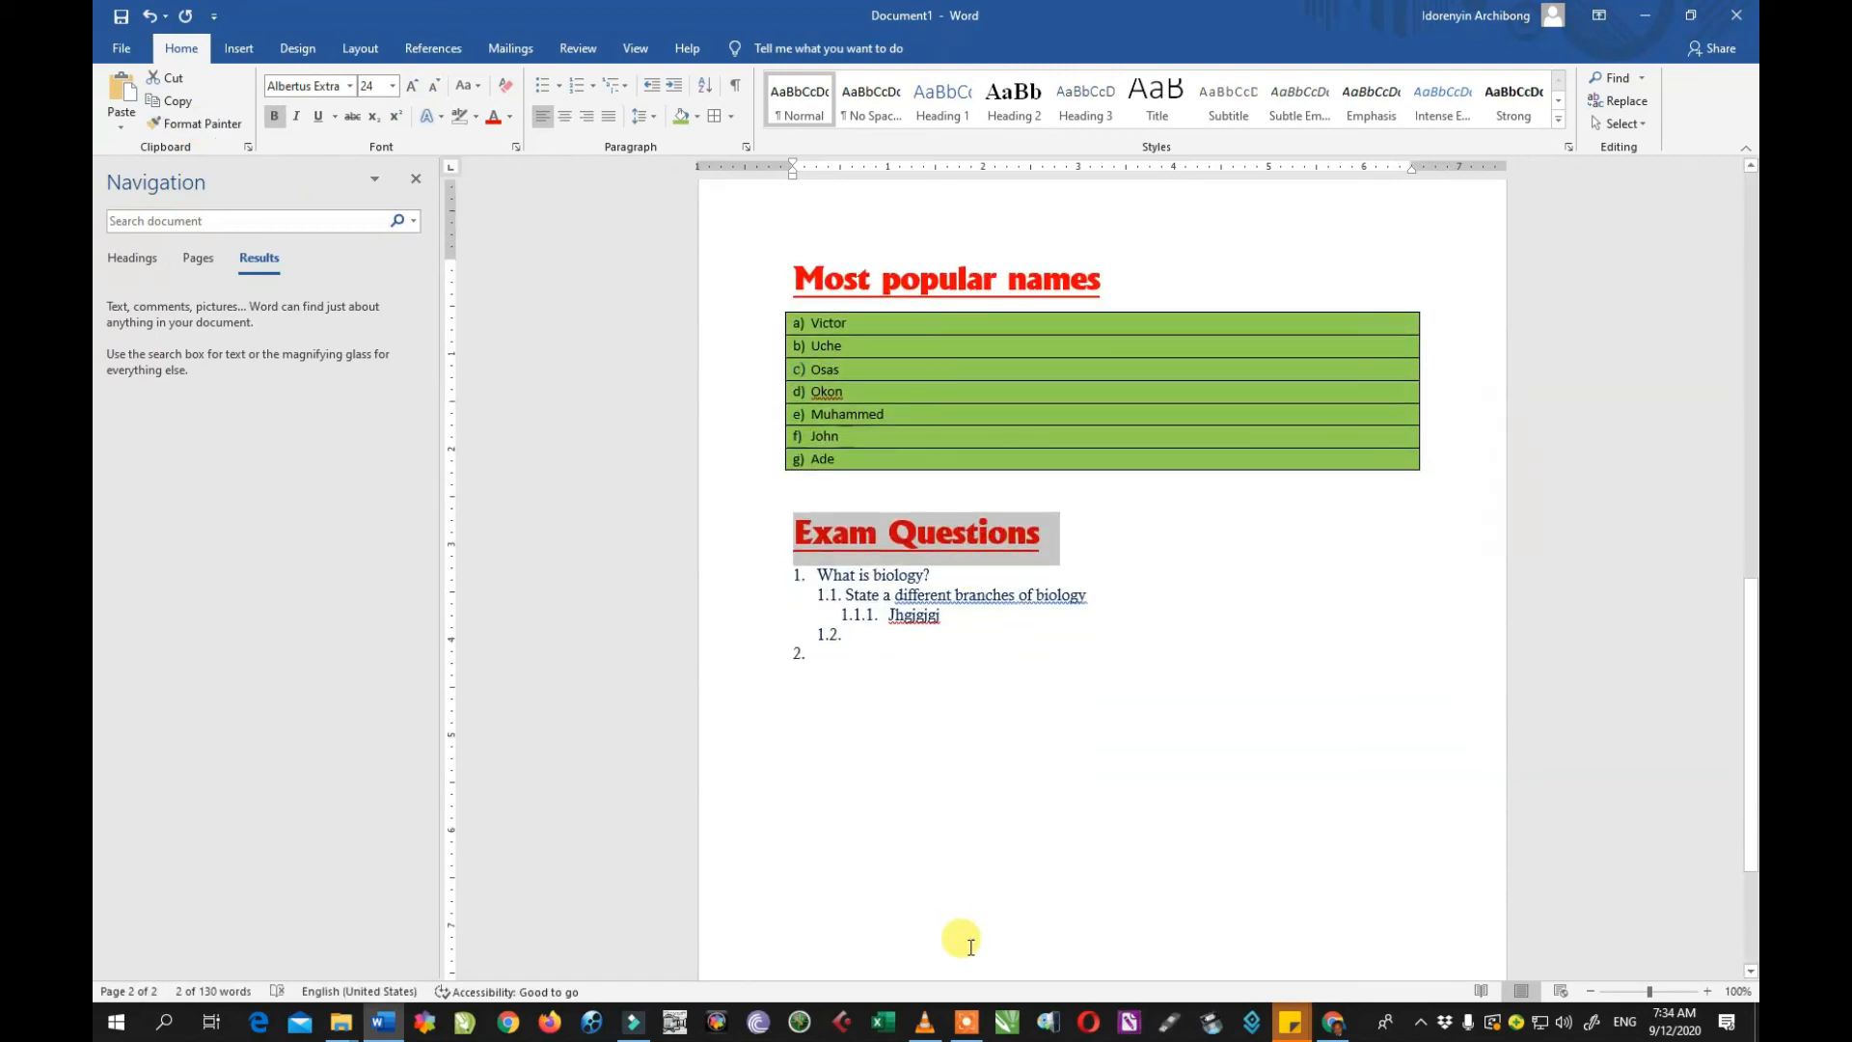
{"action": "left_click", "coordinate": [970, 1023]}
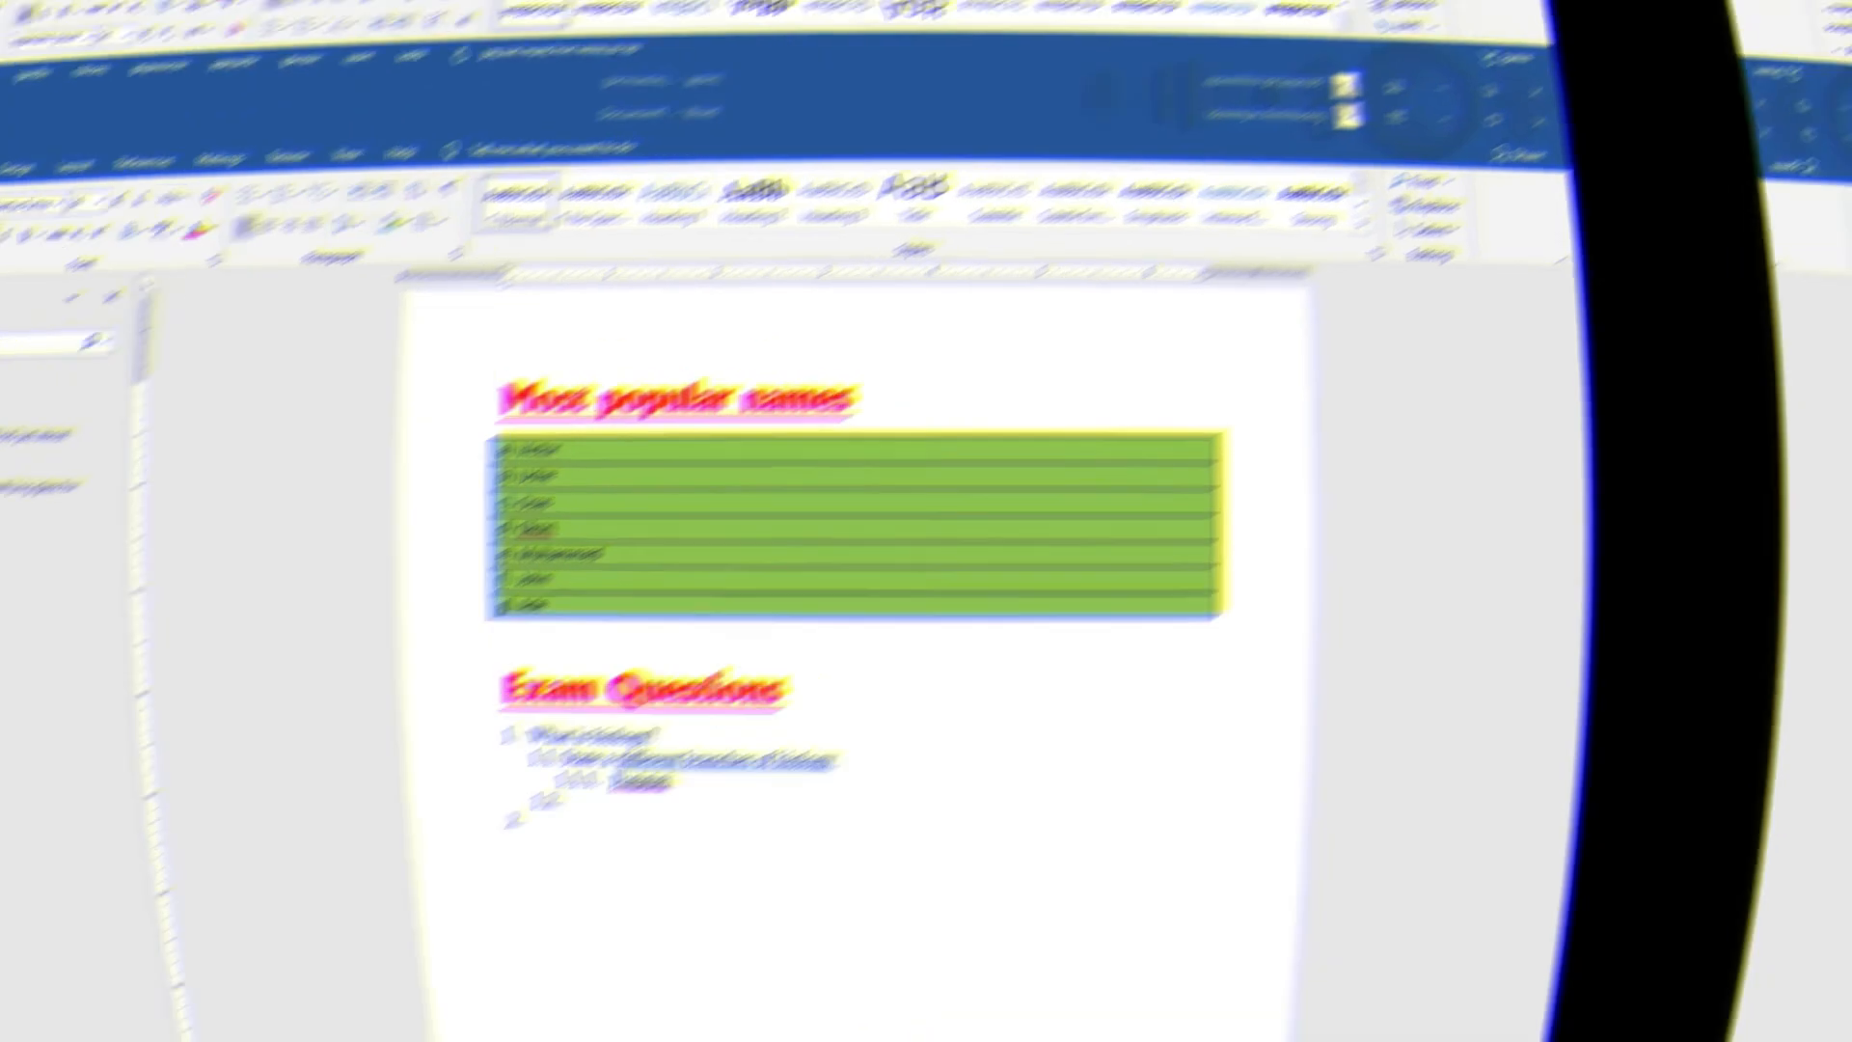